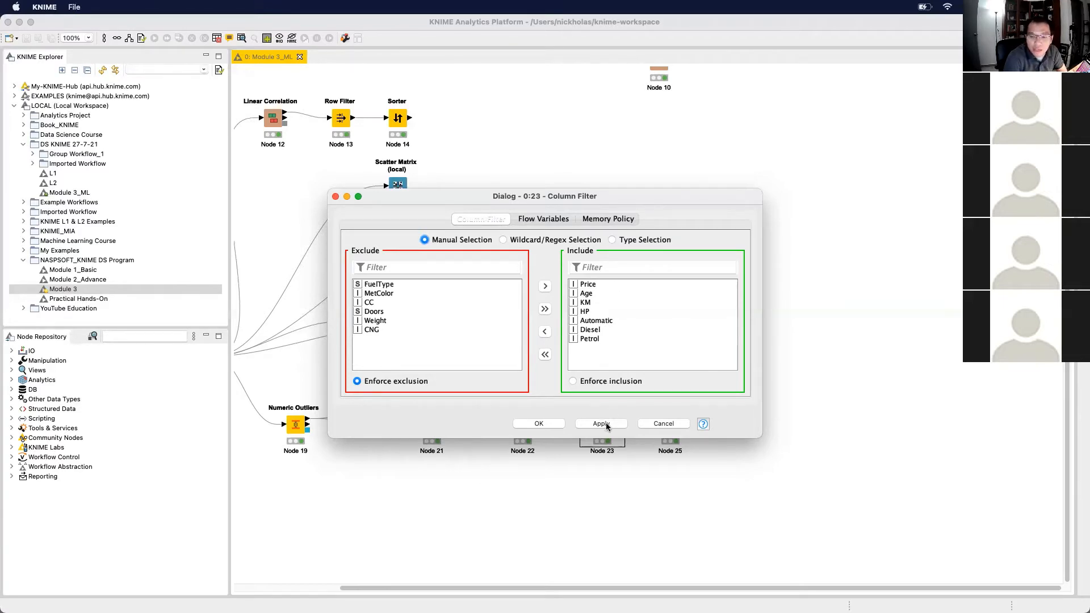
Apply the Column Filter node's current column selection and close its configuration
left_click(605, 424)
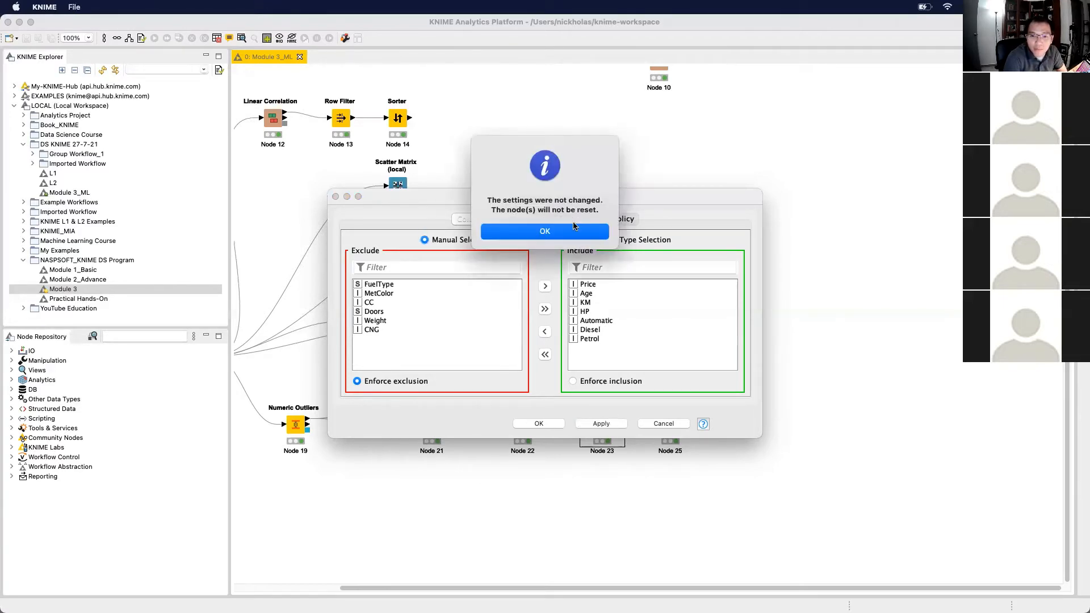
left_click(573, 231)
left_click(547, 426)
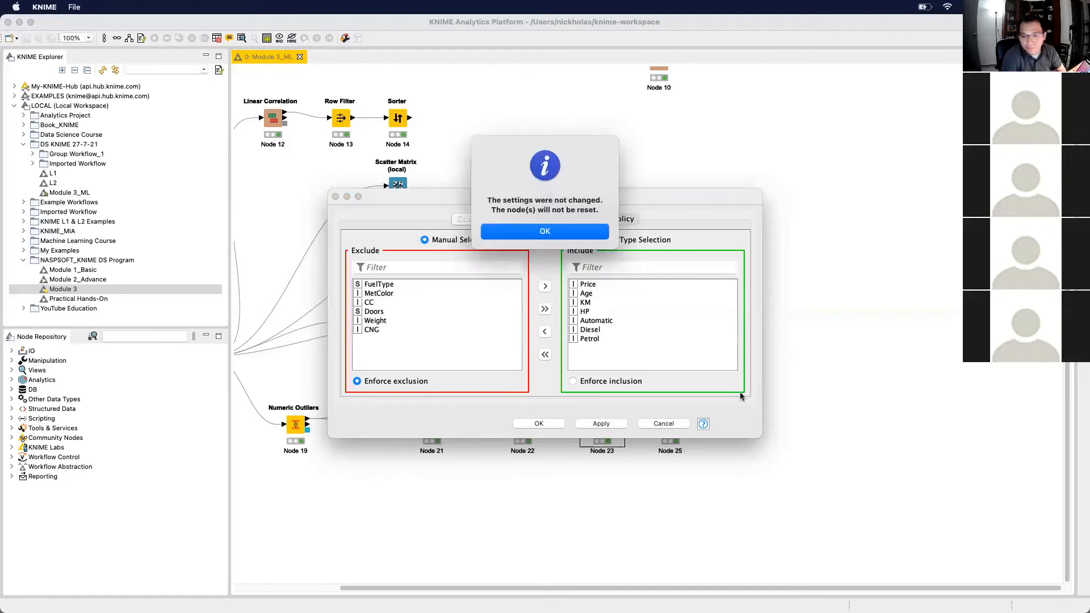
left_click(553, 232)
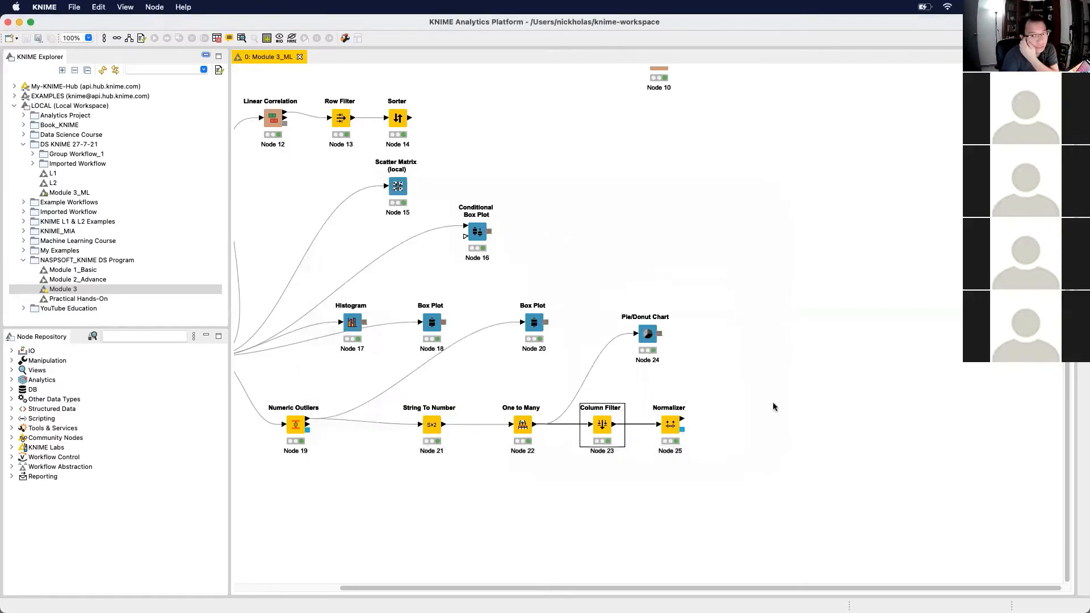
Review the filtered output table of the Column Filter node, including its Diesel and Petrol columns
left_click(676, 433)
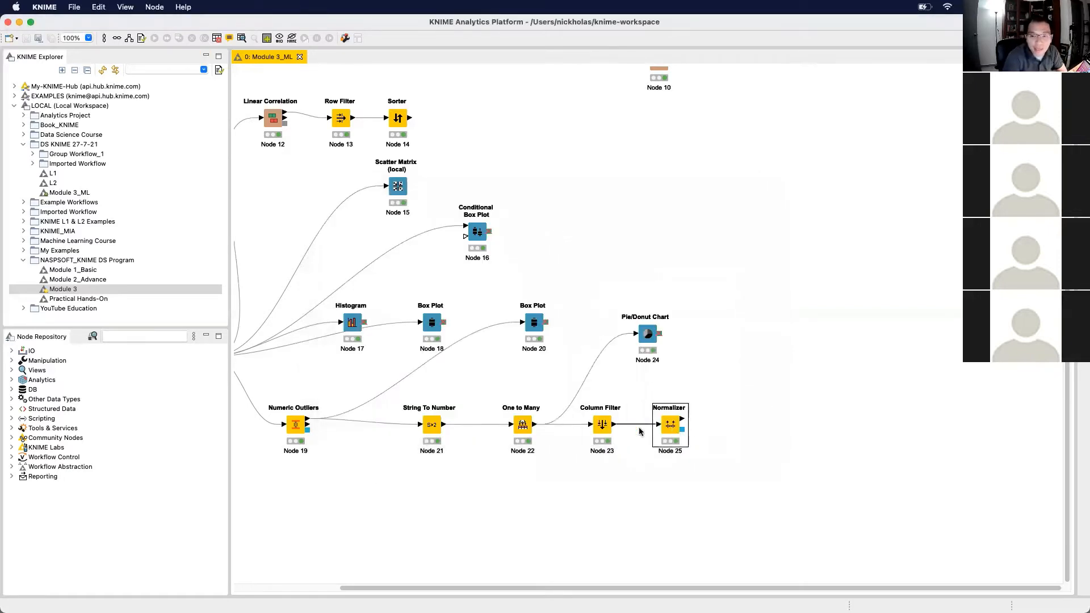
right_click(607, 426)
left_click(650, 600)
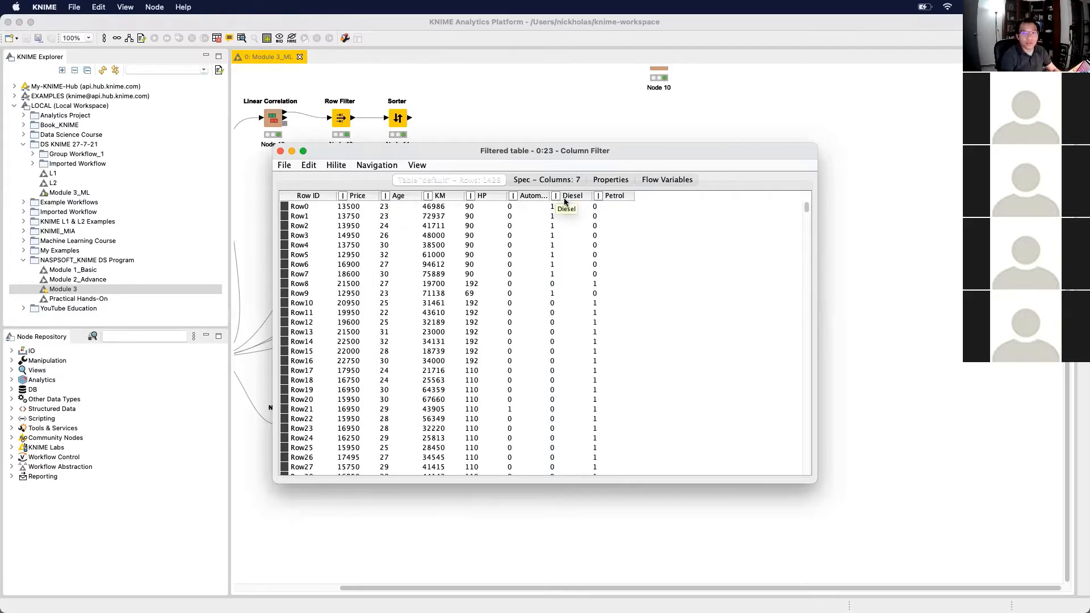
left_click(280, 151)
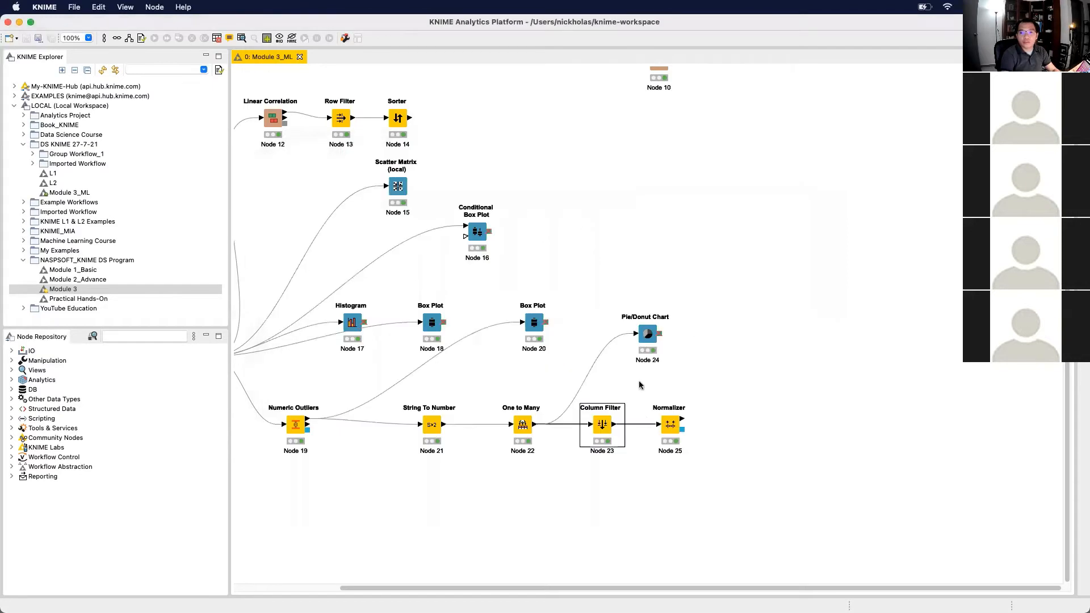
Check the Normalizer node's included columns and normalization settings, then close its configuration
left_click(670, 427)
double_click(670, 427)
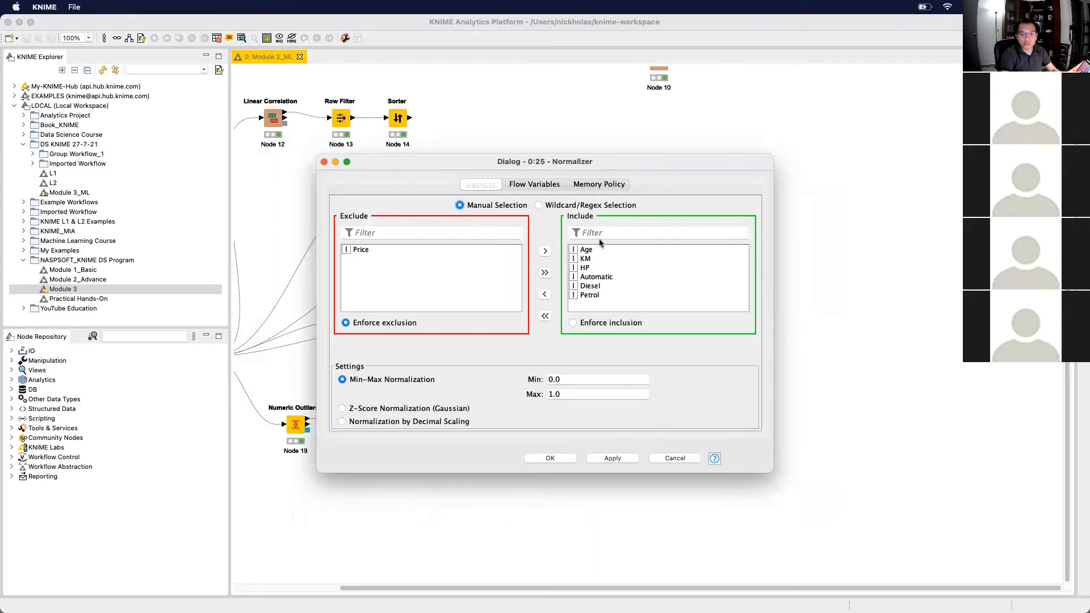
left_click(324, 162)
Compare the Column Filter's filtered table with the Normalizer's normalized table side by side, then close both
right_click(601, 427)
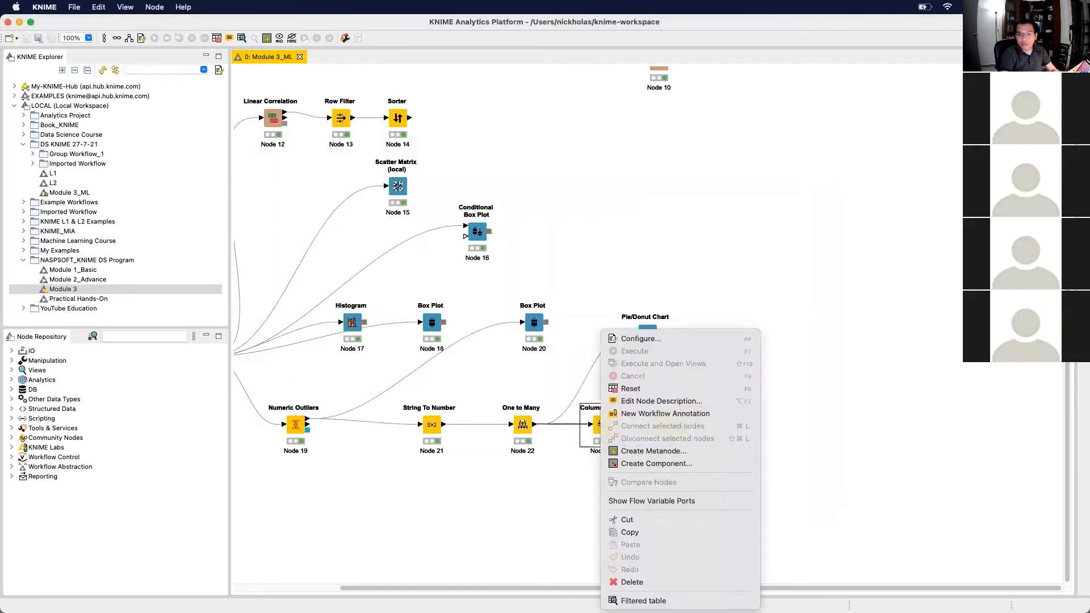
left_click(643, 601)
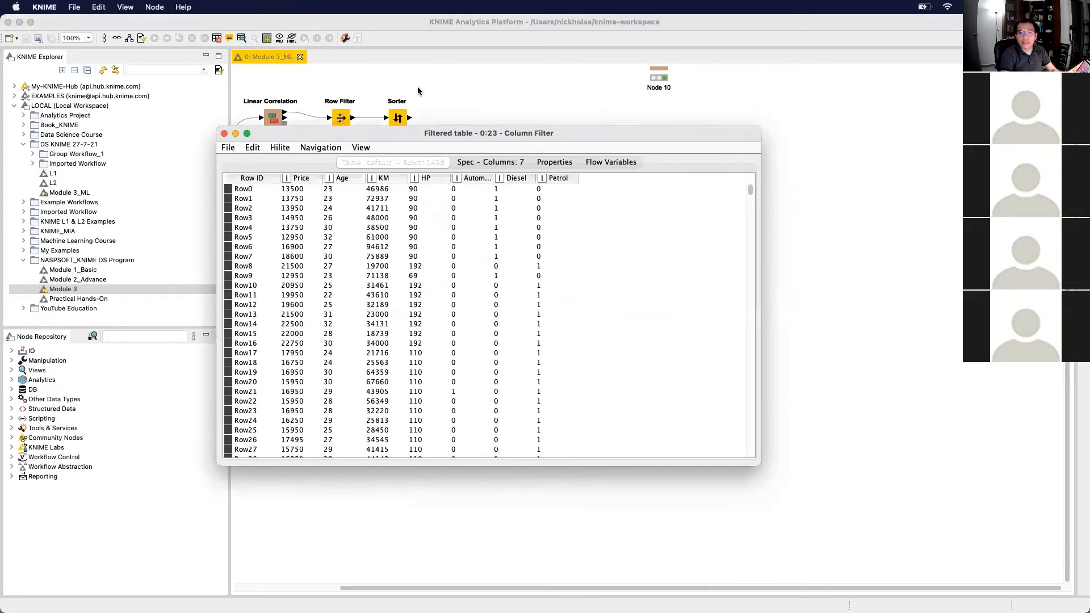
left_click_drag(544, 253, 404, 253)
left_click(668, 430)
right_click(668, 429)
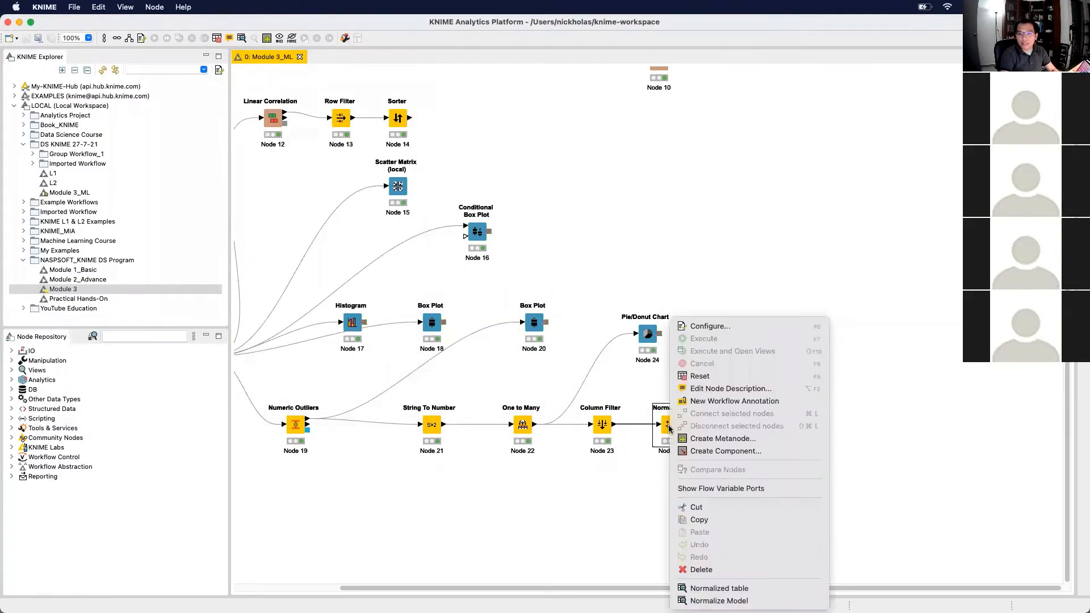
left_click(718, 588)
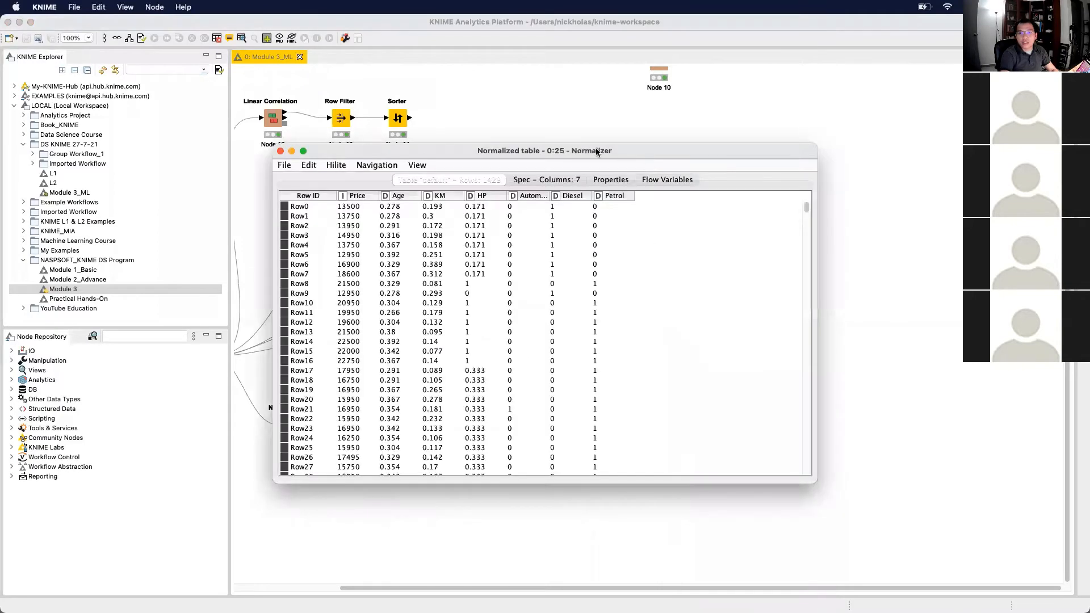
left_click_drag(592, 147, 798, 78)
key("ctrl+Up")
left_click(175, 138)
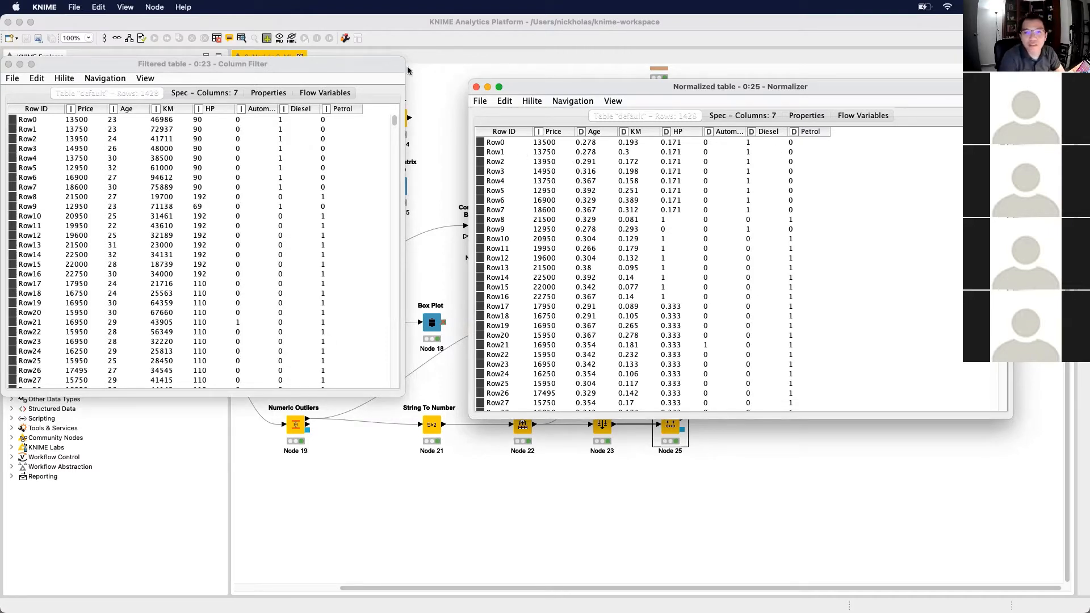
left_click(487, 87)
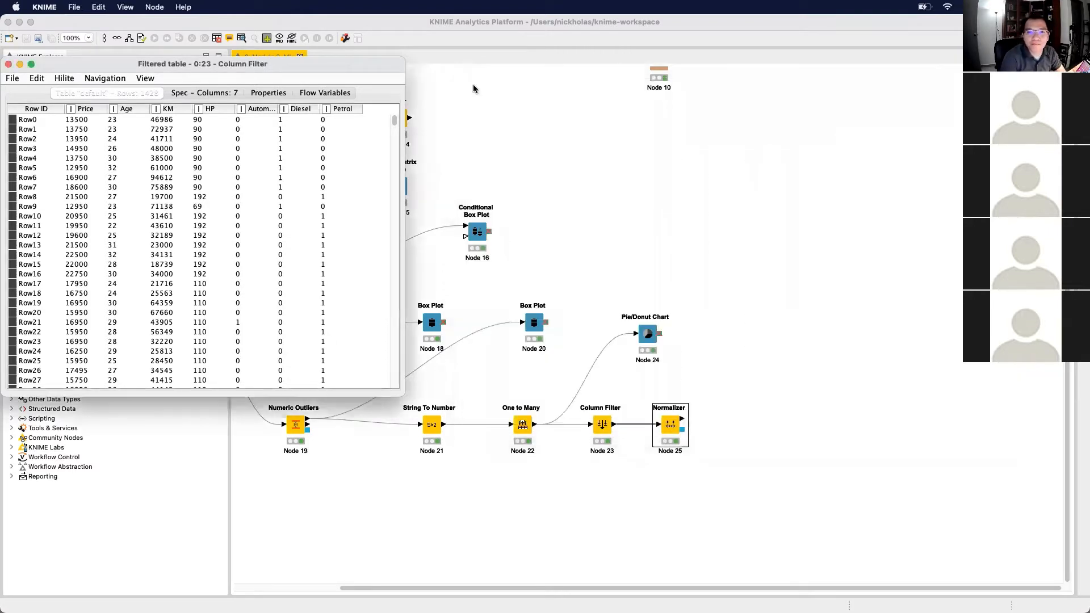
left_click(8, 64)
left_click(733, 415)
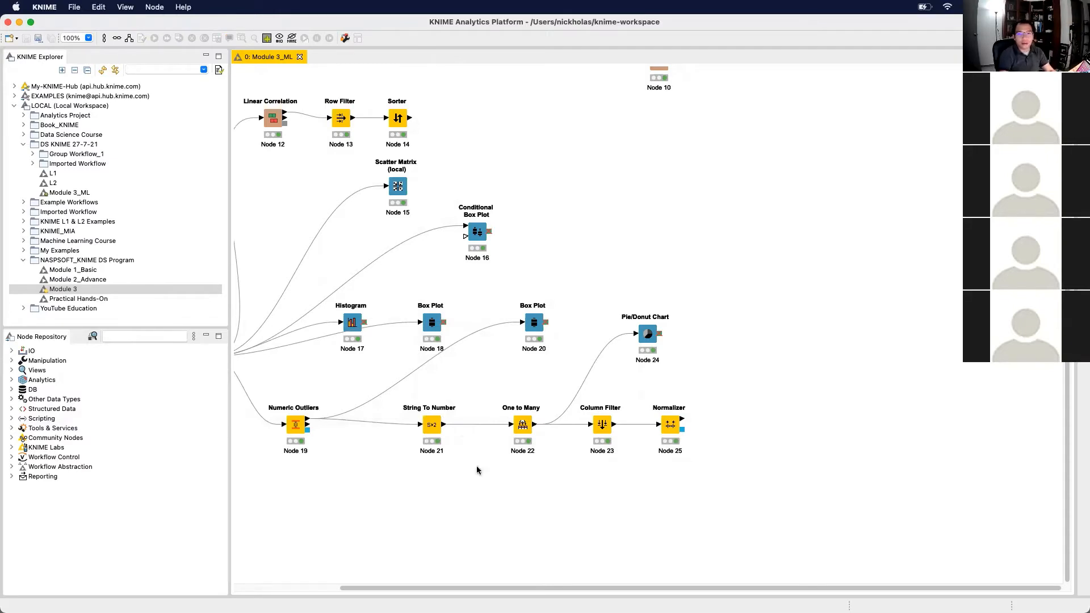
Review the Normalizer node's normalized table once more and close it
left_click(671, 425)
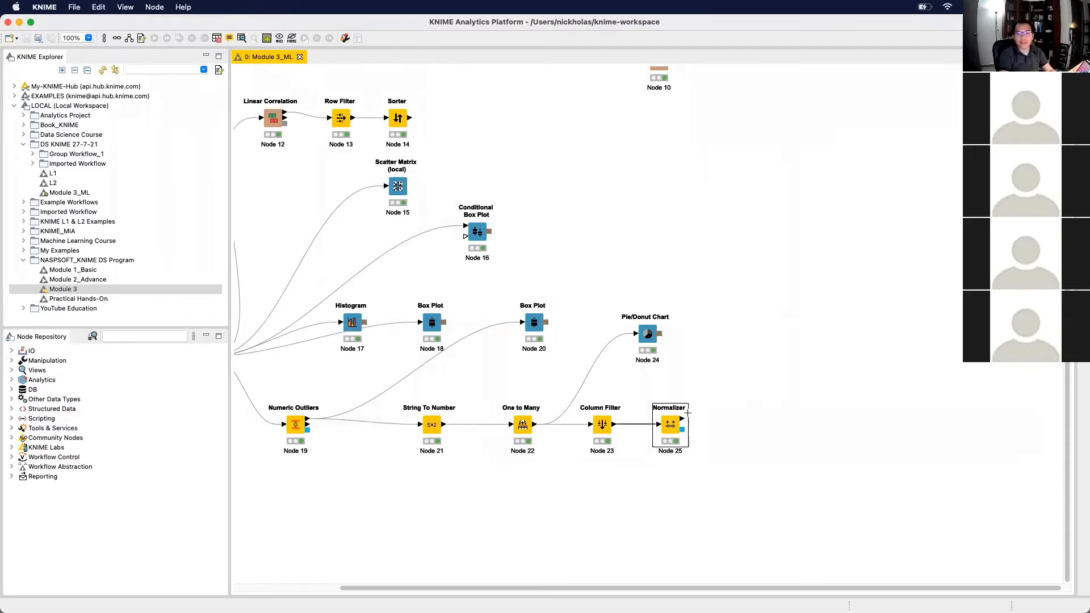
right_click(670, 424)
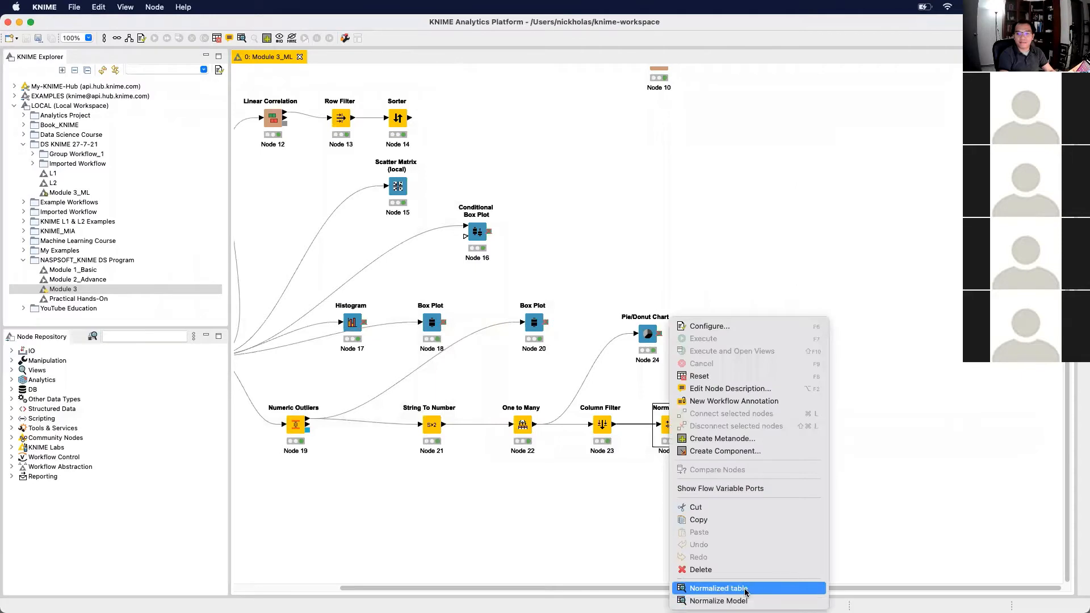
left_click(746, 590)
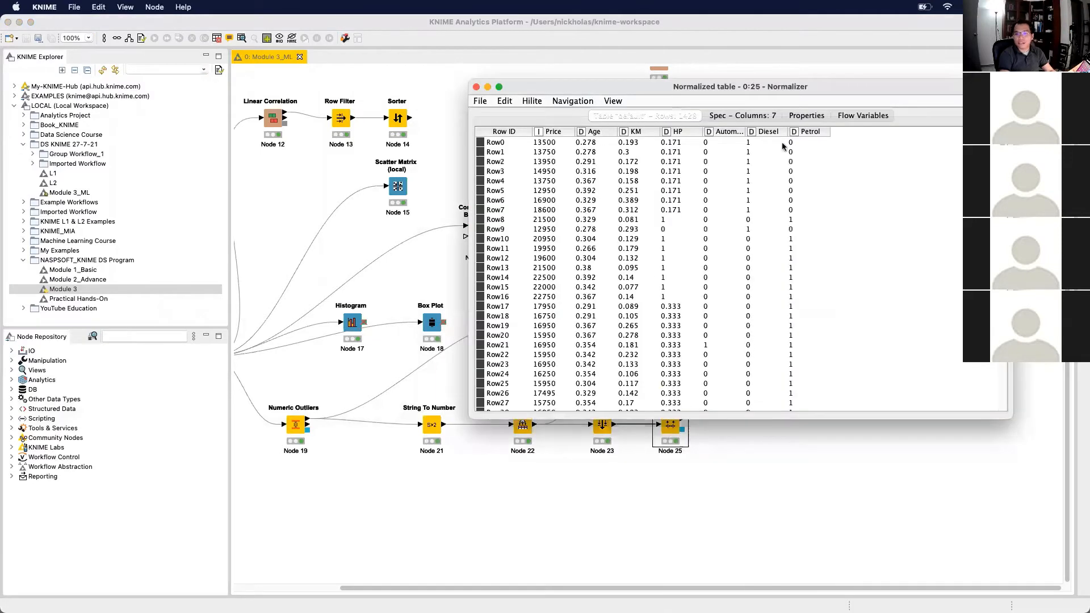
left_click(476, 86)
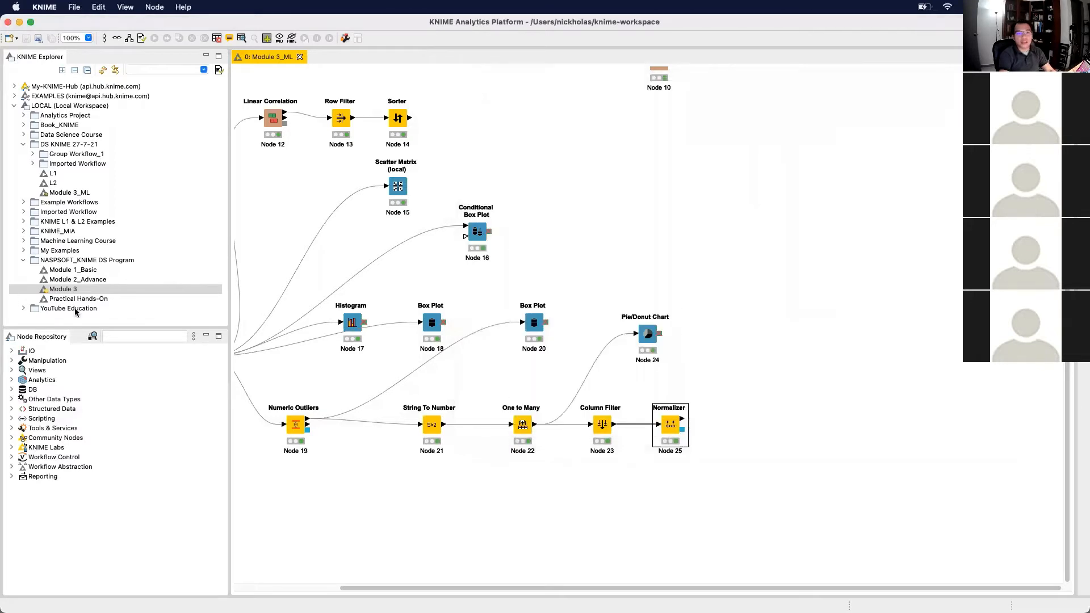
Add a Partitioning node beside the Normalizer and feed it the Normalizer's normalized table output
left_click(165, 335)
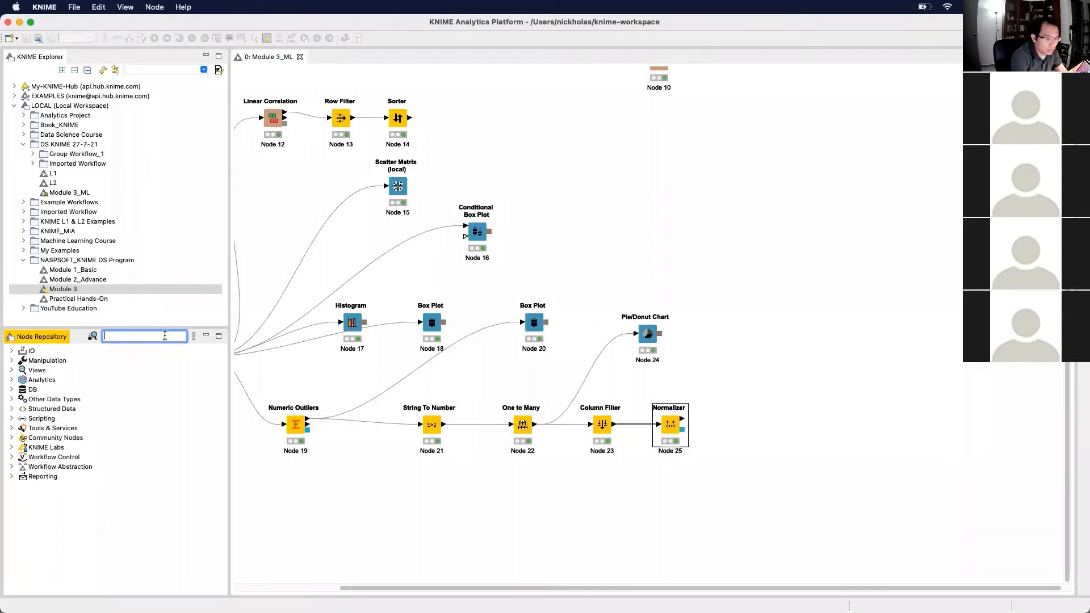
type("partiyi")
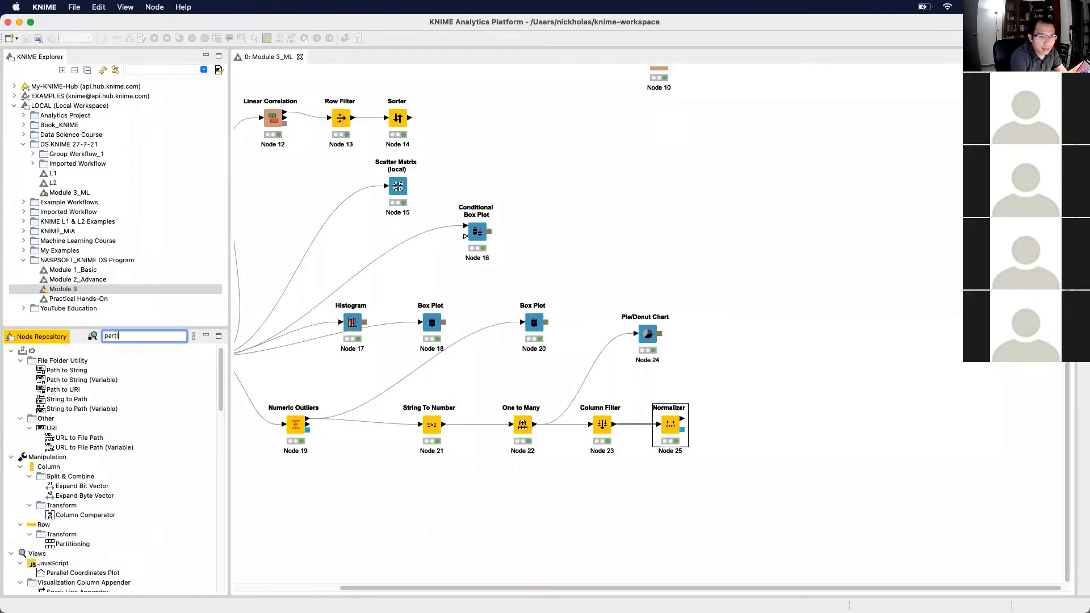
key("BackSpace")
key("BackSpace")
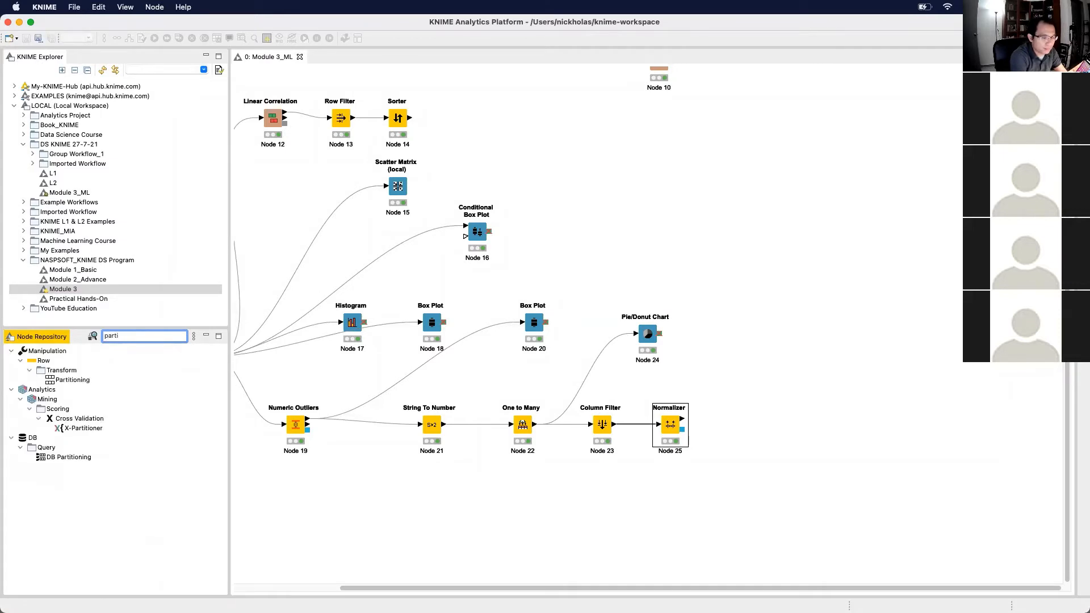
type("tion")
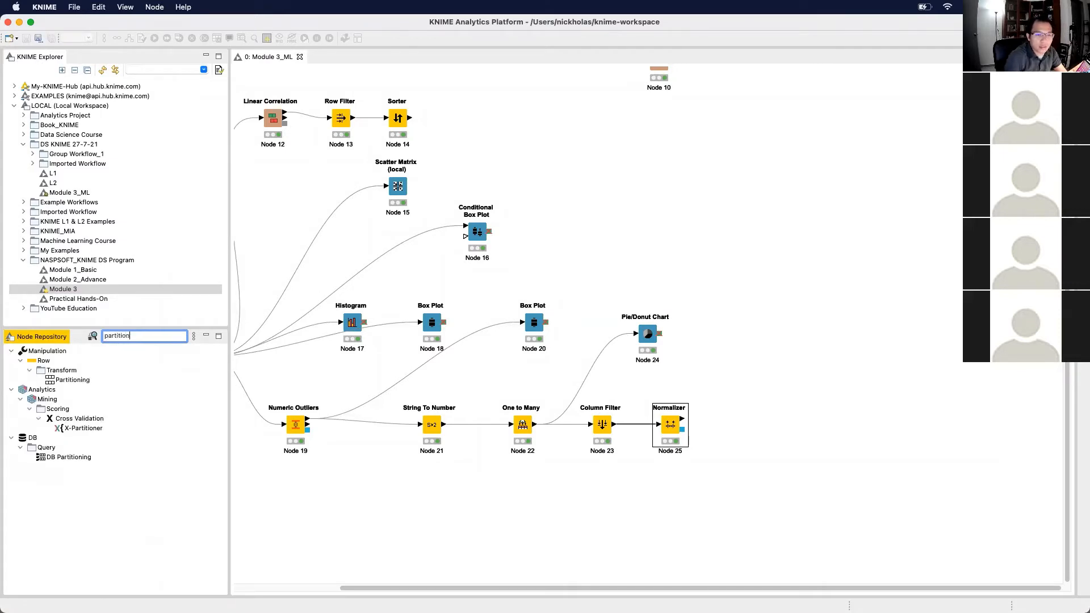
left_click(67, 380)
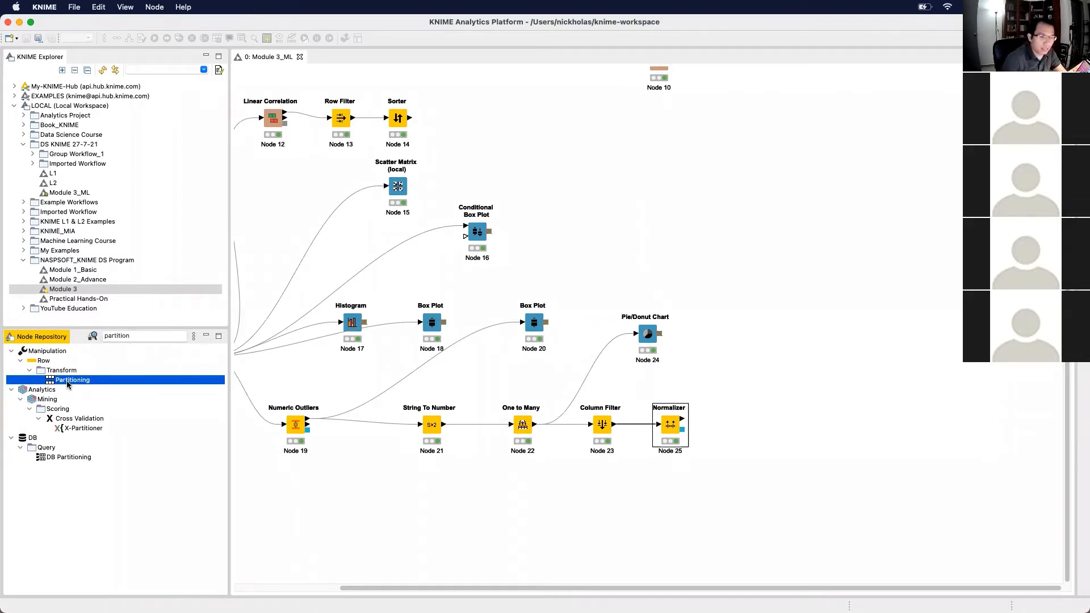
left_click_drag(71, 382, 729, 426)
left_click(802, 426)
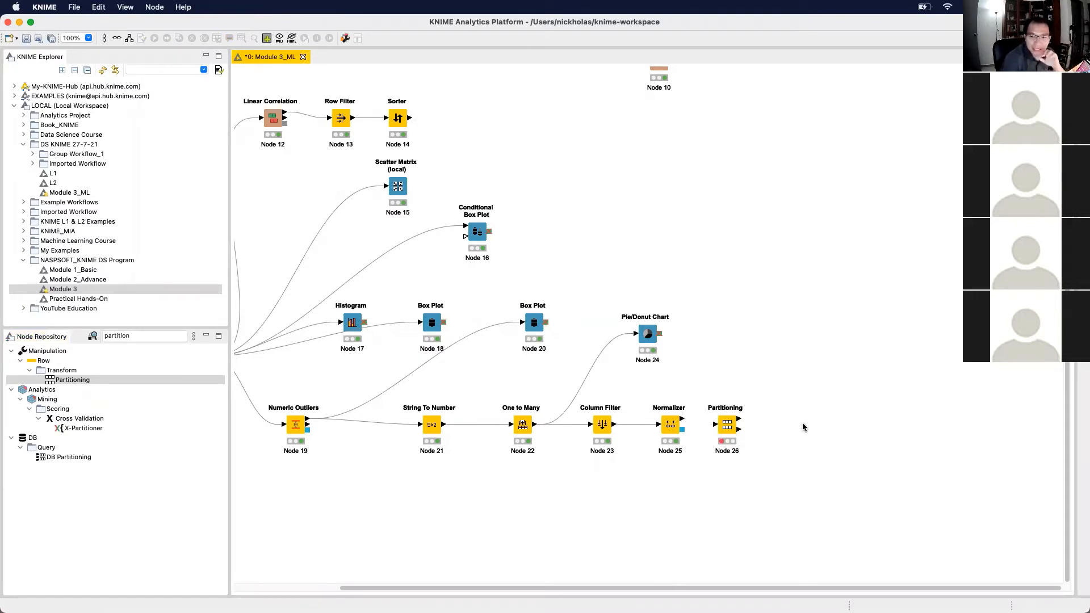
left_click_drag(681, 419, 715, 425)
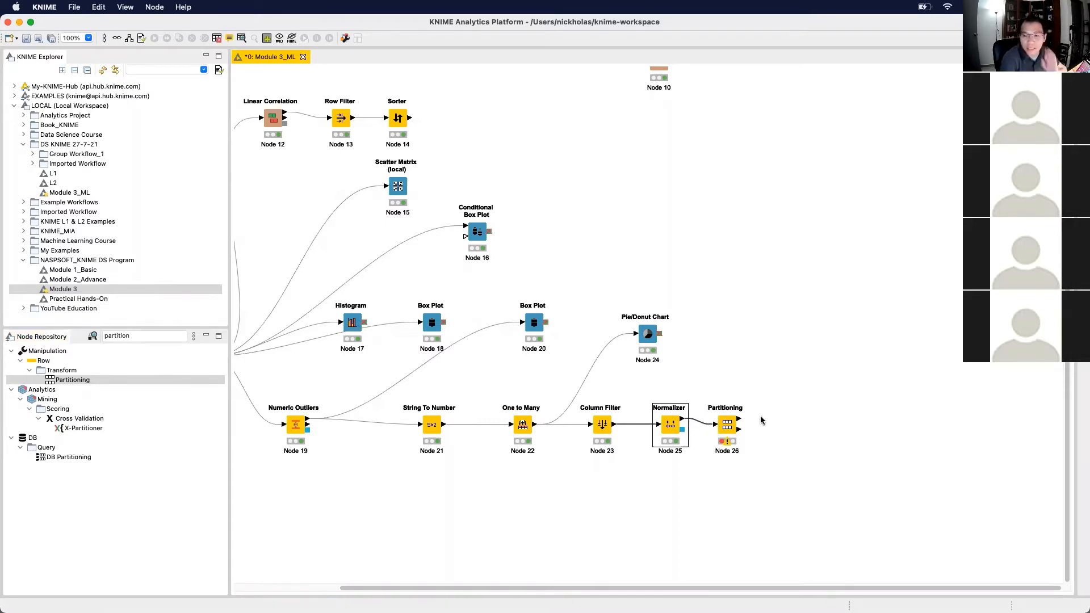
Set the Partitioning node's first partition to a relative size of 70%
double_click(727, 427)
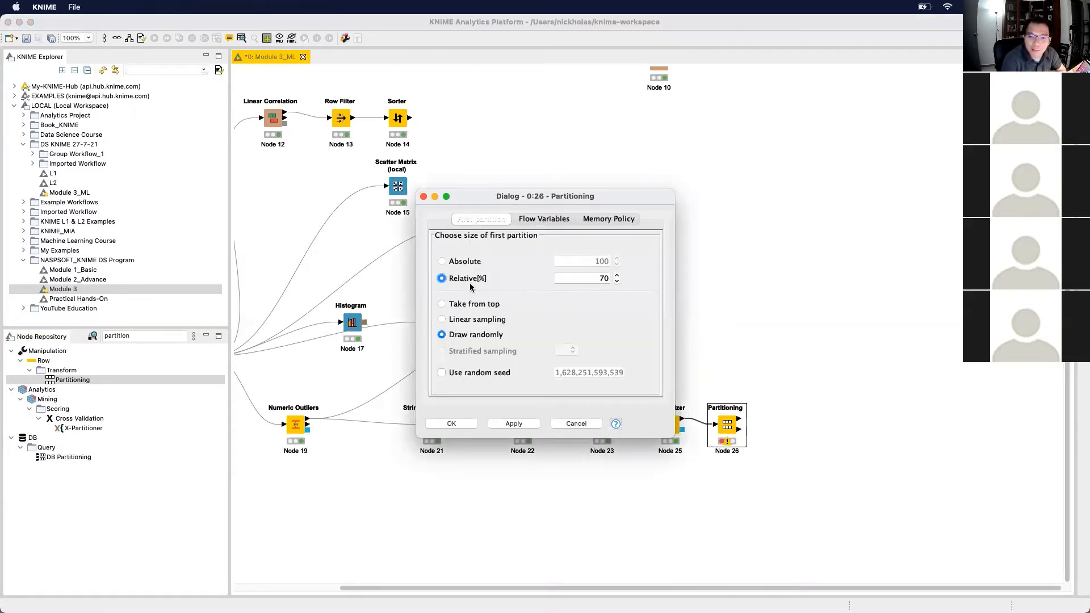
double_click(599, 278)
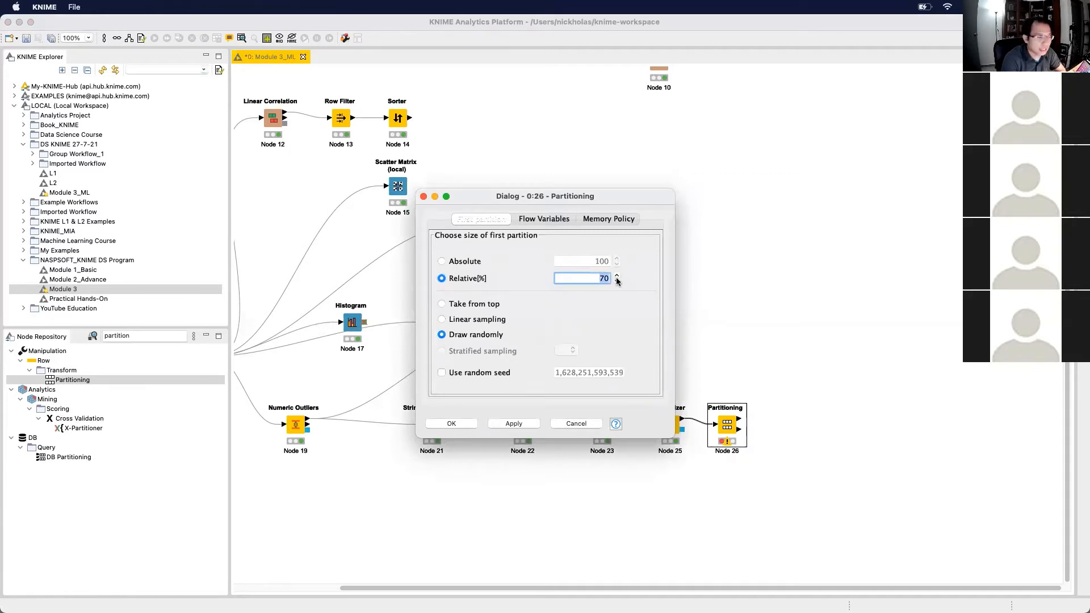
left_click(617, 275)
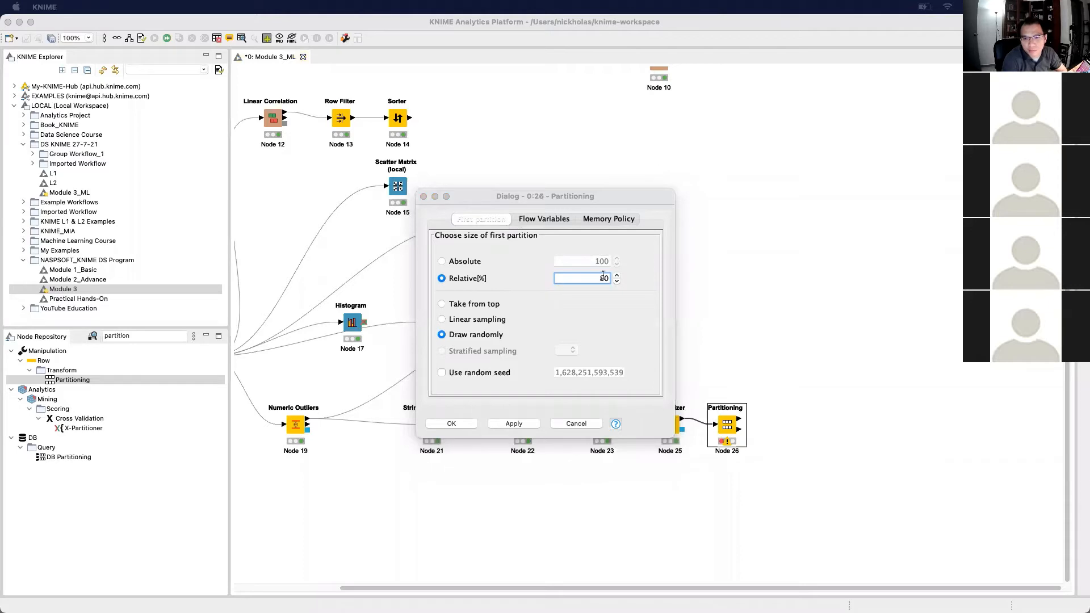
left_click(621, 281)
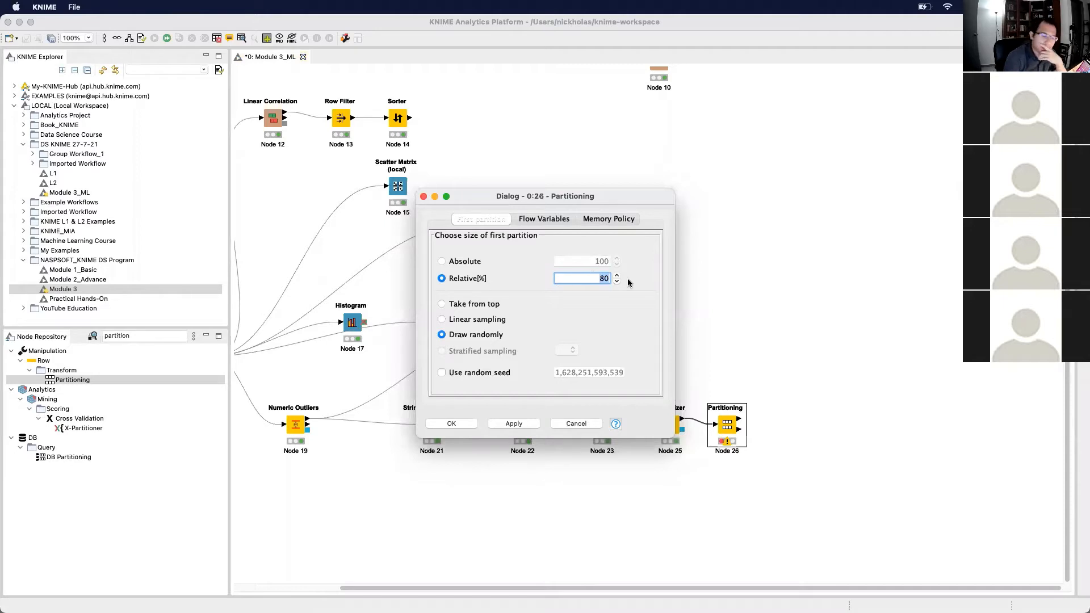
type("70")
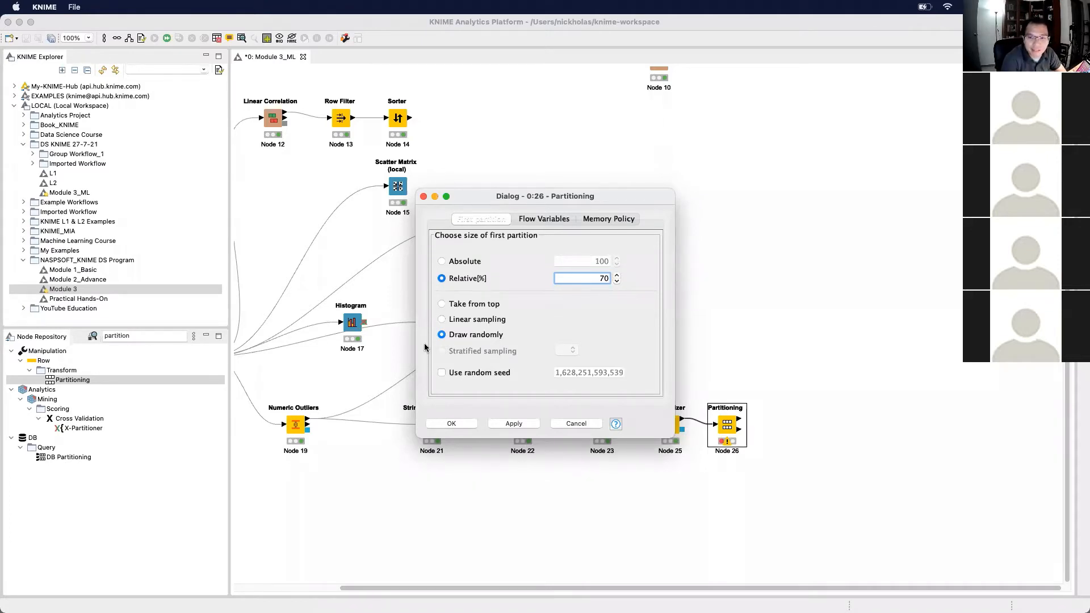
Enable a random seed of 0 for the partitioning and apply the node's settings
left_click(442, 373)
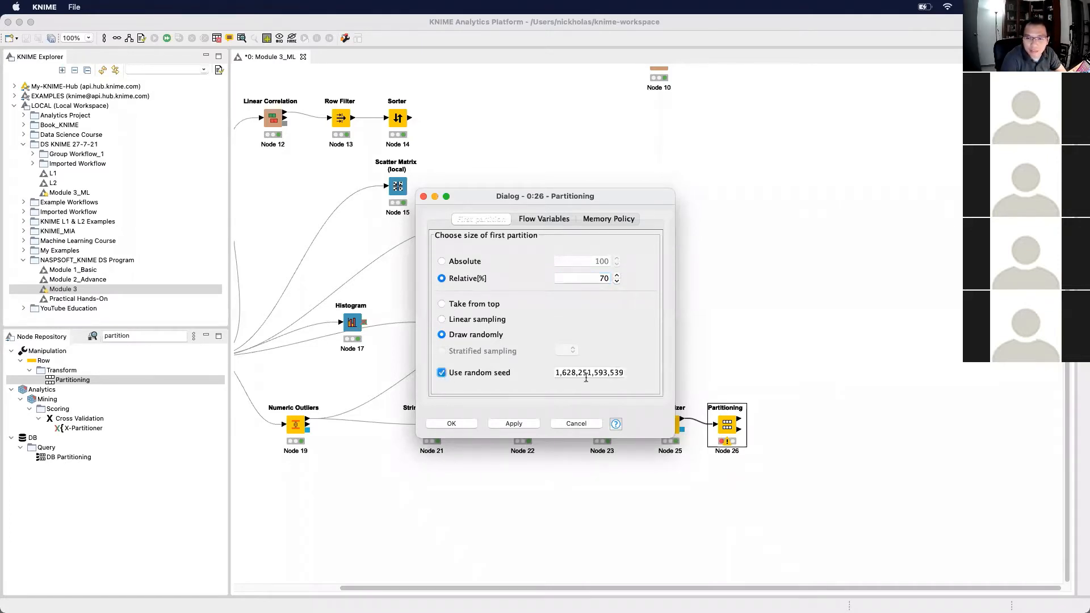
double_click(586, 375)
type("0")
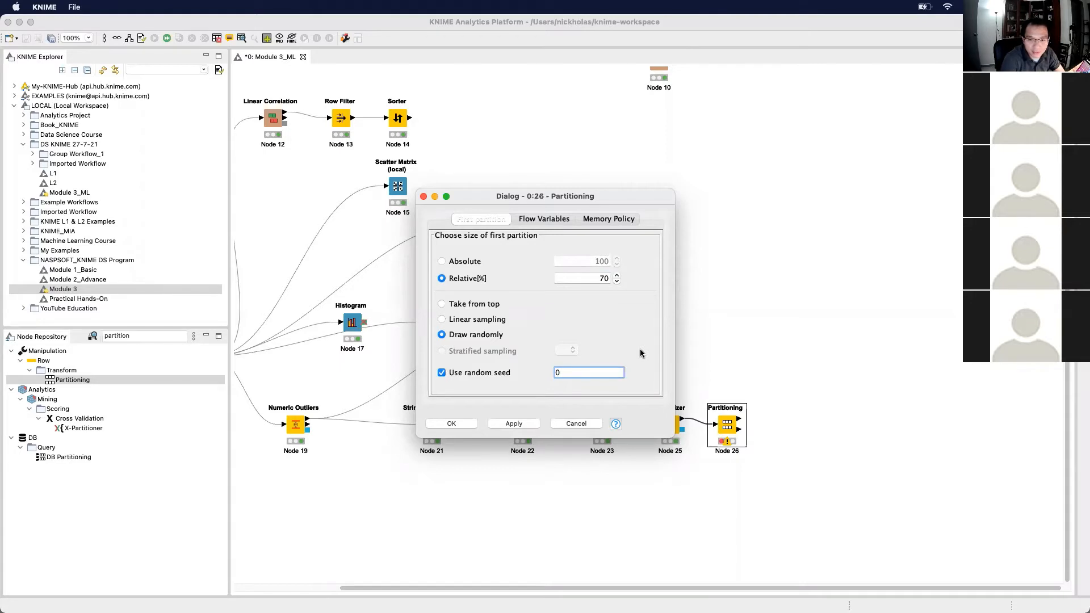
left_click(514, 424)
left_click(462, 422)
Execute the Partitioning node
right_click(719, 429)
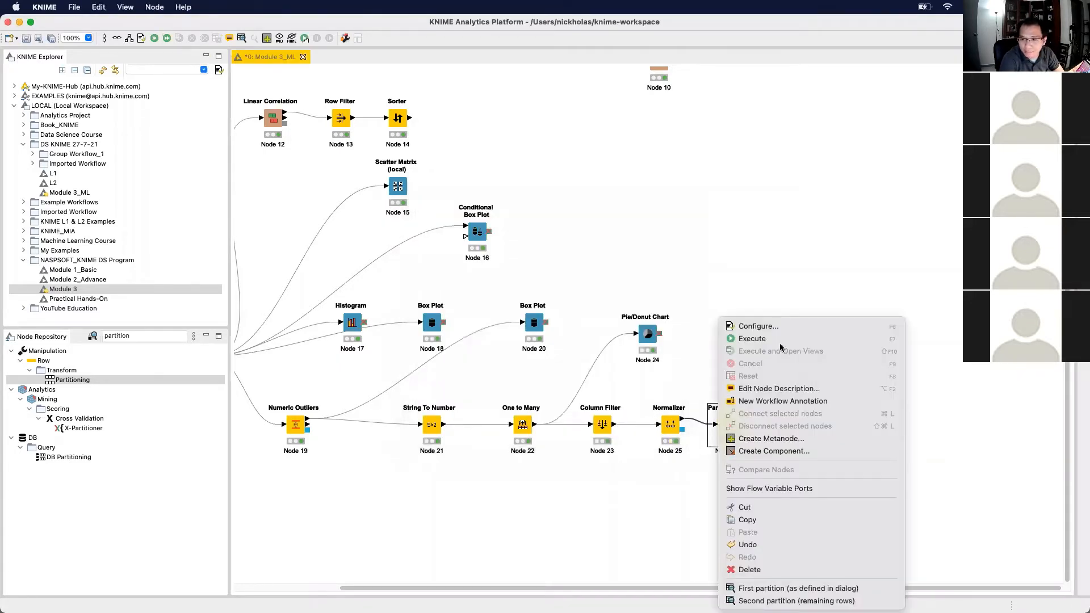
left_click(782, 344)
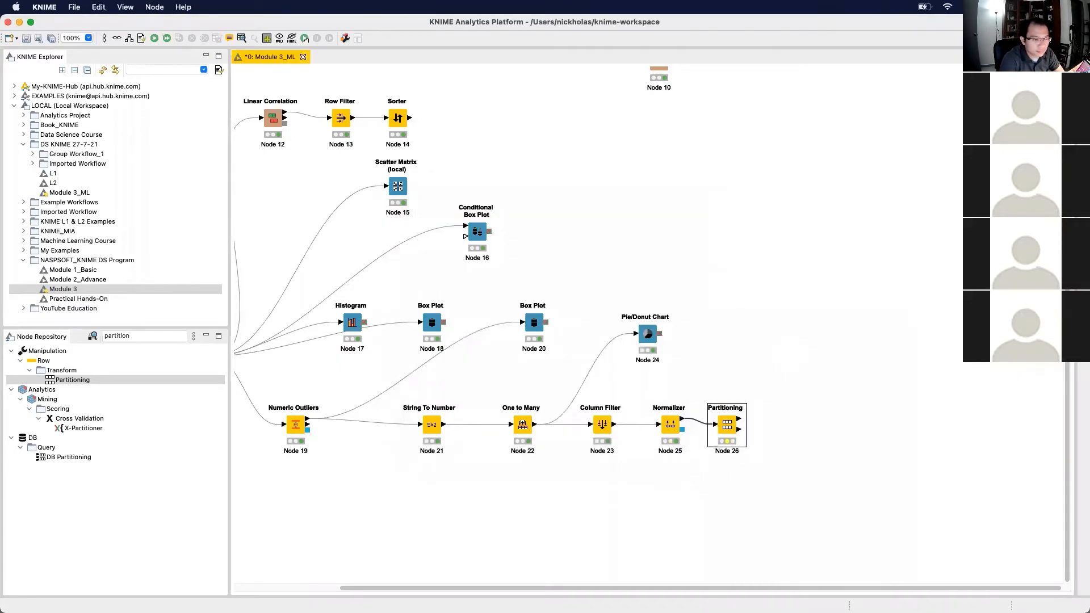
right_click(728, 427)
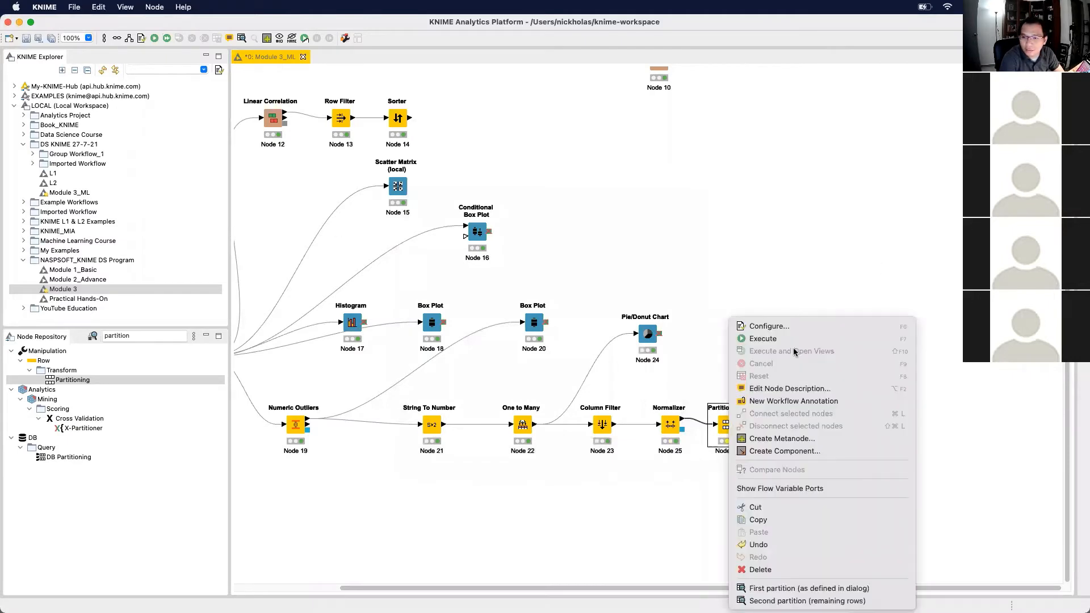
left_click(802, 339)
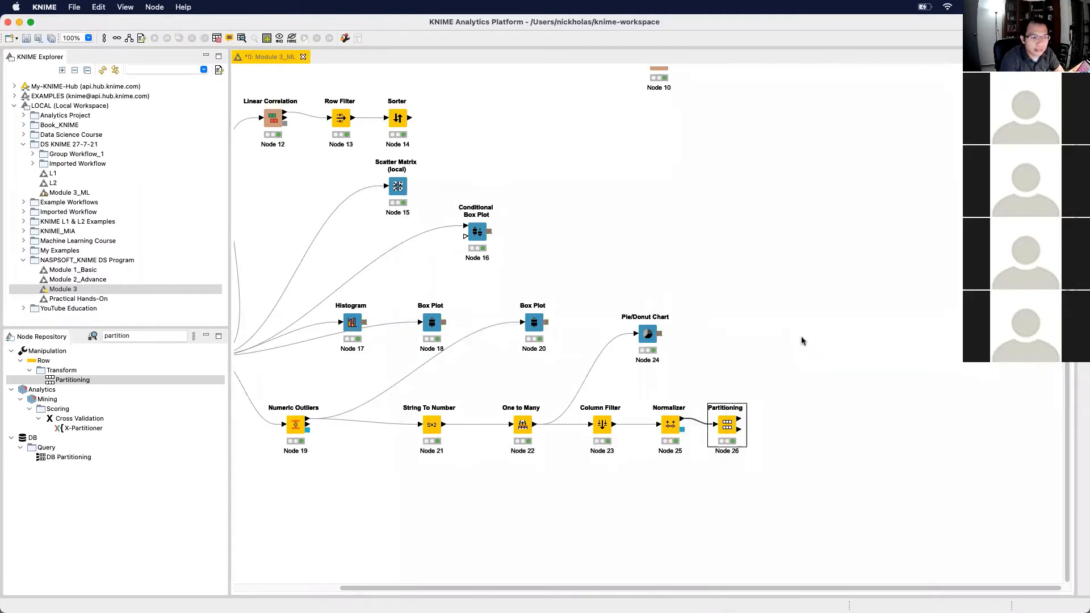
Review the Partitioning node's first partition table and its second partition of remaining rows, closing each table after viewing
right_click(730, 425)
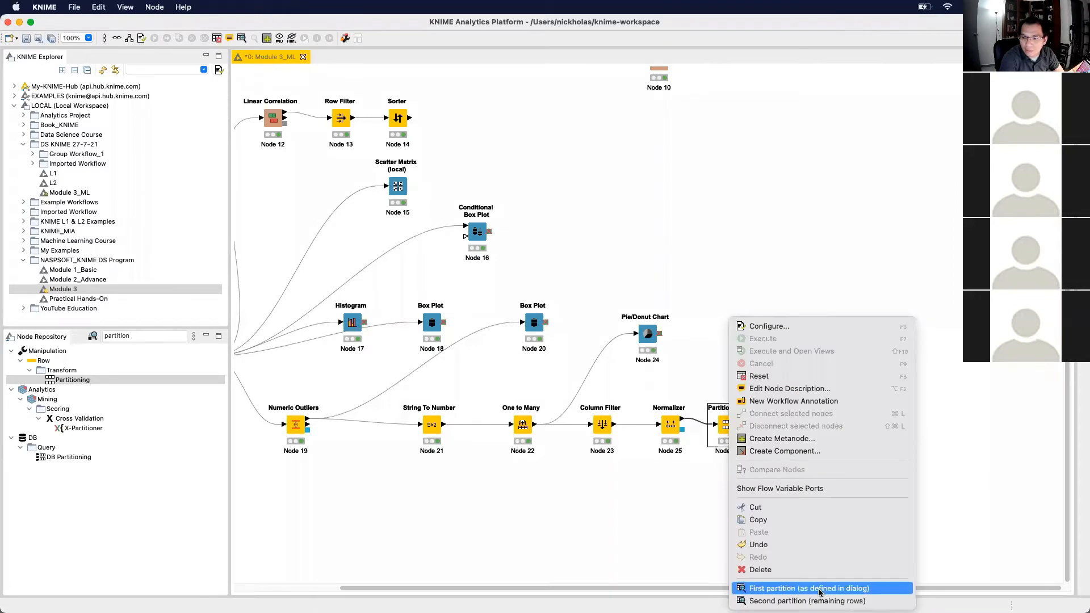
left_click(779, 590)
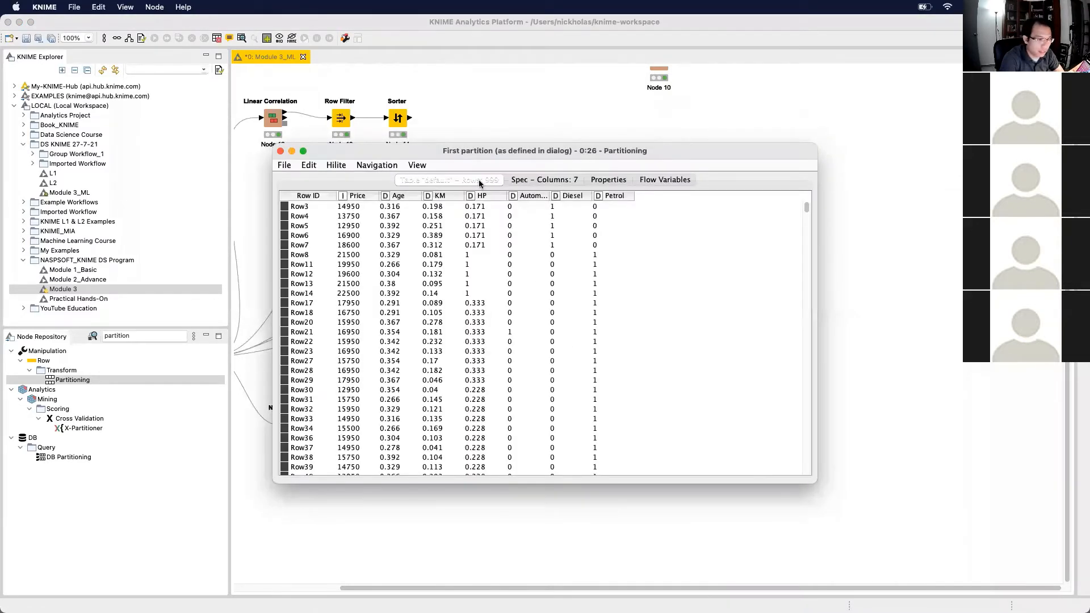
left_click(280, 151)
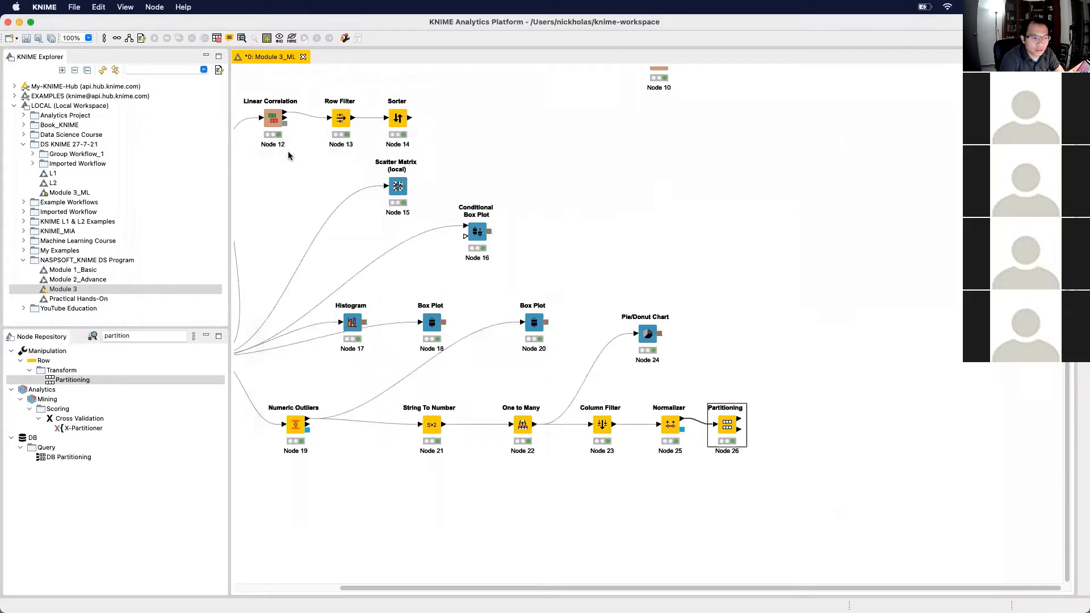
right_click(726, 433)
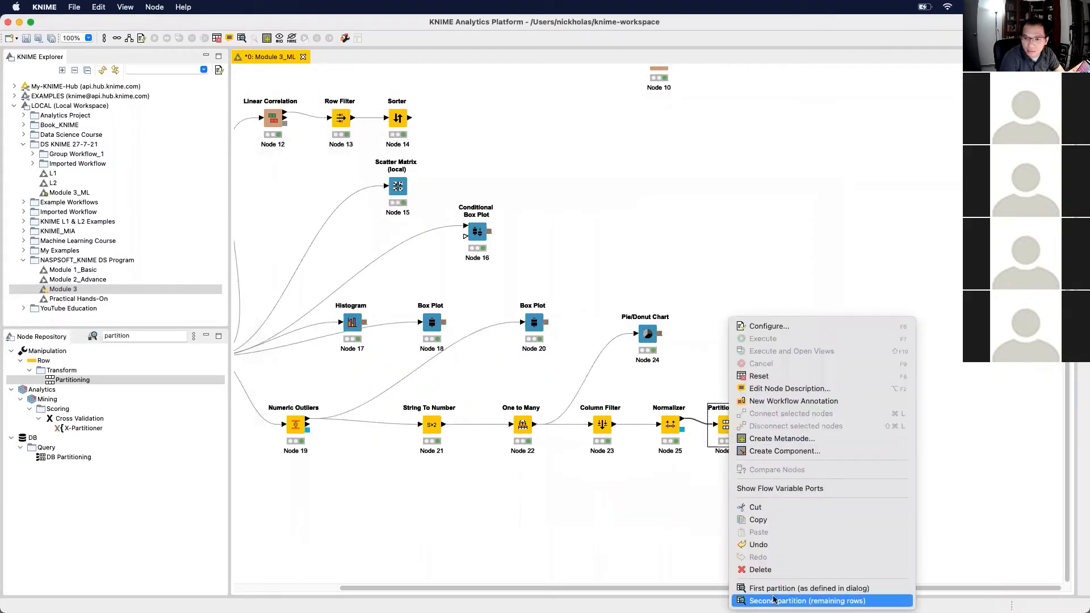
left_click(773, 599)
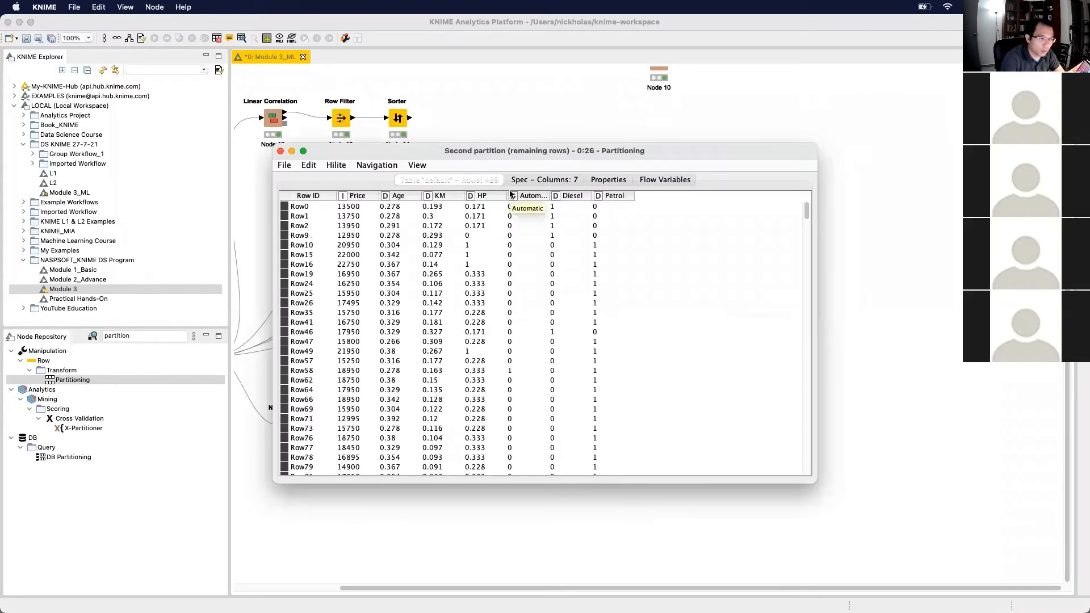
left_click(279, 151)
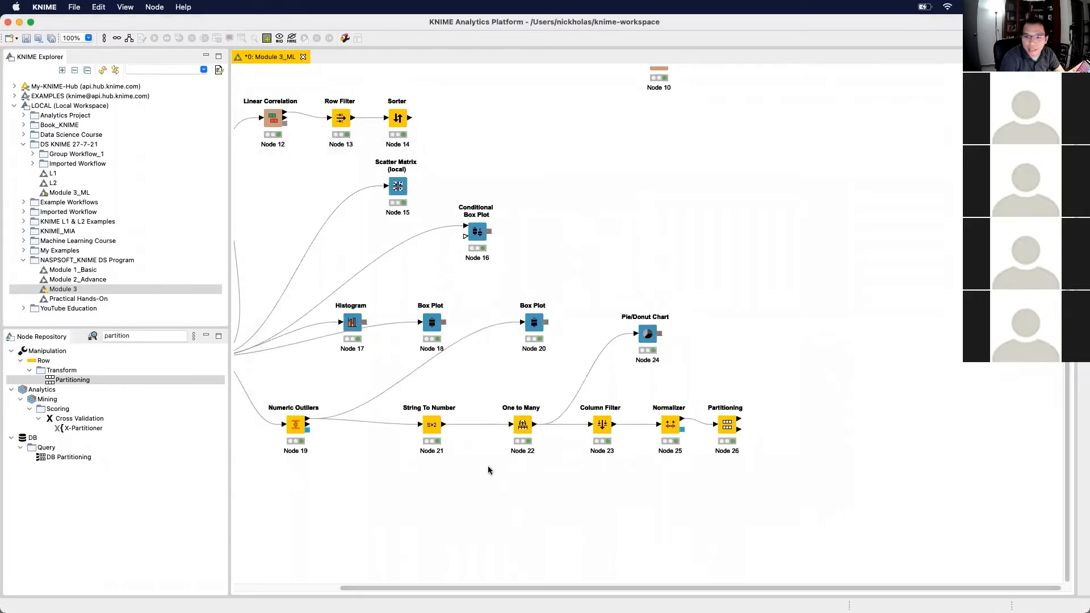
Find the Linear Regression Learner by searching for "linear", add it beside the Partitioning node, and feed it the first partition output
scroll(601, 293, "up", 3)
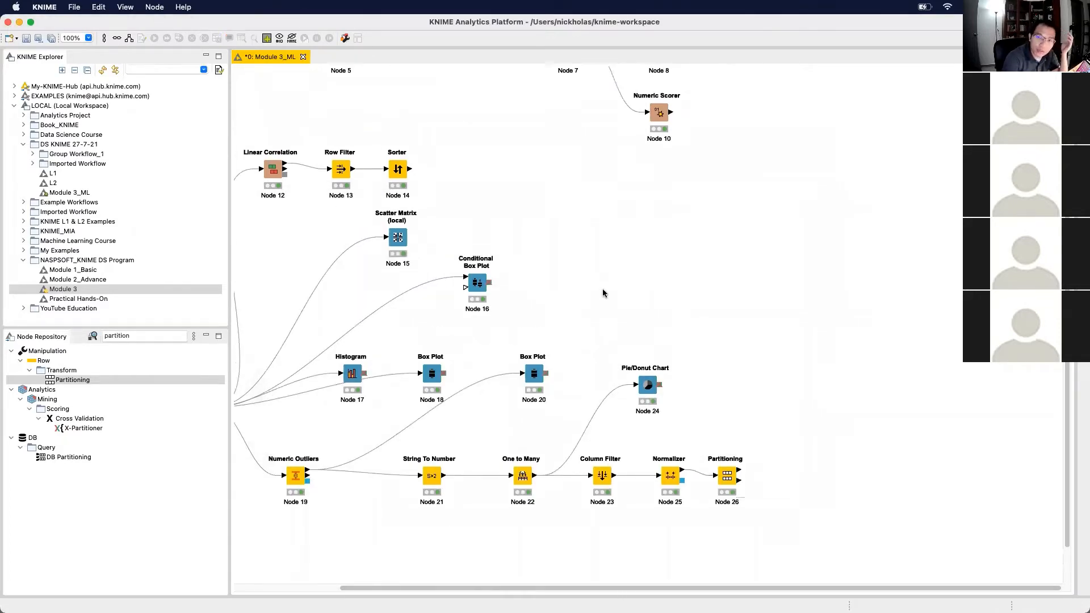
scroll(602, 292, "down", 3)
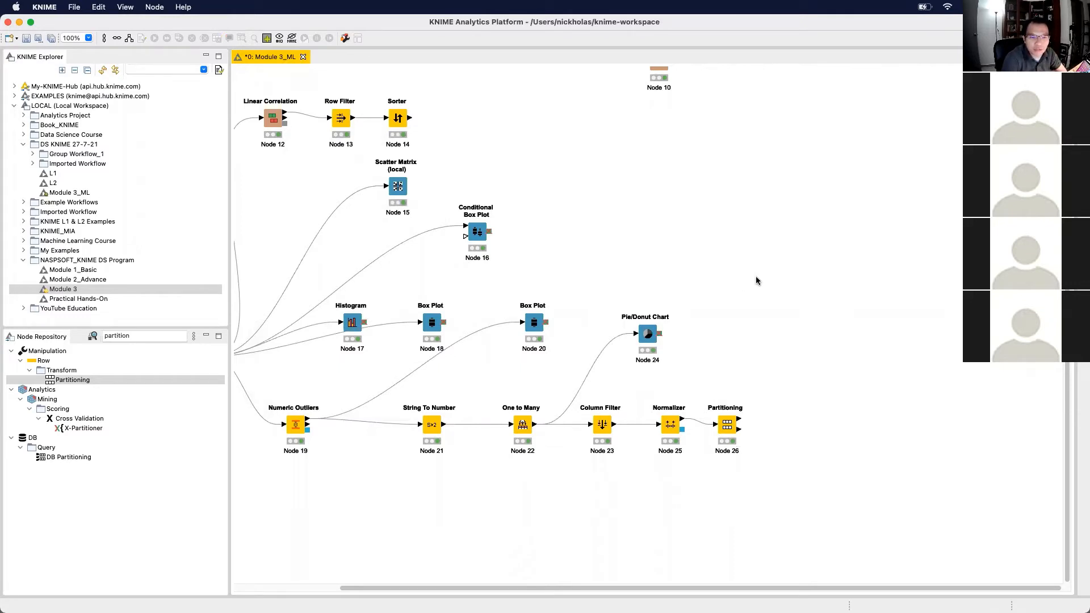
left_click(162, 336)
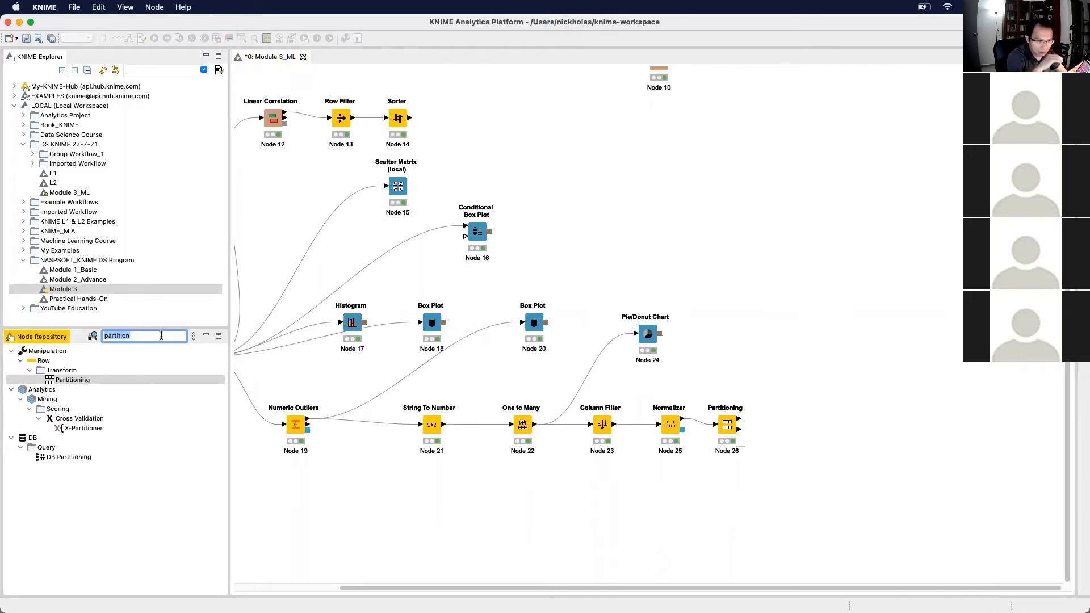
key("BackSpace")
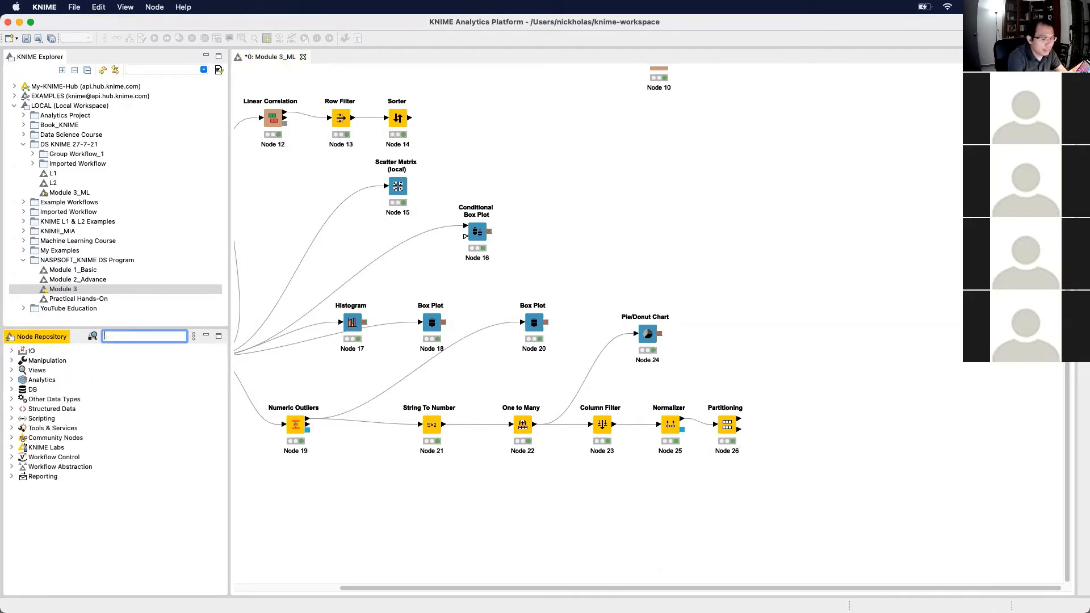
type("linear")
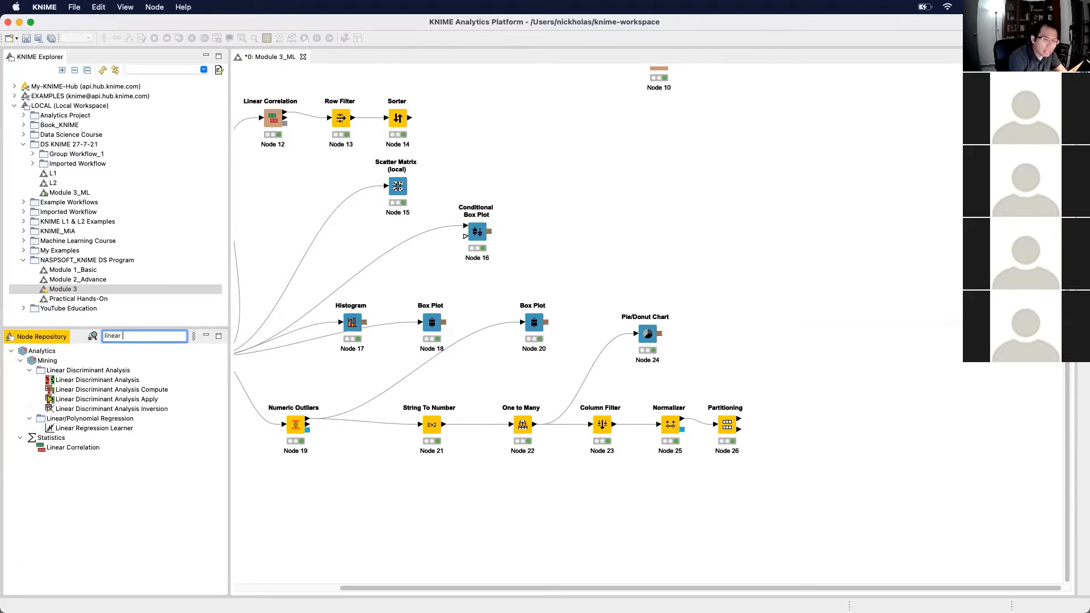
left_click(98, 430)
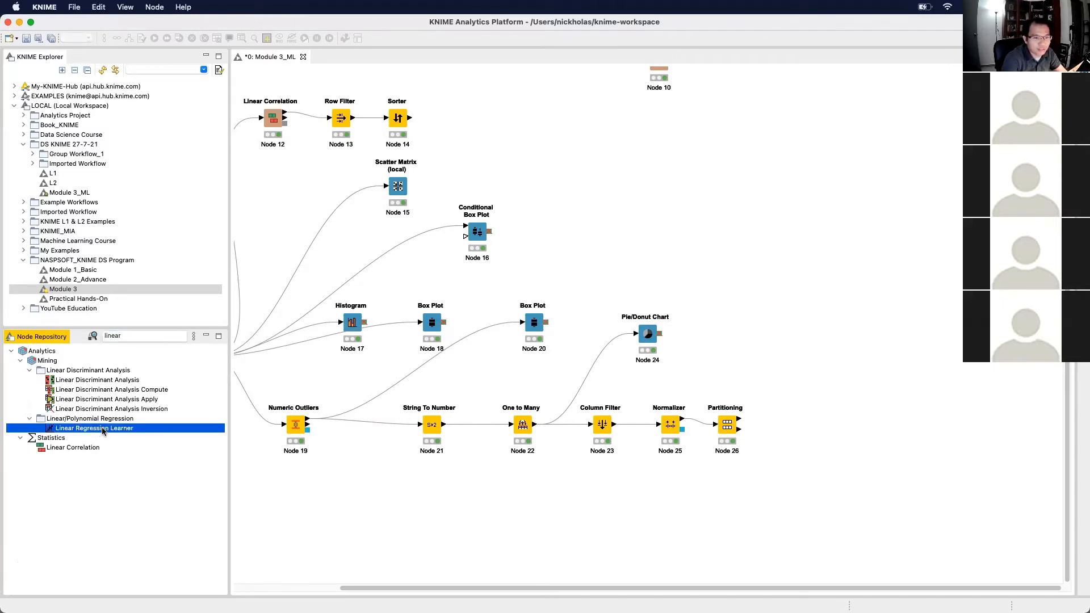
left_click_drag(103, 430, 840, 346)
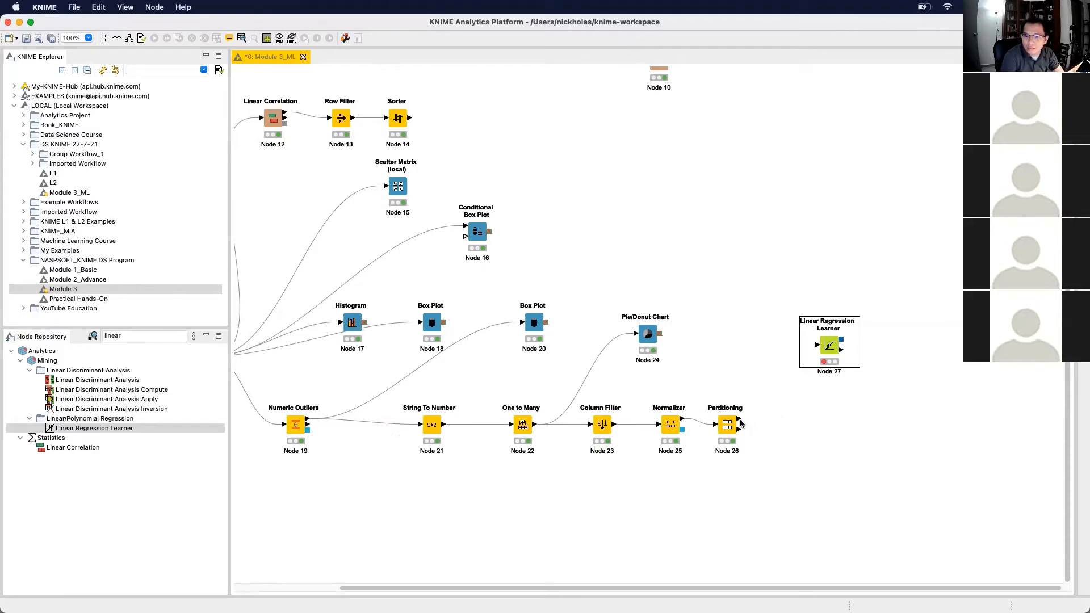
mouse_move(739, 419)
left_mouse_down()
mouse_move(825, 346)
mouse_move(816, 346)
left_mouse_up()
left_click(827, 346)
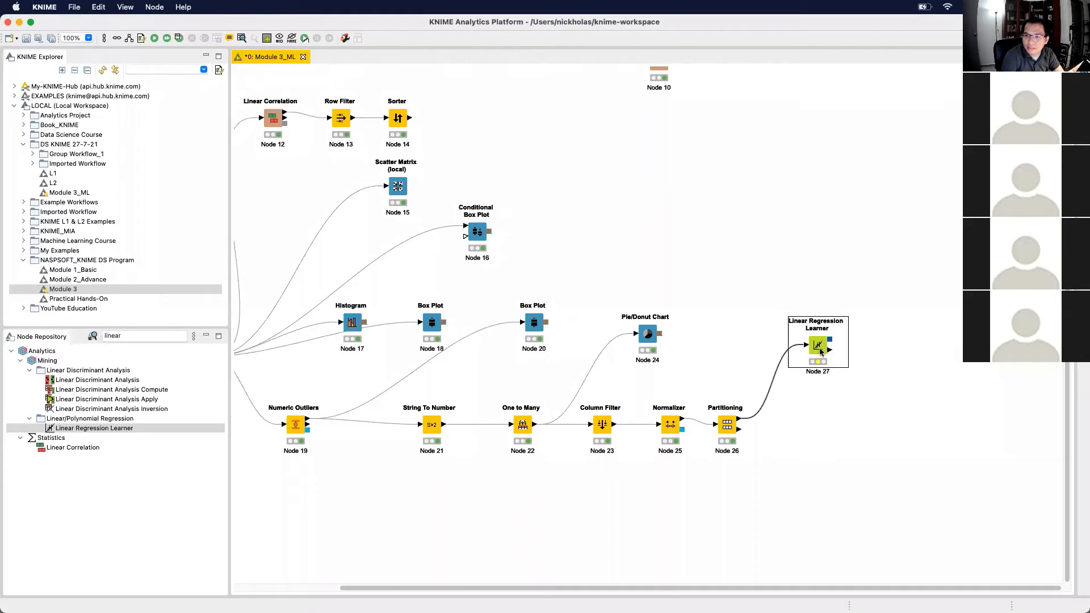
Set the Linear Regression Learner's target column to Price and apply the settings
double_click(818, 347)
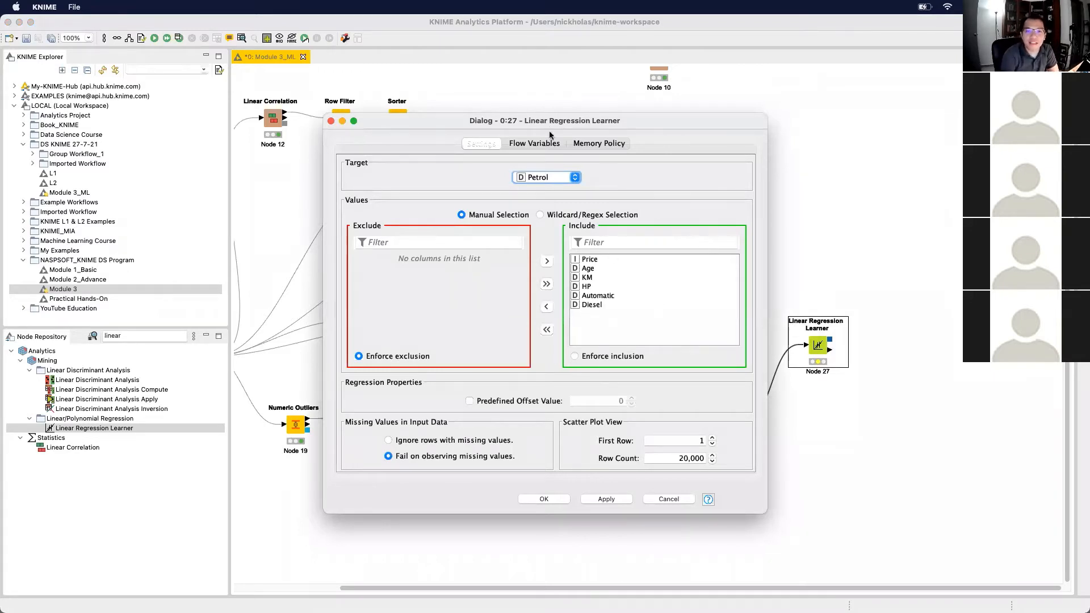
left_click(574, 178)
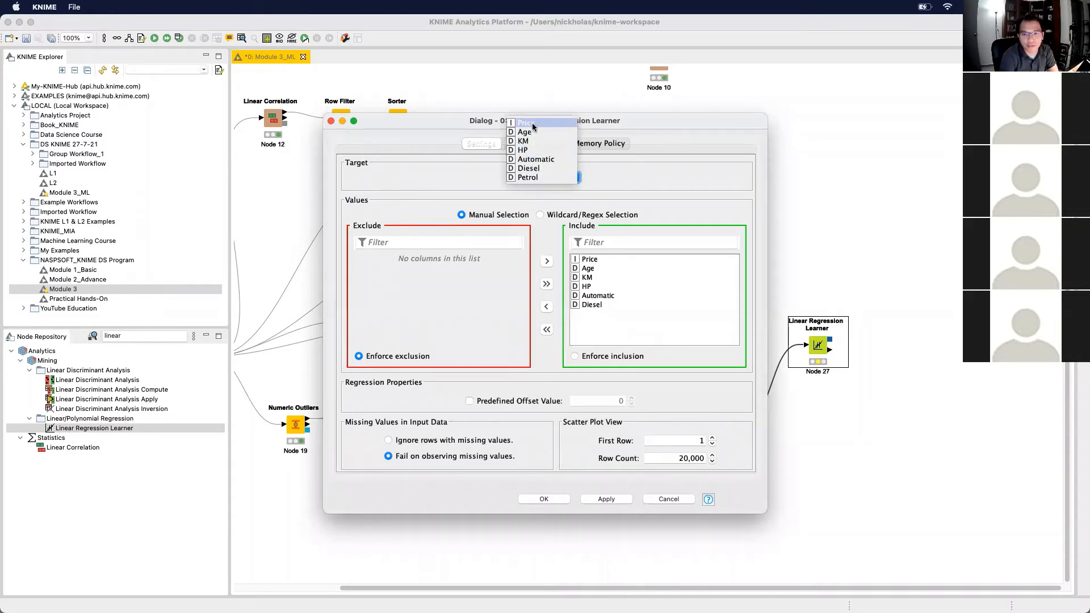
left_click(534, 124)
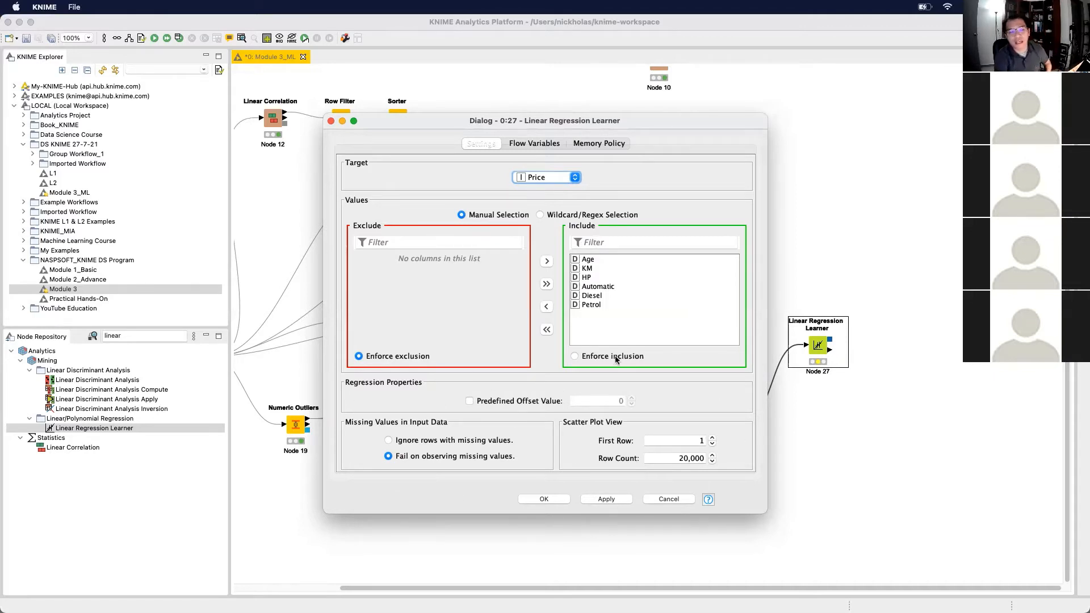
left_click(623, 500)
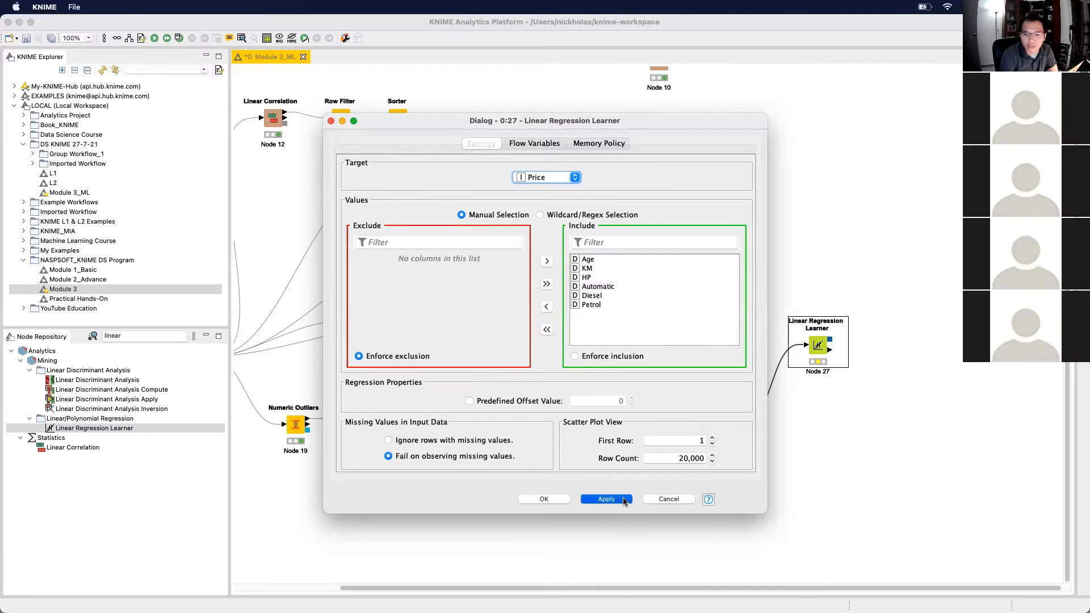
left_click(544, 499)
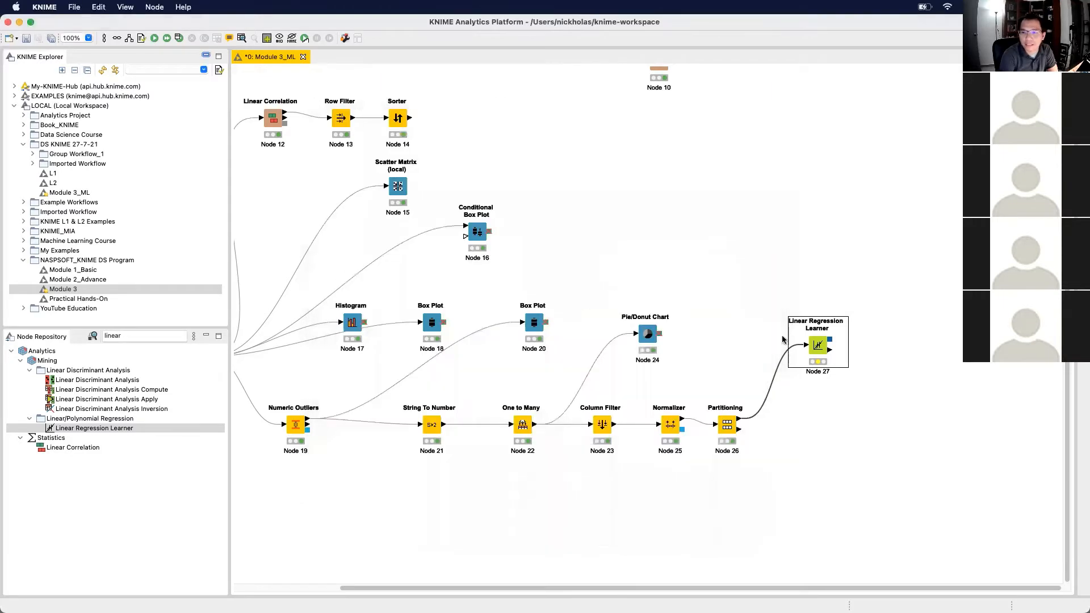
Execute the Linear Regression Learner with its result view open, and enlarge the view to show all regression statistics
right_click(820, 349)
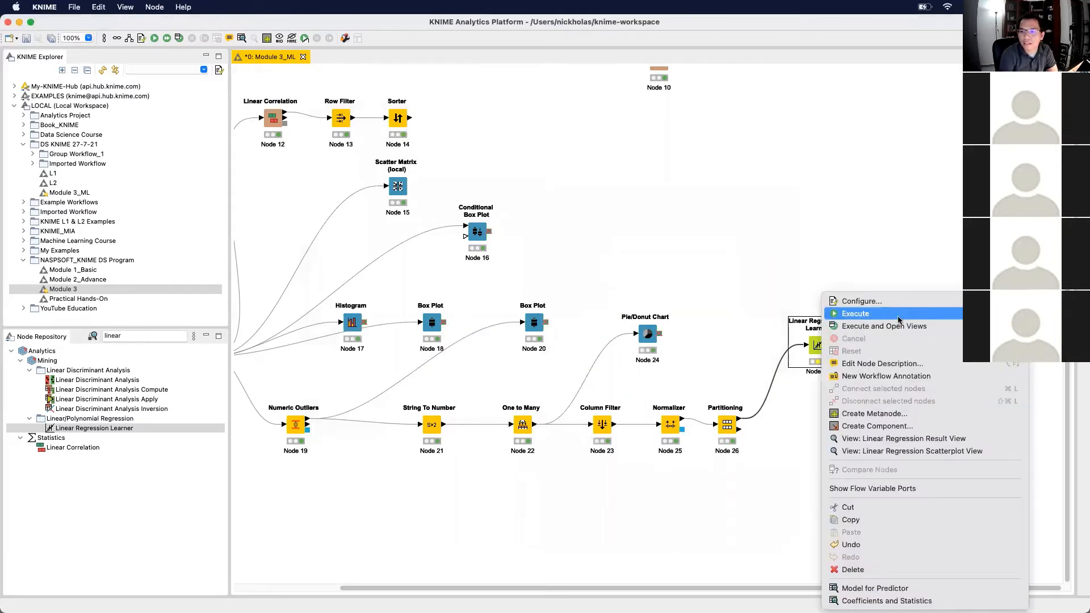
left_click(883, 326)
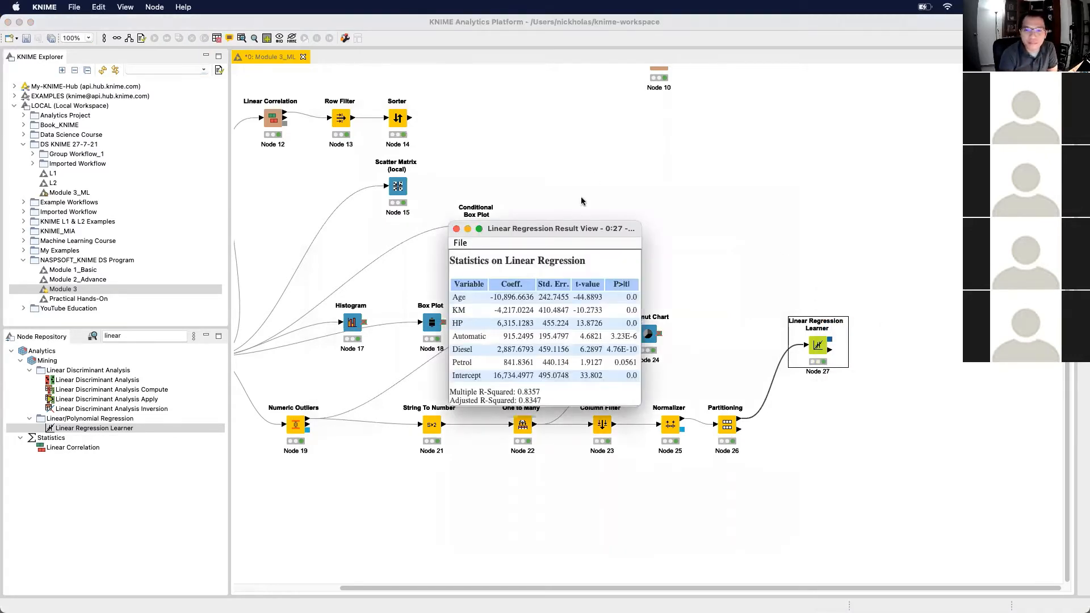
left_click_drag(567, 228, 588, 113)
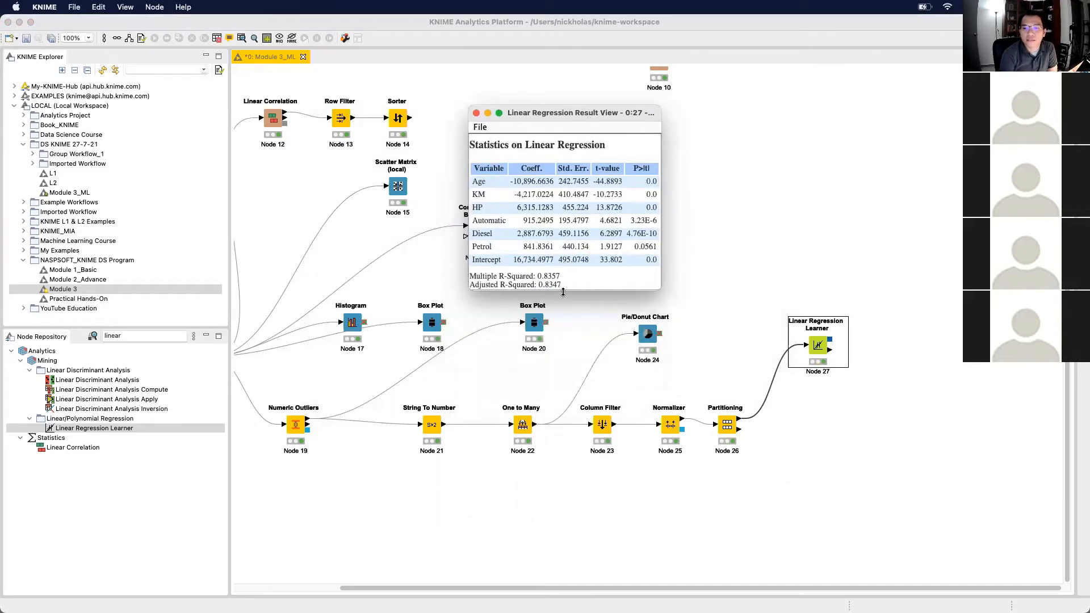
mouse_move(562, 290)
left_mouse_down()
mouse_move(559, 320)
mouse_move(562, 307)
left_mouse_up()
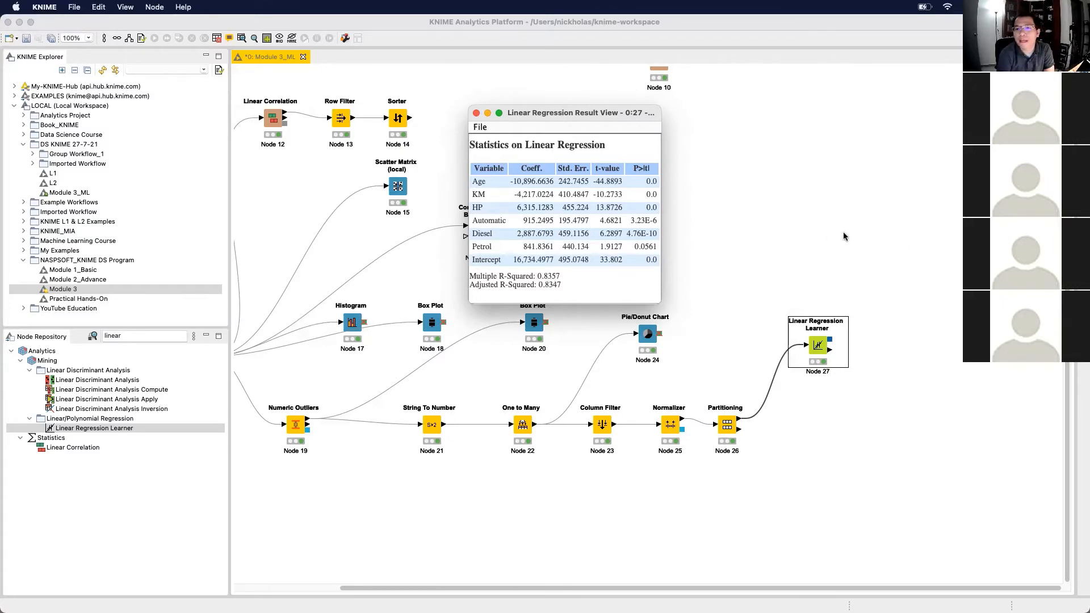
Switch to the lecture slides, examine the linear regression statistics and scatter plot slide, and return to KNIME
key("ctrl+Up")
left_click(948, 156)
key("ctrl+Right")
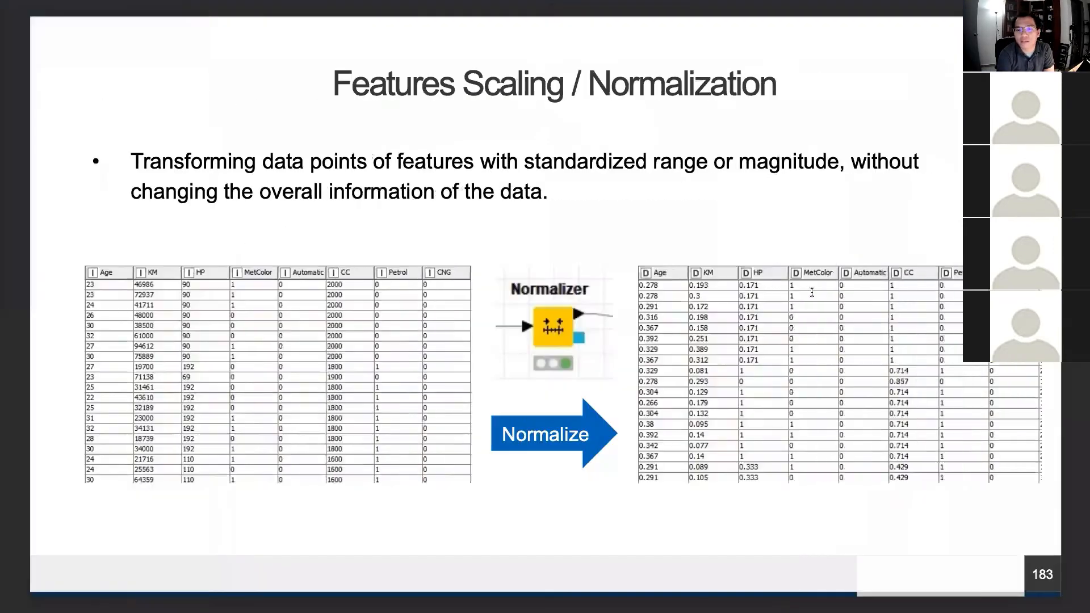
key("Right")
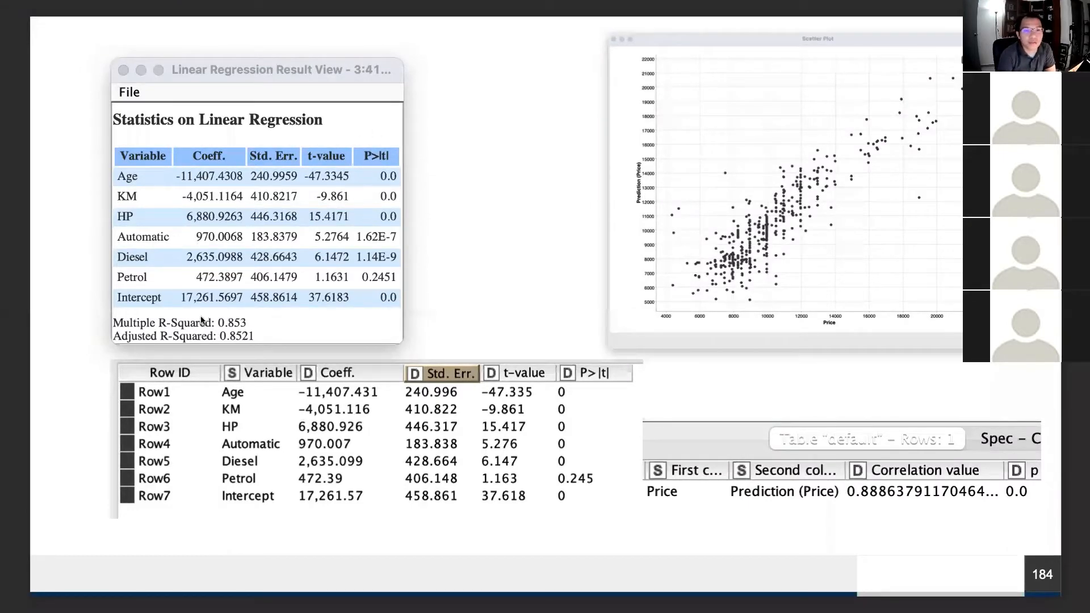
key("ctrl+Up")
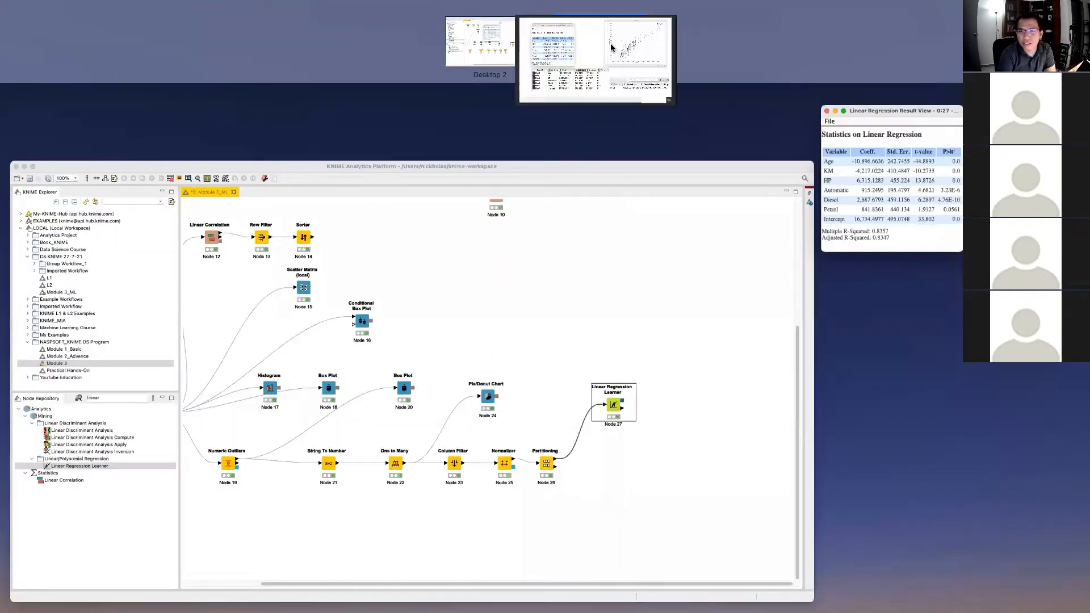
left_click(612, 48)
key("ctrl+Up")
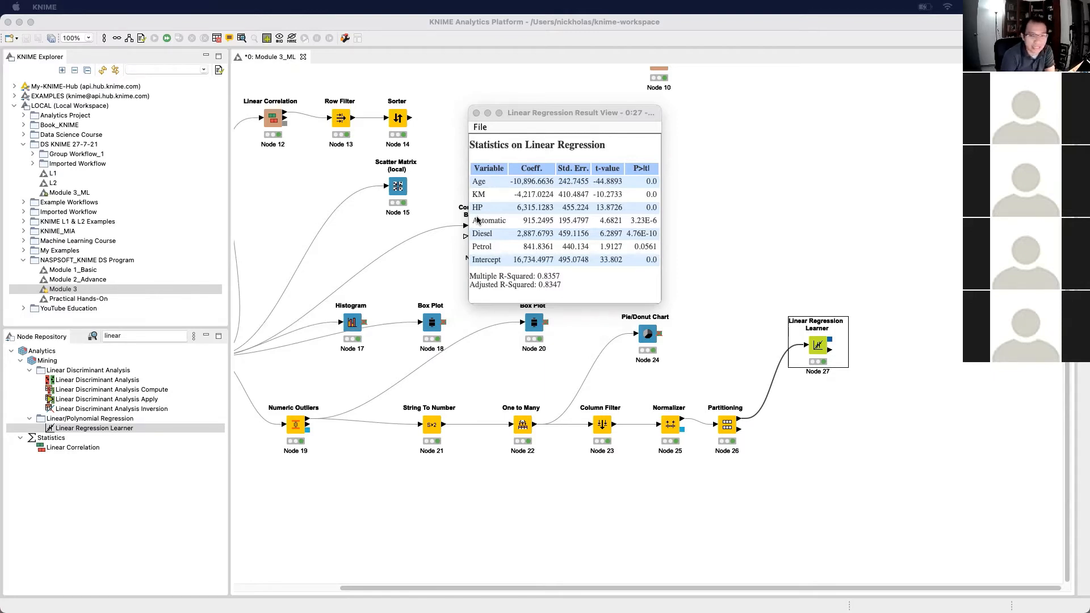
Close the regression result view, find the Regression Predictor among the linear/polynomial regression nodes, and place it below and beyond the Linear Regression Learner
left_click(476, 113)
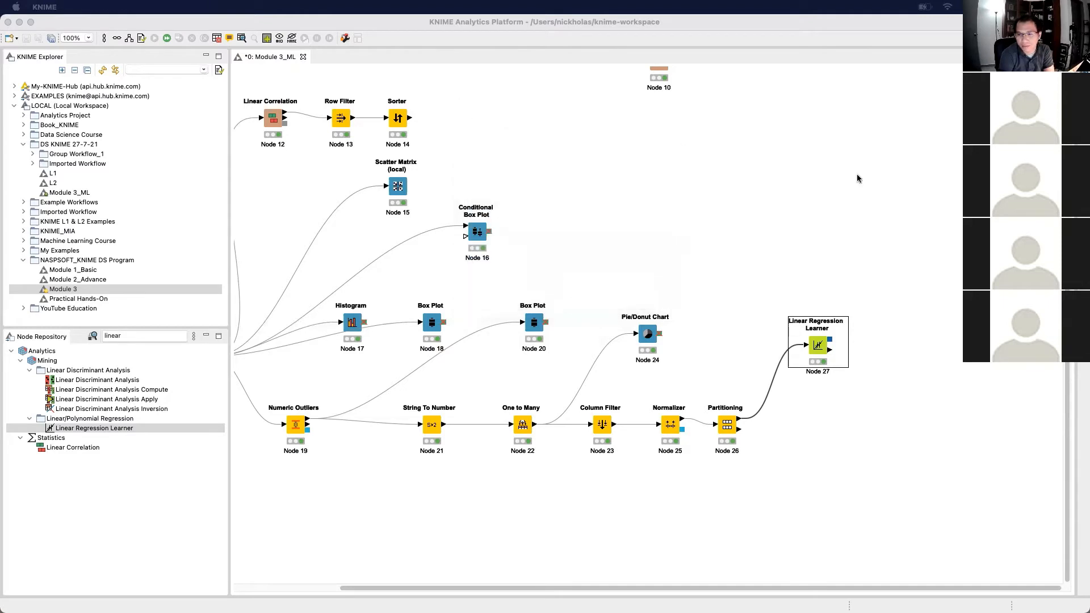
left_click(788, 227)
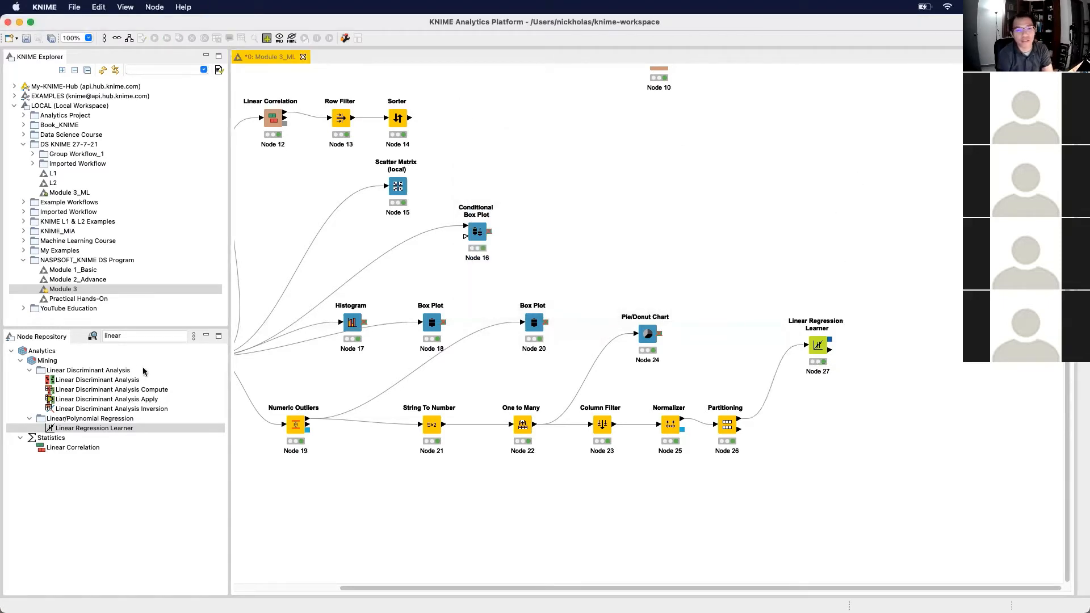
left_click(156, 334)
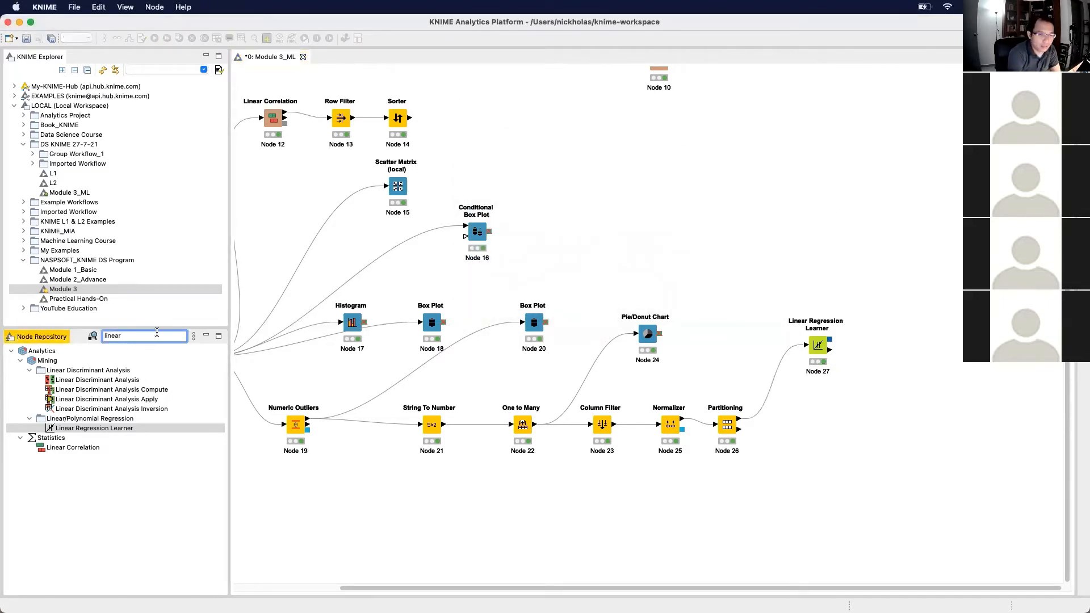
key("BackSpace")
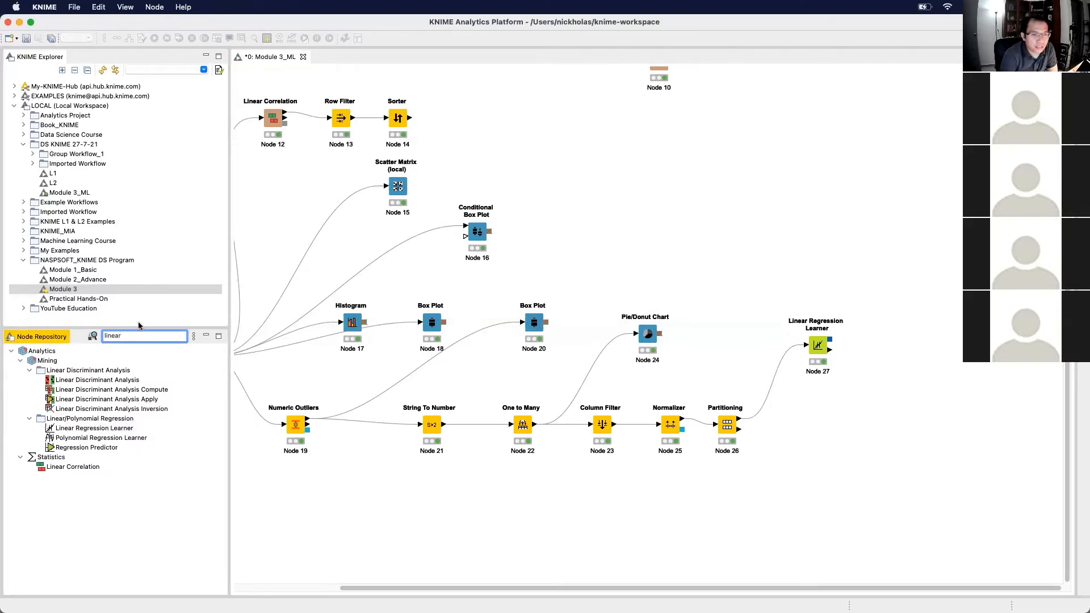
left_click(70, 448)
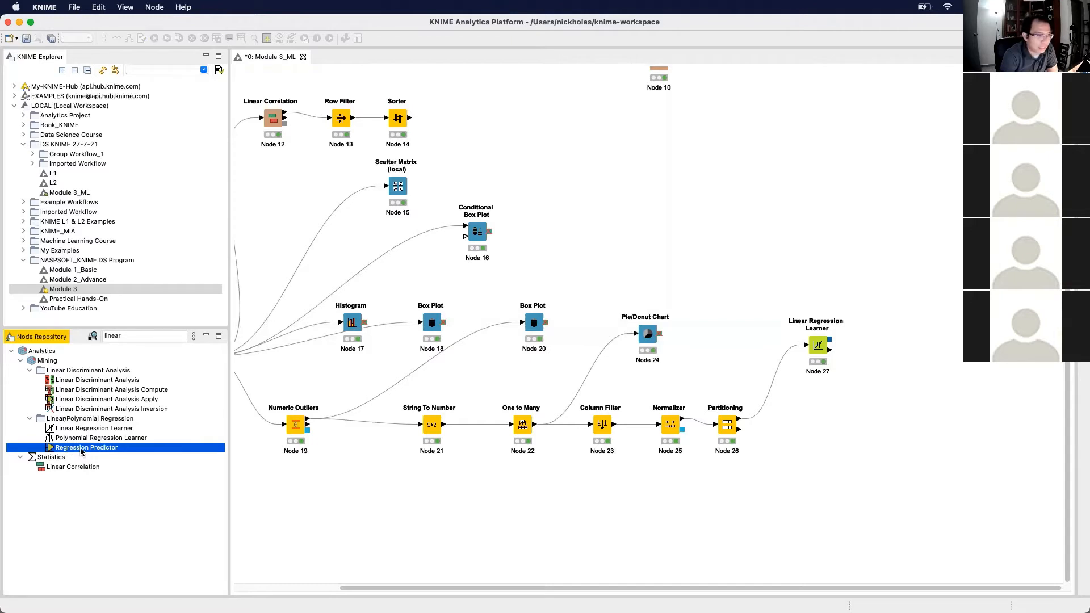
left_click_drag(81, 450, 885, 418)
left_click(934, 377)
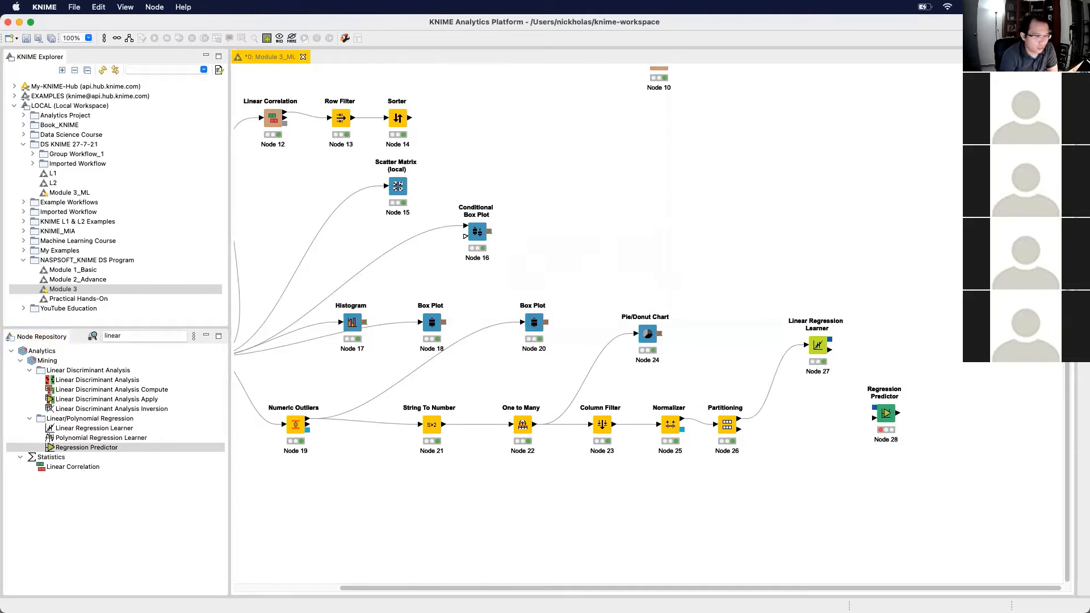
Clear the node search and examine the Mining categories under Analytics, including the Naive Bayes Learner and Naive Bayes Predictor pair
left_click(147, 335)
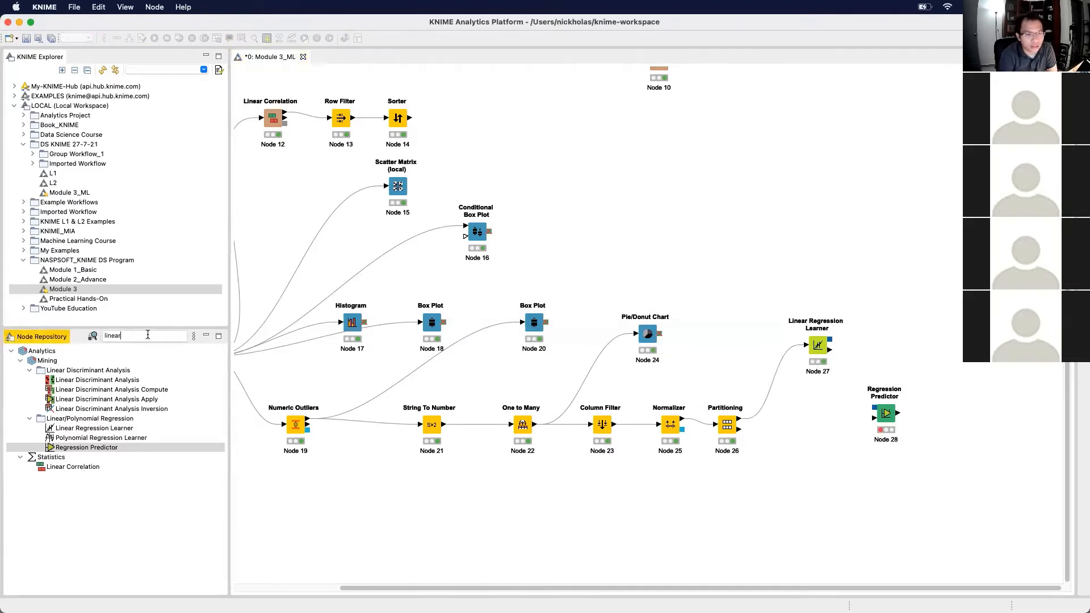
key("BackSpace")
key("BackSpace")
key("BackSpace")
key("BackSpace")
key("BackSpace")
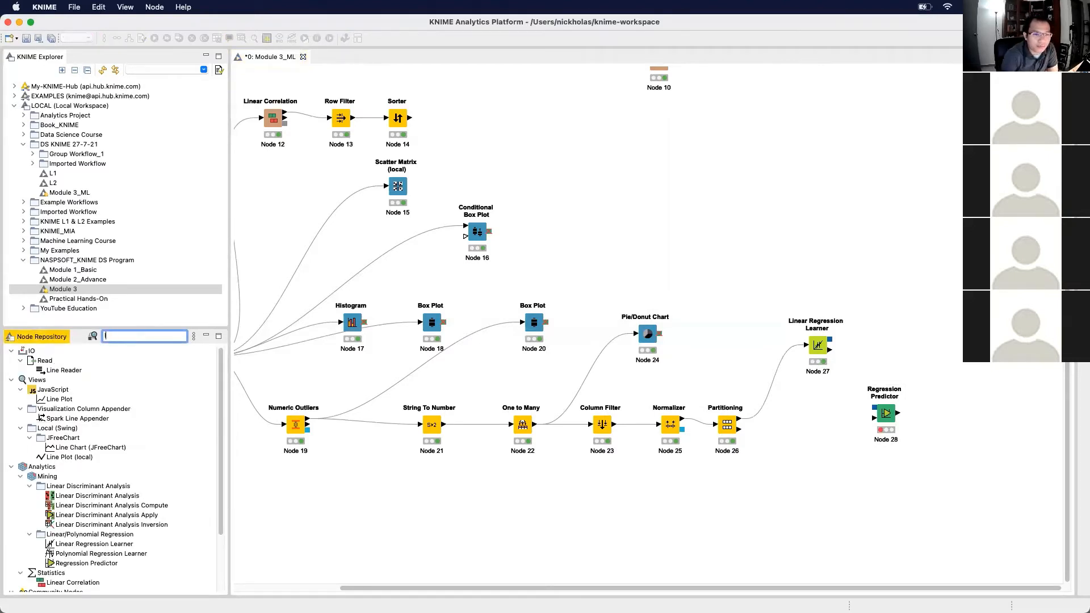
key("BackSpace")
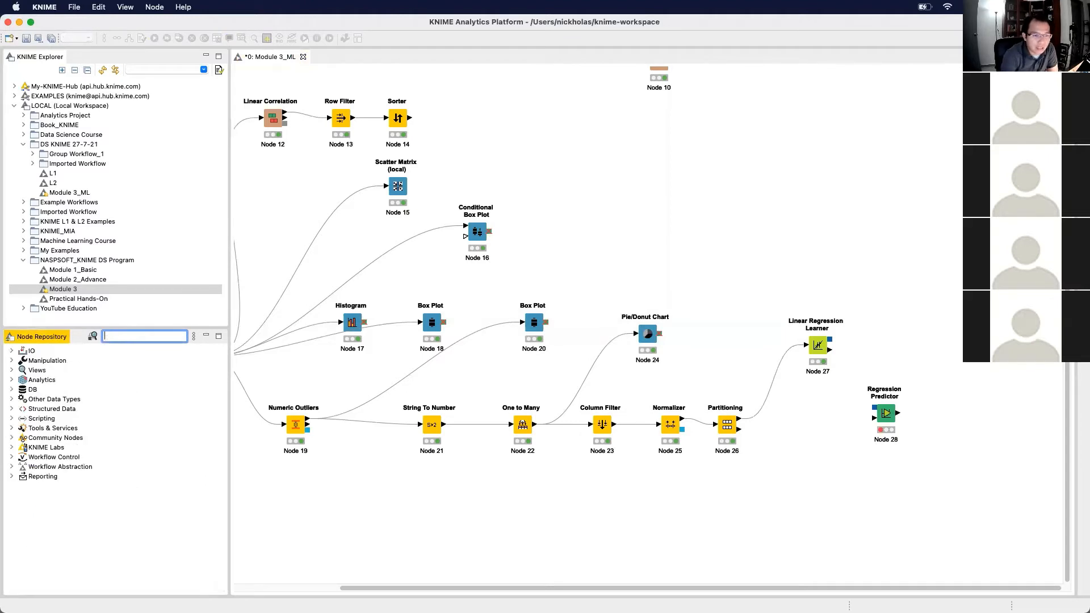
left_click(12, 379)
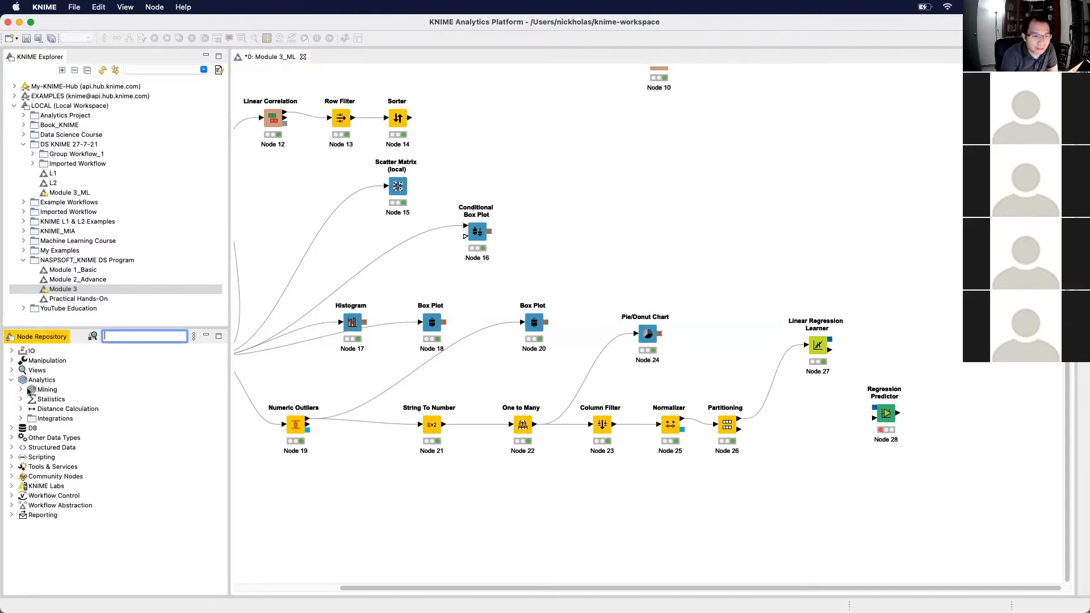
left_click(20, 390)
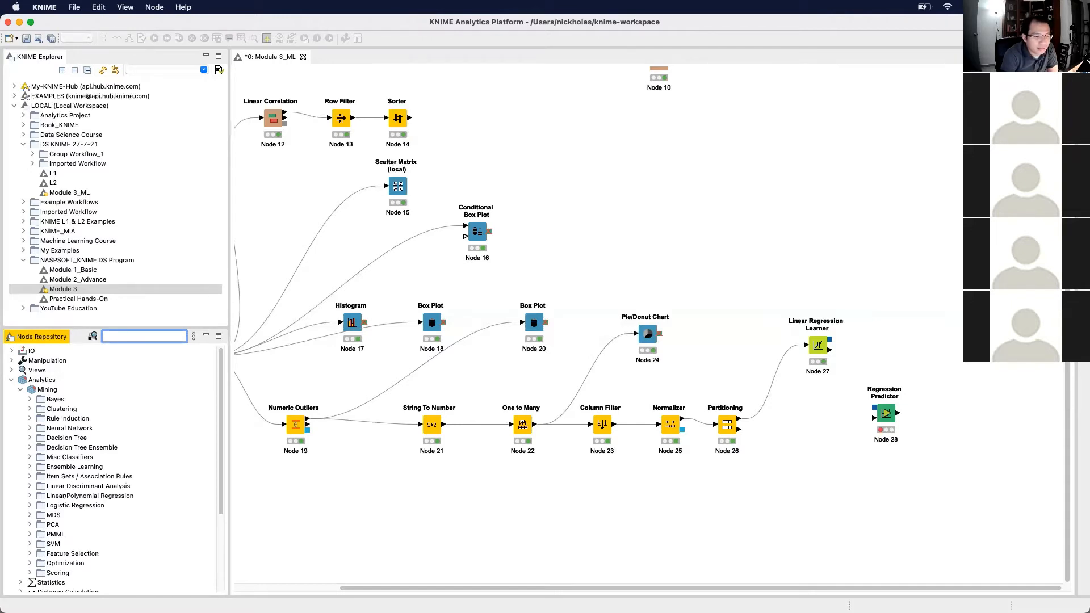
left_click(31, 400)
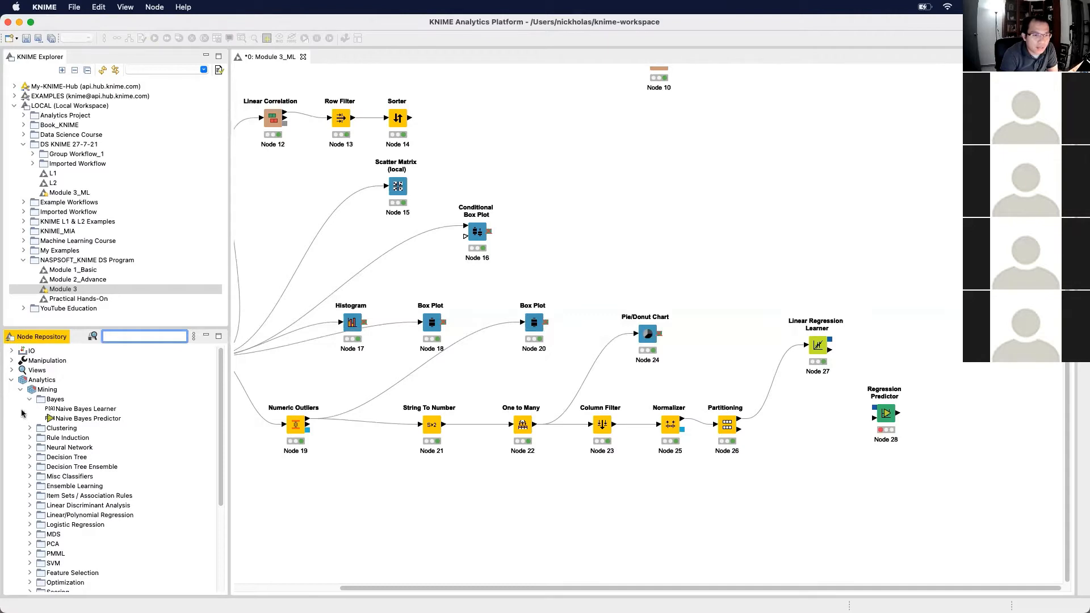
left_click(93, 409)
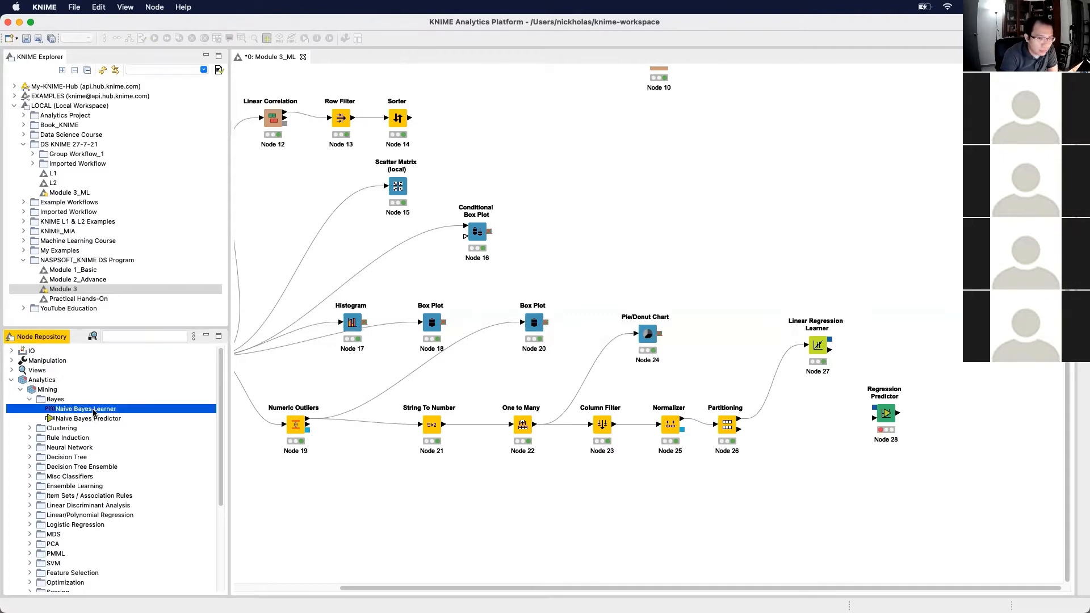
left_click(93, 420)
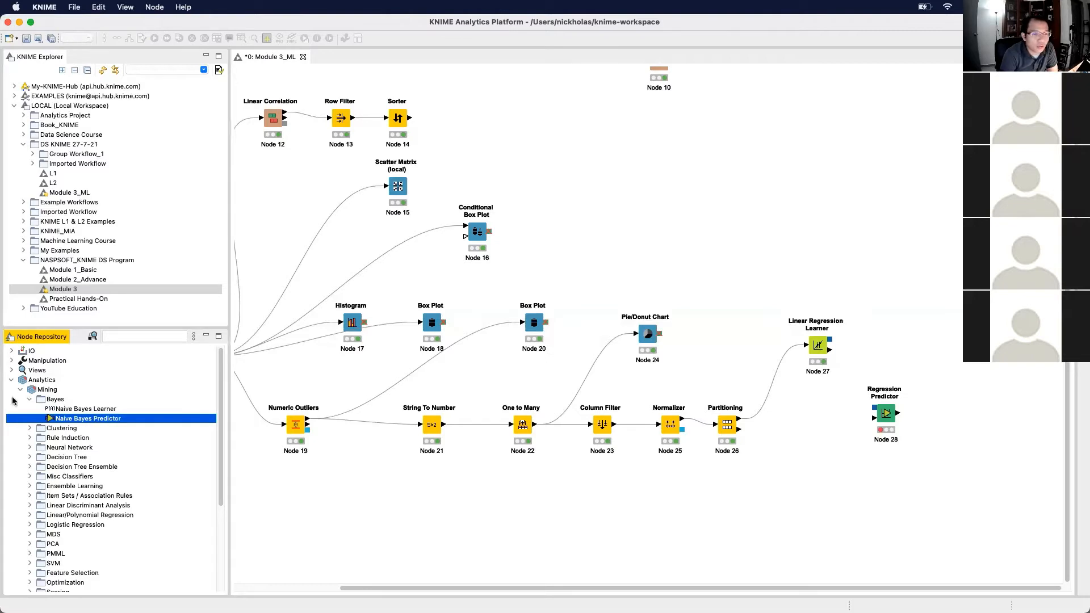
left_click(30, 400)
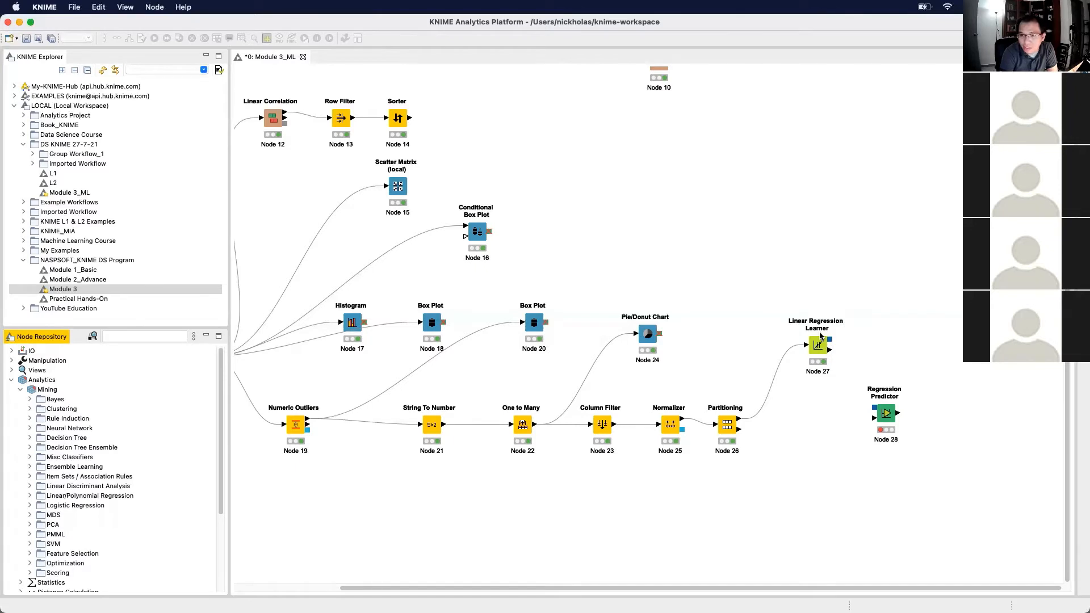
Feed the Linear Regression Learner's model into the Regression Predictor, and inspect the learner's Coefficients and Statistics table with the Coeff. column widened
left_click_drag(829, 339, 874, 407)
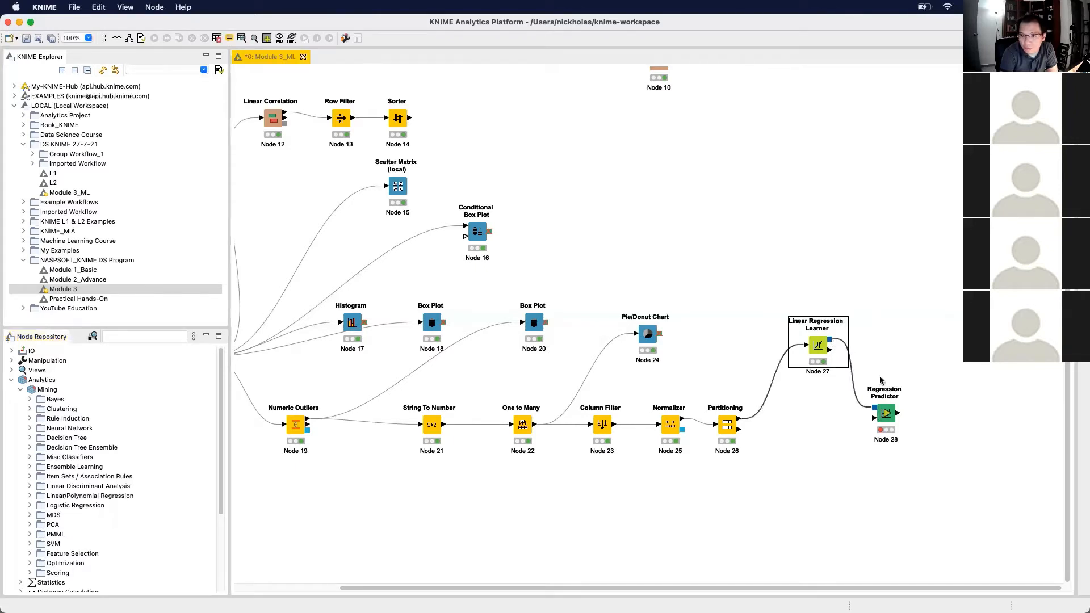
right_click(818, 346)
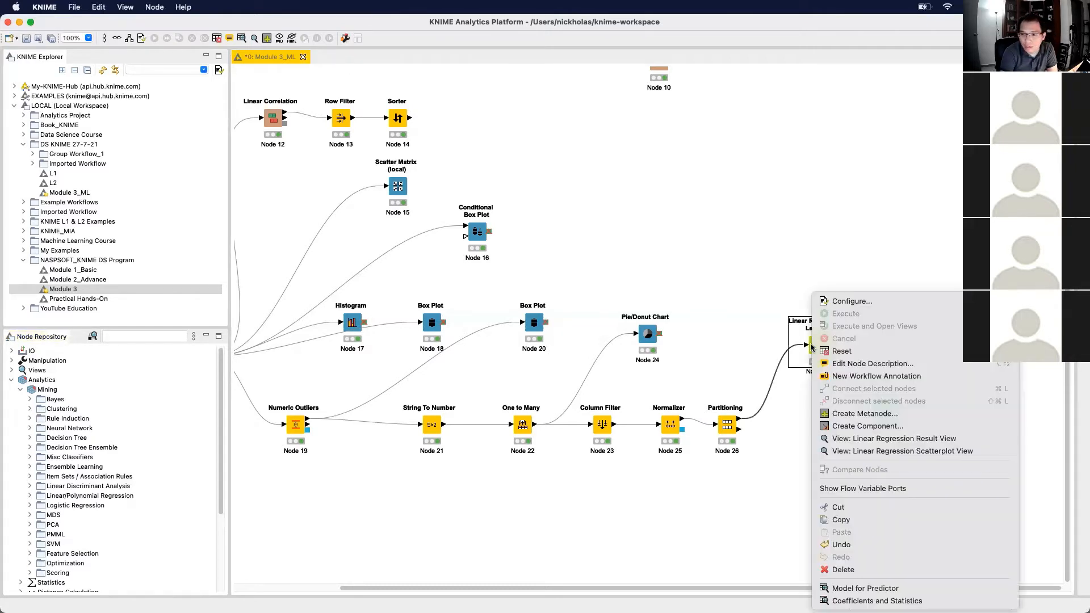
left_click(883, 600)
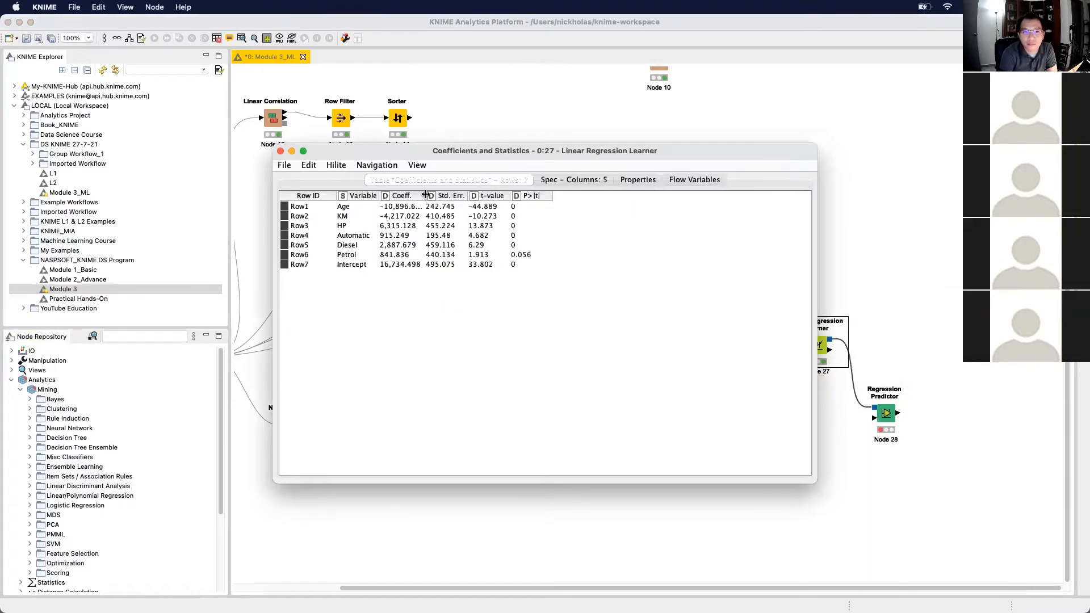
left_click_drag(430, 197, 462, 195)
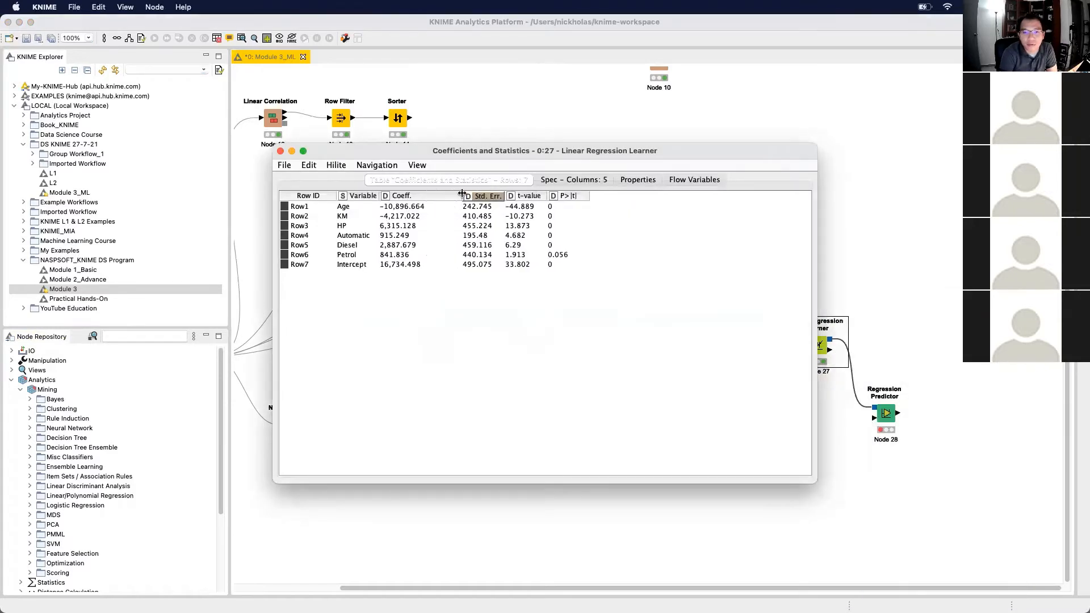
left_click(280, 151)
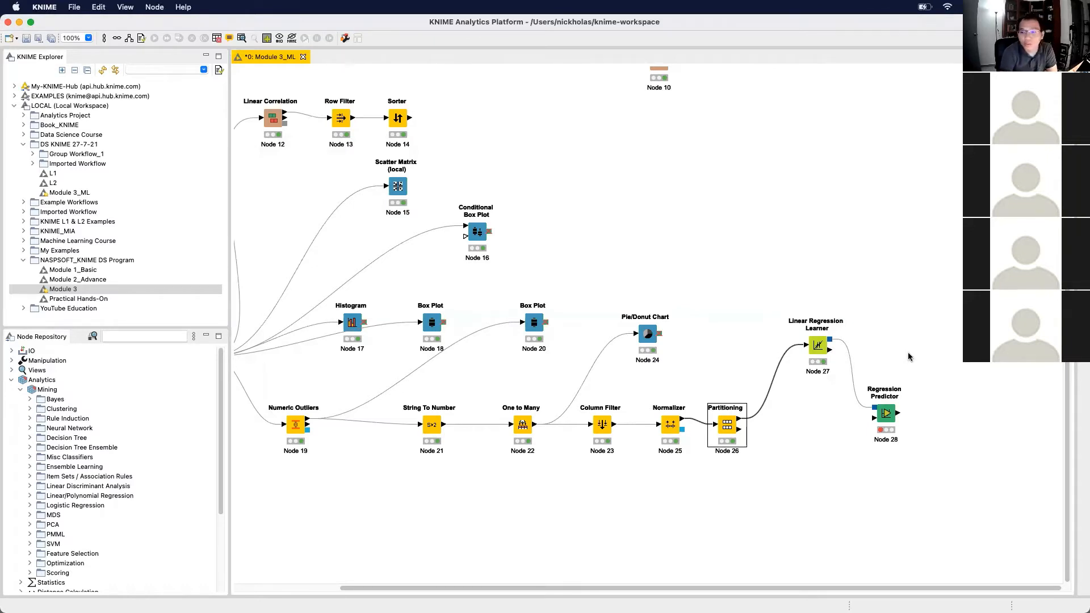
Align the Regression Predictor with the Partitioning node's row and feed it the second partition output
left_click_drag(884, 416, 884, 428)
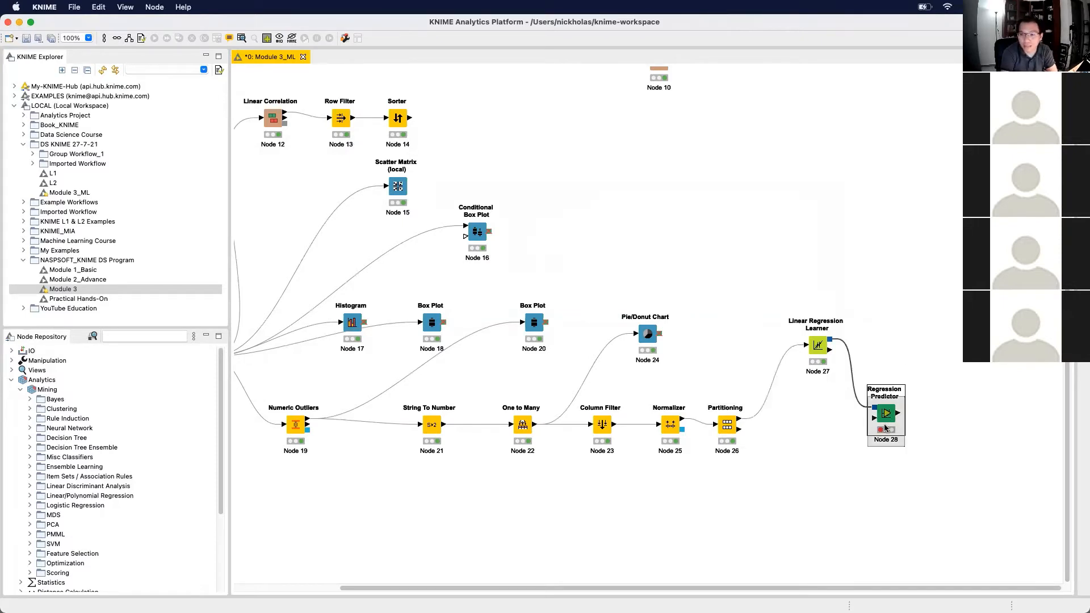
left_click(929, 365)
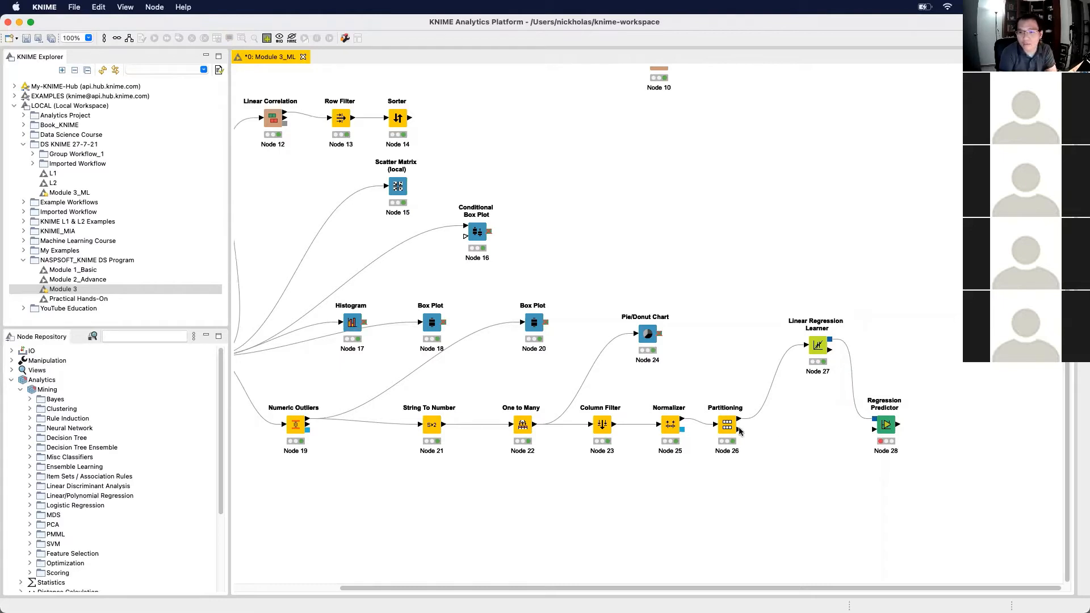
left_click_drag(738, 430, 874, 429)
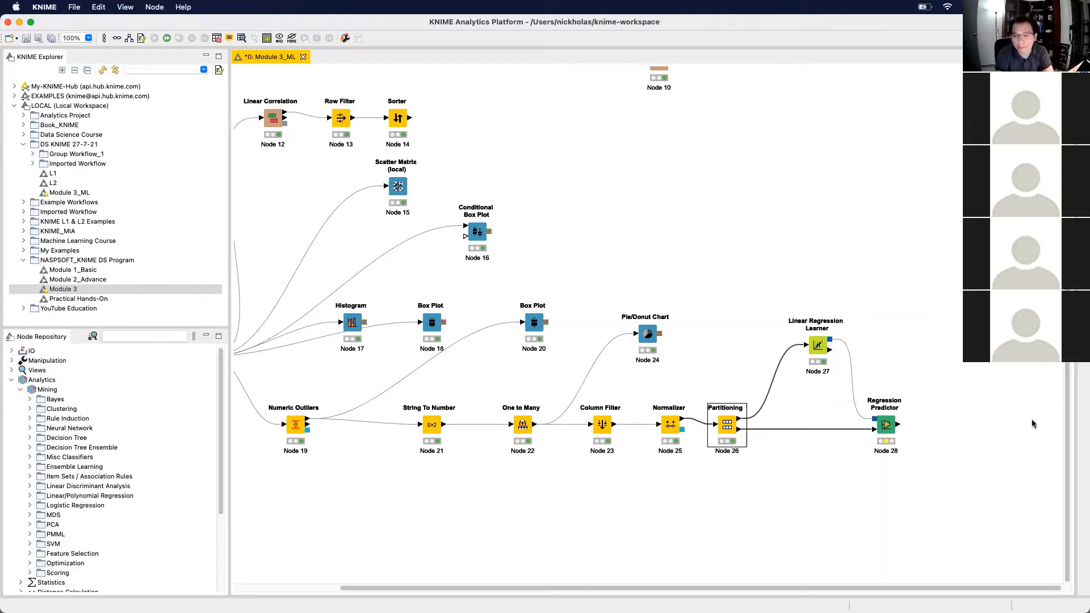
Enable the custom prediction column name "Prediction (Price)" for the Regression Predictor and save the settings
left_click(892, 425)
double_click(892, 425)
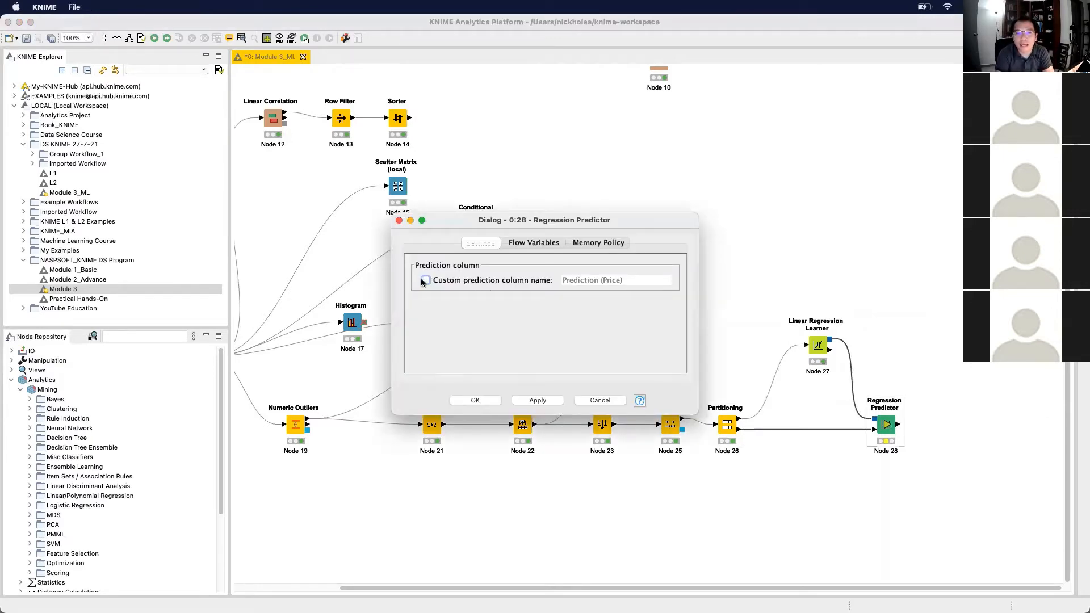
left_click(425, 280)
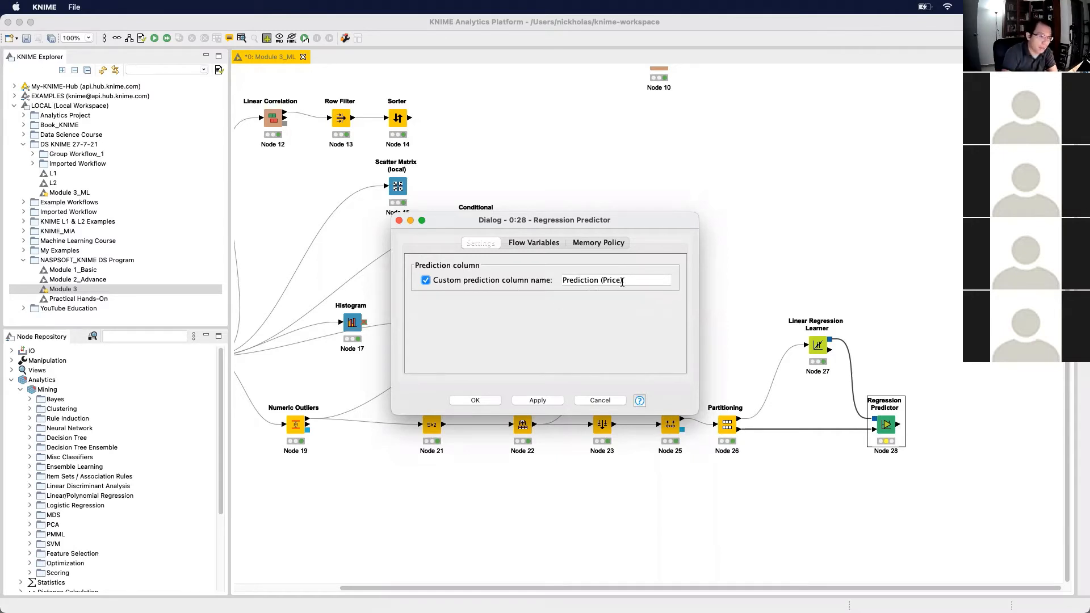
left_click(537, 400)
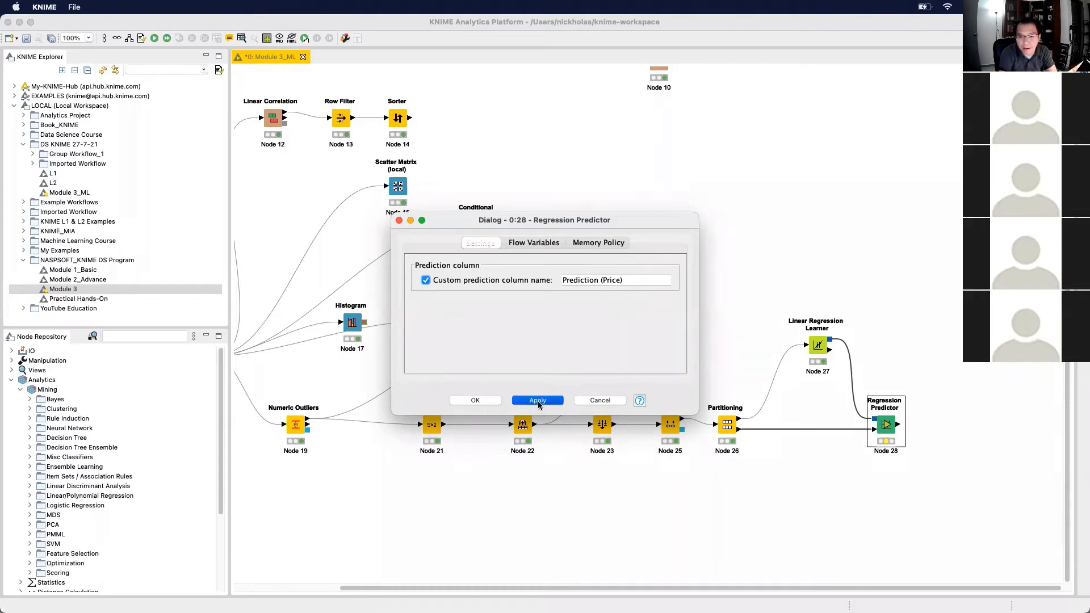
left_click(462, 400)
Execute the Regression Predictor and examine its predicted data table, widening the Prediction (Price) column to compare it with Price
right_click(888, 440)
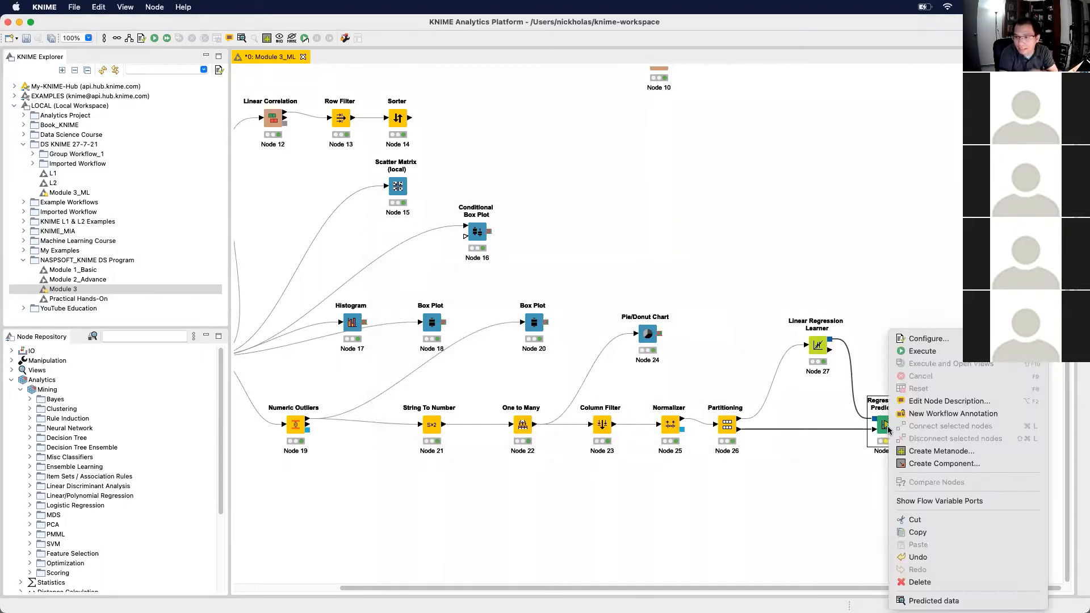
left_click(922, 351)
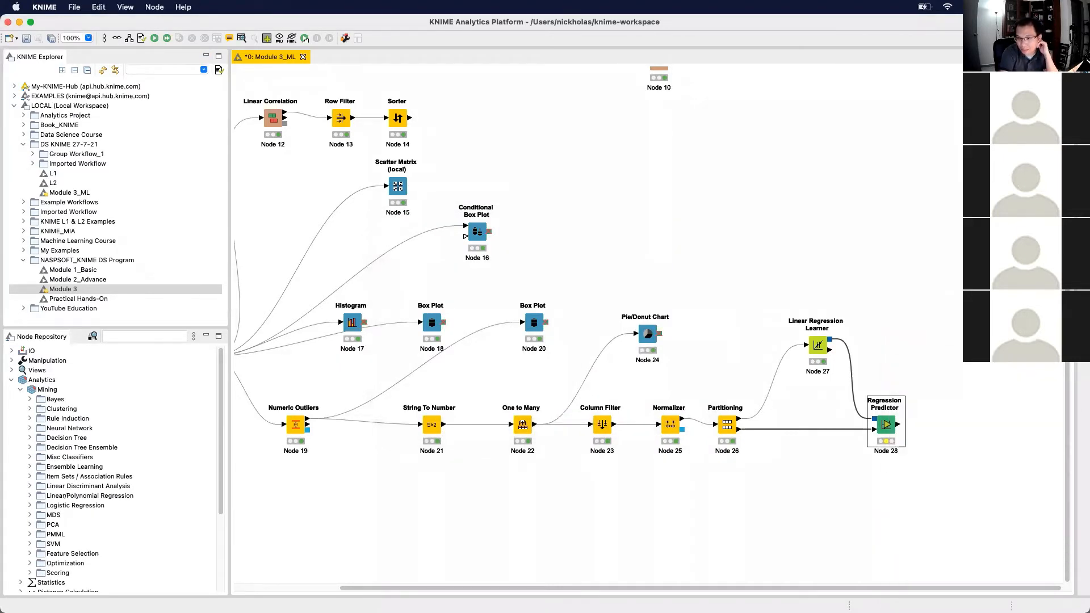
right_click(889, 429)
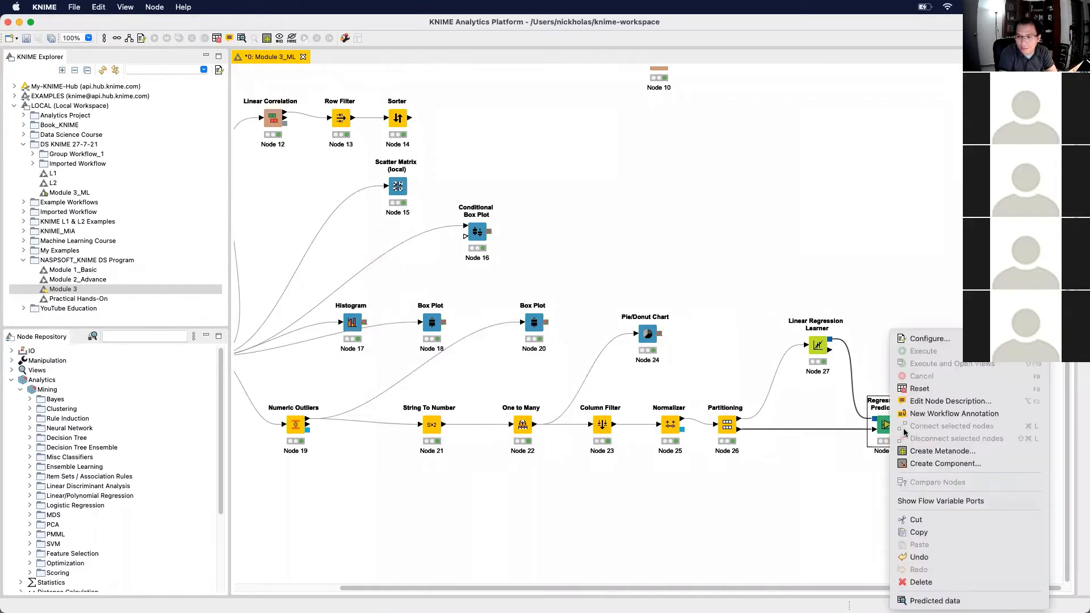
left_click(931, 599)
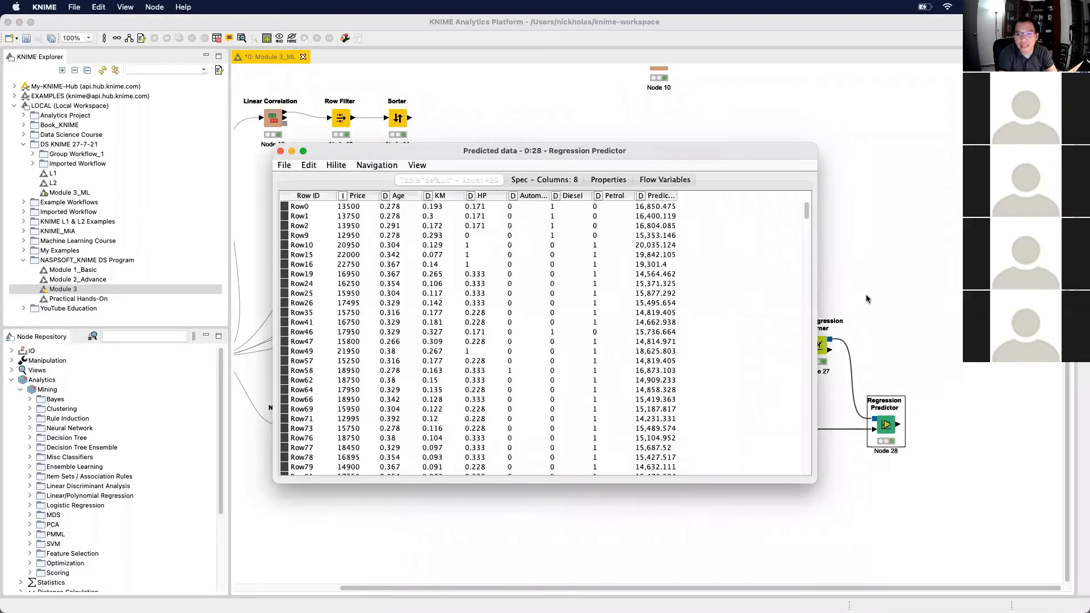
left_click_drag(818, 230, 783, 233)
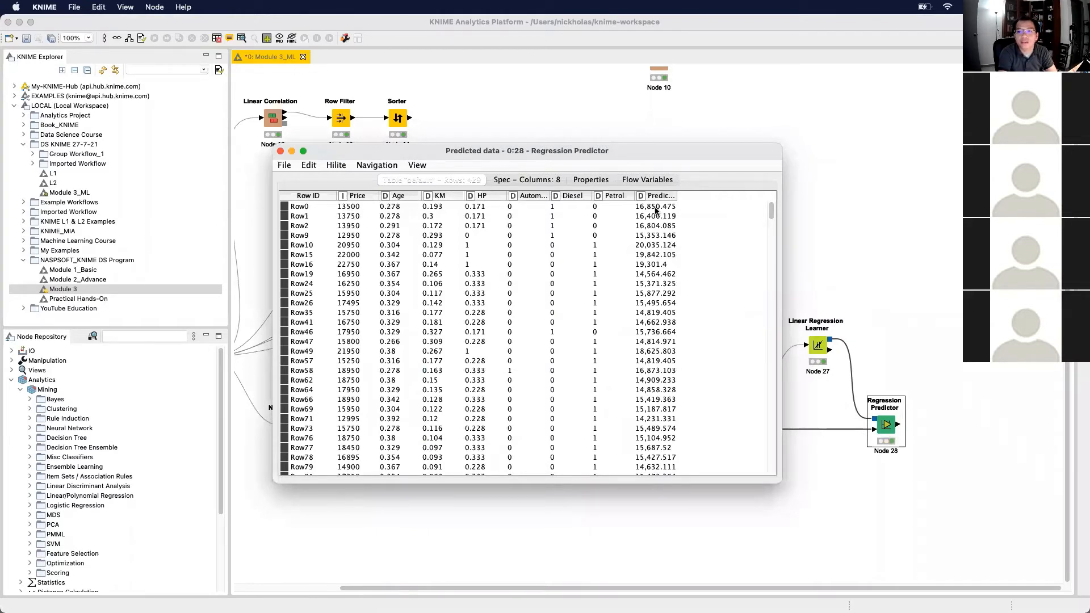
left_click_drag(677, 195, 711, 195)
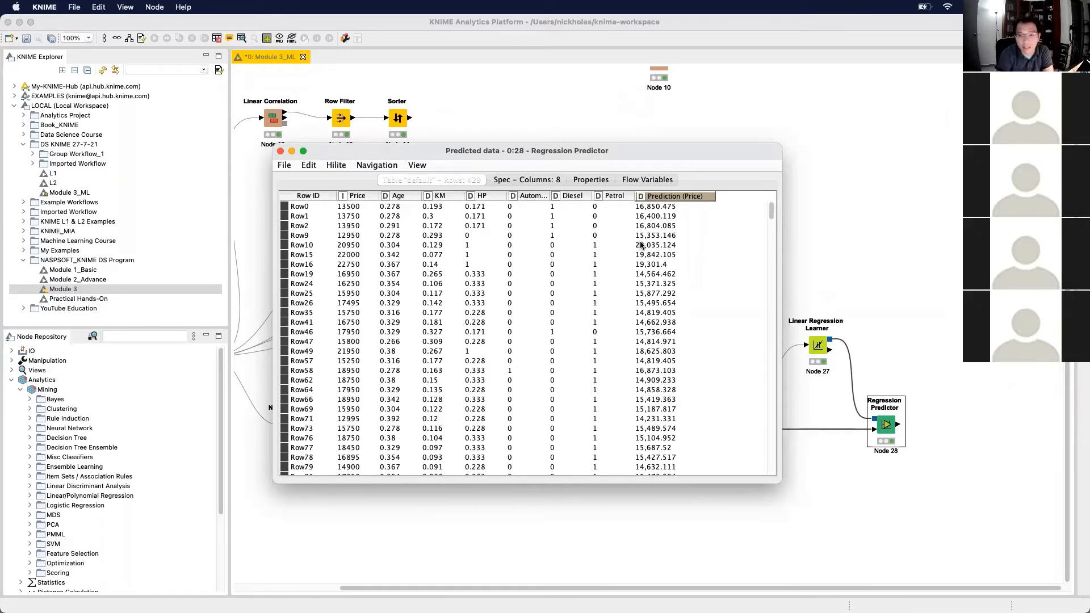
left_click(280, 150)
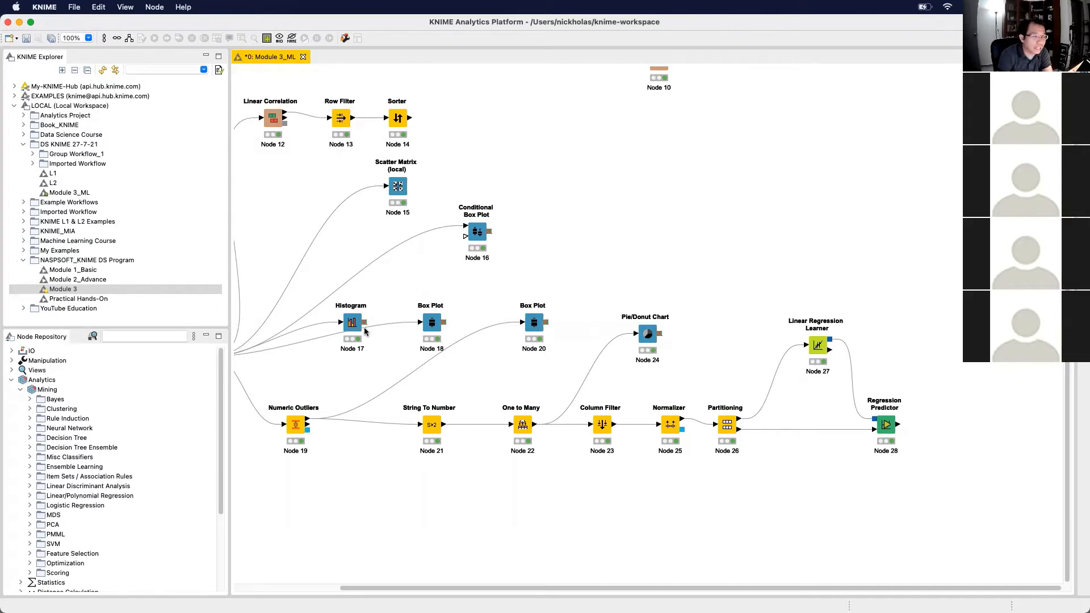
Add a Math Formula node after the Regression Predictor and feed it the predictor's output
left_click(145, 337)
type("m")
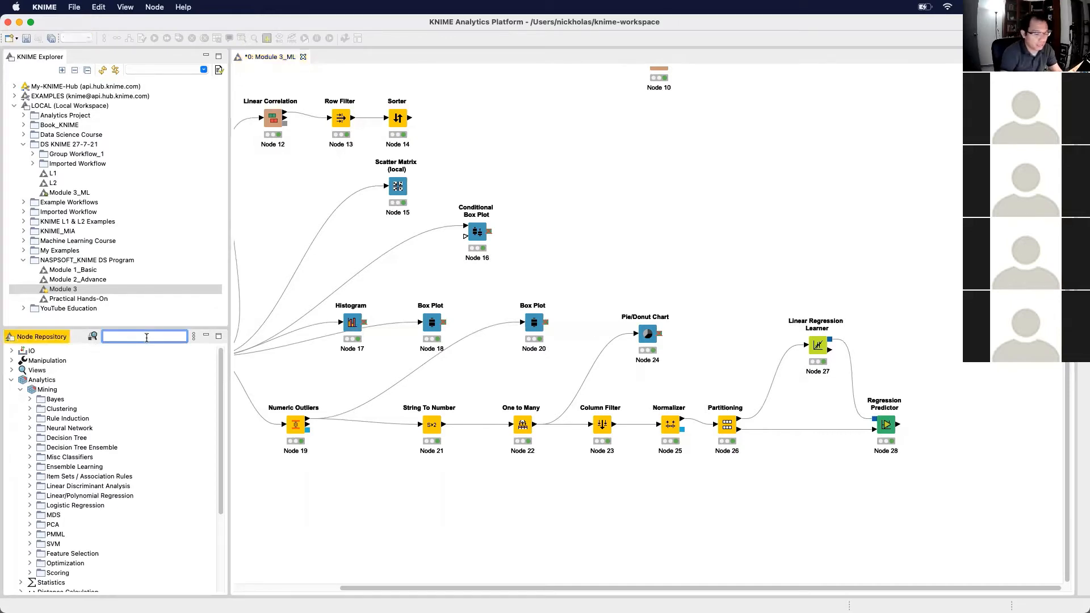
type("ath")
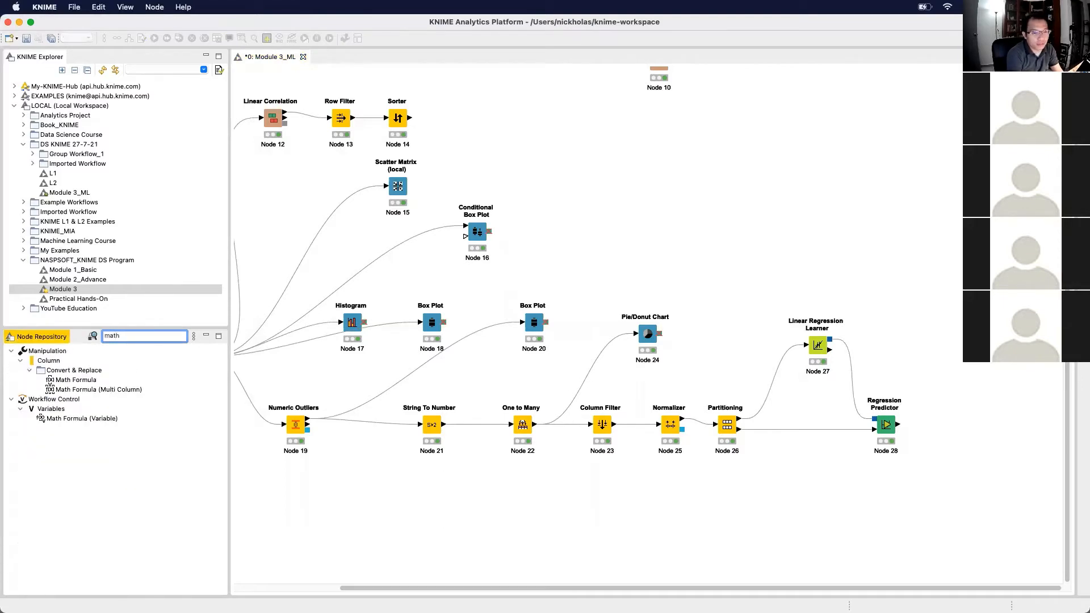
left_click(86, 380)
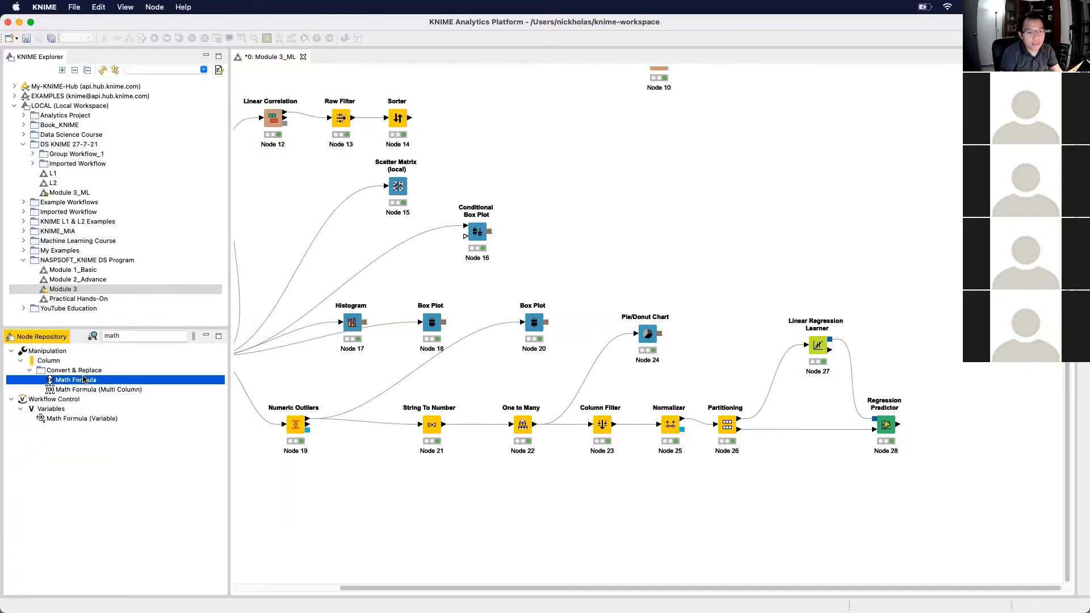
left_click_drag(68, 379, 977, 426)
left_click_drag(899, 424, 975, 426)
Start the Math Formula node's expression with the absolute value function abs(x)
double_click(976, 425)
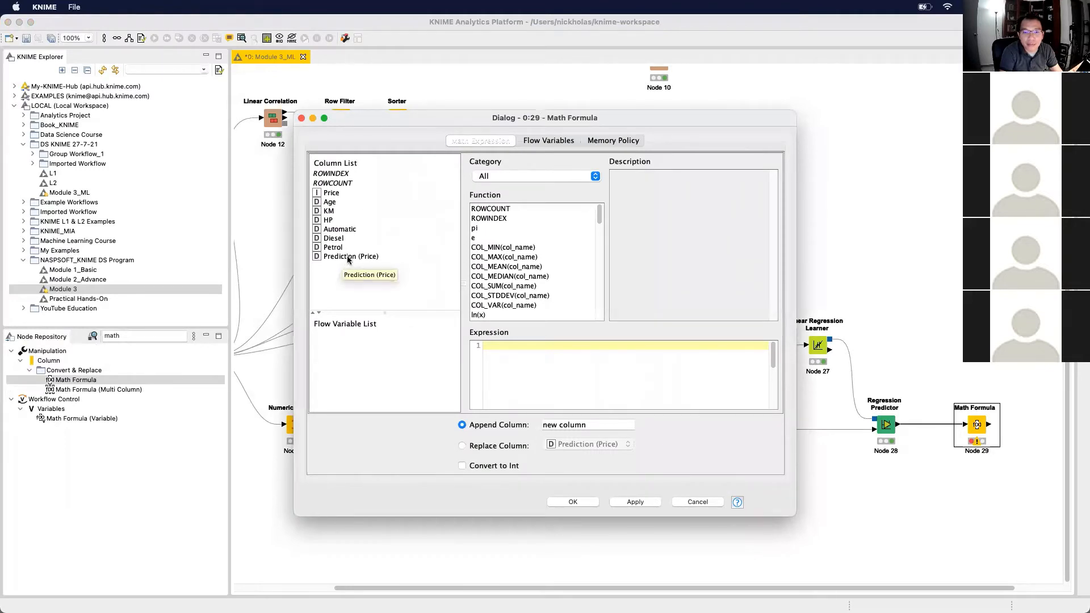
left_click_drag(600, 216, 604, 287)
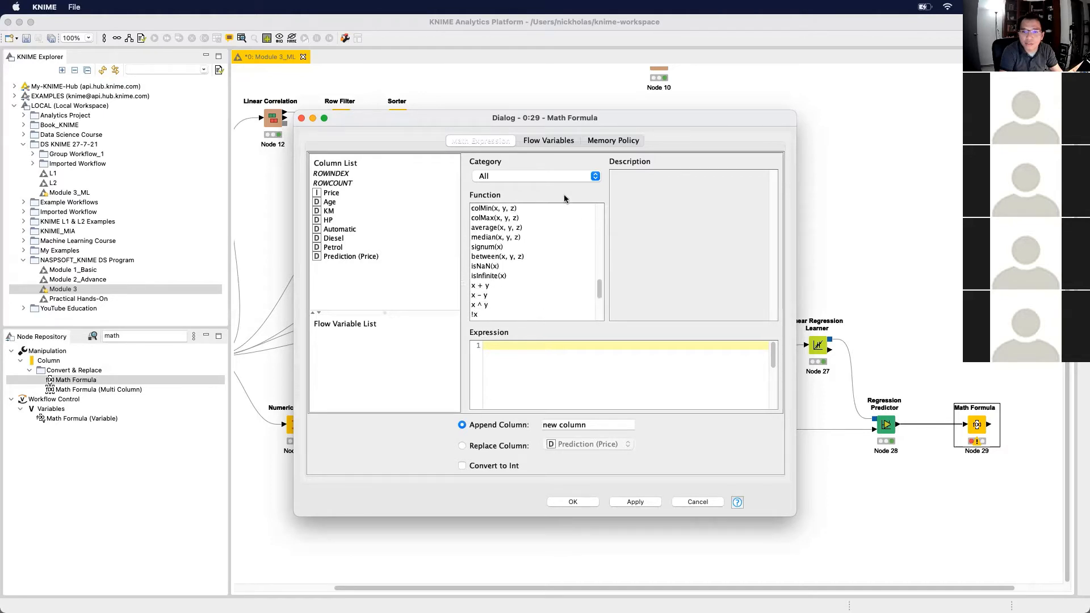
left_click(565, 177)
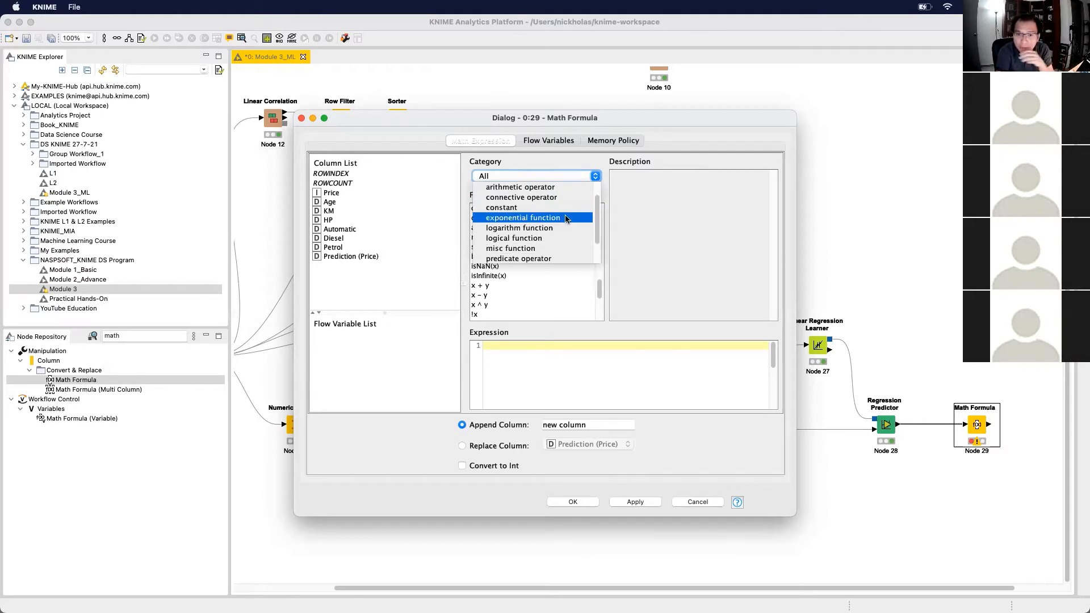
scroll(565, 221, "down", 3)
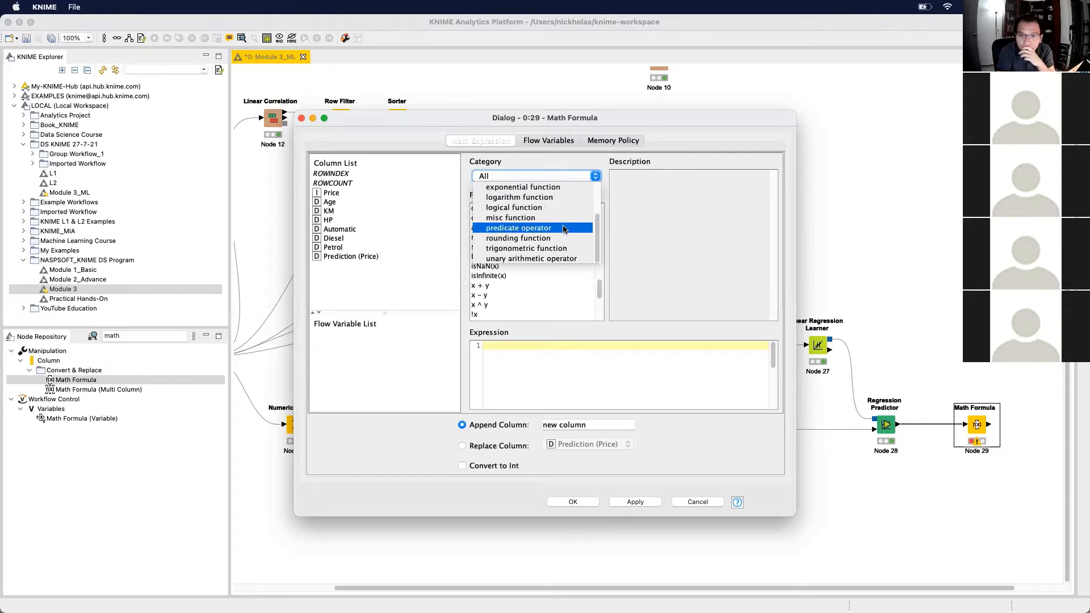
left_click(620, 219)
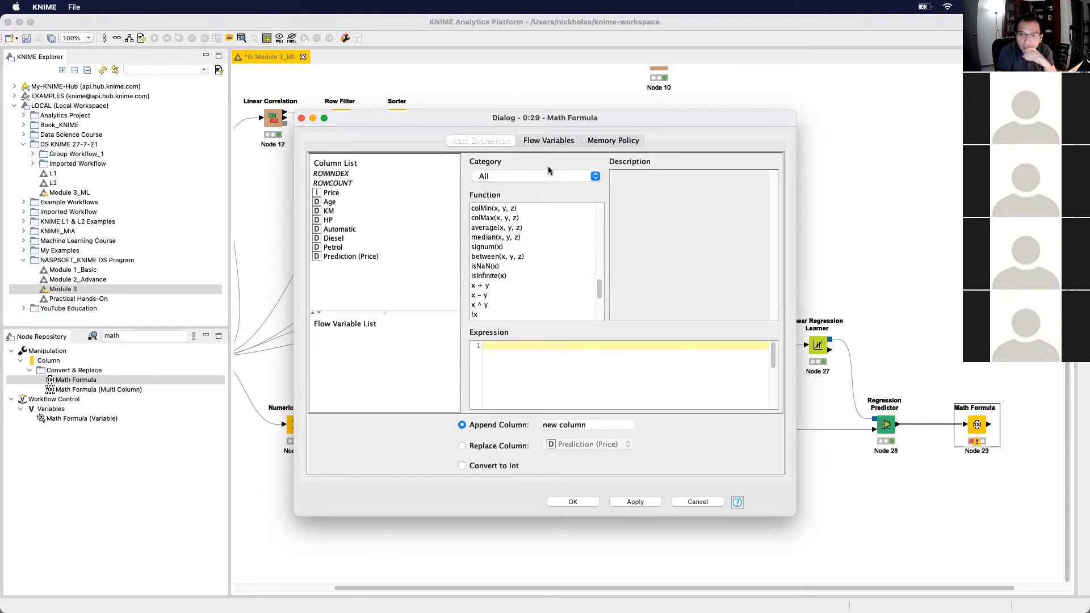
left_click_drag(601, 283, 607, 198)
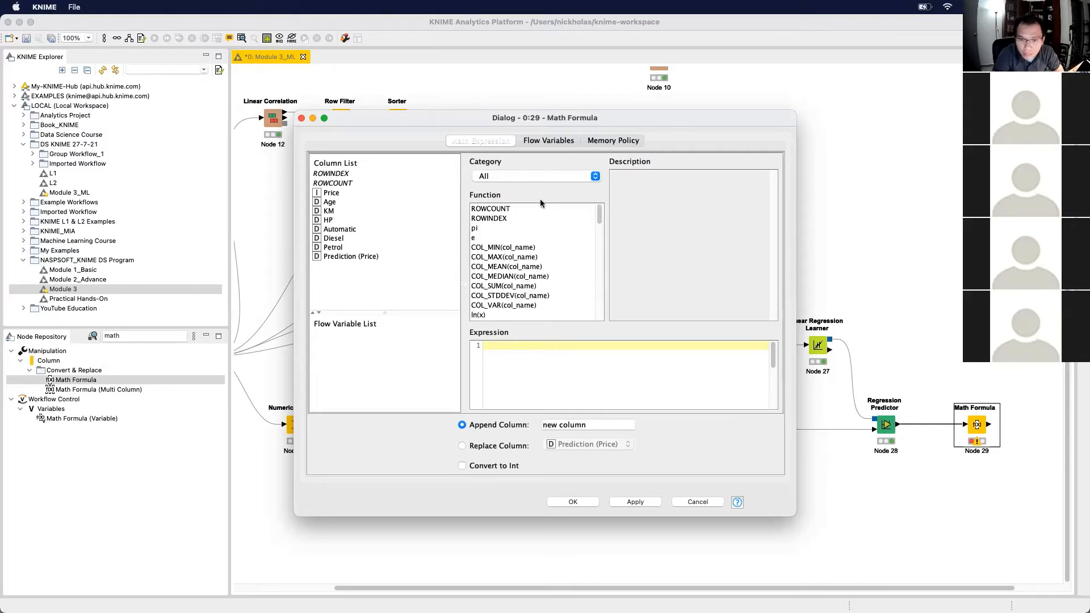
scroll(517, 258, "down", 3)
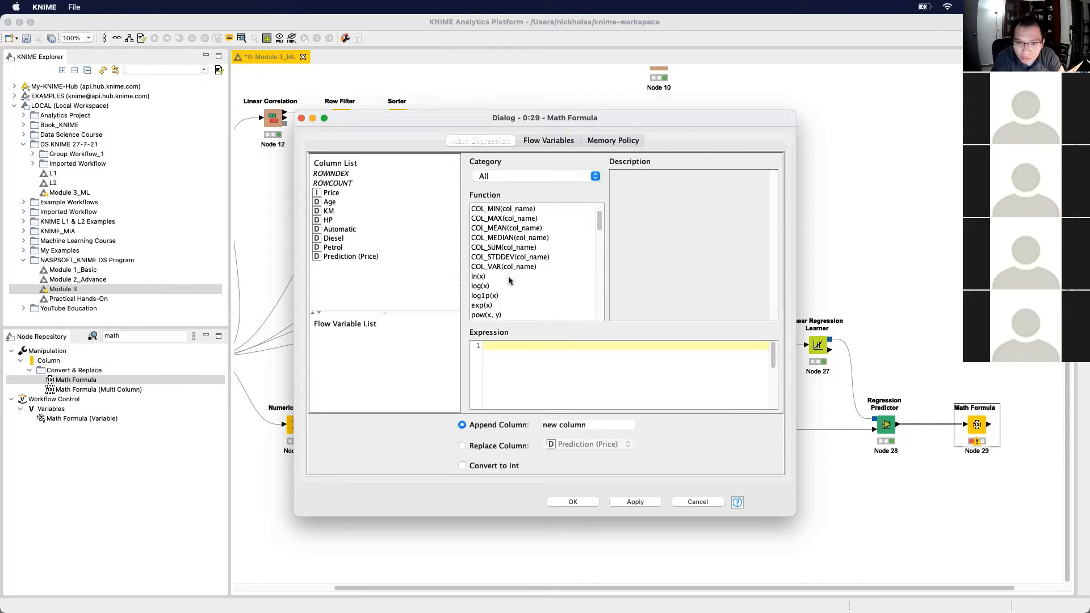
scroll(508, 279, "down", 3)
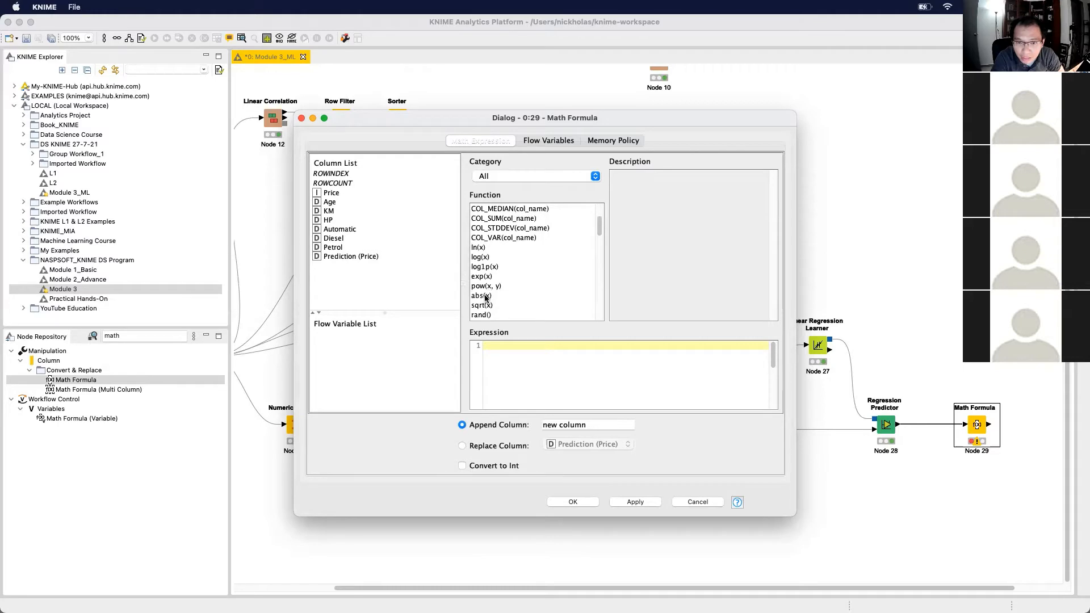
double_click(486, 296)
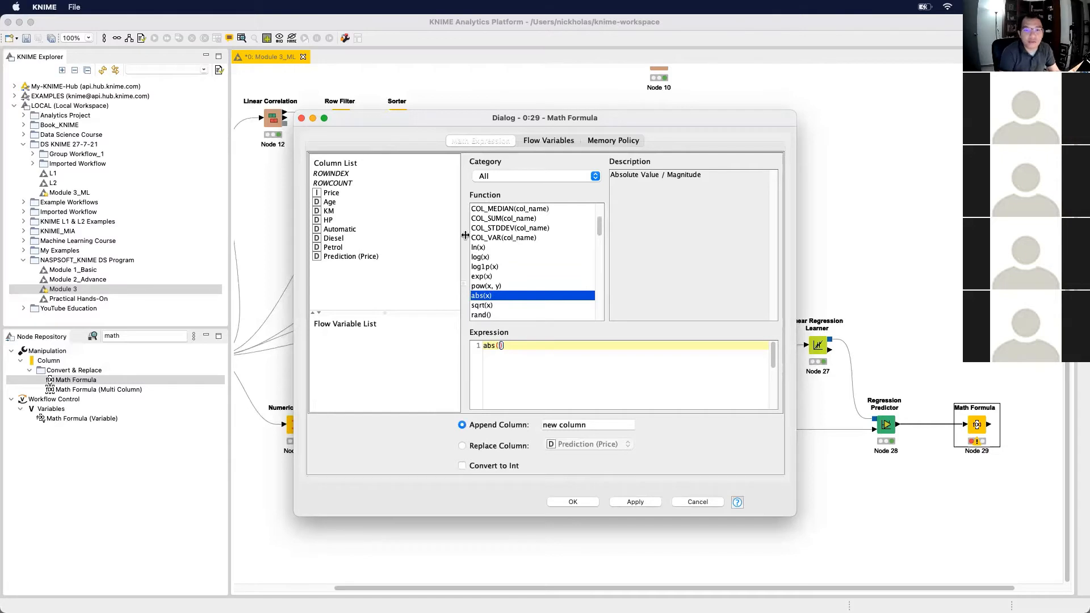
Complete the expression as (abs($Prediction (Price)$ - $Price$) / $Price$) * 100
double_click(353, 256)
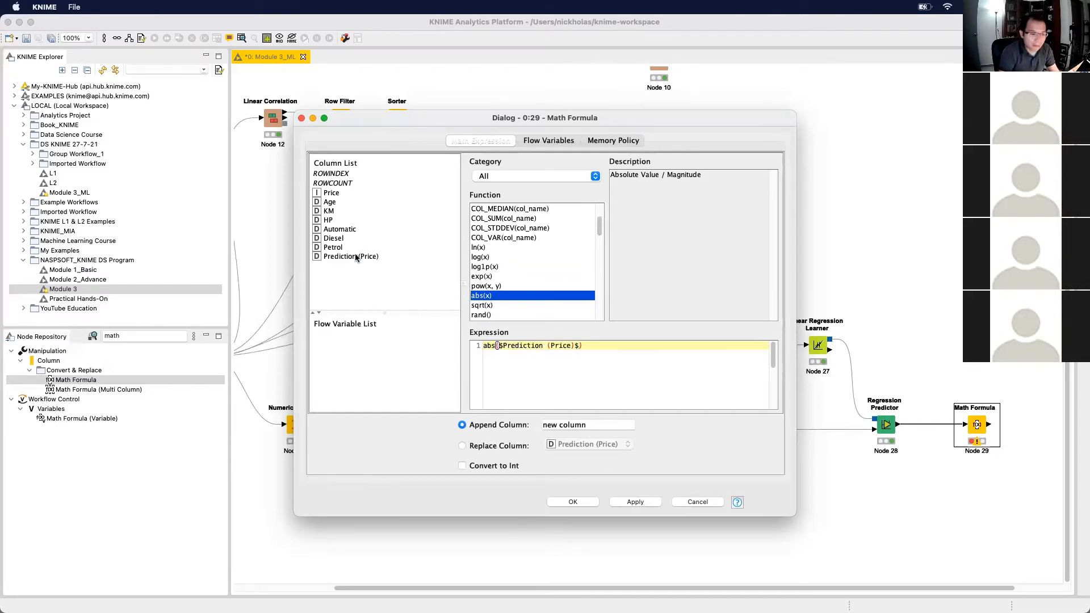
type("-")
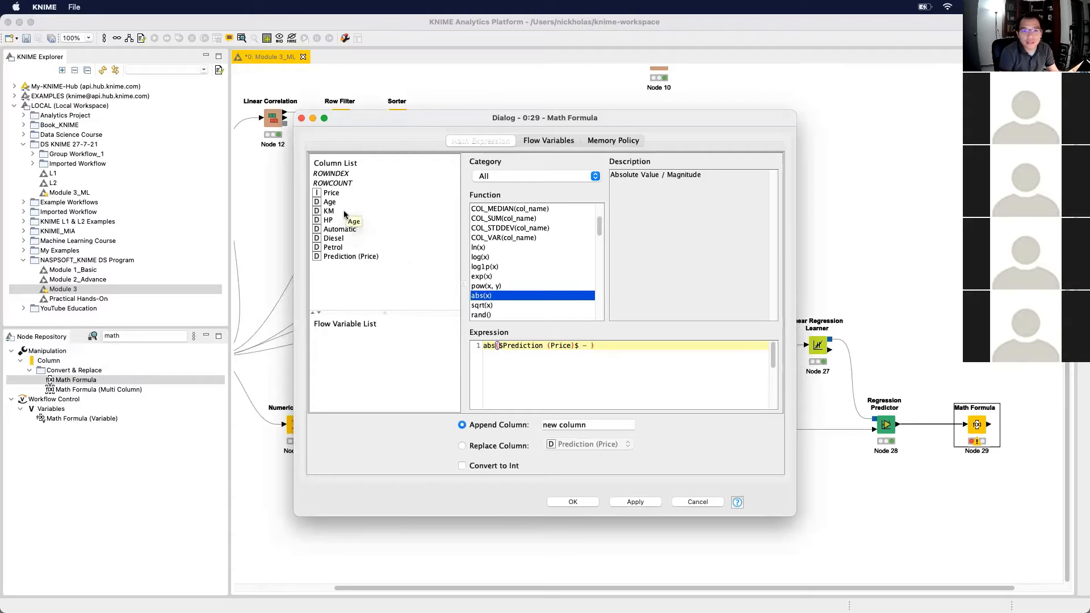
double_click(331, 193)
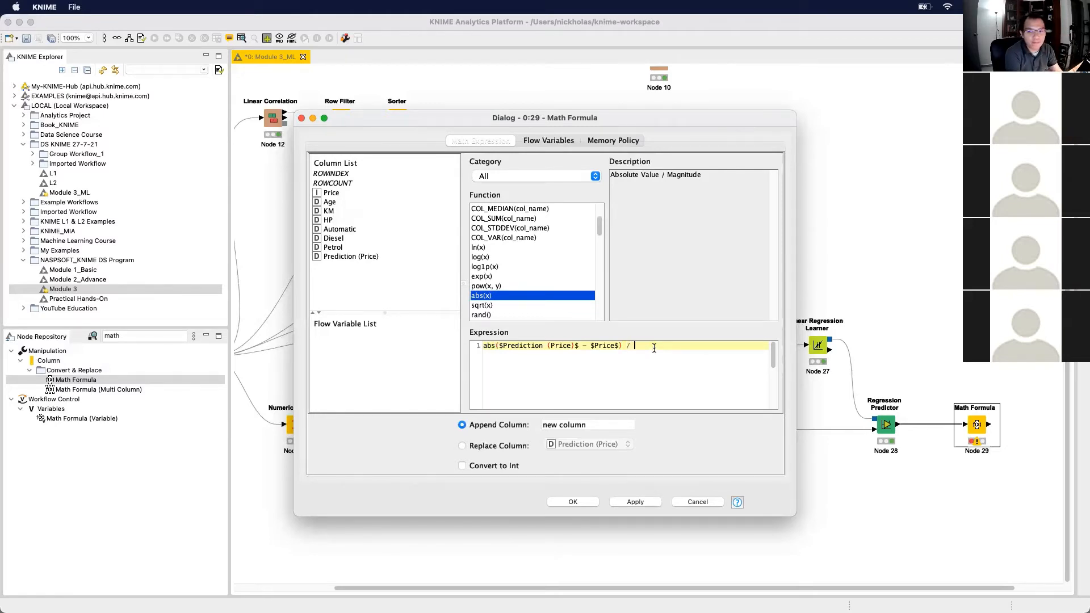
double_click(336, 193)
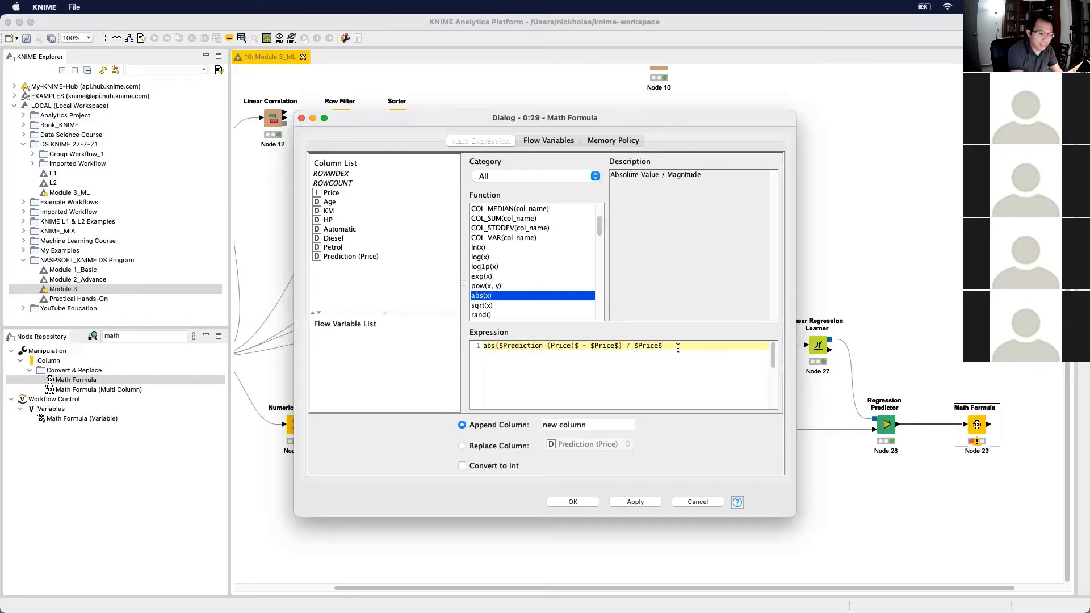
left_click(484, 346)
type("(")
left_click(721, 347)
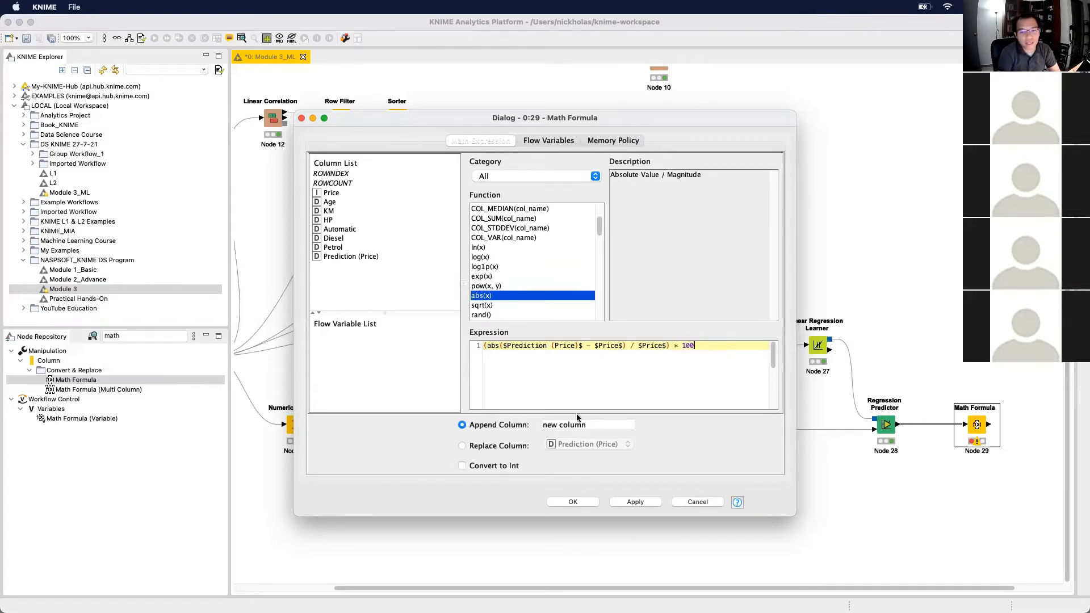
Name the appended column "Percentage Difference" and save the Math Formula settings
left_click_drag(589, 426, 335, 416)
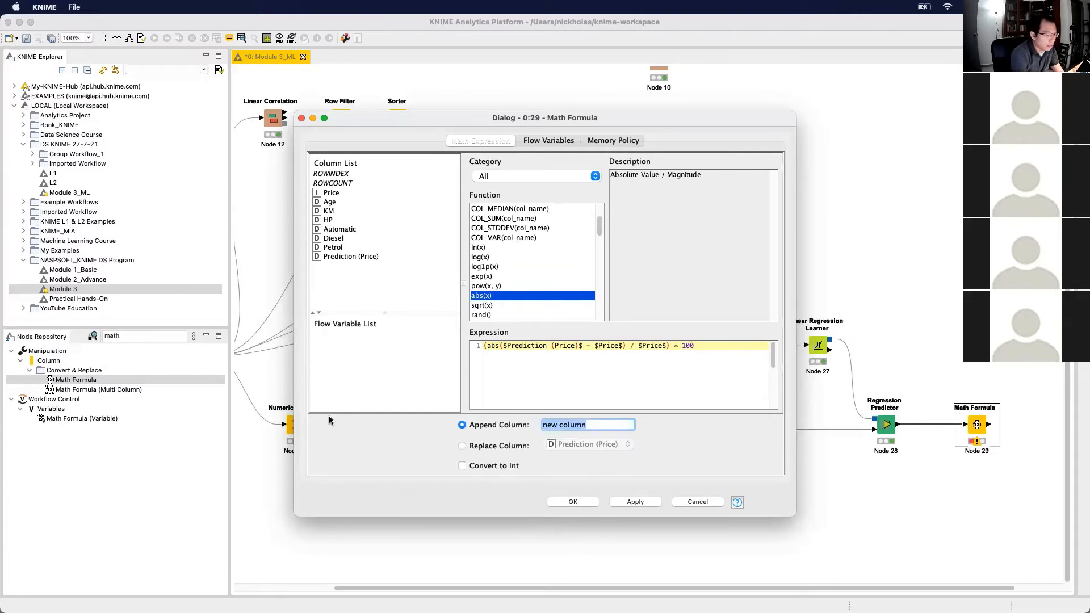
type("%")
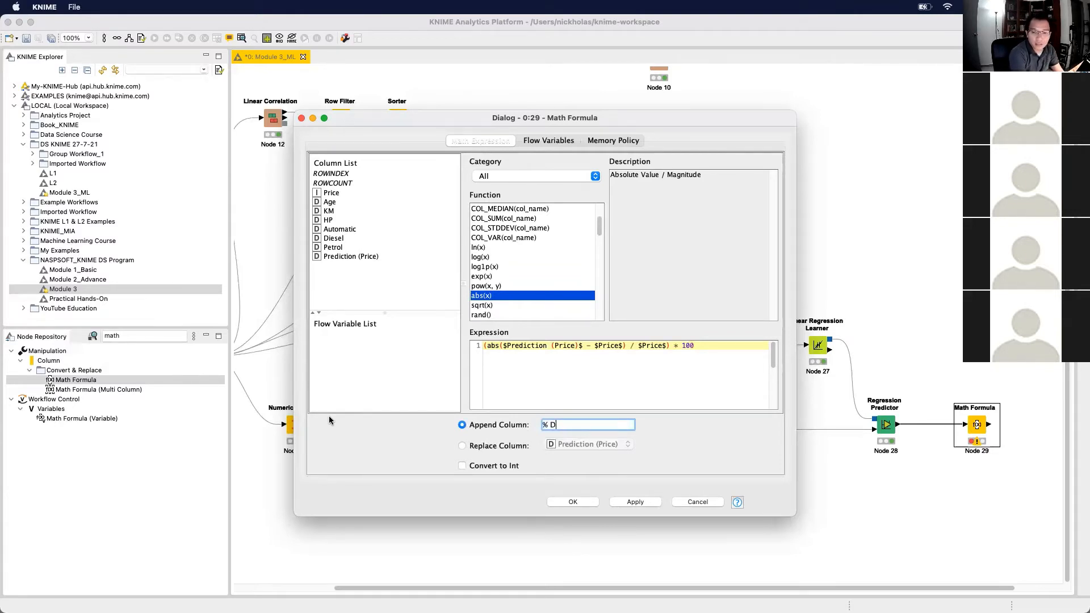
type(" Difference")
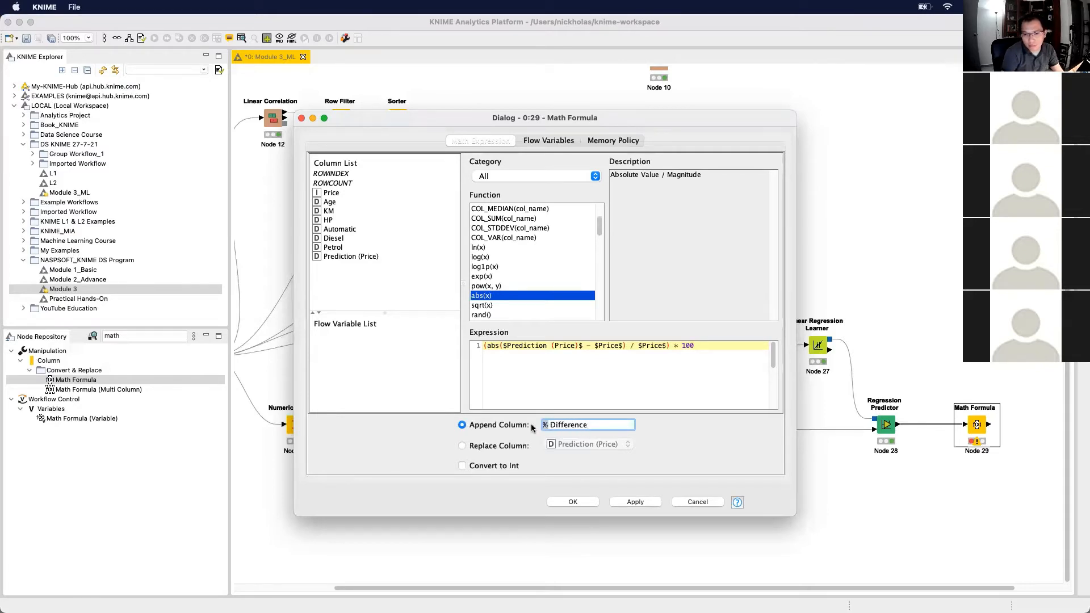
type("Percenta")
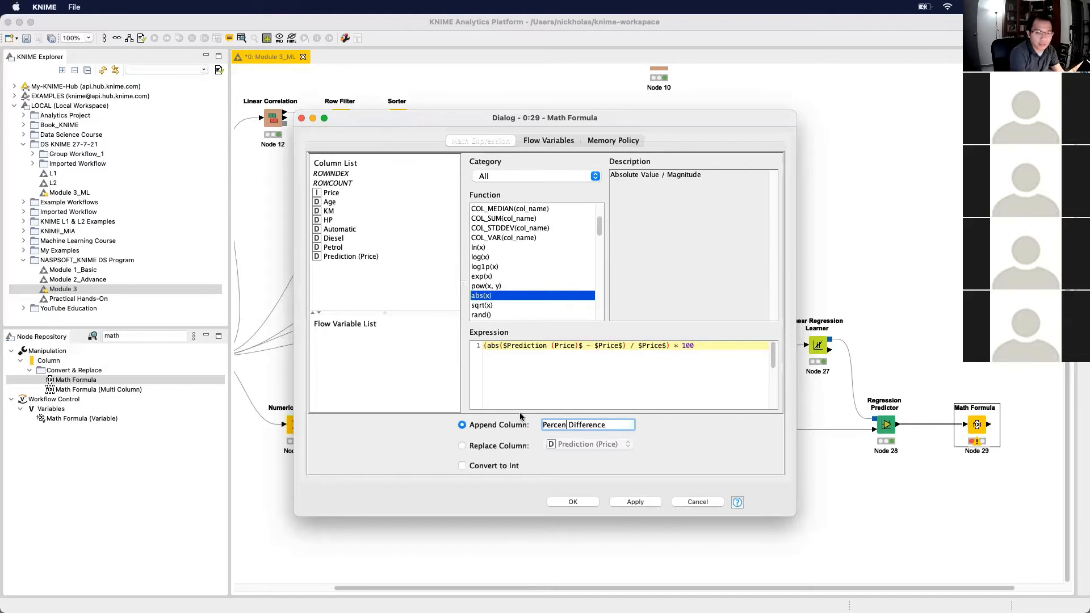
type("ge")
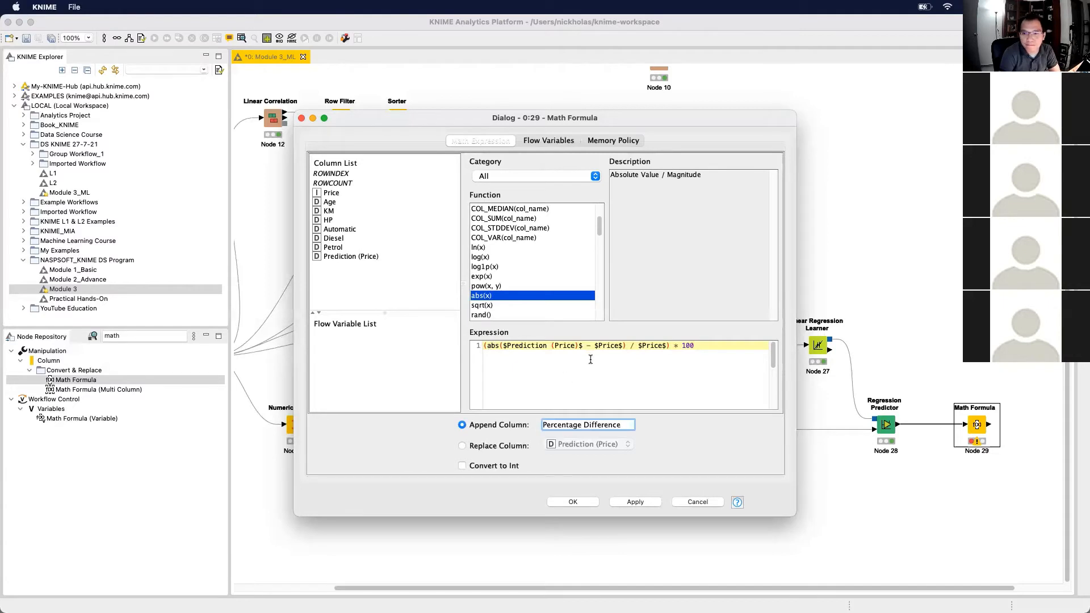
left_click(635, 502)
left_click(570, 501)
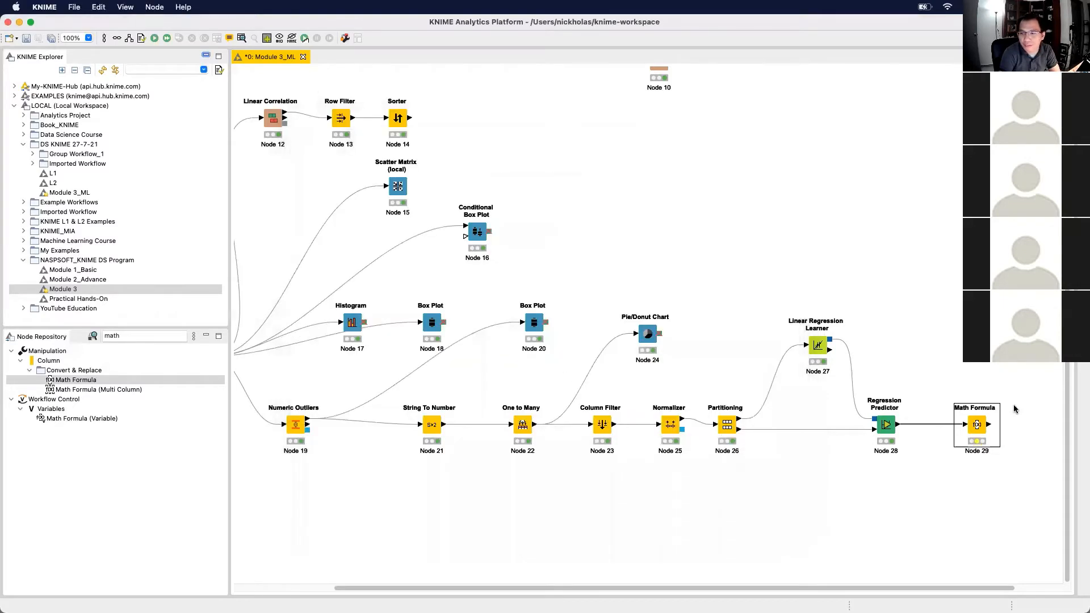
Execute the Math Formula node and examine the Percentage Difference column in its output data table
right_click(980, 427)
left_click(884, 352)
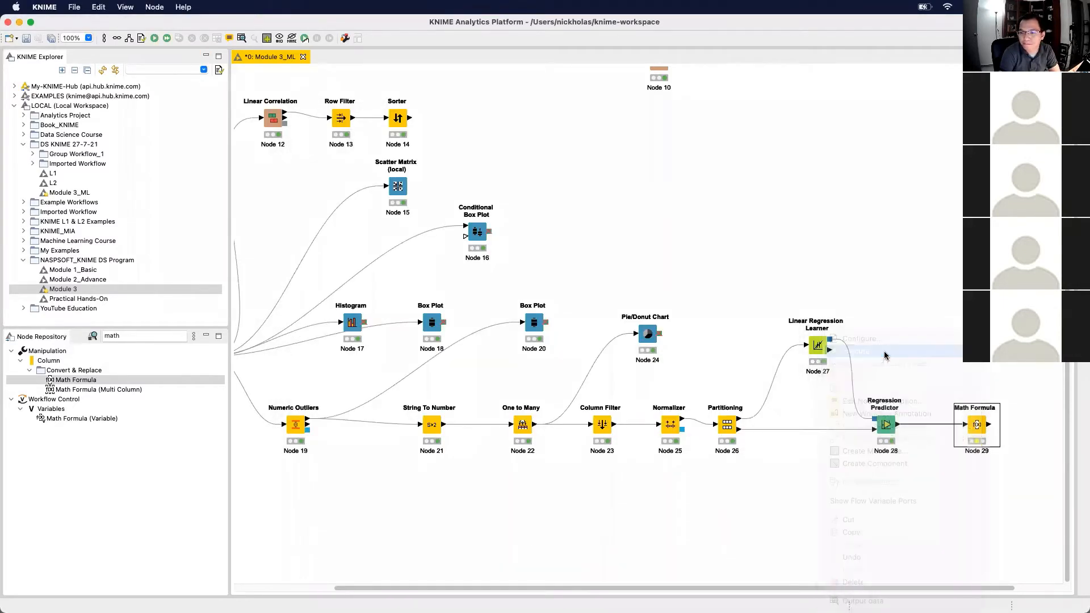
right_click(978, 431)
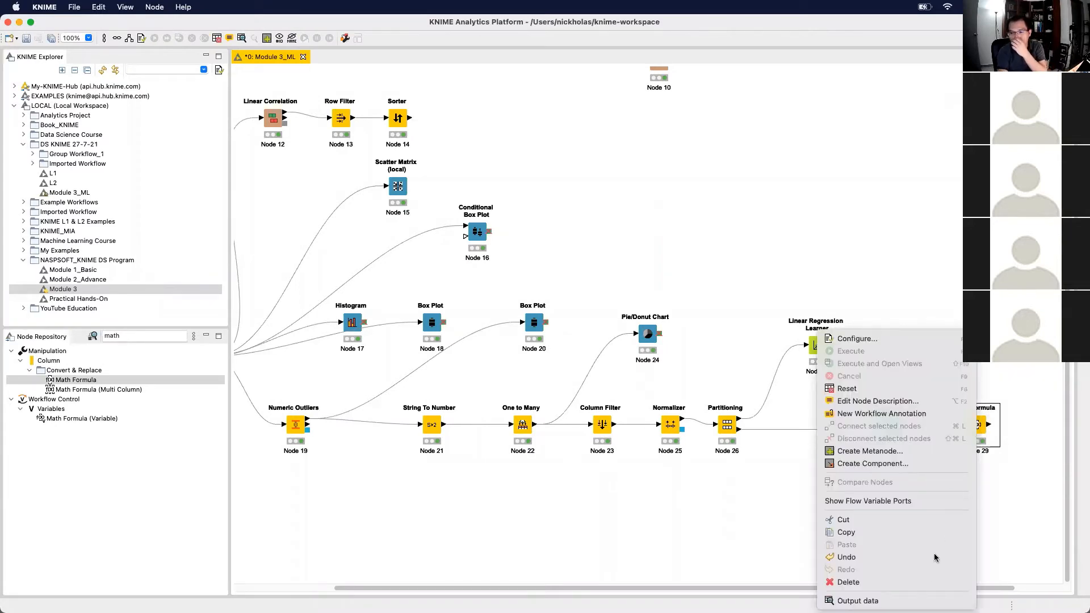
left_click(857, 601)
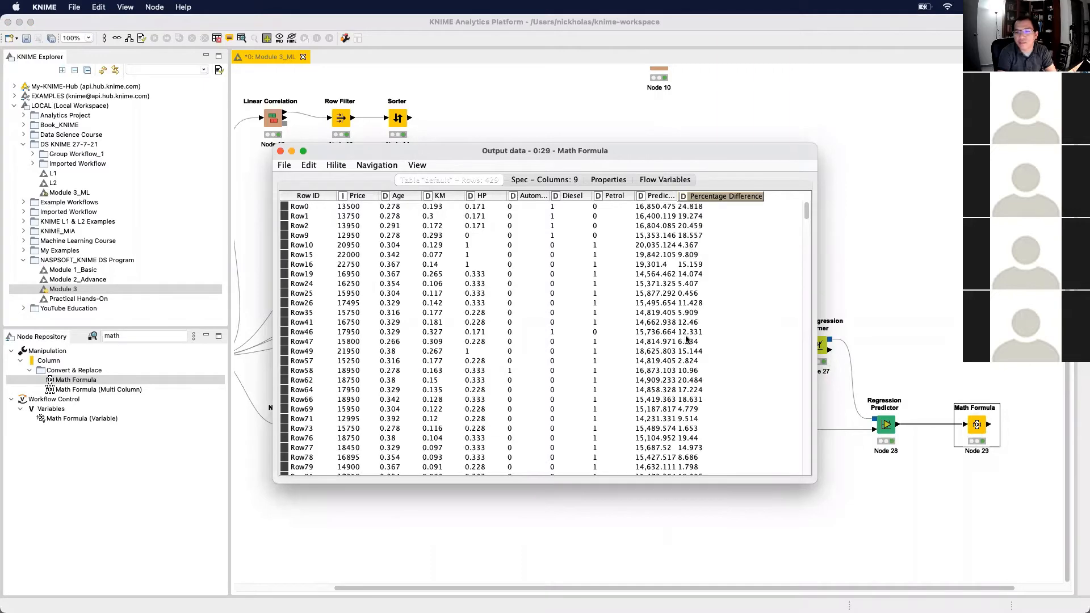
mouse_move(808, 207)
left_mouse_down()
mouse_move(808, 250)
mouse_move(803, 198)
left_mouse_up()
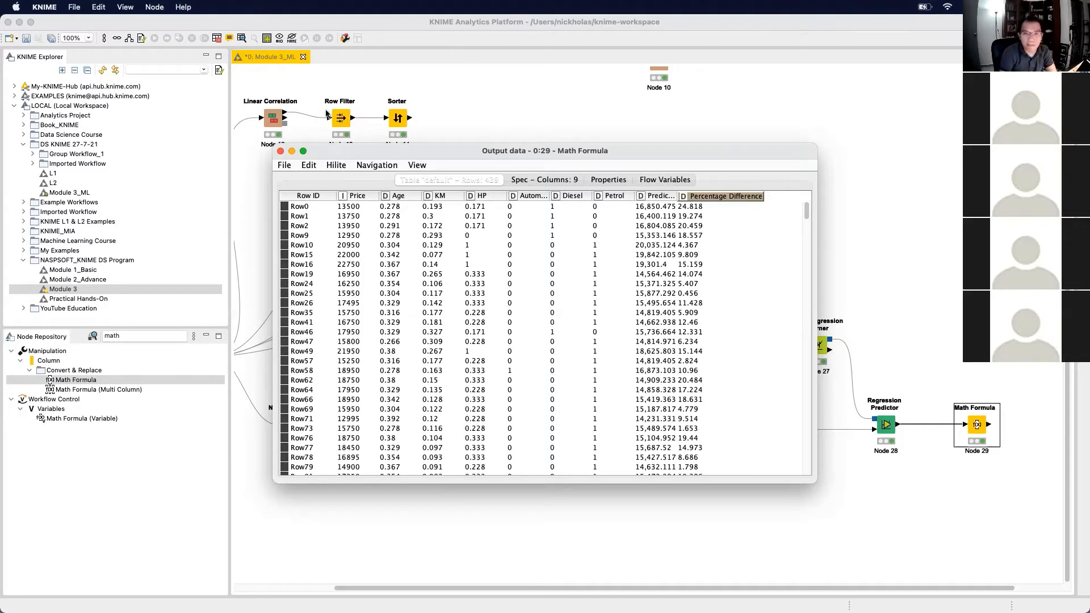
left_click(280, 151)
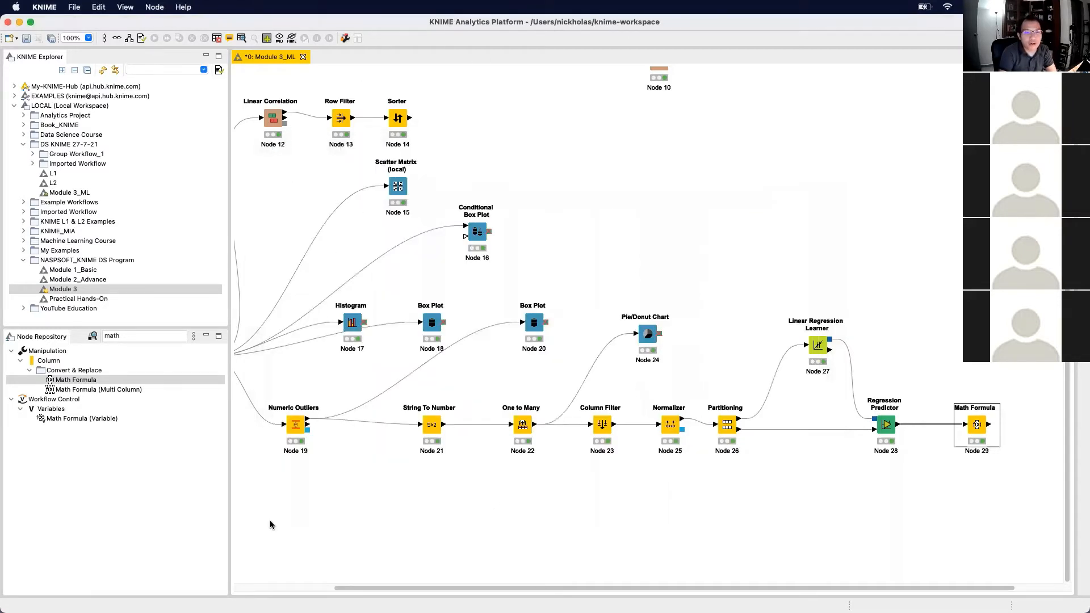
Add a Linear Correlation node above the Math Formula node and feed it the Regression Predictor's output
left_click(156, 336)
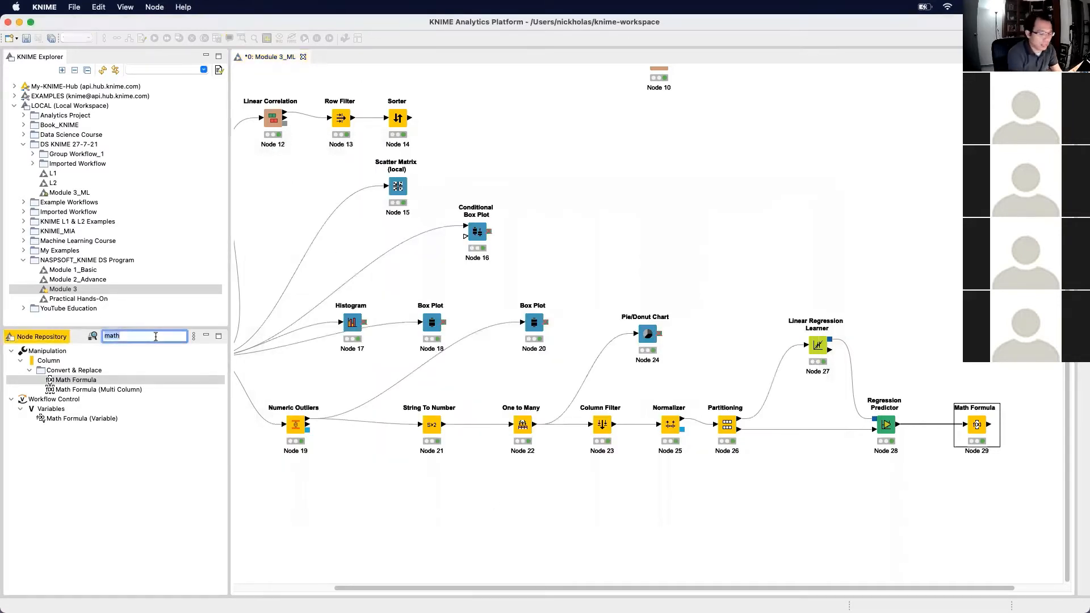
type("correla")
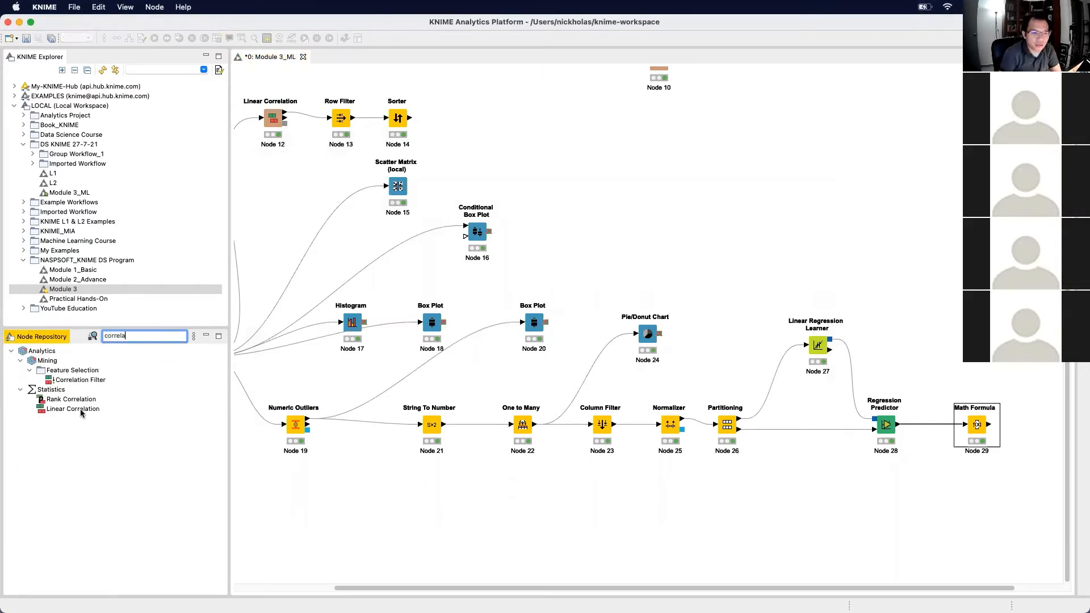
left_click_drag(74, 410, 970, 368)
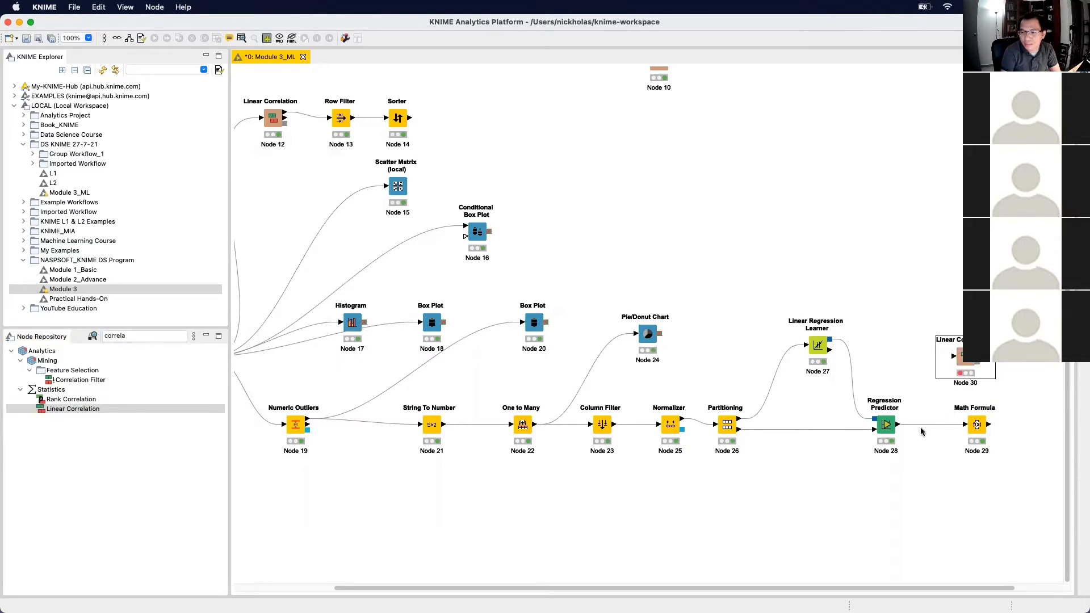
left_click(913, 434)
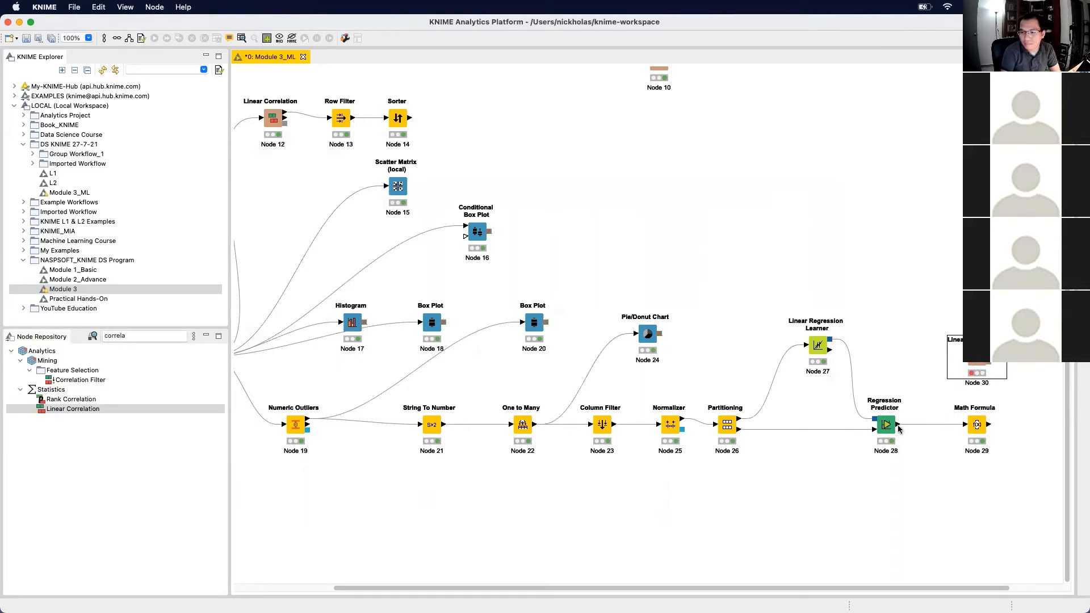
left_click_drag(898, 424, 969, 366)
Limit the new Linear Correlation node to the columns Price and Prediction (Price), apply the settings and close its configuration
double_click(970, 366)
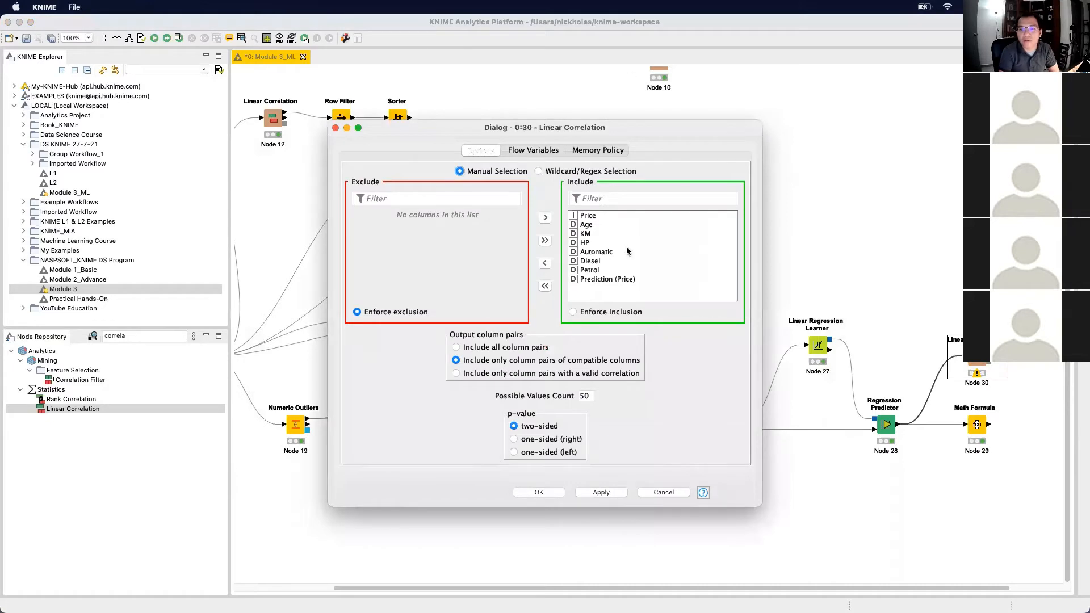
left_click(544, 286)
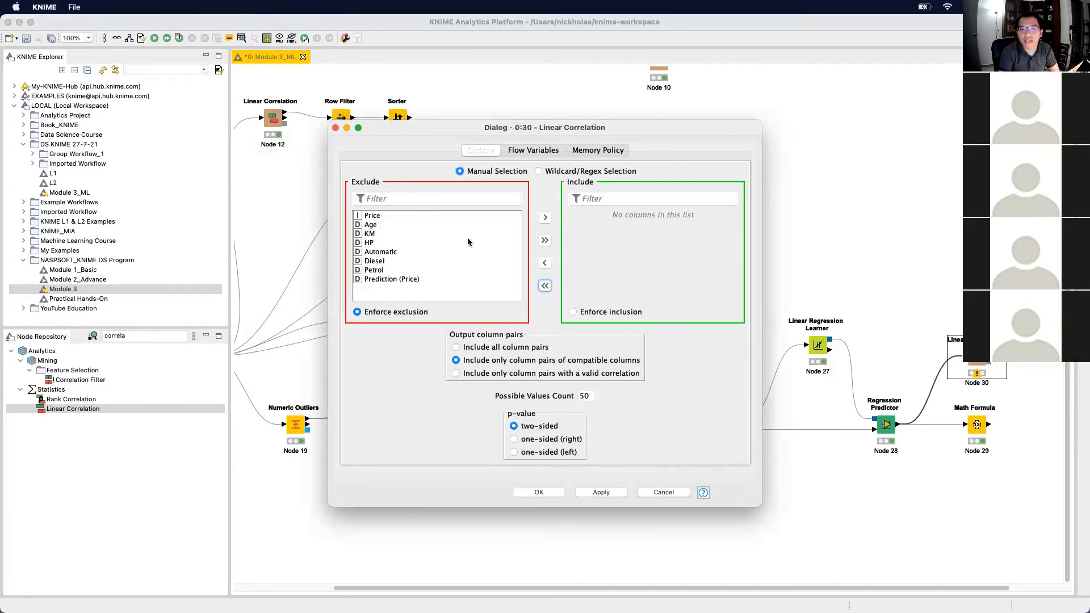
double_click(379, 217)
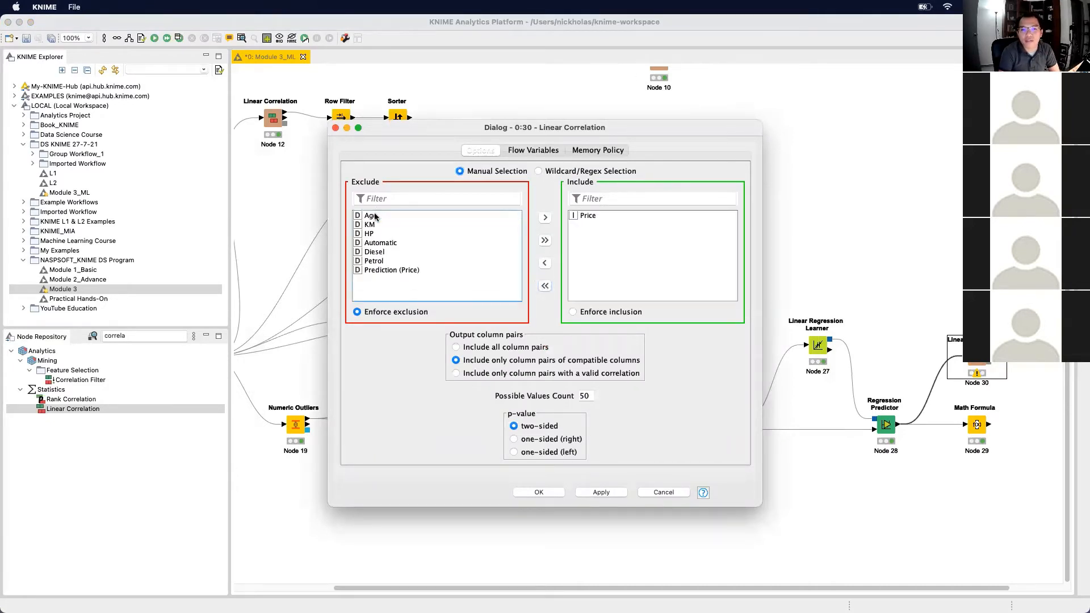
double_click(396, 269)
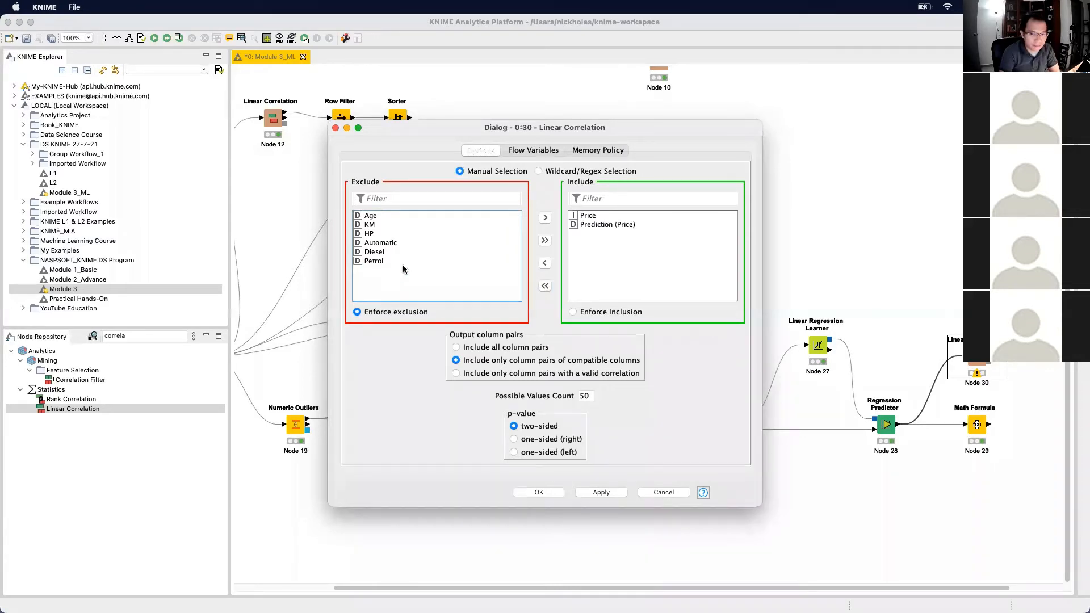
left_click(587, 493)
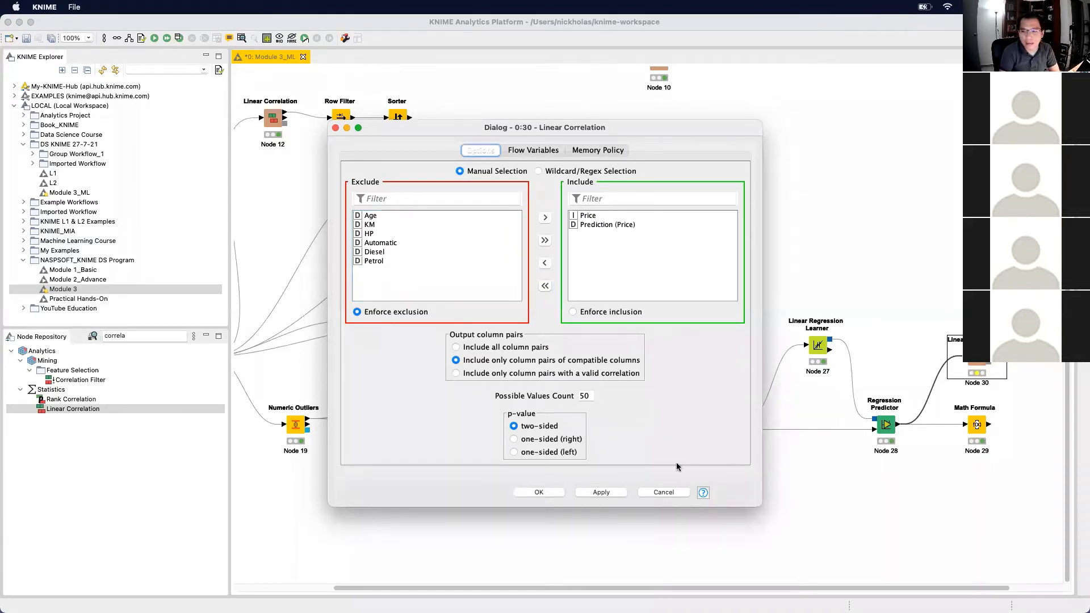
left_click(663, 492)
Execute the new Linear Correlation node with its view and inspect the Price and Prediction (Price) cell in the correlation matrix
right_click(974, 368)
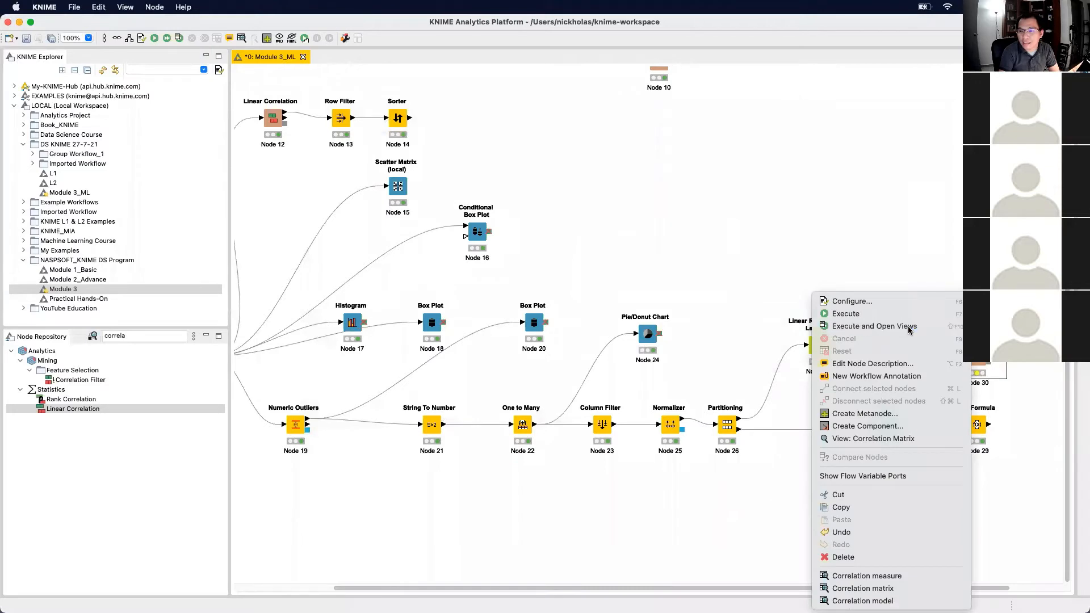
left_click(908, 328)
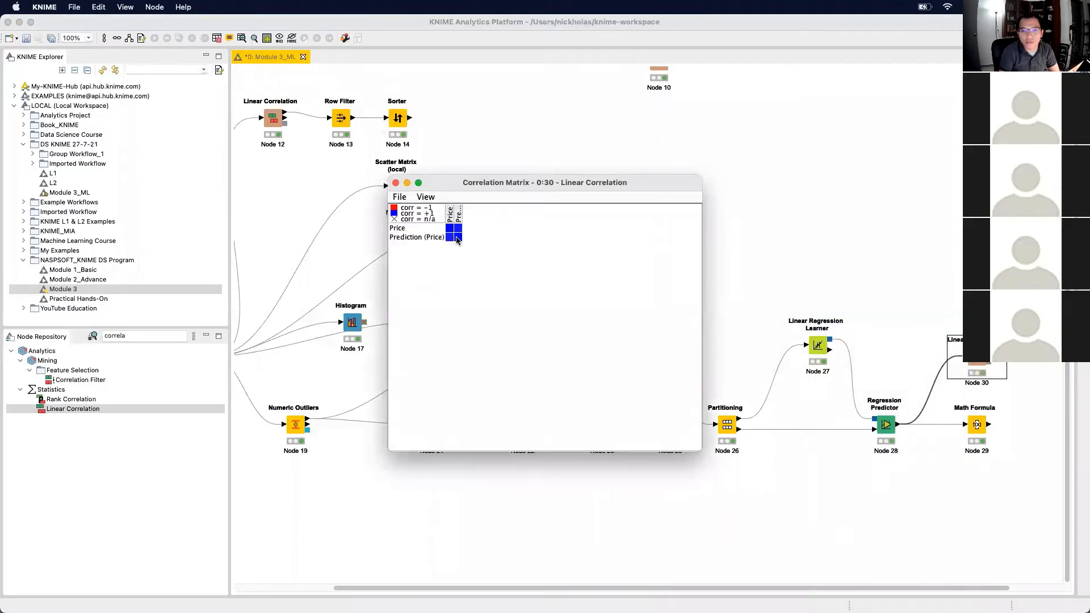
mouse_move(456, 239)
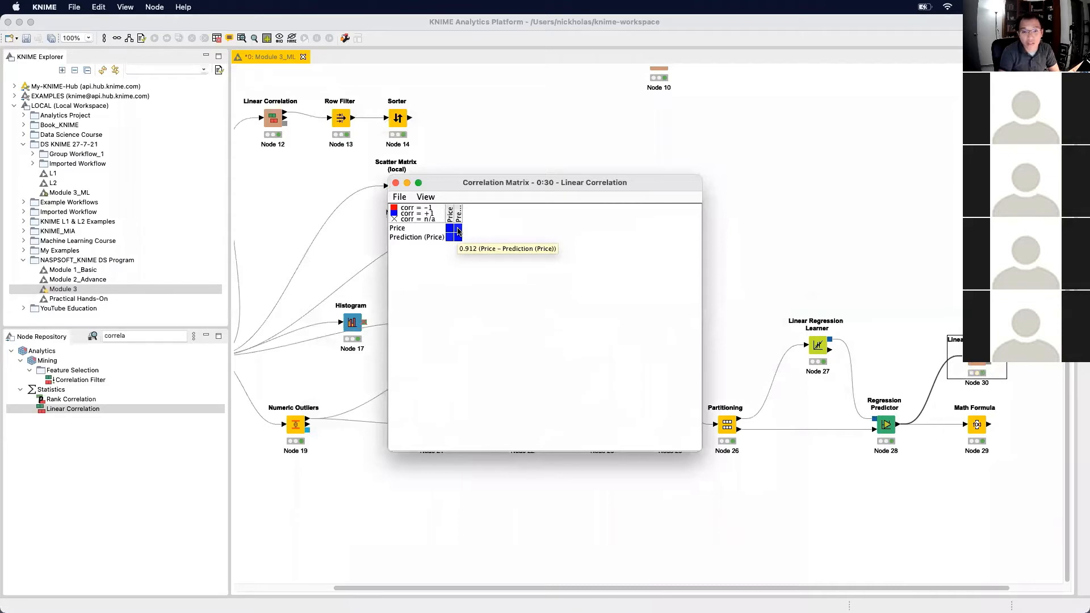
left_click(396, 182)
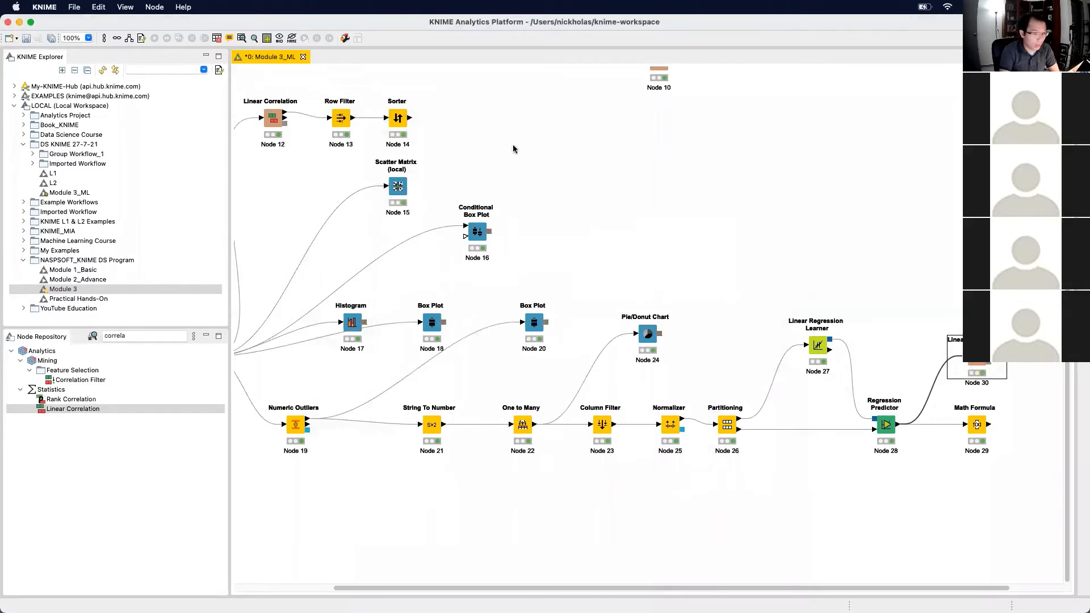
Examine the correlation value and p value in the new Linear Correlation node's Correlation measure table, and close the table
right_click(971, 364)
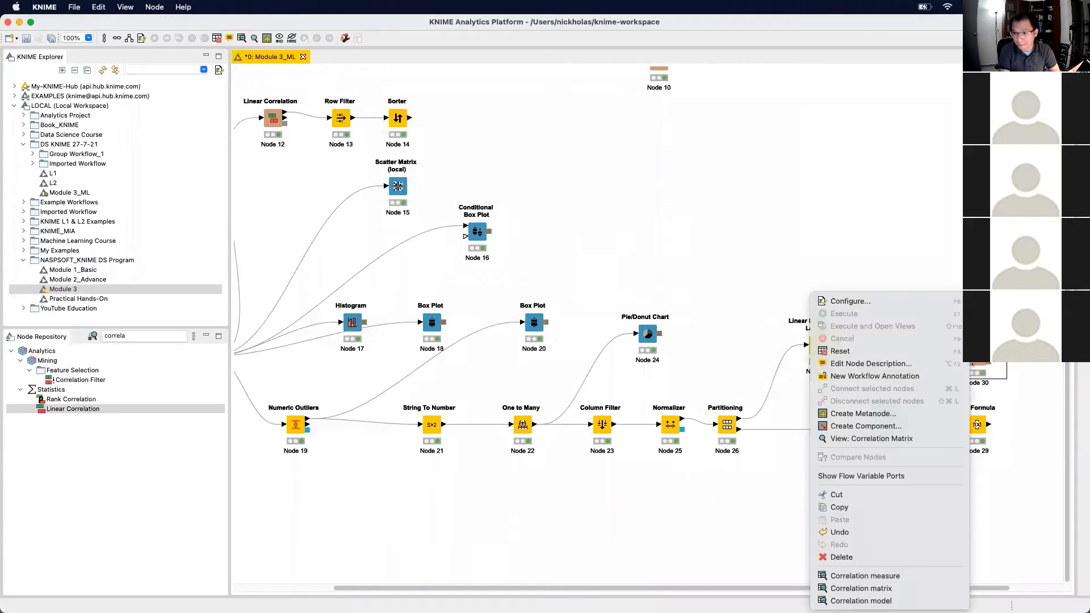
left_click(933, 272)
right_click(976, 366)
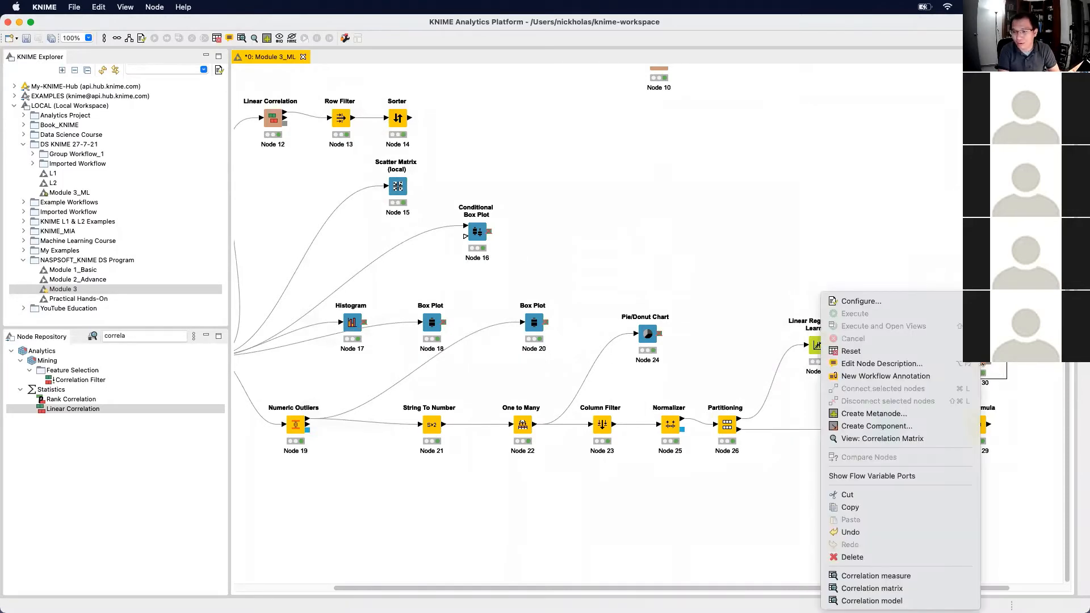
left_click(918, 574)
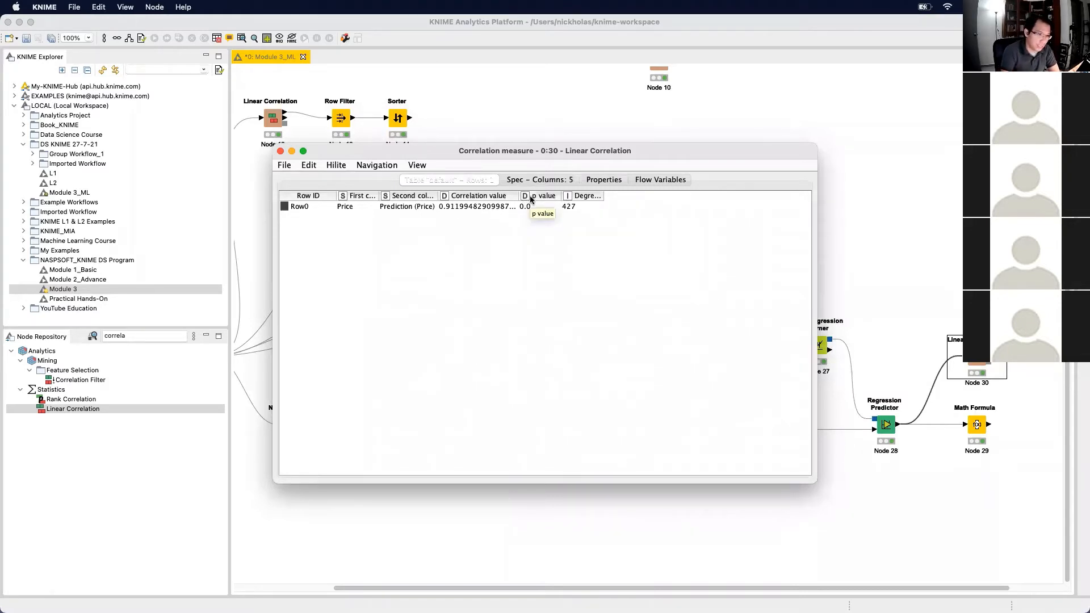
left_click(280, 151)
Search the node repository for "scatter", add the JavaScript Scatter Plot node above Linear Correlation and feed it the Regression Predictor's output
double_click(145, 338)
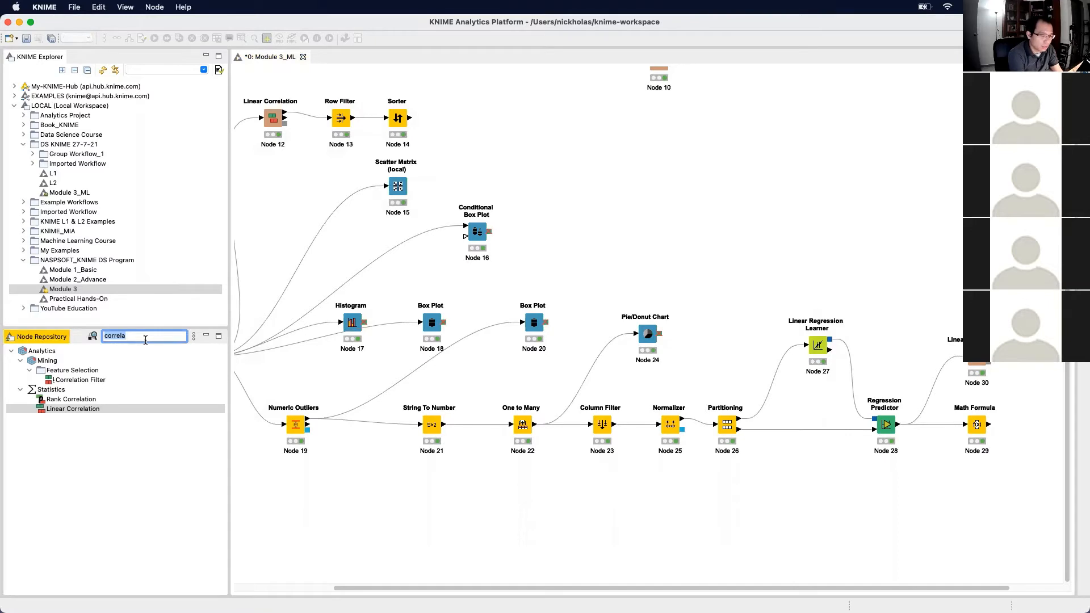
type("scatter")
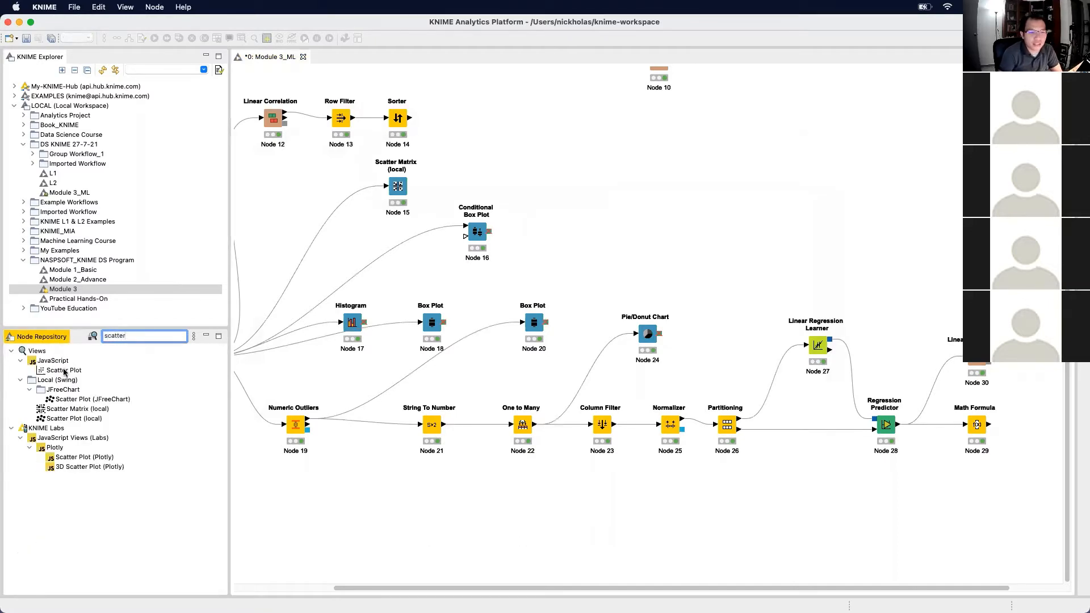
left_click_drag(66, 370, 970, 278)
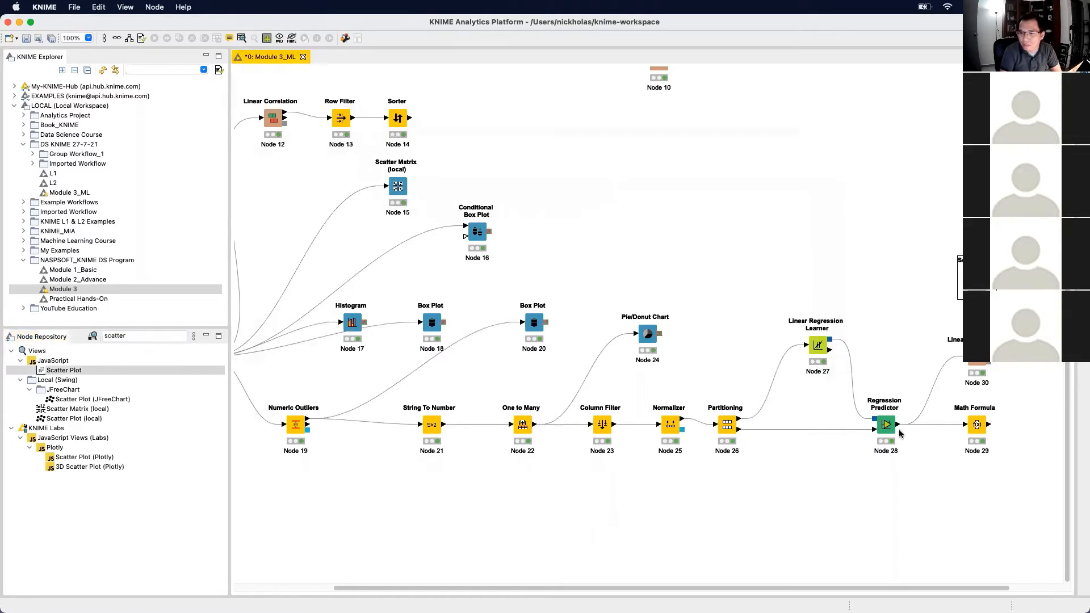
left_click_drag(899, 425, 960, 277)
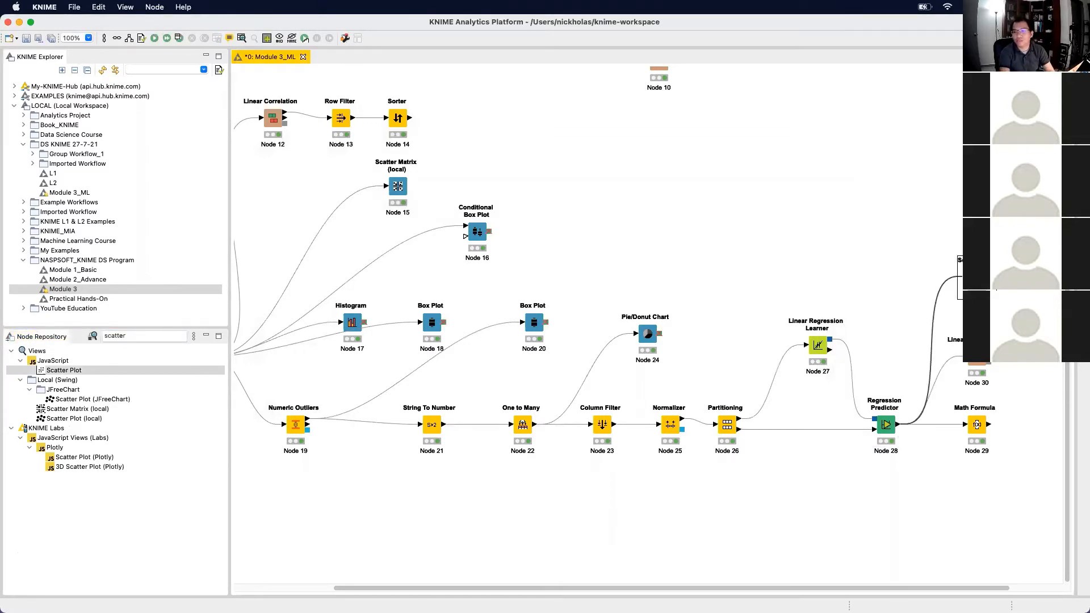
Configure the Scatter Plot with Price on the x axis and Prediction (Price) on the y axis, and save the settings
double_click(975, 277)
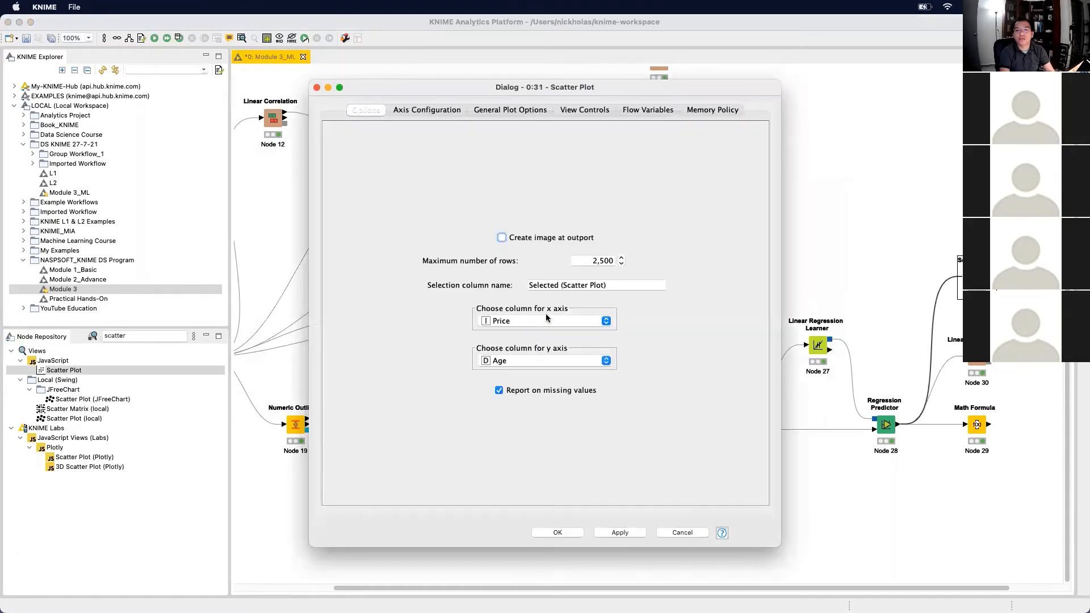
left_click(543, 360)
left_click(552, 415)
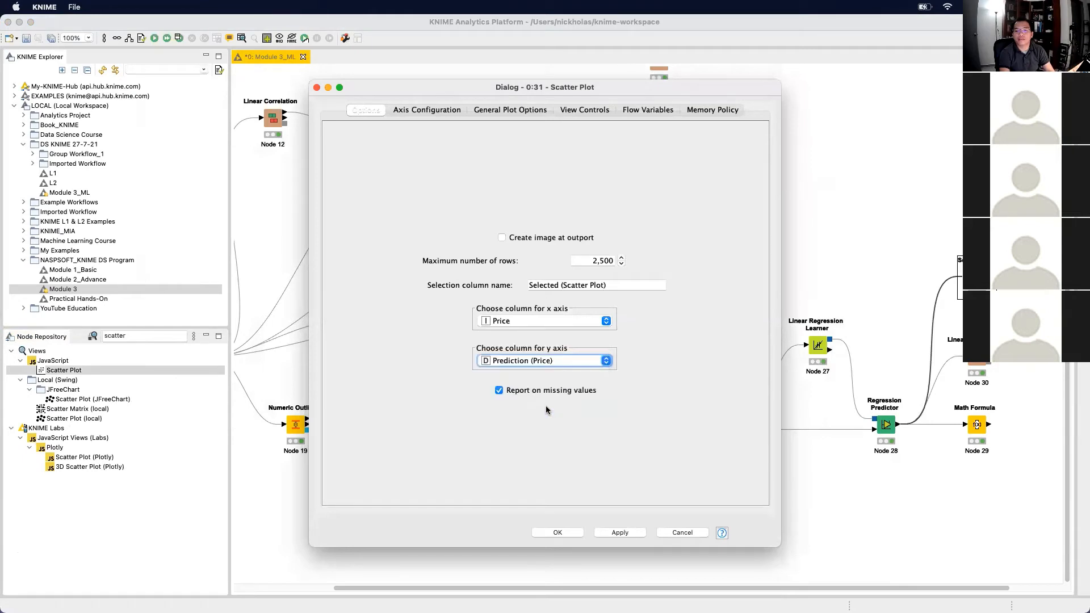
left_click(557, 532)
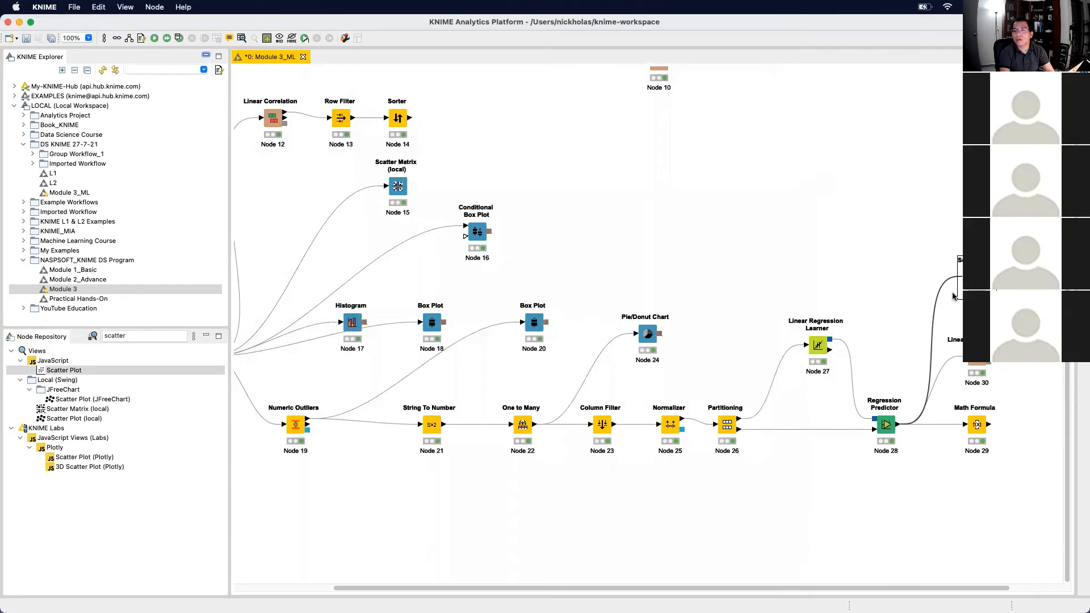
Execute the Scatter Plot node, examine its plot of Prediction (Price) against Price, and close the view
right_click(982, 265)
left_click(923, 299)
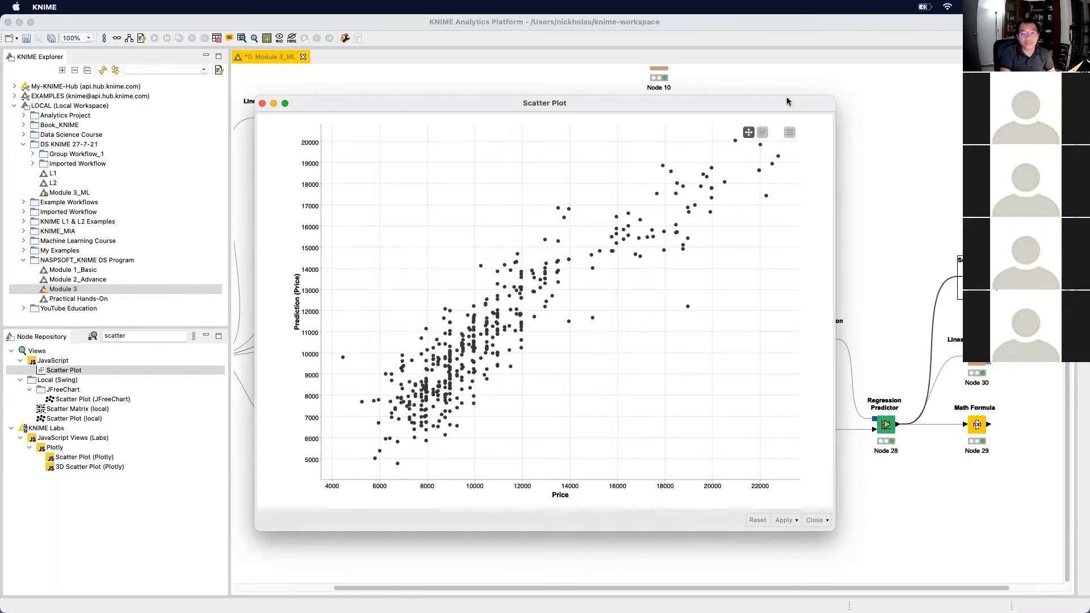
left_click(262, 103)
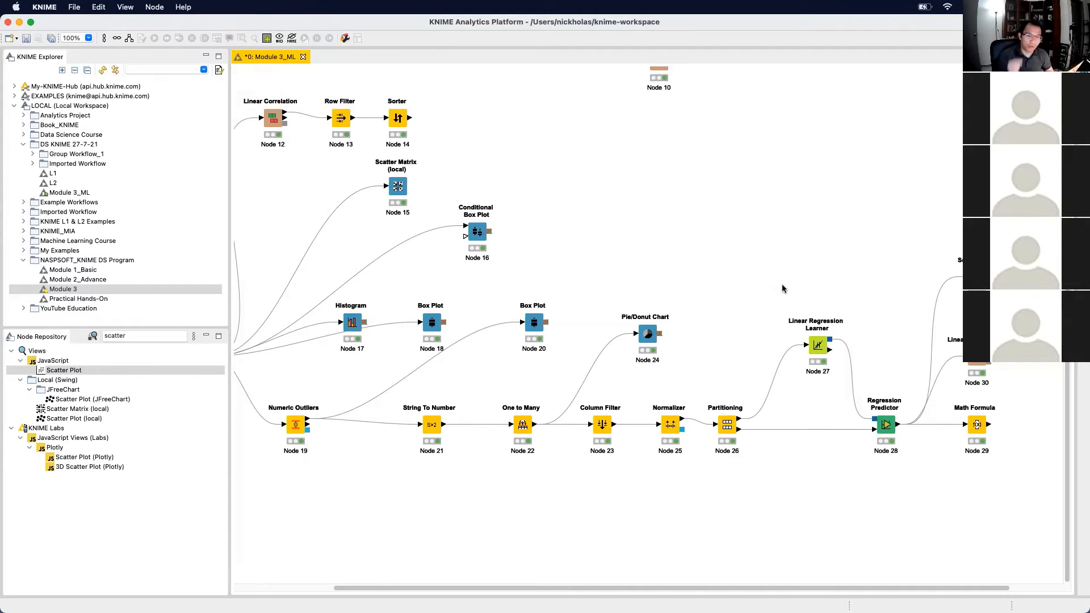
Clear the node search and expand the IO category of the node repository
left_click(30, 335)
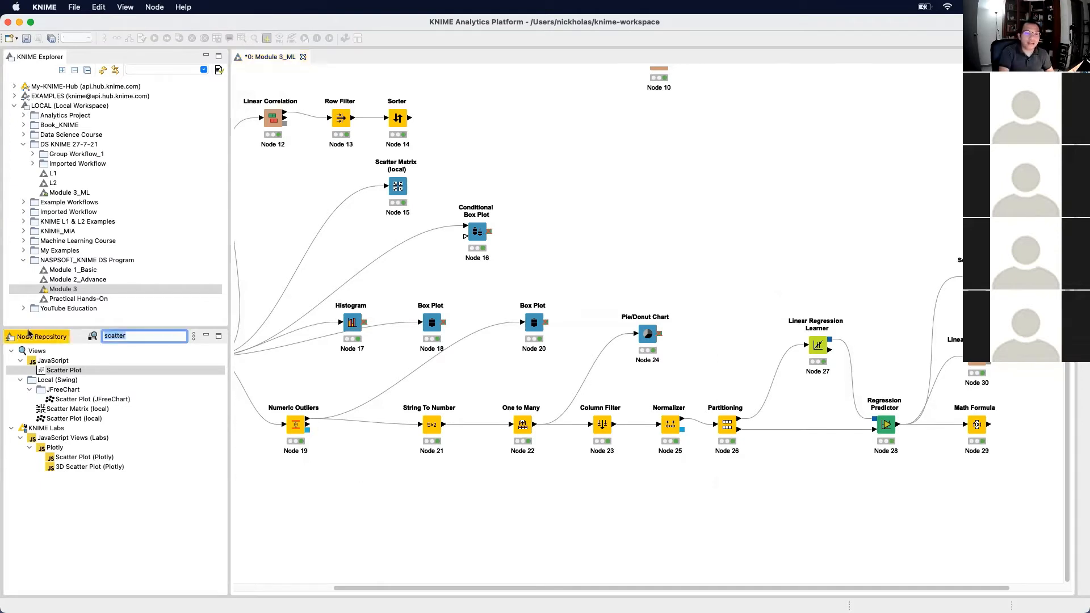
key("BackSpace")
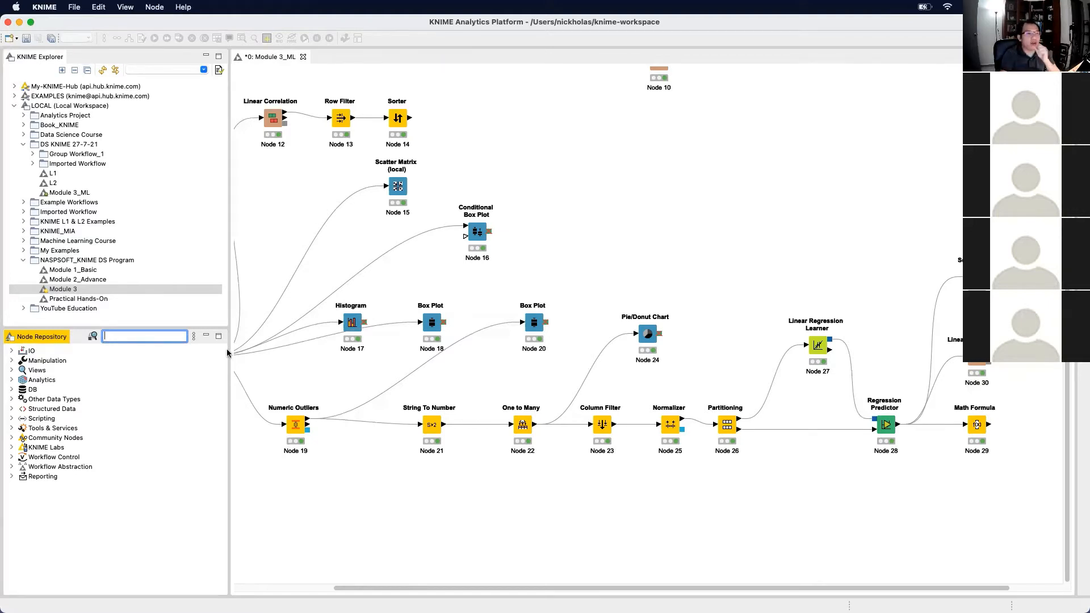
left_click(12, 351)
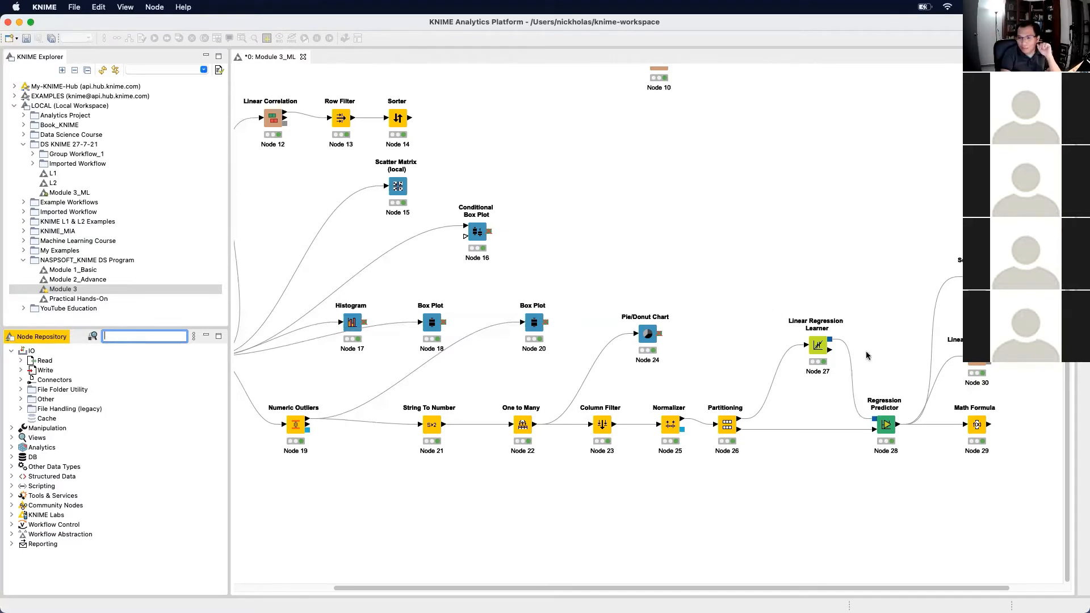
left_click(823, 344)
left_click_drag(855, 328, 899, 257)
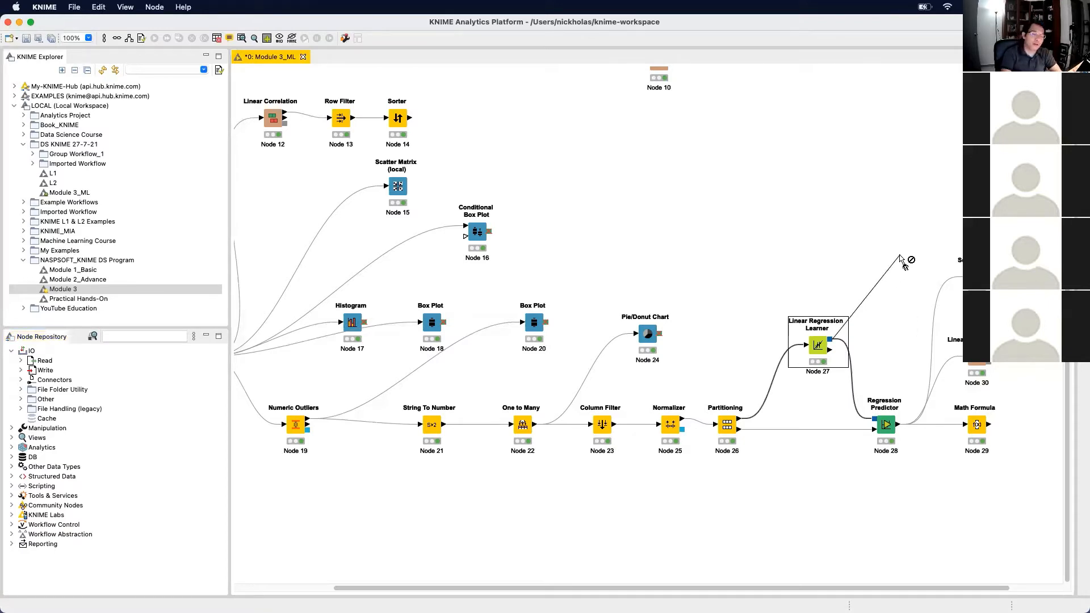
left_click_drag(900, 257, 900, 258)
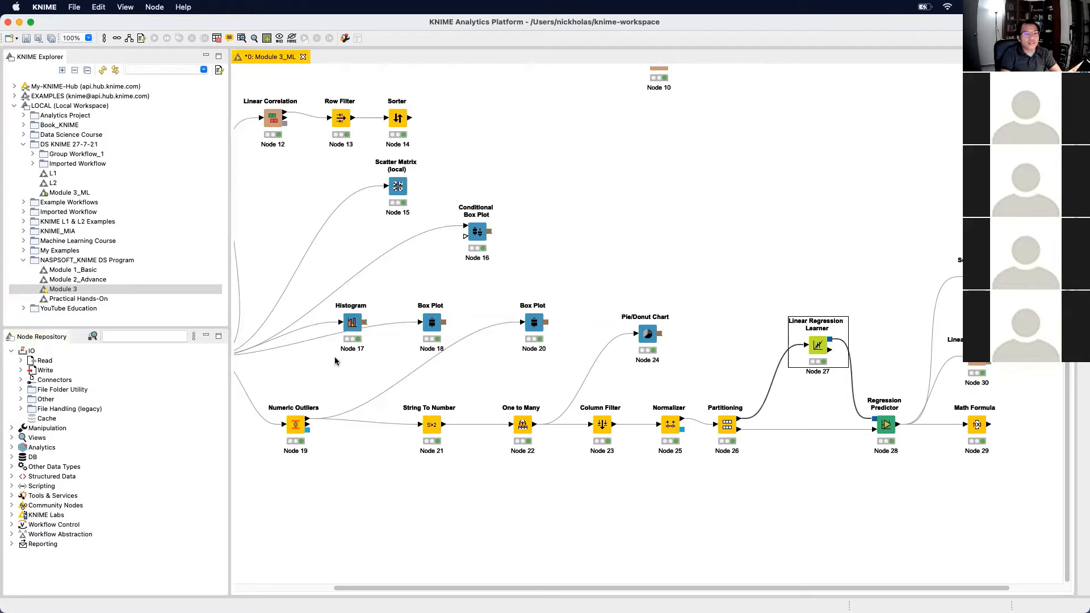
Expand the Write category under IO and look through its Excel Writer, Model Writer and PMML Writer nodes
left_click(22, 372)
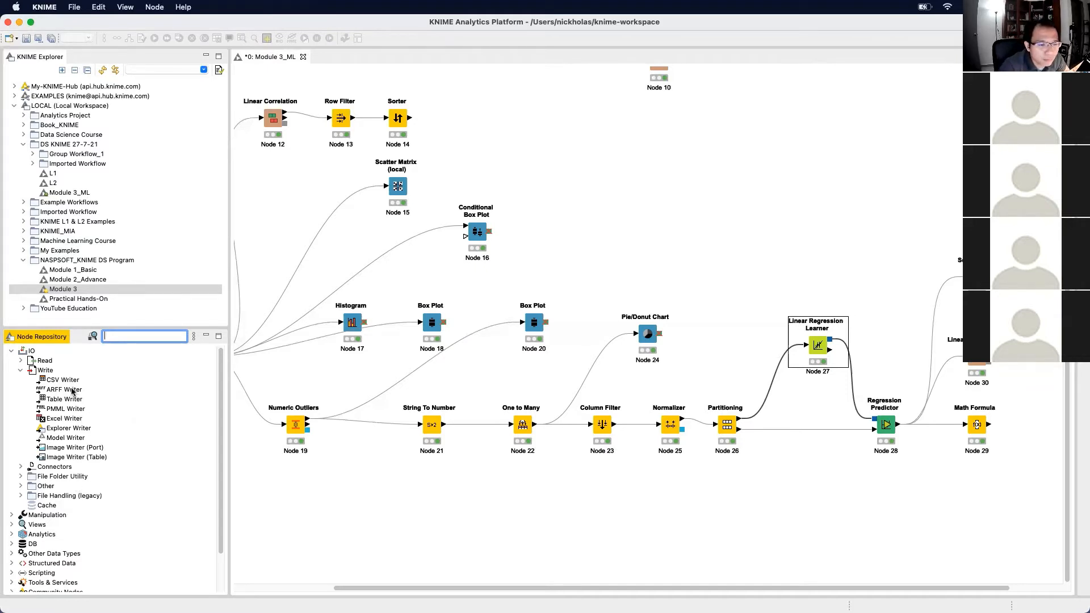
left_click(73, 420)
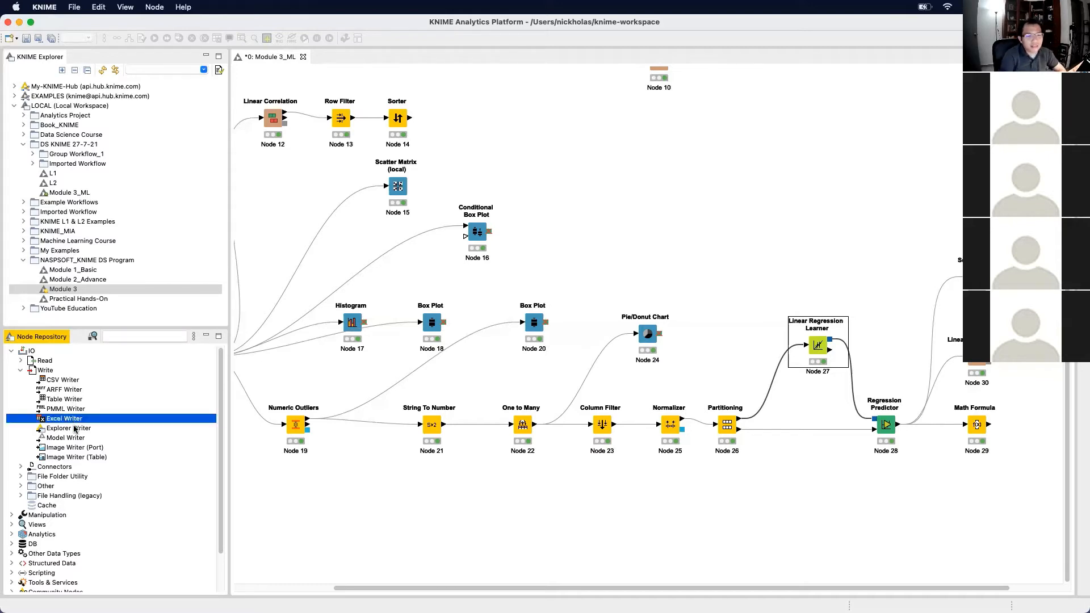
left_click(359, 385)
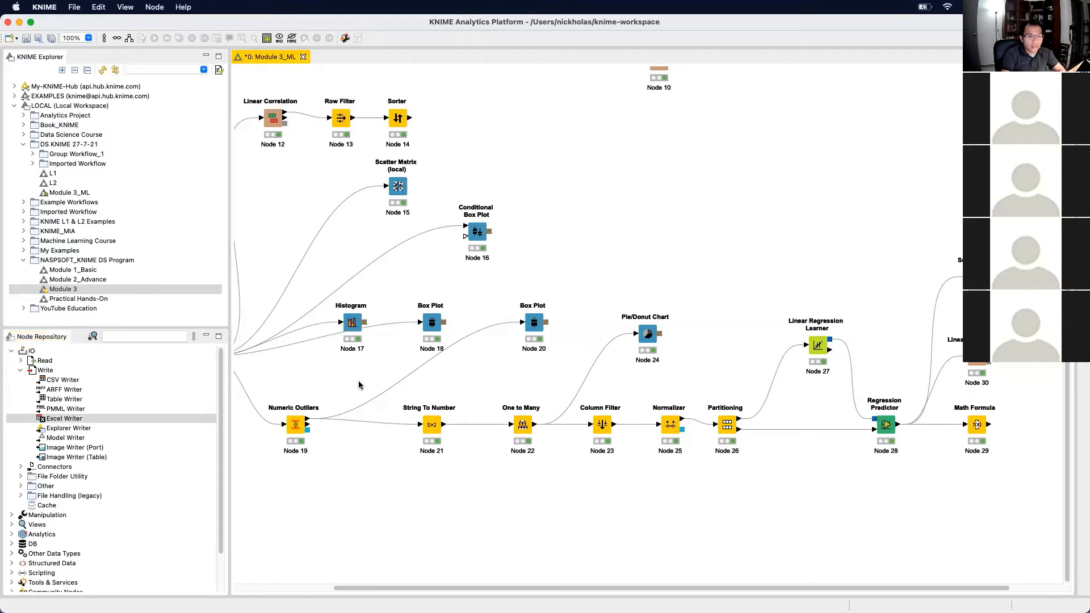
left_click(66, 438)
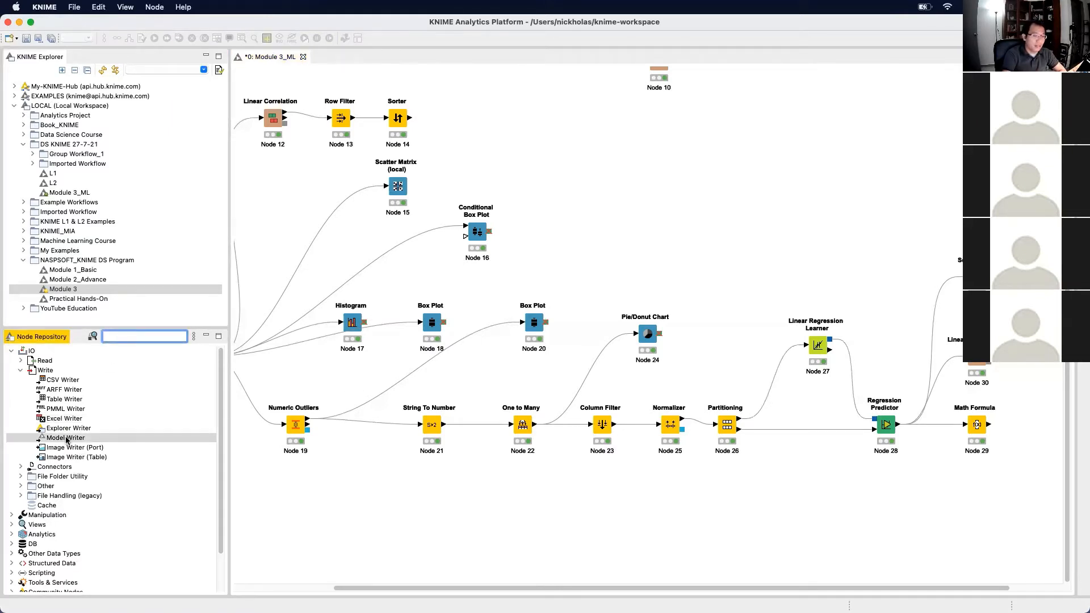
left_click(61, 410)
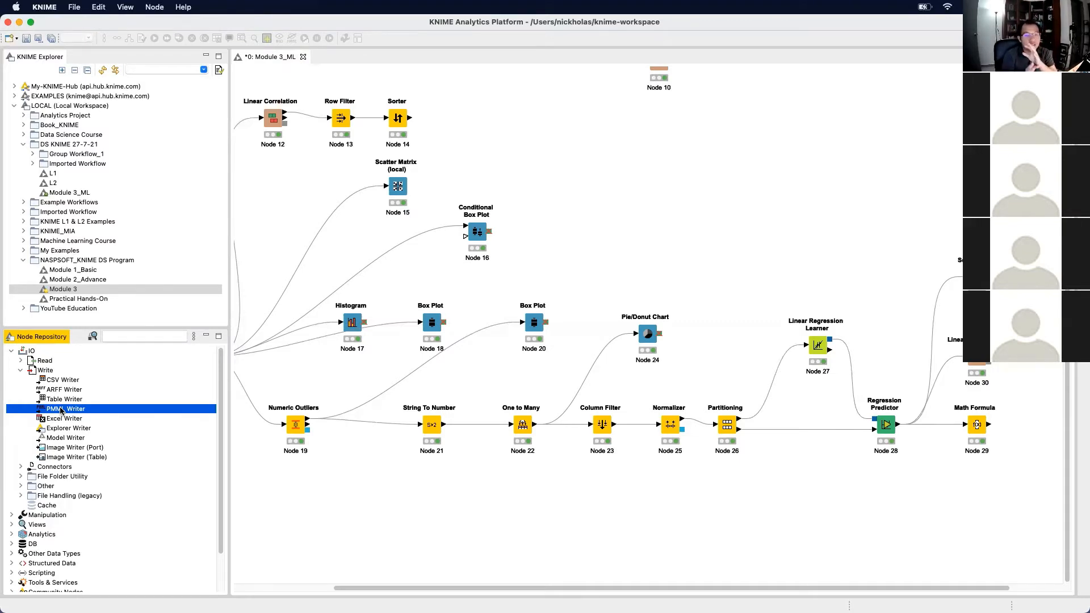
Add a Model Writer node to the workflow above the Linear Regression Learner
left_click_drag(566, 590, 447, 592)
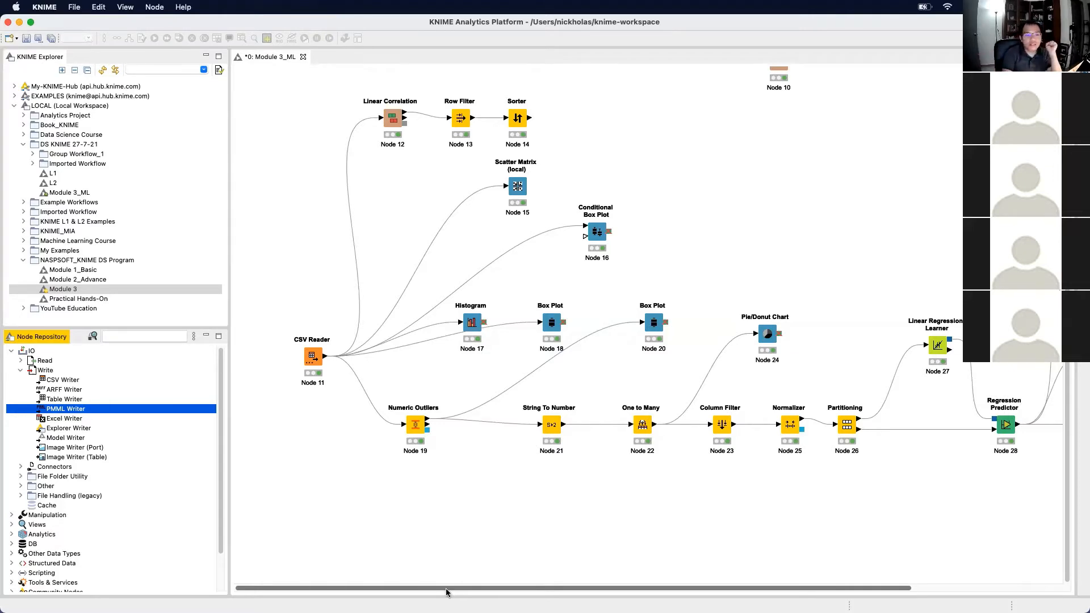
left_click(76, 440)
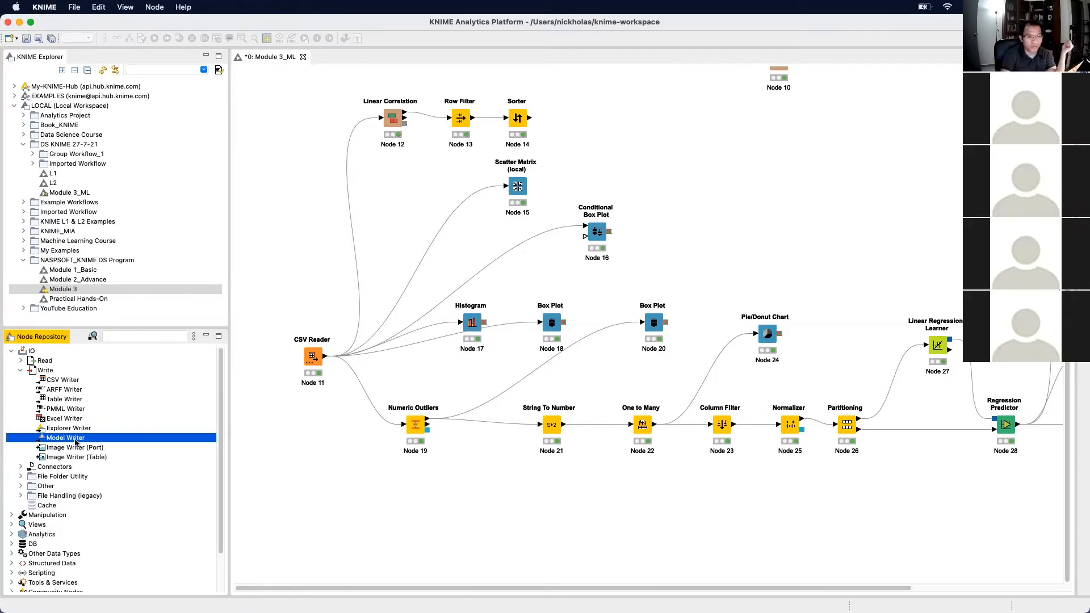
left_click_drag(76, 442, 900, 260)
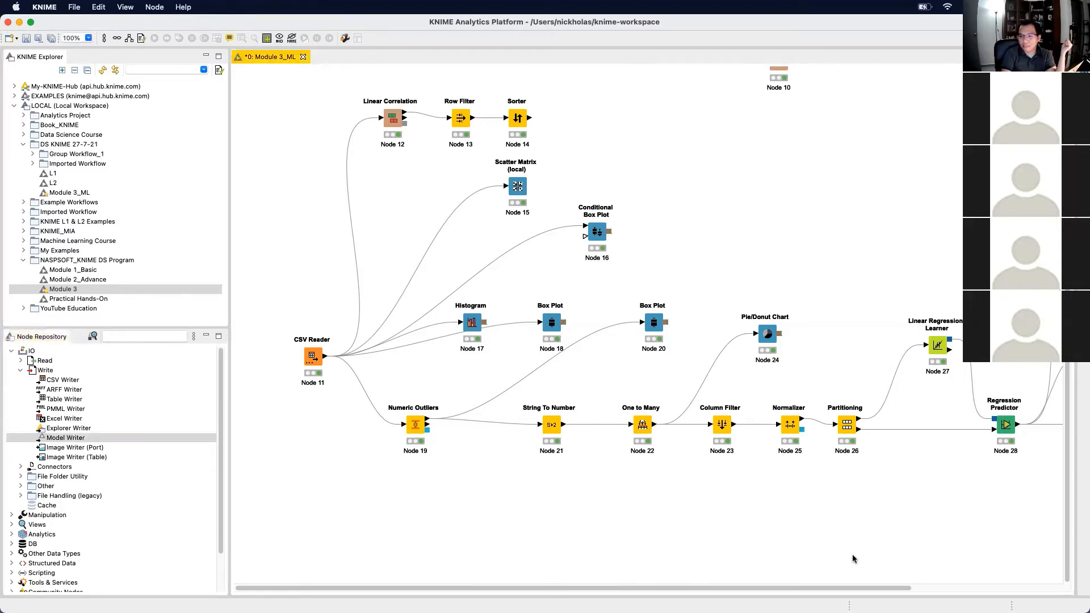
scroll(951, 457, "right", 6)
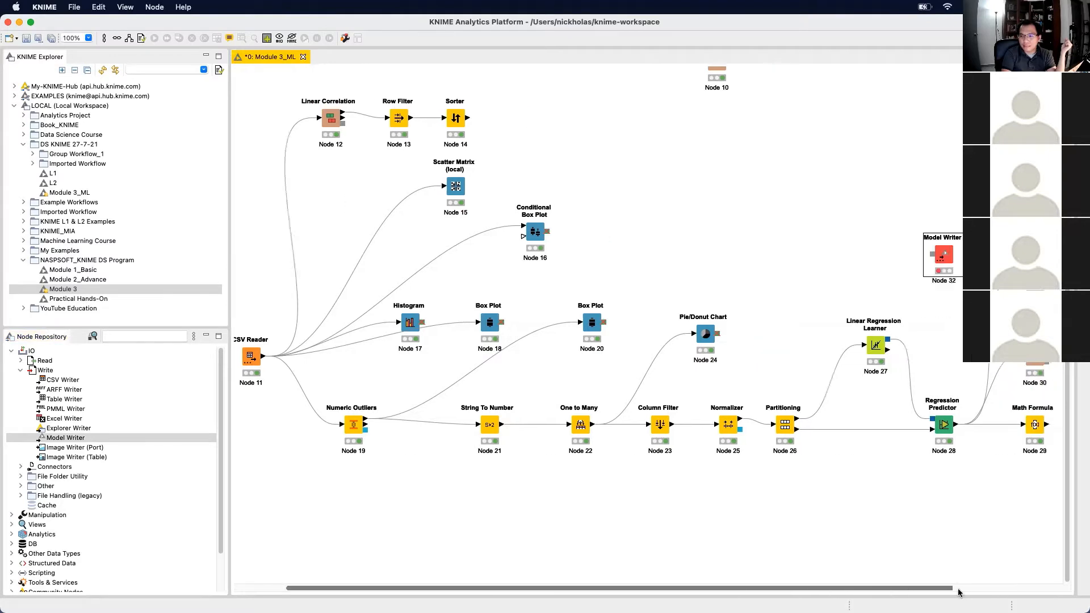
Move the Scatter Plot, Linear Correlation and Math Formula nodes farther from the Regression Predictor, and shift the Model Writer node slightly right
left_click_drag(947, 467, 893, 225)
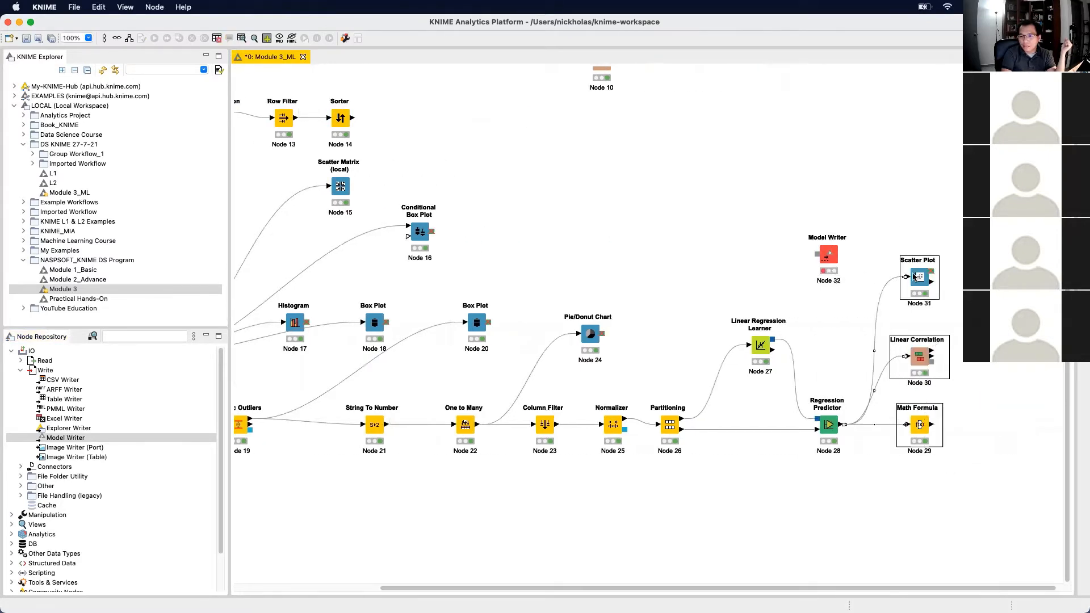
left_click_drag(925, 286, 1005, 309)
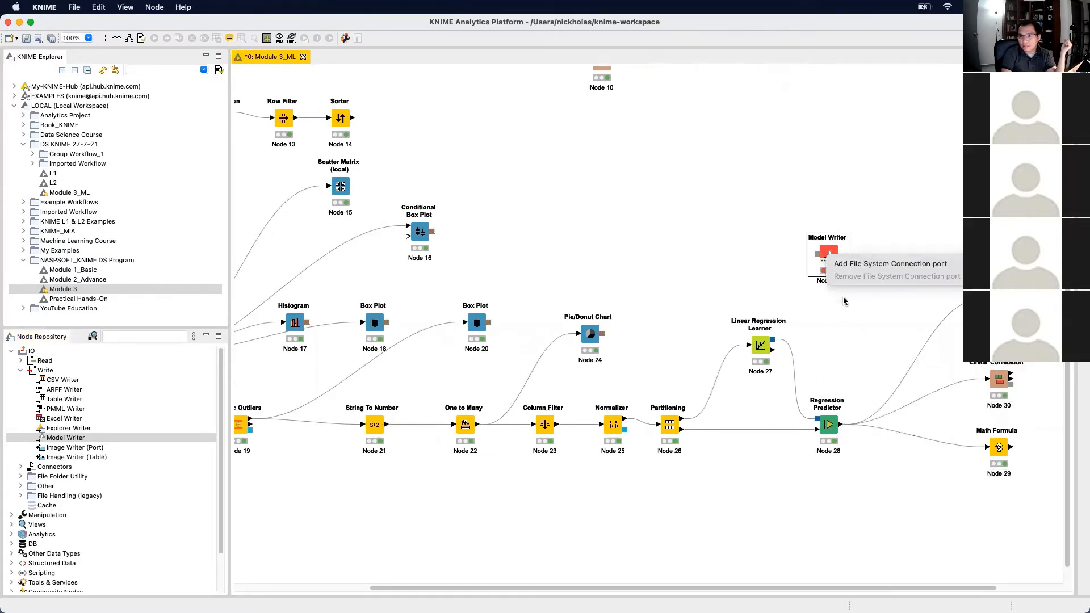
left_click_drag(825, 260, 849, 260)
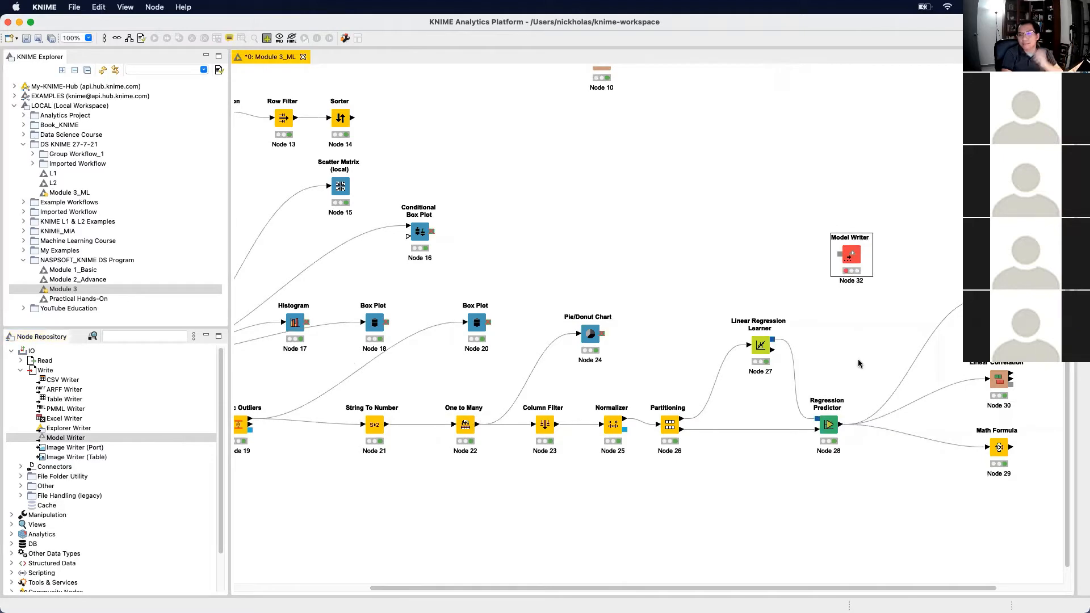
left_click(854, 329)
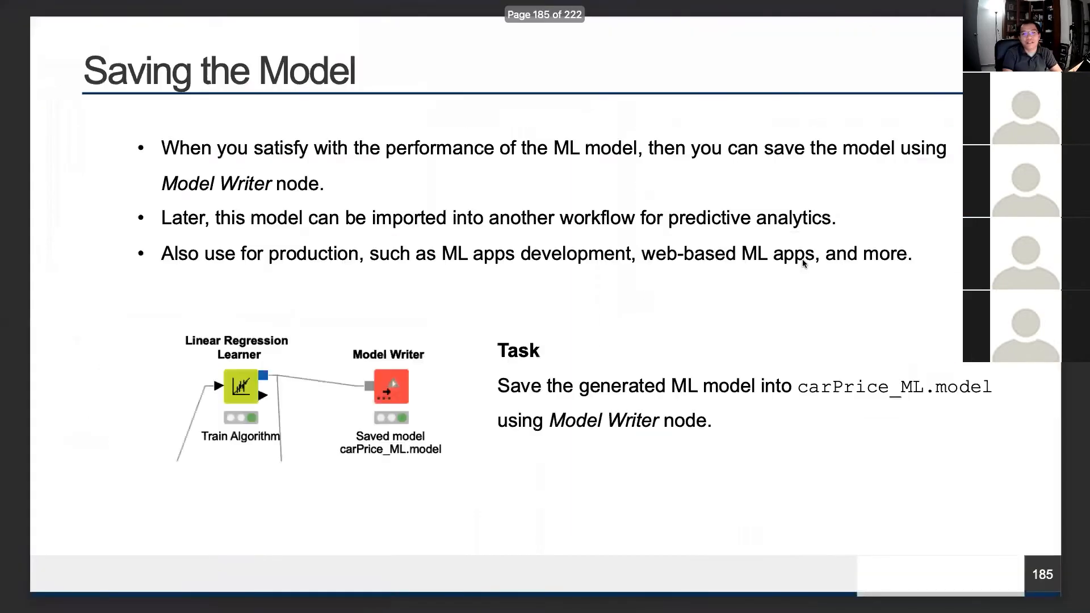
Read the slides on applying the saved model to a new dataset and on saving the model, and return to KNIME
key("Right")
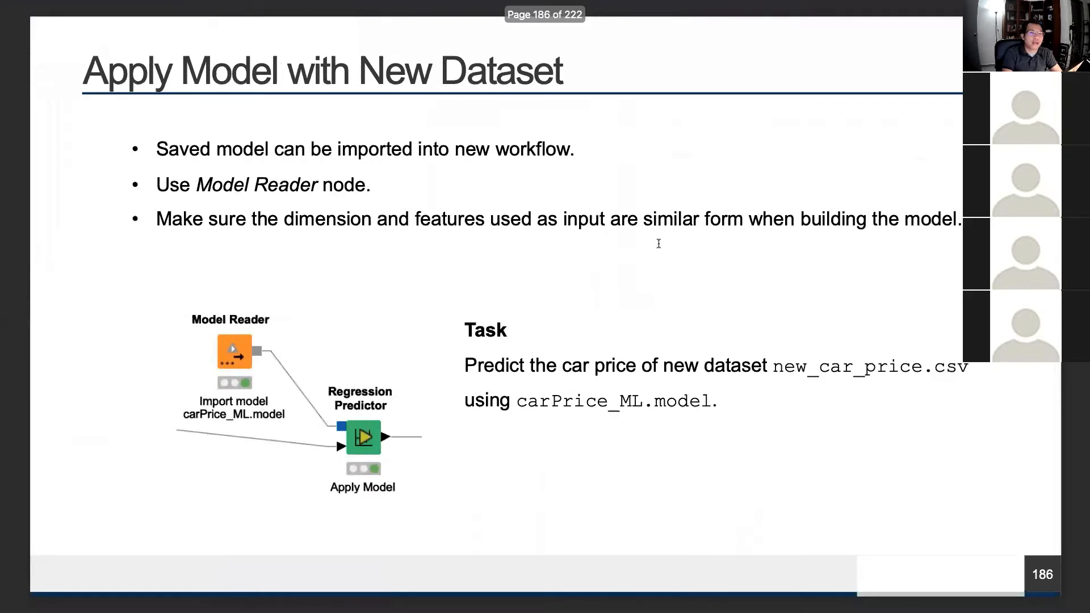
key("Left")
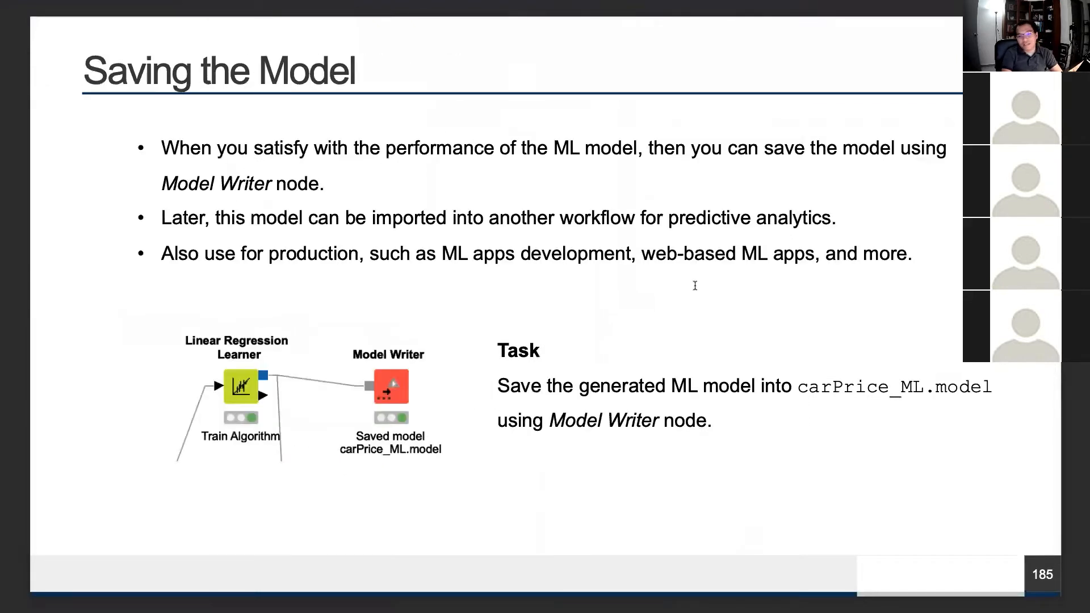
key("ctrl+Left")
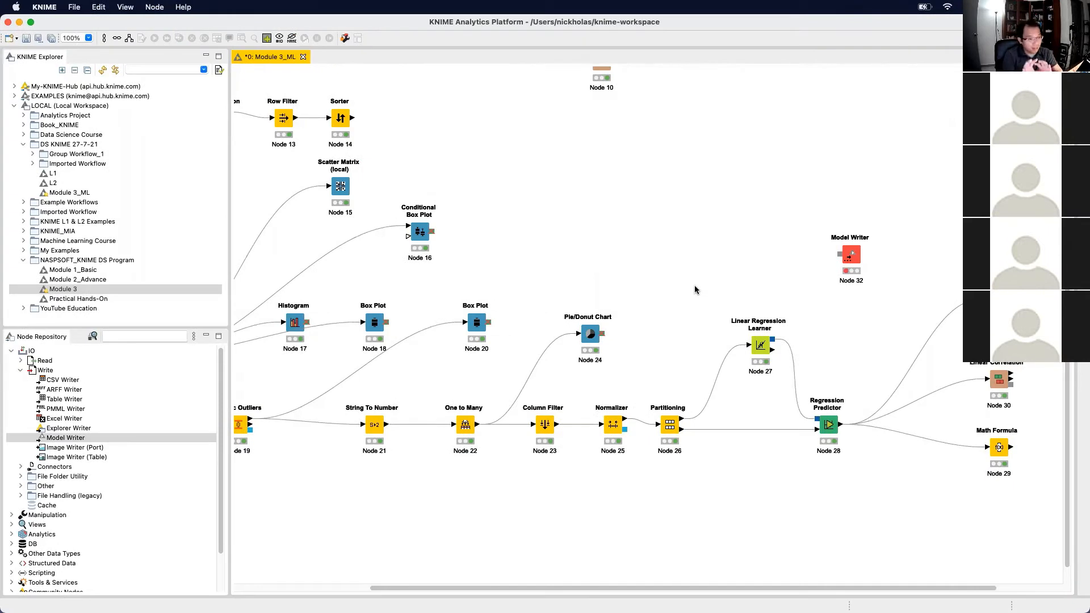
Connect the Linear Regression Learner's model output to the Model Writer's input
left_click_drag(772, 339, 840, 254)
left_click(948, 257)
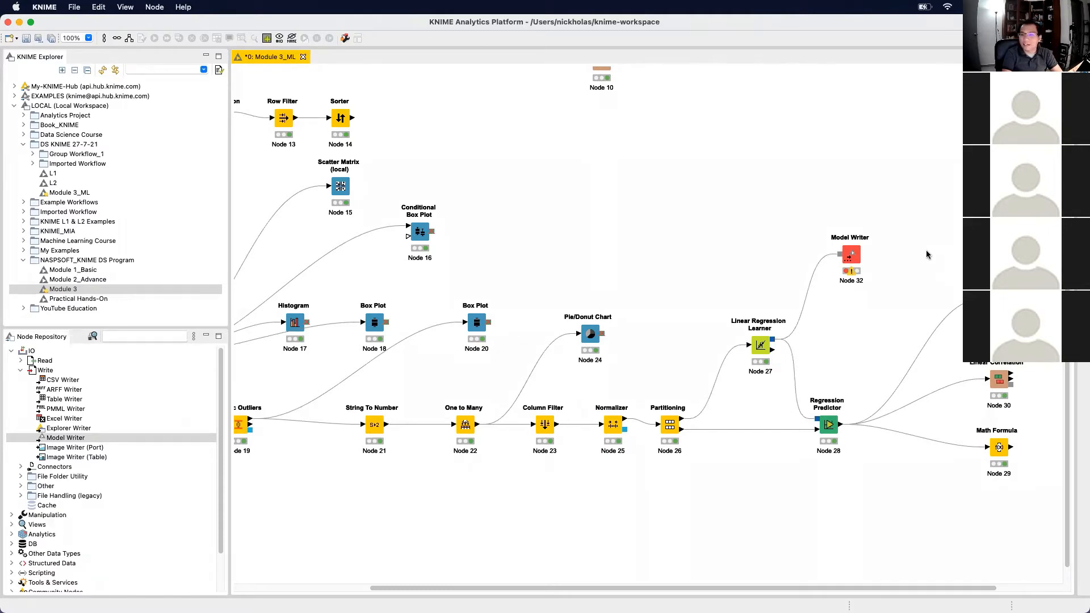
Open the Model Writer's configuration and browse to the Machine Learning folder on the Desktop for its output file
left_click(858, 255)
double_click(859, 255)
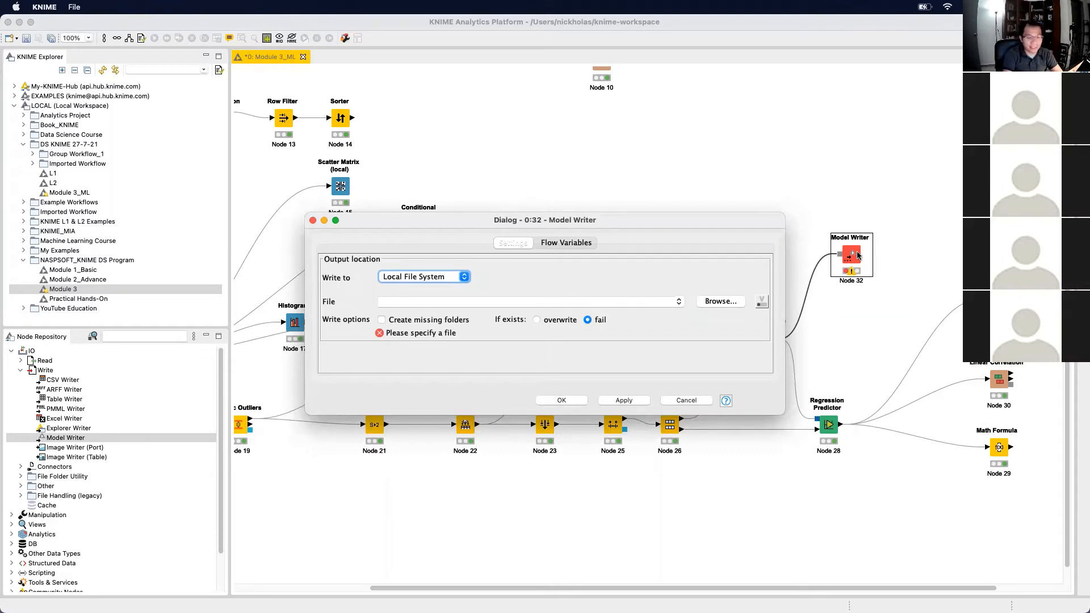
left_click(720, 302)
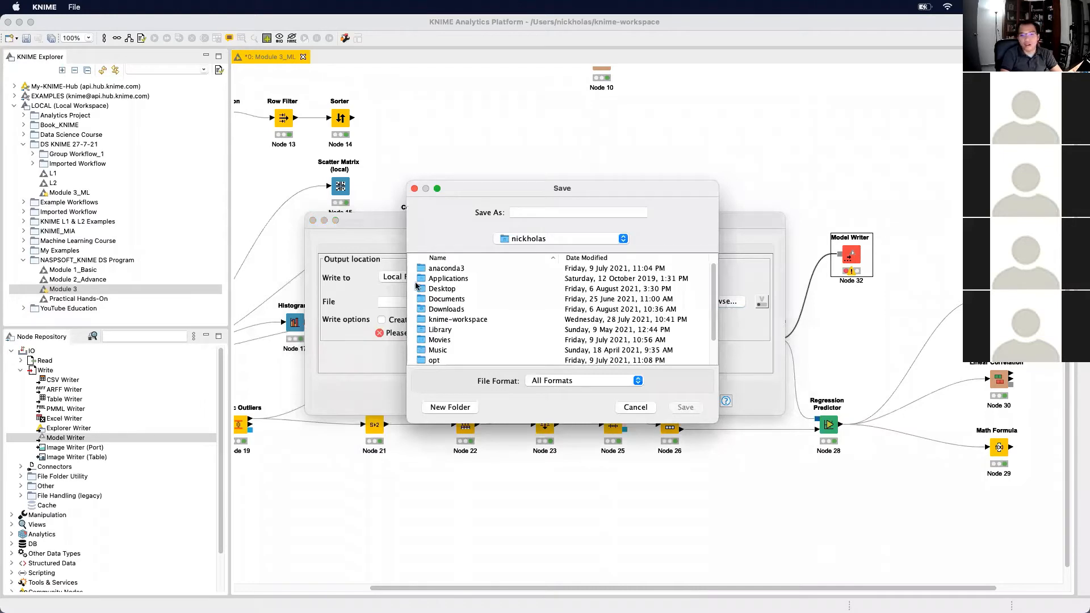
left_click(449, 293)
double_click(449, 292)
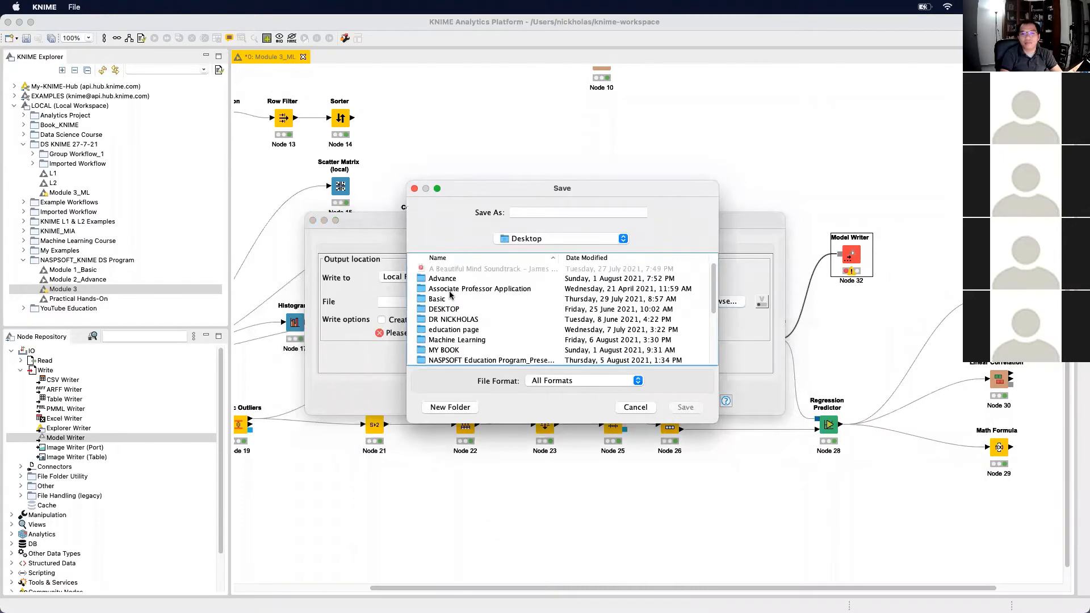
scroll(463, 319, "down", 1)
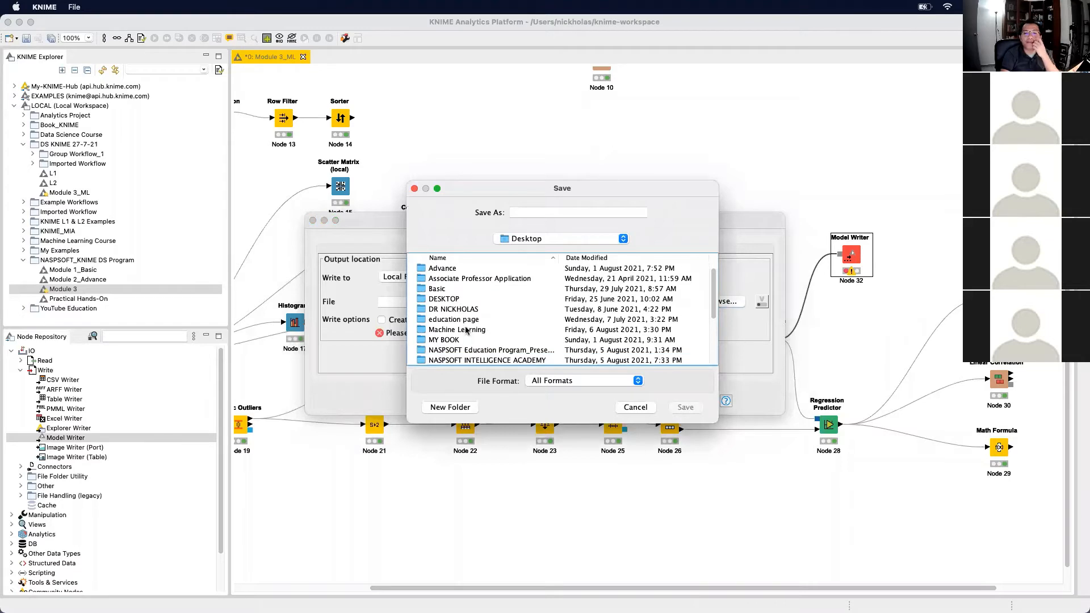
double_click(472, 330)
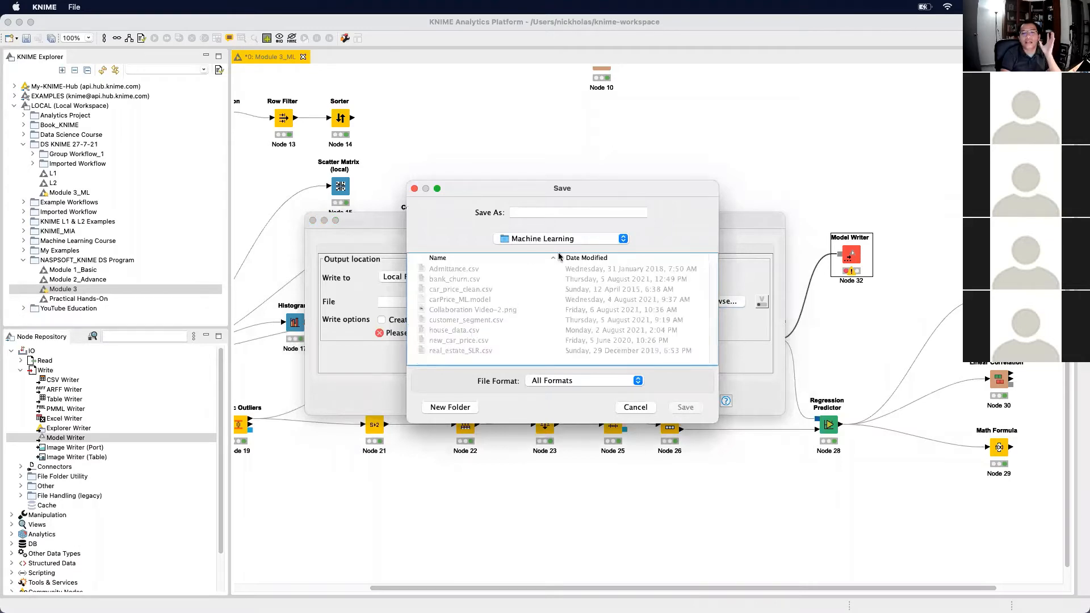
Name the output model file car_PredictModel and apply the Model Writer's settings
left_click(556, 214)
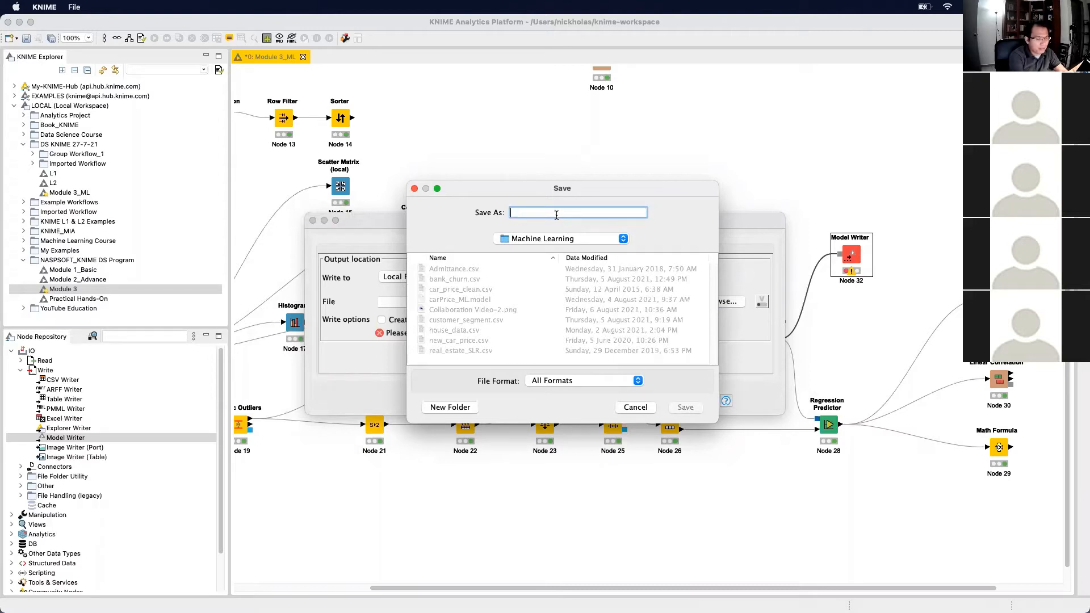
type("car_")
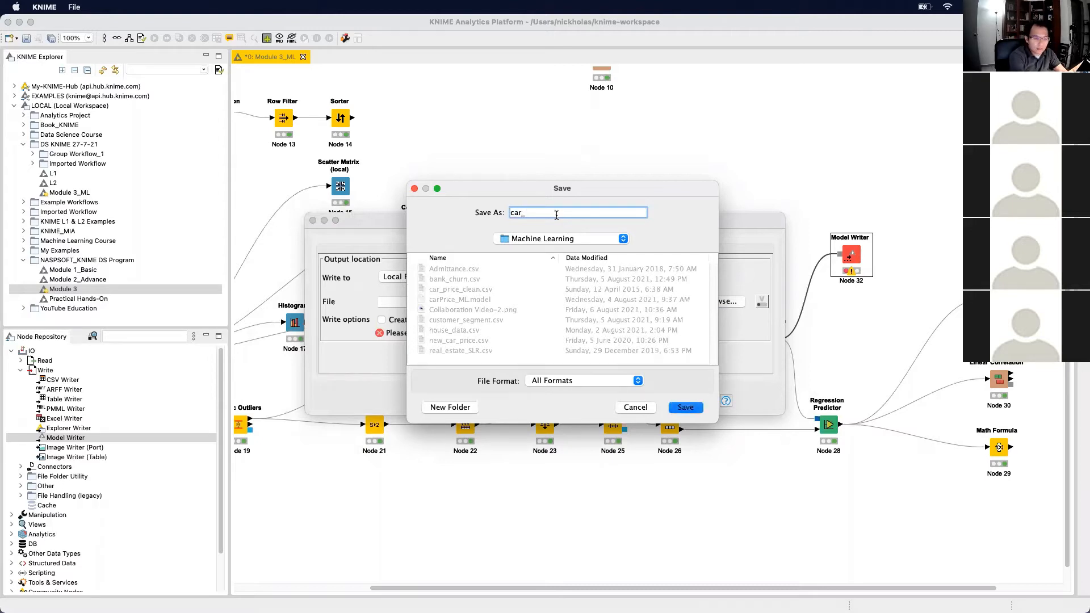
type("Predict")
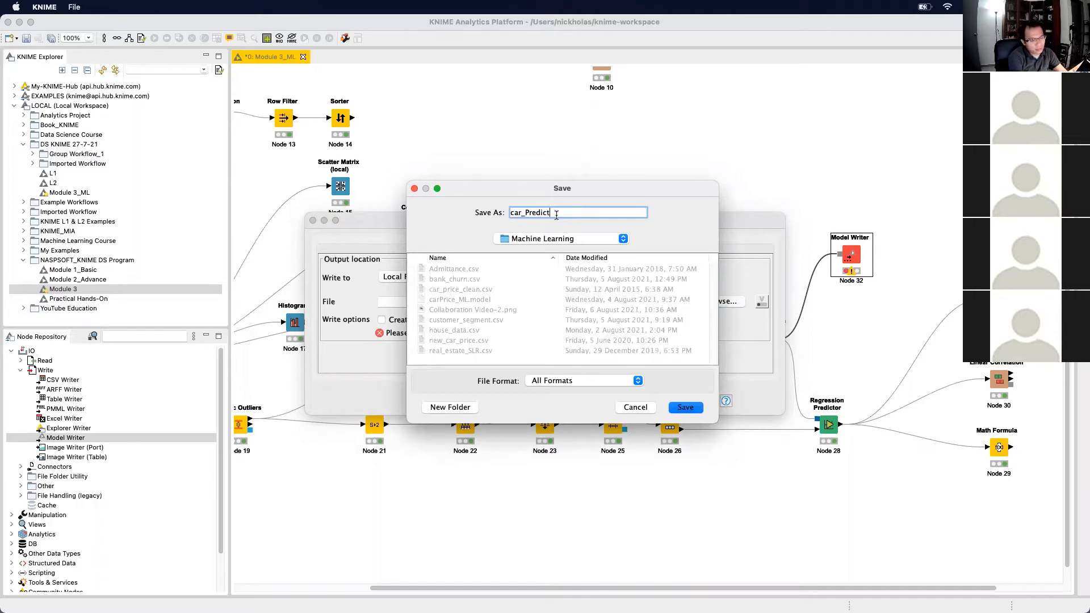
type("Model")
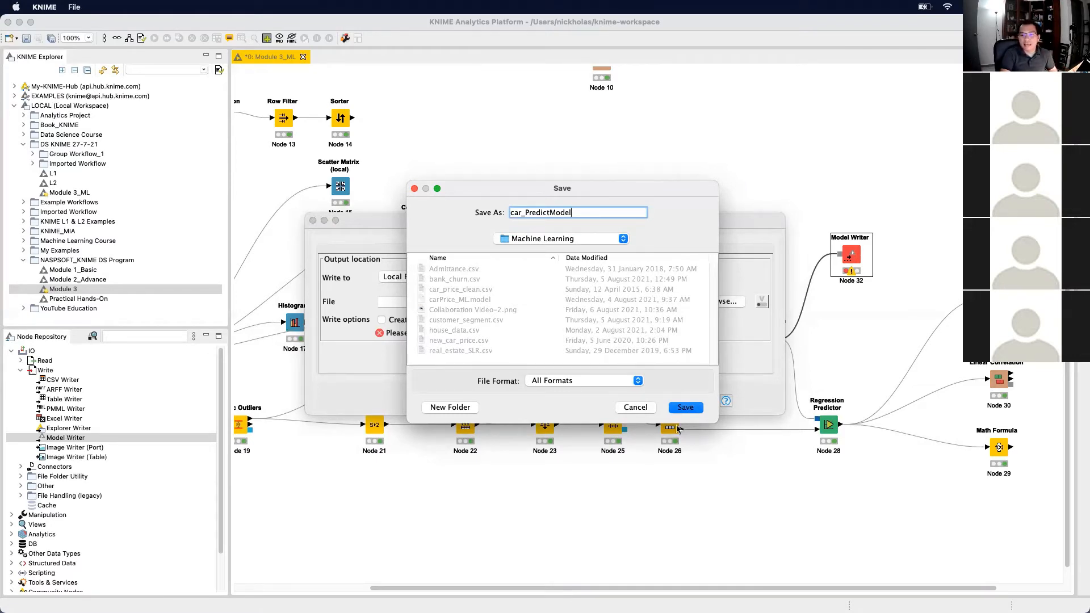
left_click(686, 407)
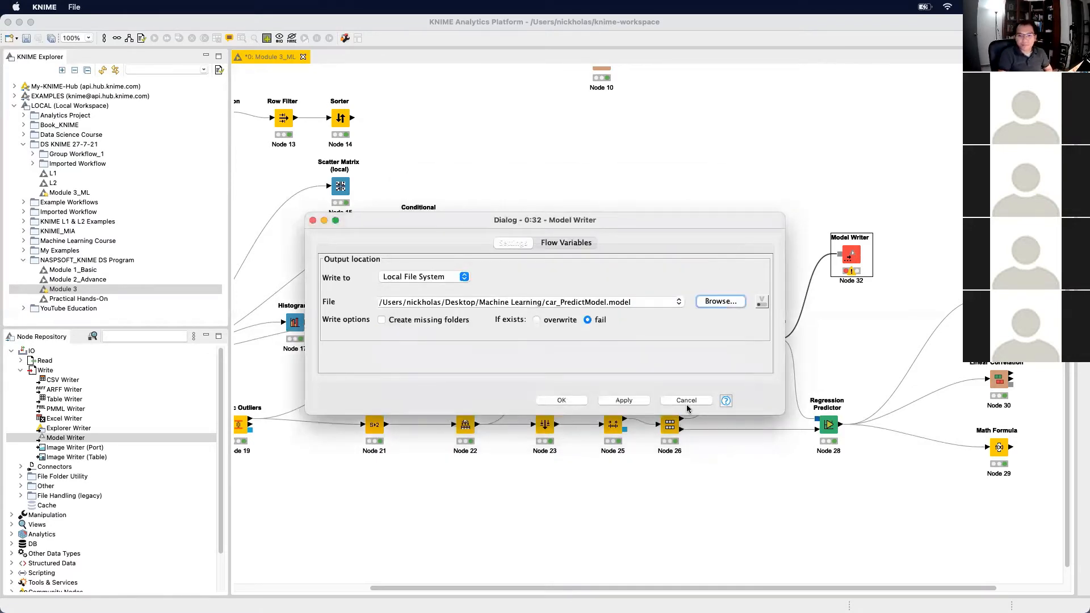
left_click(624, 401)
left_click(571, 400)
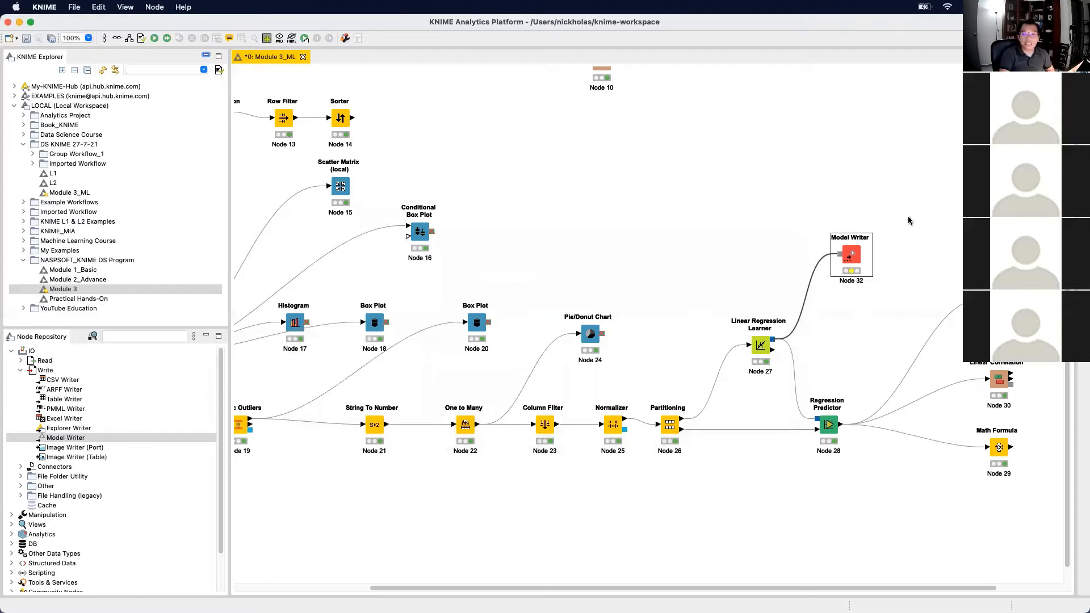
Set the Model Writer to overwrite the file if it exists, and execute the node
double_click(853, 259)
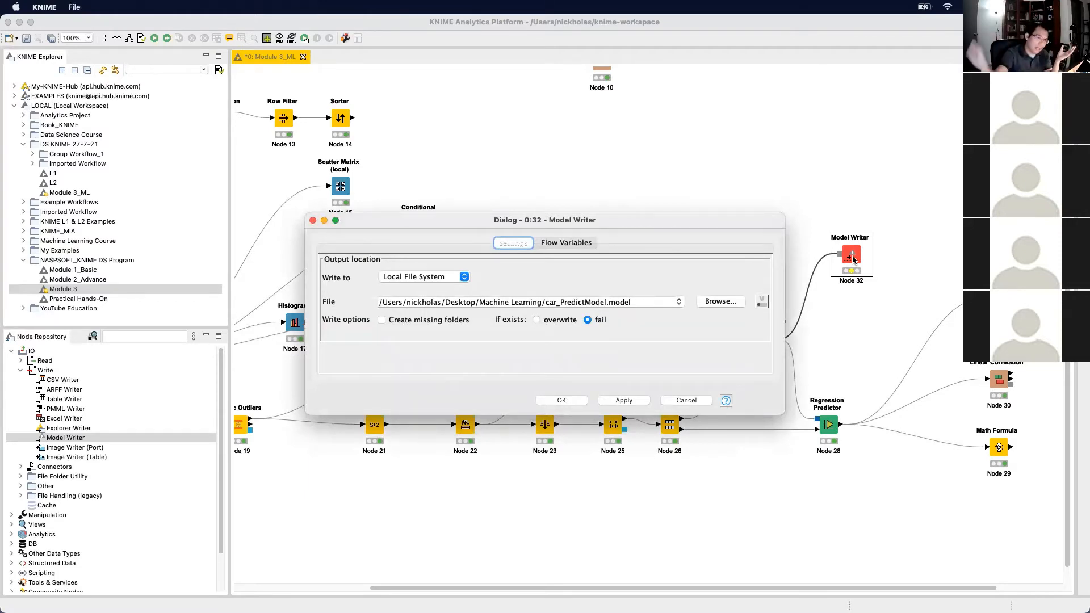
left_click(536, 320)
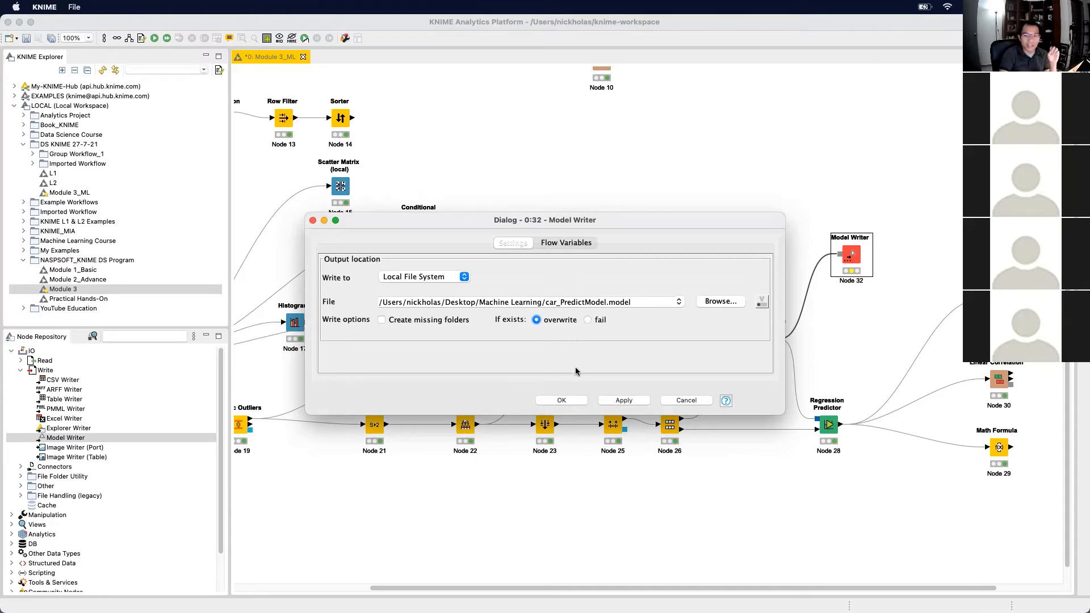
left_click(638, 403)
left_click(561, 400)
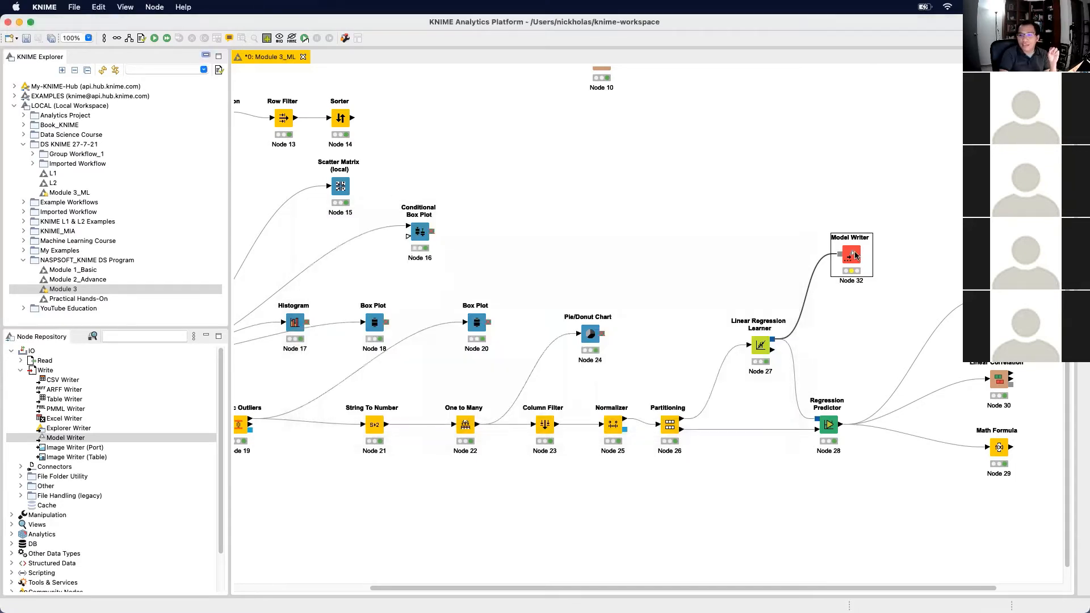
right_click(853, 254)
left_click(914, 274)
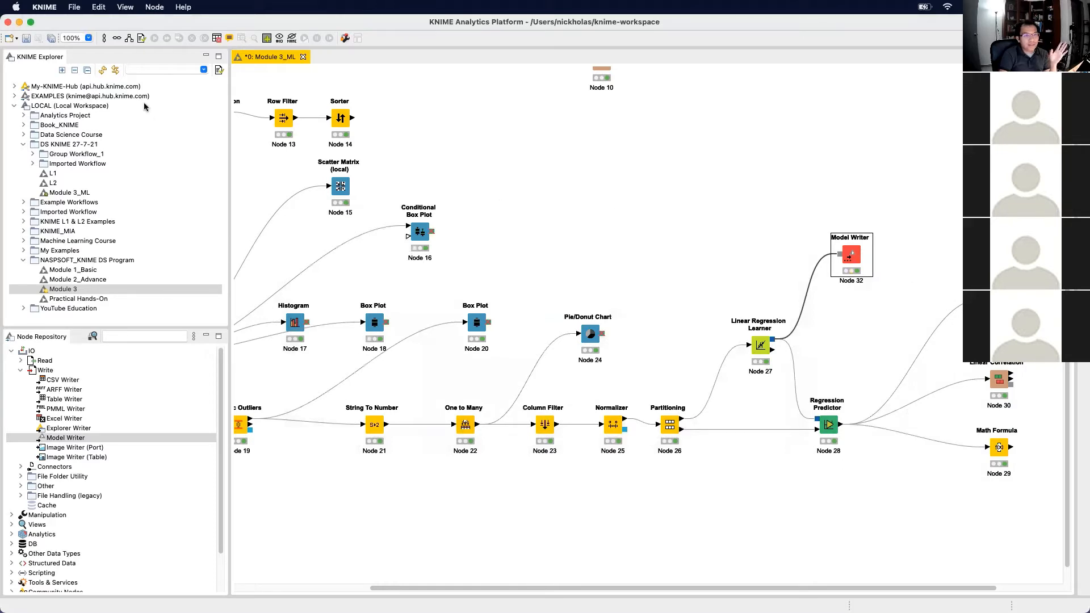
Switch to Finder, open the Machine Learning folder on the desktop and group its files to check the exported model
left_click(19, 22)
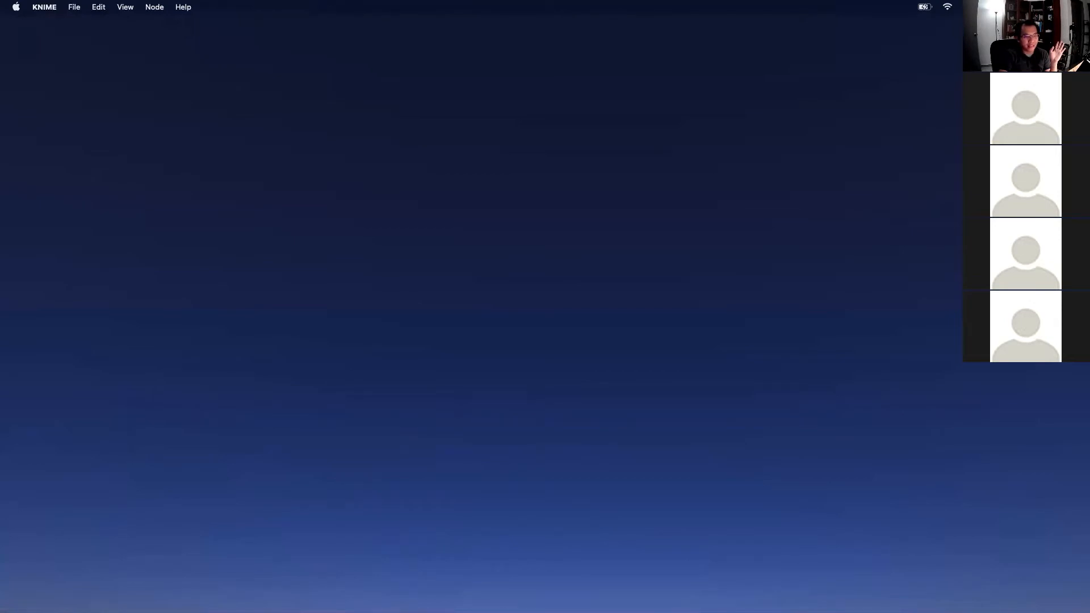
left_click(158, 101)
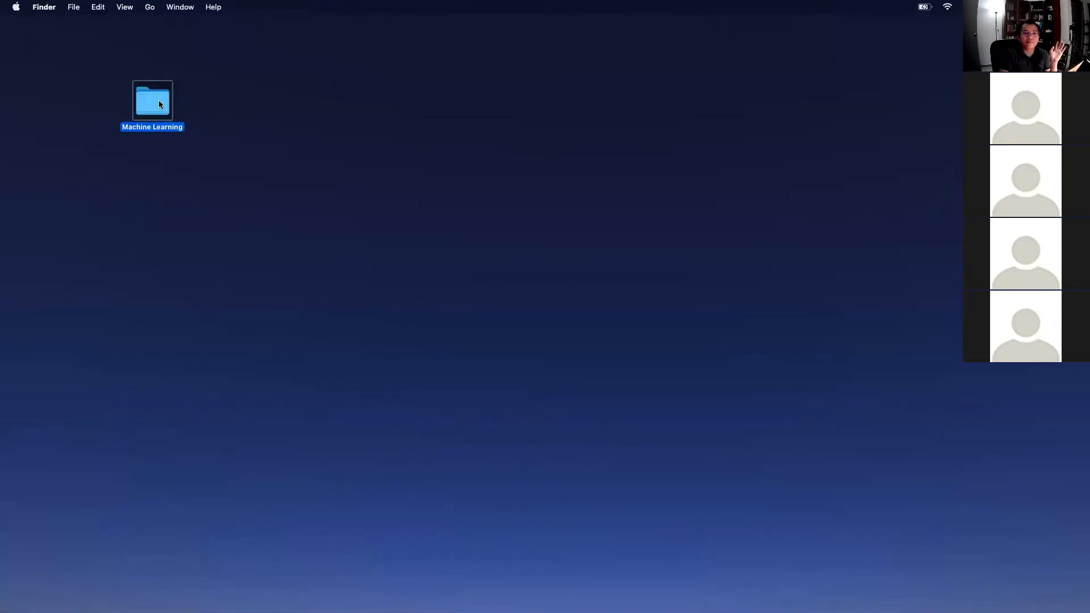
double_click(158, 103)
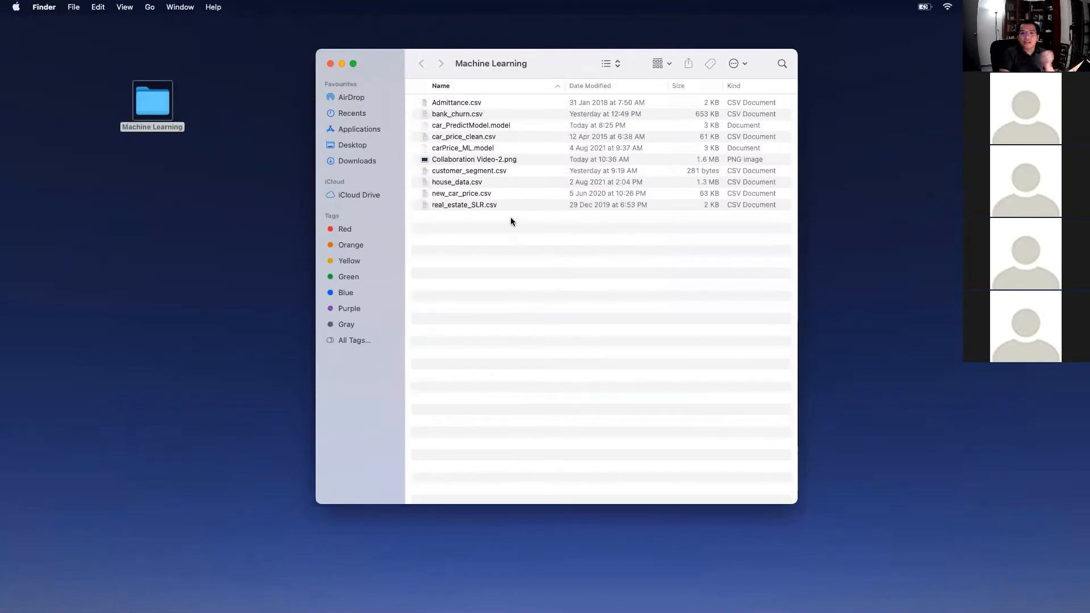
right_click(567, 246)
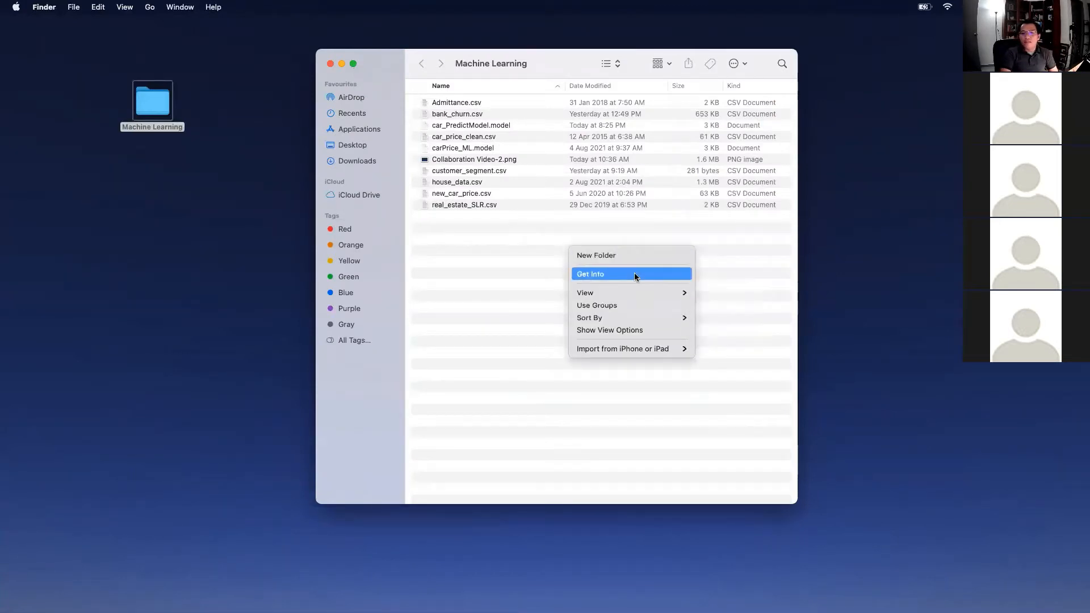
left_click(628, 305)
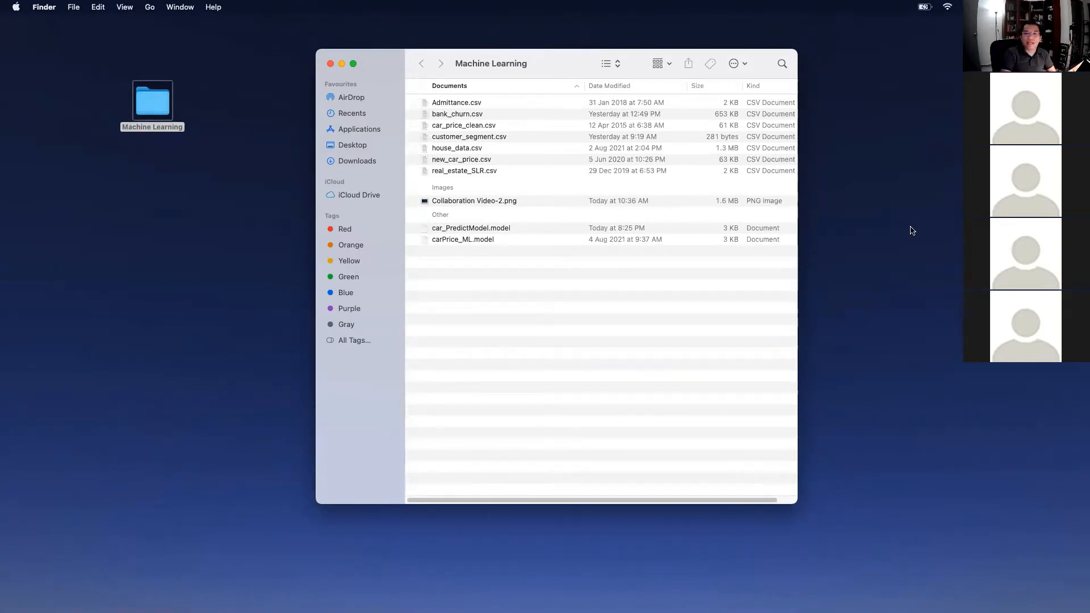
Restore the KNIME window, revisit the slide on saving the model, and look over the workflow from the CSV Reader onward
key("ctrl+Right")
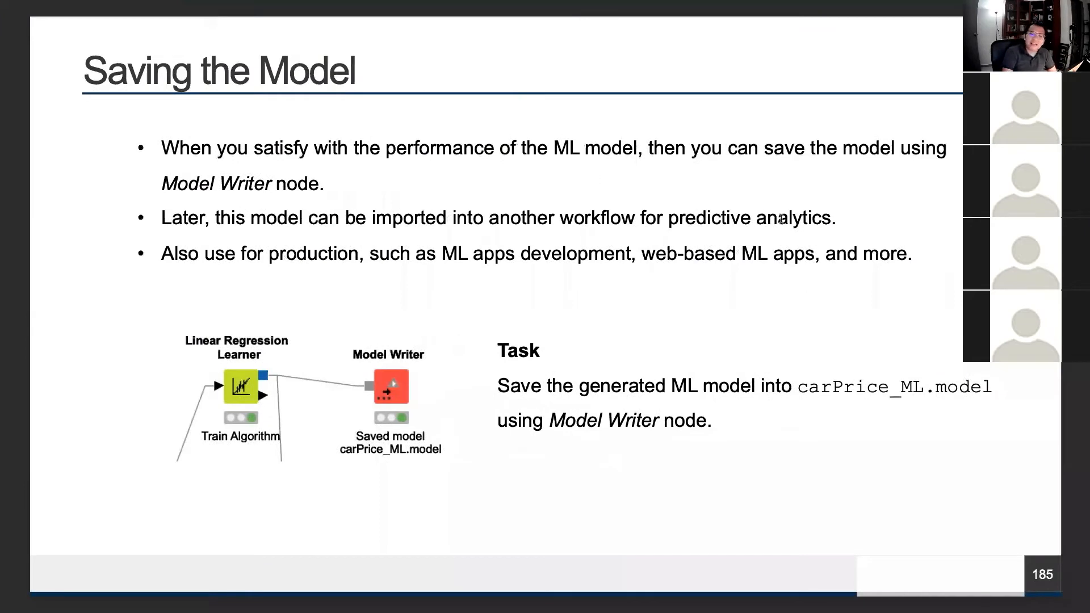
key("ctrl+Left")
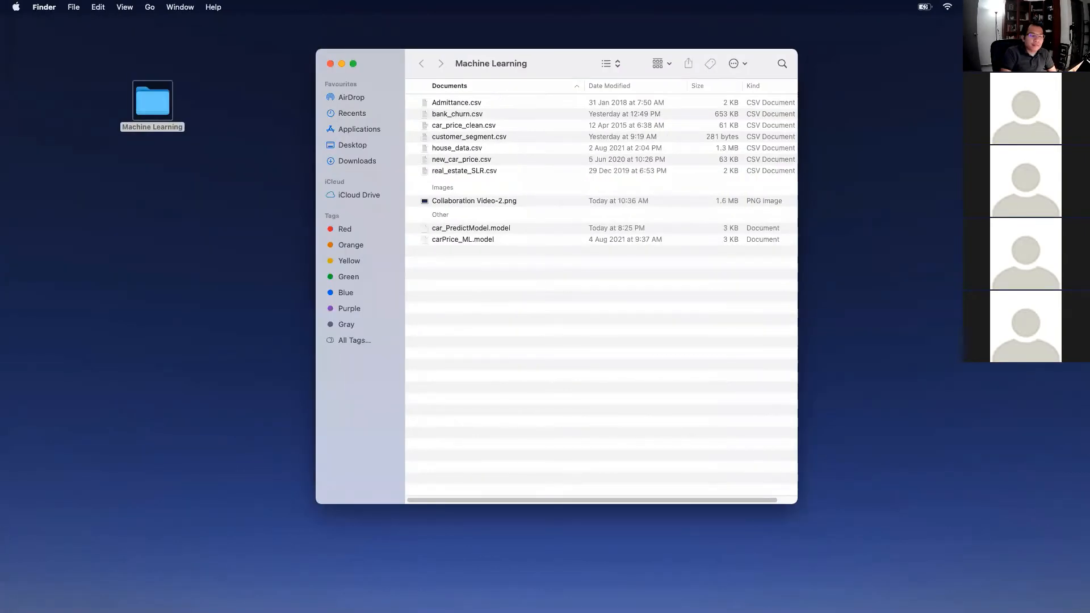
left_click(1, 513)
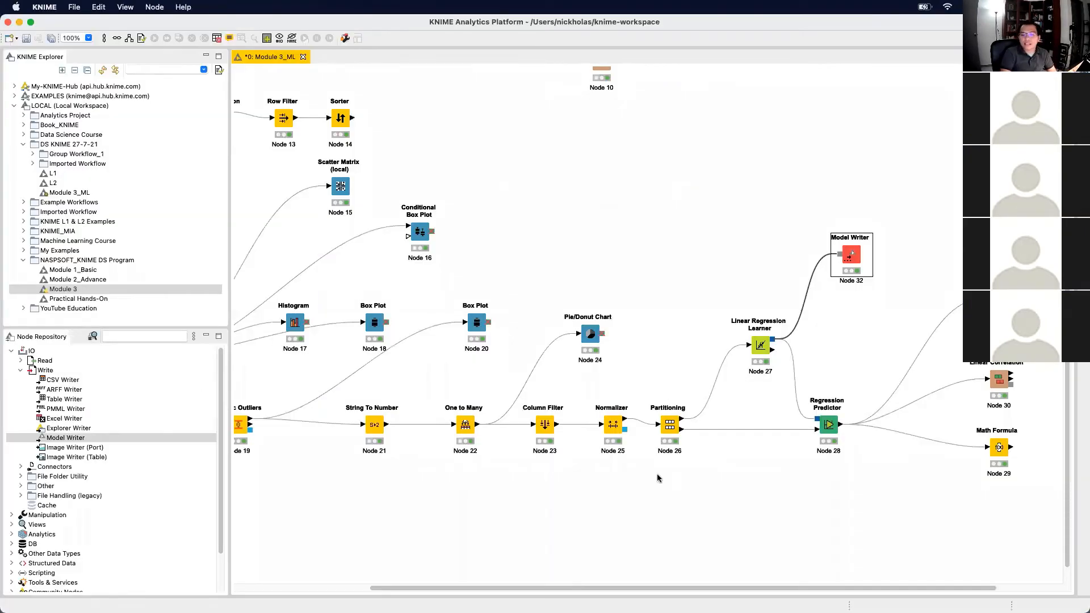
mouse_move(575, 588)
left_mouse_down()
mouse_move(449, 587)
mouse_move(601, 590)
mouse_move(586, 599)
left_mouse_up()
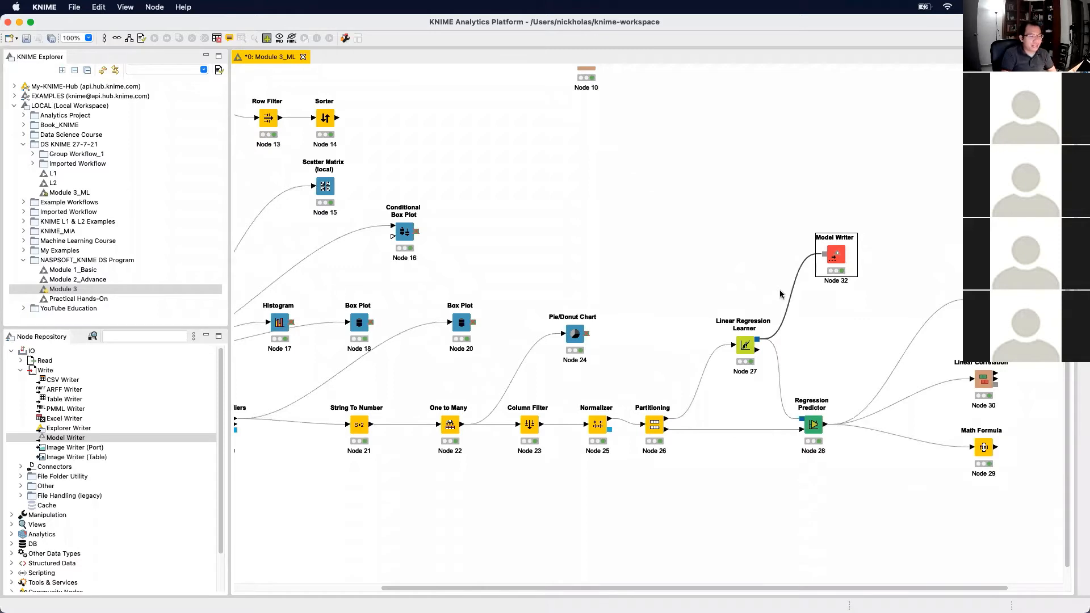
key("ctrl+Right")
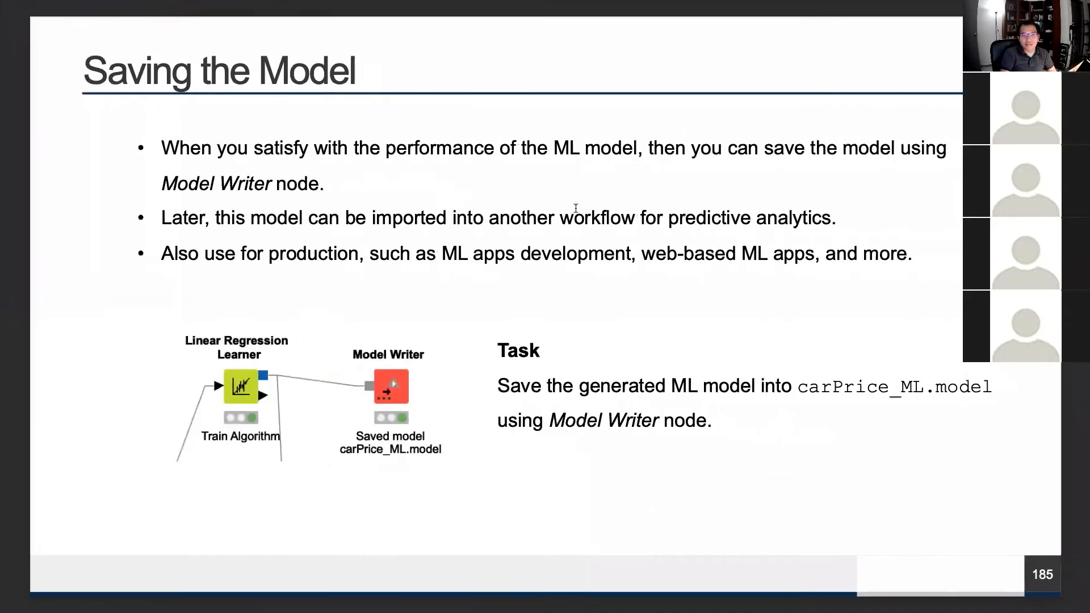
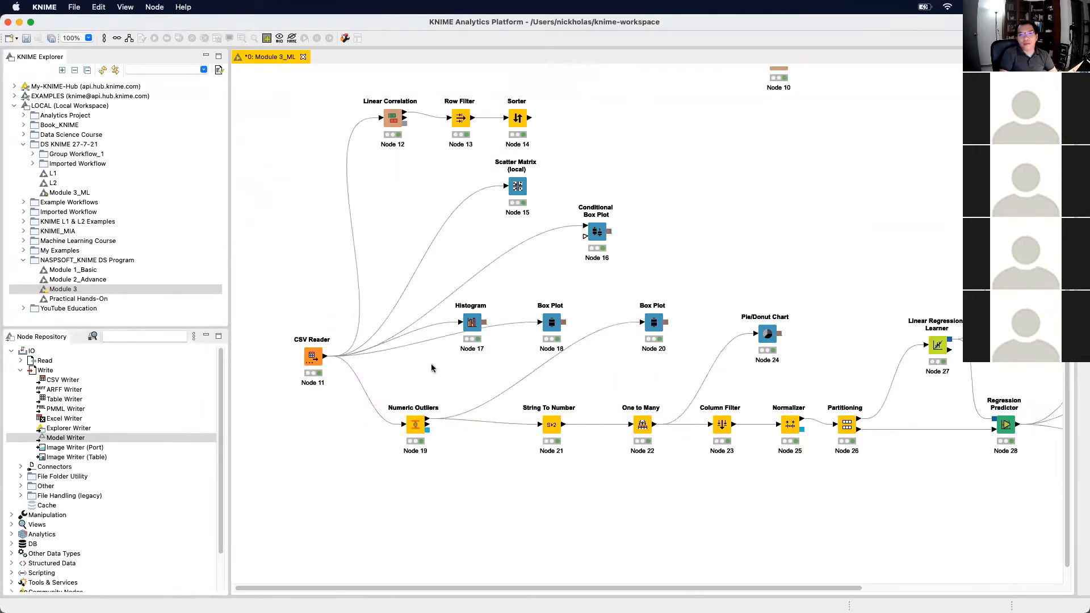
scroll(933, 432, "down", 1)
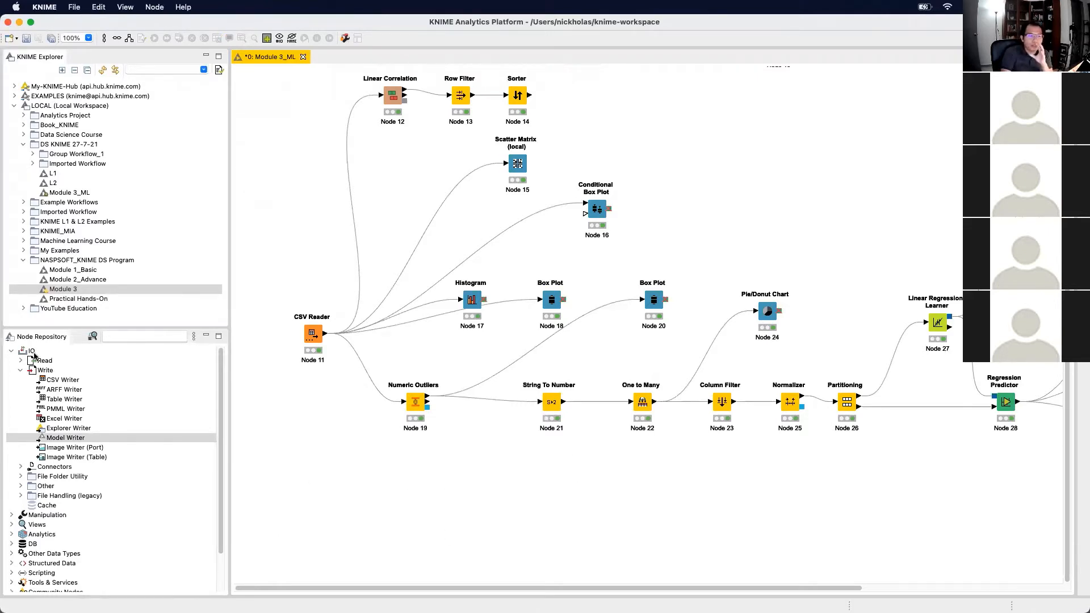
Find the Model Reader node among the IO Read nodes and review the slide on applying the model with a new dataset
left_click(21, 370)
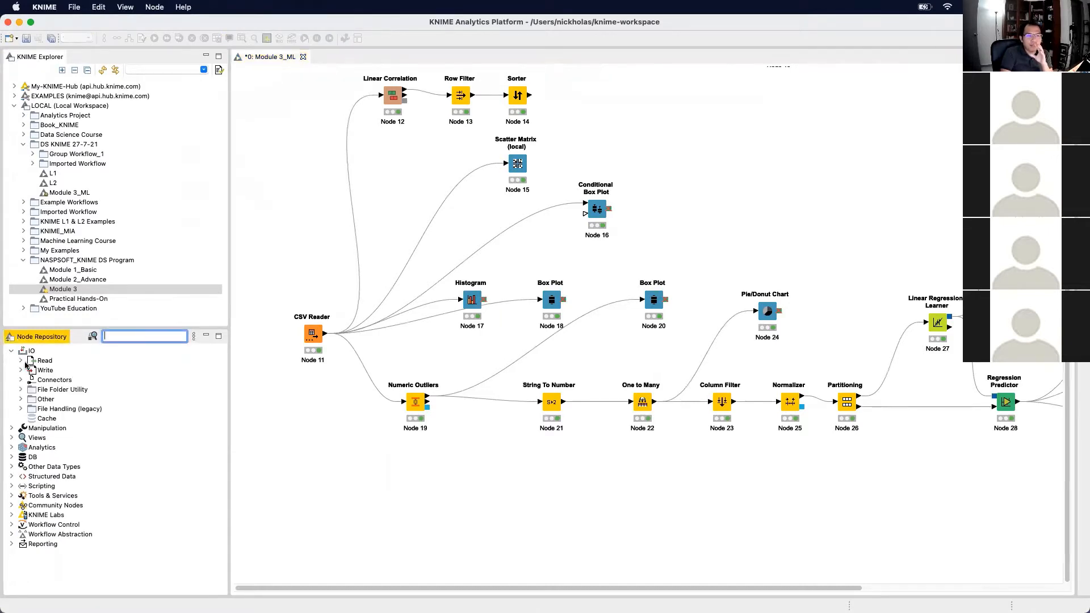
left_click(21, 361)
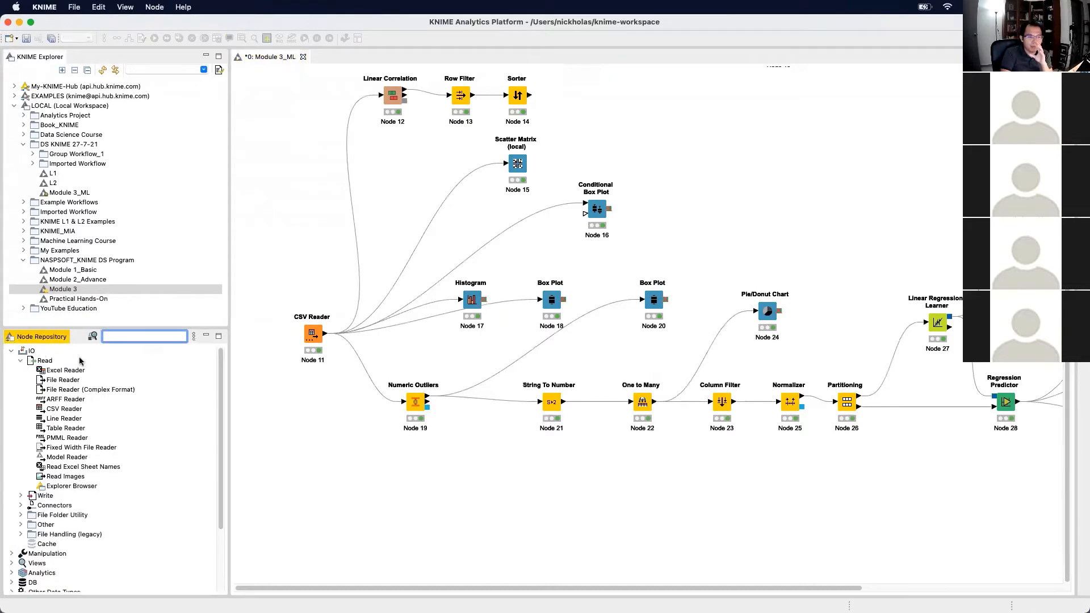
left_click(60, 457)
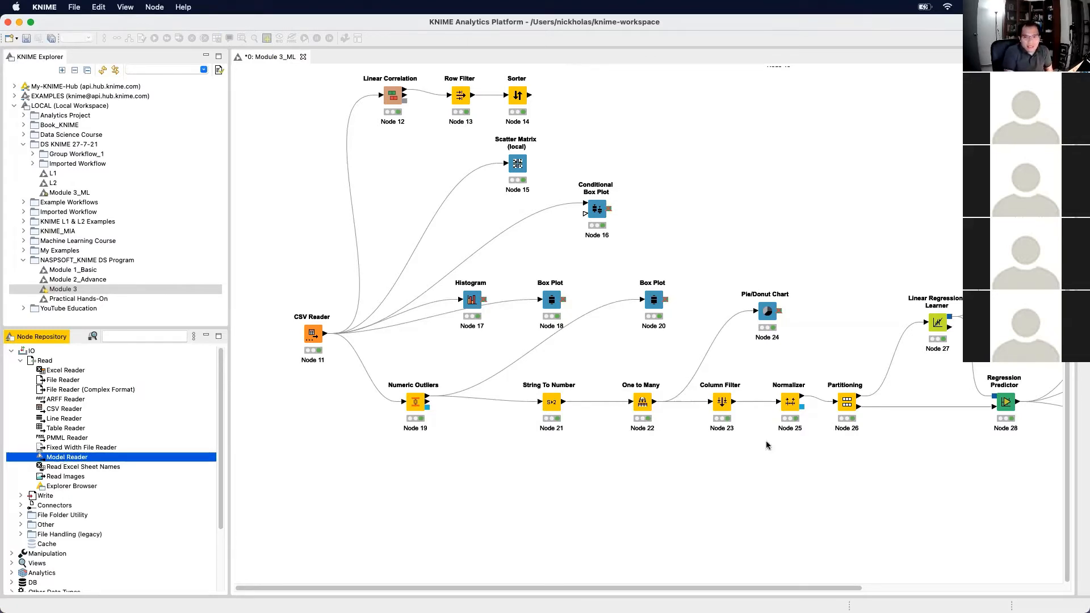
key("ctrl+Right")
key("Right")
key("Left")
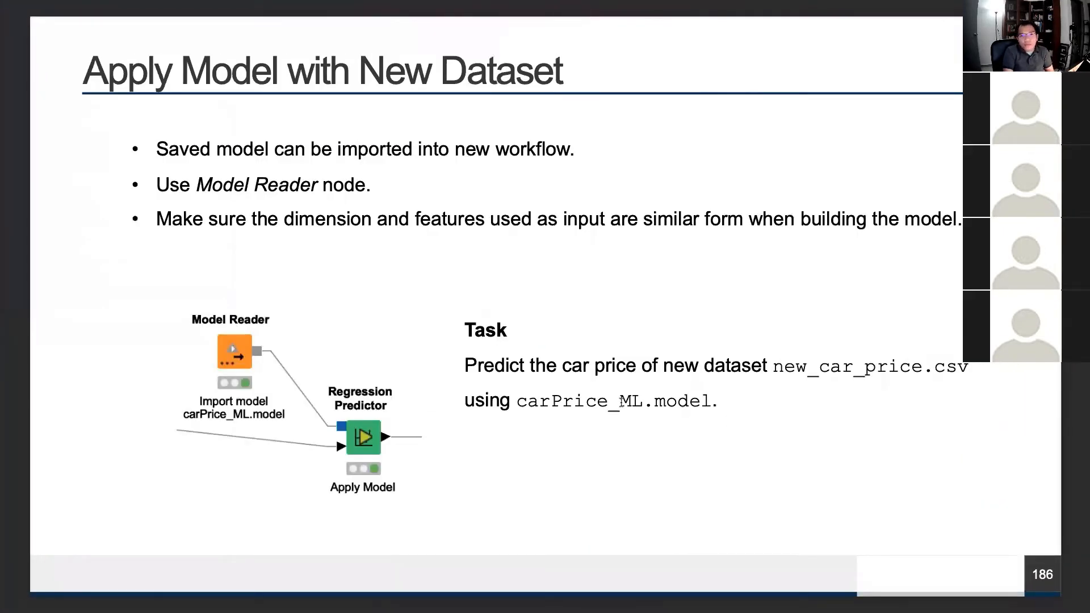
key("ctrl+Left")
Switch to Finder and open new_car_price.csv from the Machine Learning folder in Microsoft Excel
key("ctrl+Up")
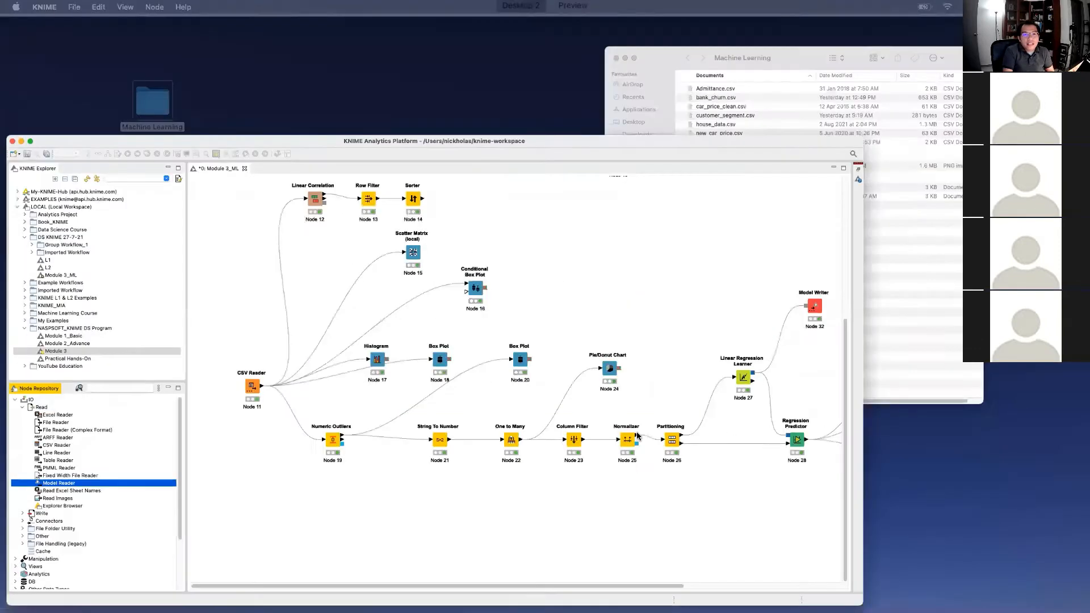
left_click(928, 227)
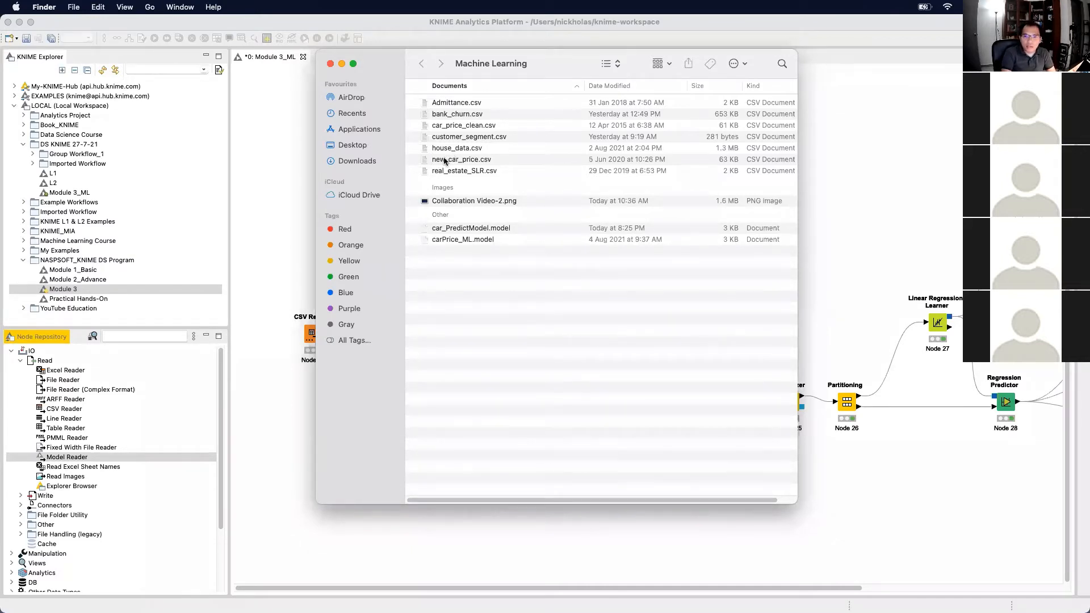
left_click(482, 162)
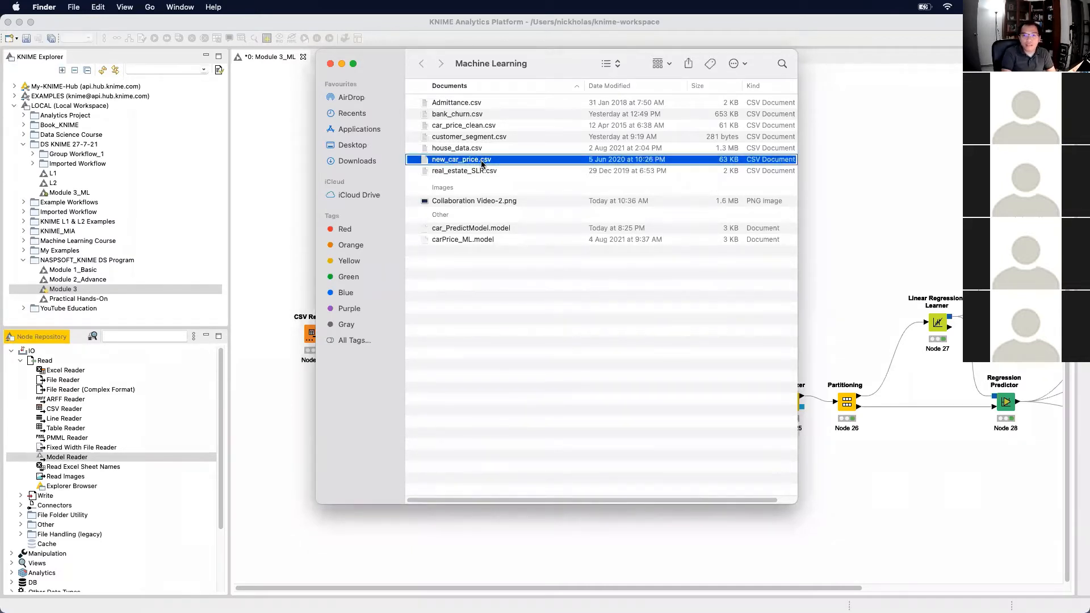
right_click(482, 162)
mouse_move(561, 179)
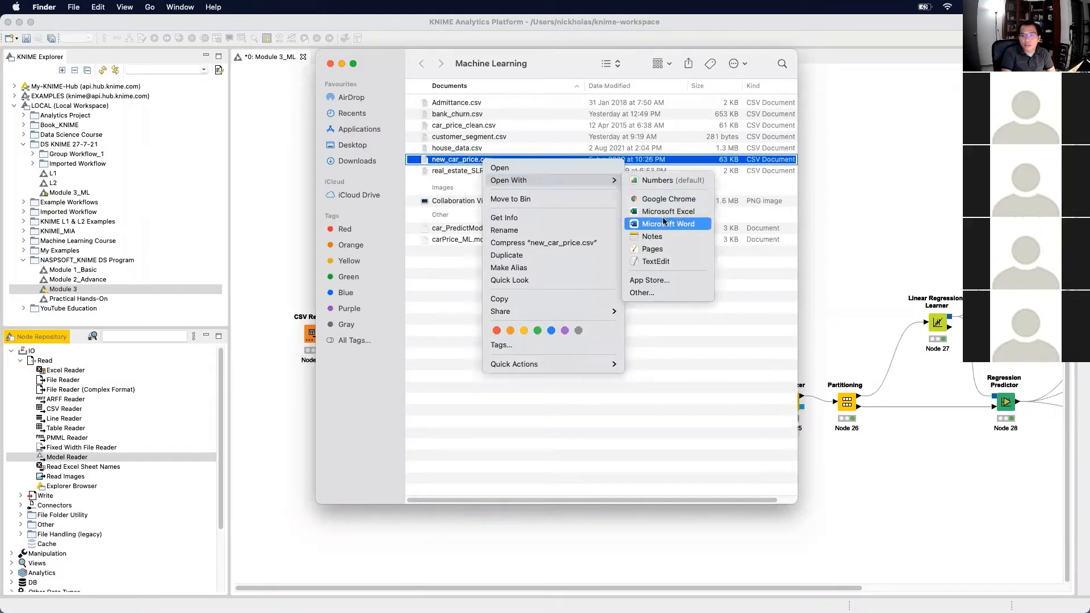
left_click(667, 214)
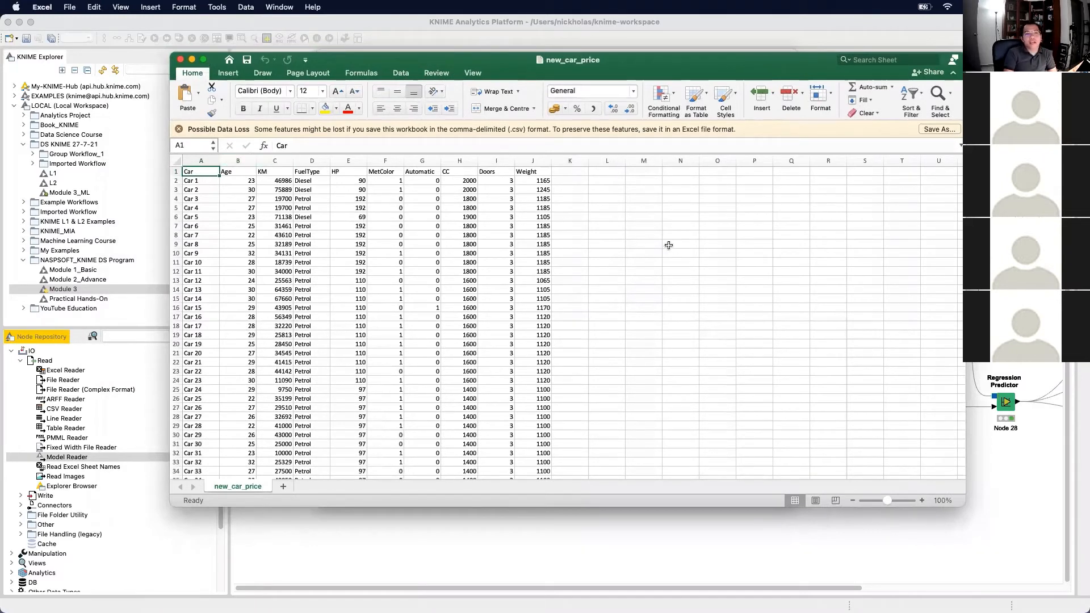
Examine the Car column, the feature columns Age to Weight and column K, close the workbook and return to KNIME
left_click(211, 162)
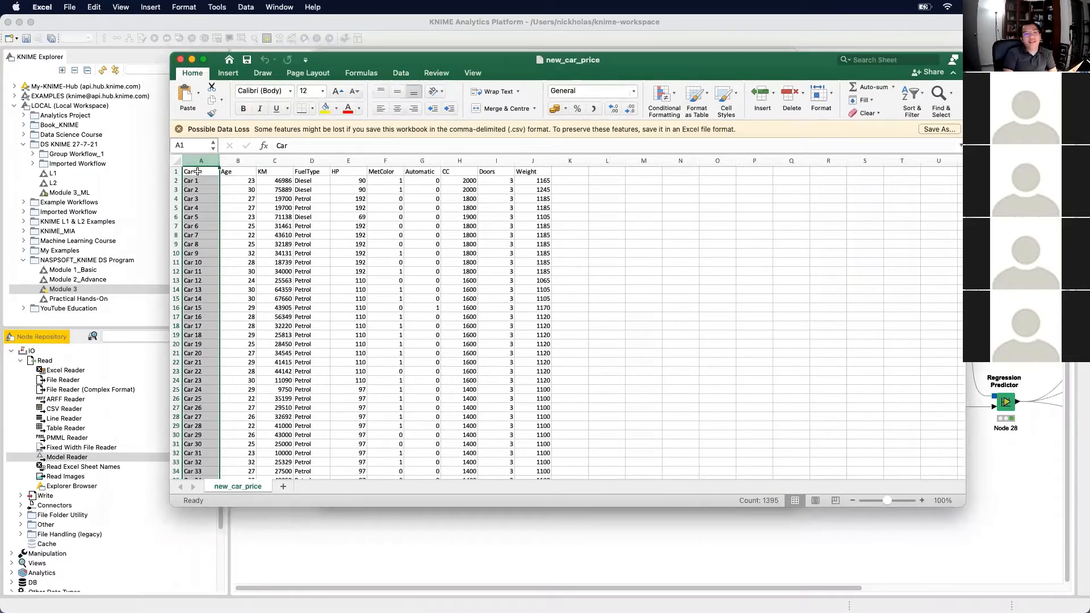
left_click(197, 170)
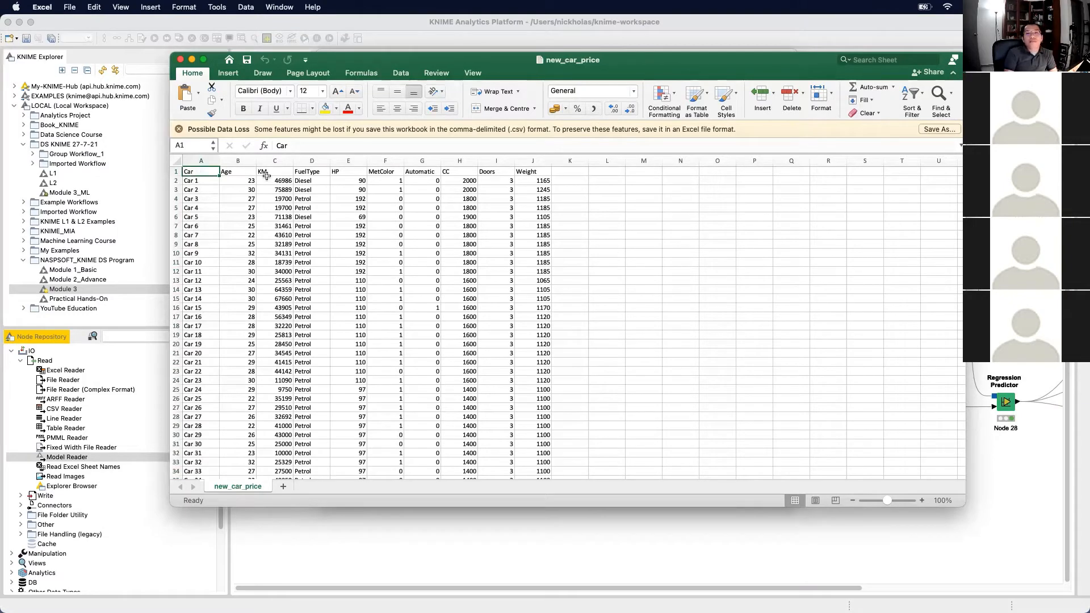
left_click_drag(238, 161, 554, 162)
left_click(569, 161)
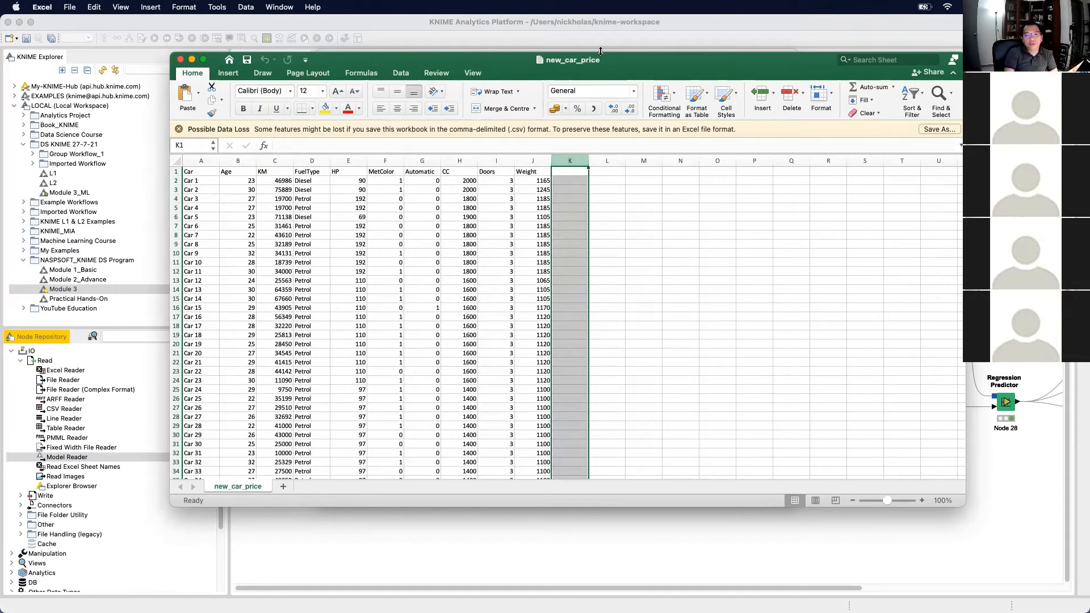
left_click(179, 60)
left_click(896, 122)
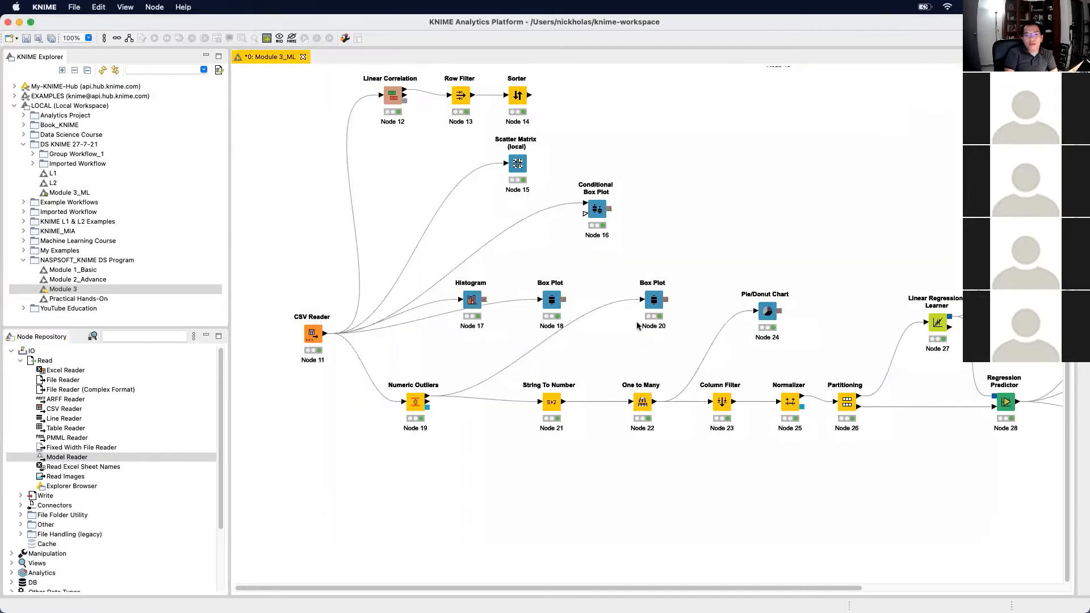
Duplicate the CSV Reader node and place the copy below the original workflow branch
left_click(306, 339)
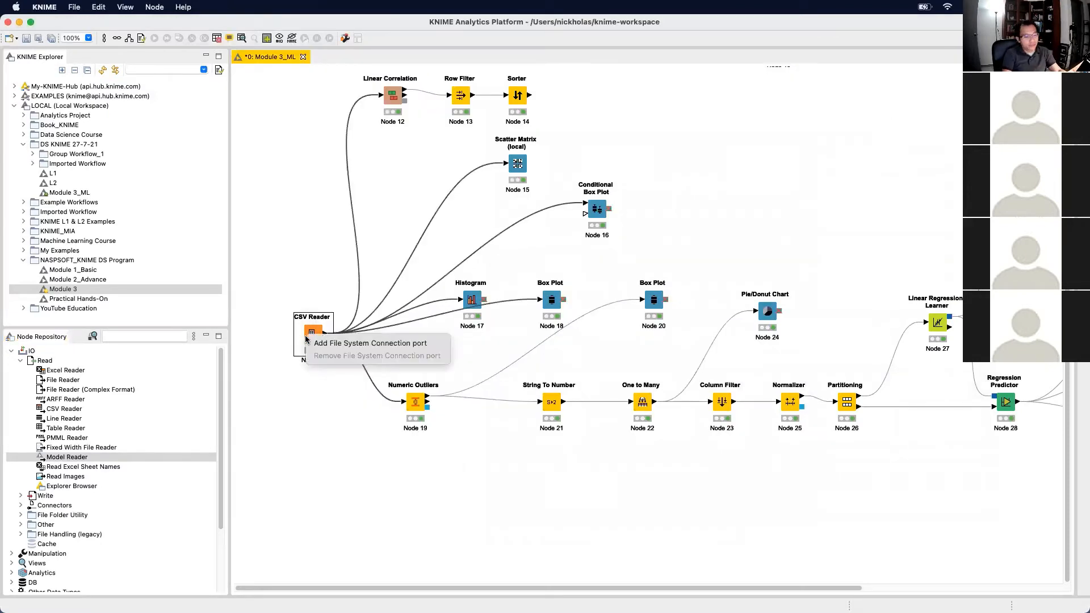
left_click(457, 468)
key("ctrl+c")
key("ctrl+v")
left_click_drag(374, 409, 306, 509)
scroll(412, 405, "down", 3)
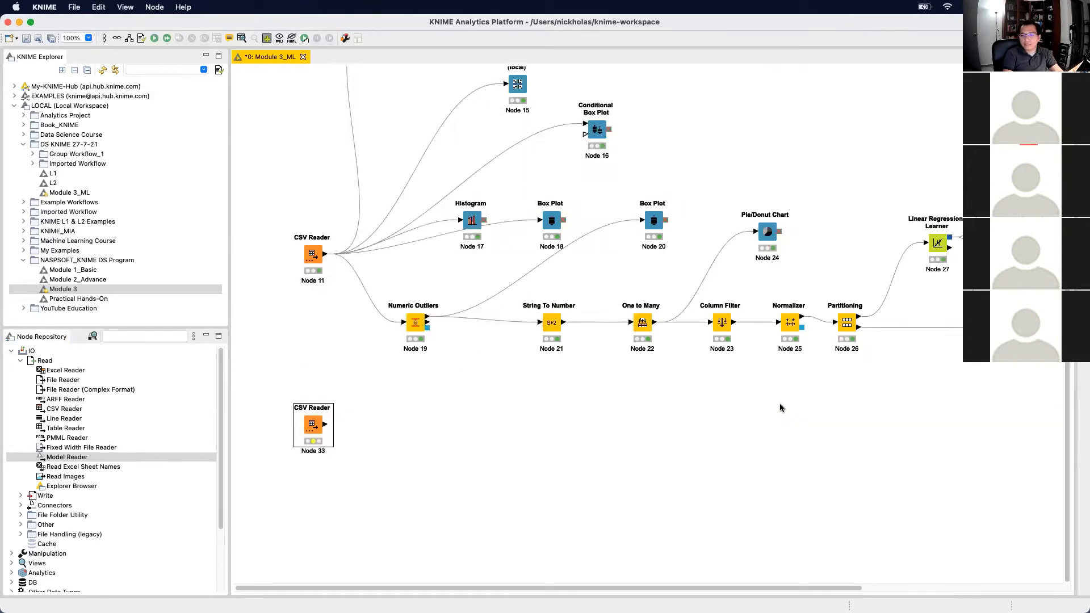
Preview new_car_price.csv in the copied CSV Reader's configuration, close the dialog and delete the copied node
double_click(313, 426)
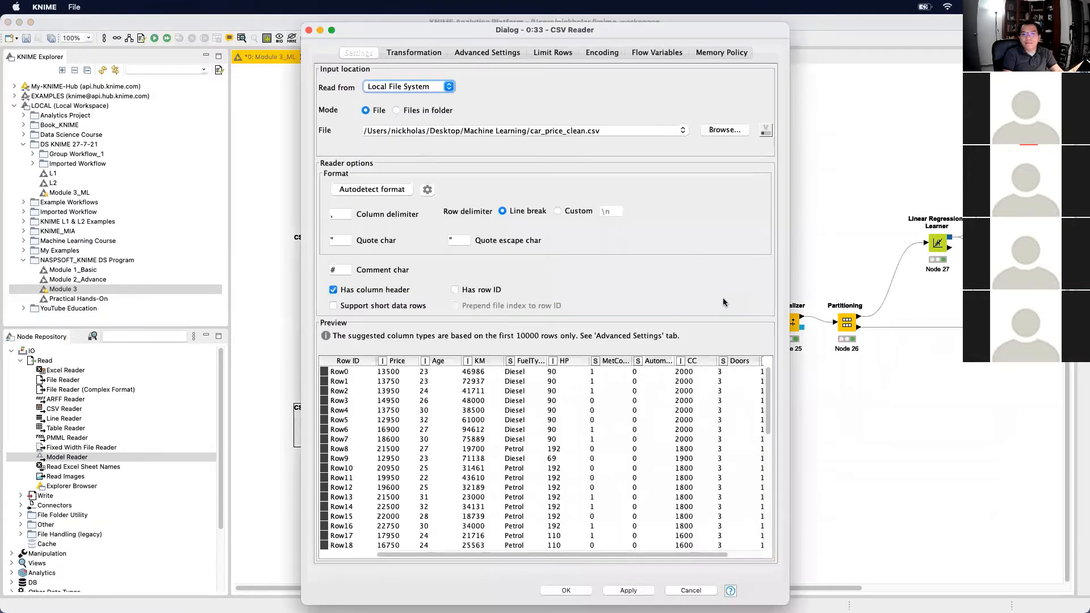
left_click(728, 130)
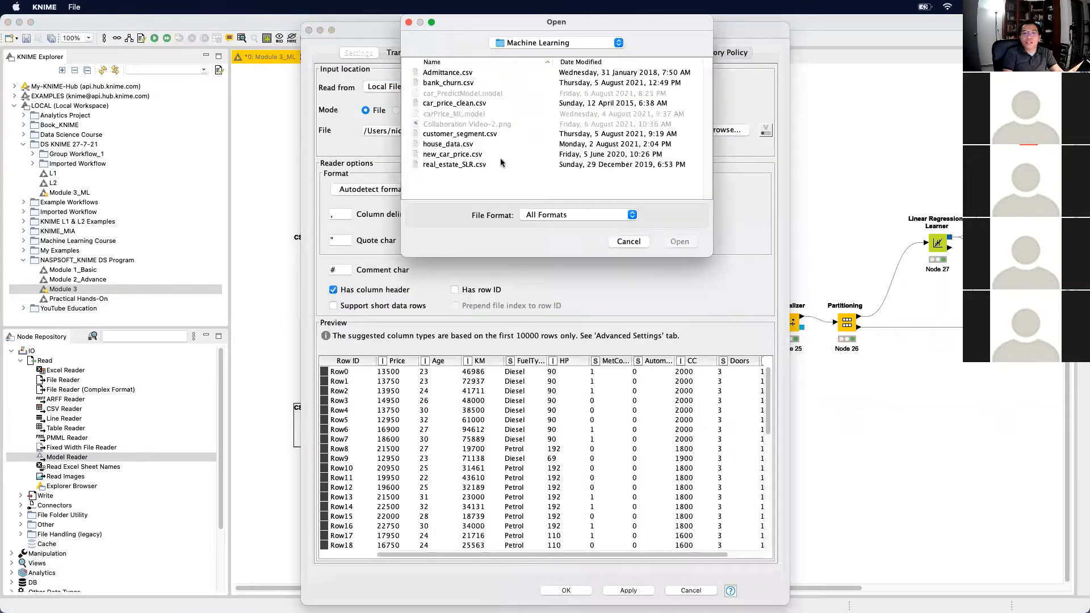
left_click(451, 154)
left_click(681, 242)
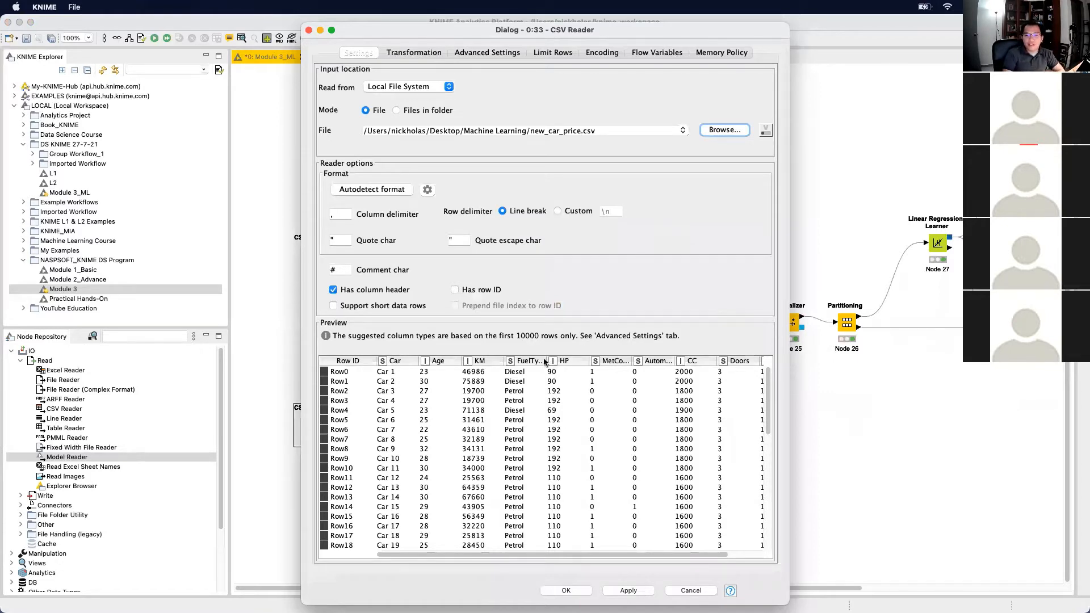
left_click_drag(547, 361, 560, 362)
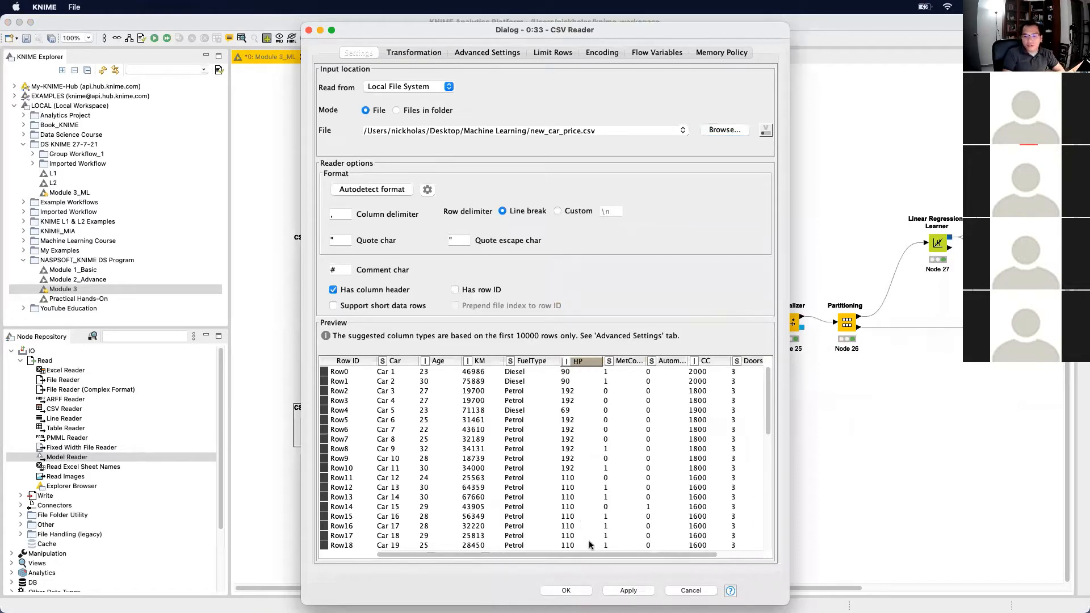
left_click_drag(590, 553, 442, 552)
left_click_drag(556, 560, 659, 559)
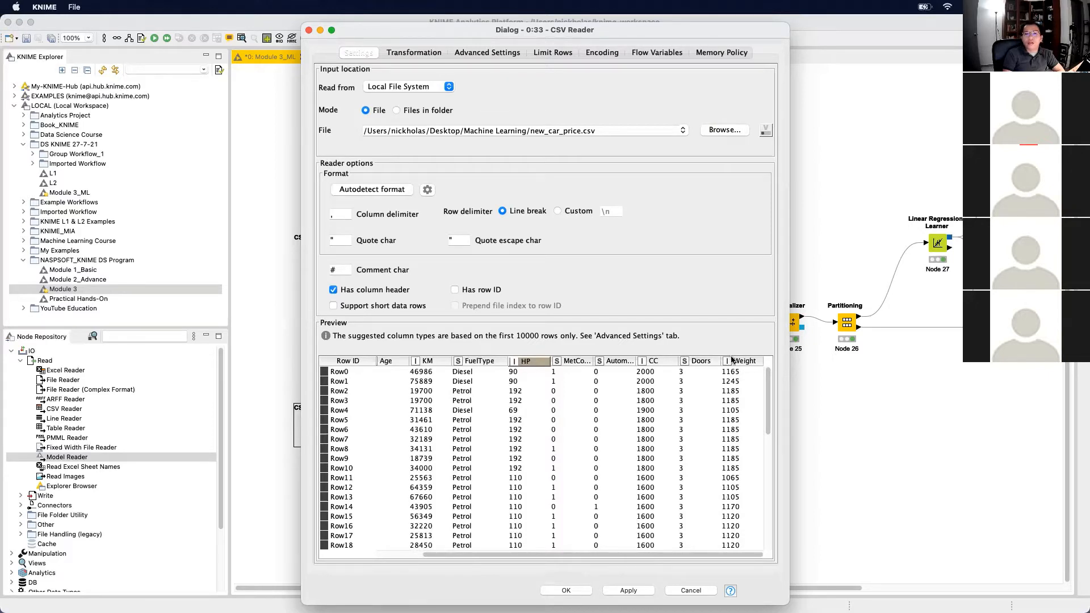
left_click(309, 33)
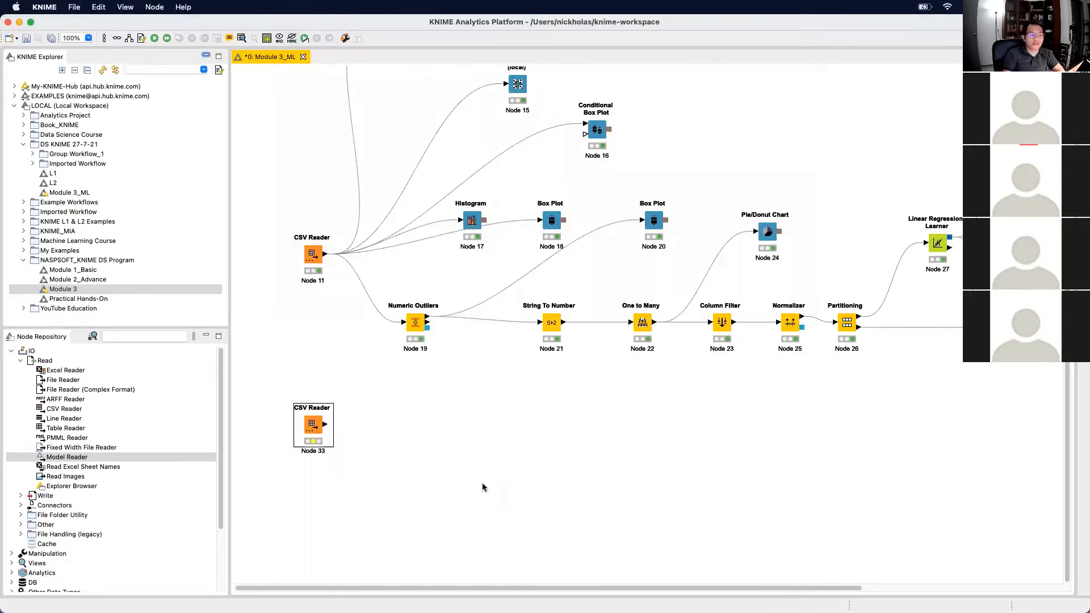
right_click(318, 425)
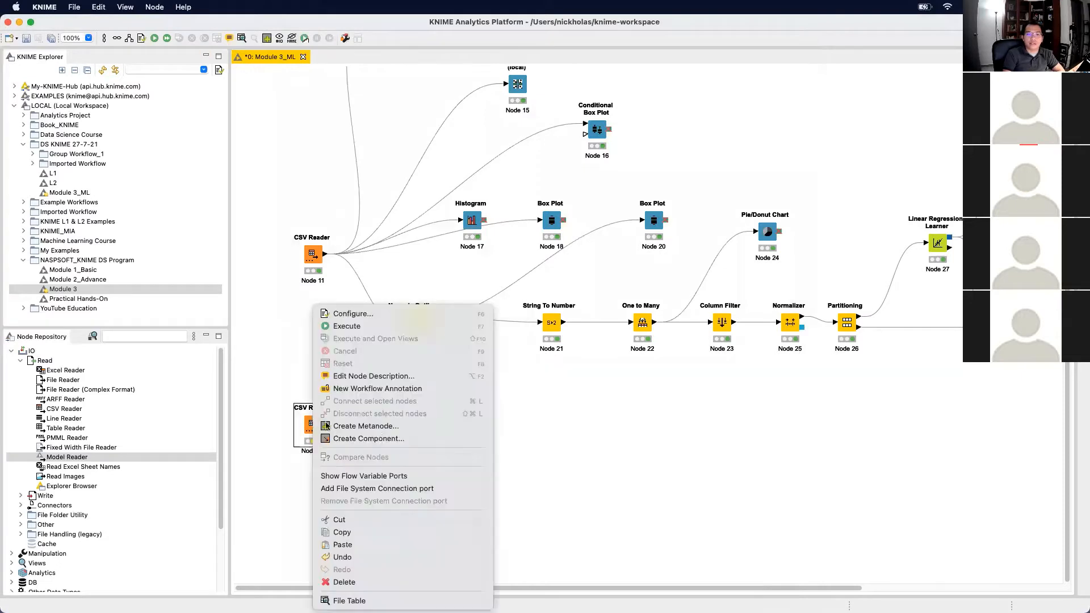
left_click(390, 581)
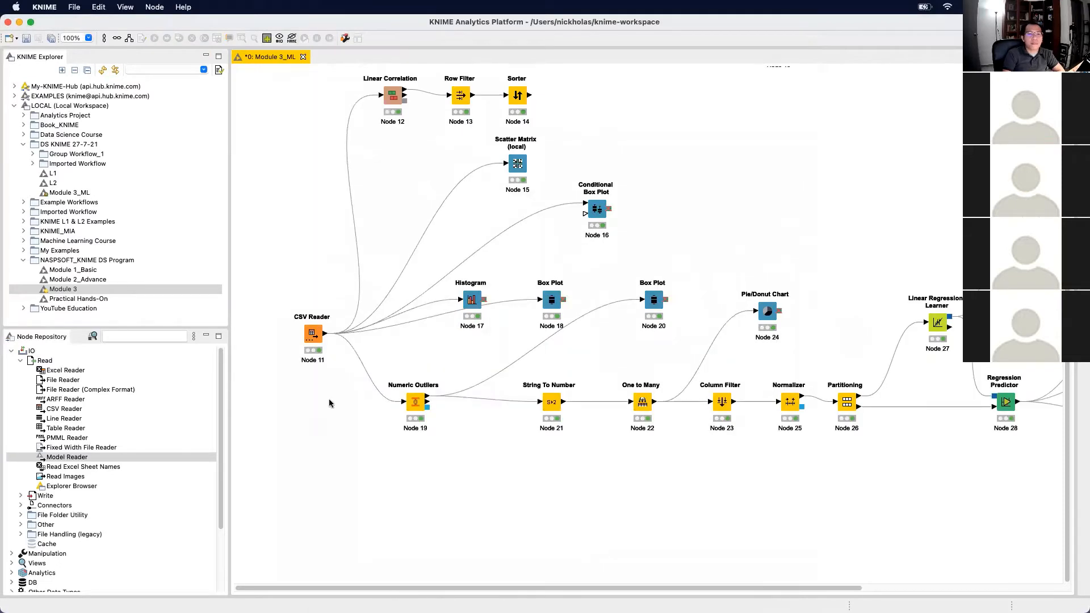
Search the node repository for csv and add a new CSV Reader below the existing workflow, lined up under the first reader
left_click(125, 339)
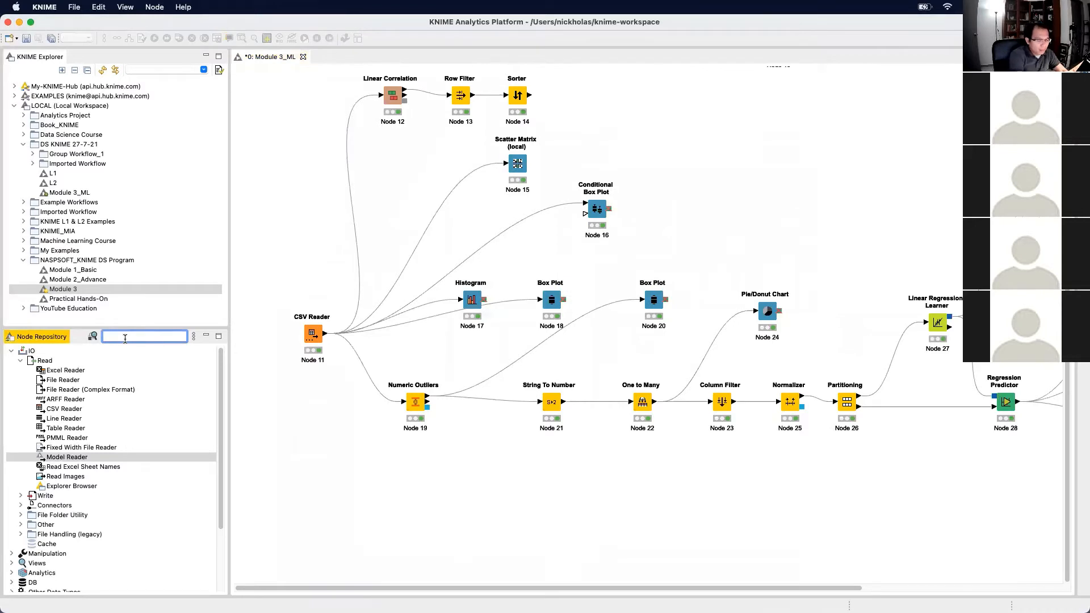
type("csv")
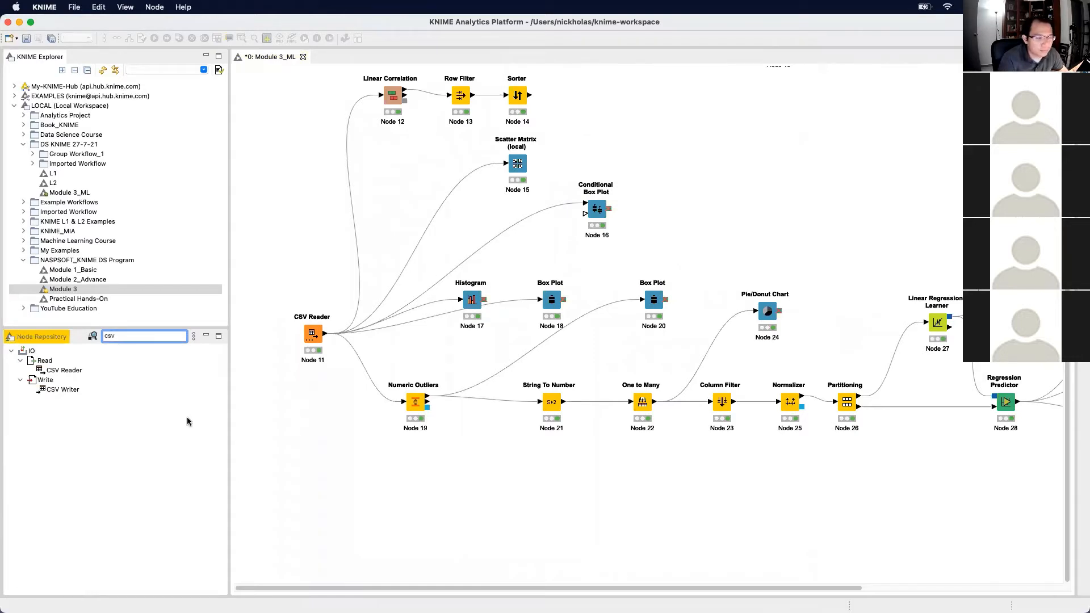
left_click(73, 390)
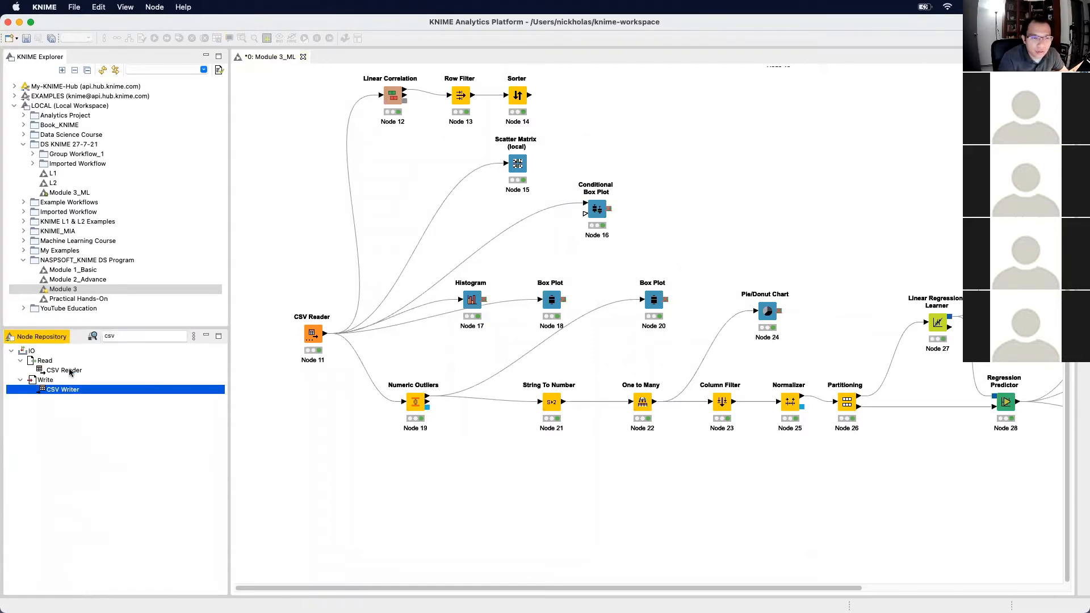
left_click_drag(70, 371, 322, 534)
scroll(418, 528, "down", 3)
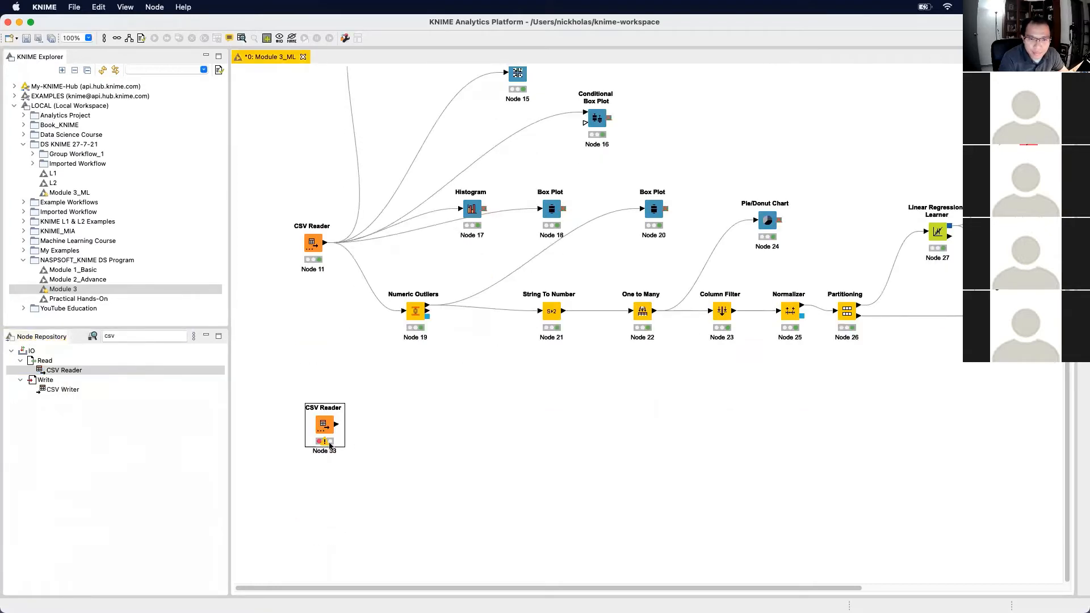
left_click_drag(321, 431, 311, 427)
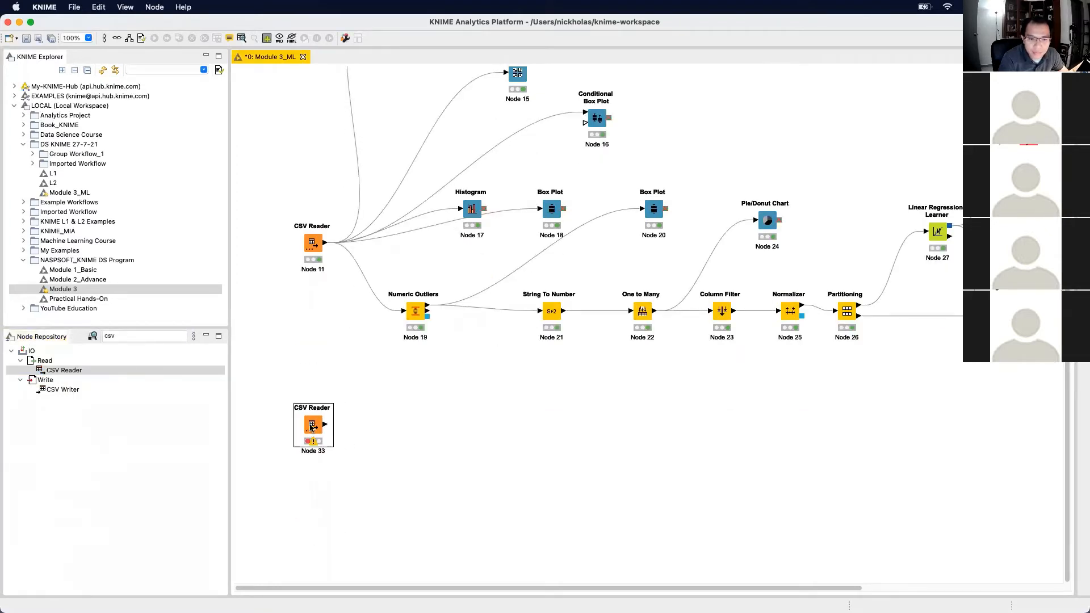
Configure the new CSV Reader to read new_car_price.csv from the Machine Learning folder on the desktop
double_click(311, 427)
left_click(740, 136)
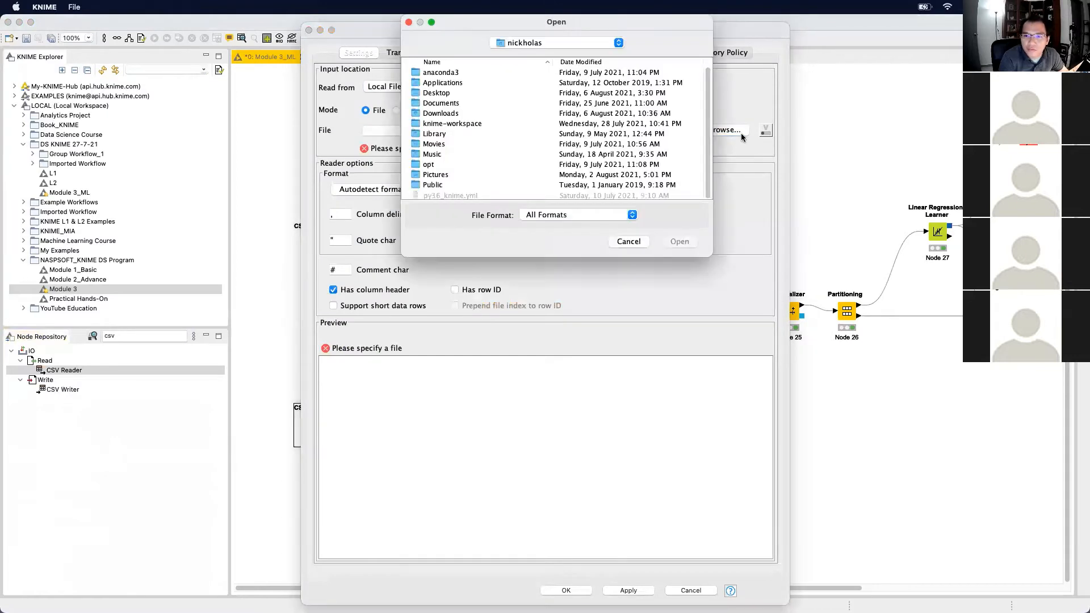
double_click(429, 93)
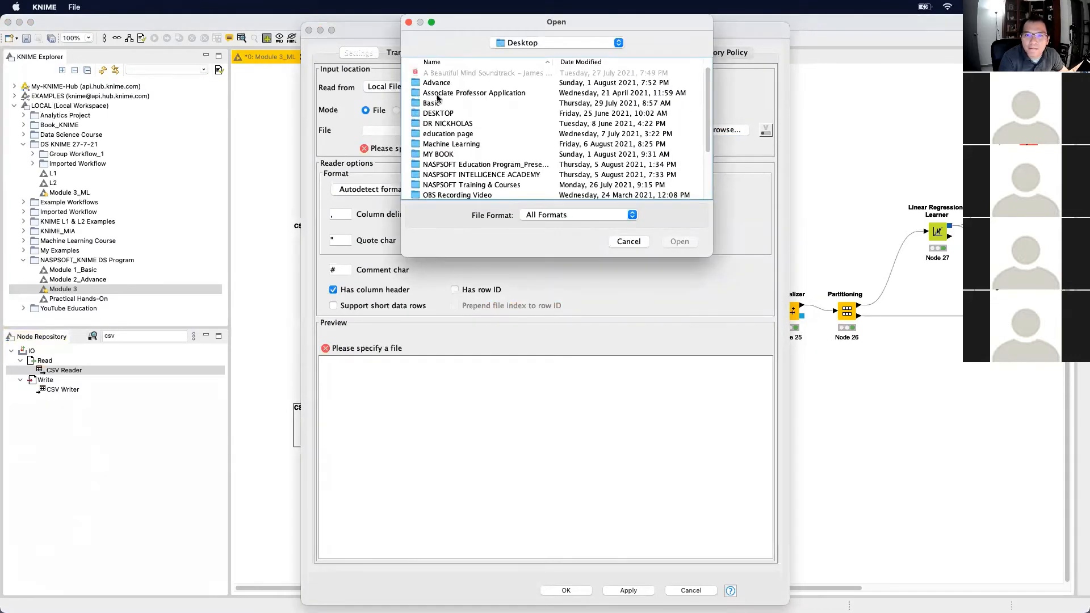
double_click(466, 144)
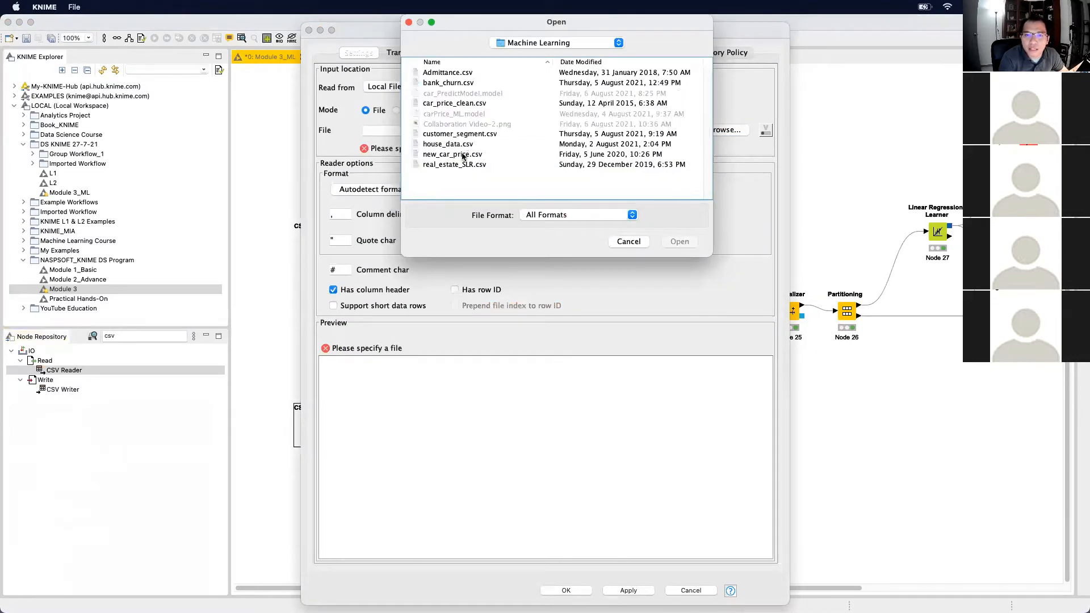
double_click(454, 154)
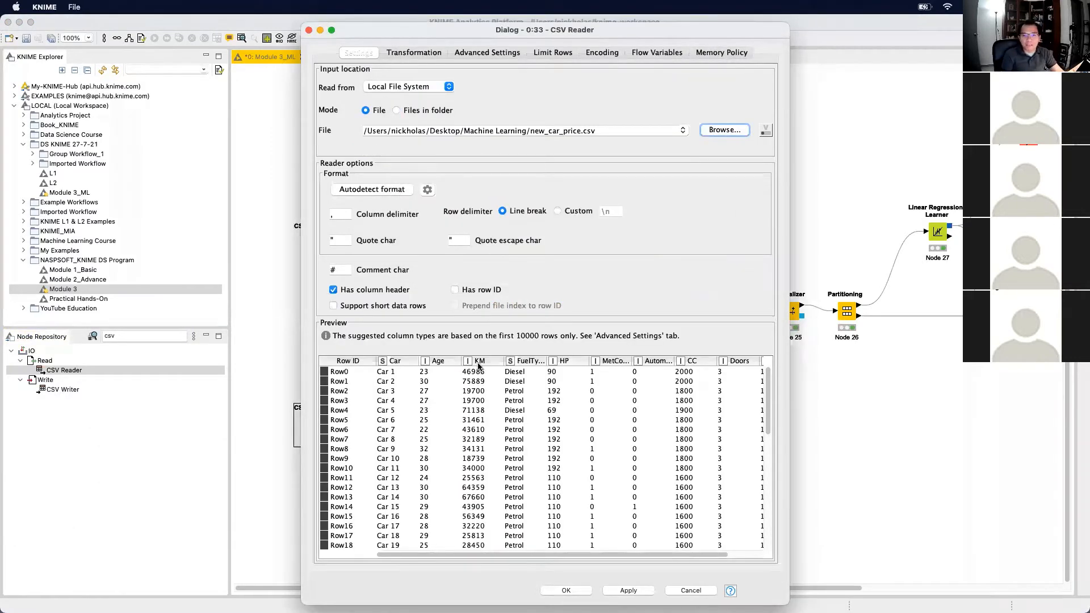
Widen the CSV Reader dialog to check every preview column and enable the Has row ID option
left_click_drag(543, 555, 730, 544)
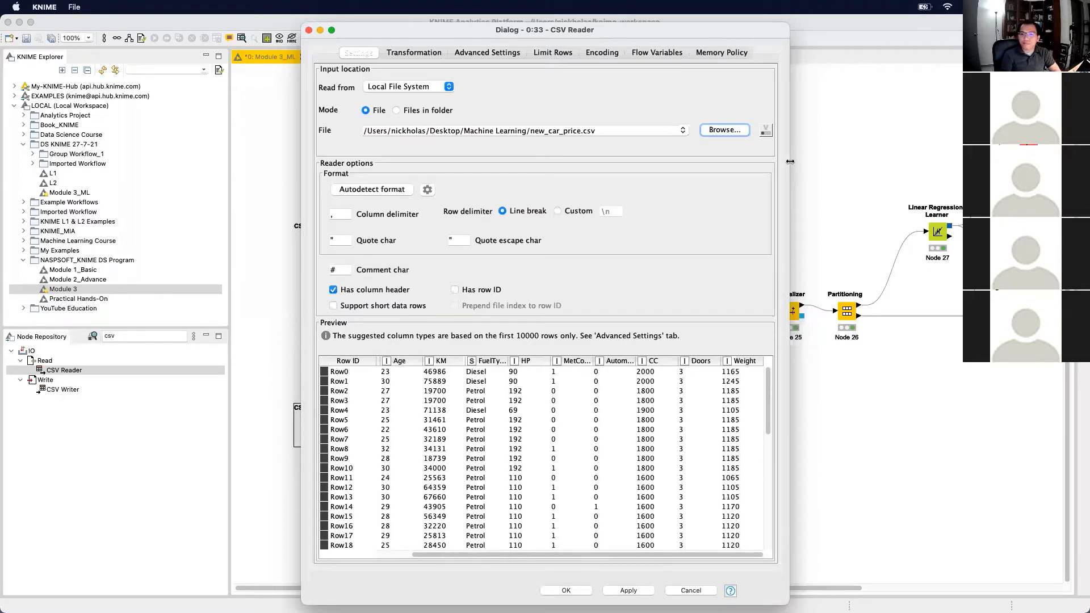
left_click_drag(789, 161, 966, 161)
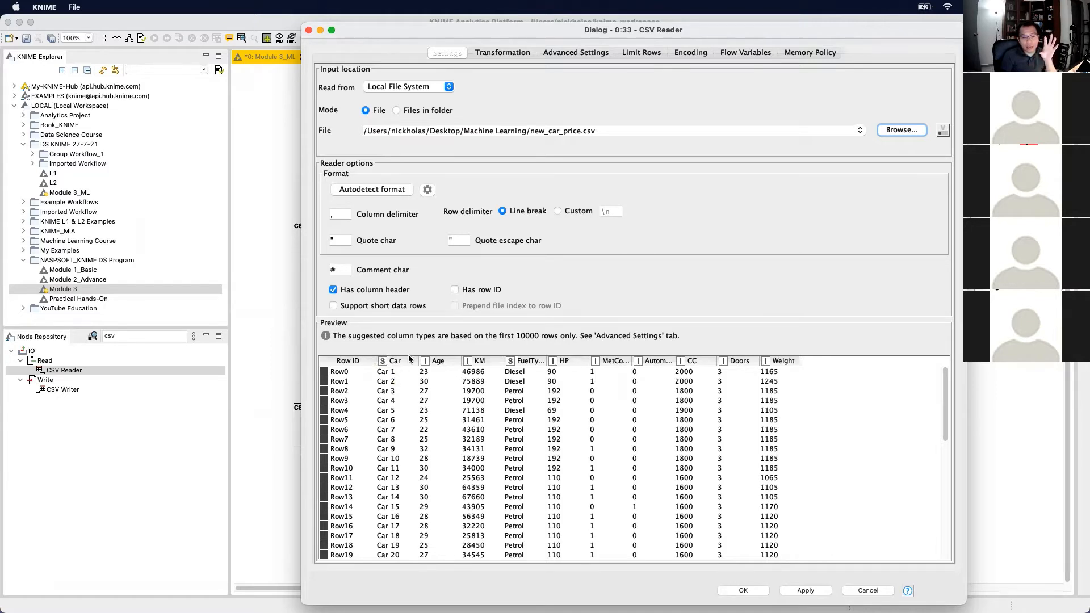
left_click(455, 290)
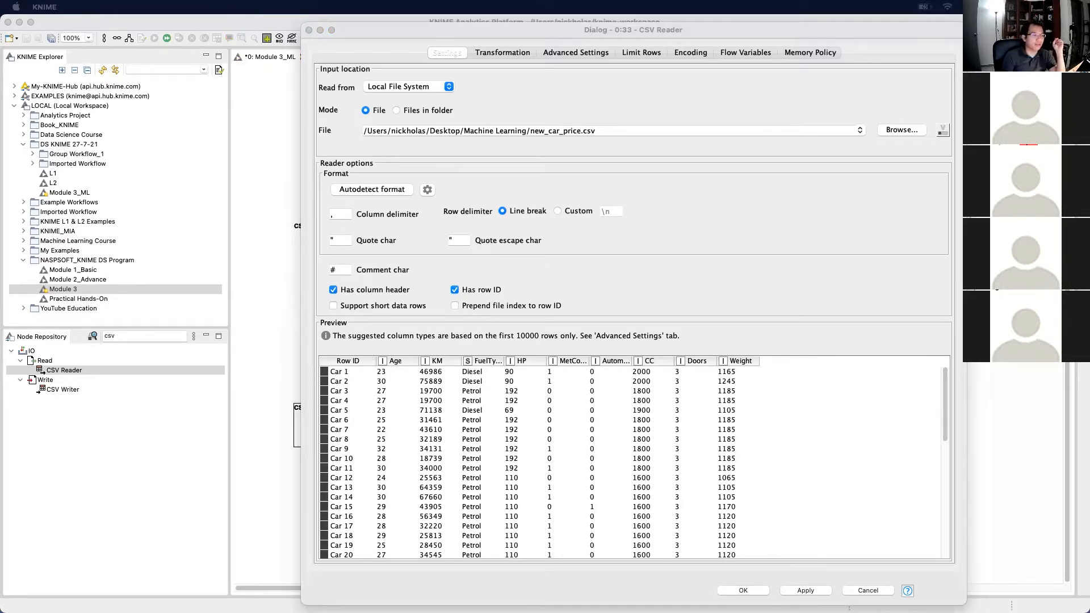
Apply the new CSV Reader's configuration, close its dialog and execute the node
left_click(805, 590)
left_click(743, 590)
right_click(314, 434)
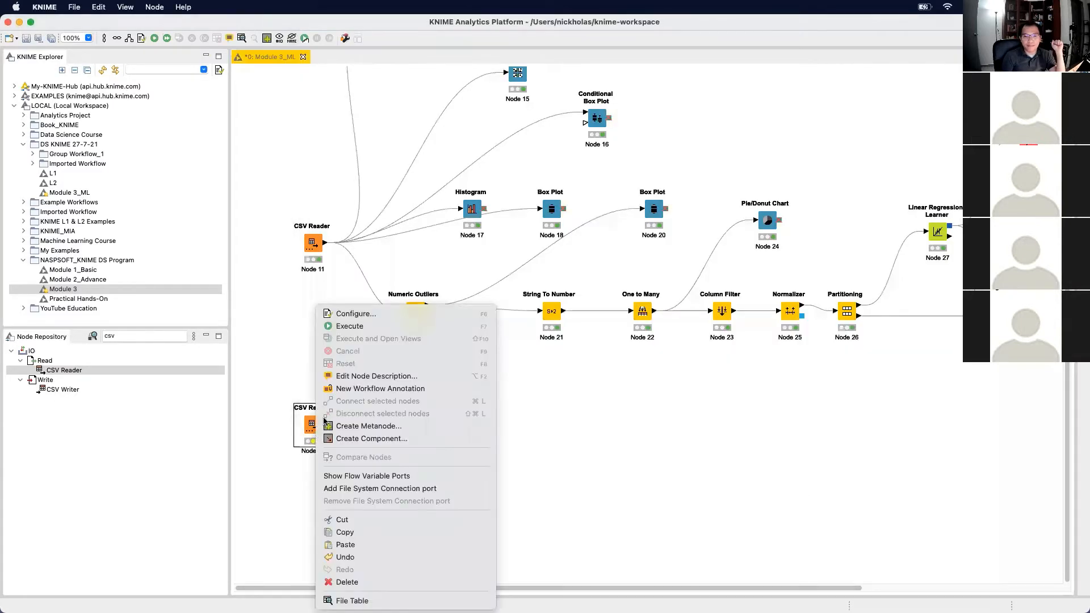
left_click(365, 325)
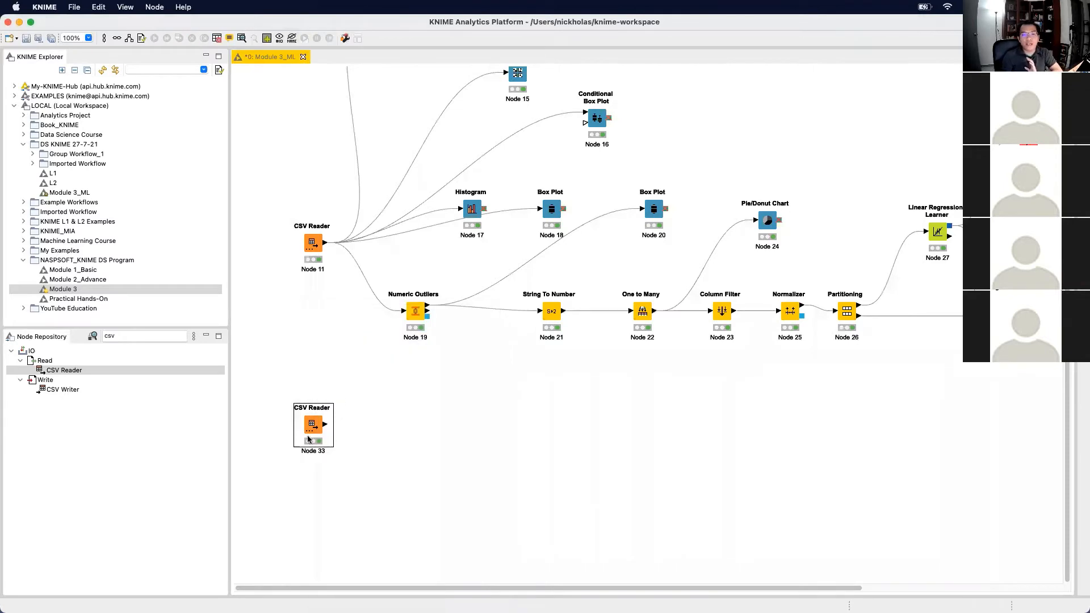
Examine the new CSV Reader's output table, checking its row IDs and columns including the fuel type
right_click(313, 427)
left_click(405, 600)
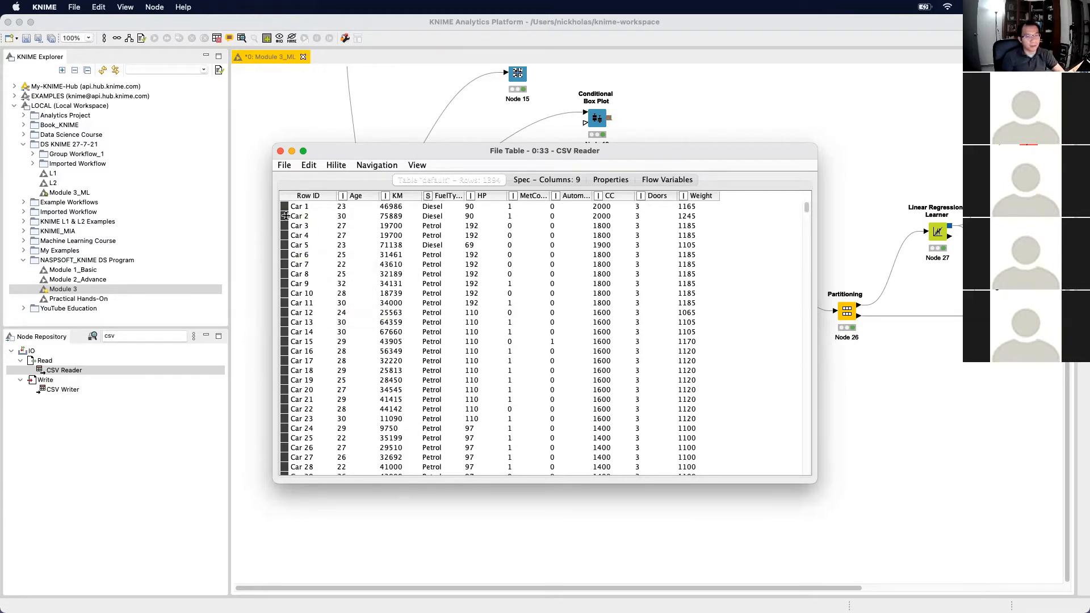
left_click(281, 151)
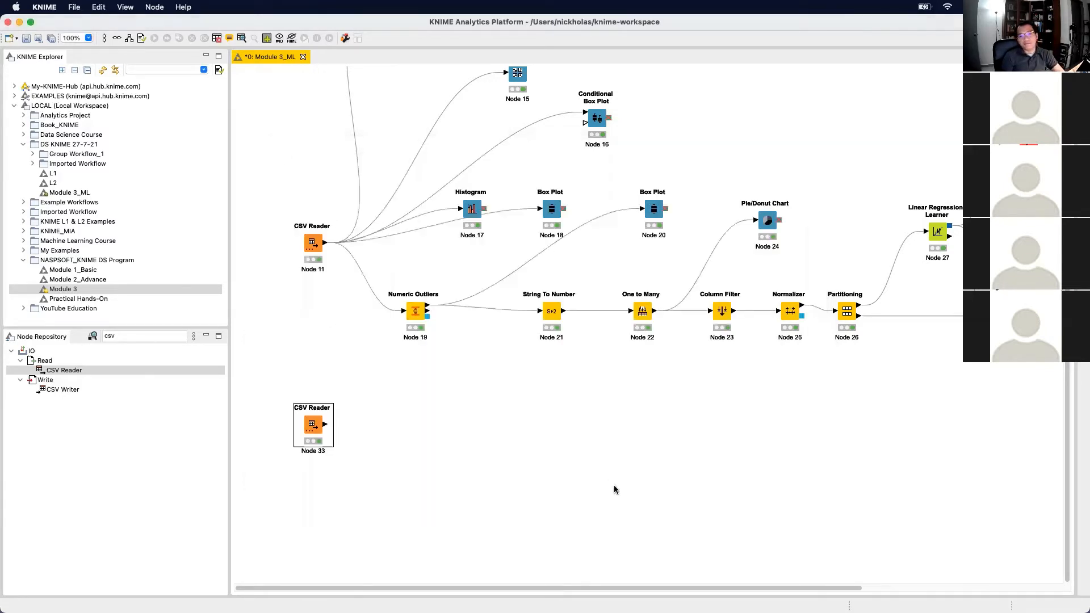
right_click(318, 427)
left_click(355, 600)
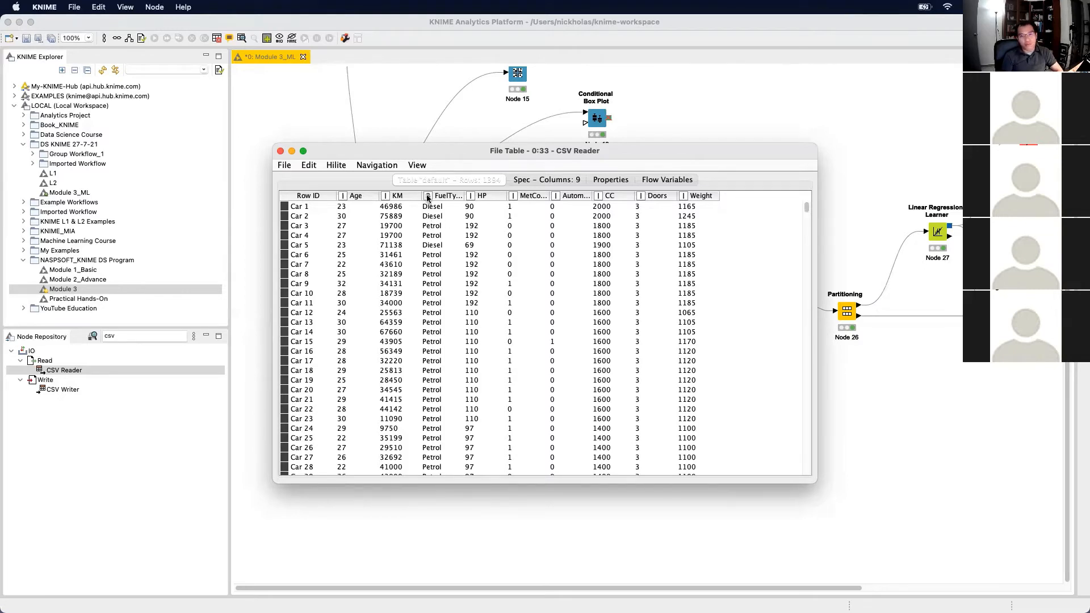
left_click(280, 152)
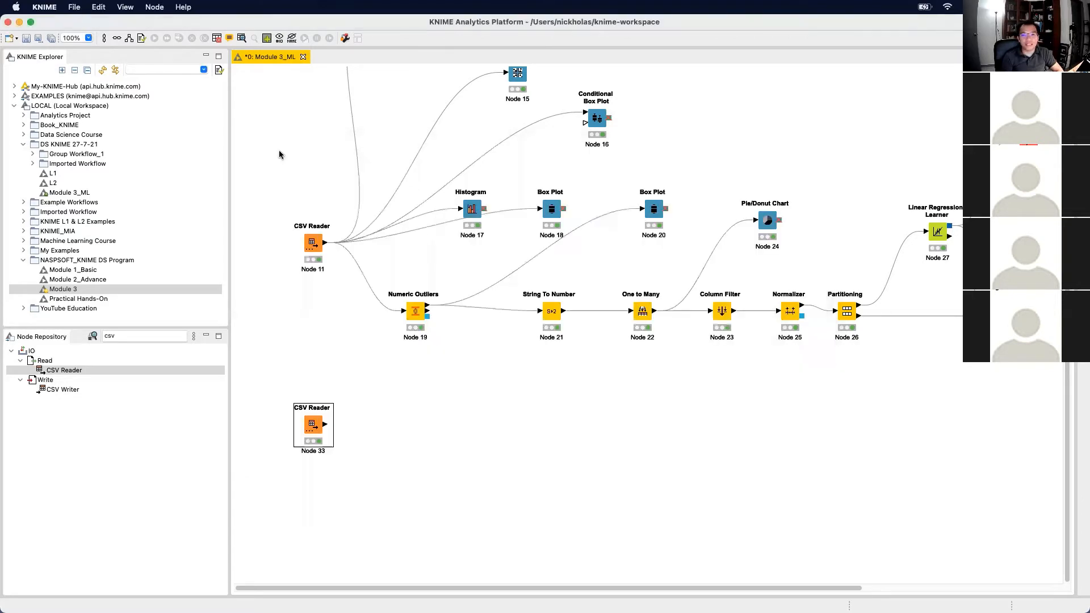
Duplicate the One to Many, Column Filter and Normalizer nodes together and place the copies beside the new CSV Reader
left_click(645, 316)
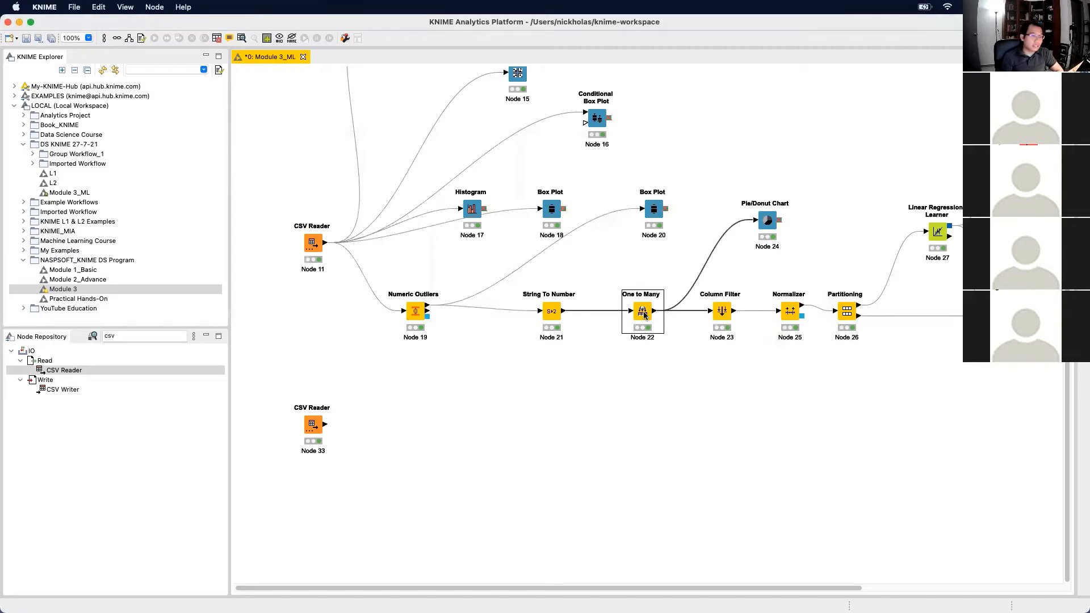
left_click_drag(796, 394, 654, 305)
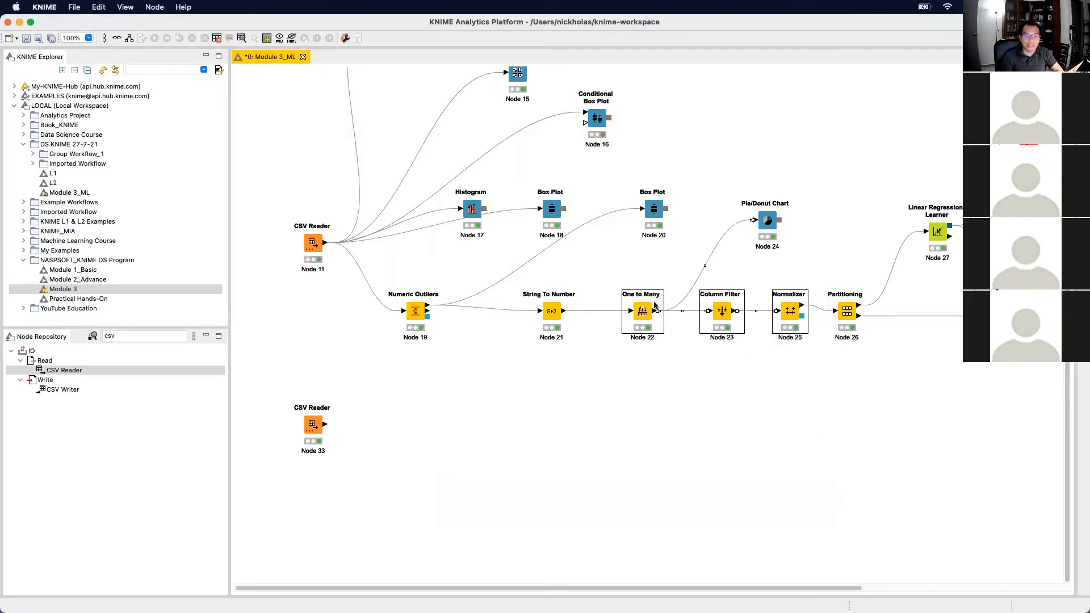
left_click(726, 368)
left_click(644, 315)
left_click(713, 319)
left_click(776, 320)
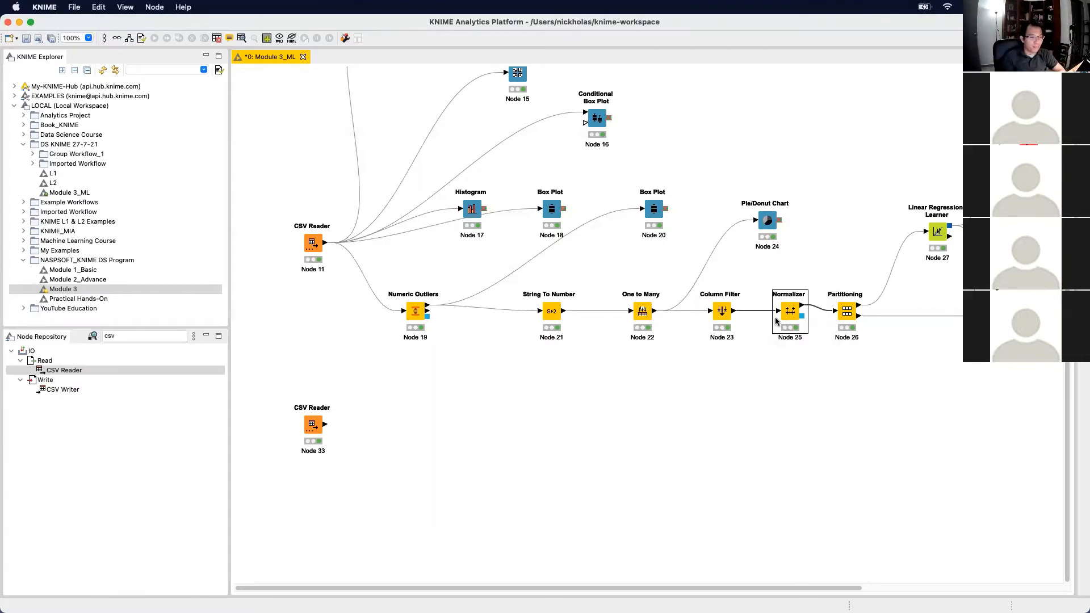
left_click(812, 390)
left_click_drag(806, 391, 615, 322)
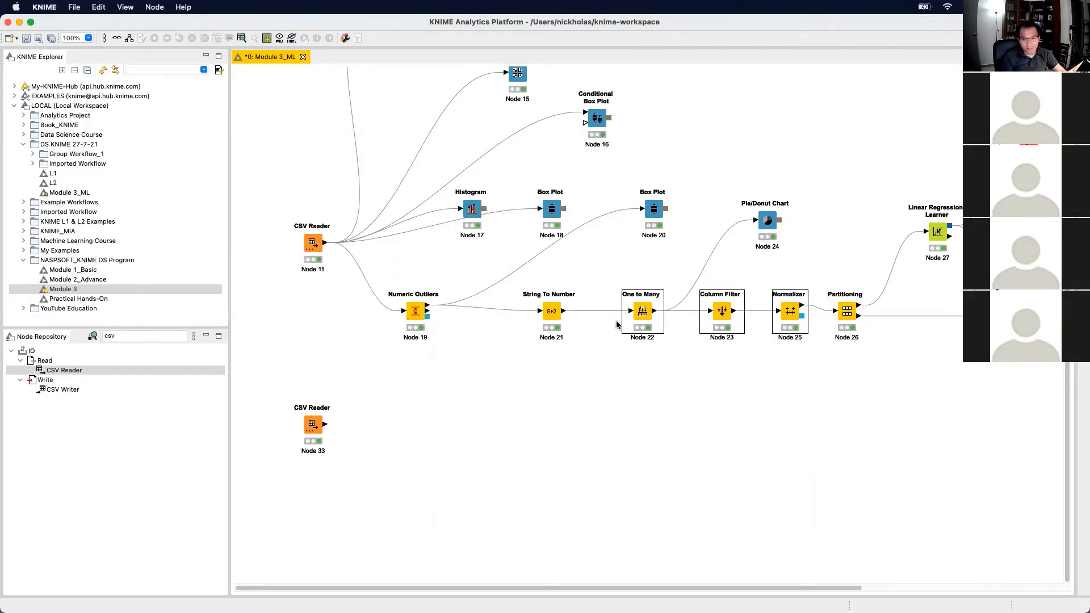
key("ctrl+c")
key("ctrl+v")
left_click_drag(719, 388, 424, 434)
Connect the new CSV Reader to the copied One to Many node and execute the chain through the copied Normalizer
left_click_drag(311, 422, 405, 425)
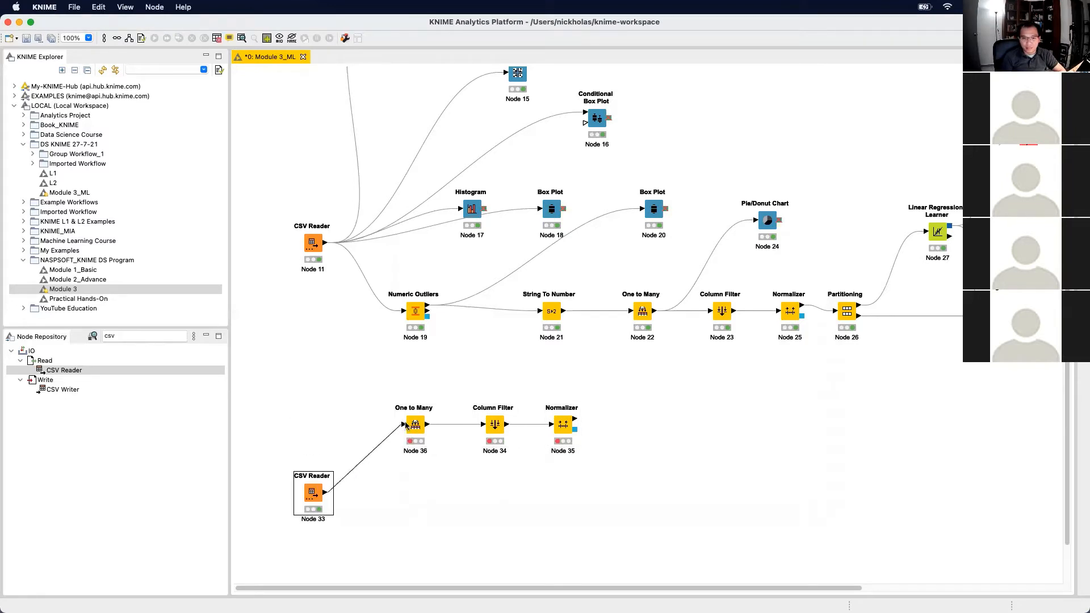
right_click(565, 426)
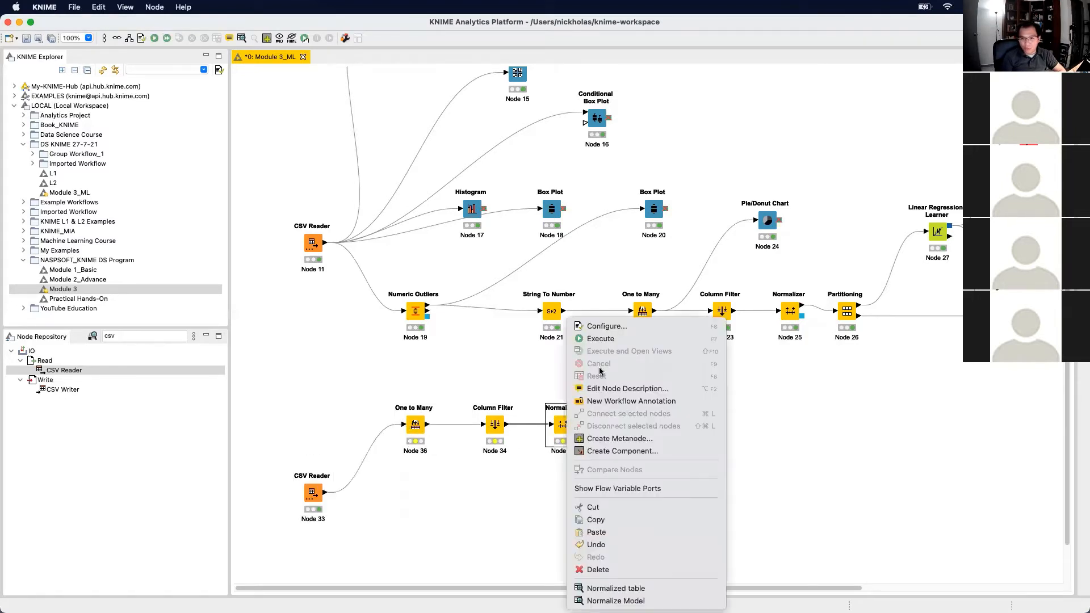
left_click(610, 338)
Compare the normalized tables of the copied and original Normalizer nodes side by side
right_click(564, 426)
left_click(682, 593)
left_click_drag(818, 266, 632, 263)
left_click_drag(600, 151, 477, 129)
right_click(788, 314)
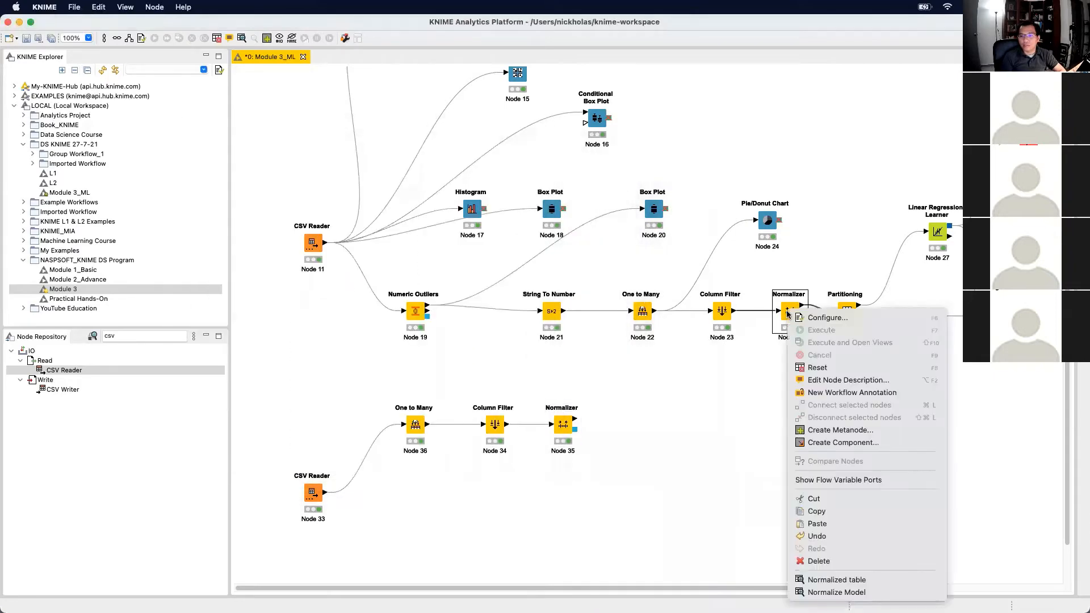
left_click(856, 578)
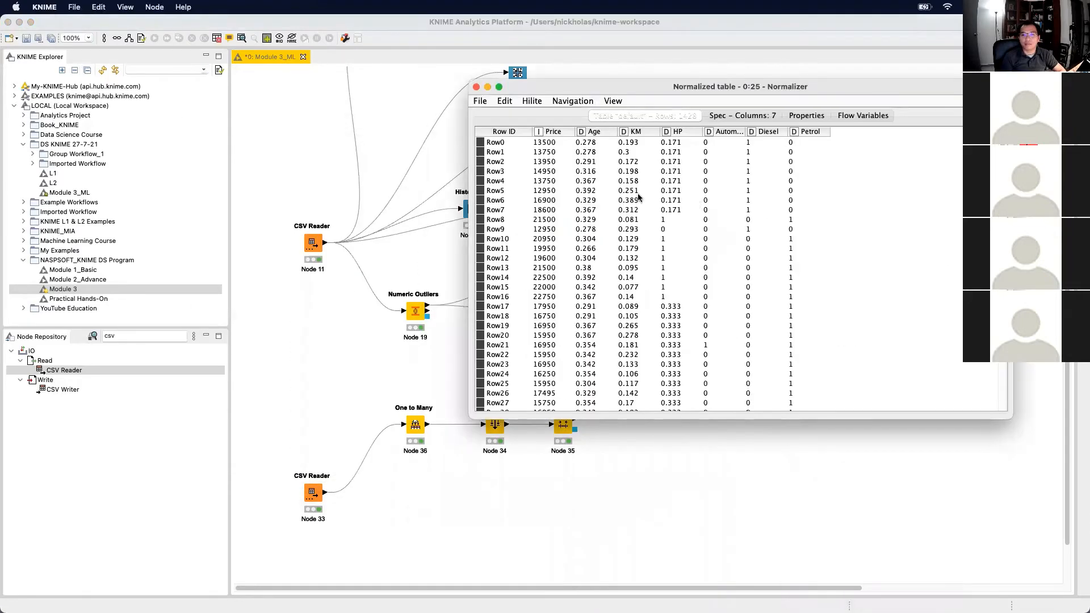
key("ctrl+Up")
left_click(151, 377)
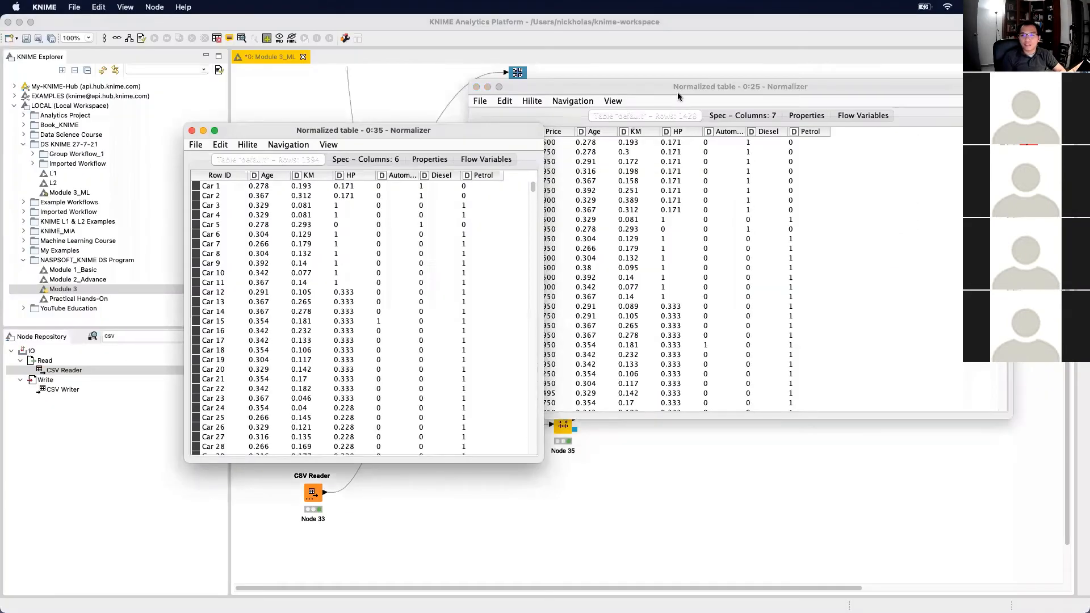
left_click_drag(649, 91, 743, 125)
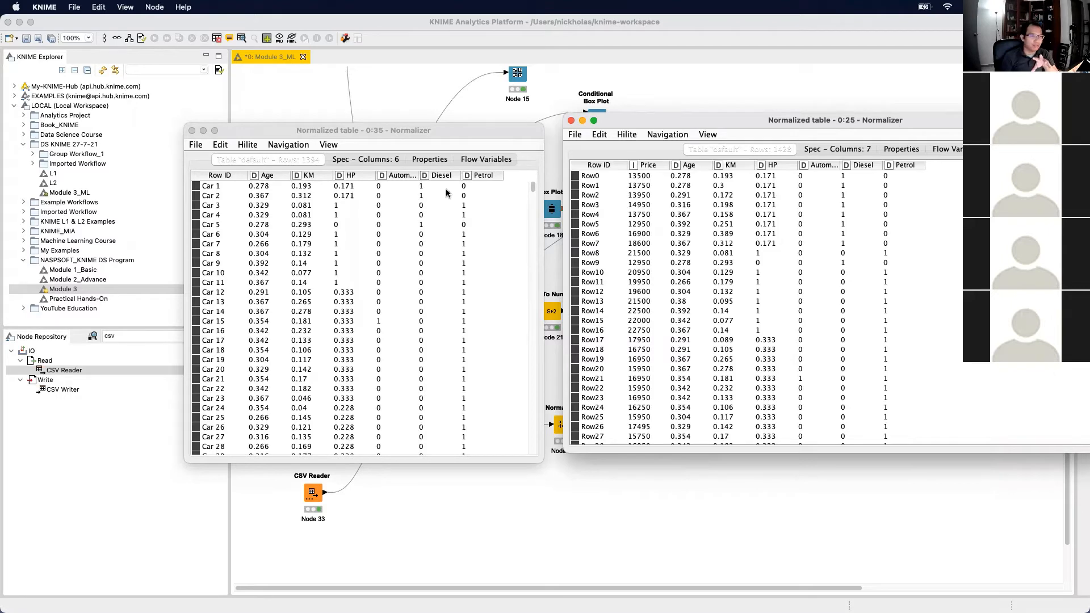
left_click(571, 121)
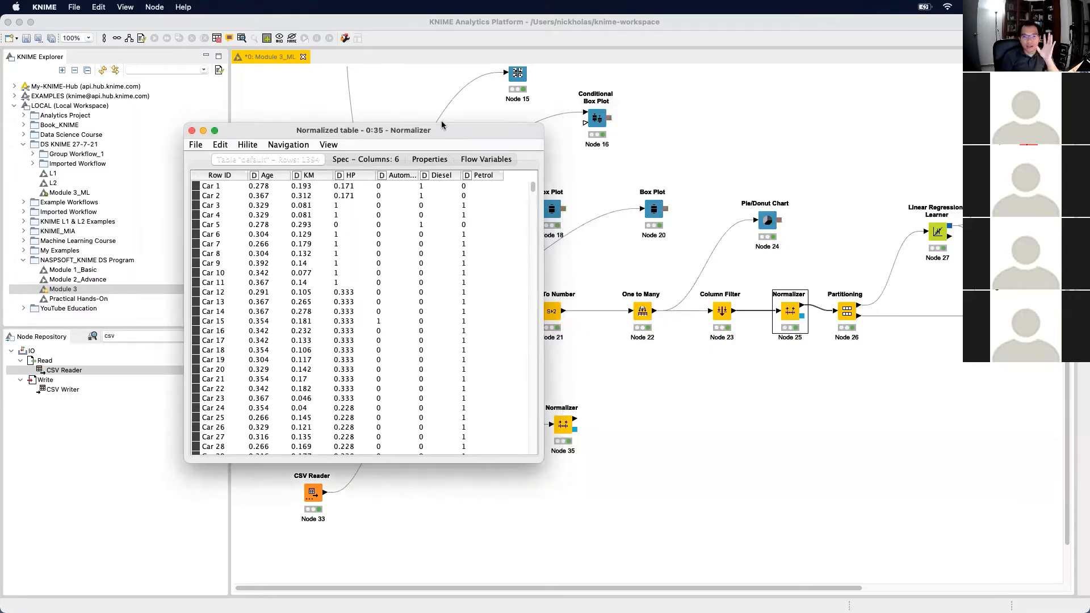
left_click_drag(441, 127, 349, 69)
Move the whole new branch, from CSV Reader to Normalizer, slightly lower on the canvas
left_click(675, 398)
left_click_drag(649, 508, 301, 398)
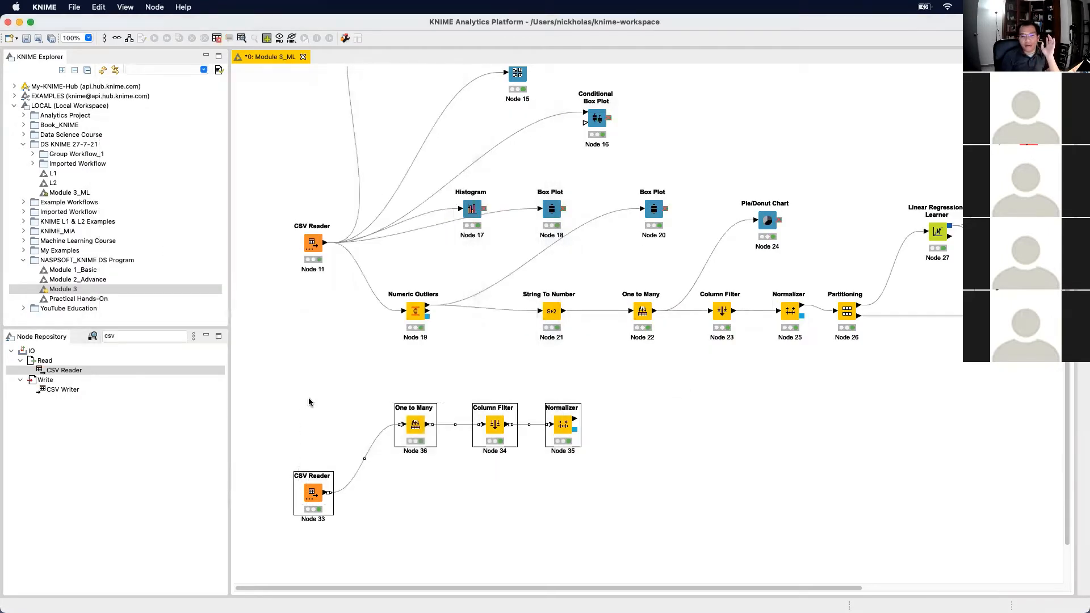
left_click_drag(564, 457, 565, 479)
left_click(766, 419)
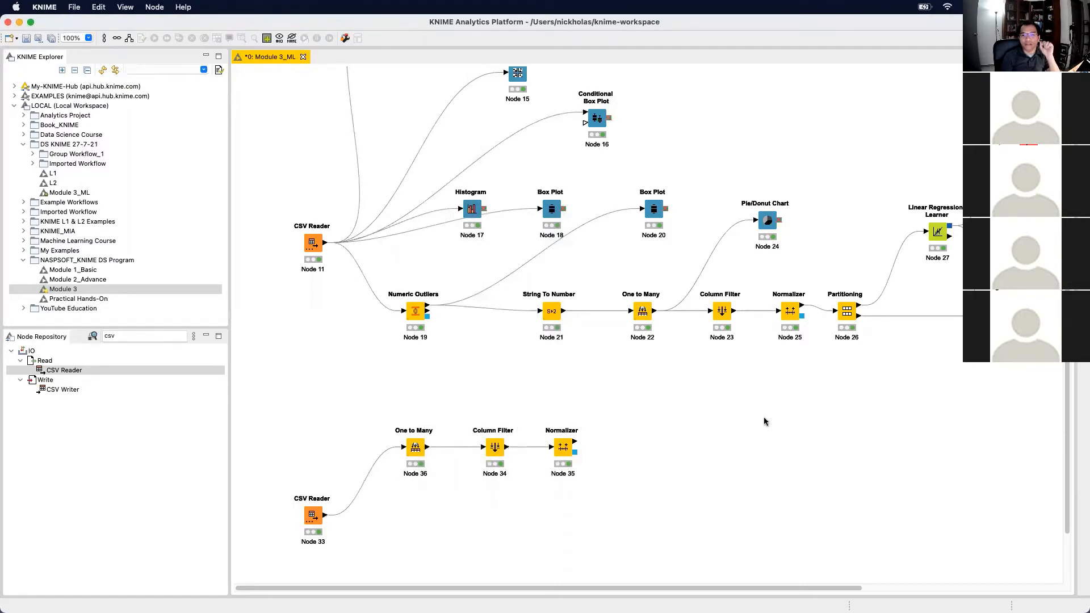
left_click(849, 314)
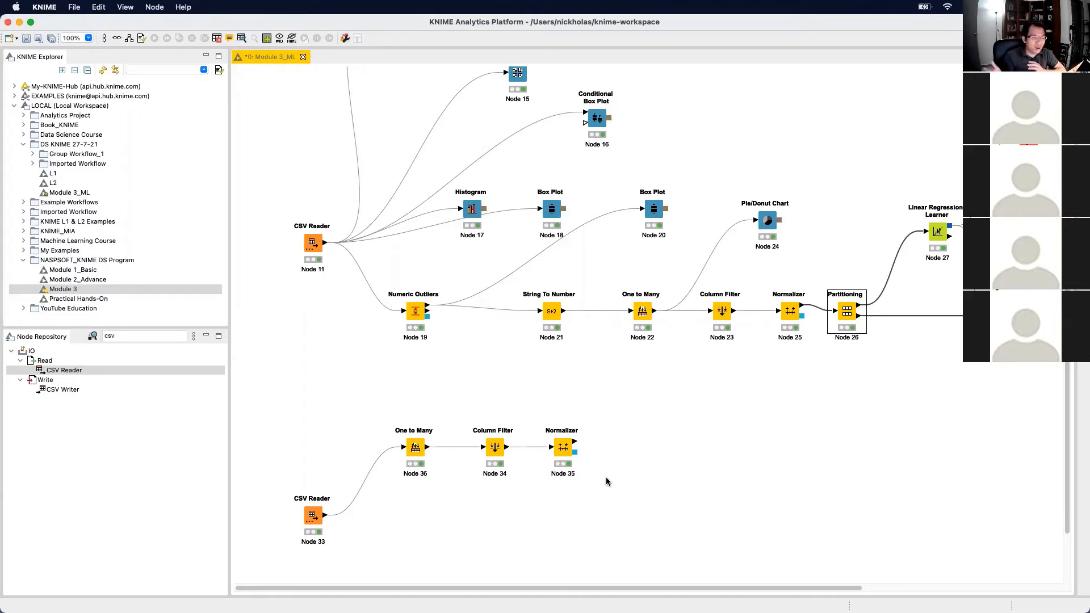
left_click(824, 452)
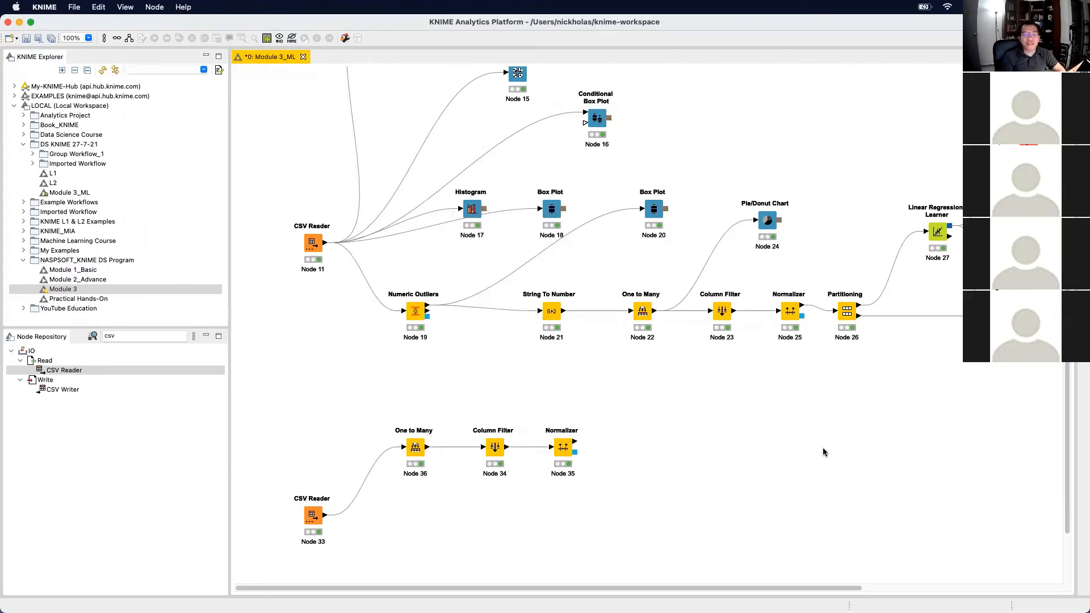
Place a copy of the Regression Predictor after the copied Normalizer, align it and feed the normalized table into its data input
left_click(1006, 311)
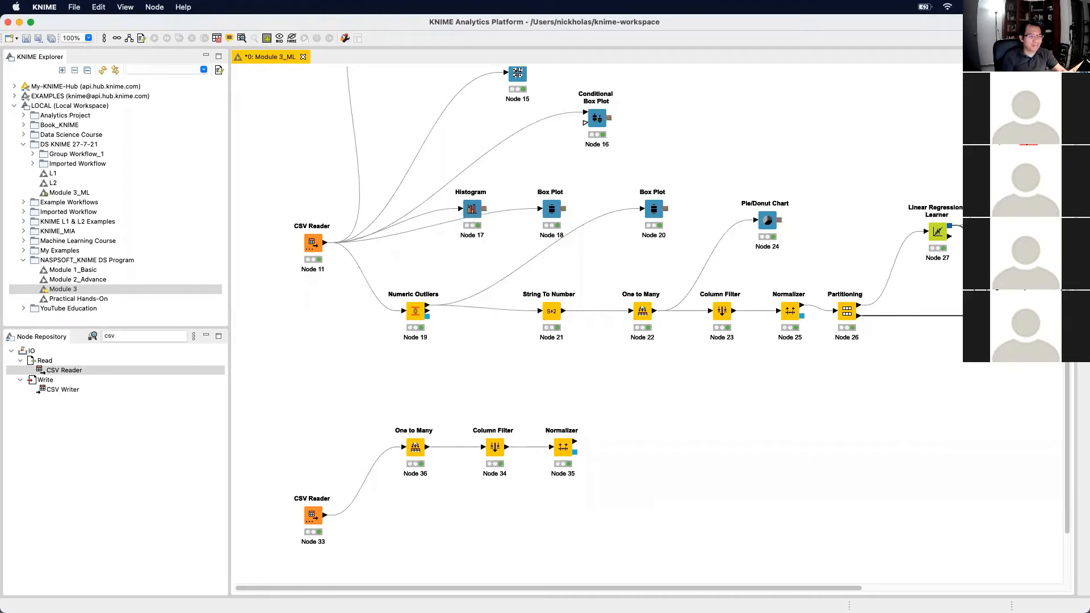
scroll(647, 312, "right", 2)
left_click_drag(1043, 387, 601, 456)
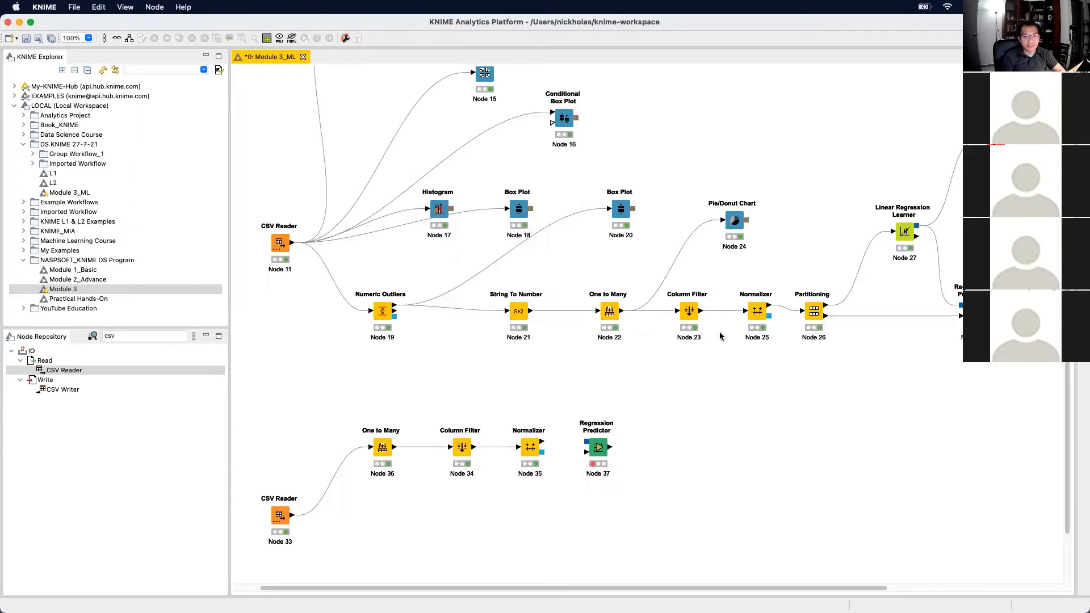
left_click_drag(559, 513, 590, 551)
left_click_drag(599, 452, 644, 451)
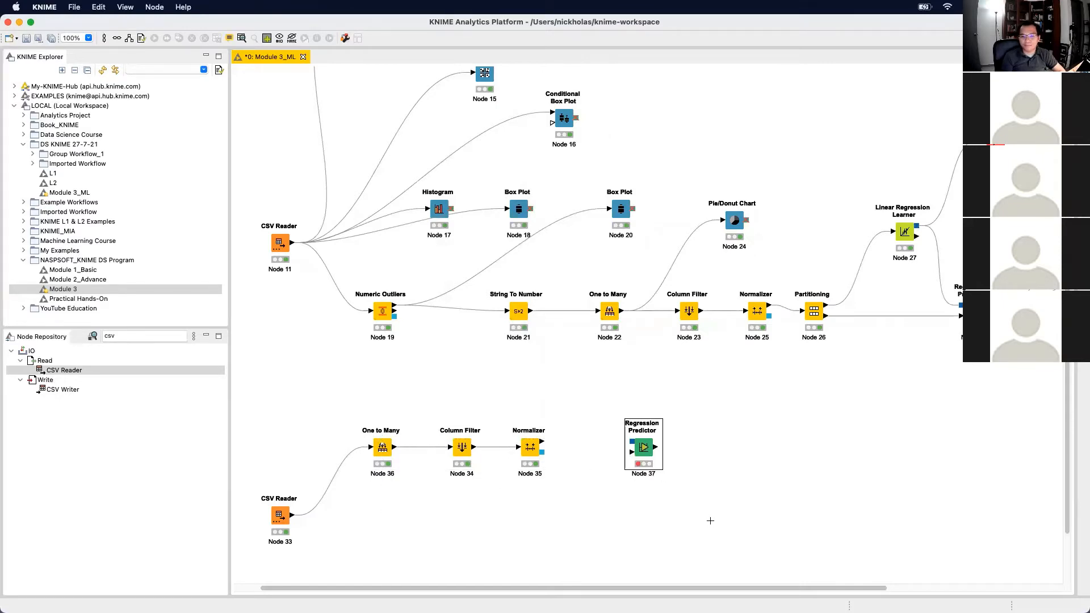
left_click_drag(720, 521, 341, 428)
left_click_drag(643, 448, 632, 465)
left_click_drag(540, 454, 625, 466)
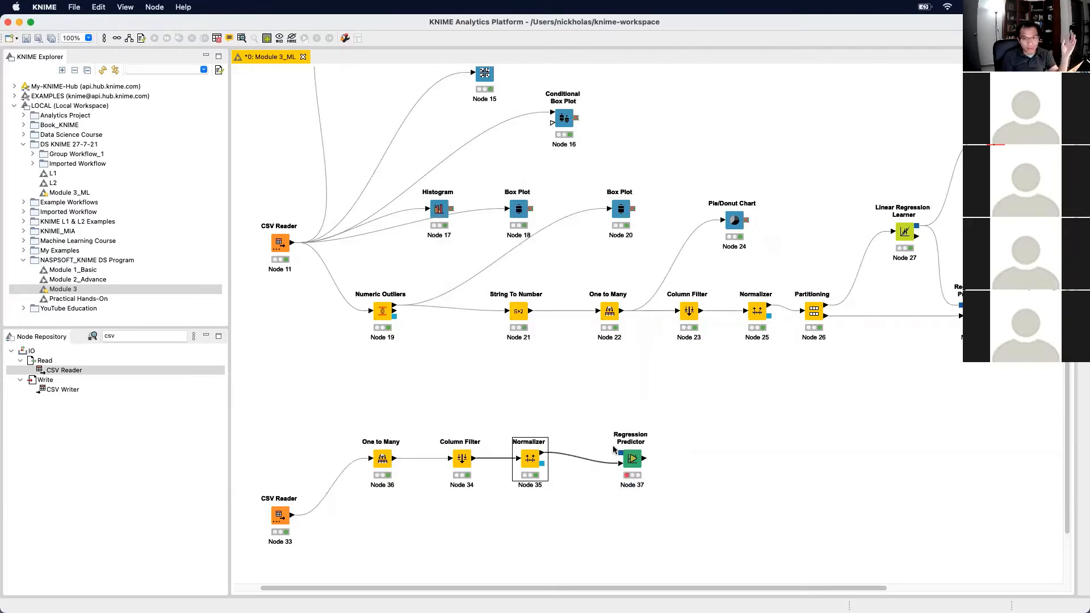
left_click(918, 228)
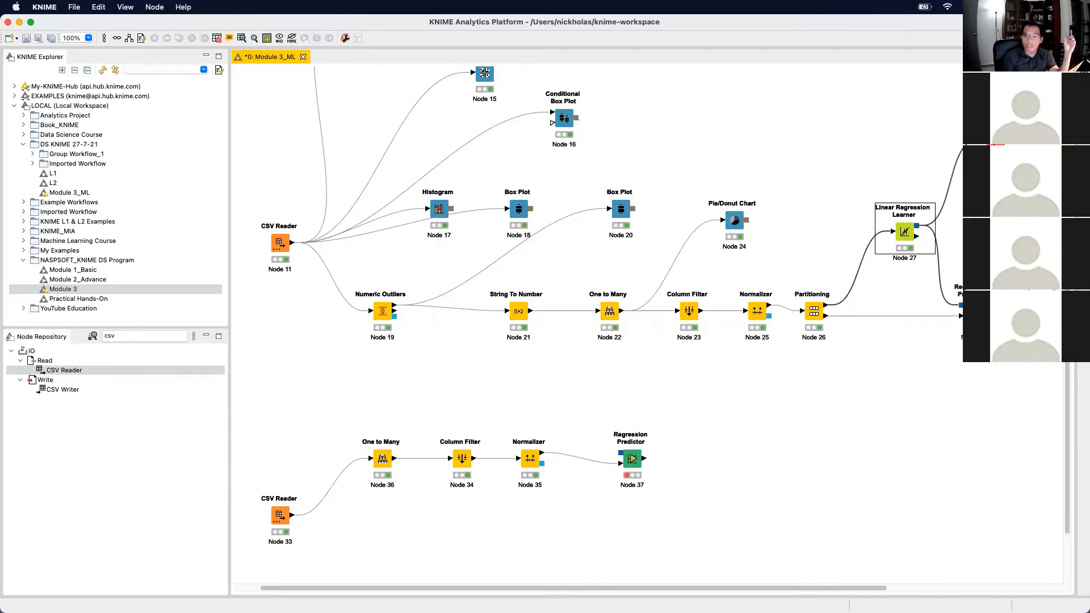
left_click_drag(918, 228, 622, 452)
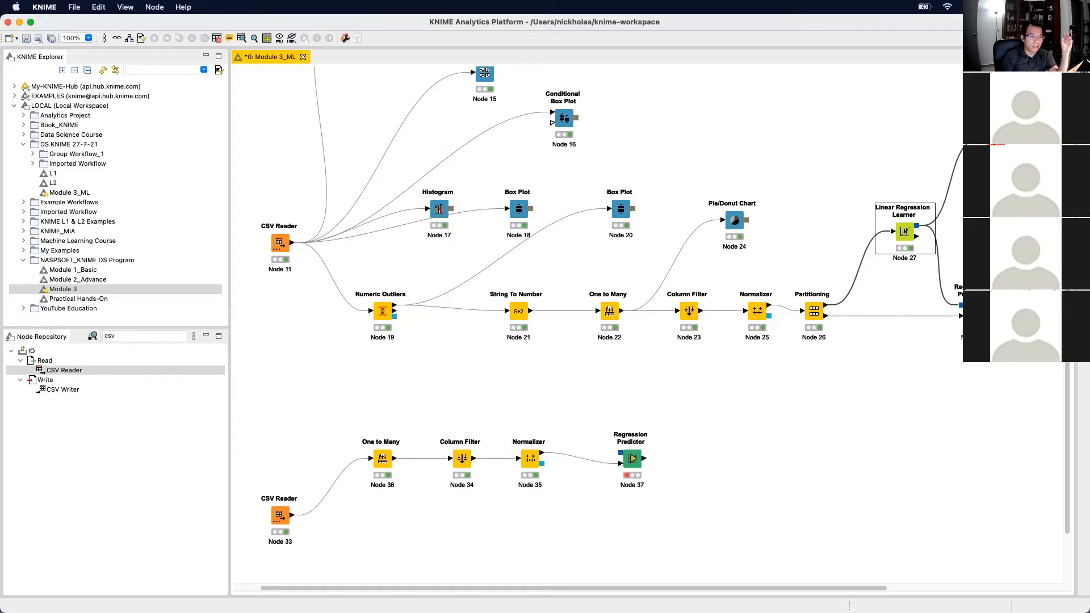
Clear the node search and add a Model Reader from the IO Read category above the new Regression Predictor branch
left_click(126, 337)
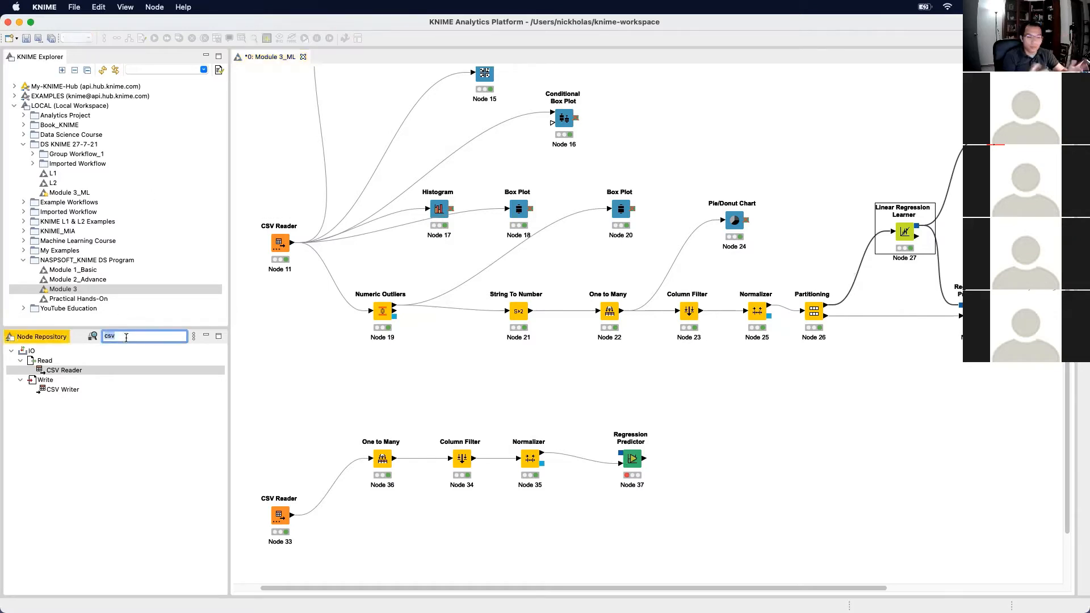
key("BackSpace")
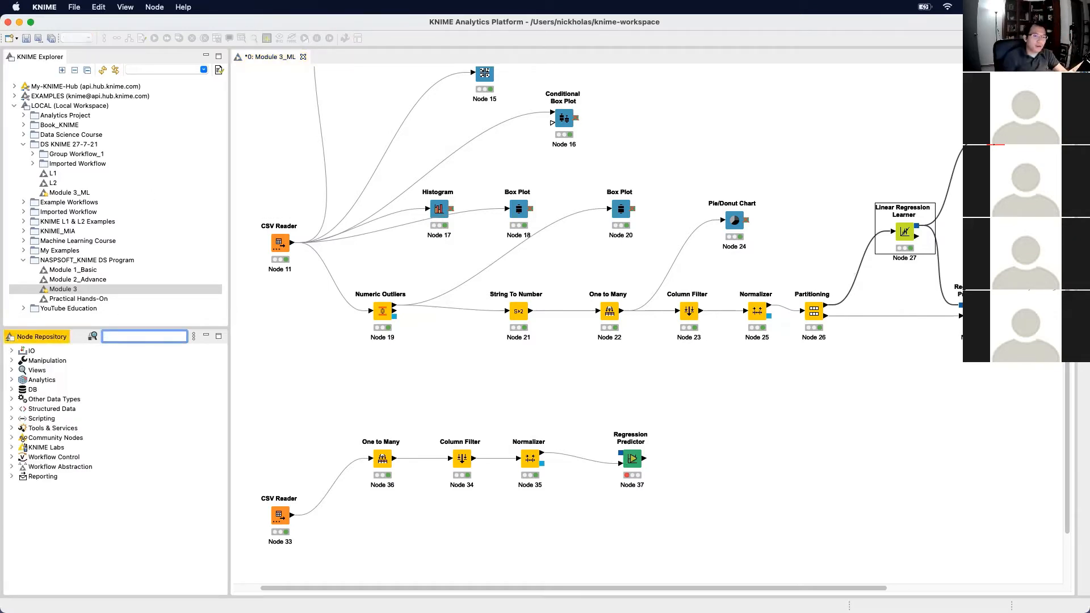
left_click(11, 350)
left_click(20, 361)
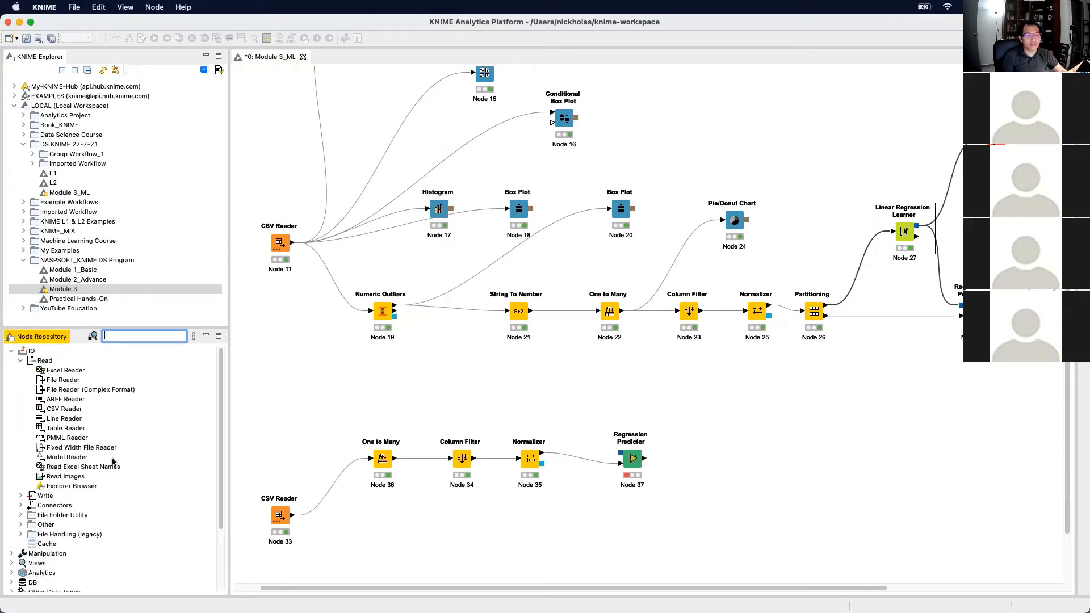
left_click_drag(80, 458, 606, 421)
left_click(626, 392)
Configure the Model Reader to load car_PredictModel.model from the Machine Learning folder on the Desktop
double_click(563, 392)
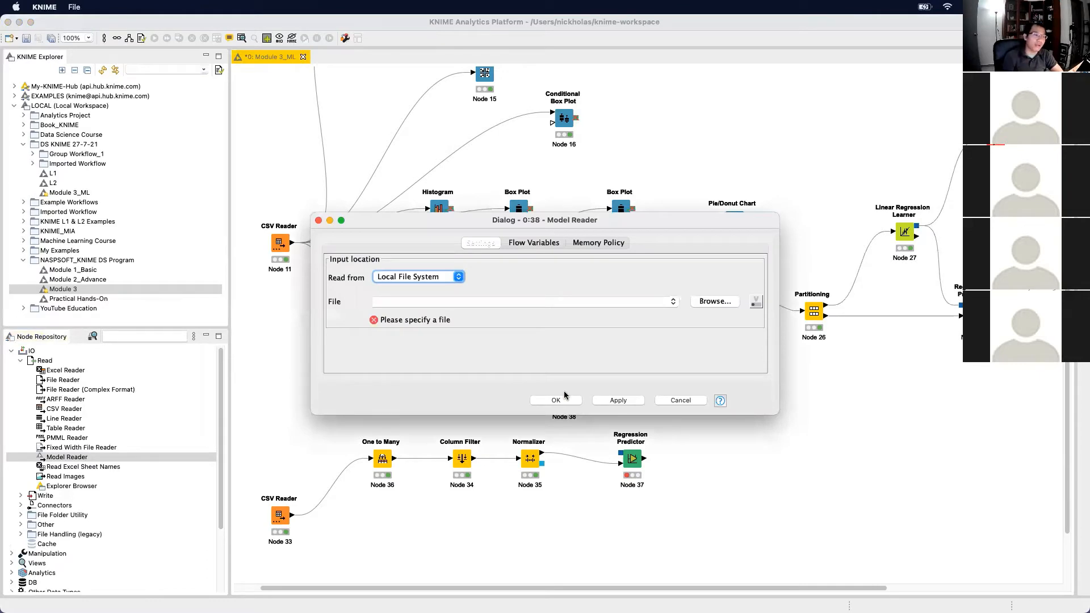
left_click(729, 303)
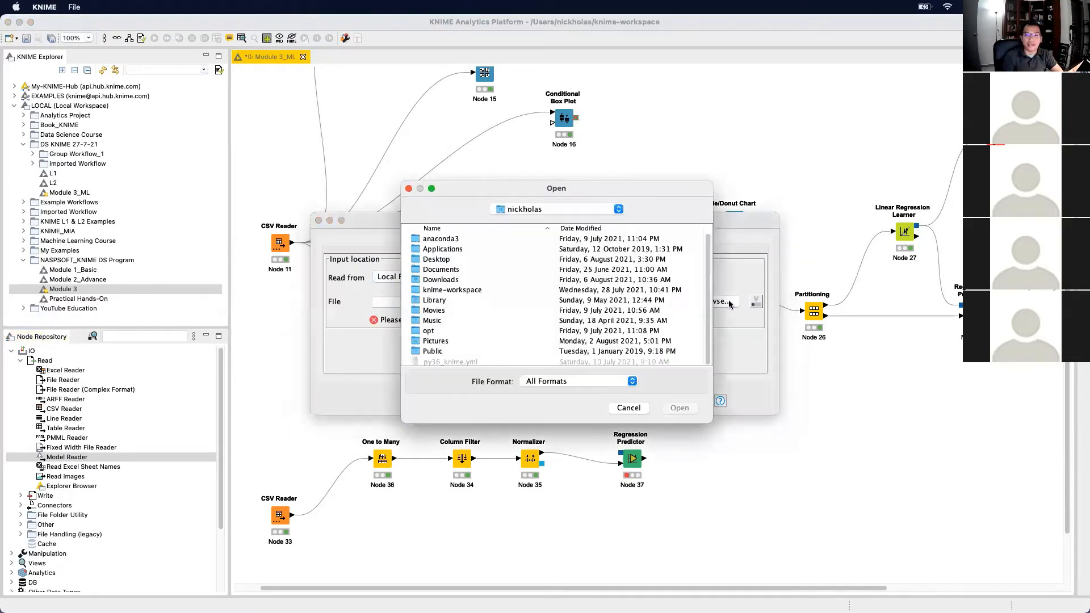
double_click(445, 259)
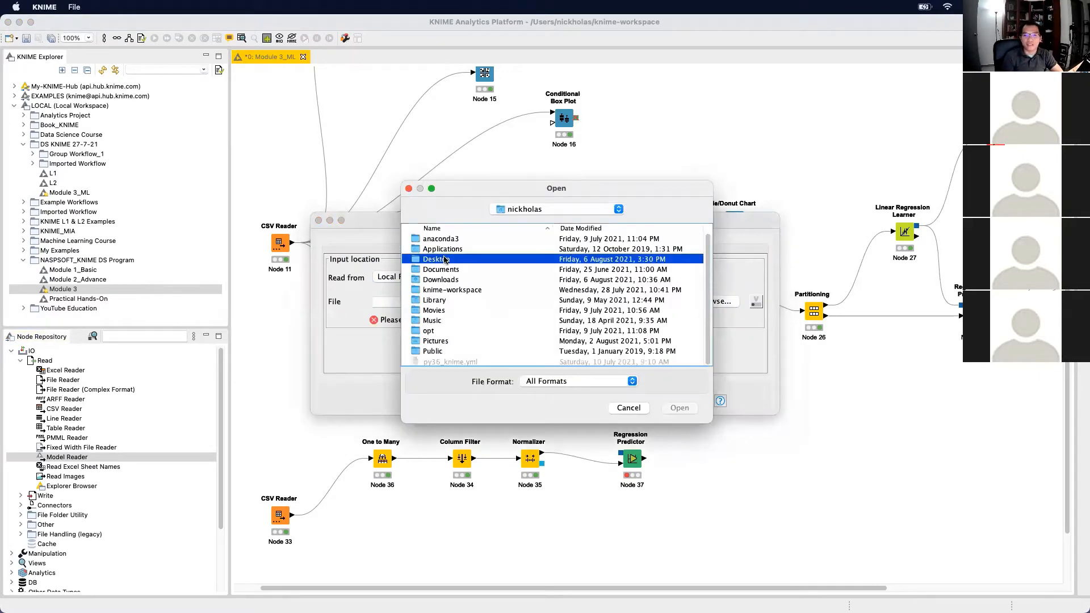
double_click(454, 312)
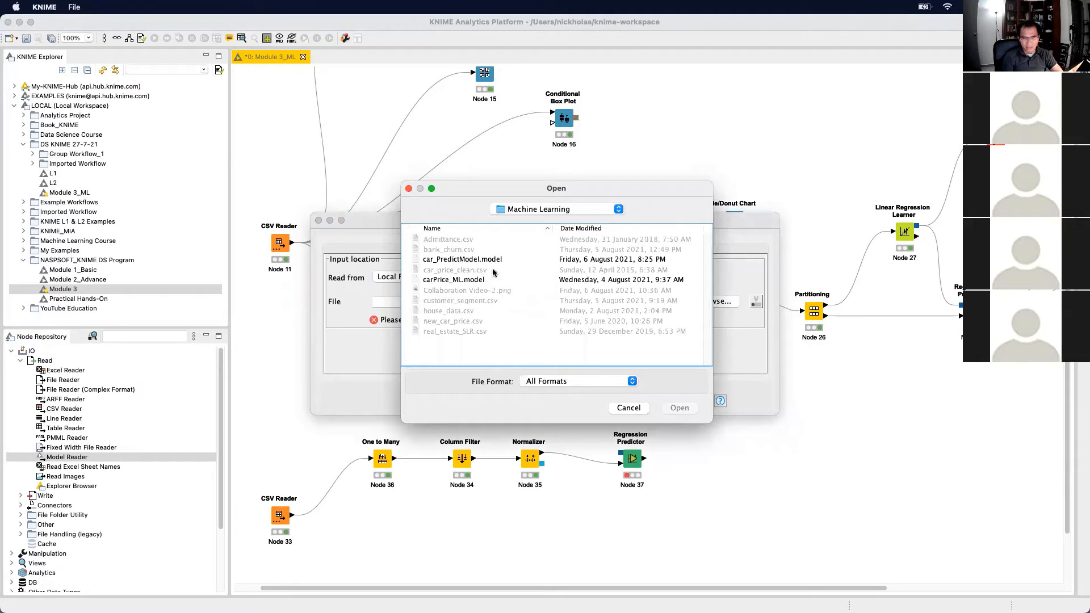
left_click(456, 260)
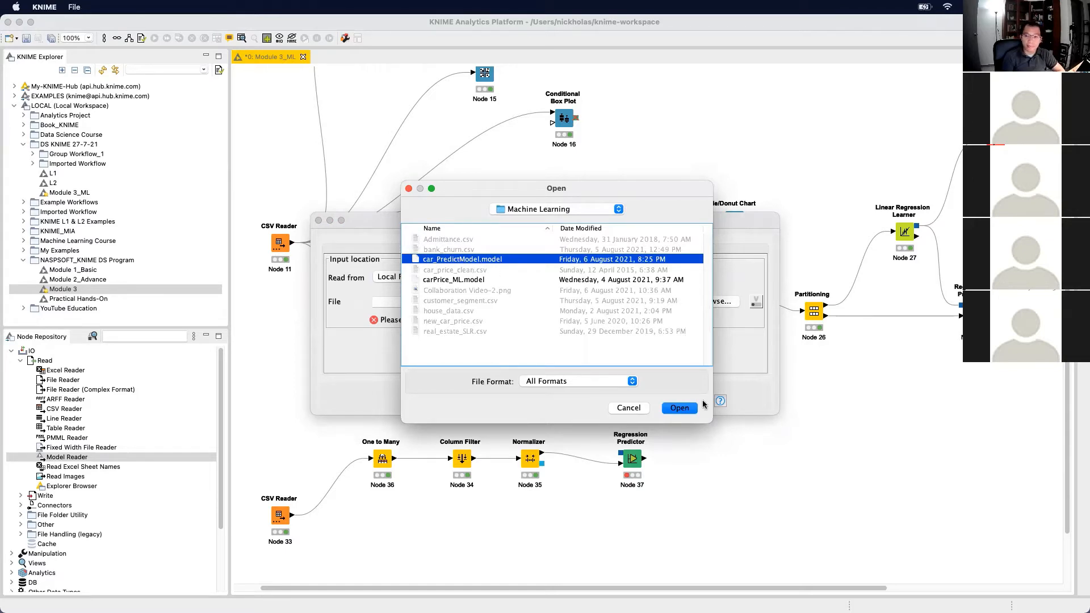
left_click(680, 409)
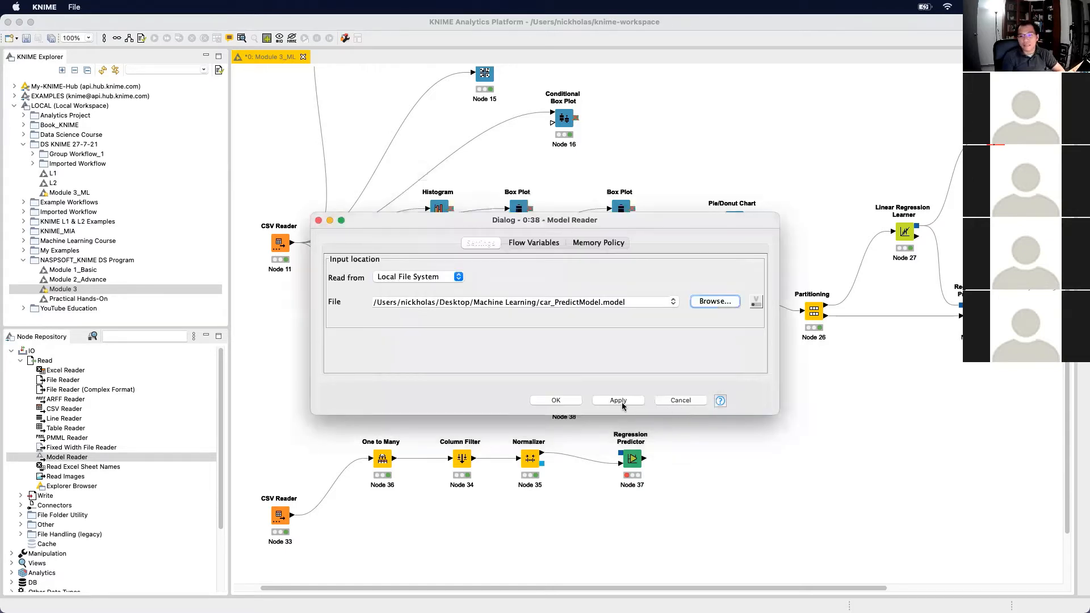
left_click(556, 401)
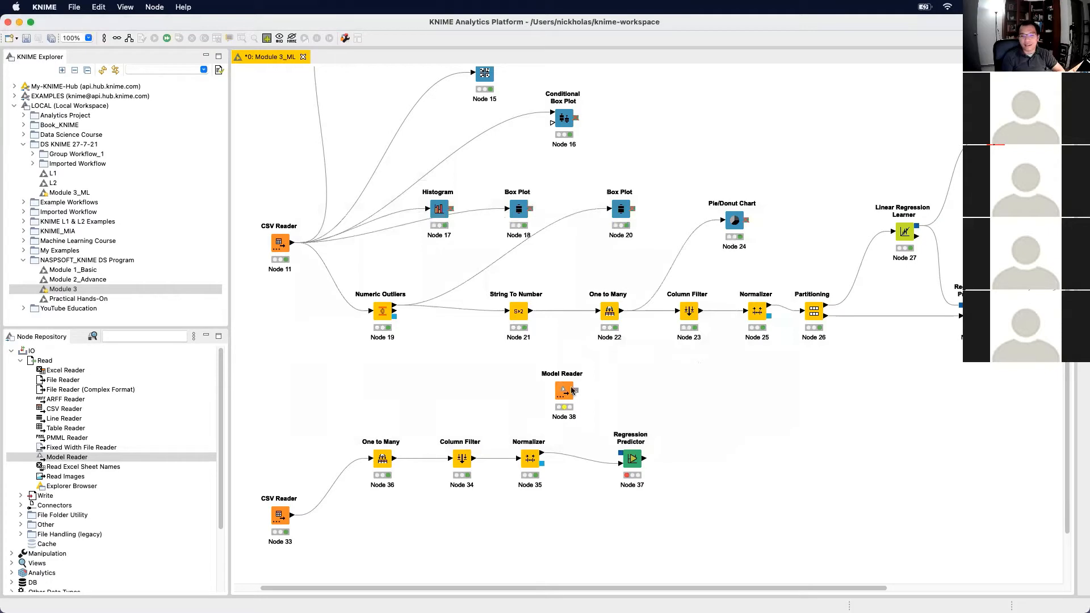
Execute the Model Reader and inspect the regression model it loads
right_click(570, 394)
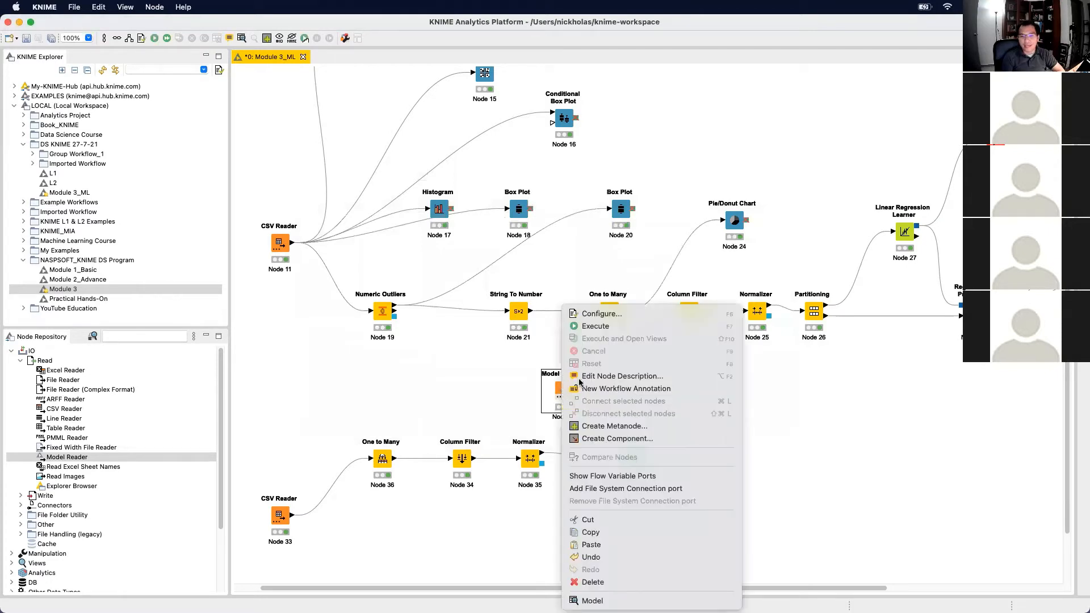
left_click(612, 330)
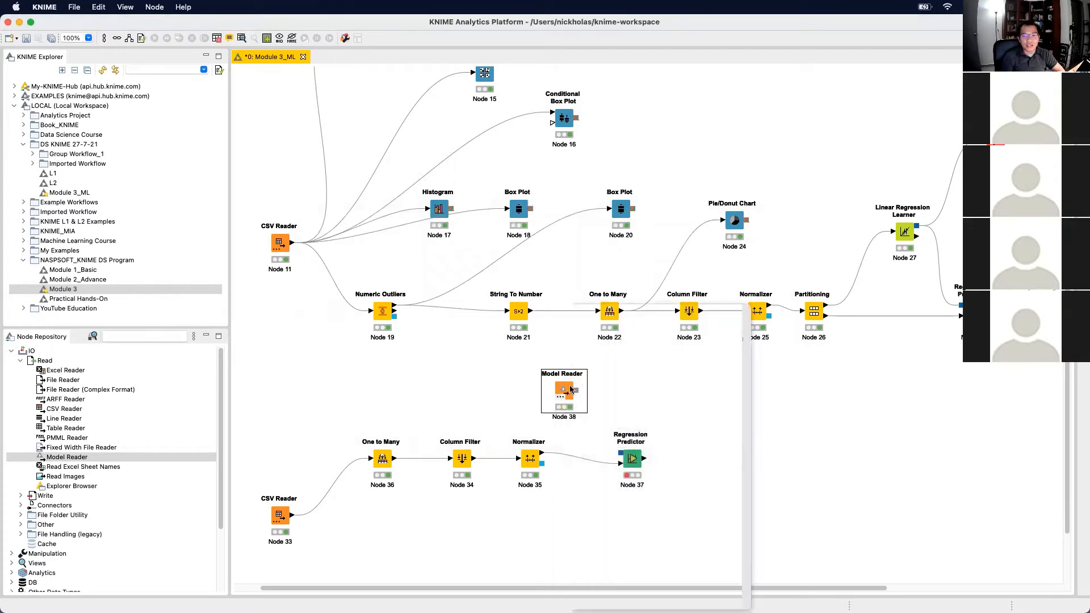
right_click(570, 389)
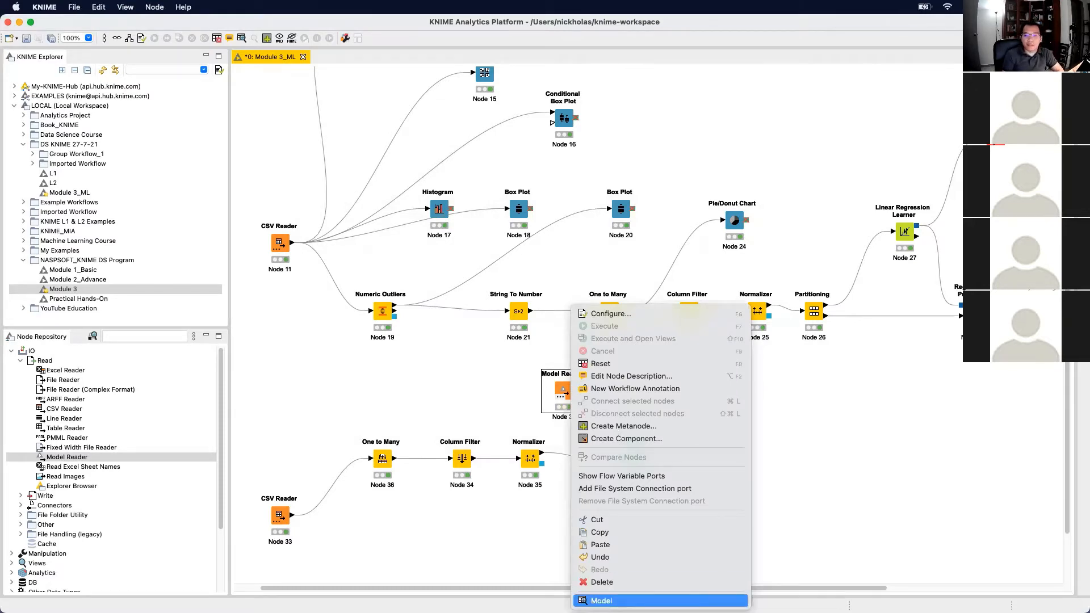
left_click(709, 600)
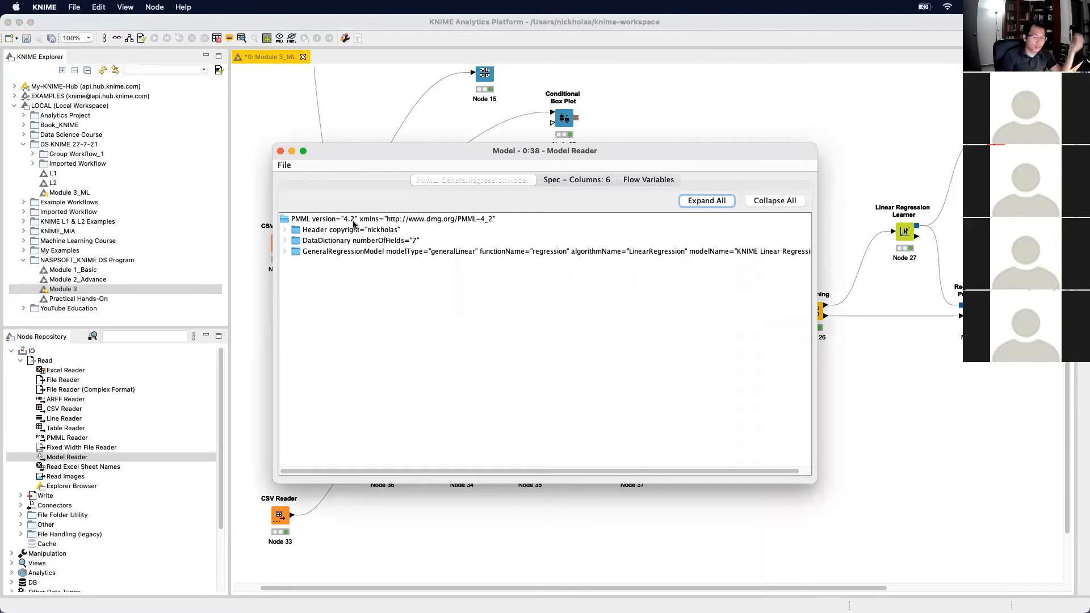
left_click(280, 150)
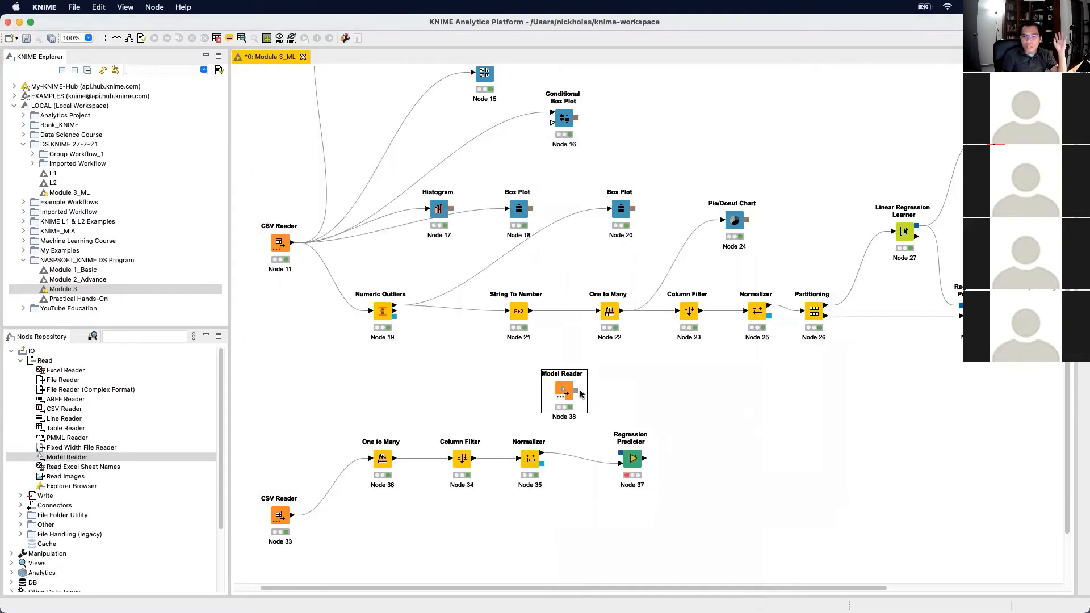
Connect the Model Reader to the new Regression Predictor's model input and set its custom prediction column name to "Predicted Price"
mouse_move(578, 392)
left_mouse_down()
mouse_move(617, 400)
mouse_move(645, 425)
mouse_move(623, 446)
mouse_move(571, 390)
mouse_move(620, 452)
left_mouse_up()
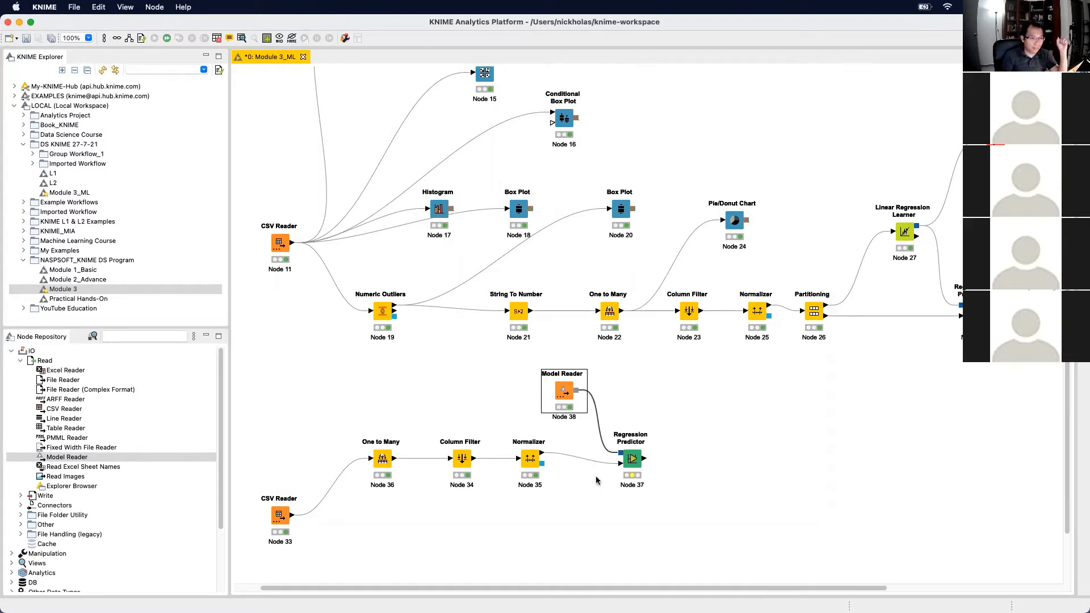
double_click(632, 465)
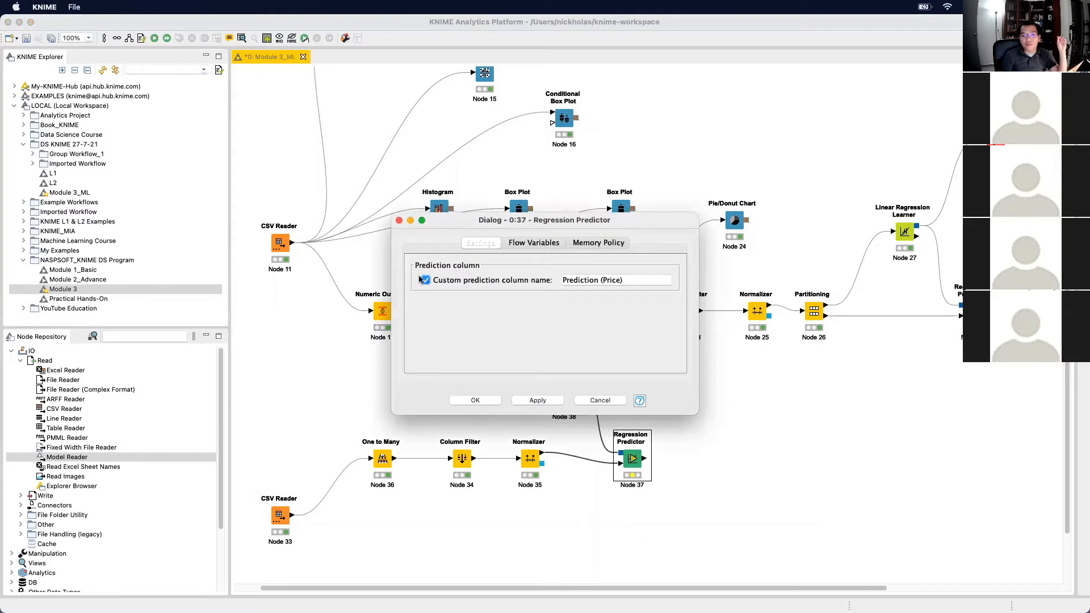
left_click_drag(639, 284, 454, 273)
type("Predicted Price")
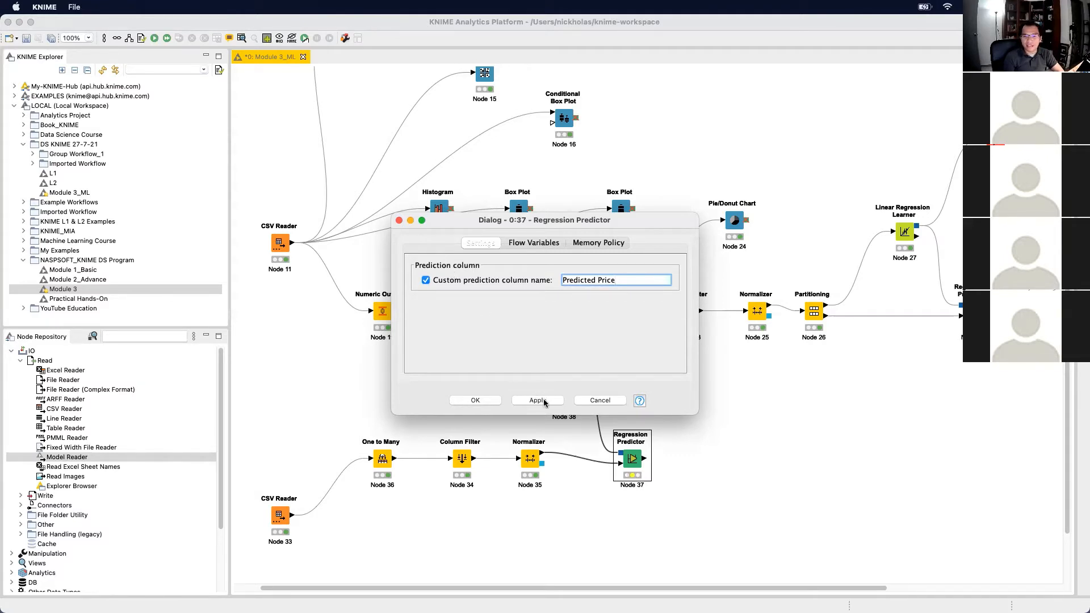
left_click(485, 401)
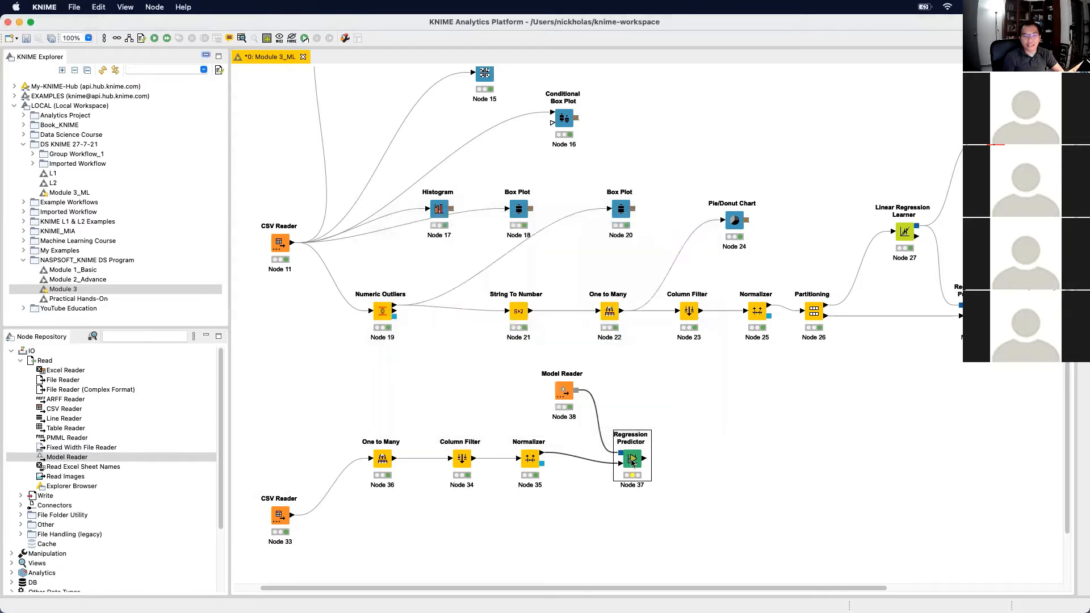
Execute the new Regression Predictor and view its predicted data, widening the Predicted Price column to show its full name
left_click(675, 352)
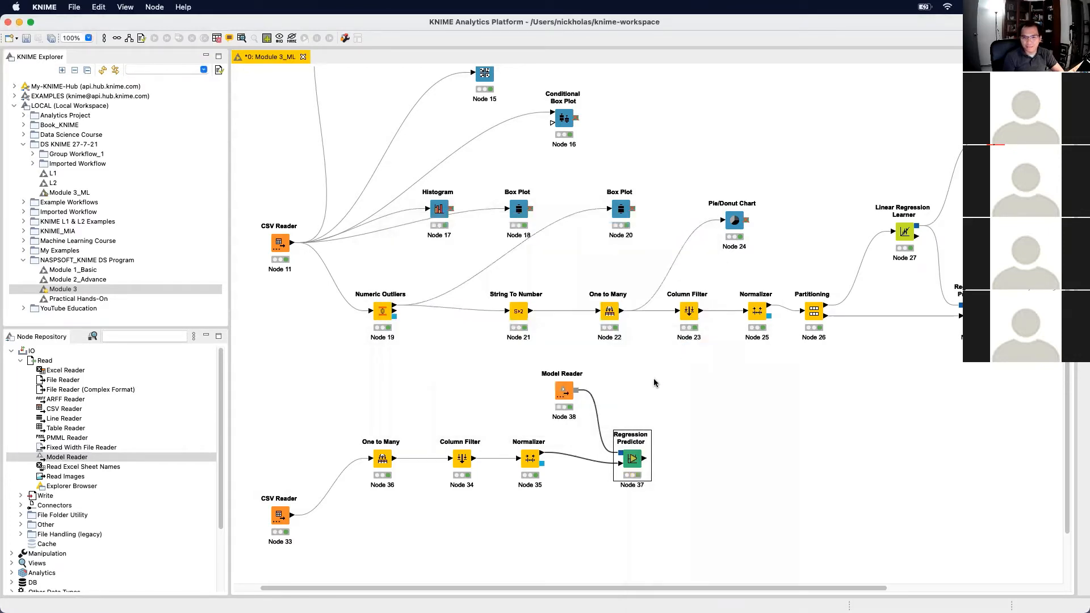
right_click(632, 457)
left_click(723, 598)
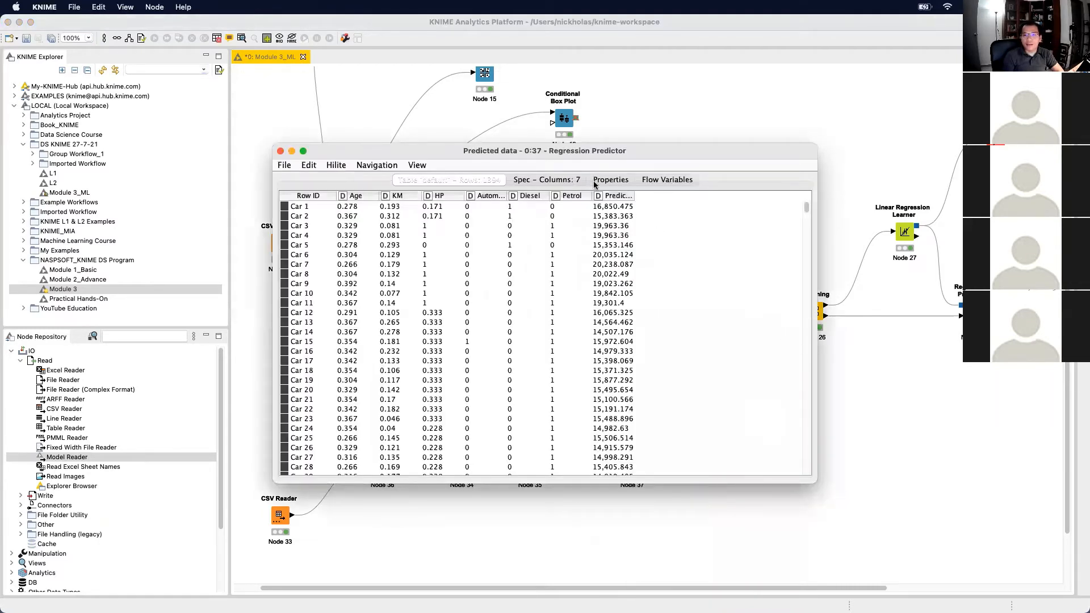
left_click(631, 197)
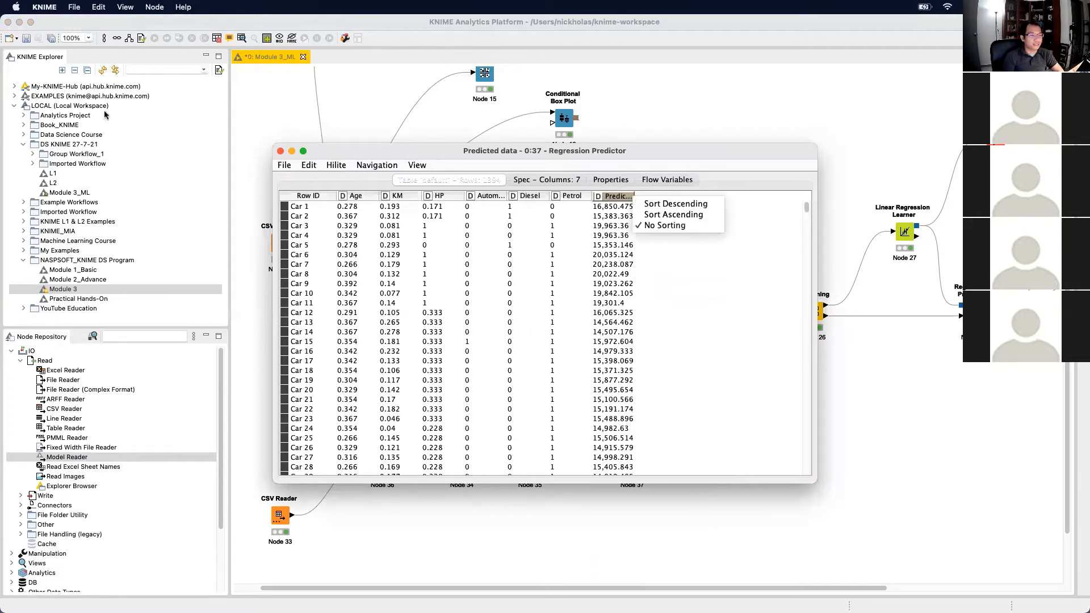
left_click(676, 149)
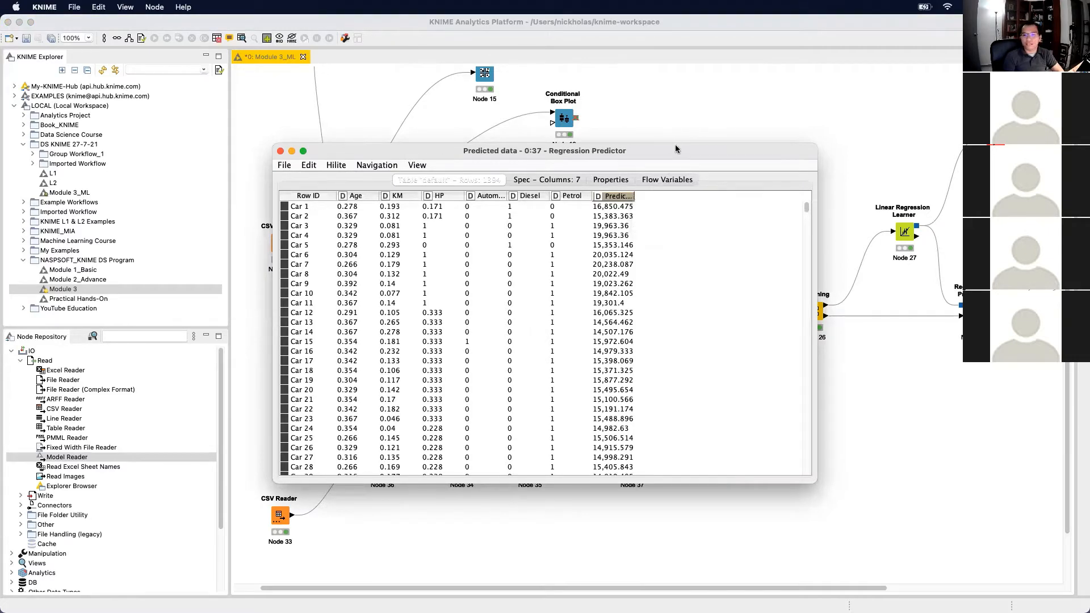
left_click_drag(633, 198, 675, 199)
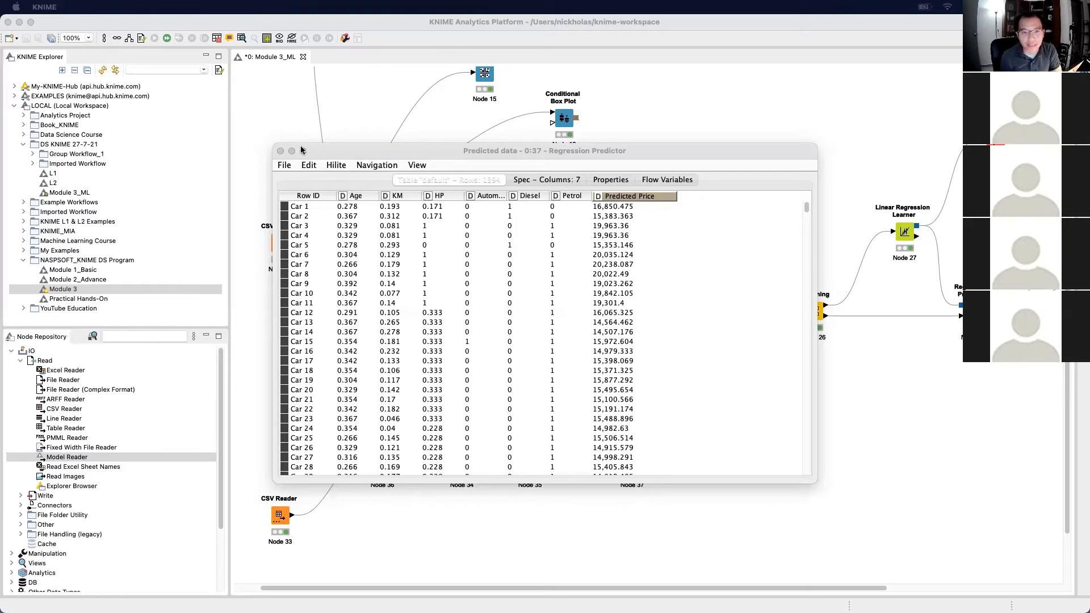
left_click(280, 150)
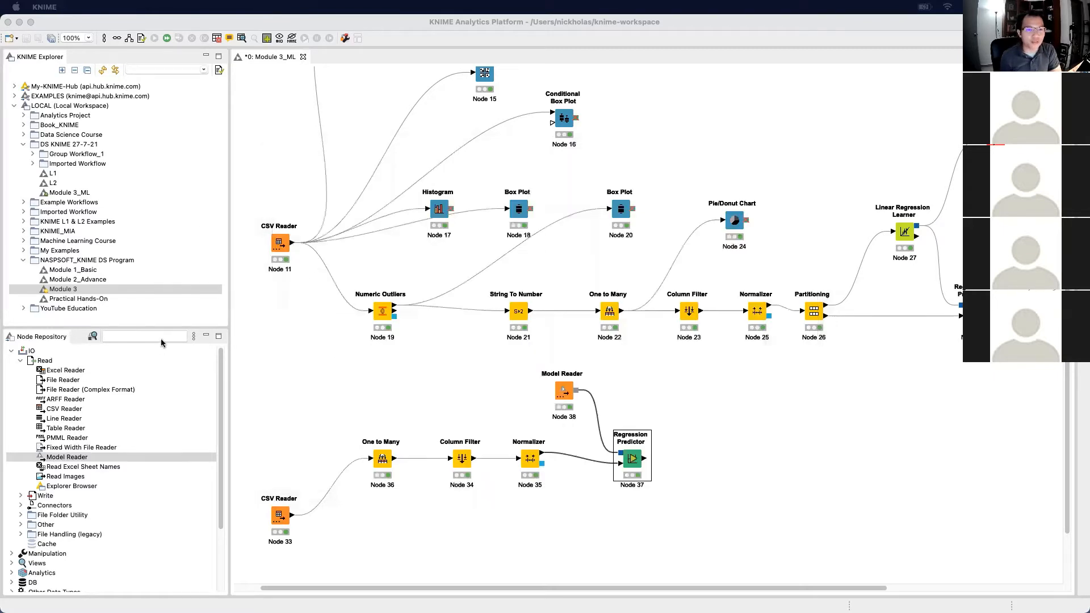
Search the node repository for "column filter"
left_click(161, 337)
type("colum")
type("b")
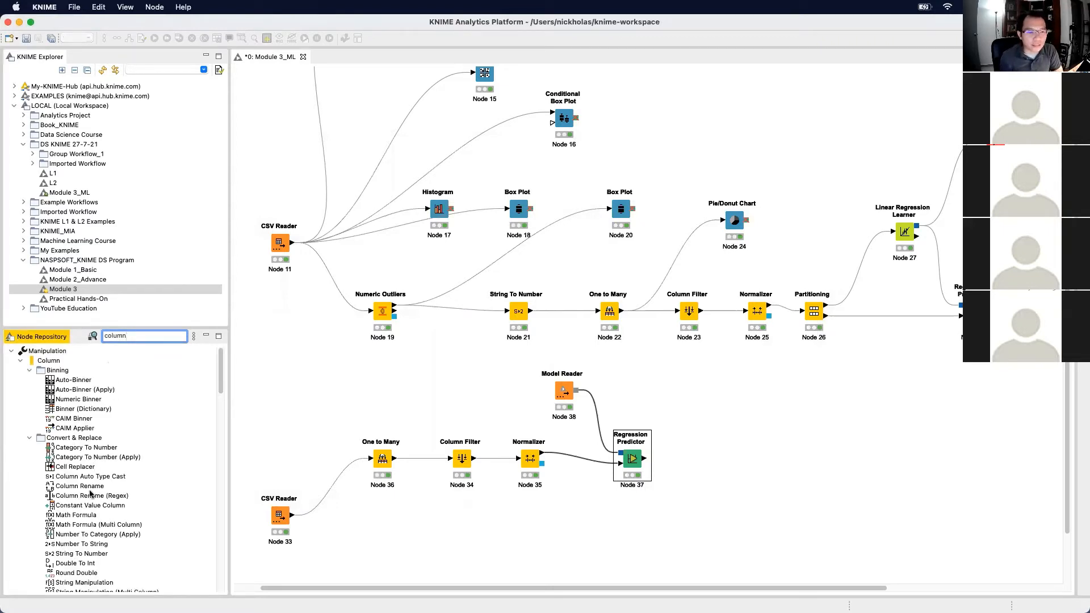
type(" filter")
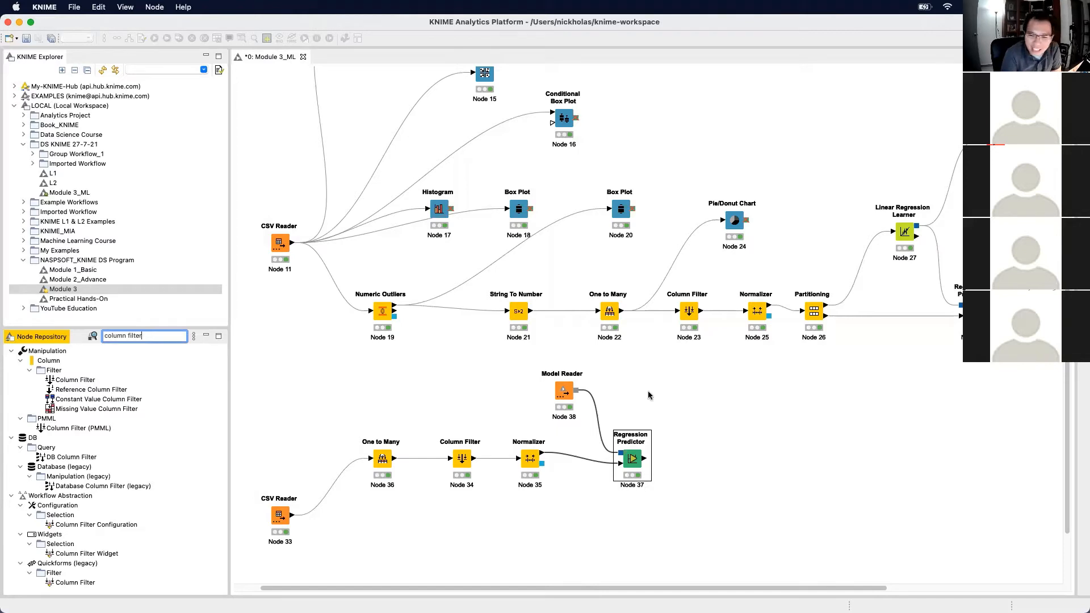
Review the new Regression Predictor's predicted data table again to see which columns it contains
right_click(634, 464)
left_click(682, 600)
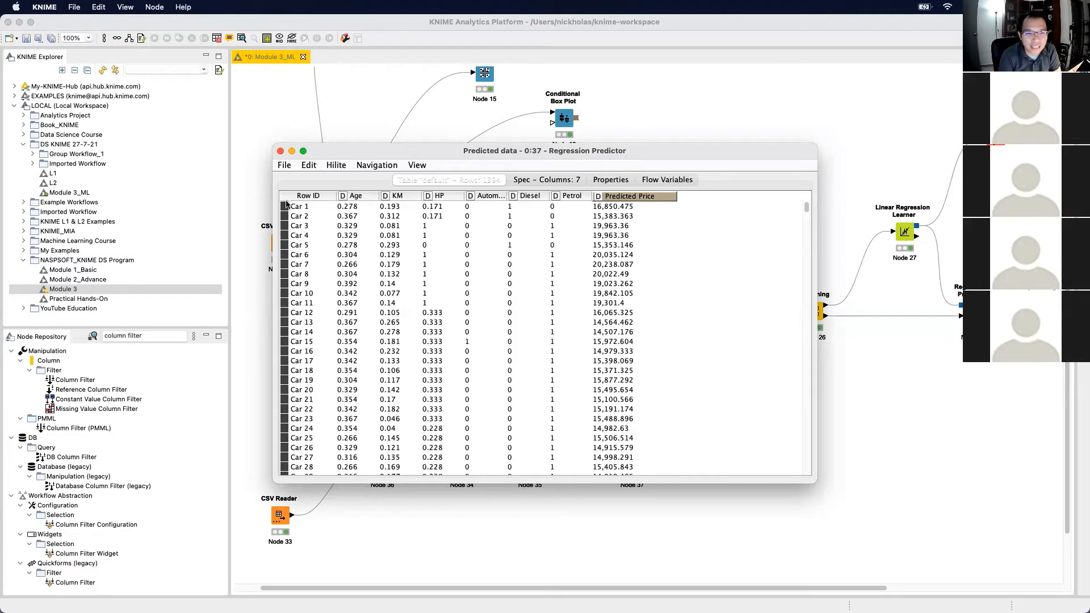
left_click(280, 151)
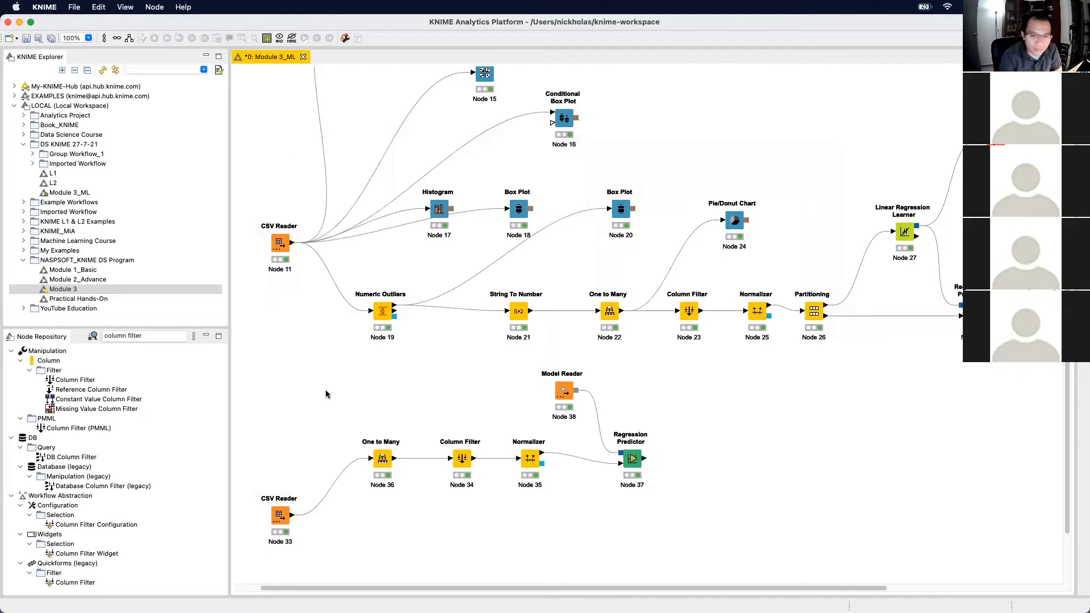
Add a Column Filter after the new Regression Predictor, connect the predicted data to it and include only the Predicted Price column
left_click_drag(78, 383, 698, 453)
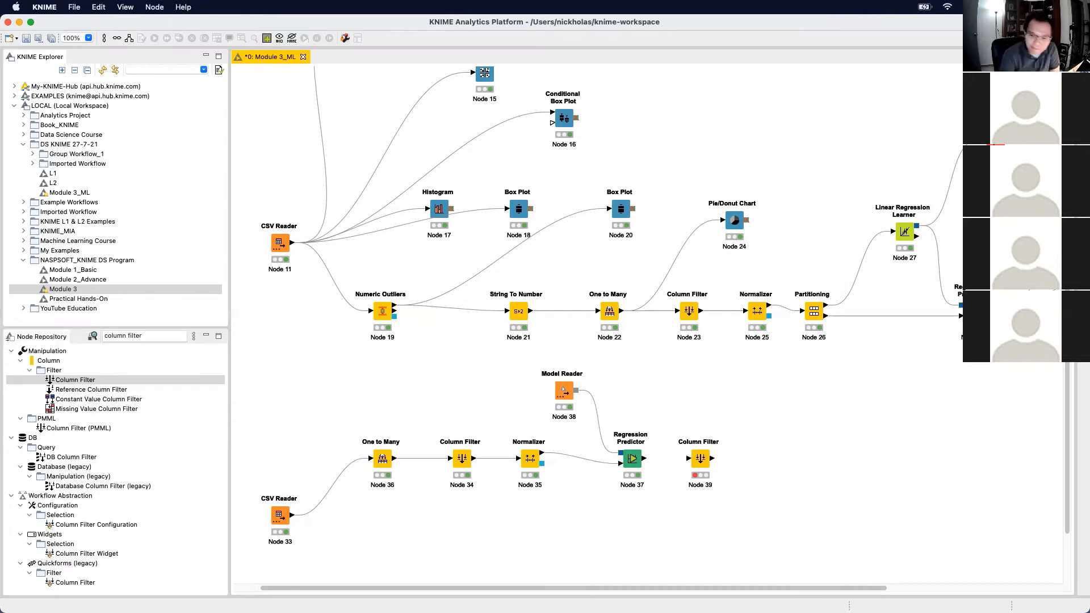
left_click(641, 461)
double_click(702, 460)
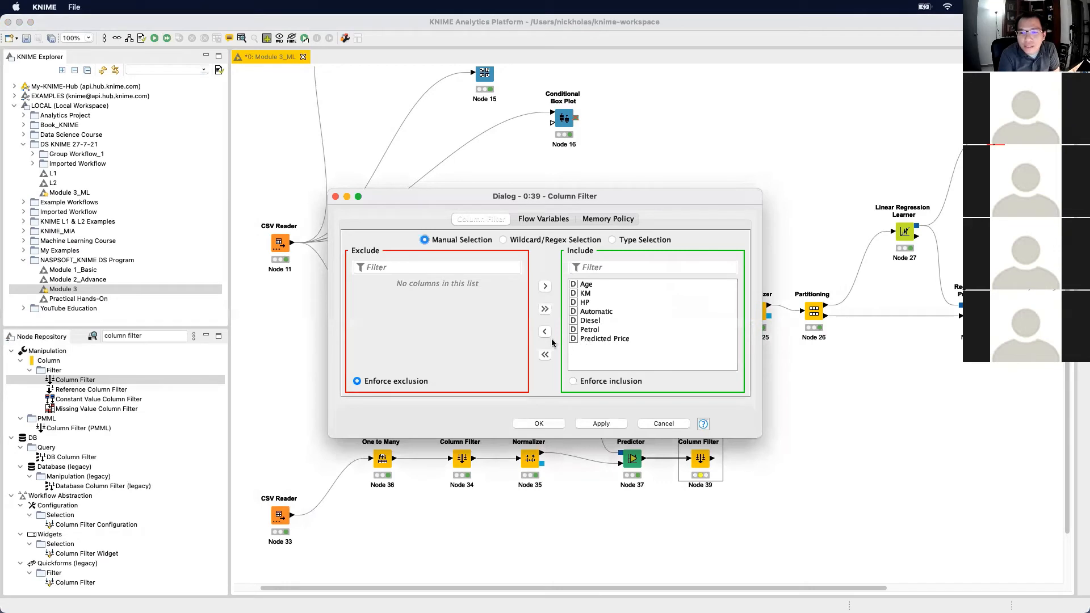
left_click(544, 354)
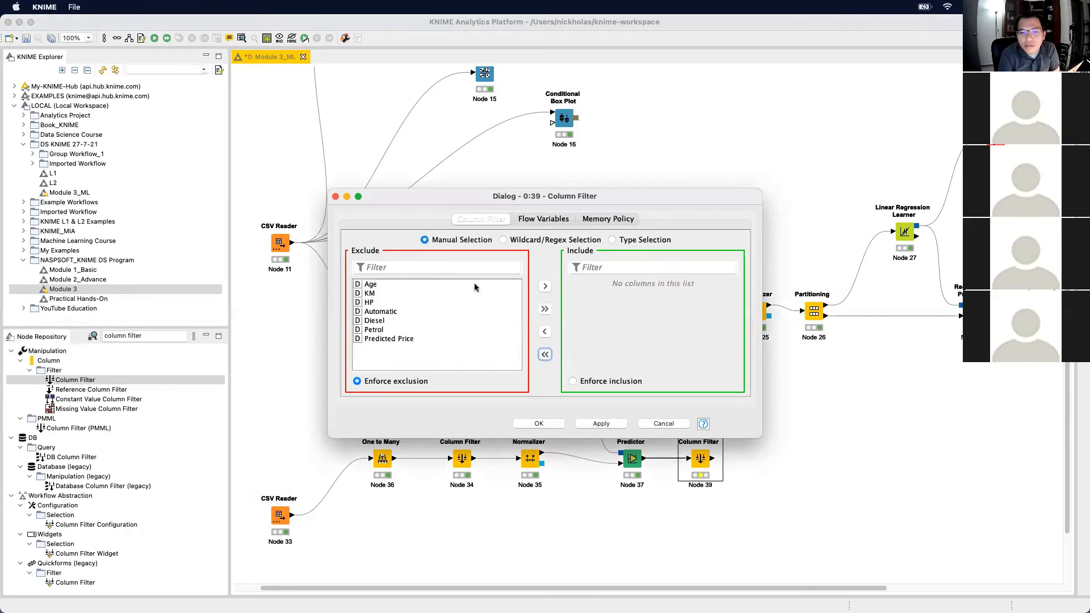
double_click(399, 338)
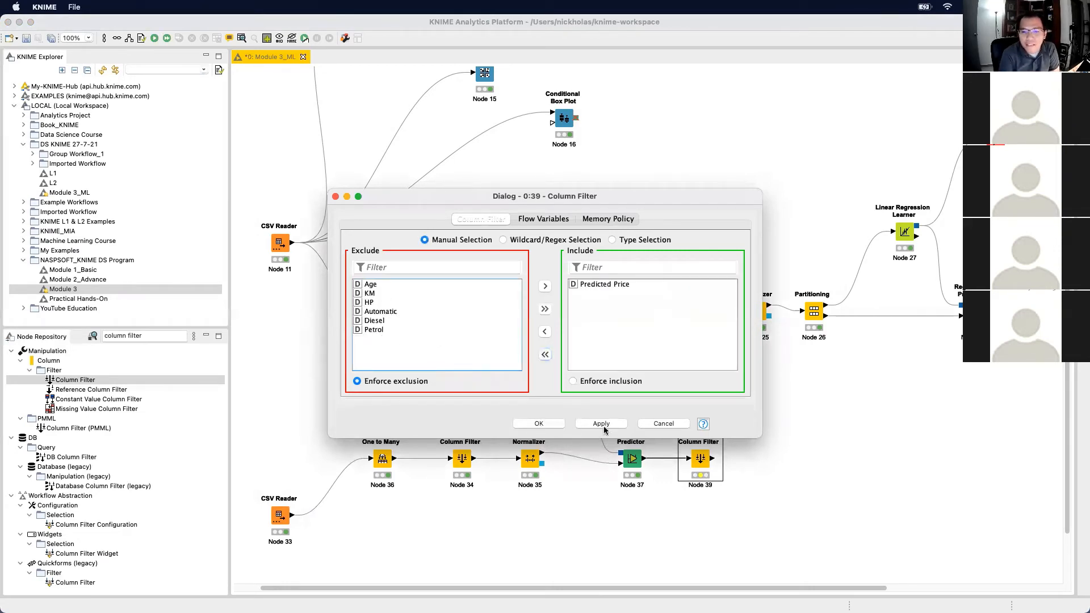
left_click(669, 424)
Execute the new Column Filter and examine its filtered table, widening the Predicted Price column and looking through the rows
right_click(704, 441)
left_click(736, 350)
right_click(699, 458)
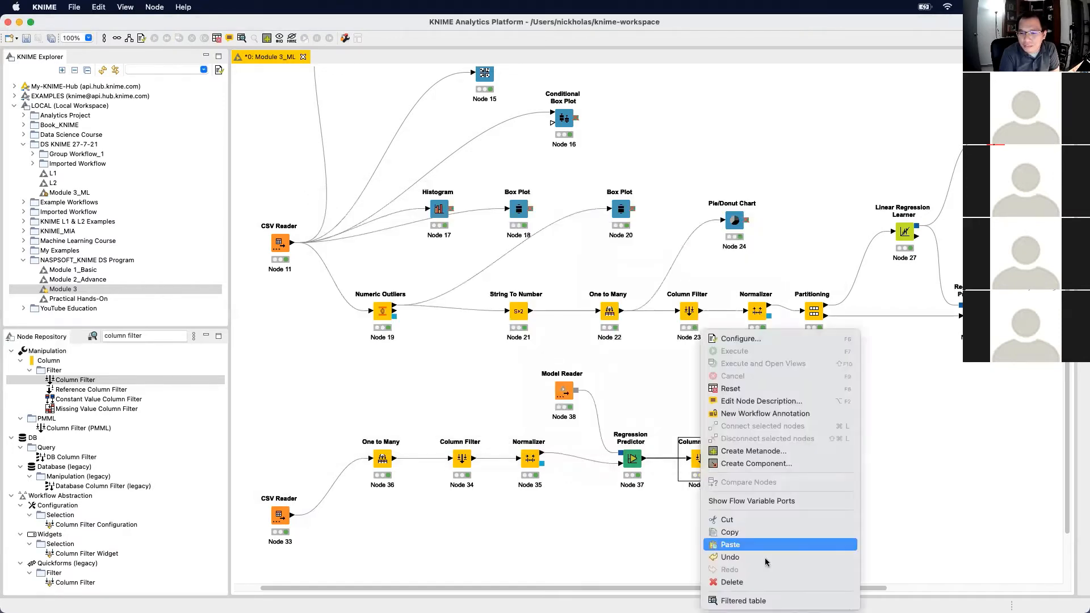
left_click(778, 600)
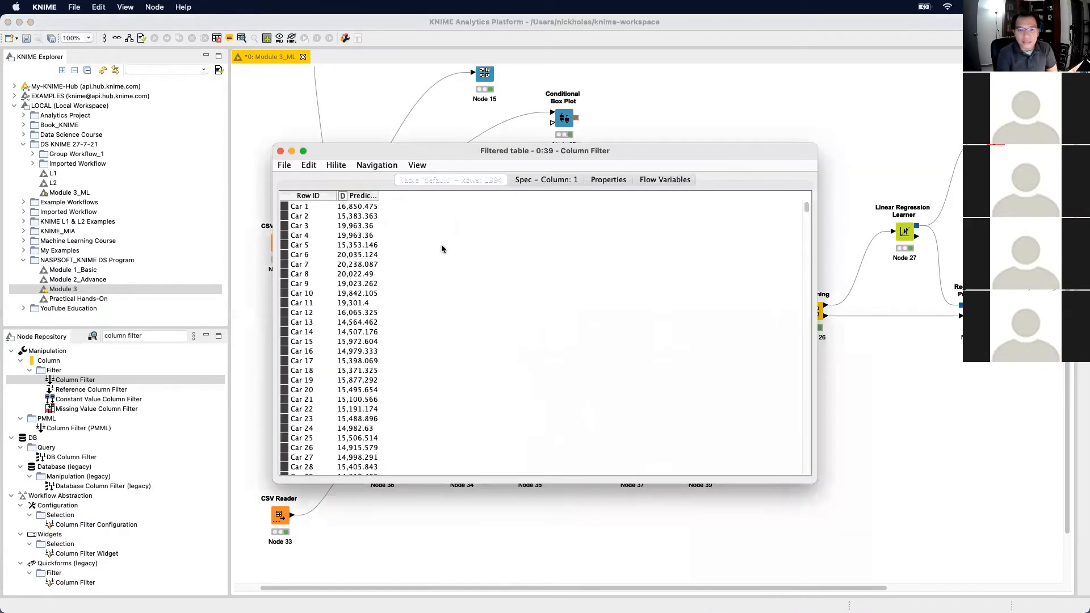
left_click_drag(392, 196, 438, 197)
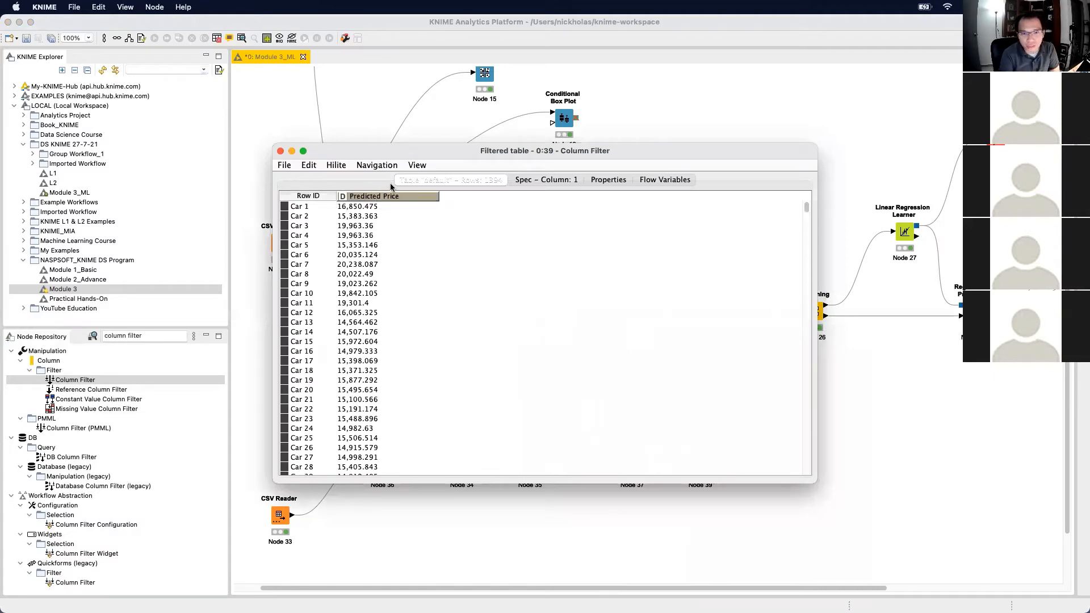
scroll(415, 383, "down", 15)
scroll(414, 387, "down", 20)
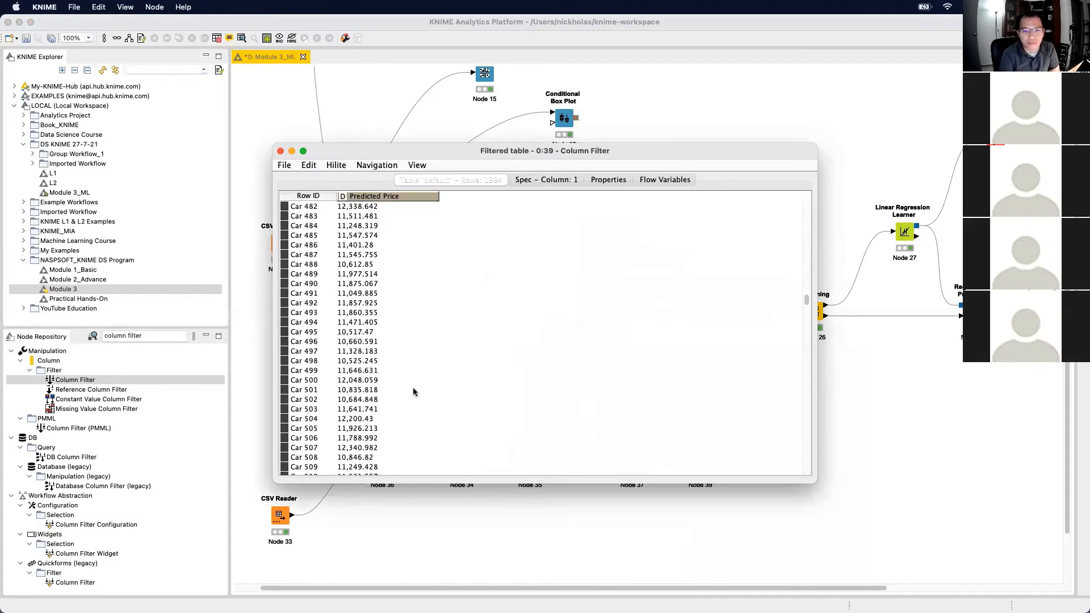
scroll(432, 367, "up", 7)
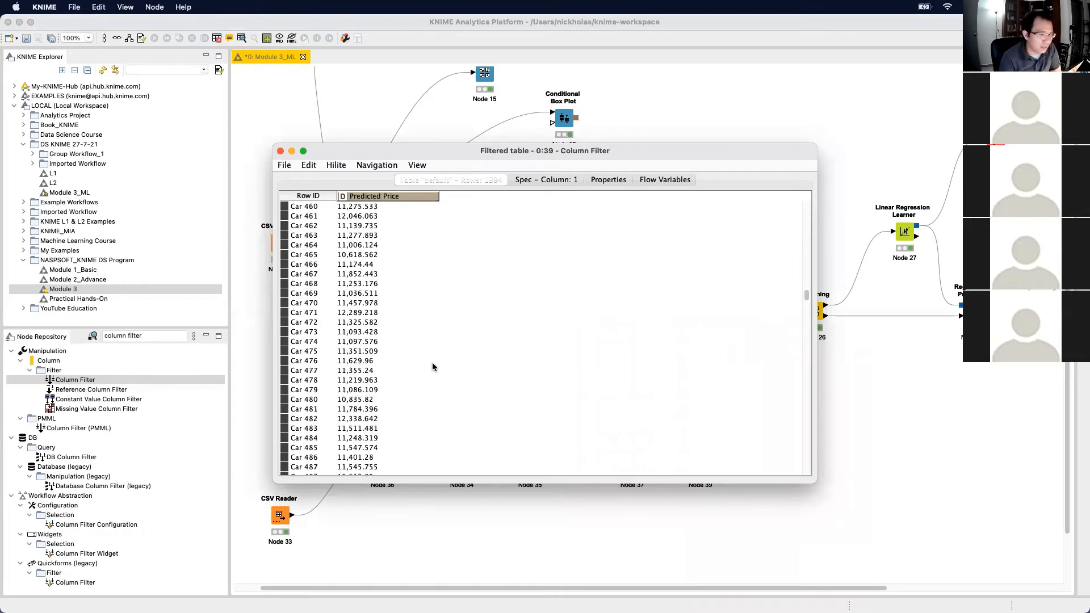
Close the filtered table, add a Math Formula node after the new Column Filter and connect the filtered table to it
left_click_drag(805, 296, 811, 200)
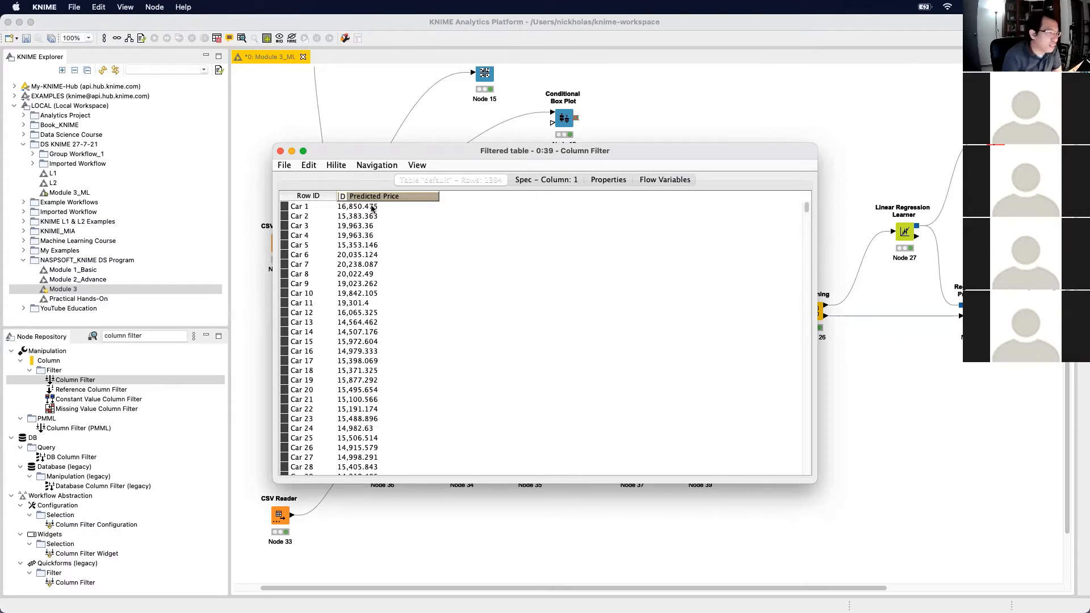
left_click(280, 151)
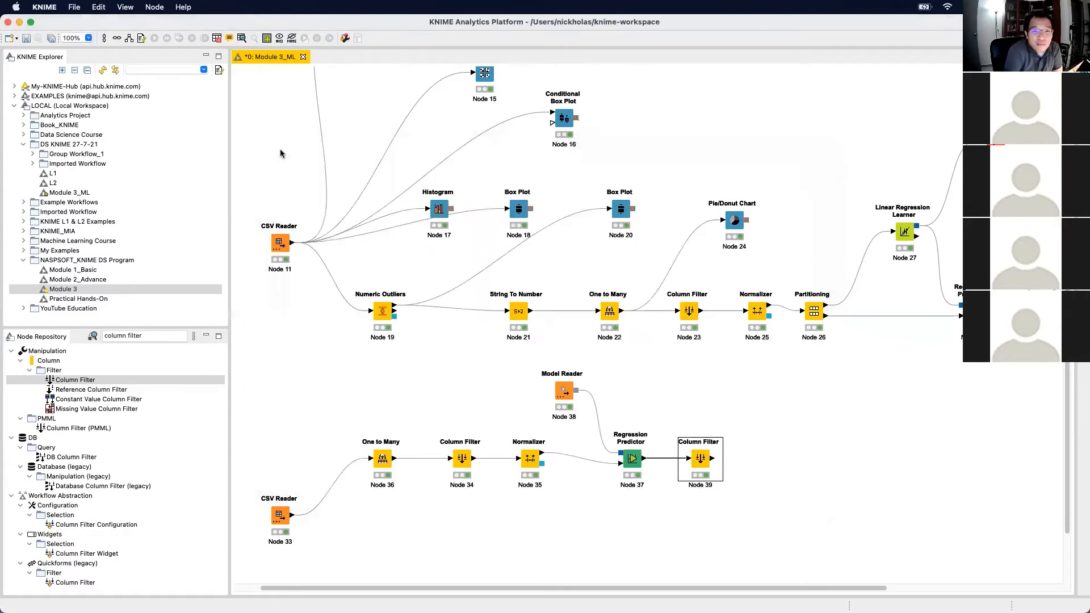
left_click(163, 338)
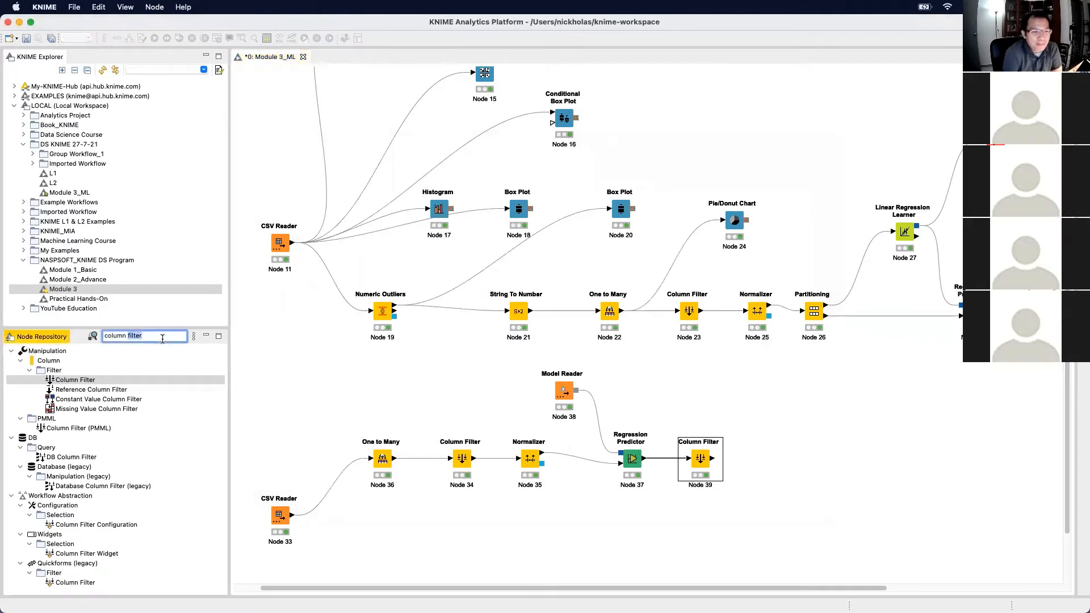
triple_click(163, 339)
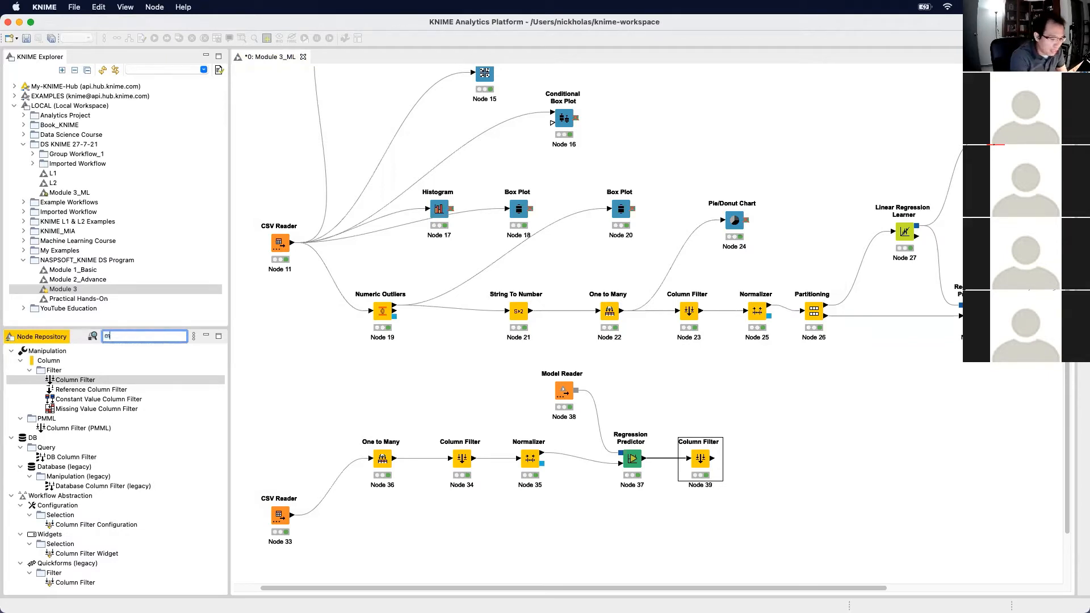
type("math formu")
left_click(71, 380)
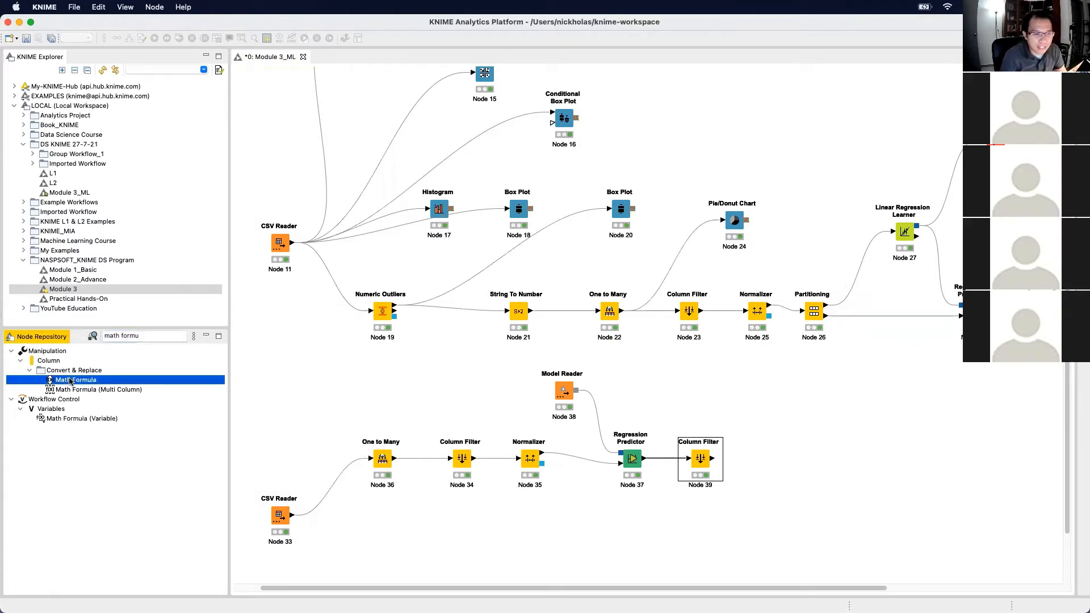
left_click_drag(71, 381, 768, 459)
left_click(896, 433)
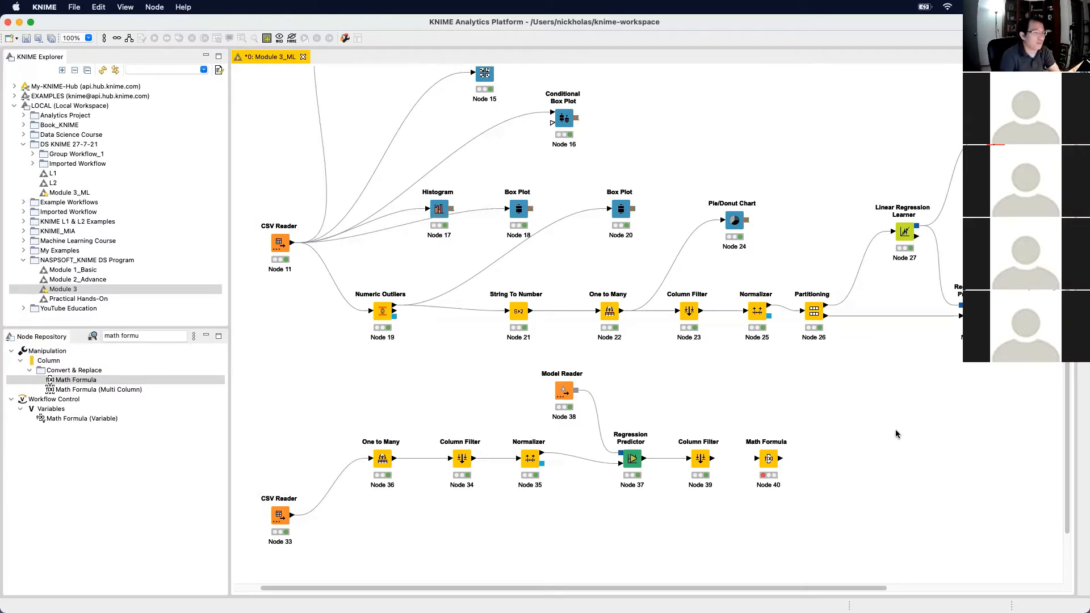
mouse_move(779, 459)
left_mouse_down()
mouse_move(715, 458)
mouse_move(760, 459)
left_mouse_up()
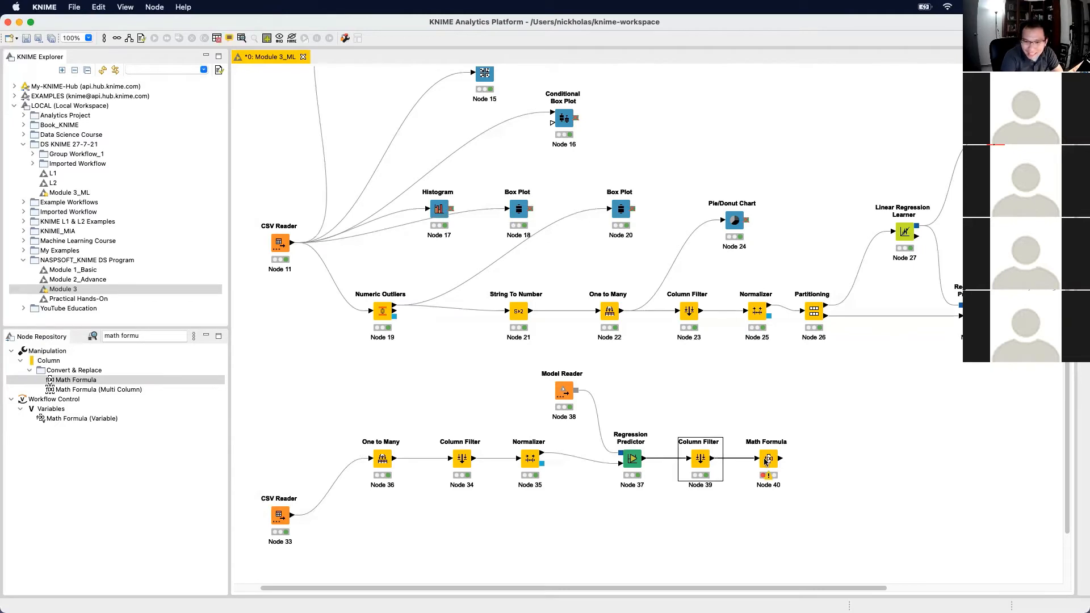
Configure the Math Formula node with the expression round($Predicted Price$)
left_click(767, 460)
double_click(767, 460)
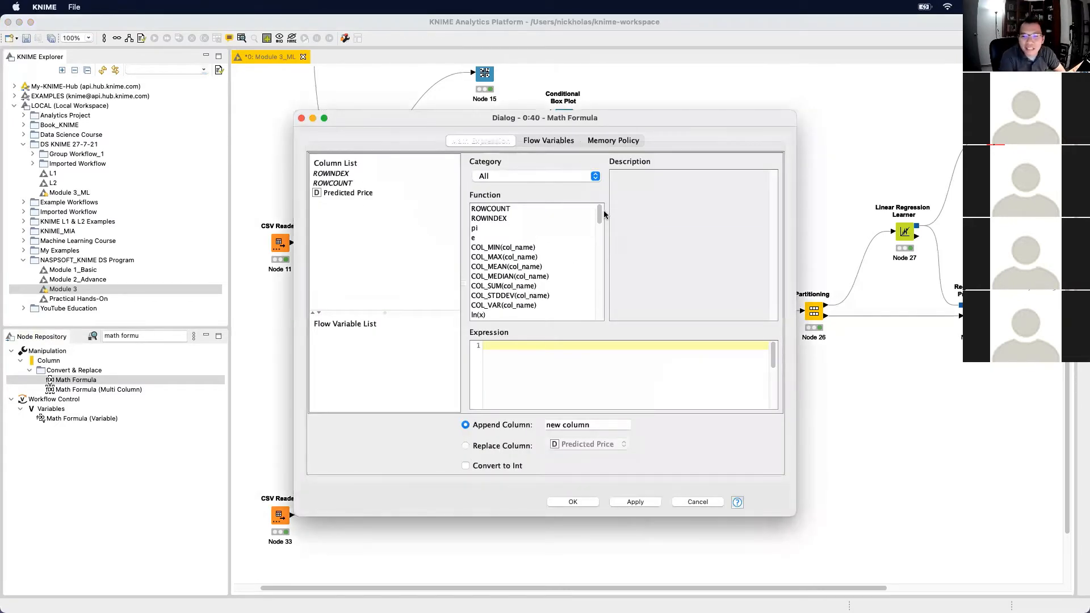
left_click_drag(600, 215, 600, 228)
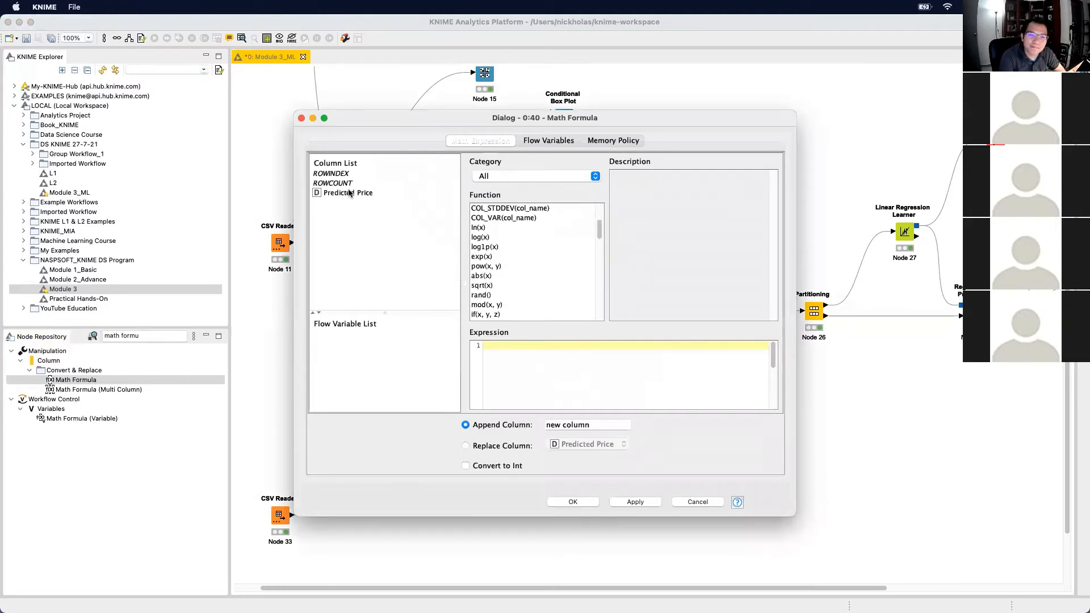
left_click_drag(598, 225, 600, 246)
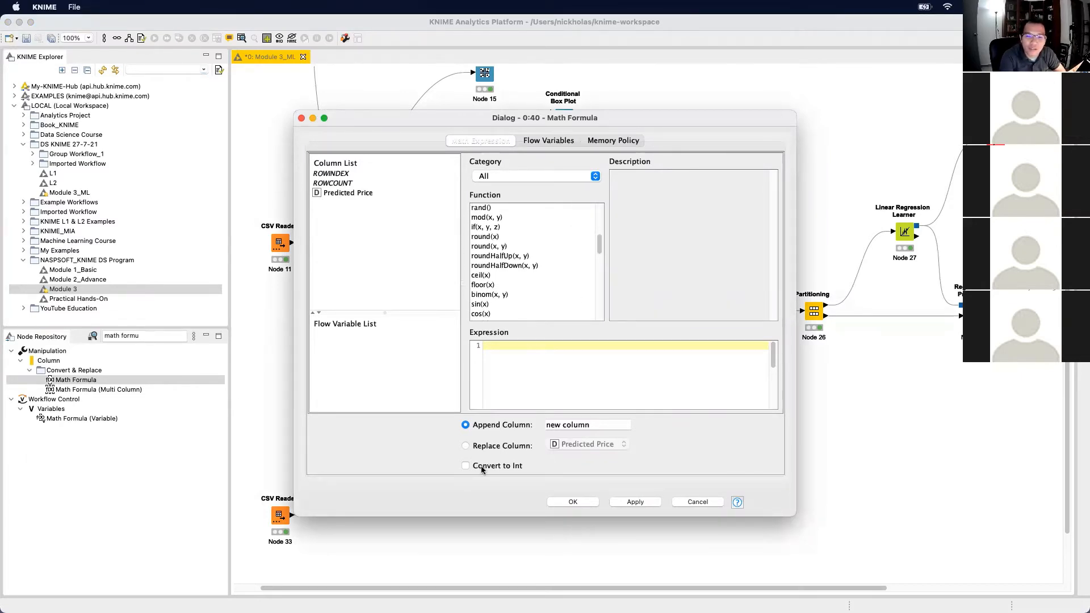
mouse_move(598, 244)
left_mouse_down()
mouse_move(600, 281)
mouse_move(606, 212)
mouse_move(603, 243)
left_mouse_up()
left_click(501, 234)
double_click(500, 234)
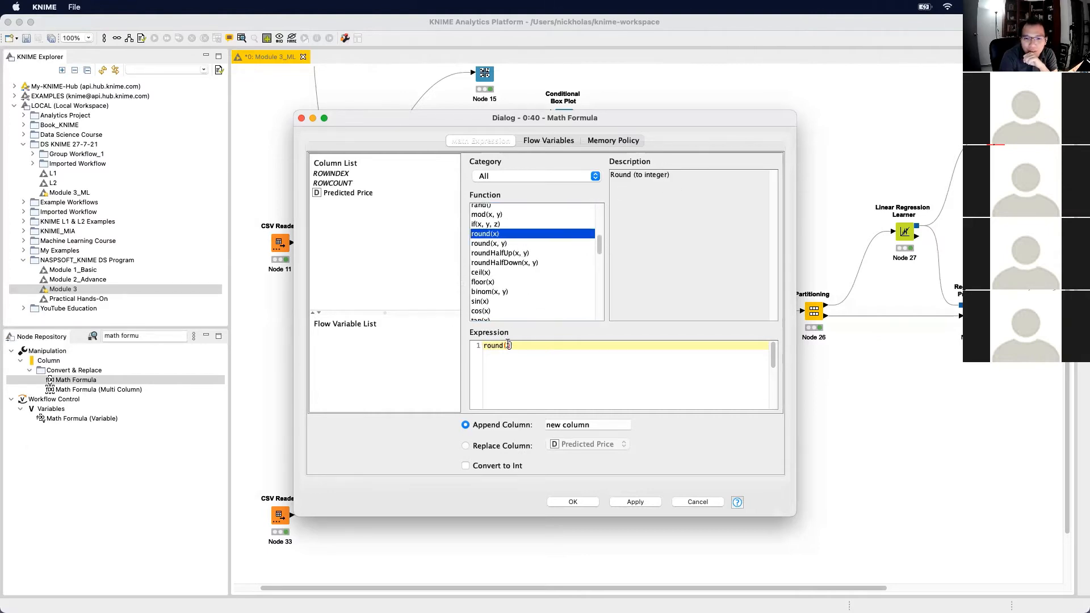
left_click(360, 193)
double_click(360, 193)
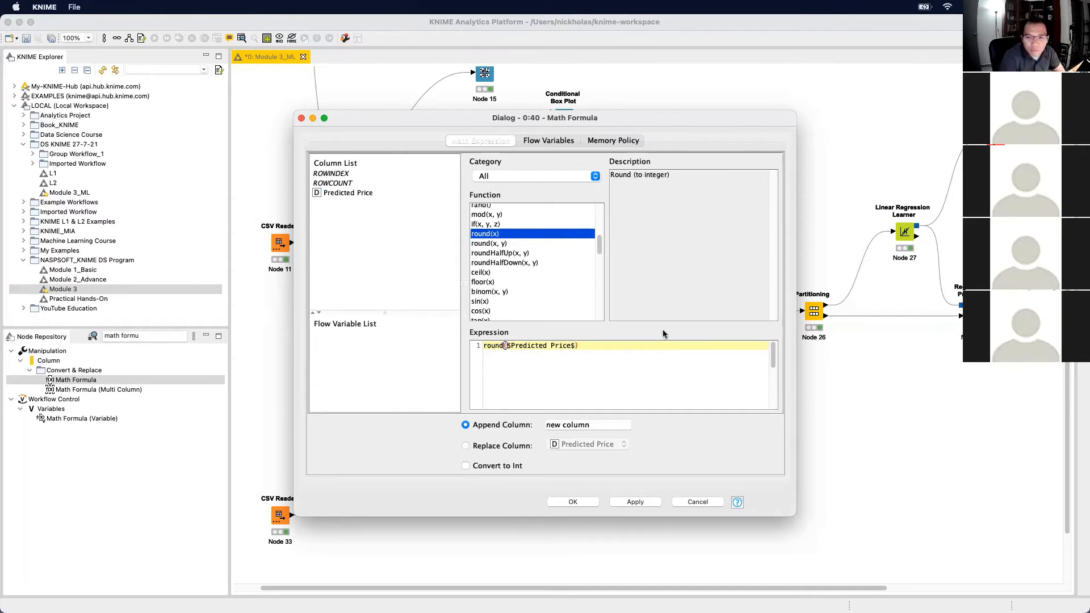
Have the formula result replace the Predicted Price column and accept the node configuration
left_click(474, 446)
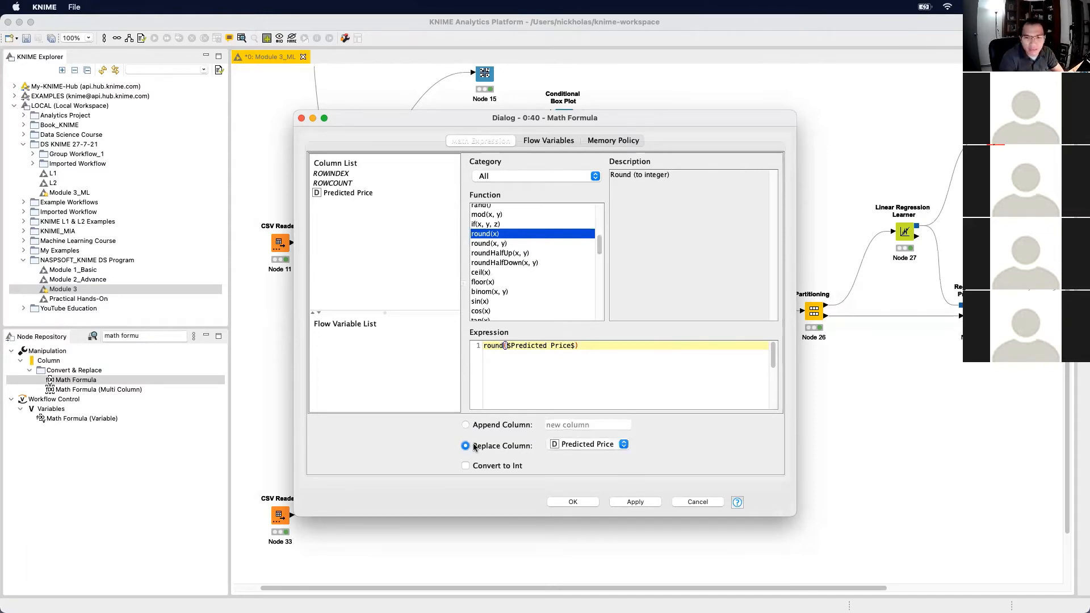
left_click(636, 502)
left_click(573, 502)
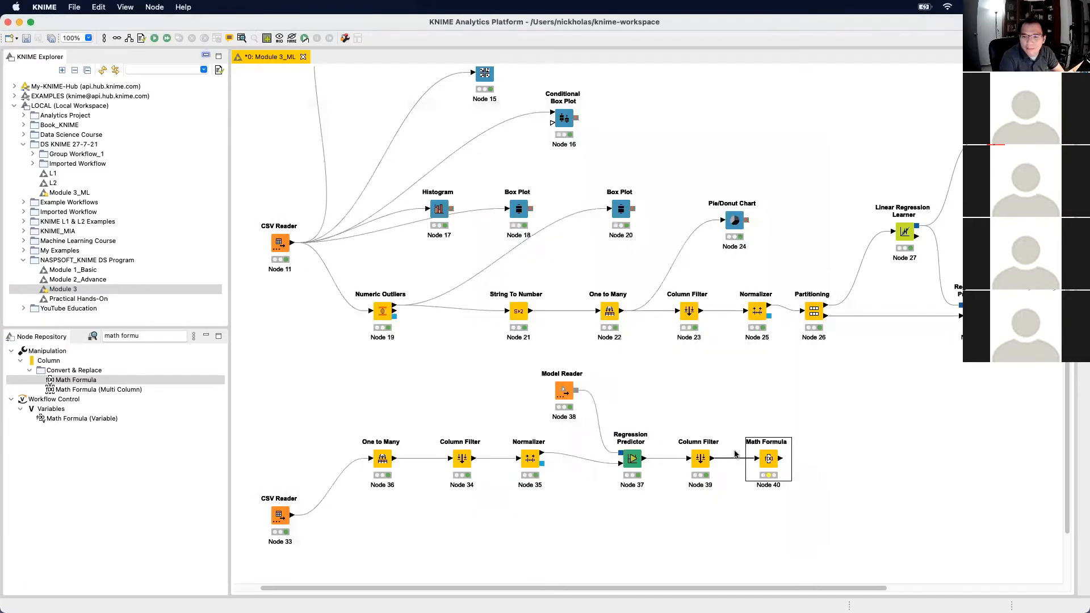
Execute the Math Formula node and examine its output data with the Predicted Price column widened
right_click(767, 458)
left_click(823, 354)
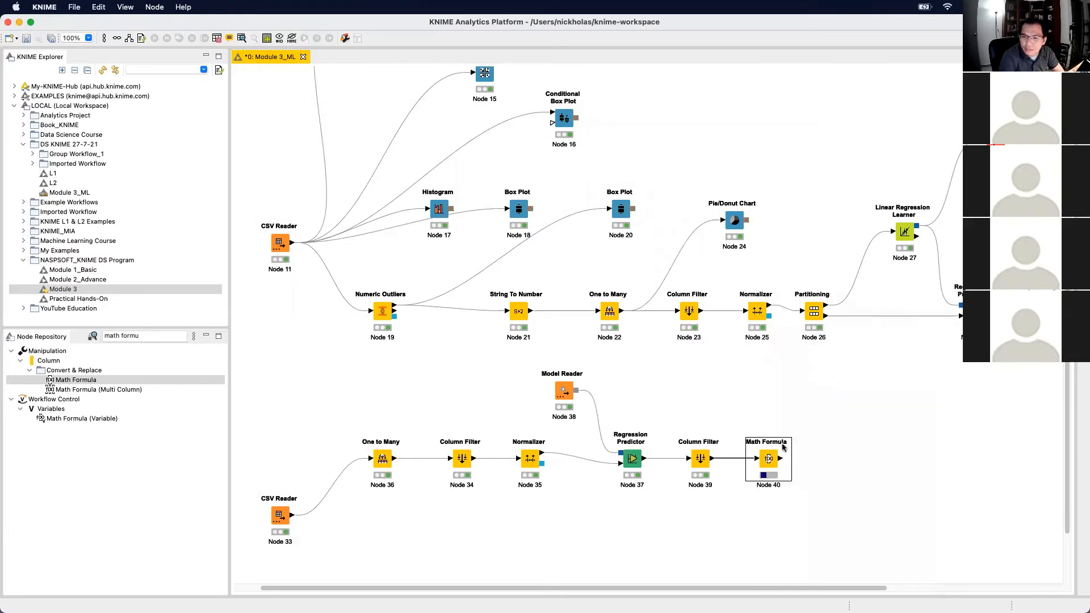
right_click(769, 459)
left_click(856, 601)
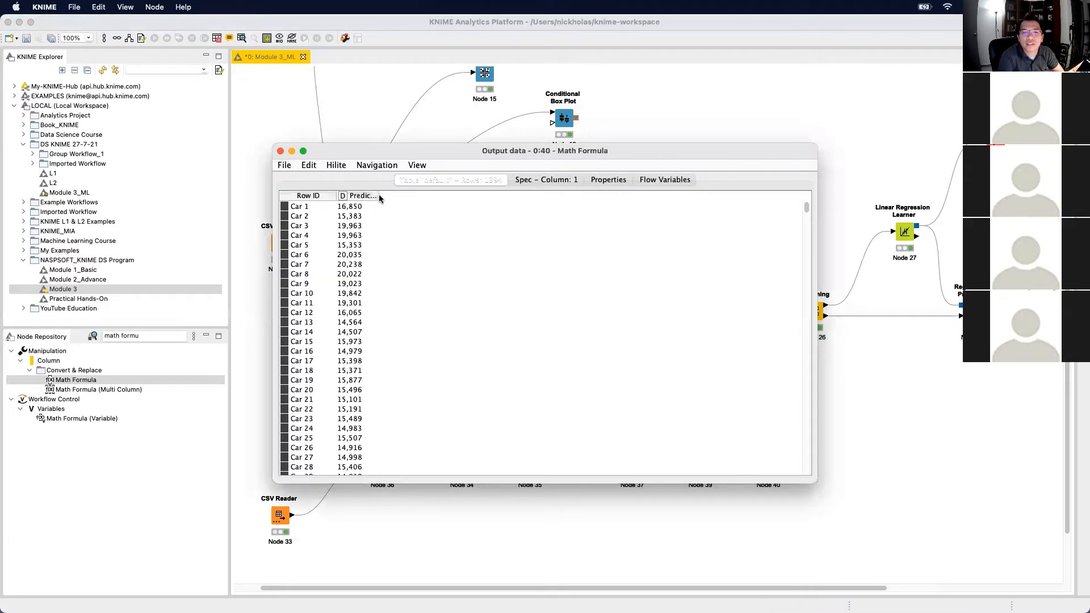
left_click_drag(379, 196, 423, 196)
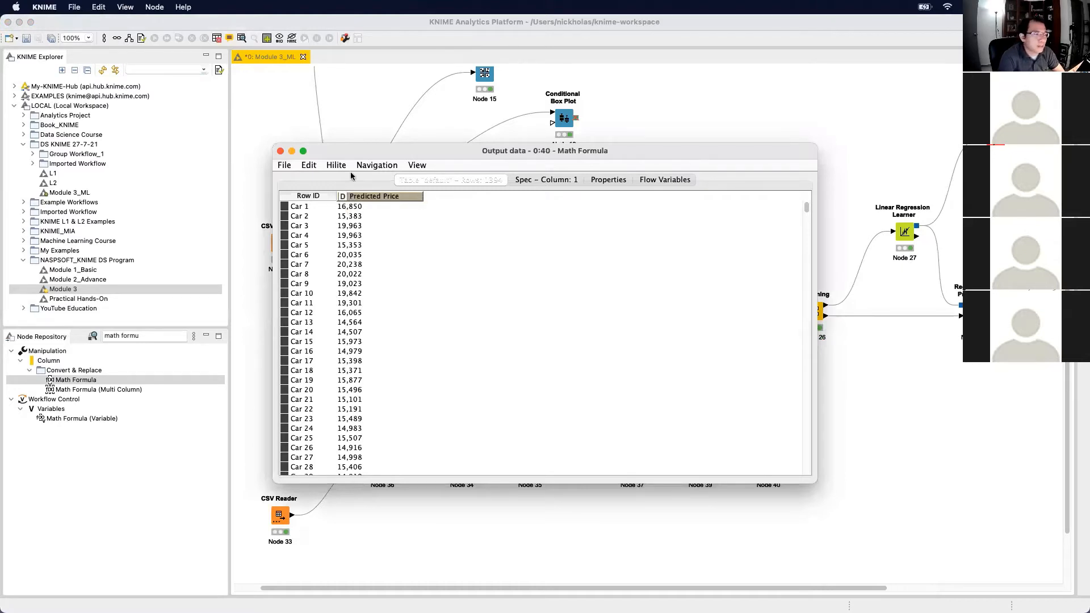
left_click(280, 151)
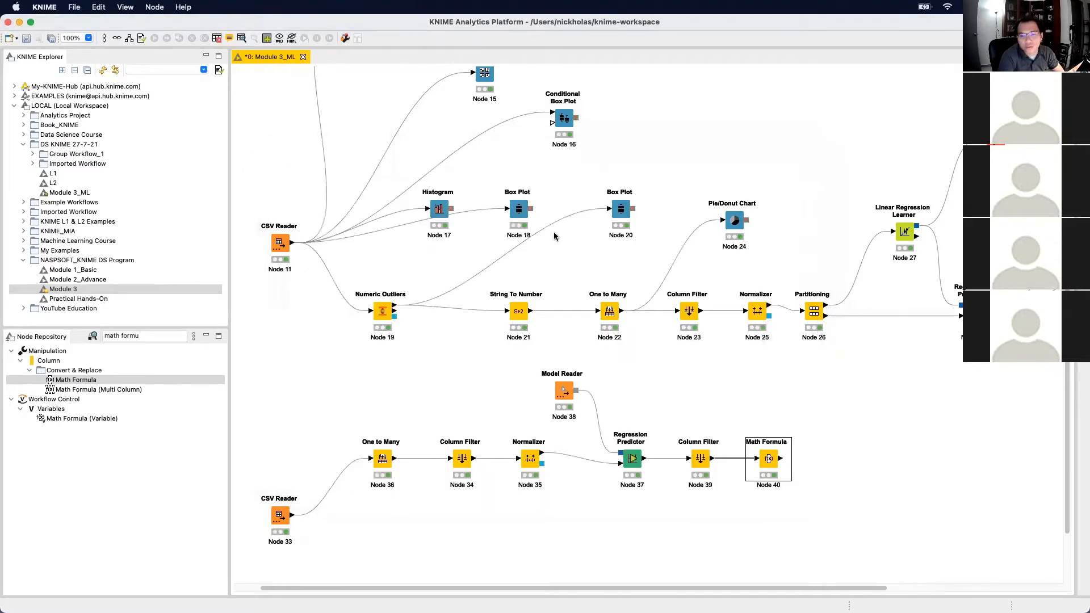
Enable Convert to Int in the Math Formula node's configuration and accept it
double_click(771, 458)
left_click(466, 466)
left_click(634, 502)
left_click(572, 502)
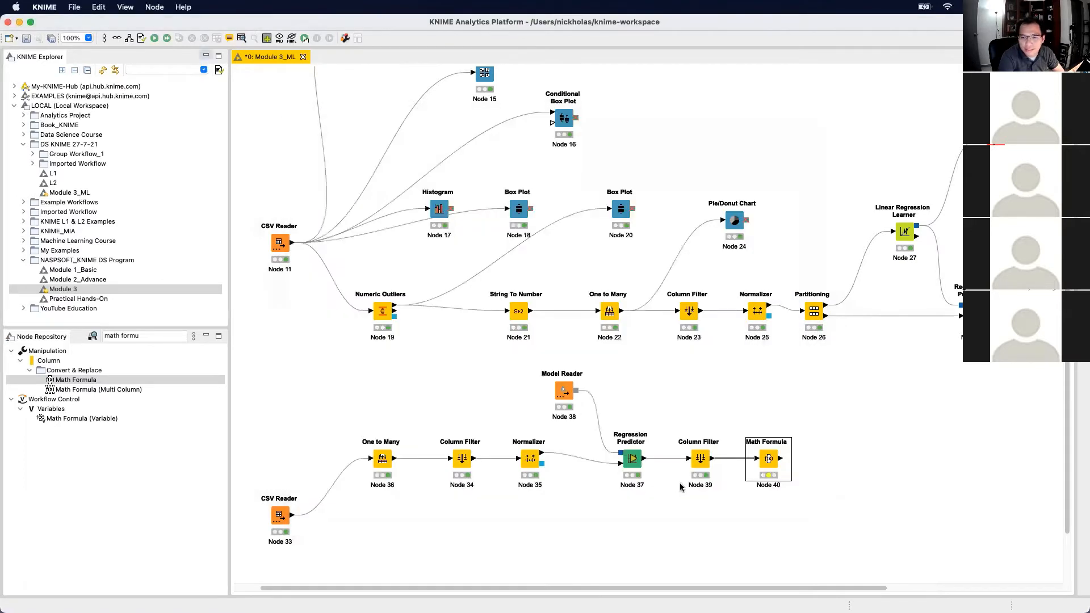
Execute the reconfigured Math Formula node and check the integer Predicted Price values in its output data, widening the column
right_click(754, 475)
right_click(771, 460)
left_click(849, 600)
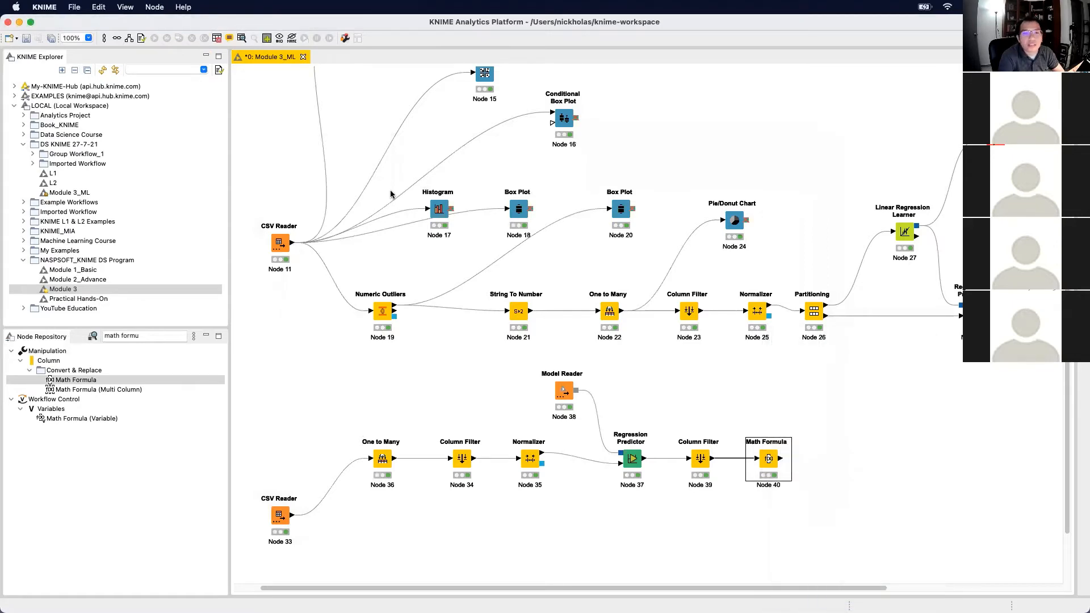
left_click_drag(379, 195, 407, 195)
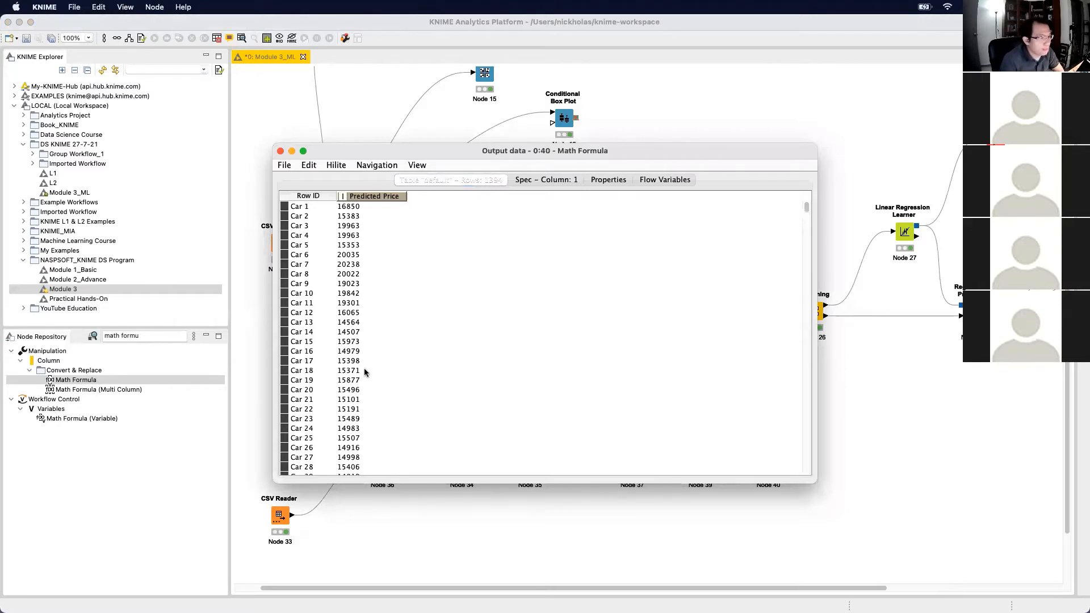
left_click_drag(807, 206, 811, 139)
left_click(279, 151)
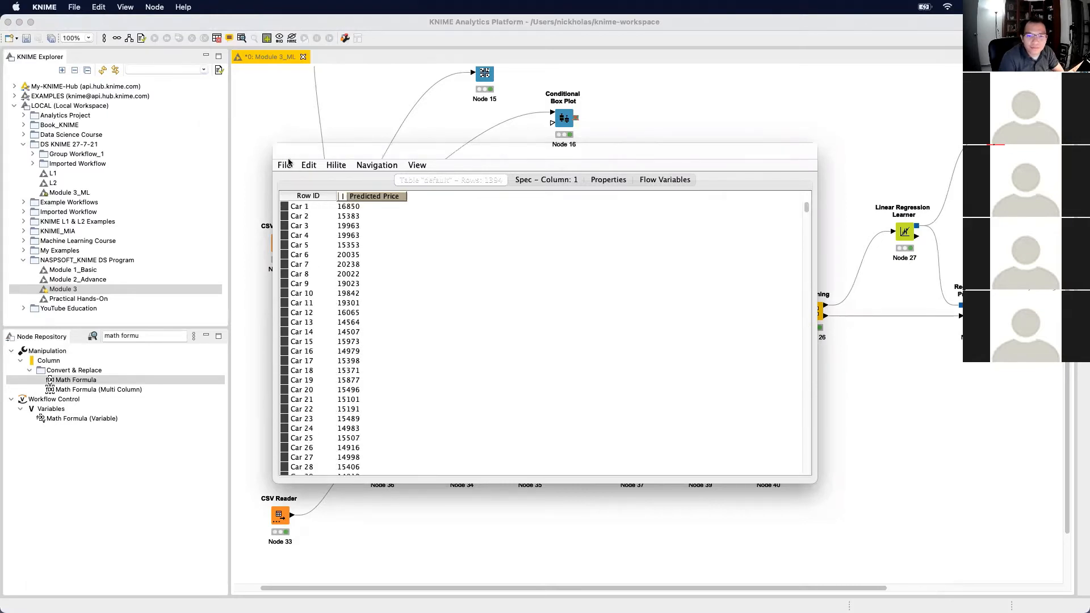
left_click(809, 455)
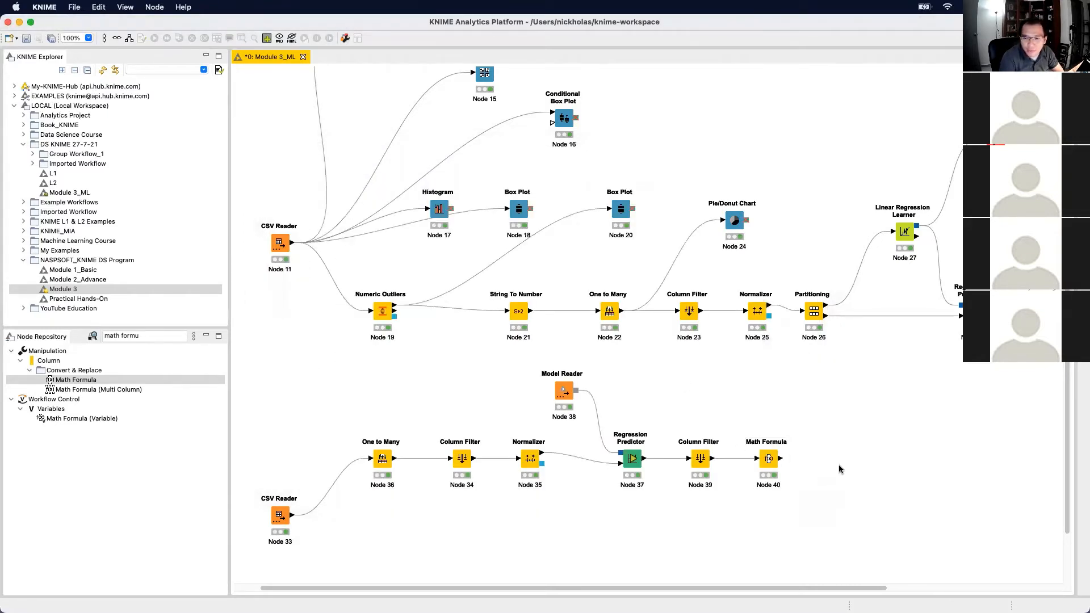
right_click(767, 460)
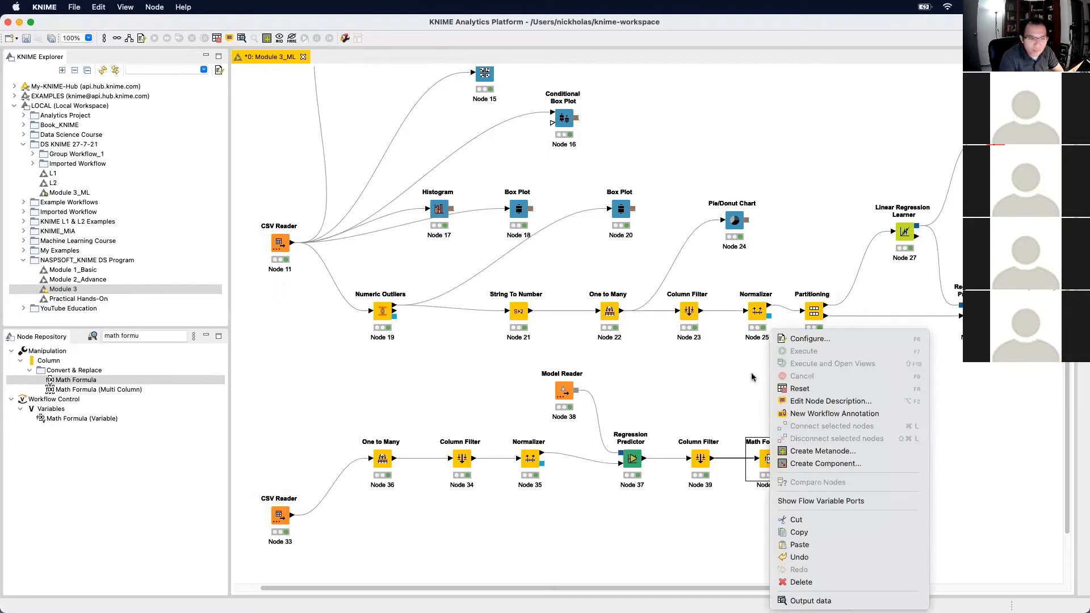
left_click(754, 254)
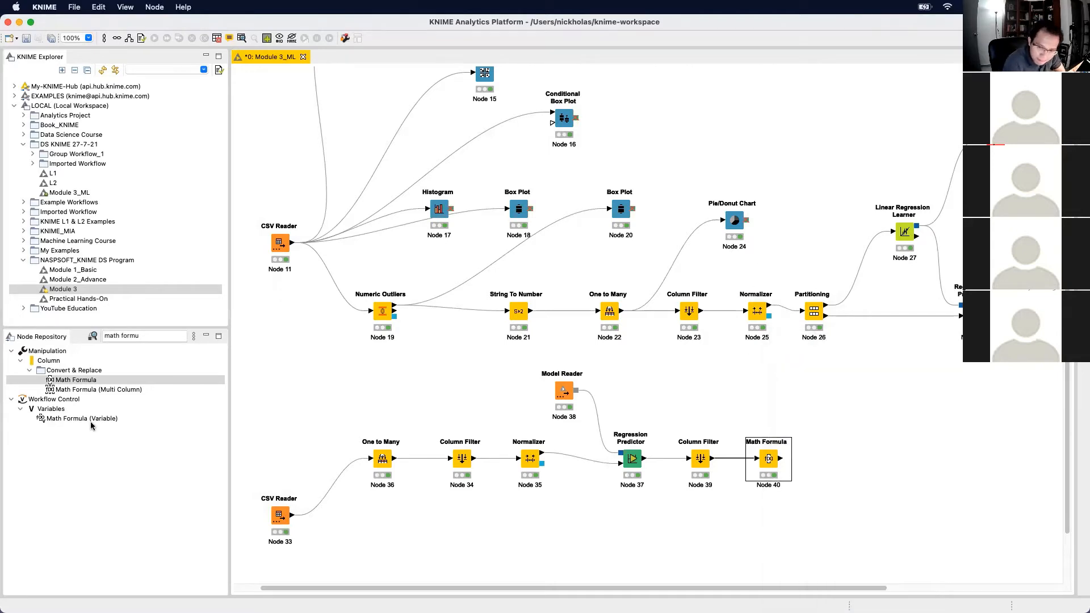
left_click(826, 493)
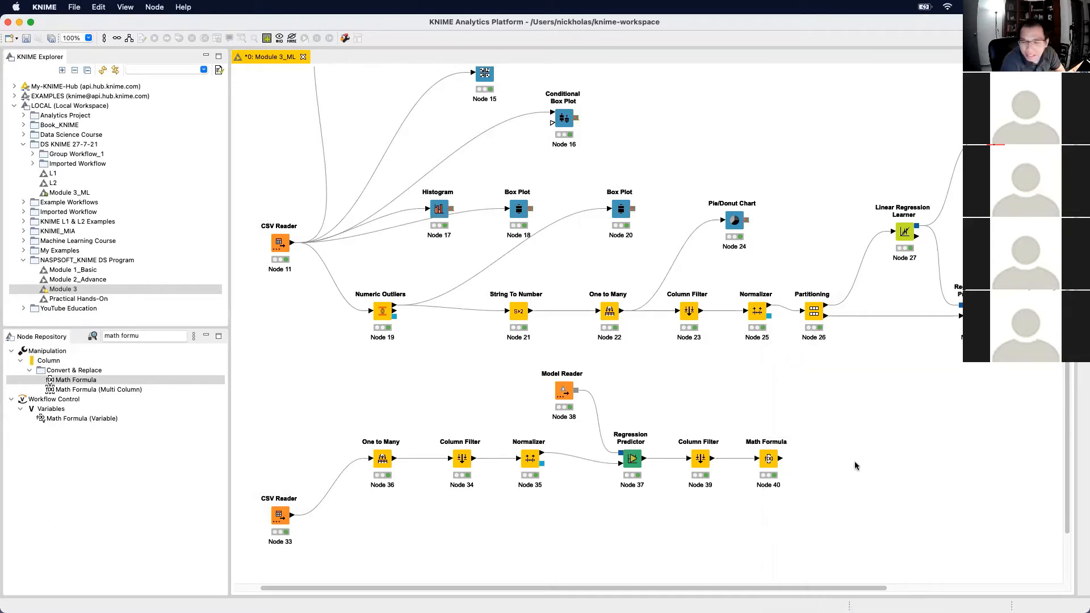
left_click(774, 461)
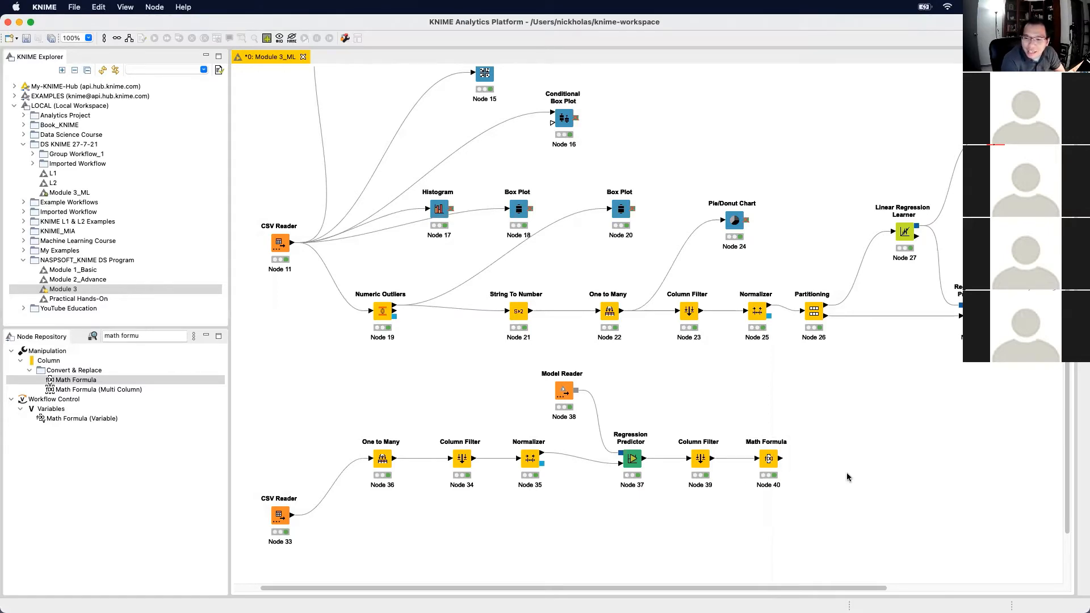
Review the Math Formula's rounding expression, Replace Column and Convert to Int settings, accept them and reopen the node's output data
left_click(771, 461)
double_click(771, 461)
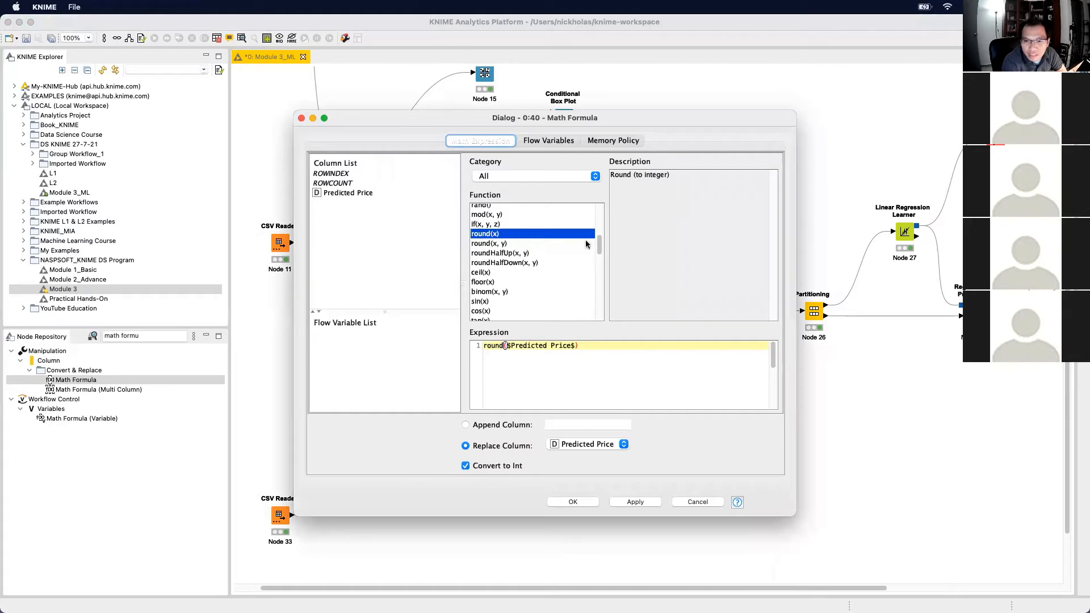
mouse_move(598, 246)
left_mouse_down()
mouse_move(594, 210)
mouse_move(598, 249)
left_mouse_up()
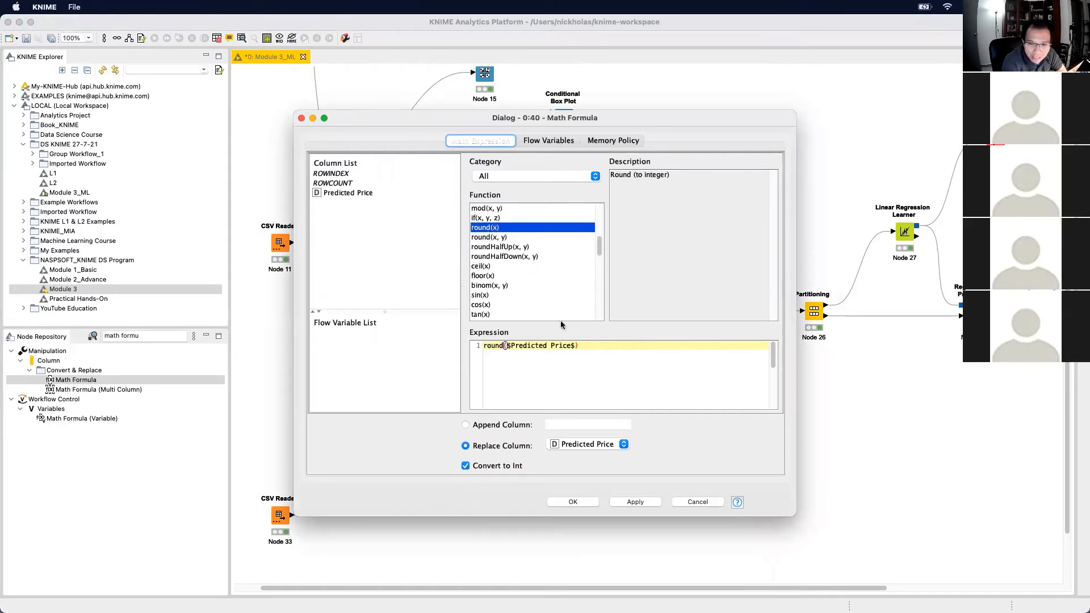
left_click_drag(575, 346, 507, 347)
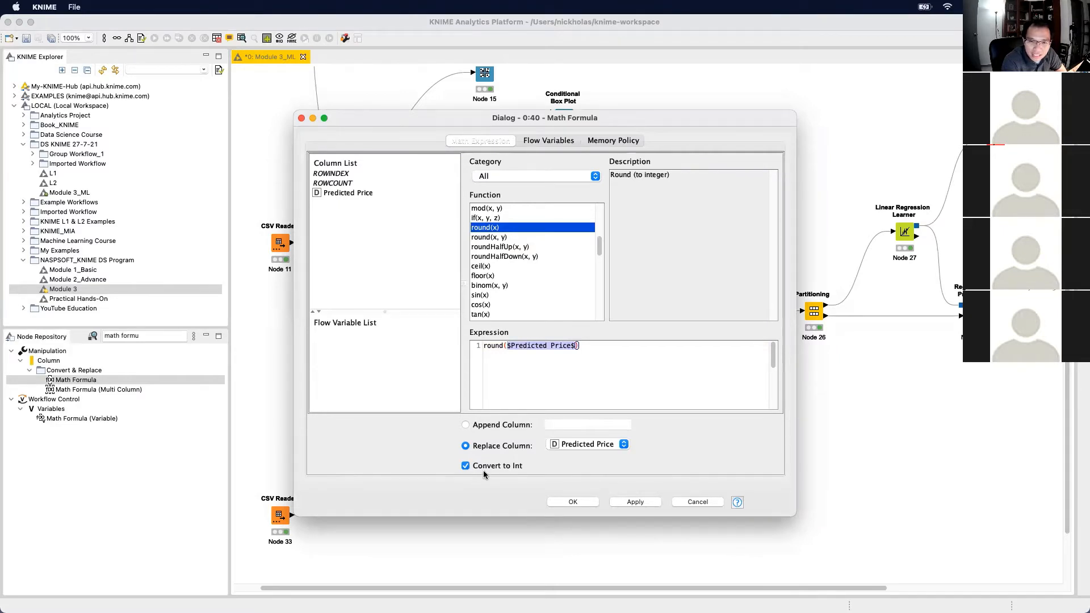
left_click(634, 502)
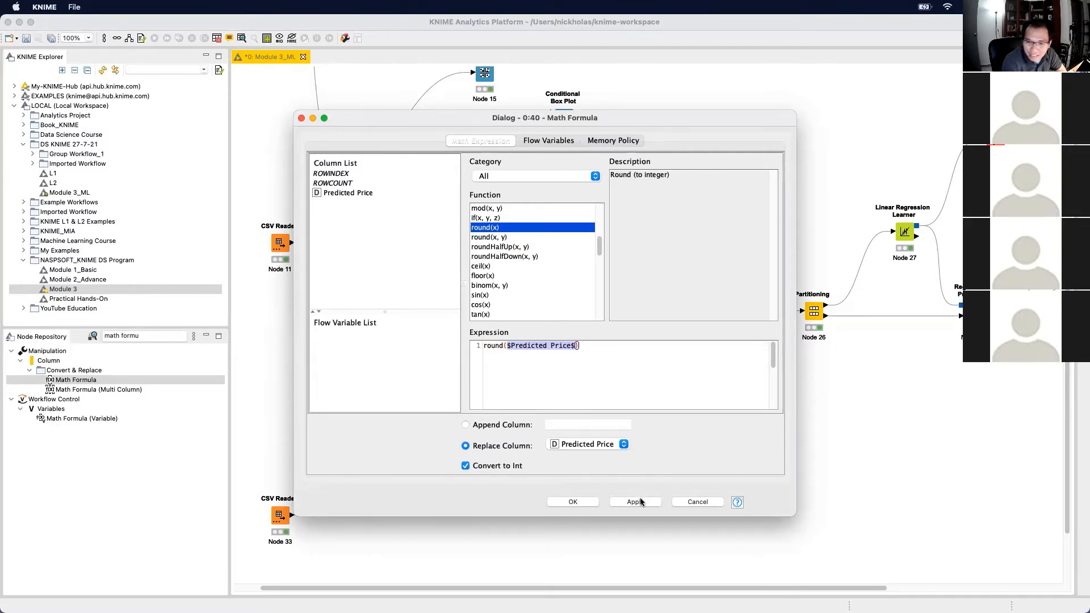
left_click(556, 231)
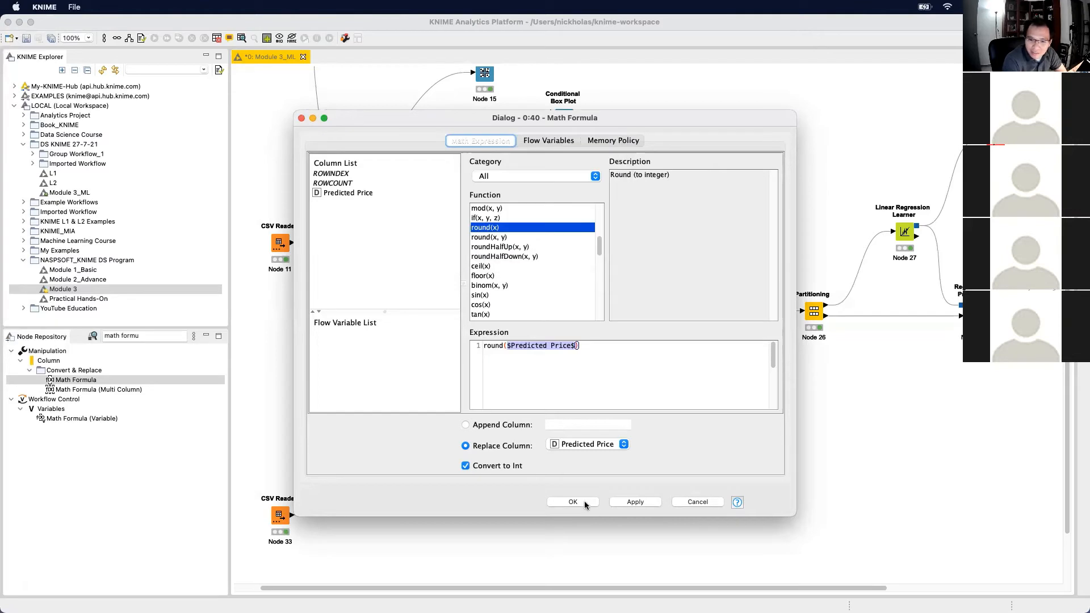
left_click(635, 501)
left_click(555, 232)
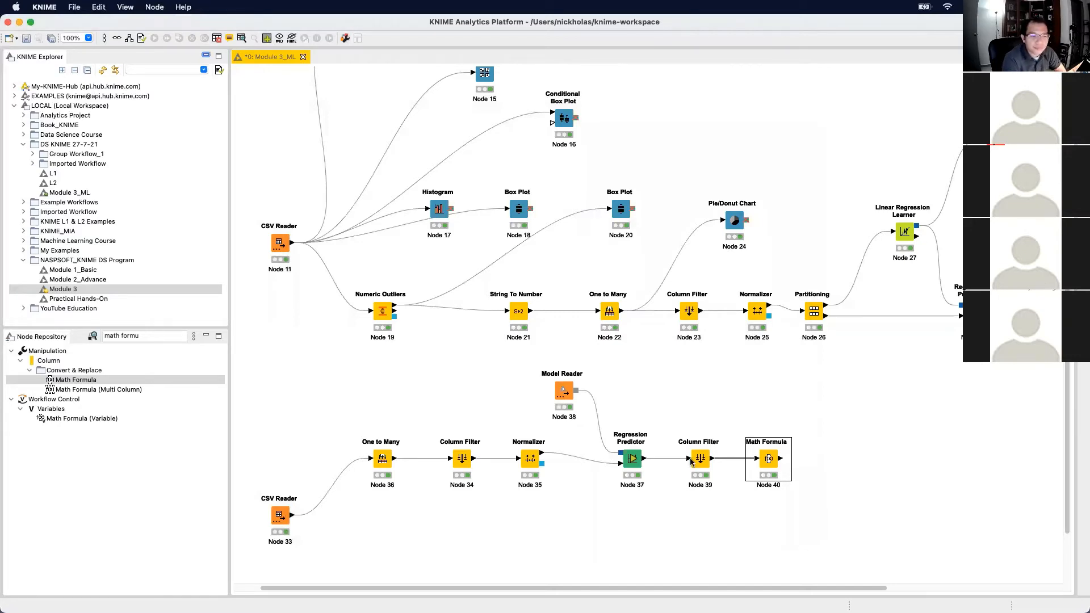
right_click(763, 467)
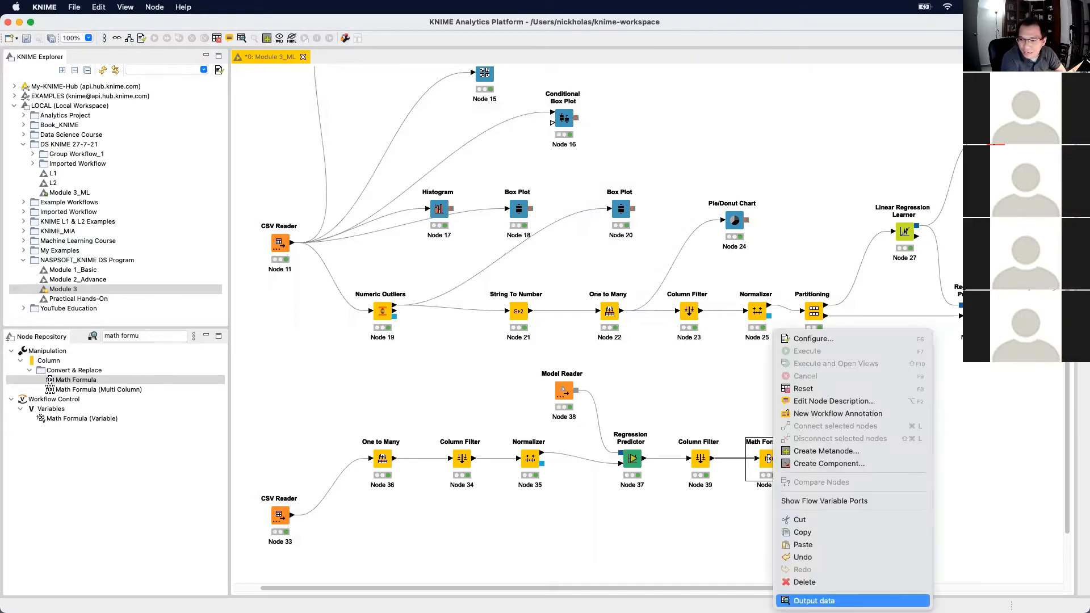
left_click(839, 599)
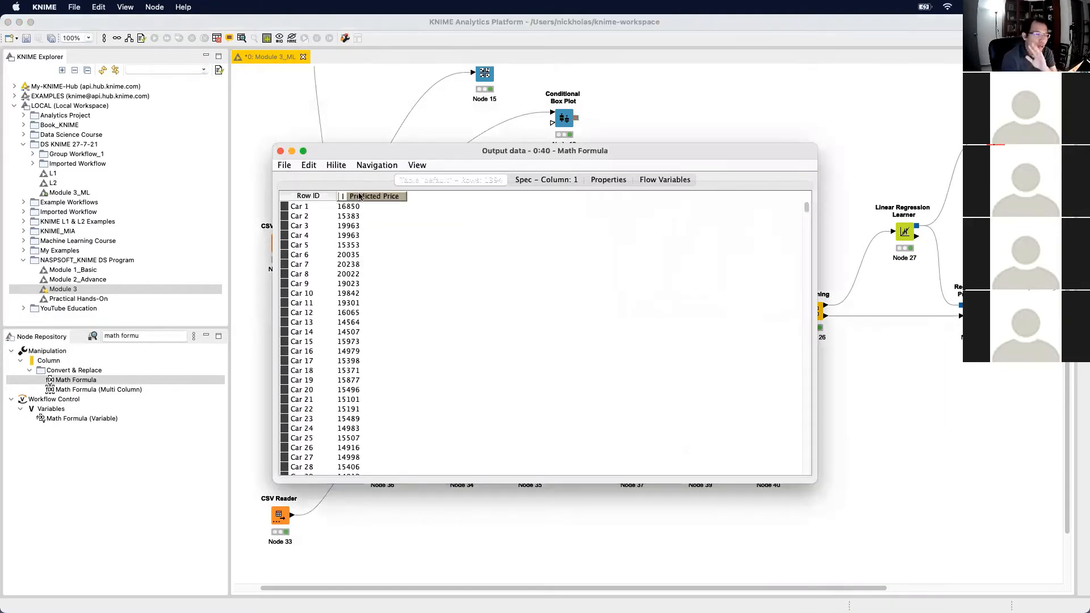
Open the file table of the new-car CSV Reader (Node 33) and move its window clear of the Math Formula output
left_click_drag(445, 152, 858, 139)
left_click(277, 521)
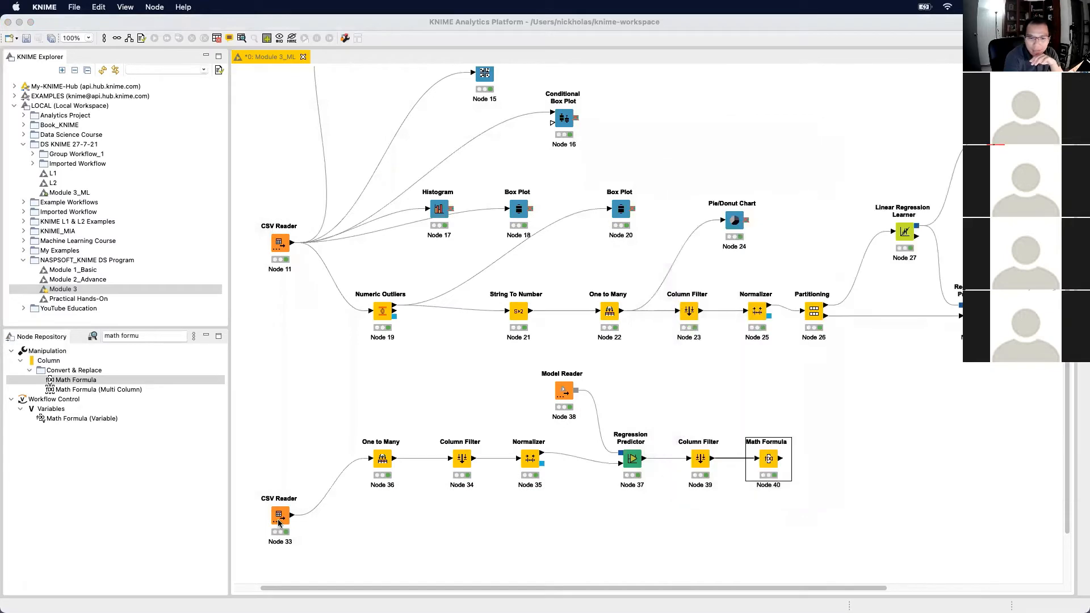
right_click(277, 521)
left_click(372, 601)
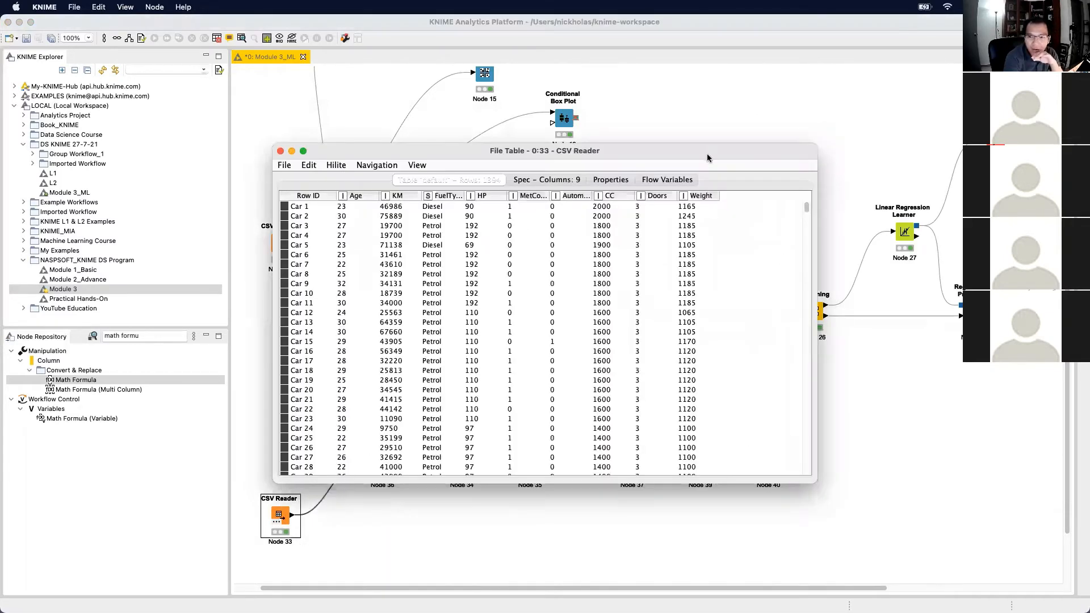
left_click_drag(817, 232, 746, 233)
left_click_drag(672, 155, 504, 98)
Arrange the CSV Reader's file table and the Math Formula output side by side to compare the car attributes with the predicted prices
key("ctrl+Up")
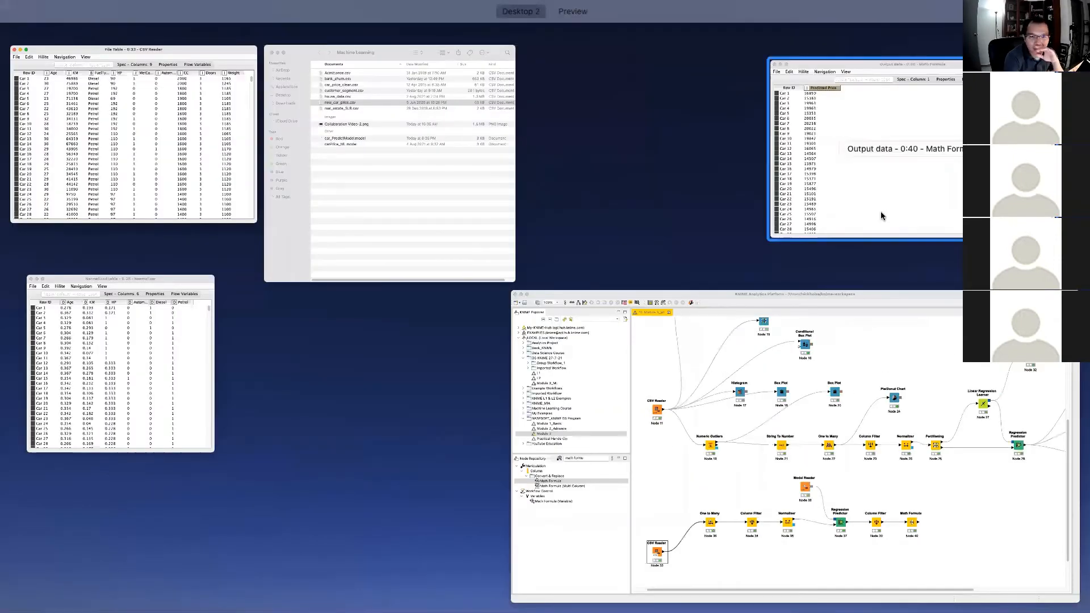
left_click(880, 211)
key("ctrl+Up")
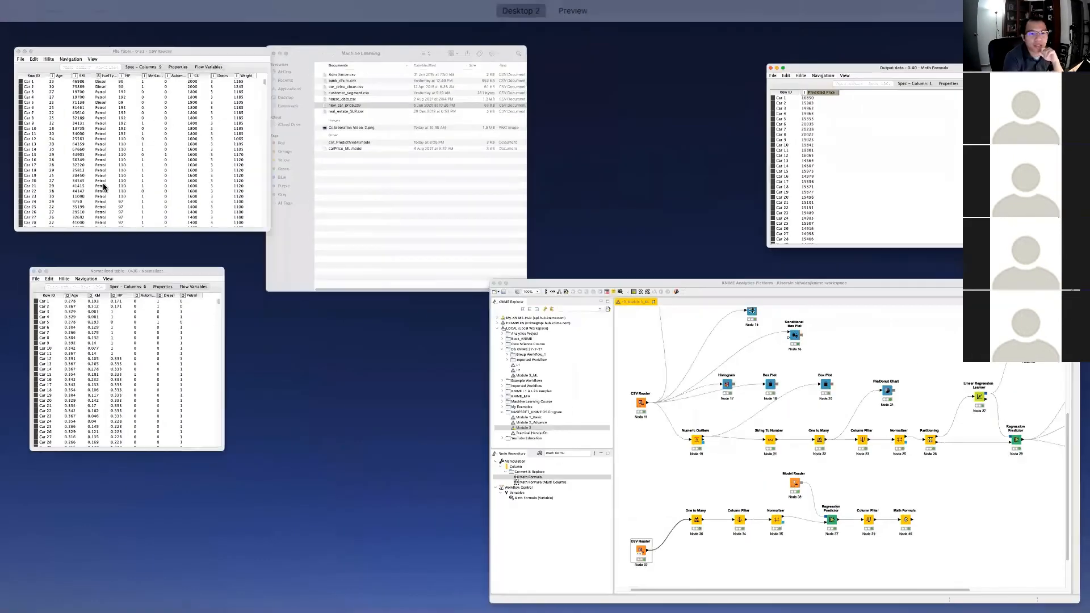
left_click(103, 364)
left_click(105, 79)
left_click_drag(742, 145, 647, 96)
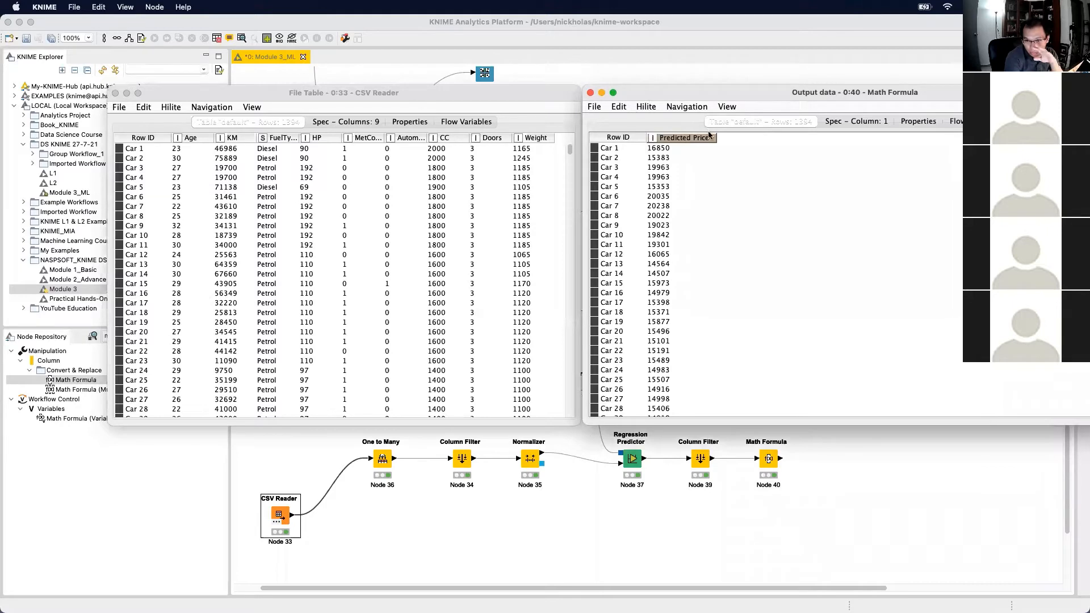
left_click_drag(661, 92, 777, 85)
left_click_drag(580, 163, 669, 172)
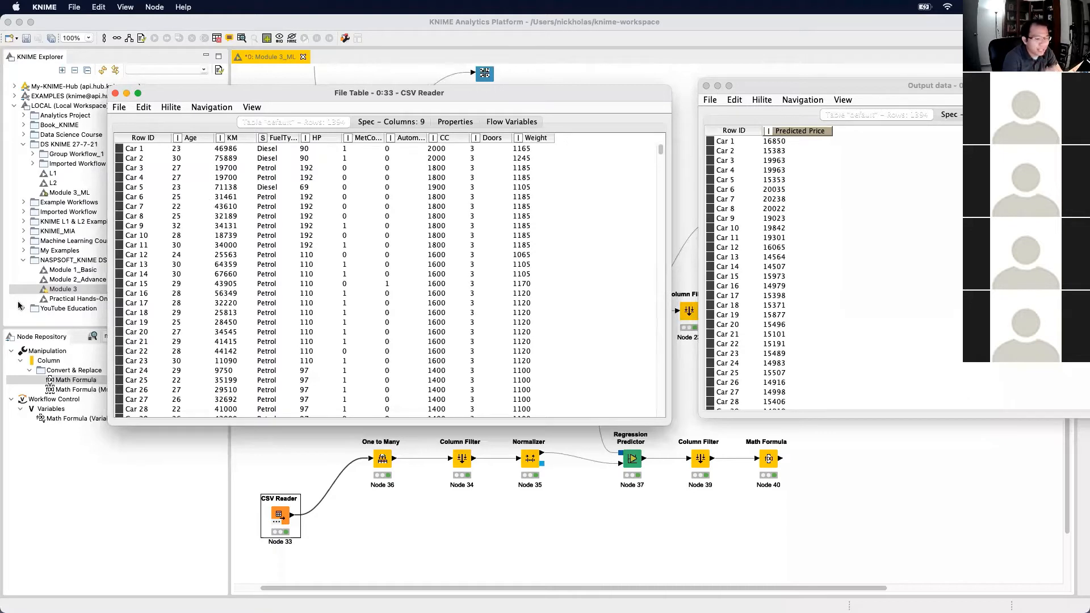
Search the node repository for "column appen" and add a Column Appender node beside the Math Formula node
left_click(144, 336)
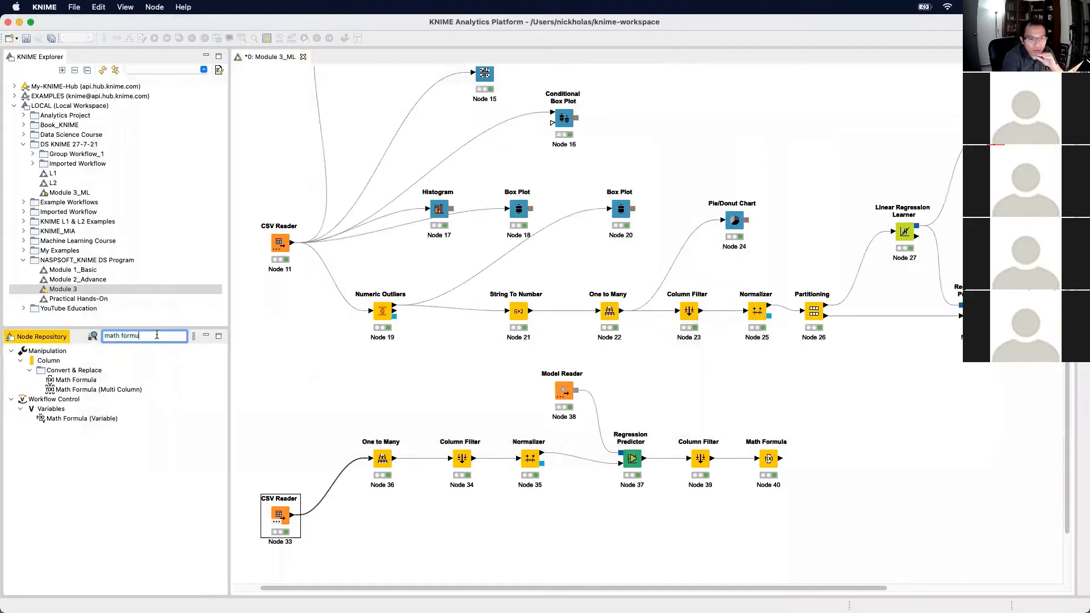
key("BackSpace")
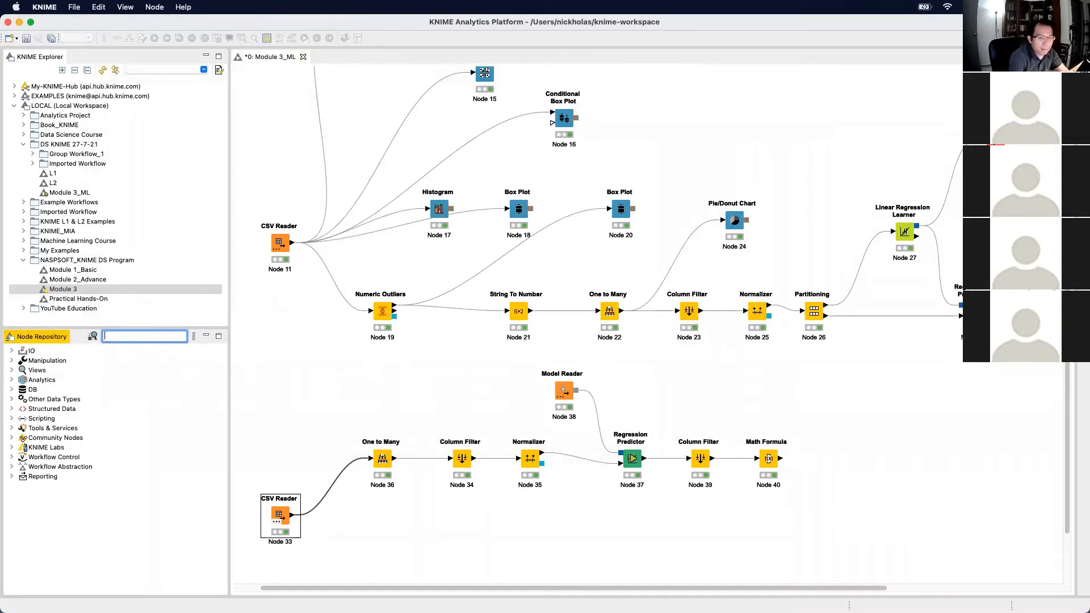
type("colum")
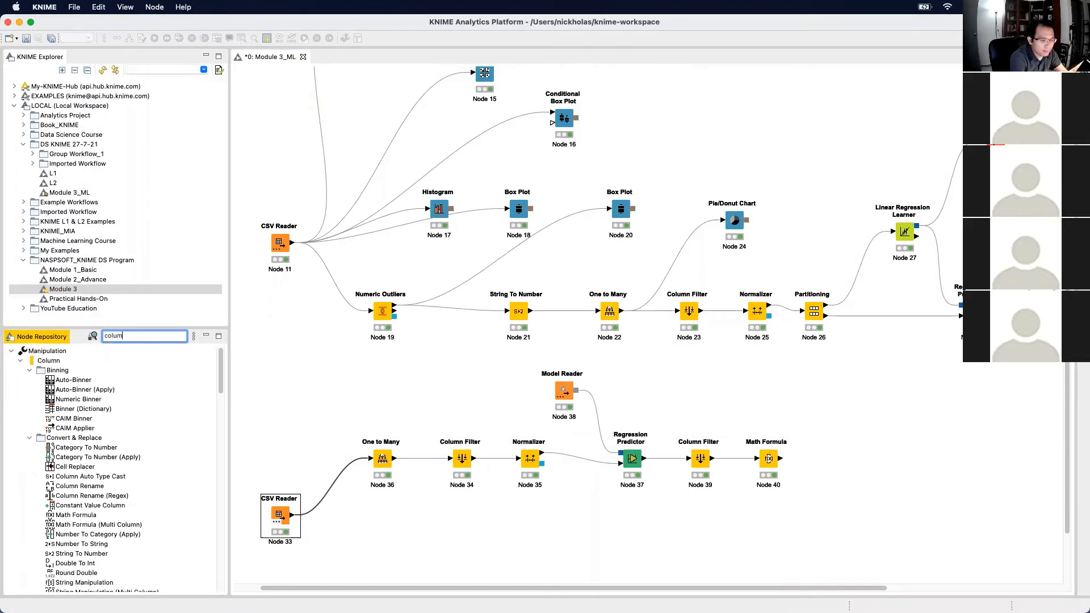
type("n appen")
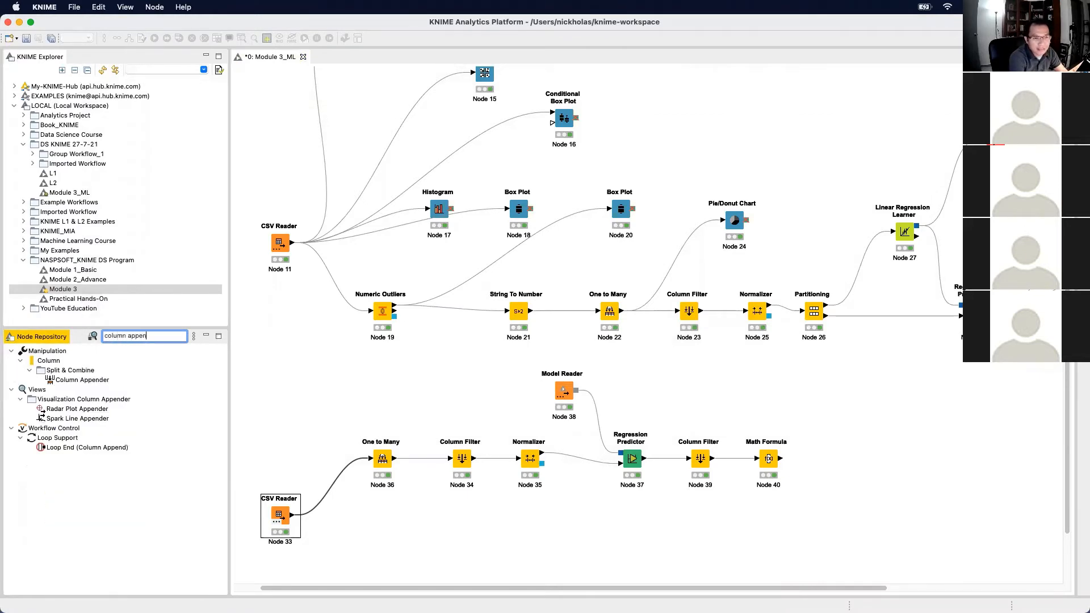
left_click(78, 384)
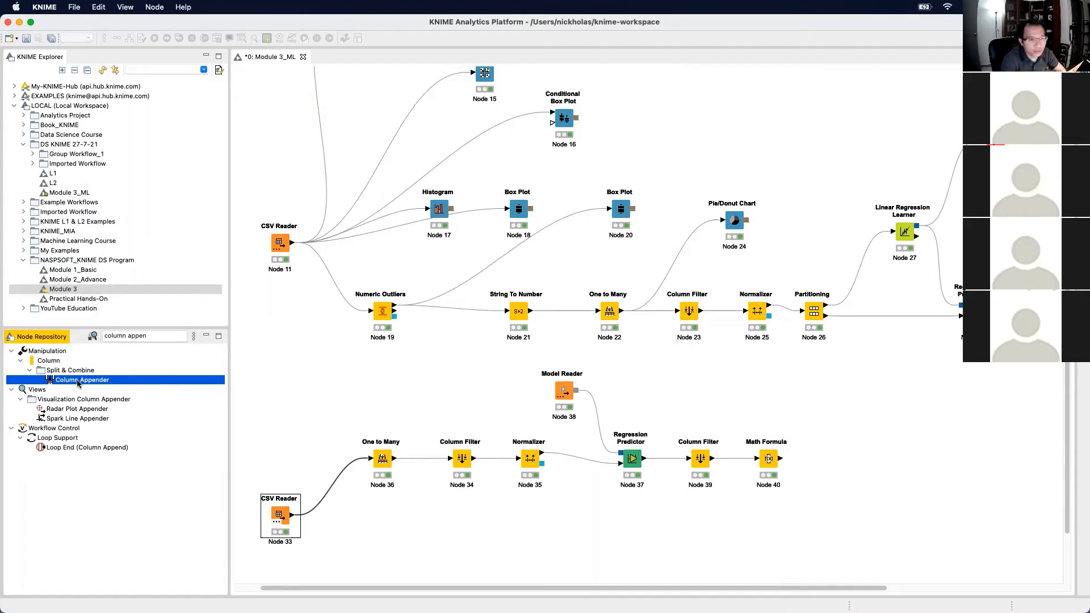
left_click_drag(78, 383, 847, 462)
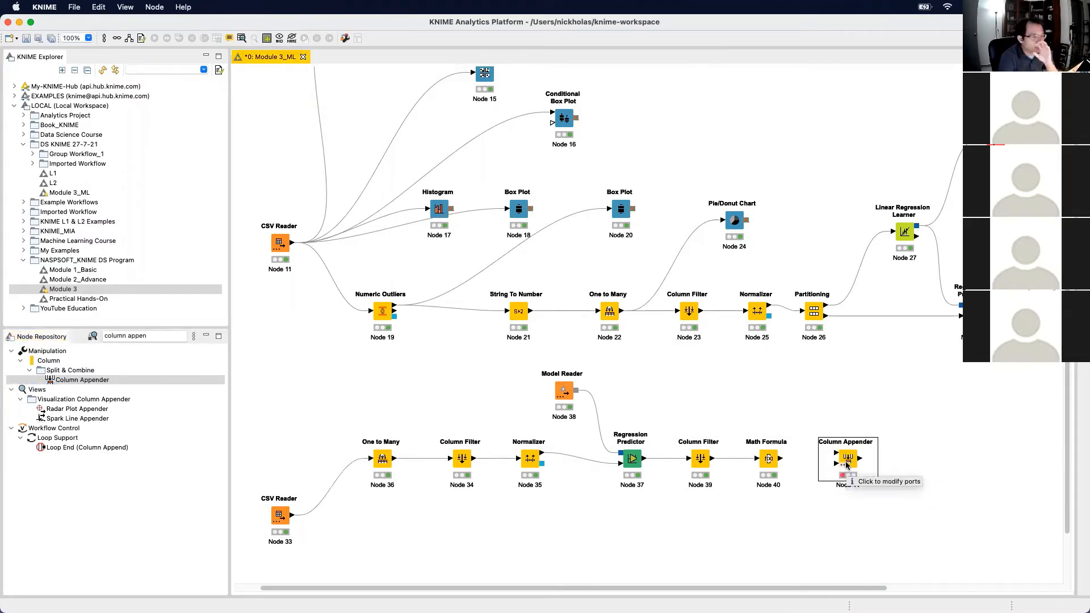
Bring the Math Formula output and CSV Reader table back into view and examine the CSV Reader table's last row IDs
key("ctrl+Up")
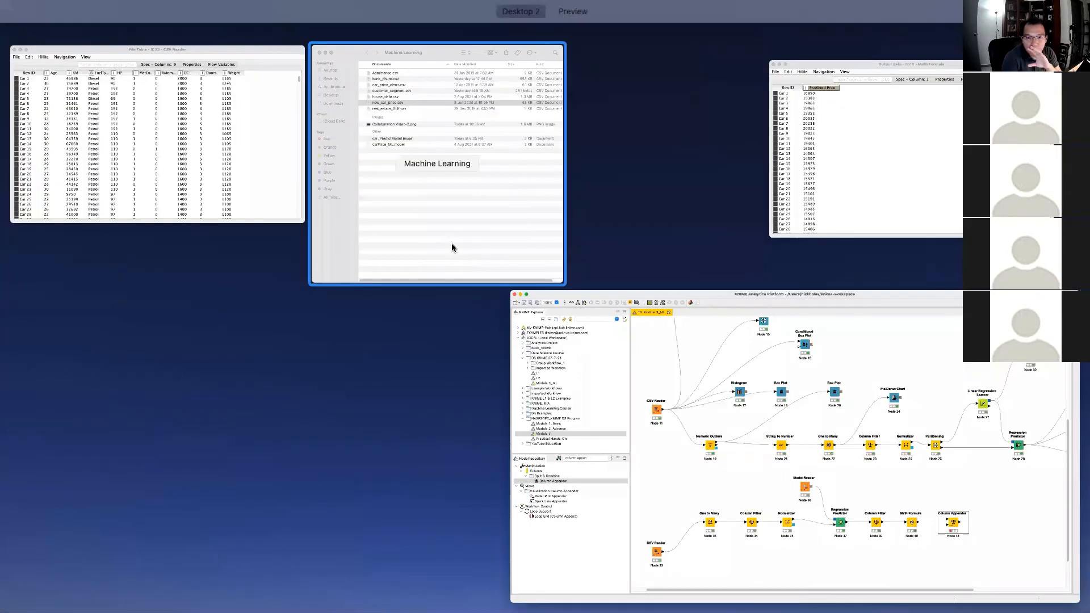
left_click(911, 197)
key("ctrl+Up")
left_click(151, 187)
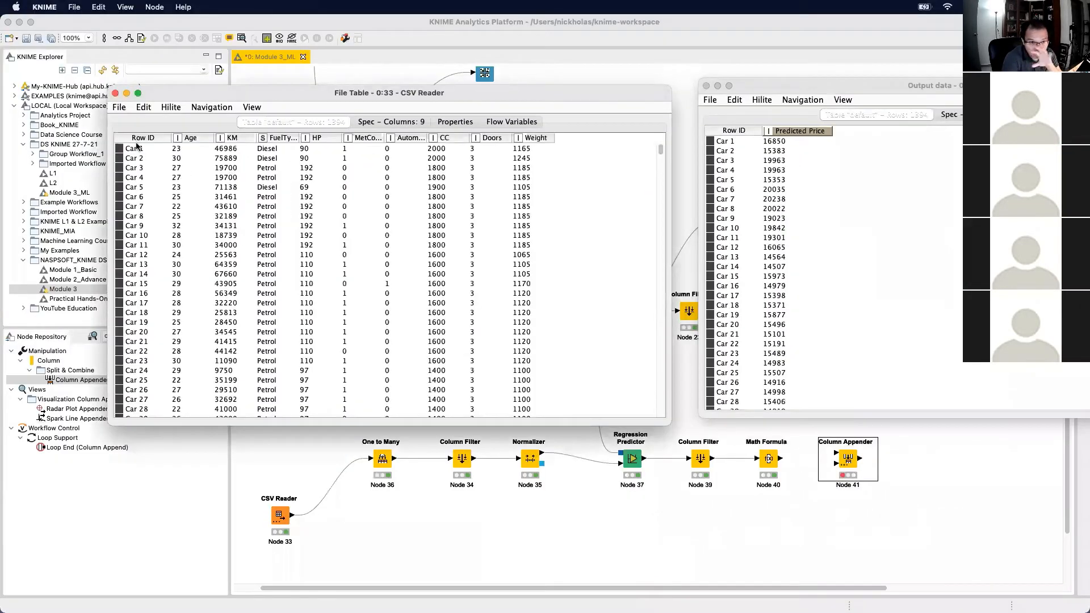
left_click_drag(661, 151, 661, 413)
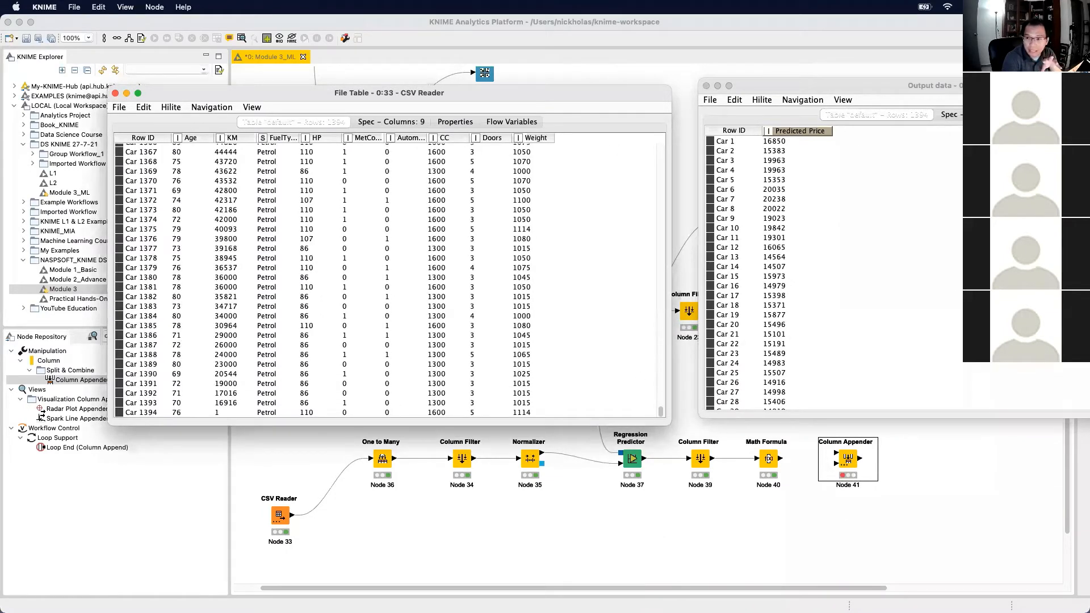
Compare the row IDs of the Math Formula output with the CSV Reader table from its first rows, and return to the workflow
left_click_drag(959, 85, 779, 74)
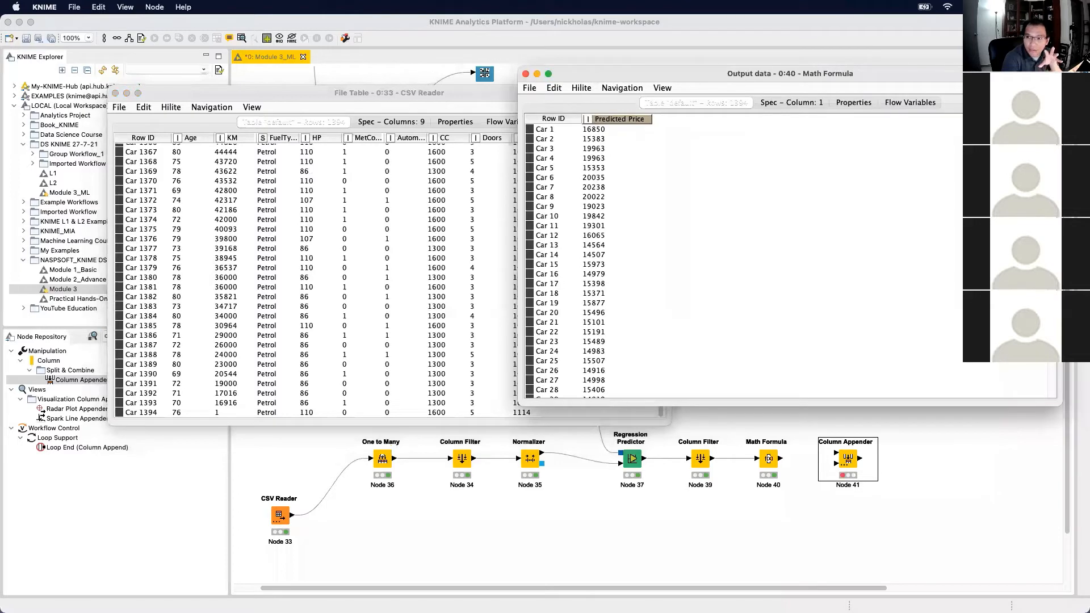
mouse_move(1052, 129)
left_mouse_down()
mouse_move(1033, 397)
mouse_move(1047, 122)
left_mouse_up()
left_click_drag(1010, 74, 1060, 94)
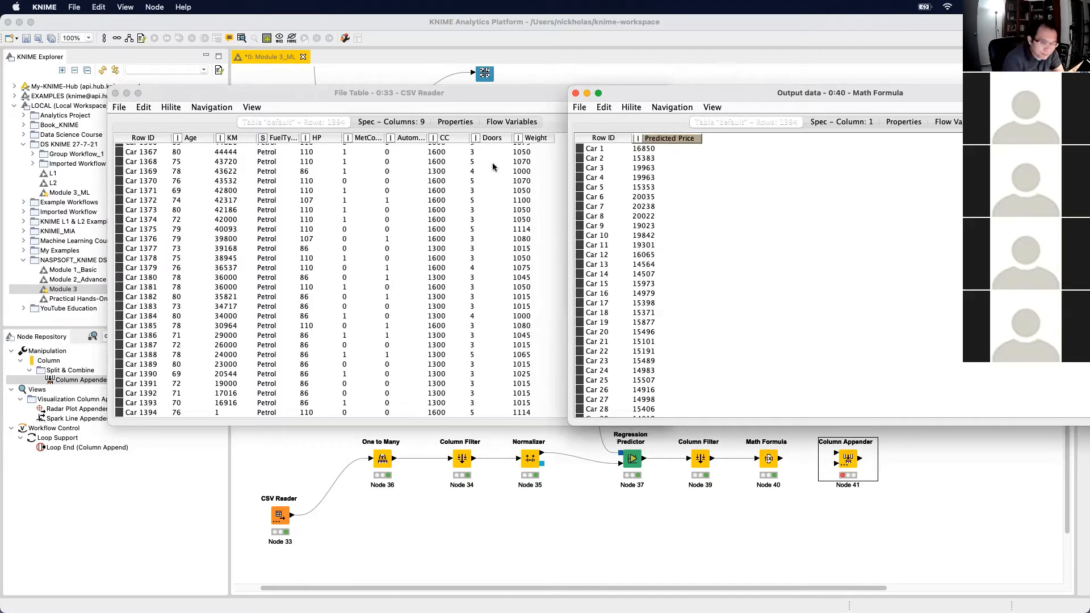
left_click_drag(702, 95, 732, 96)
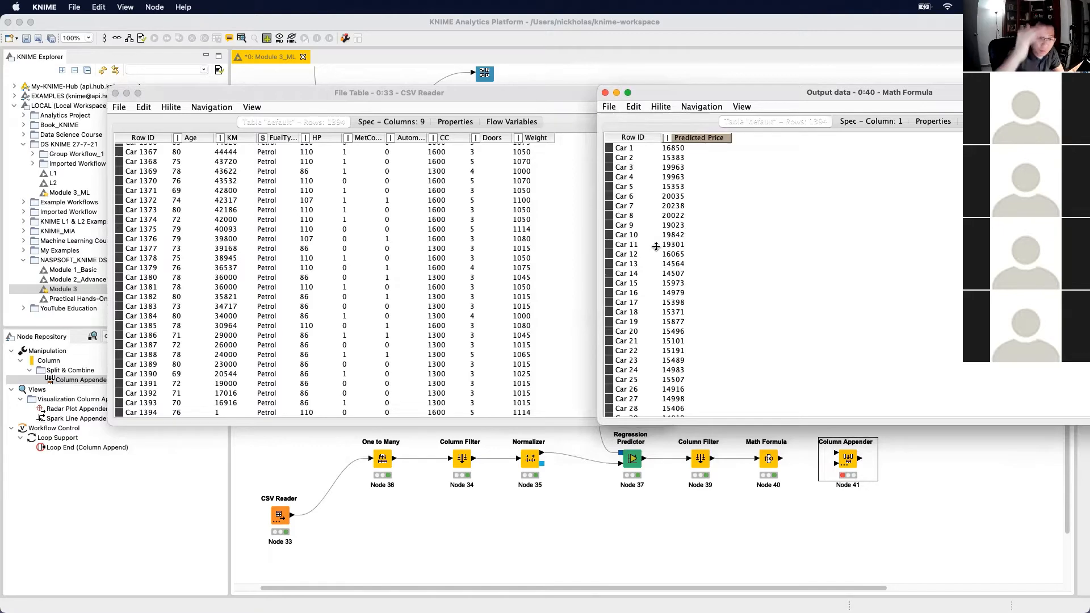
scroll(203, 233, "up", 15)
left_click(538, 168)
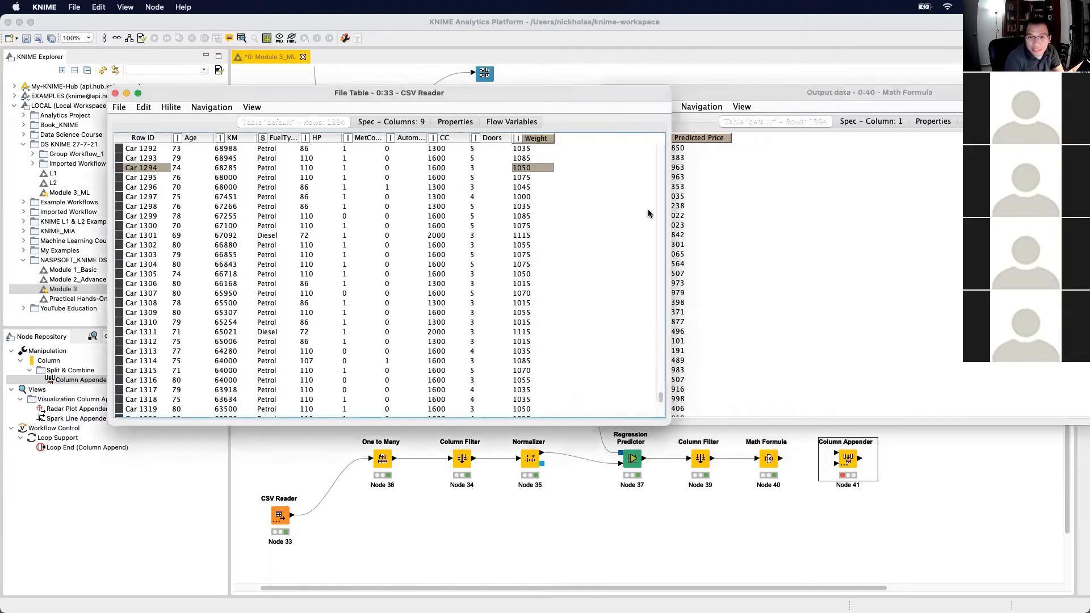
left_click_drag(663, 405, 657, 99)
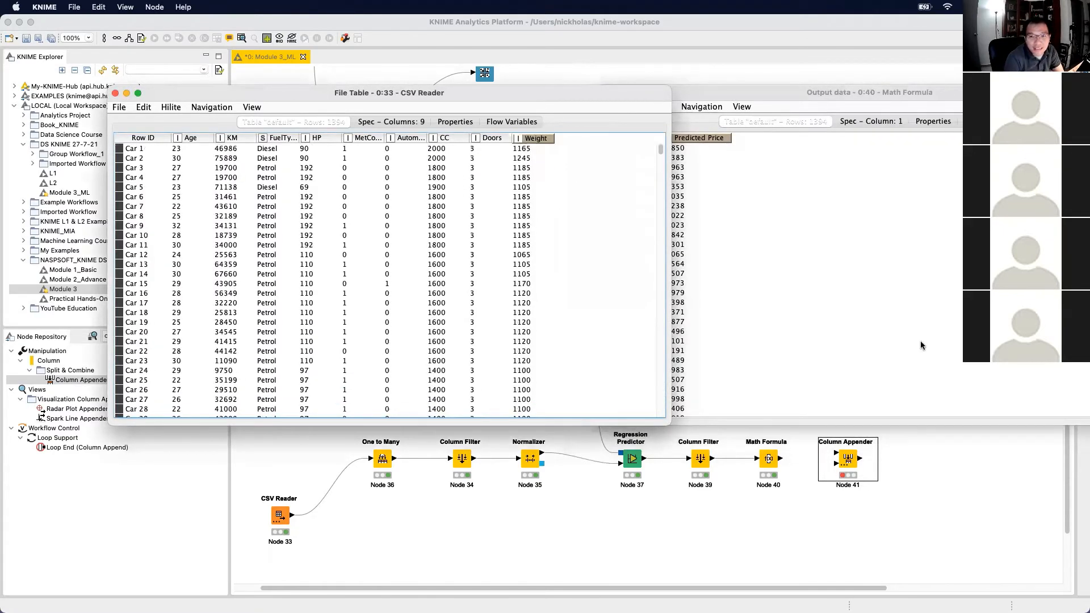
left_click(932, 345)
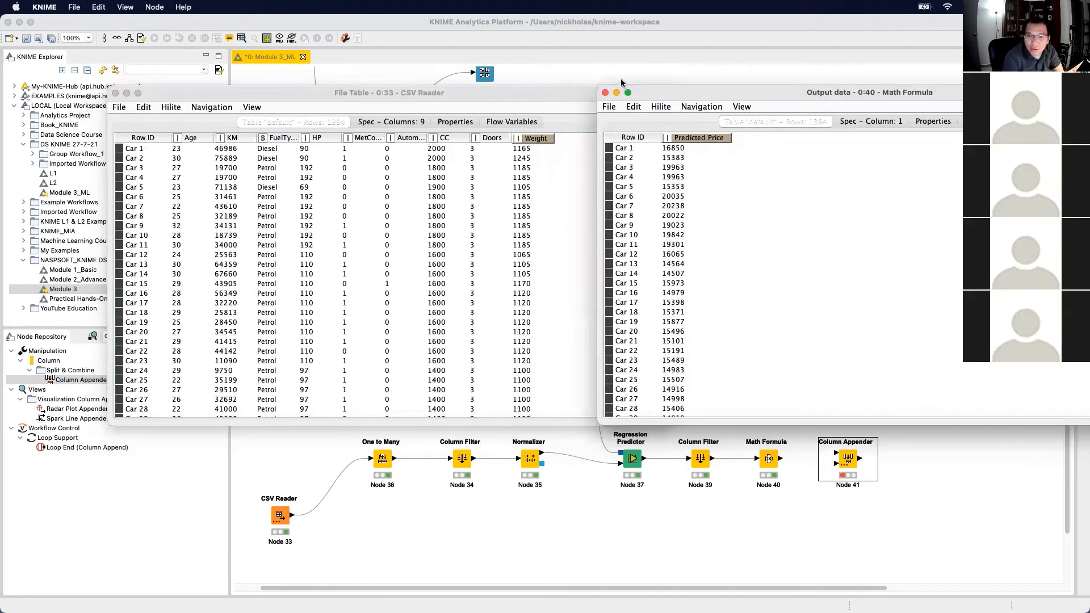
left_click(705, 68)
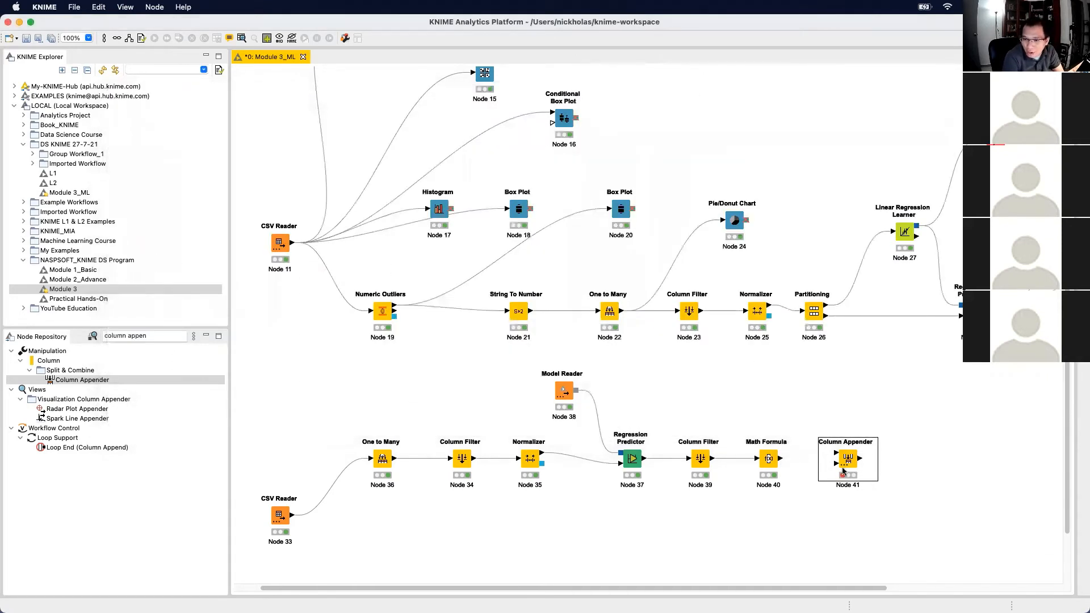
Place the Column Appender below the Math Formula, connecting CSV Reader Node 33 to its first input and the Math Formula to its second
left_click_drag(846, 461, 834, 507)
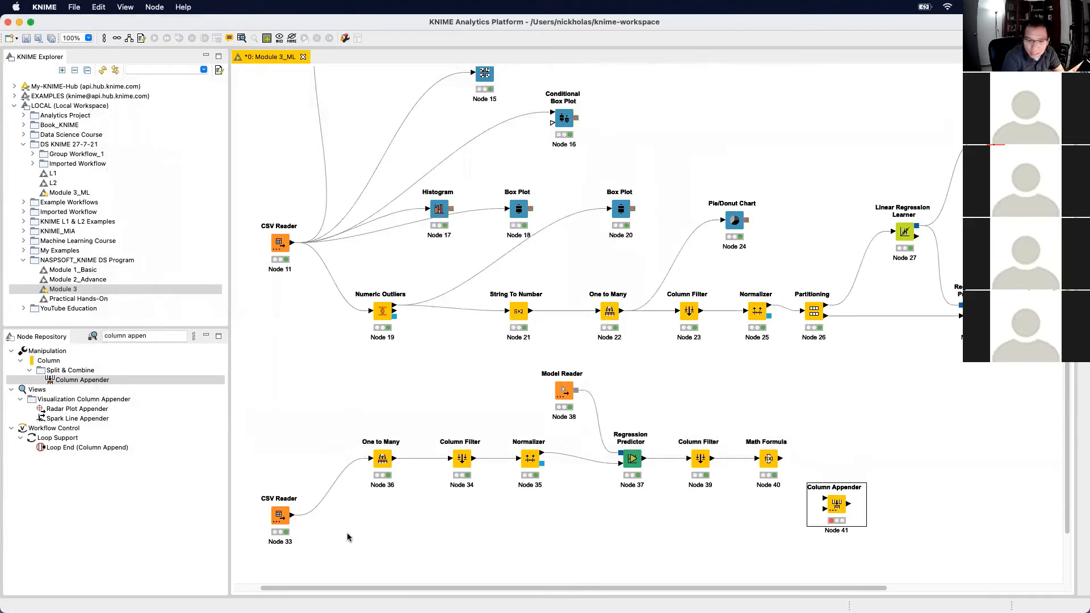
left_click_drag(291, 516, 831, 507)
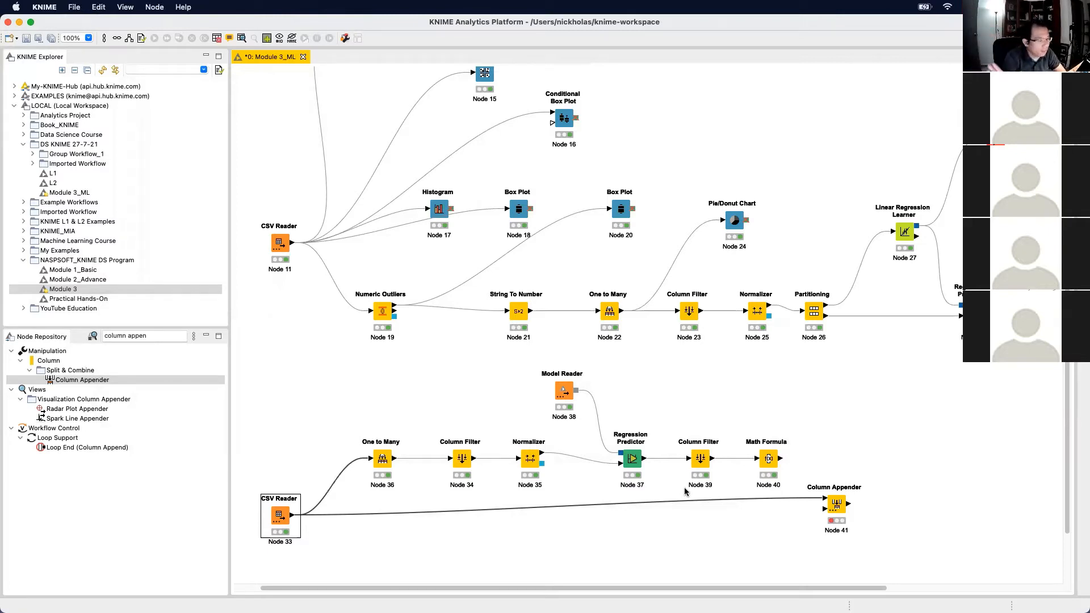
right_click(278, 518)
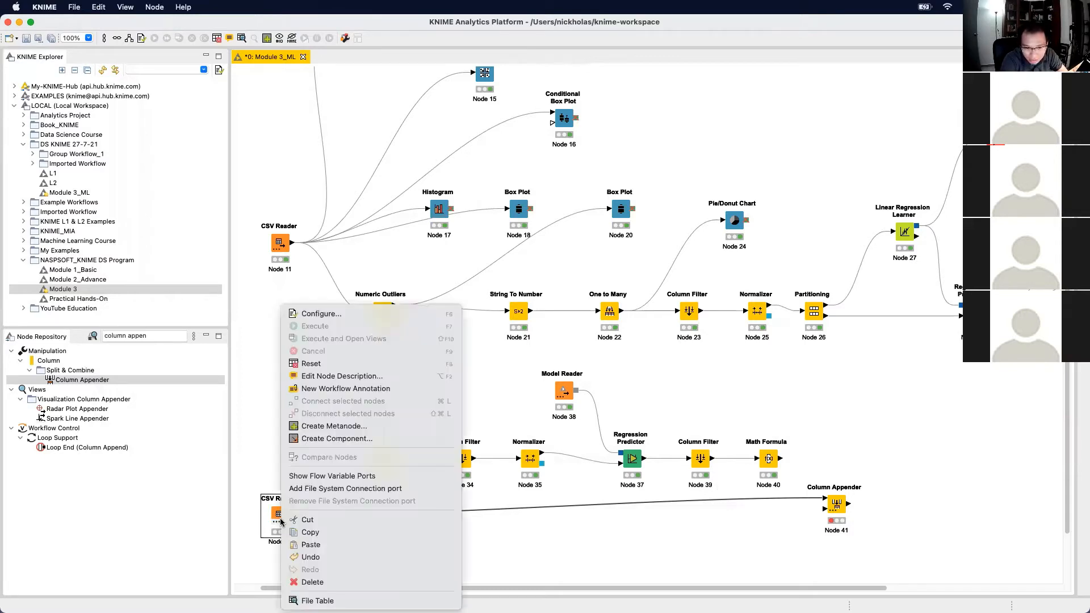
left_click(714, 517)
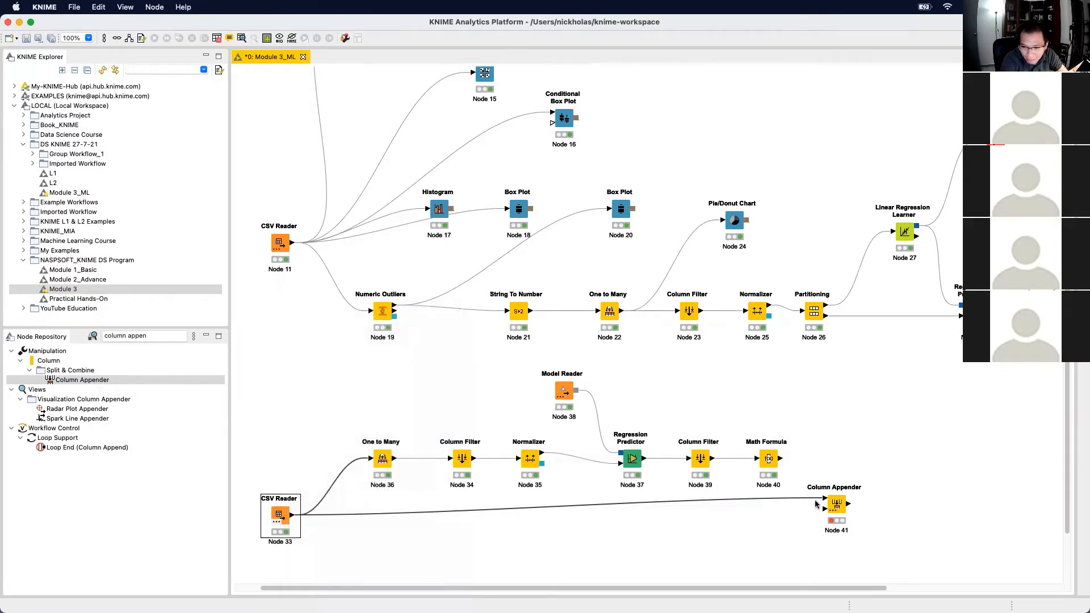
left_click_drag(781, 459, 825, 510)
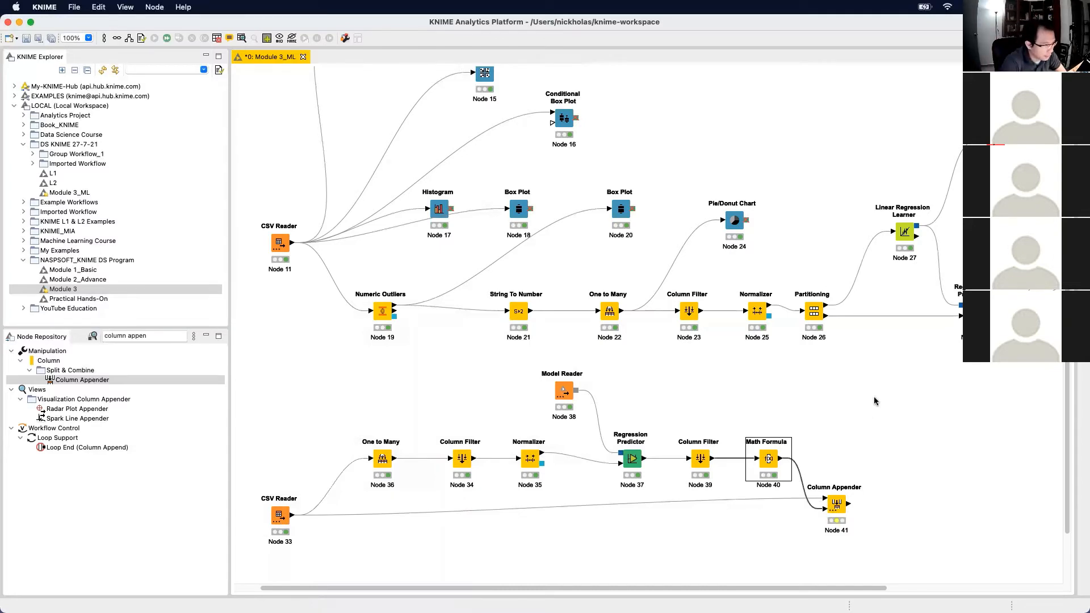
Accept the Column Appender's configuration with Identical row keys and table lengths, and execute the node
double_click(842, 512)
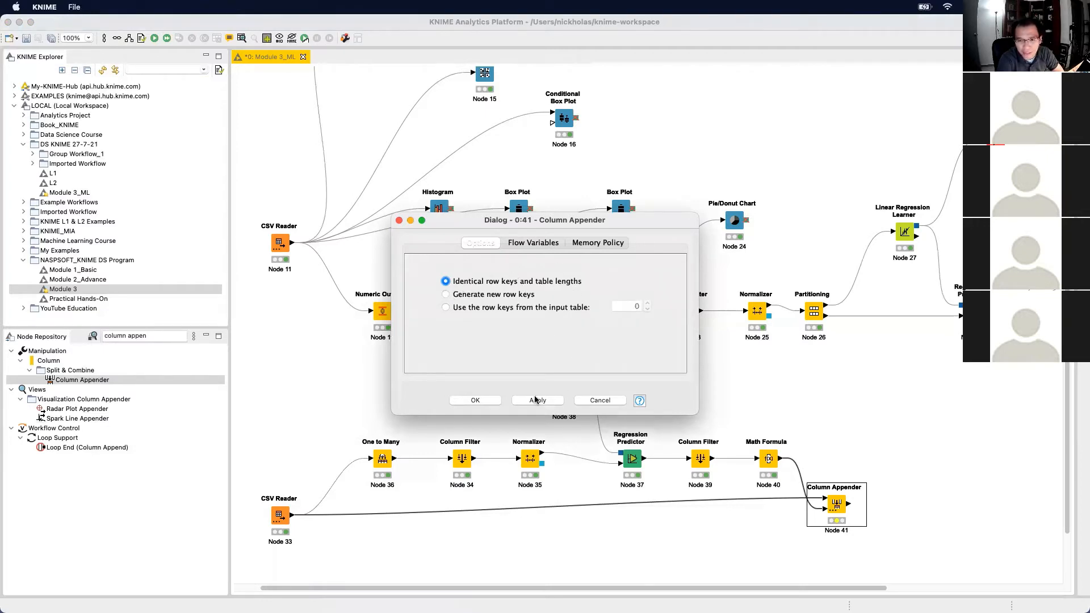
left_click(483, 401)
right_click(829, 506)
left_click(904, 327)
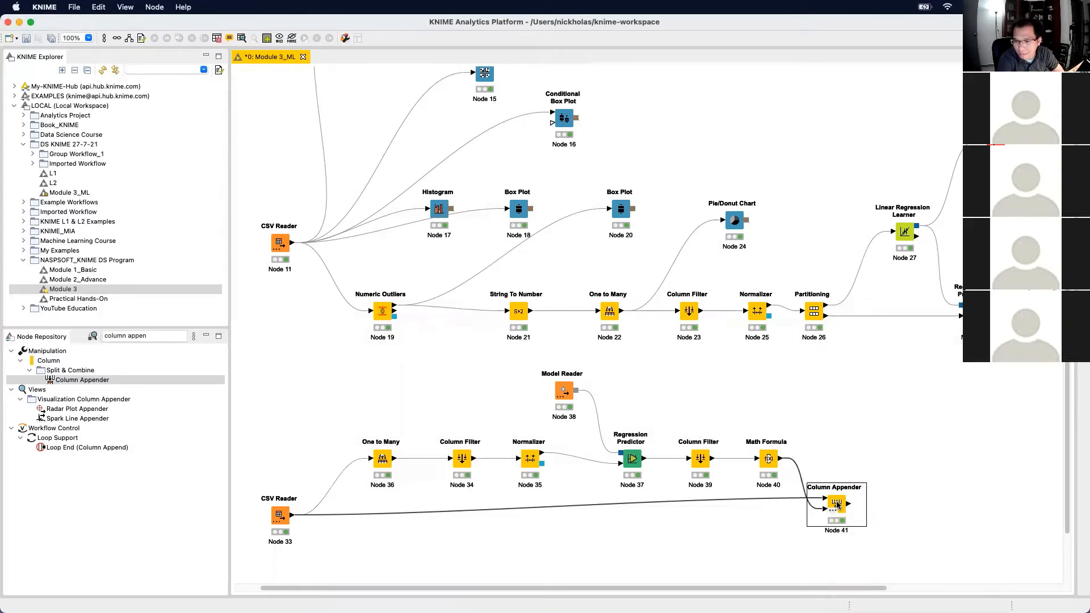
Open the Column Appender's appended table to check the predicted prices alongside the original car attributes
right_click(837, 505)
left_click(885, 601)
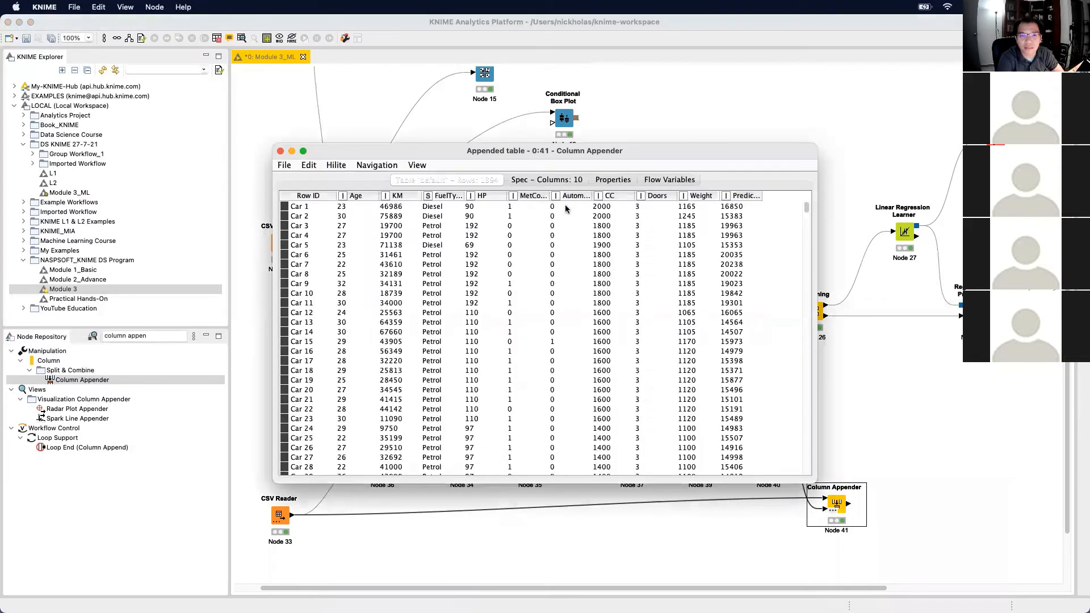
Widen the appended table's window and its Predicted Price column to read the full header, and close the table
left_click_drag(821, 230, 961, 227)
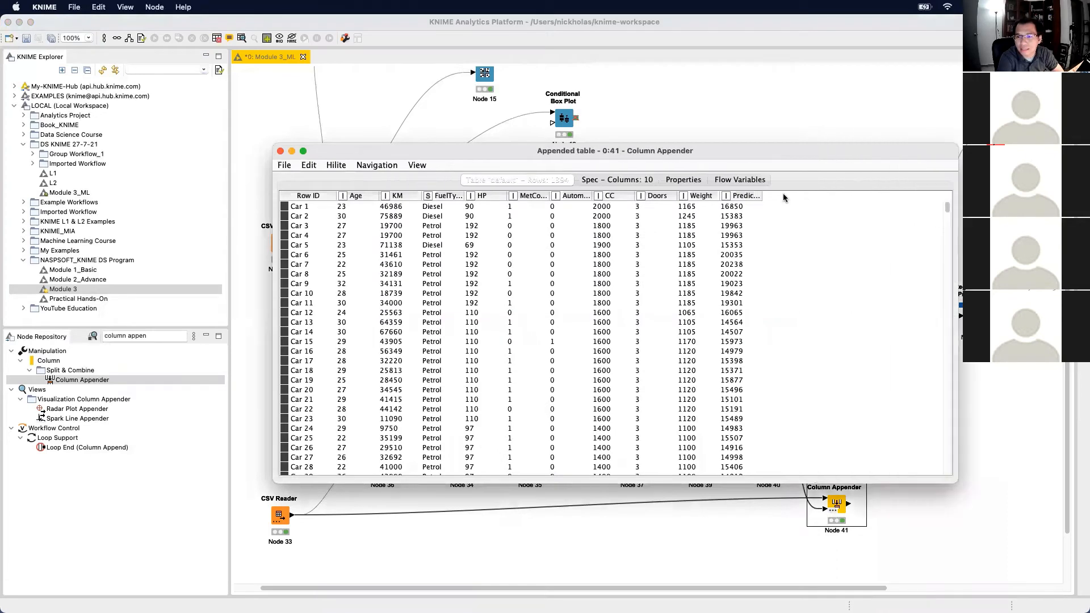
left_click_drag(765, 195, 801, 233)
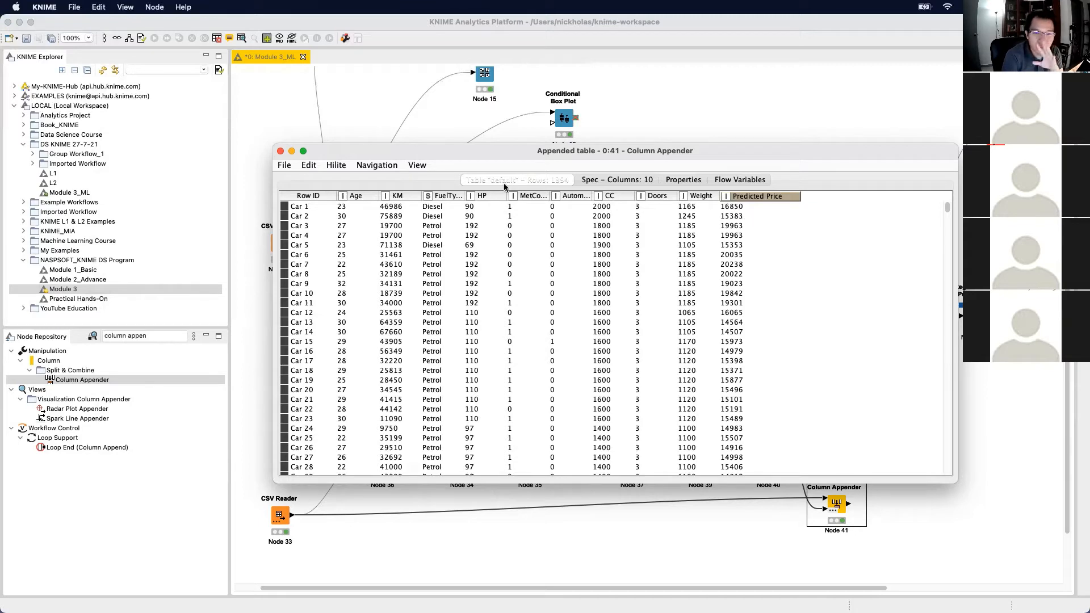
left_click(279, 152)
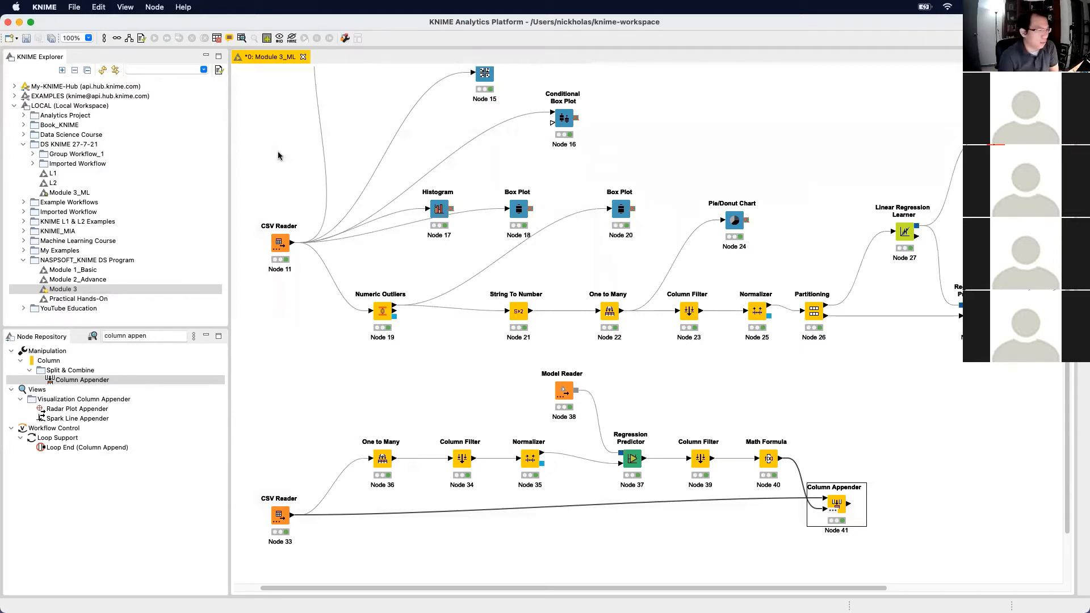
Clear the search text in the node repository
left_click(158, 336)
key("BackSpace")
key("BackSpace")
key("BackSpace")
key("BackSpace")
key("BackSpace")
key("BackSpace")
key("BackSpace")
key("BackSpace")
key("BackSpace")
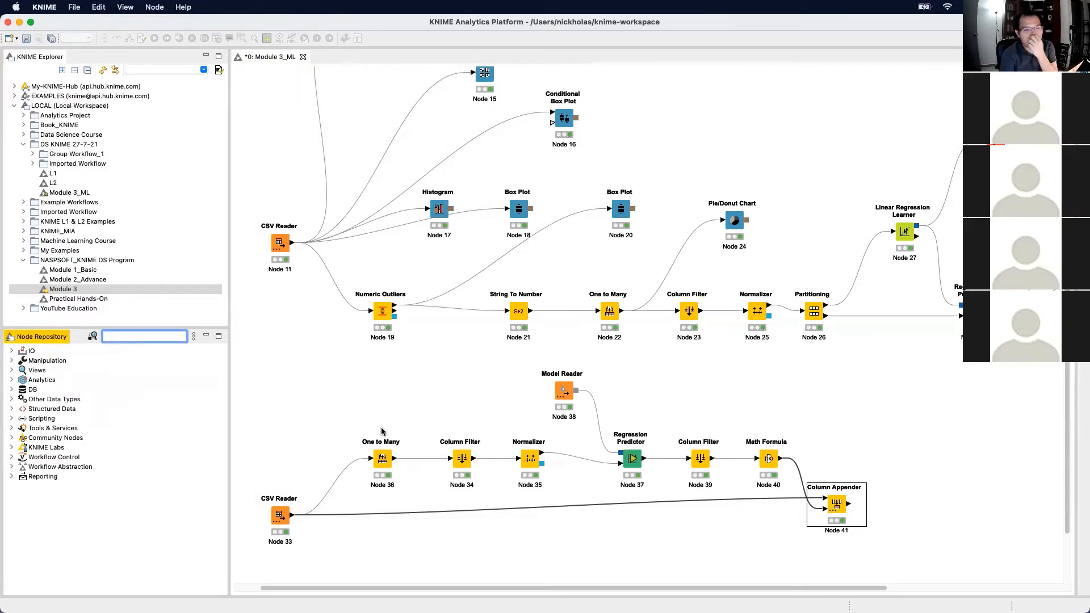
Add an Excel Writer node from the IO Write nodes and connect it to the Column Appender's output
left_click(13, 351)
left_click(20, 370)
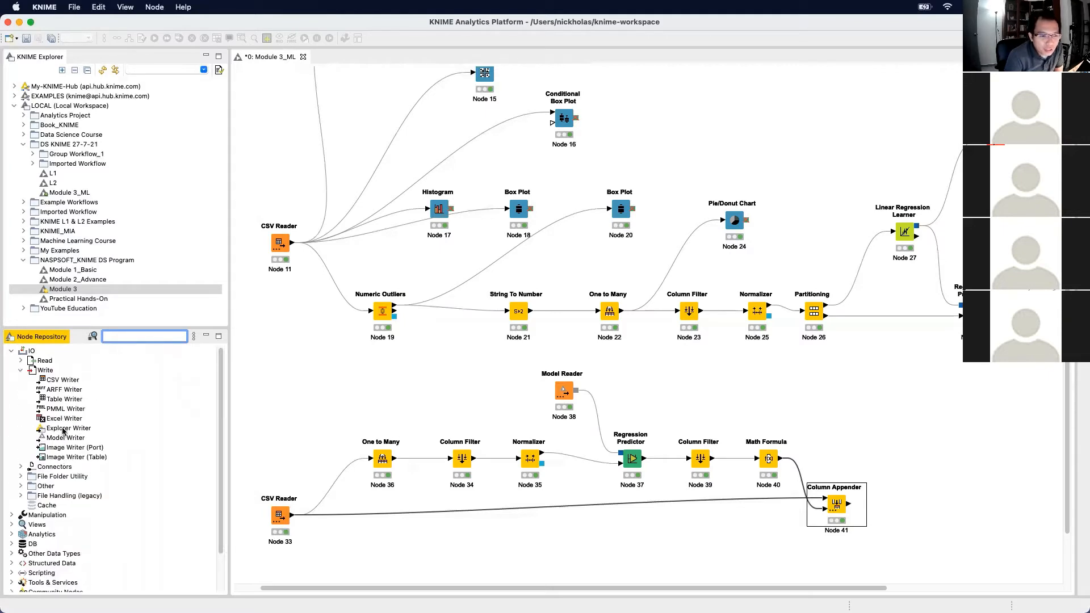
left_click(66, 421)
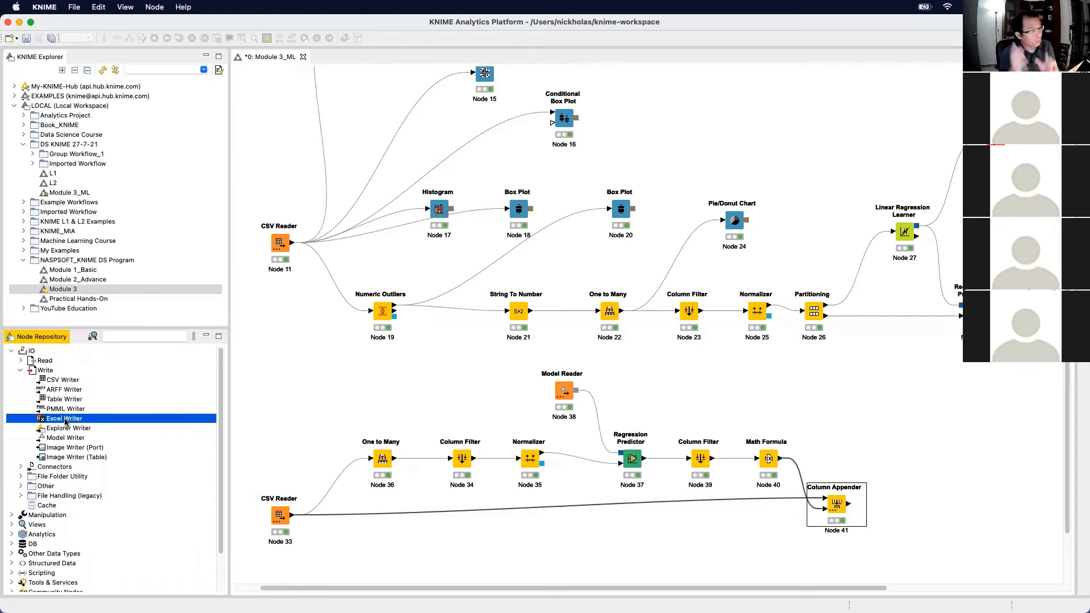
left_click_drag(65, 421, 892, 504)
left_click(859, 526)
left_click(987, 434)
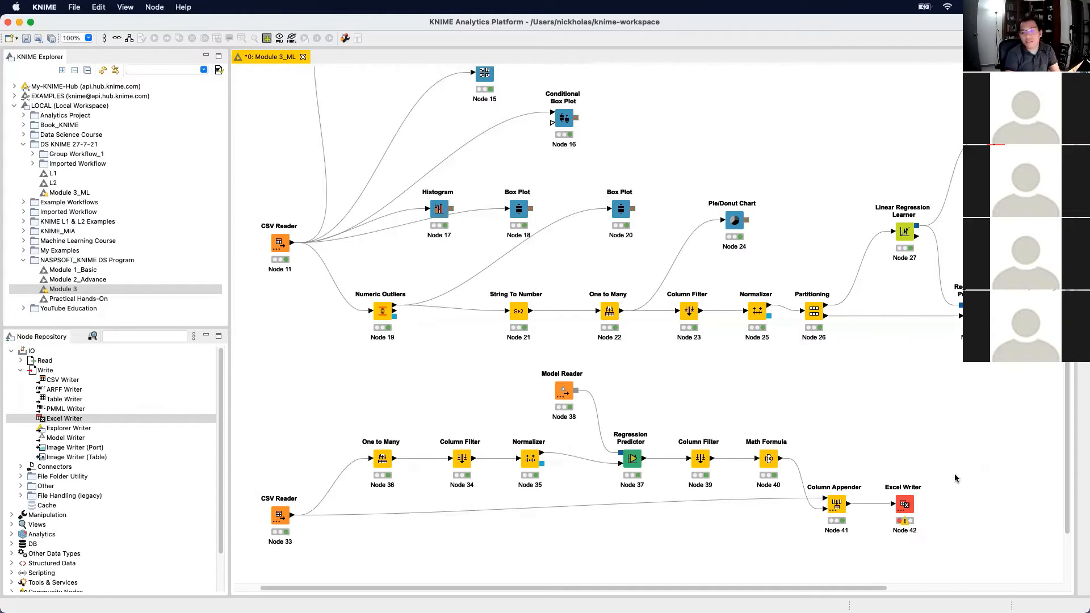
Look over the Excel Writer's settings and inspect the Column Appender's appended table, including its row IDs
double_click(906, 504)
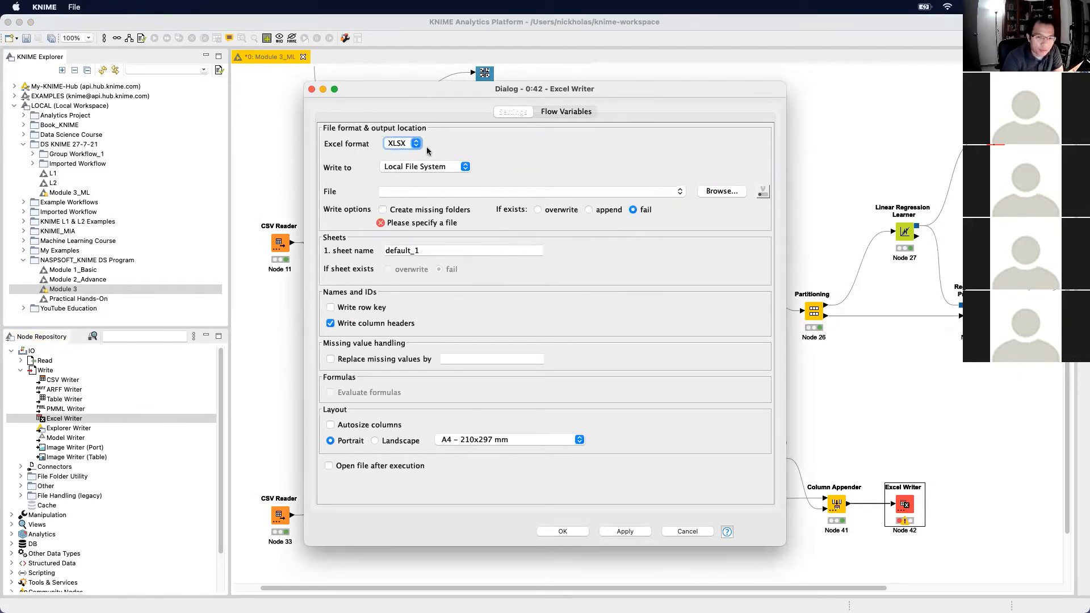
left_click(311, 89)
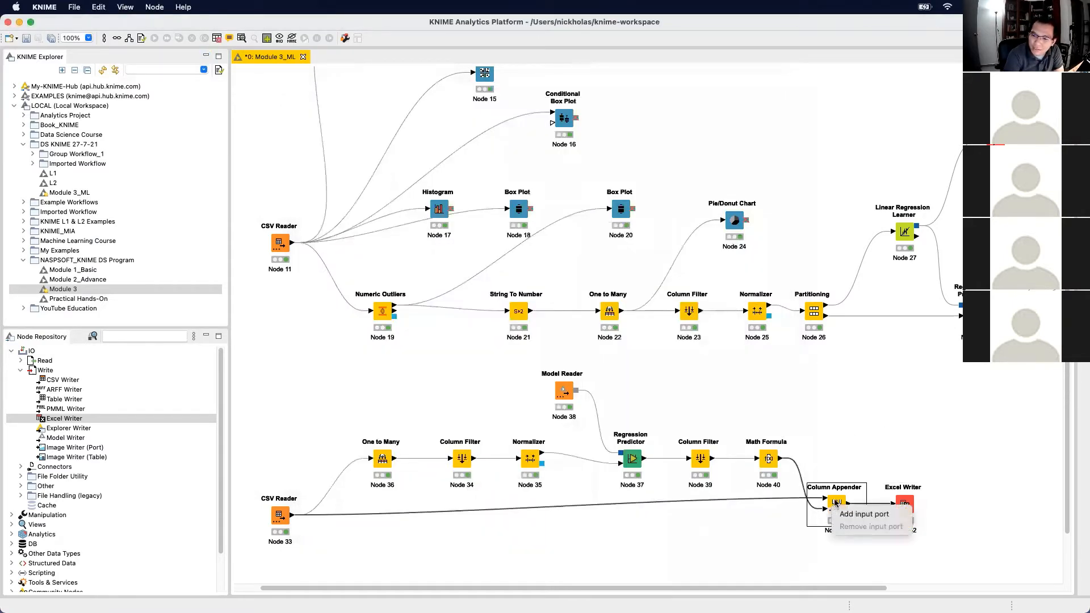
right_click(837, 504)
left_click(882, 600)
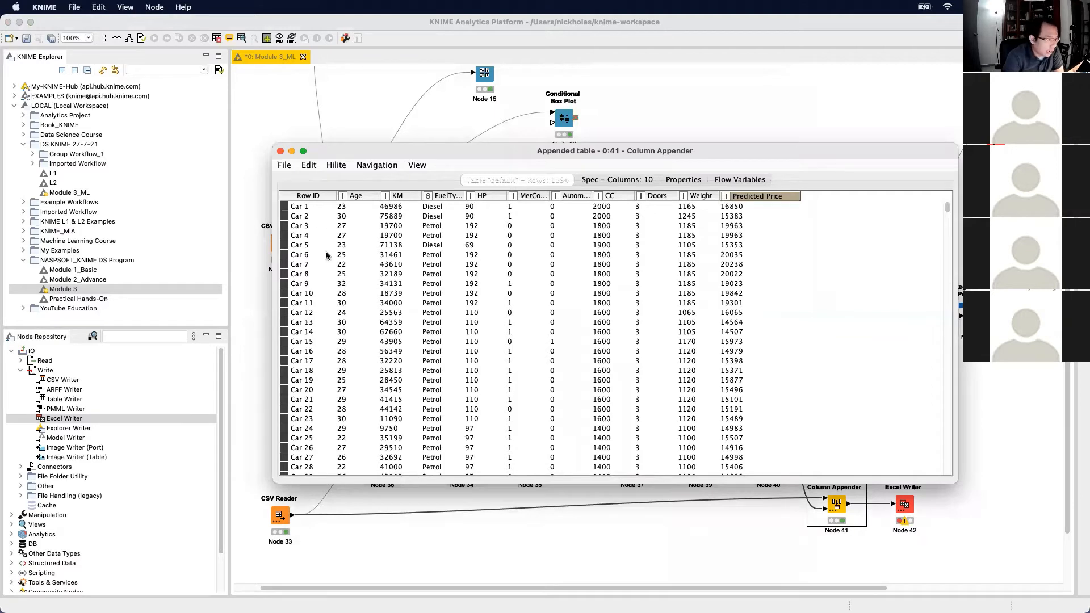
left_click(280, 151)
Configure the Excel Writer to write the row key and save to predicted_carPrice.xlsx in the Desktop's Machine Learning folder
double_click(904, 507)
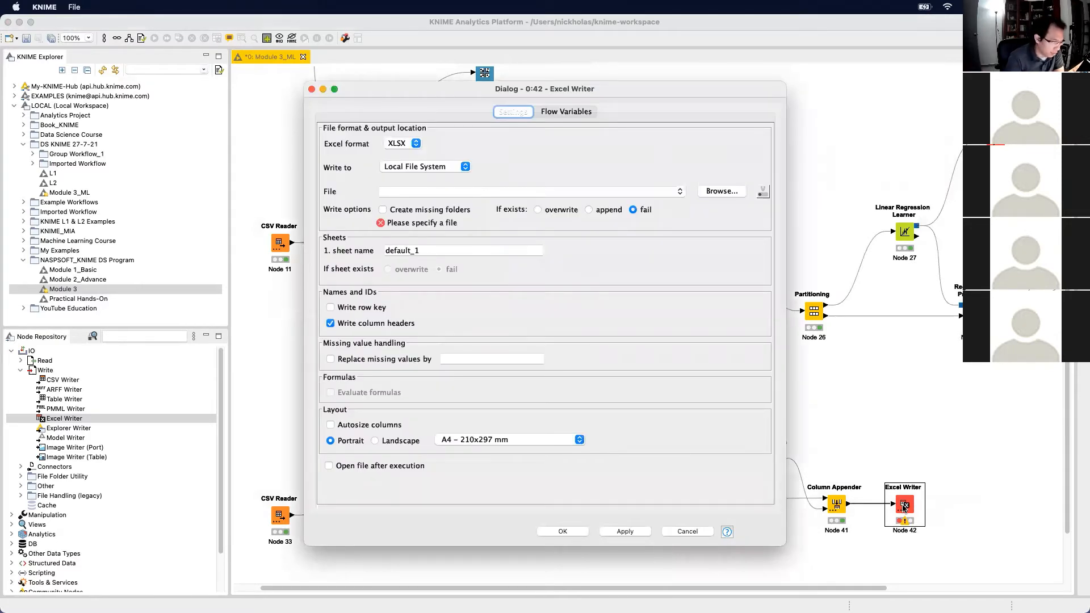
left_click(331, 309)
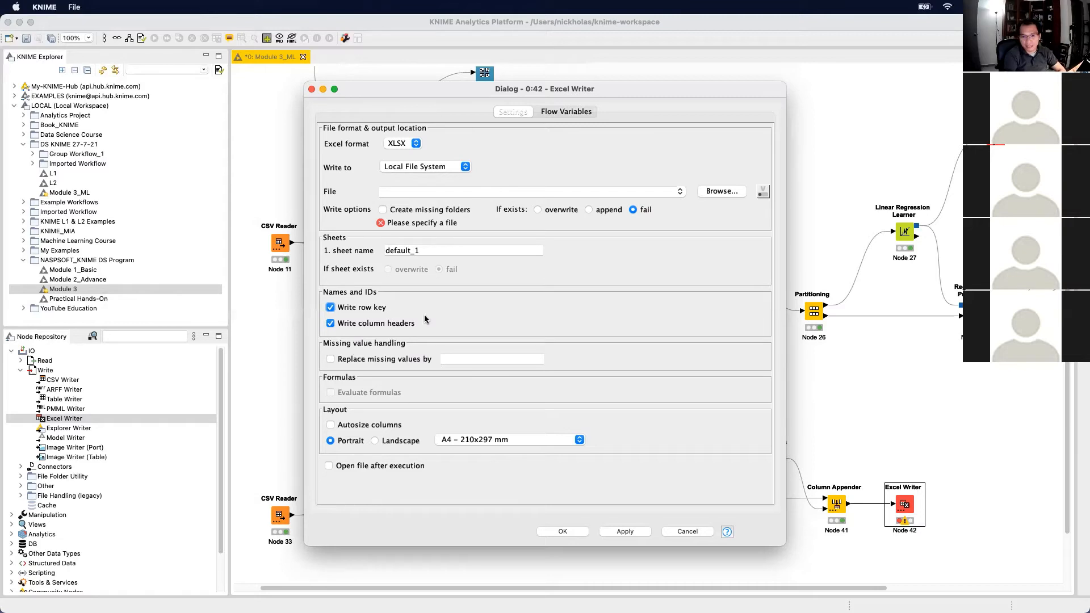
left_click(719, 190)
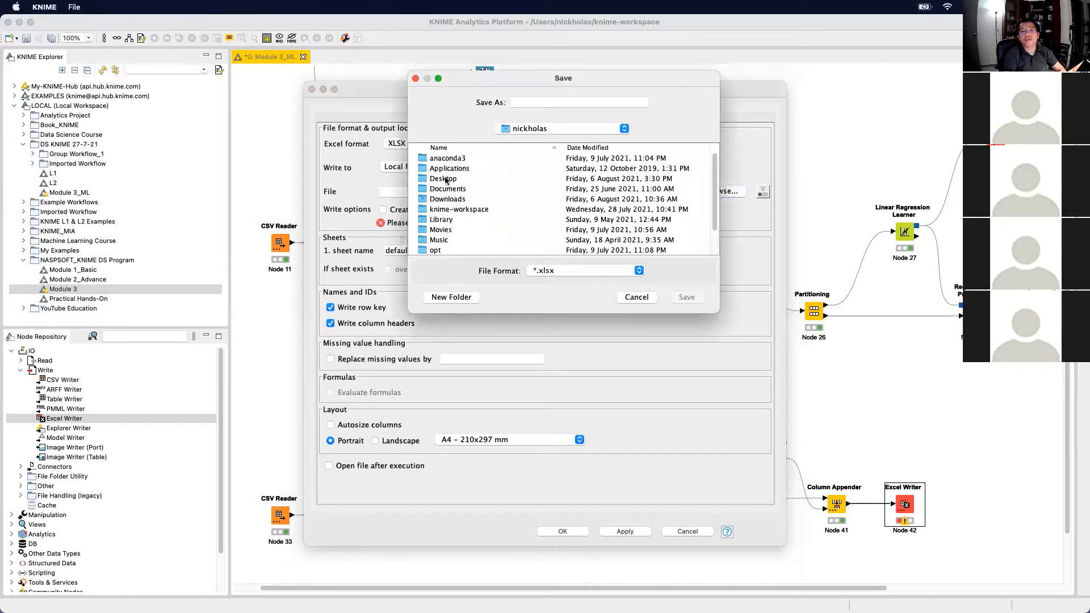
double_click(443, 180)
double_click(468, 230)
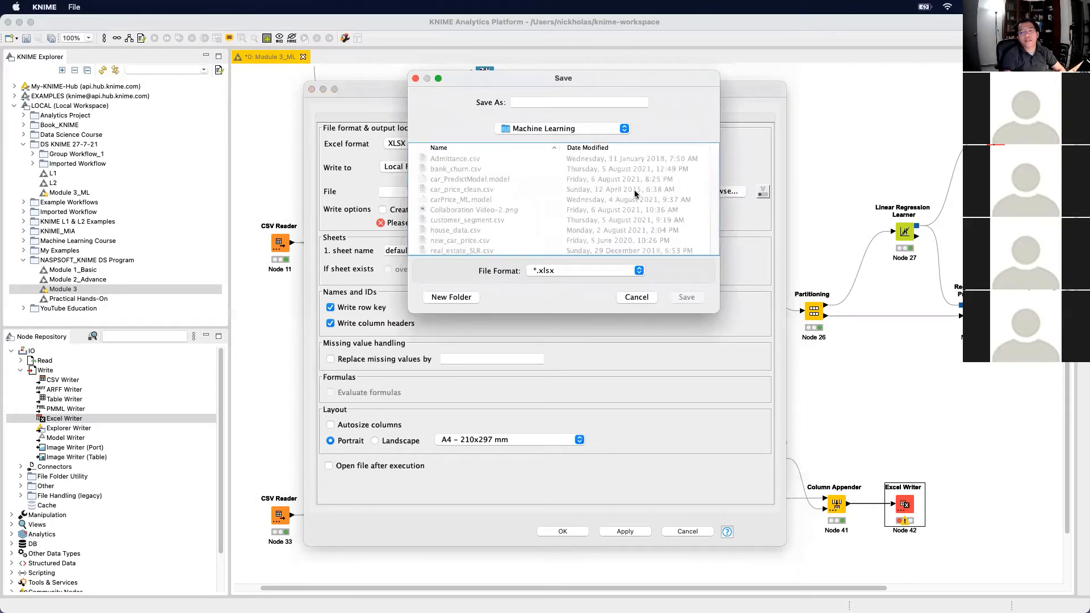
left_click(596, 104)
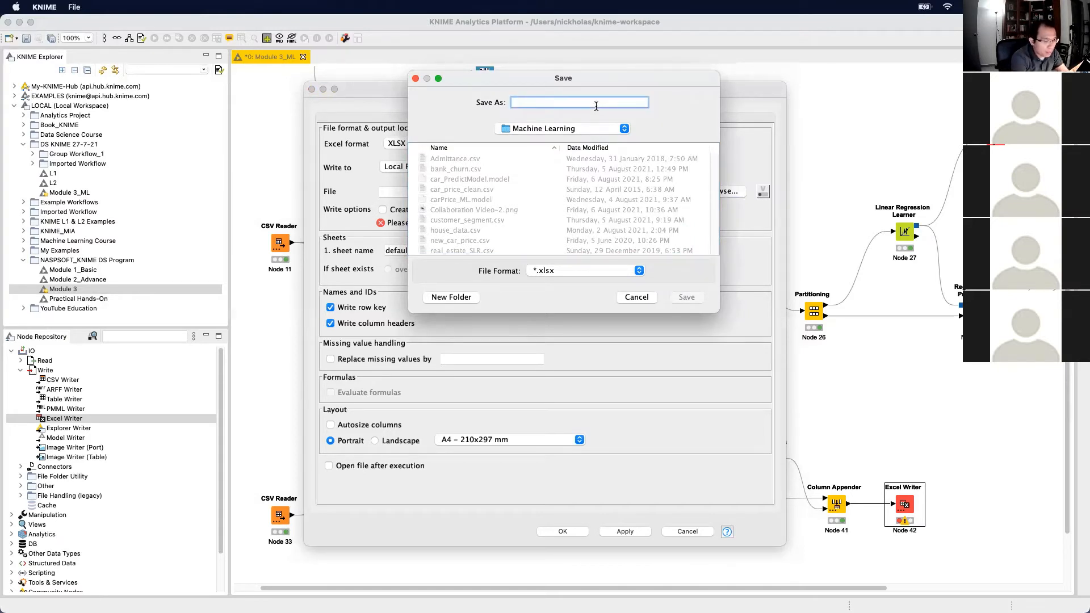
type("predicted_carPrice")
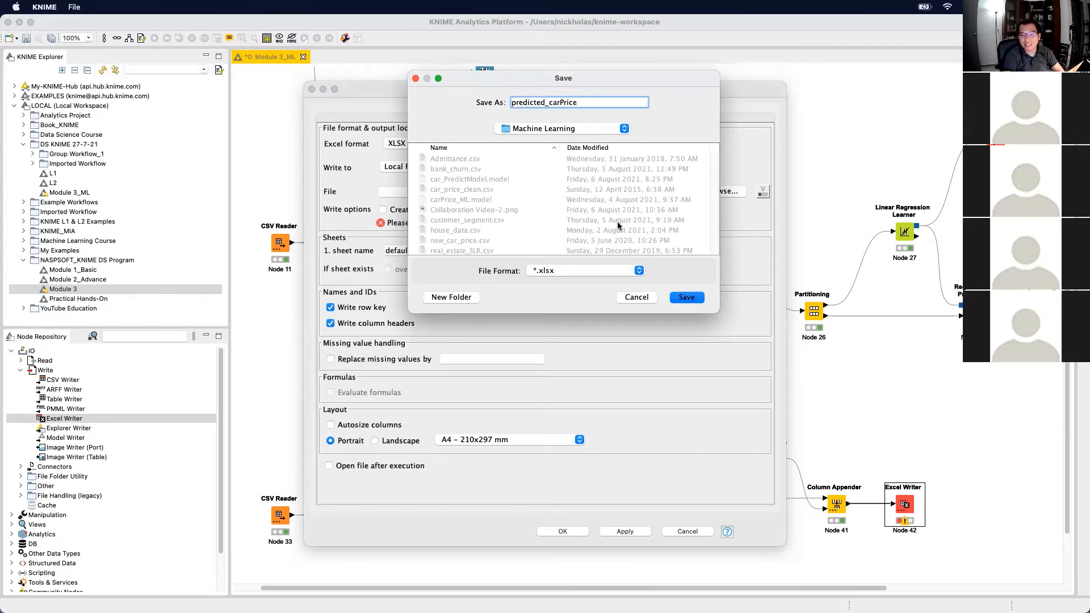
left_click(687, 297)
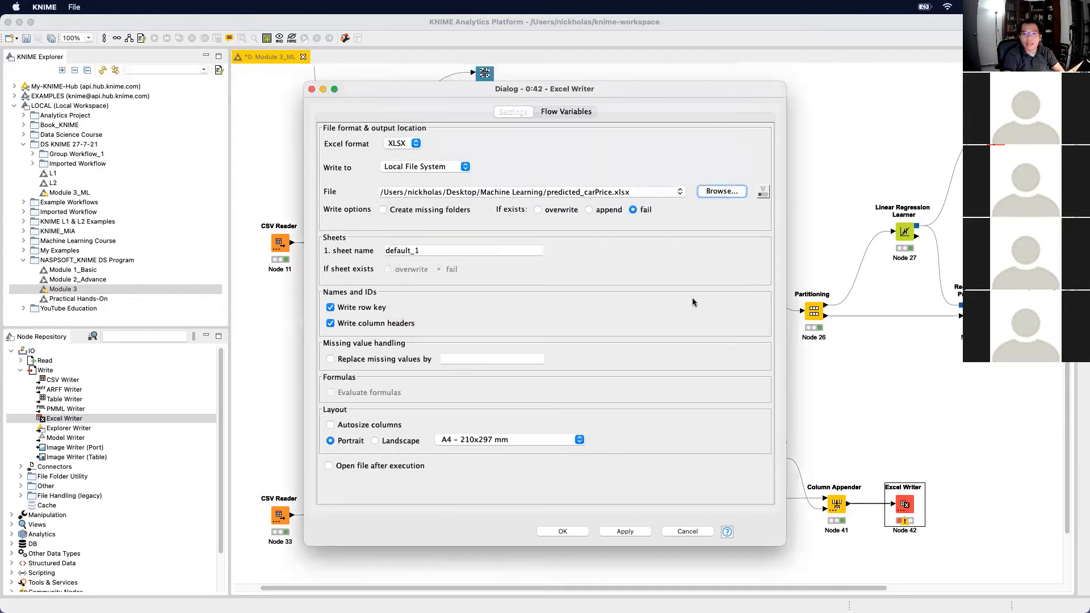
Set the Excel Writer to fail if the file exists, apply the settings, and execute the node
left_click(538, 210)
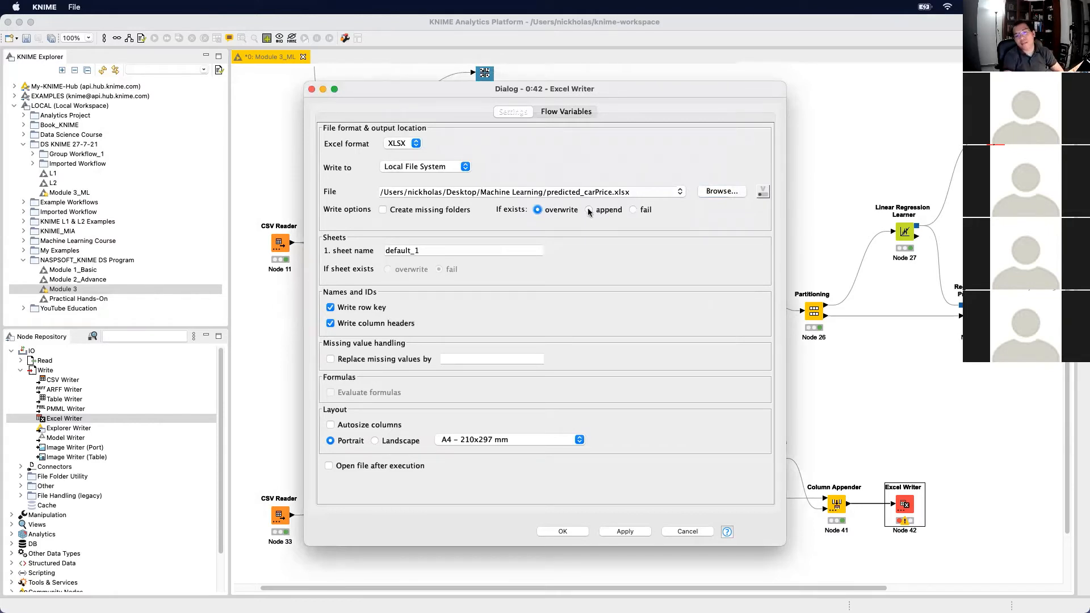
left_click(634, 210)
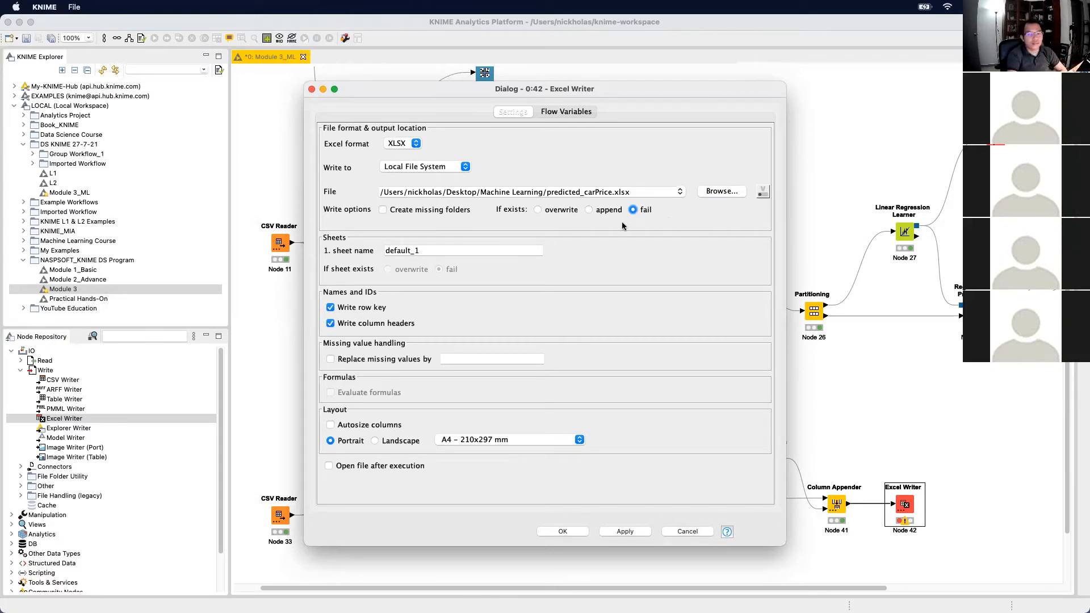
left_click(625, 531)
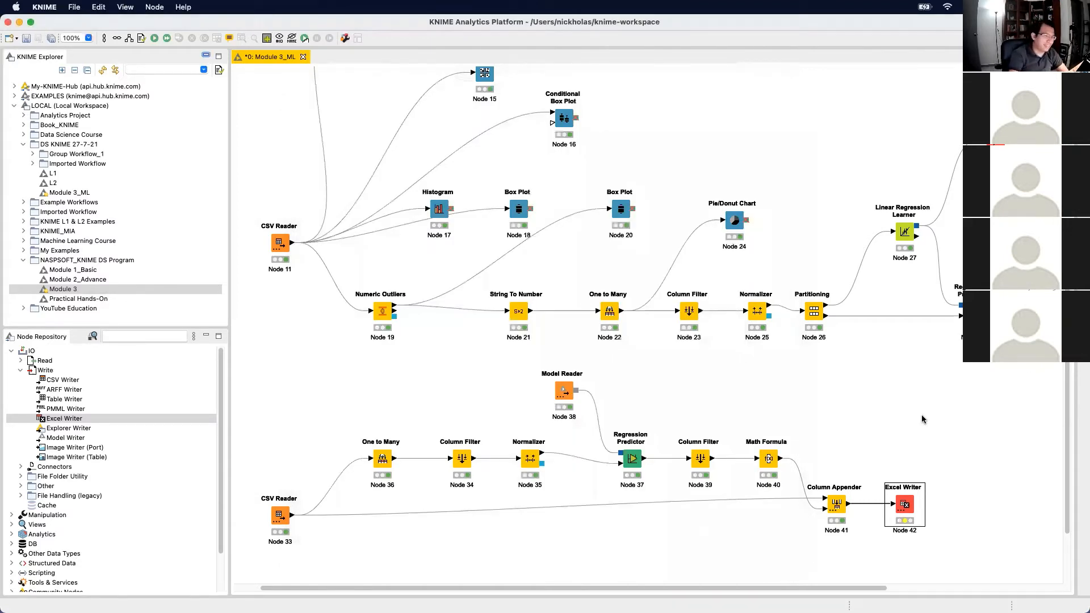
right_click(906, 505)
left_click(940, 344)
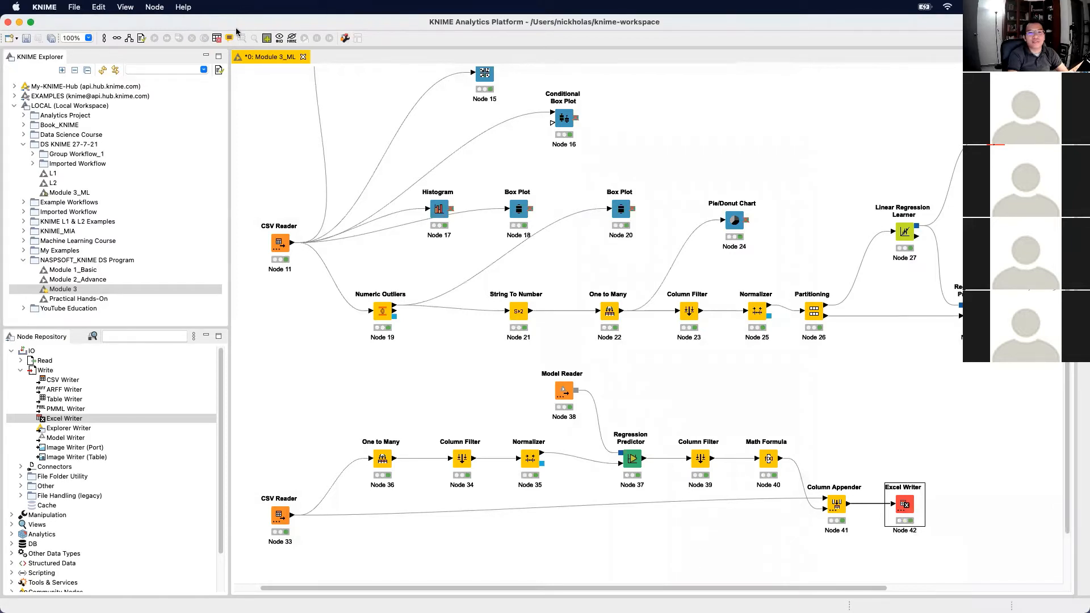
Uncover the desktop, close the leftover CSV Reader table, and open predicted_carPrice.xlsx from the Machine Learning folder in Excel
left_click_drag(239, 24, 650, 71)
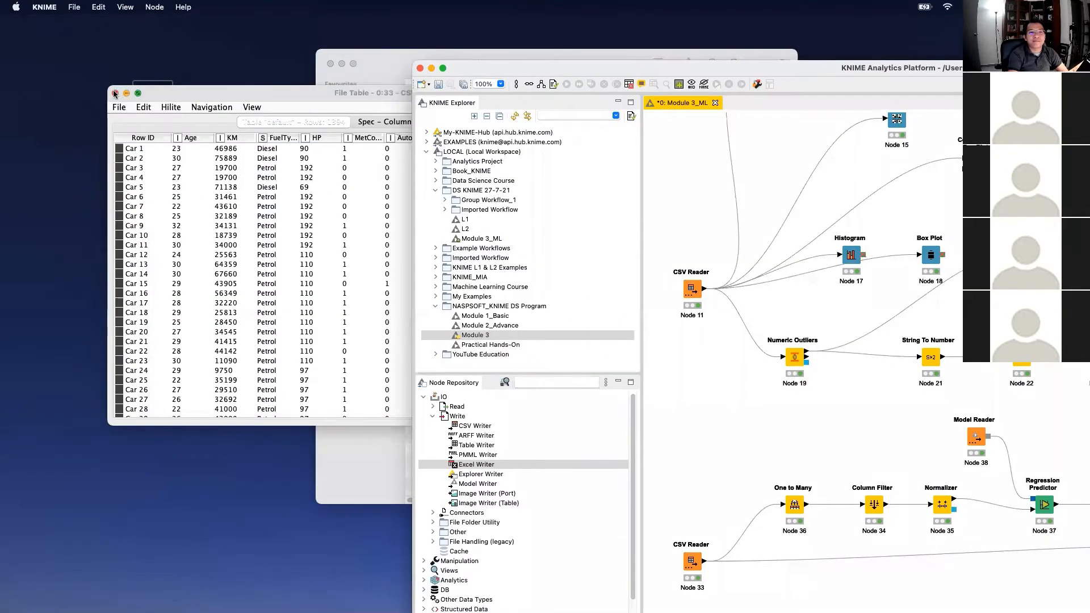
left_click(115, 92)
double_click(162, 104)
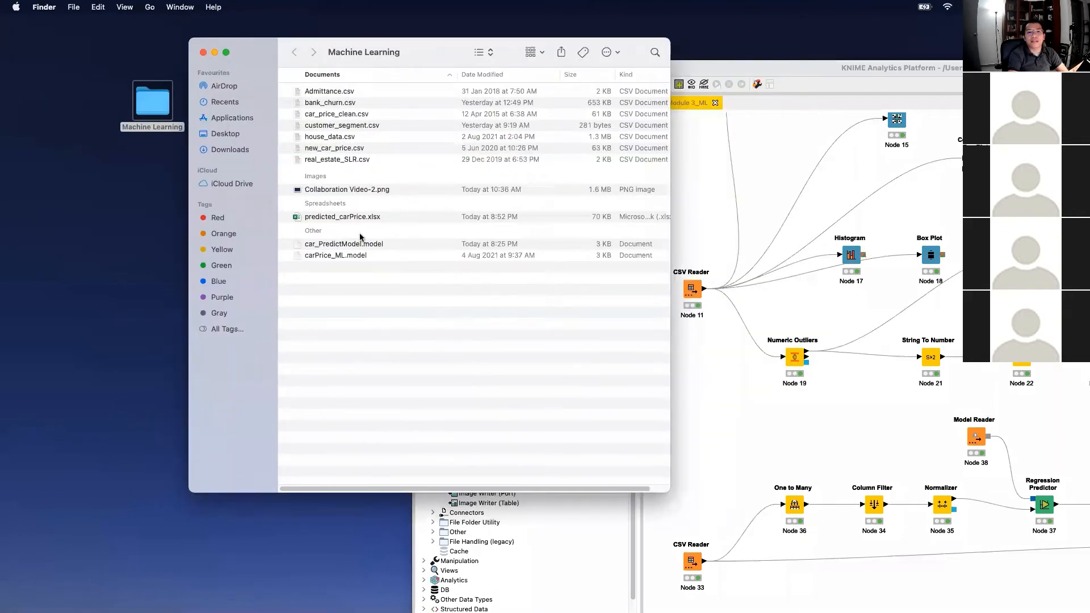
left_click(356, 221)
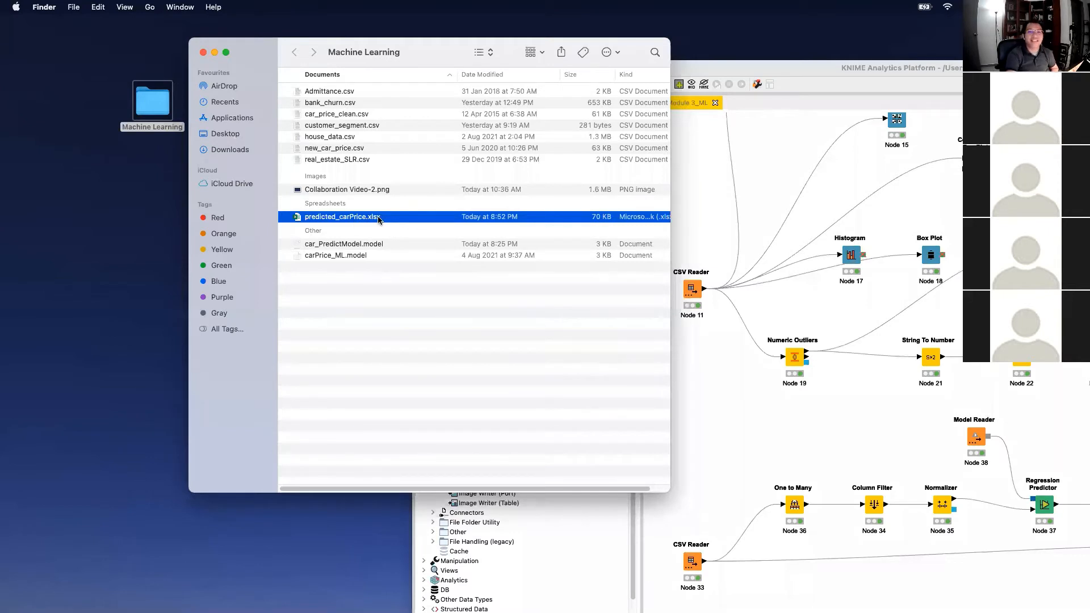
double_click(378, 221)
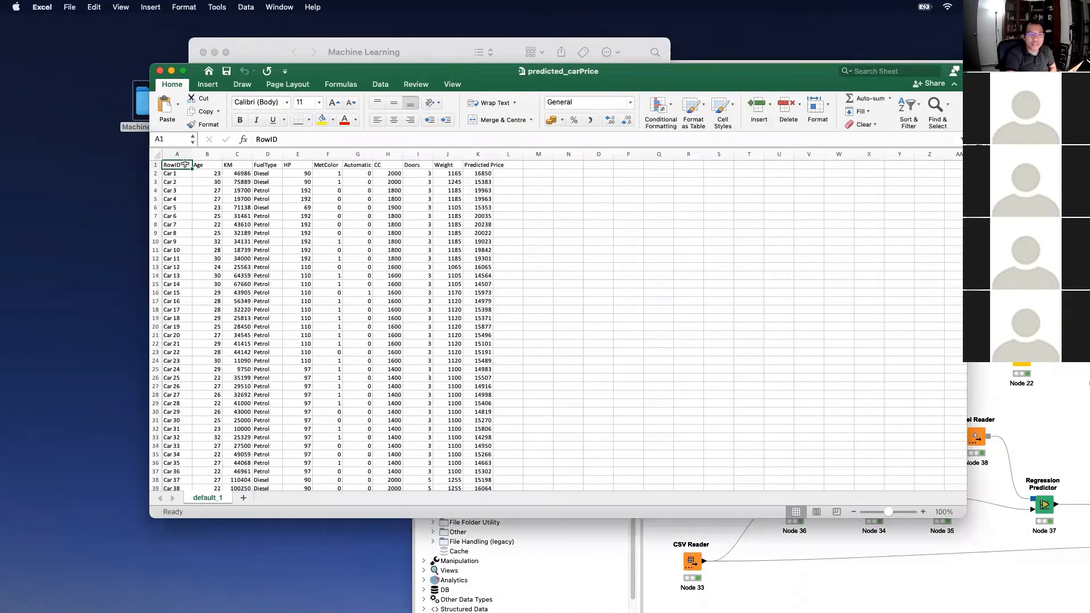
Examine the exported workbook's column headers, the car attribute values, and the Predicted Price column through all rows
left_click(209, 165)
left_click_drag(236, 165, 514, 166)
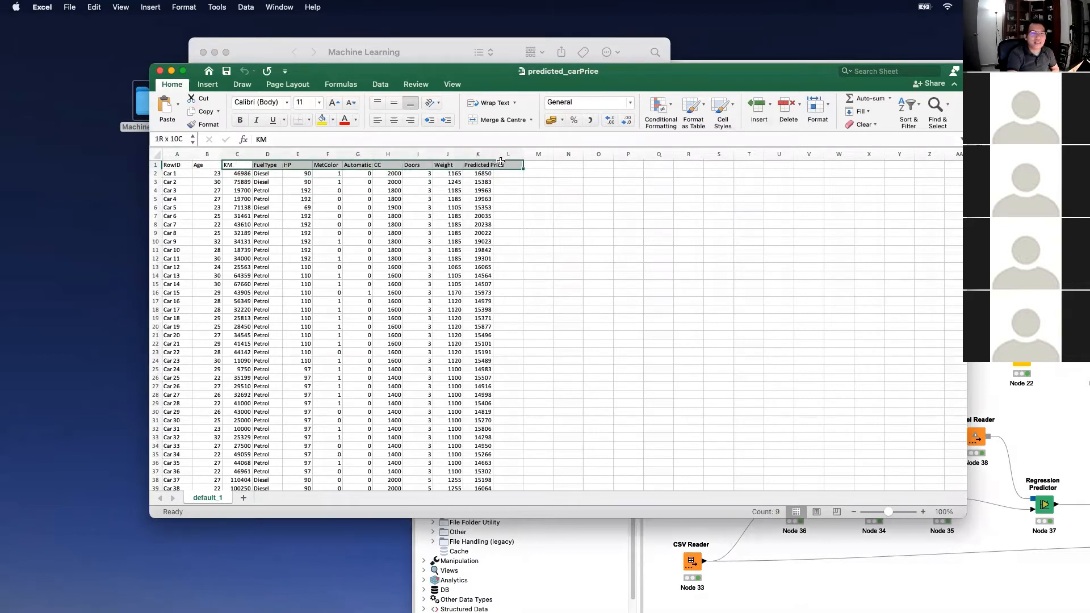
left_click(565, 267)
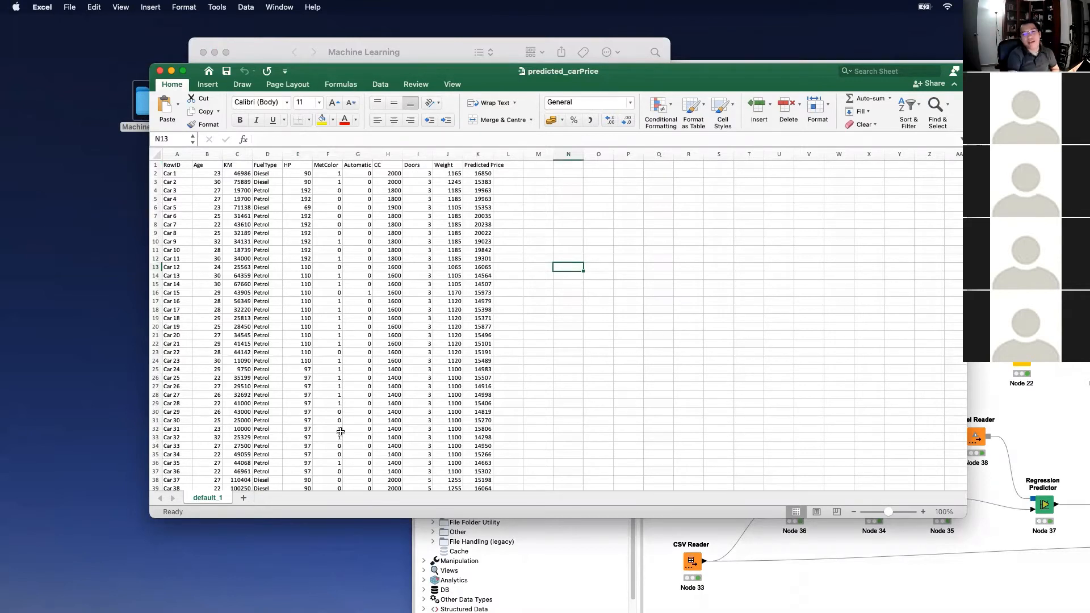
left_click_drag(211, 173, 456, 464)
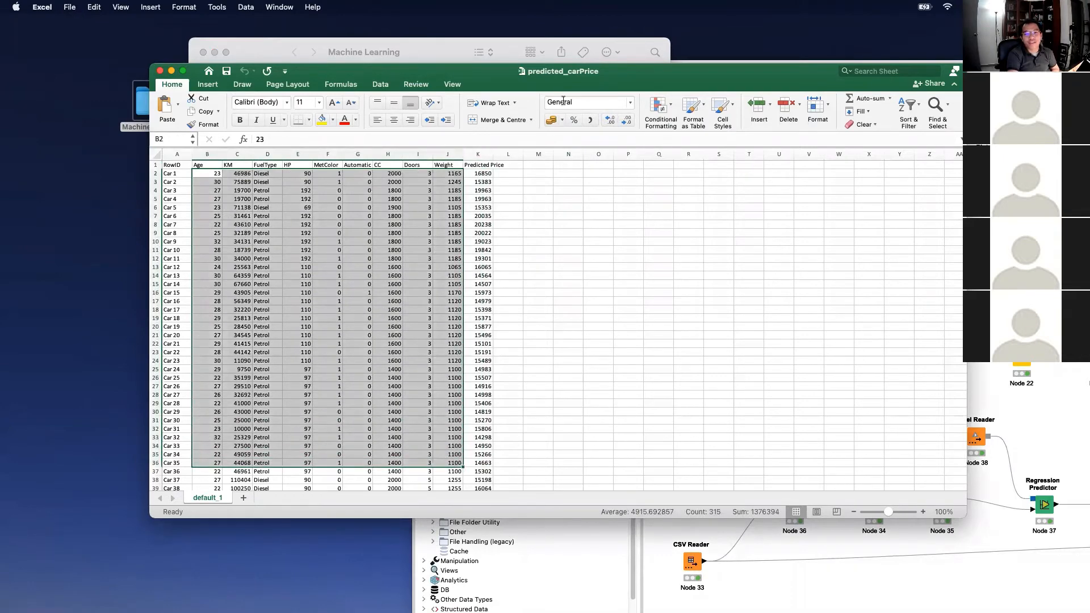
left_click_drag(481, 173, 484, 339)
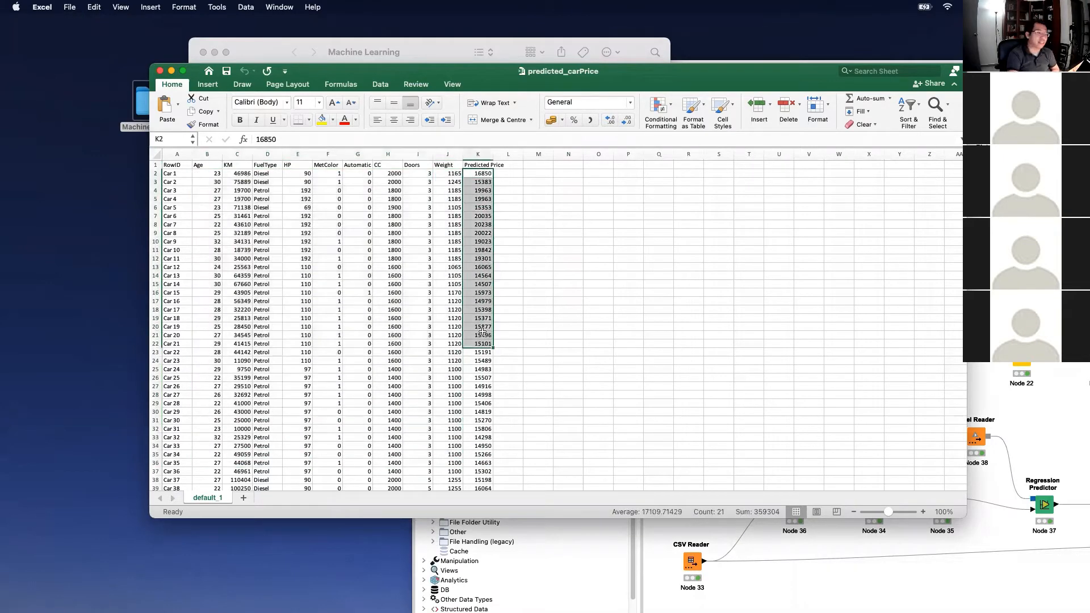
left_click(582, 318)
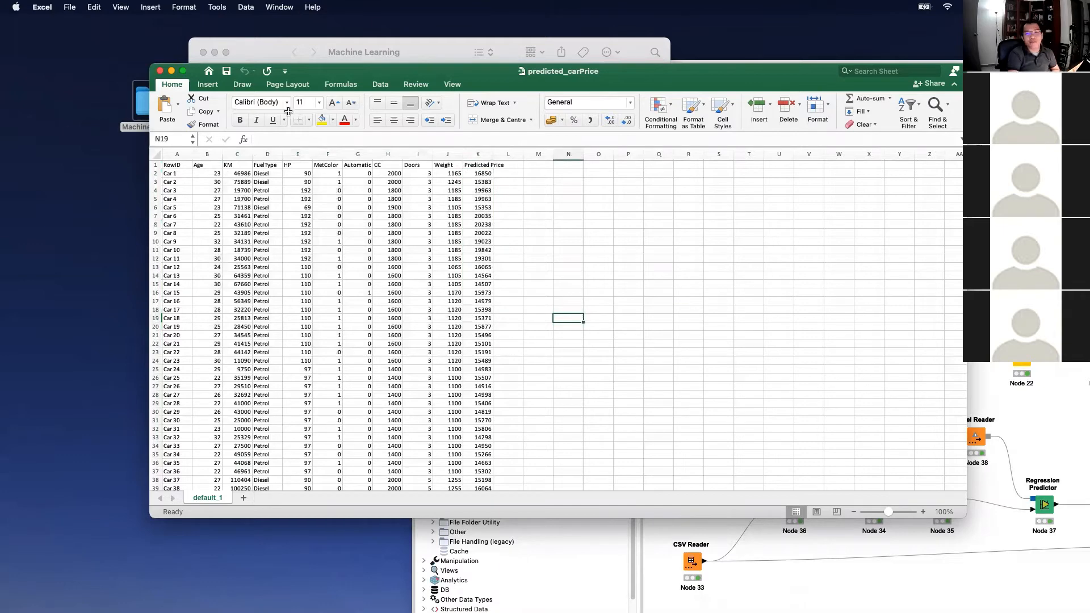
scroll(533, 250, "down", 20)
scroll(536, 257, "up", 20)
Close the exported workbook, switch back to KNIME, and enlarge its window to fill the screen
left_click(159, 71)
left_click(475, 20)
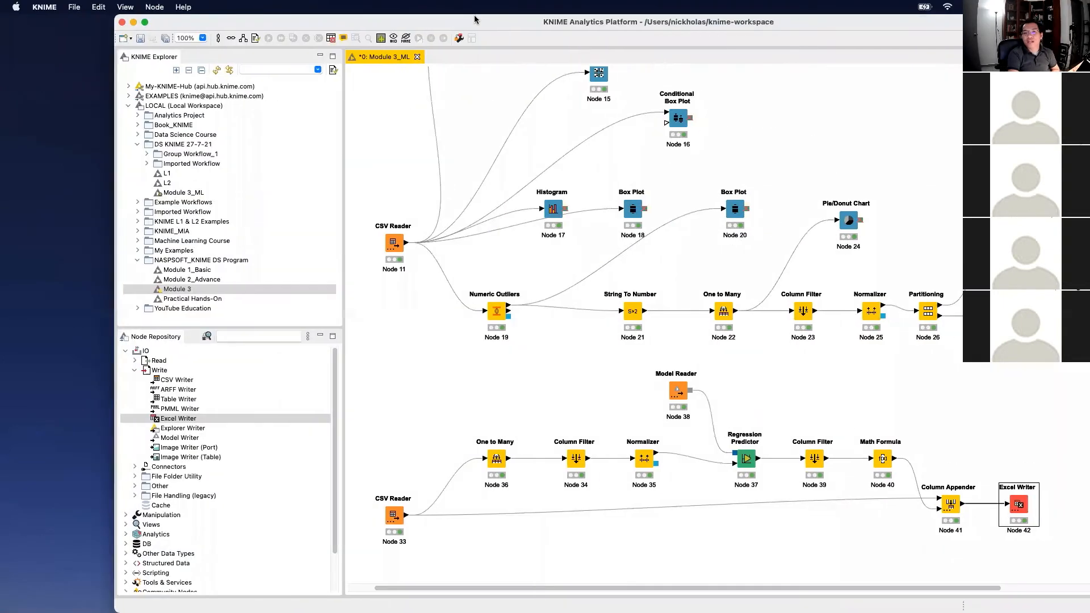
double_click(474, 20)
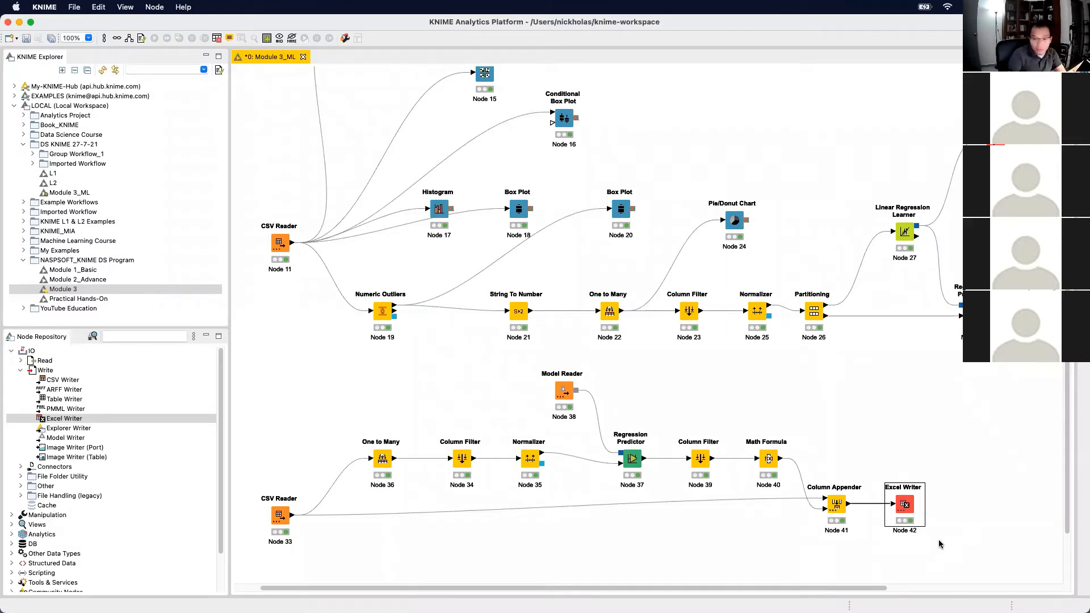
left_click_drag(1006, 568, 479, 447)
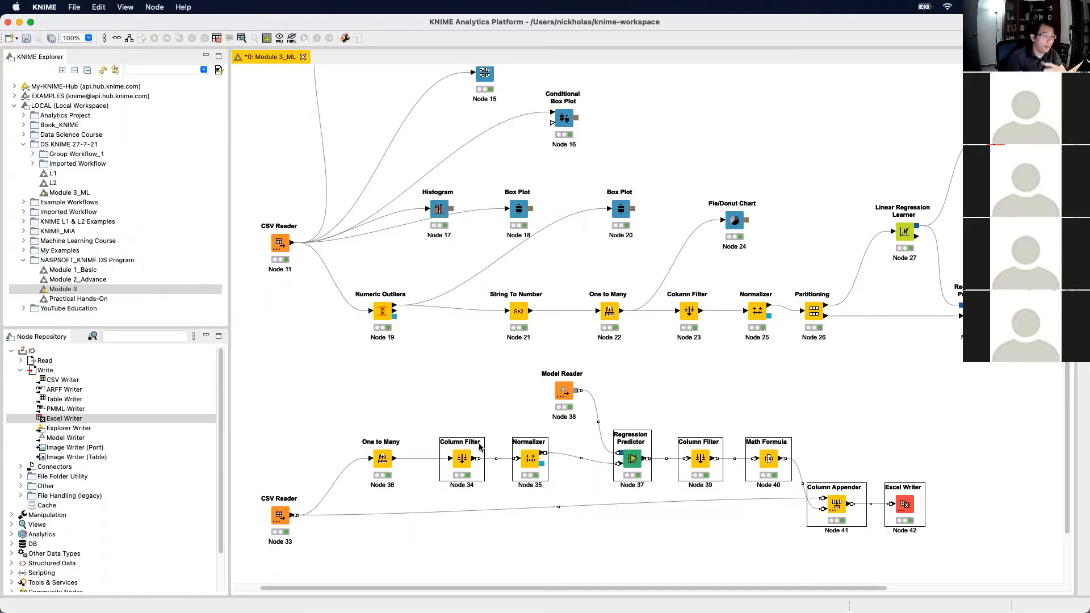
left_click_drag(552, 588, 847, 588)
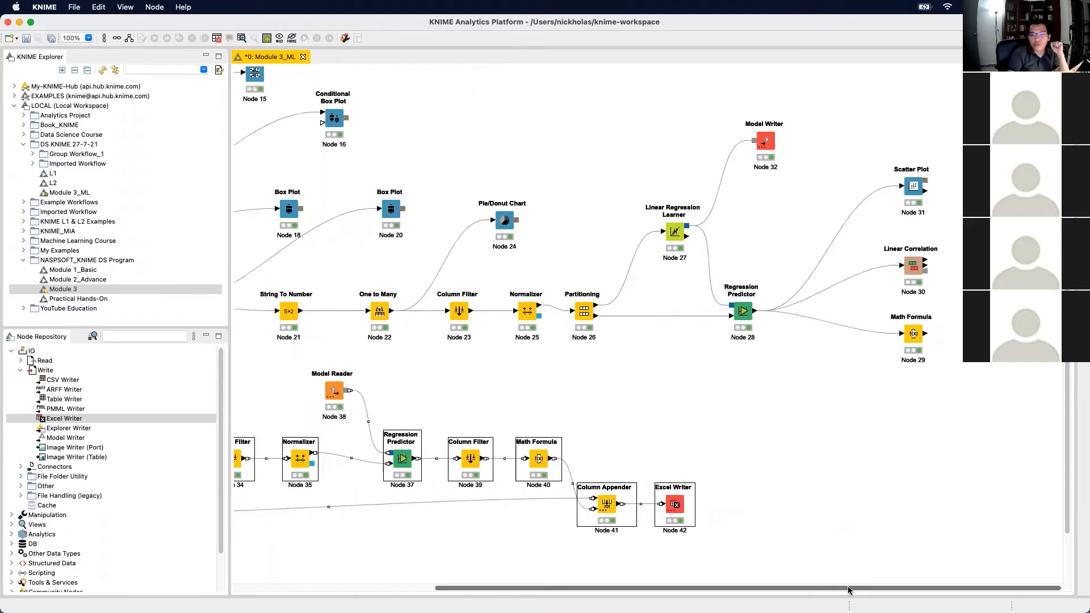
left_click_drag(953, 394, 878, 319)
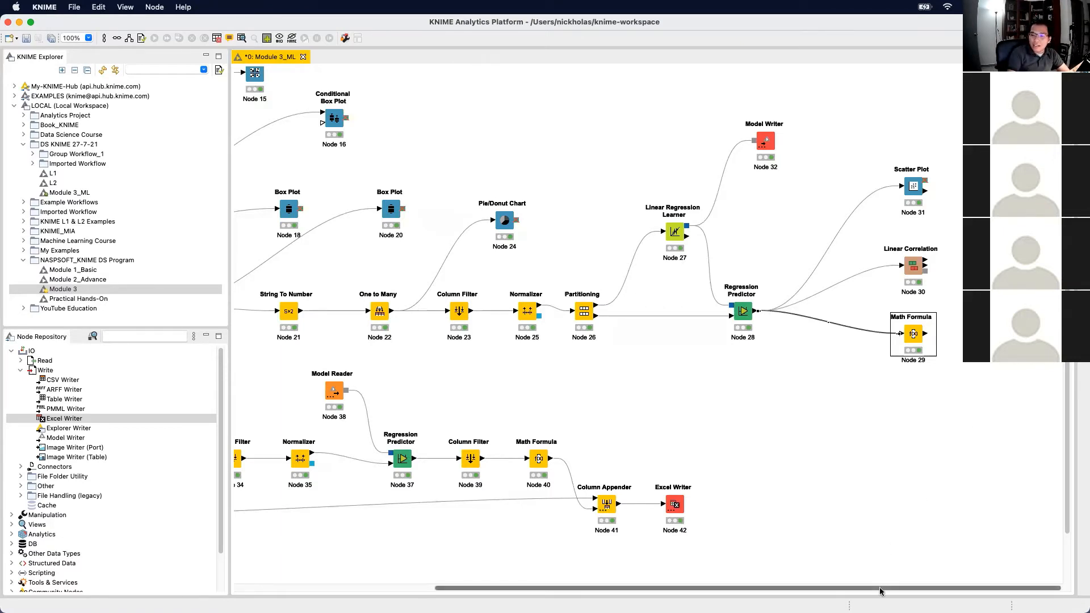
Review the full prediction workflow alongside the lecture slide on applying the saved model to a new dataset
left_click_drag(880, 587, 682, 587)
scroll(755, 338, "down", 3)
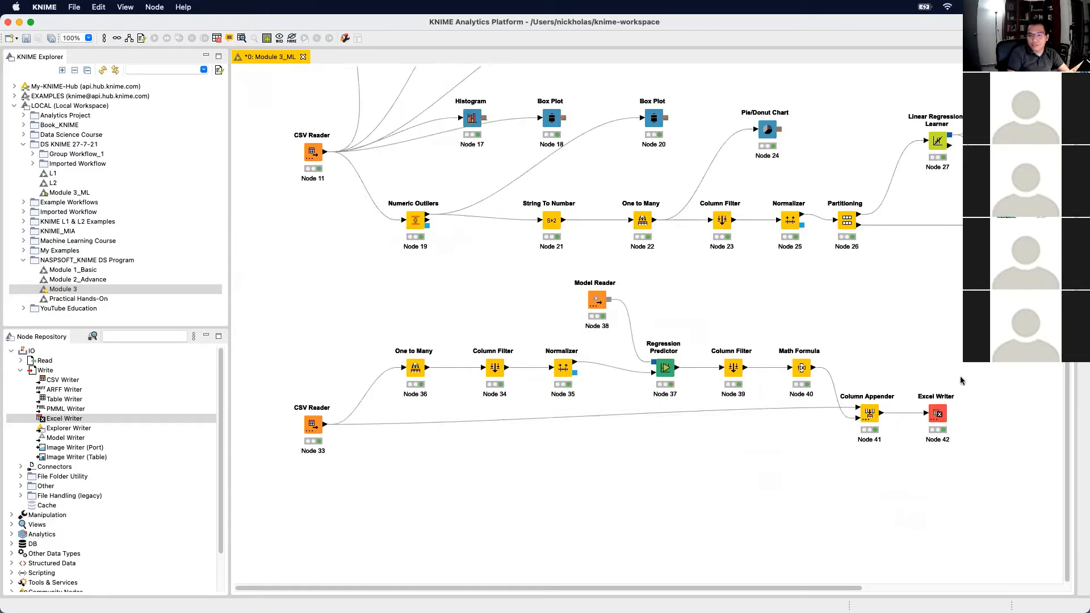
key("ctrl+Right")
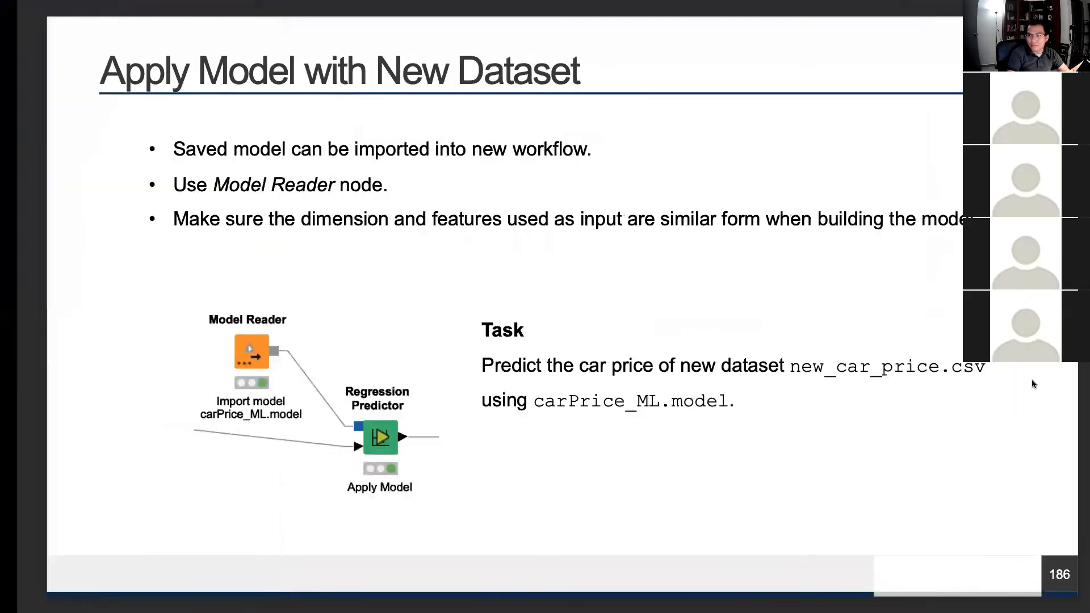
key("ctrl+Left")
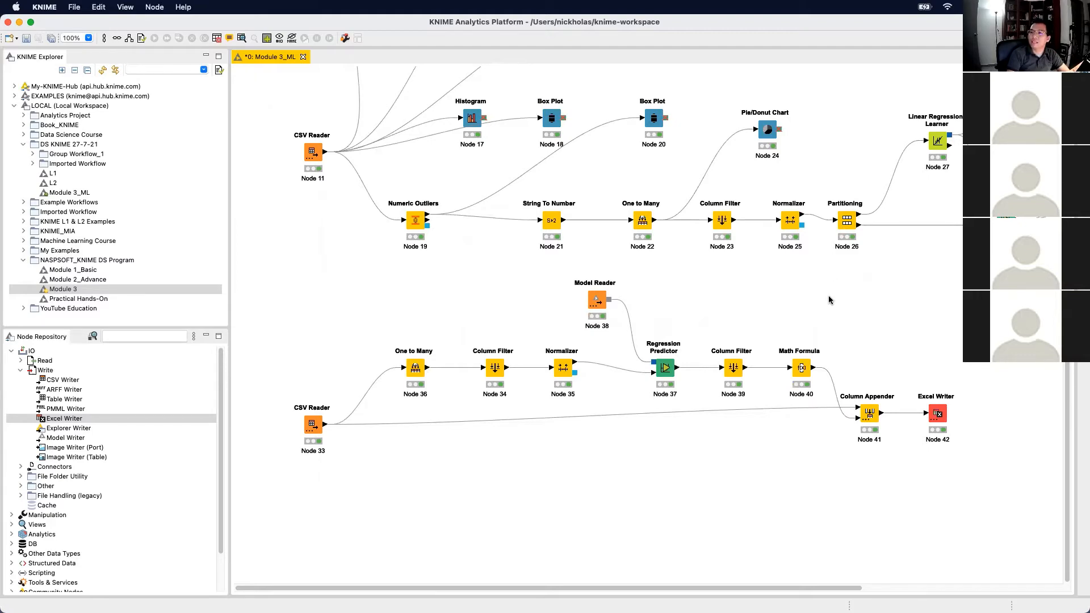
key("ctrl+Right")
key("Right")
key("Left")
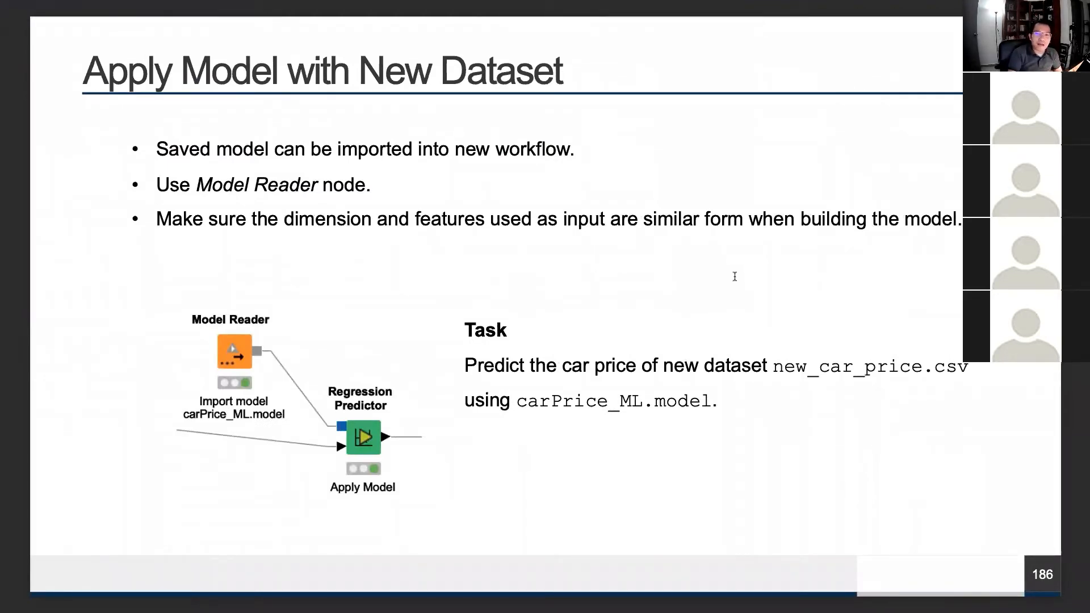
key("ctrl+Left")
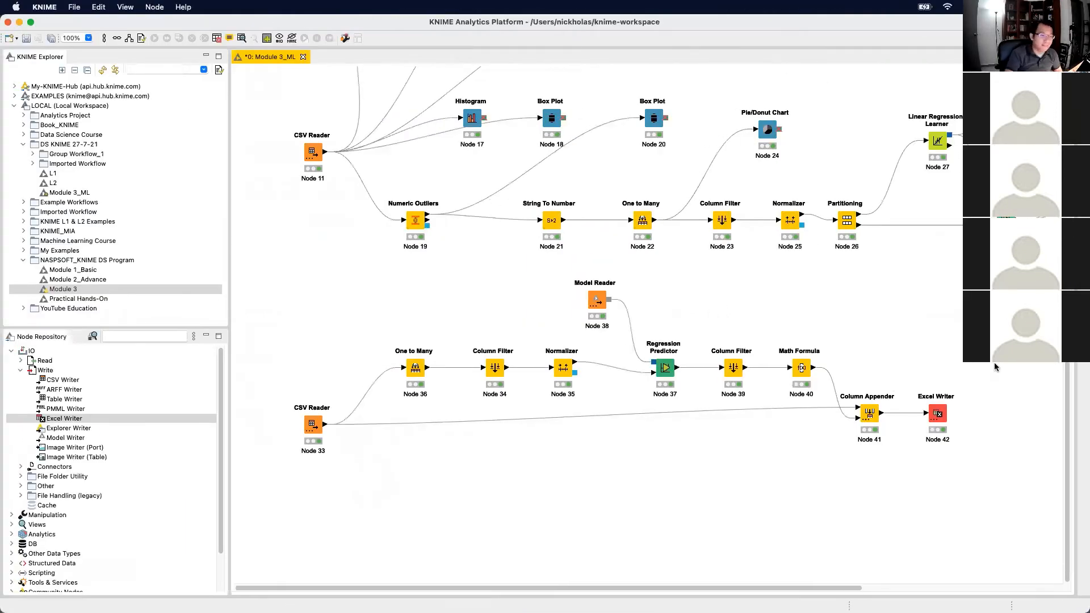
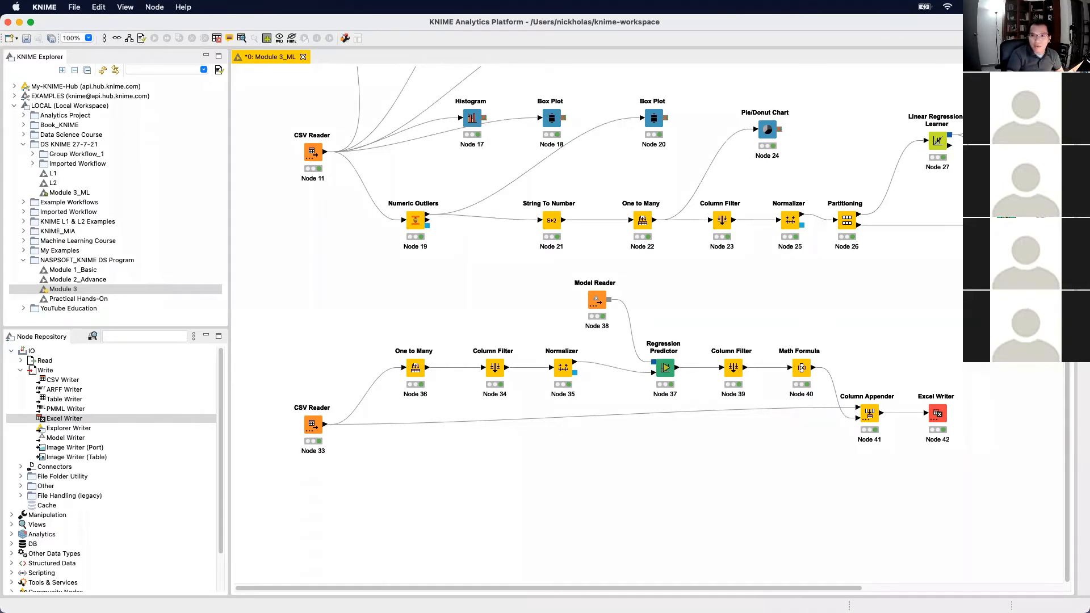
Switch to Safari, search the web for "knime hub" in a new window, and open the KNIME Hub site
key("ctrl+Up")
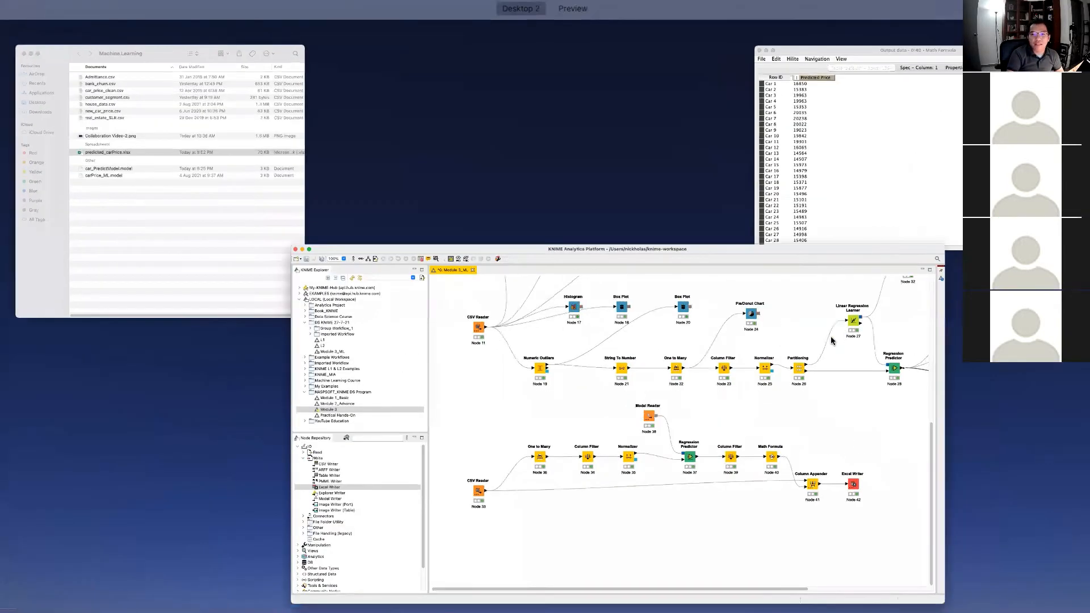
left_click(830, 336)
key("super+Tab")
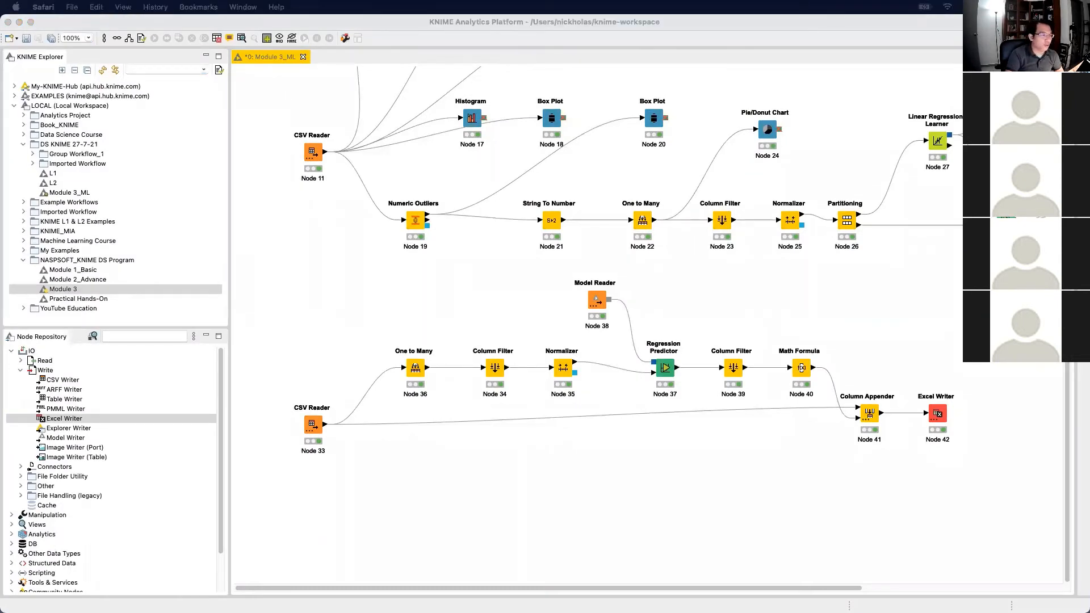
key("super+n")
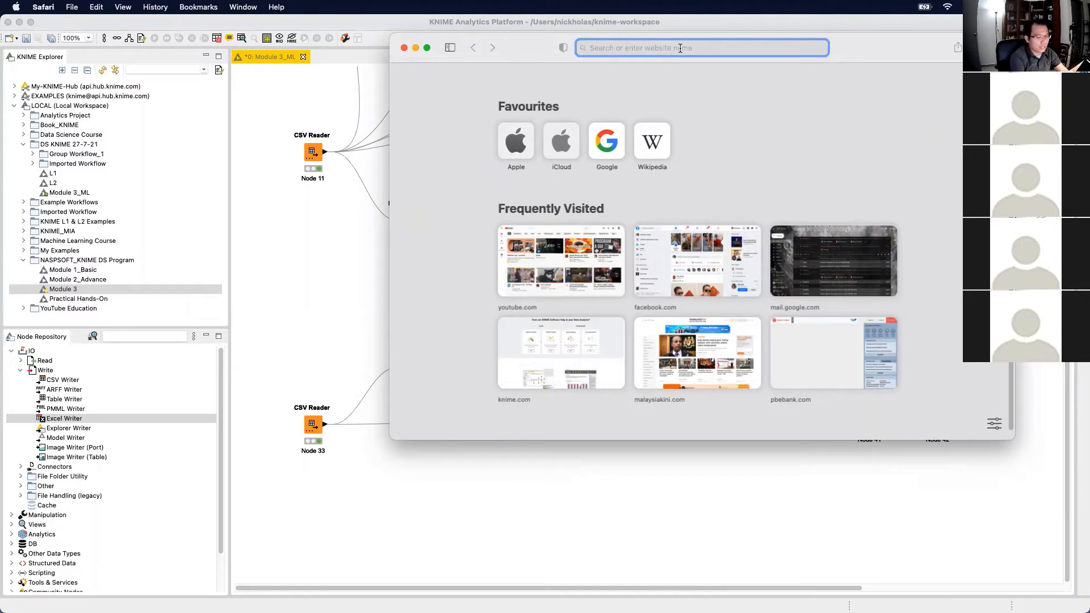
type("knime hub")
key("Return")
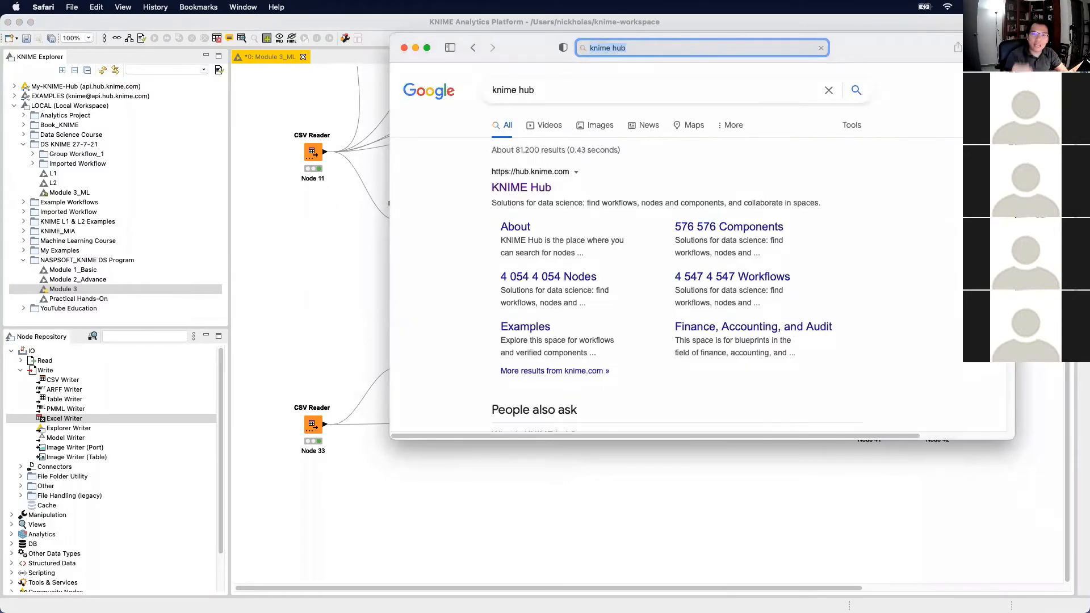
left_click(510, 184)
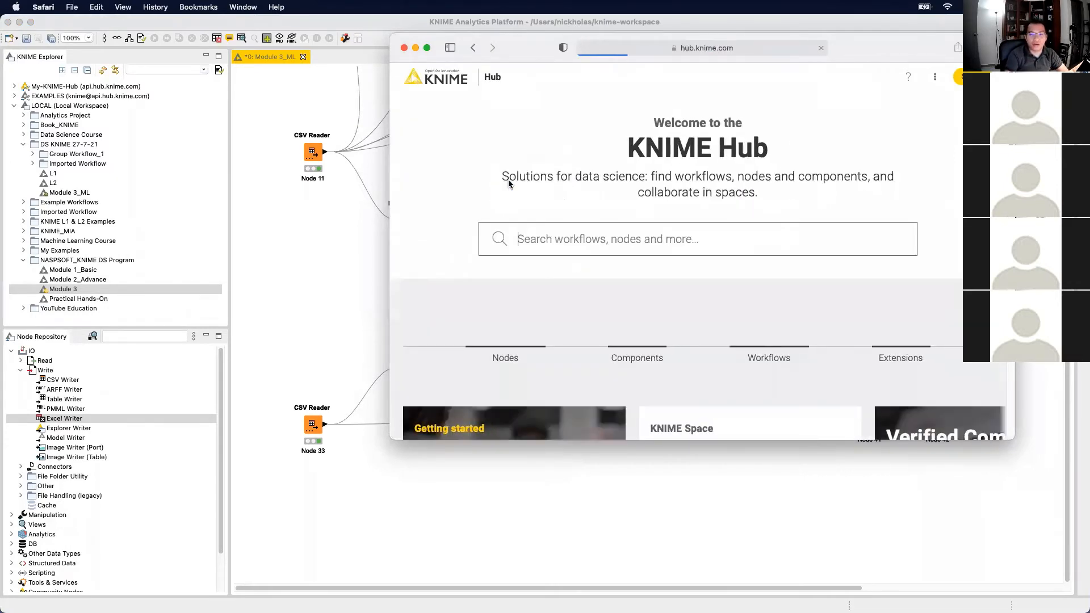
Enlarge the browser window and look over the KNIME Hub home page with its nodes, components, workflows and examples
double_click(868, 51)
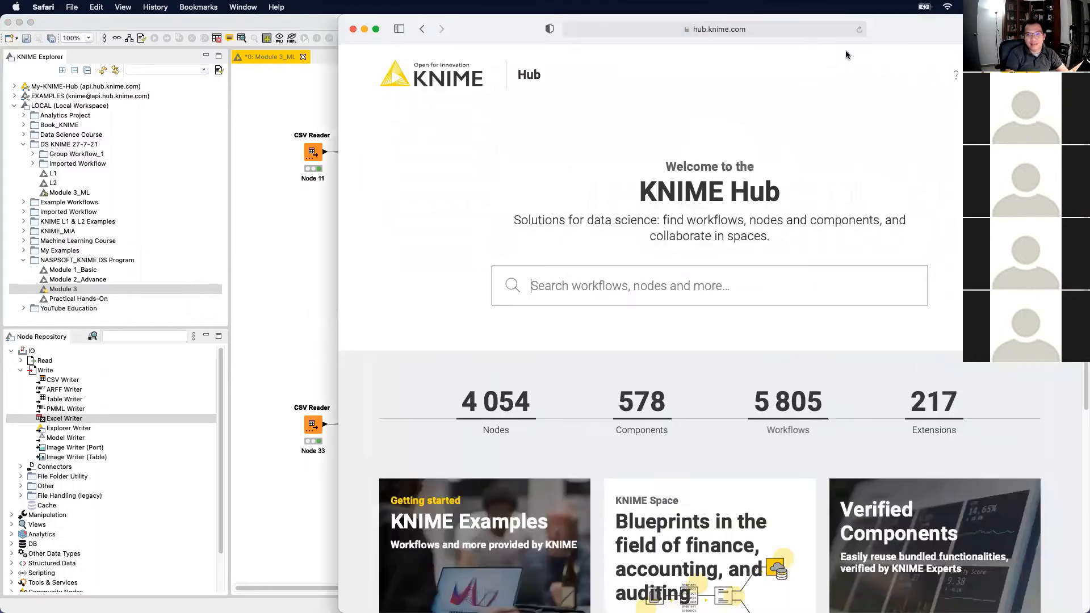
left_click_drag(338, 108, 116, 108)
scroll(793, 288, "down", 2)
scroll(794, 289, "down", 4)
scroll(794, 286, "up", 5)
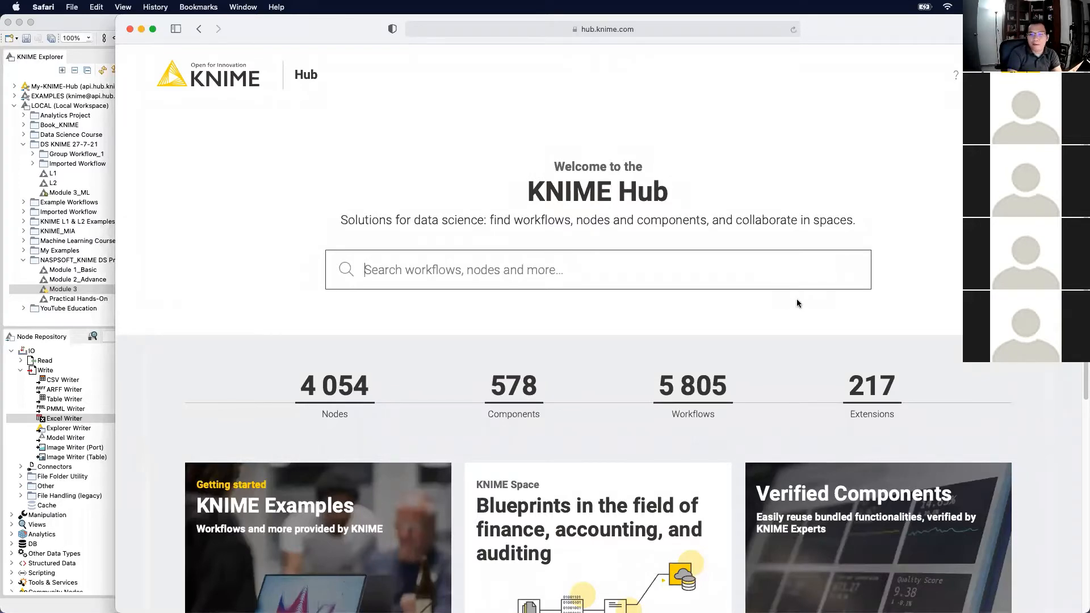
scroll(787, 300, "down", 1)
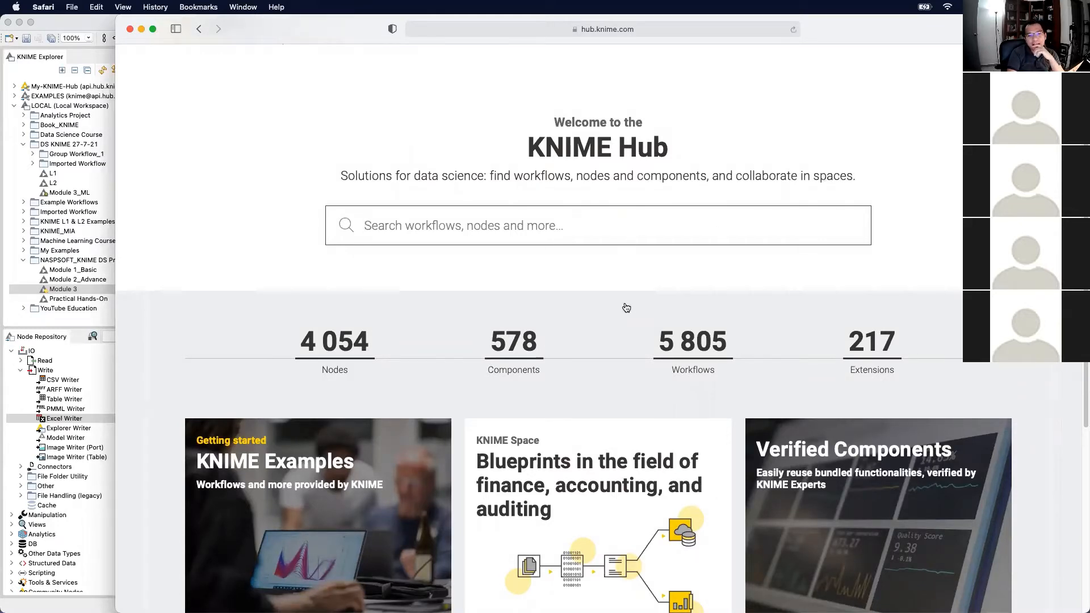
scroll(625, 306, "down", 5)
scroll(625, 306, "up", 6)
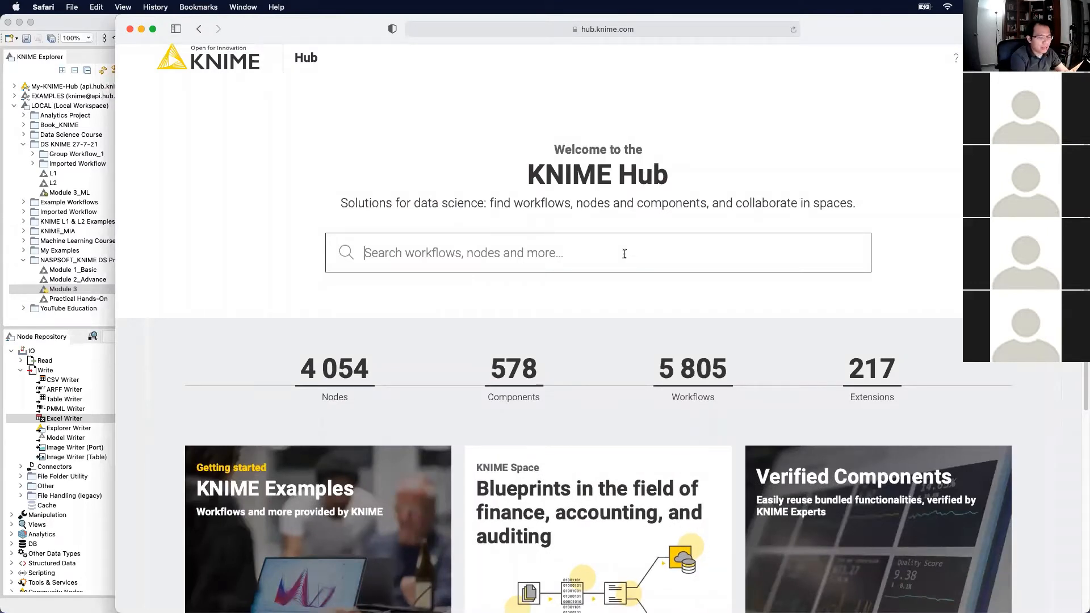
Search KNIME Hub for "looping", open the Network Looping workflow, and examine its diagram and description
type("looping")
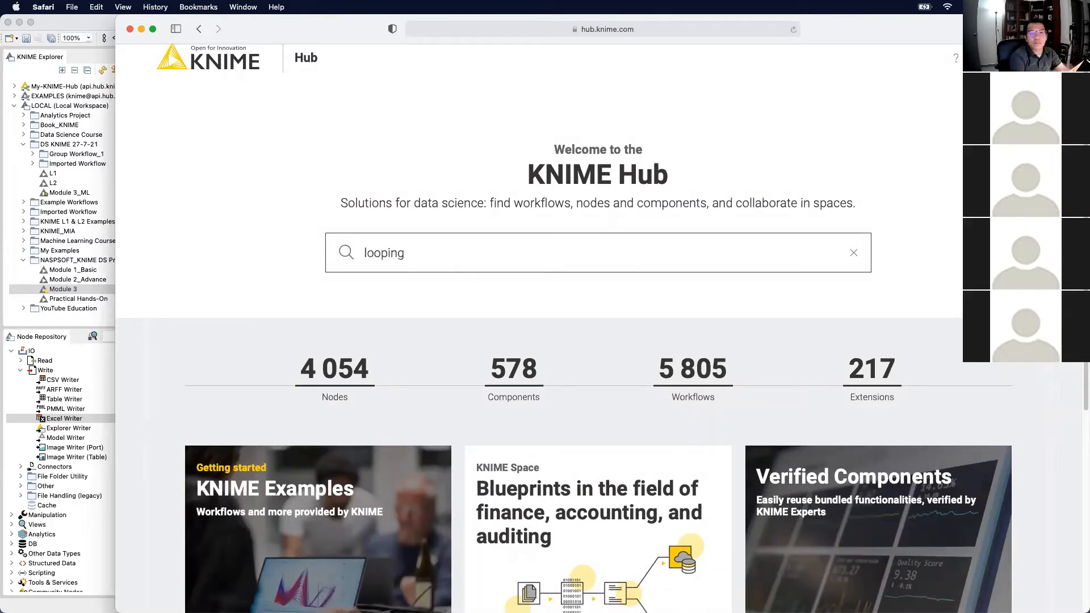
key("Return")
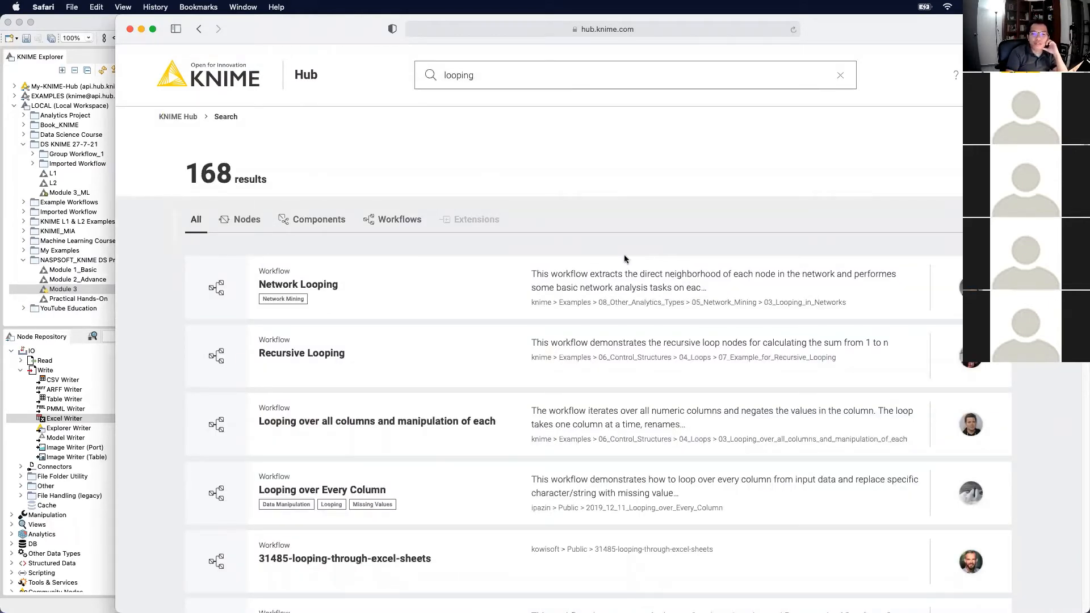
left_click(230, 288)
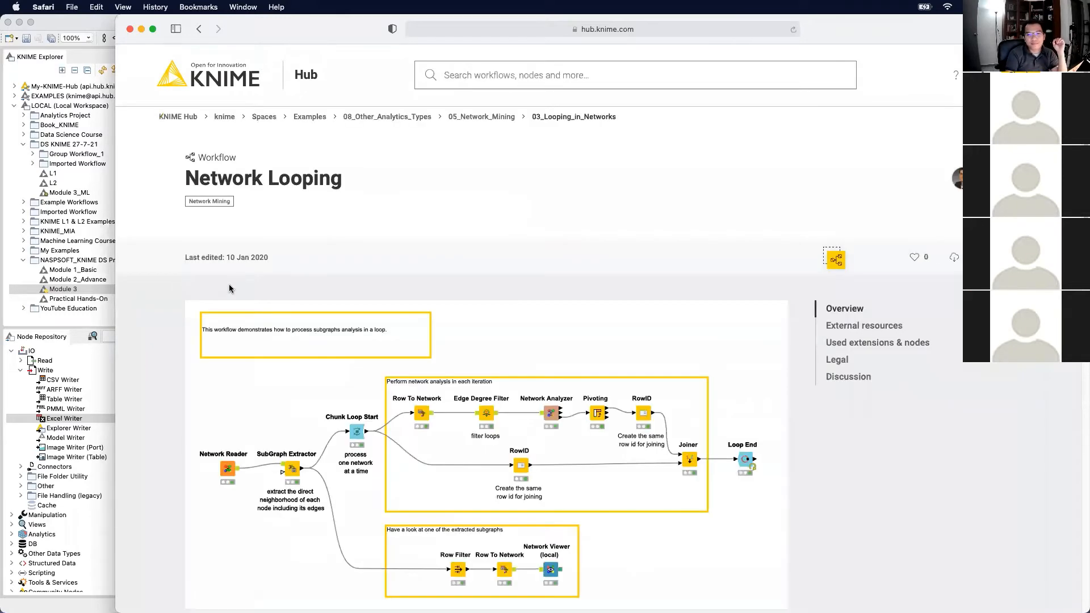
scroll(632, 361, "down", 10)
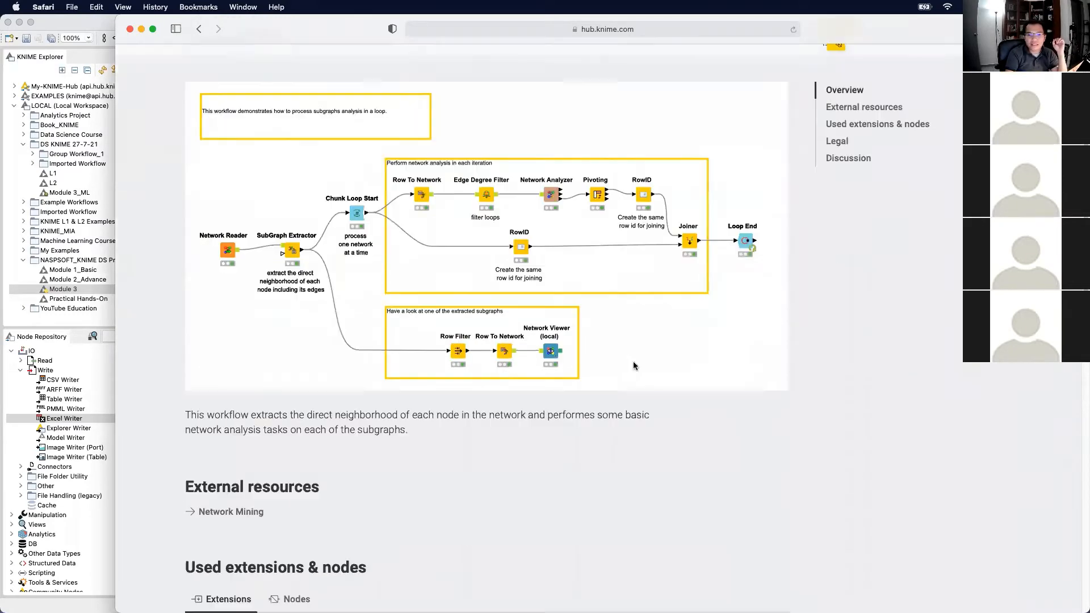
scroll(634, 365, "up", 5)
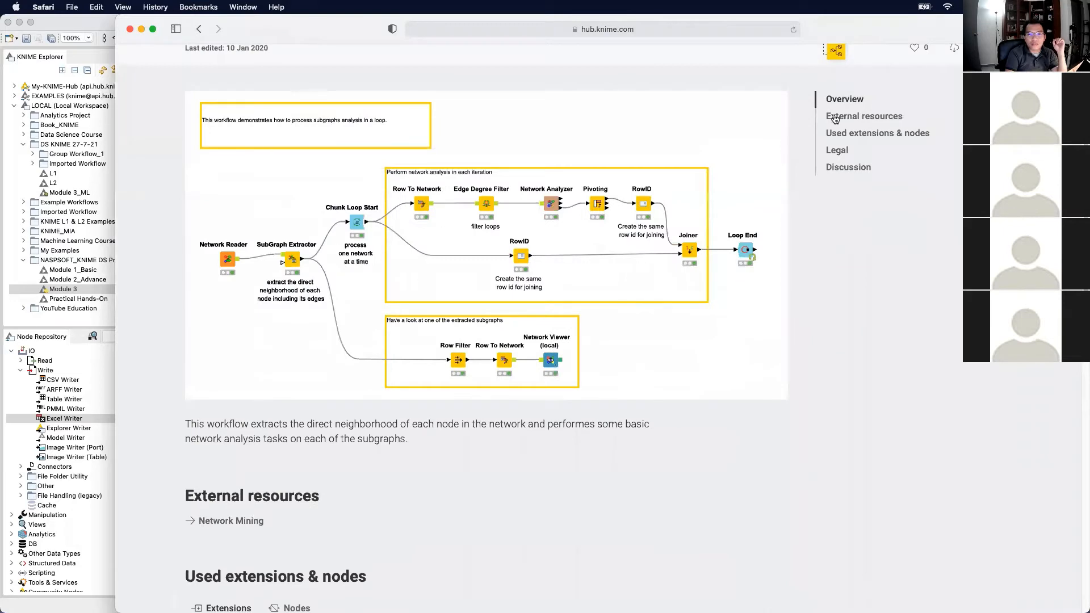
scroll(838, 171, "up", 1)
Uncover the KNIME canvas behind the browser and import the Network Looping workflow from its Hub page into KNIME
left_click_drag(858, 35, 719, 367)
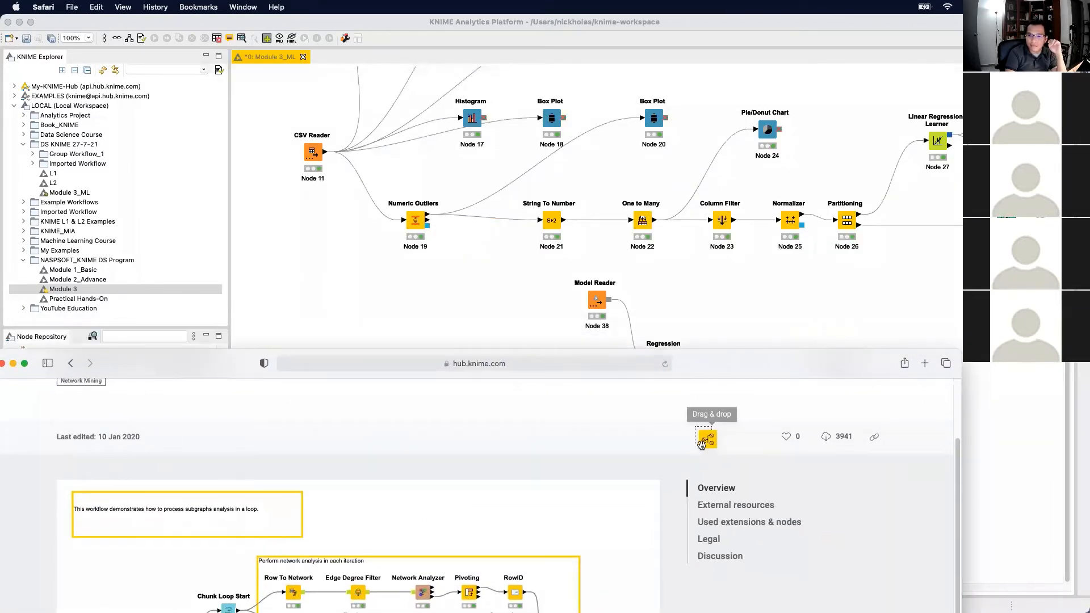
left_click_drag(705, 442, 928, 297)
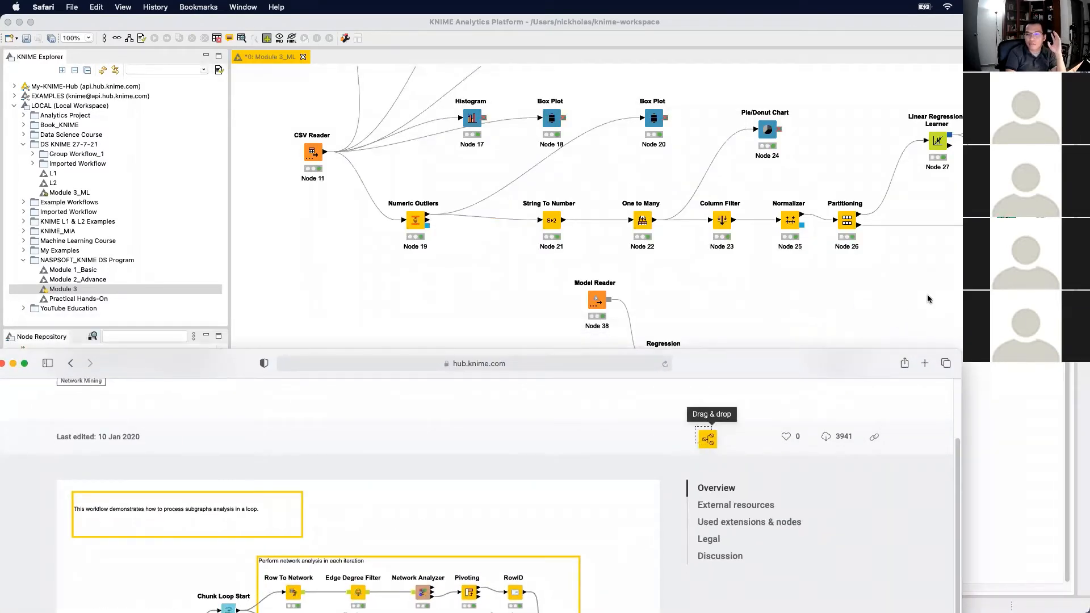
left_click(928, 301)
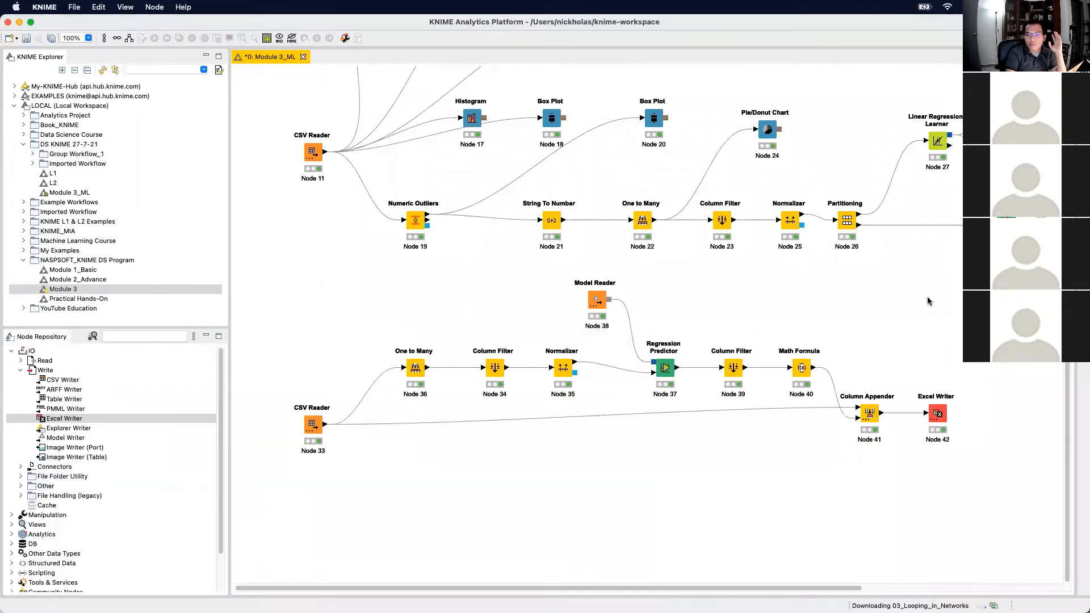
left_click_drag(728, 589, 915, 573)
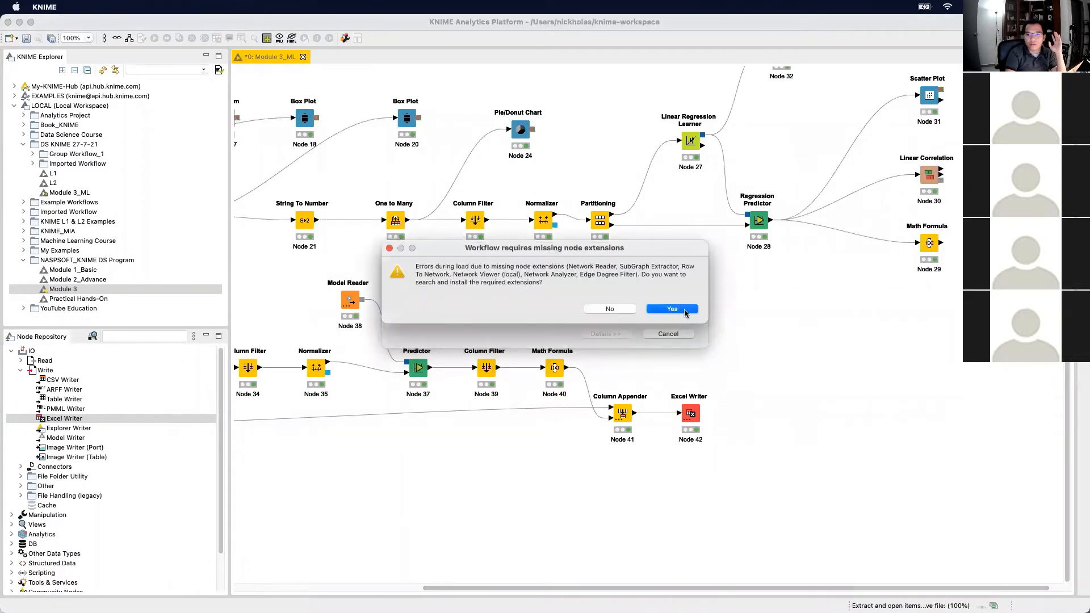
Look up the missing node extensions, cancel the KNIME Network Mining installation, and close the 03_Looping_in_Networks workflow
left_click(683, 309)
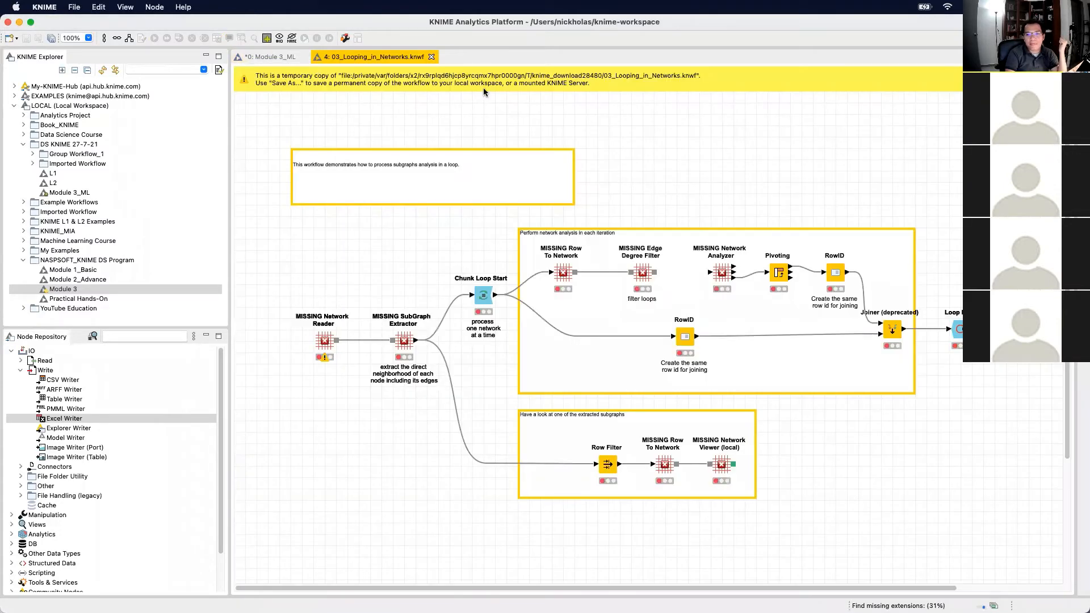
left_click(279, 56)
left_click(365, 58)
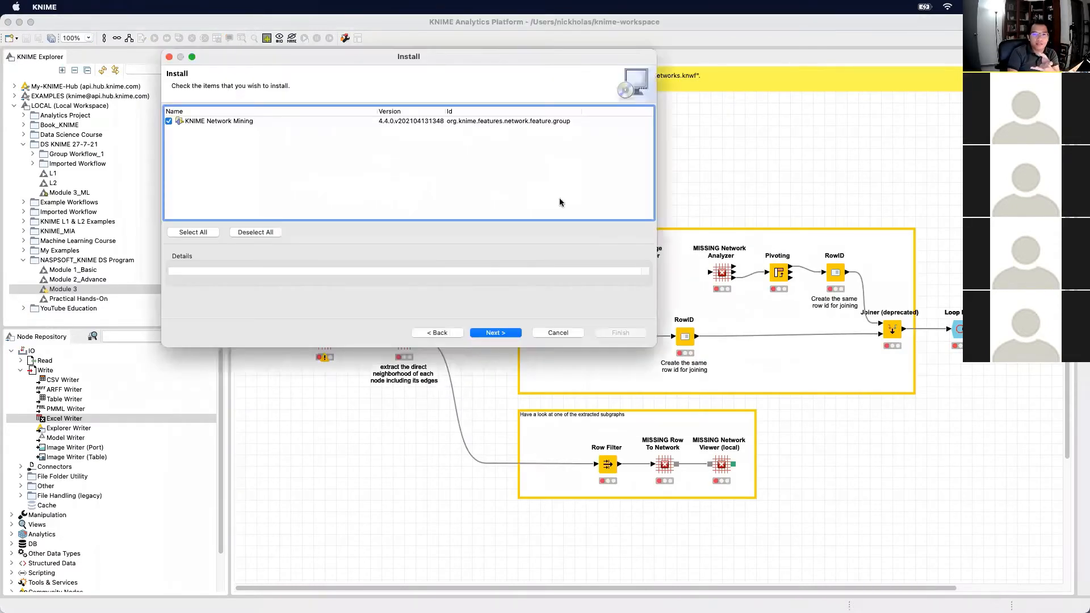
left_click(568, 332)
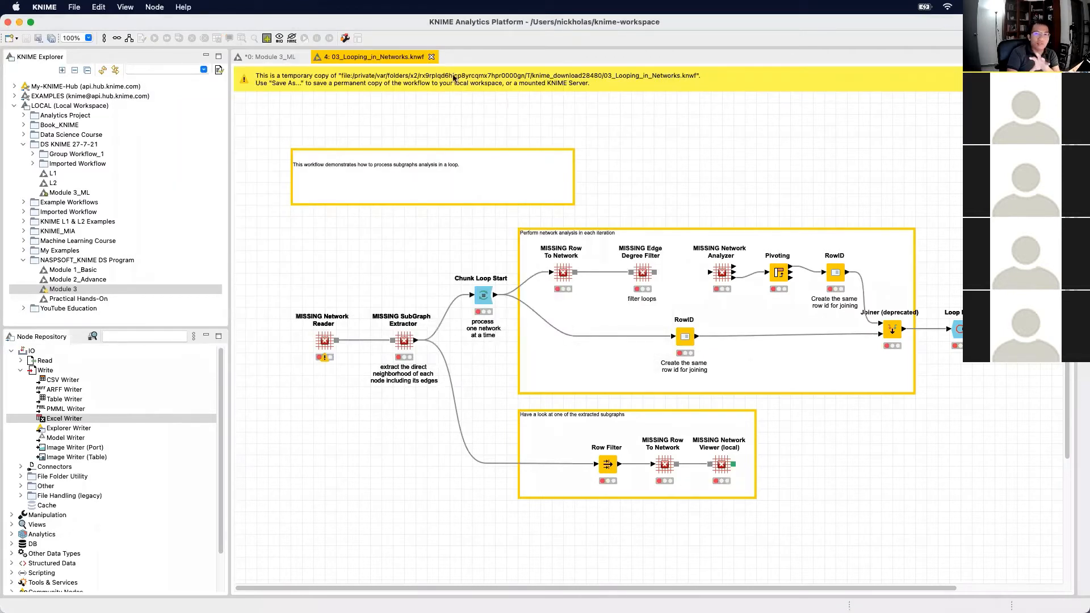
left_click(433, 57)
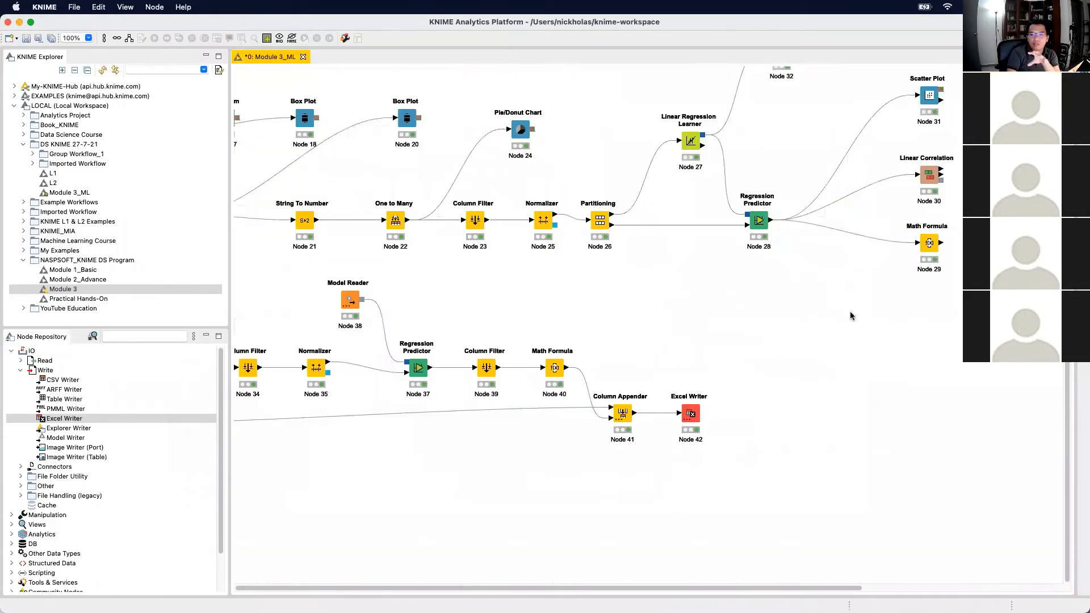
Return to the browser, go back to the "looping" results, and open the Database Looping (legacy) node page
key("ctrl+Up")
left_click(356, 258)
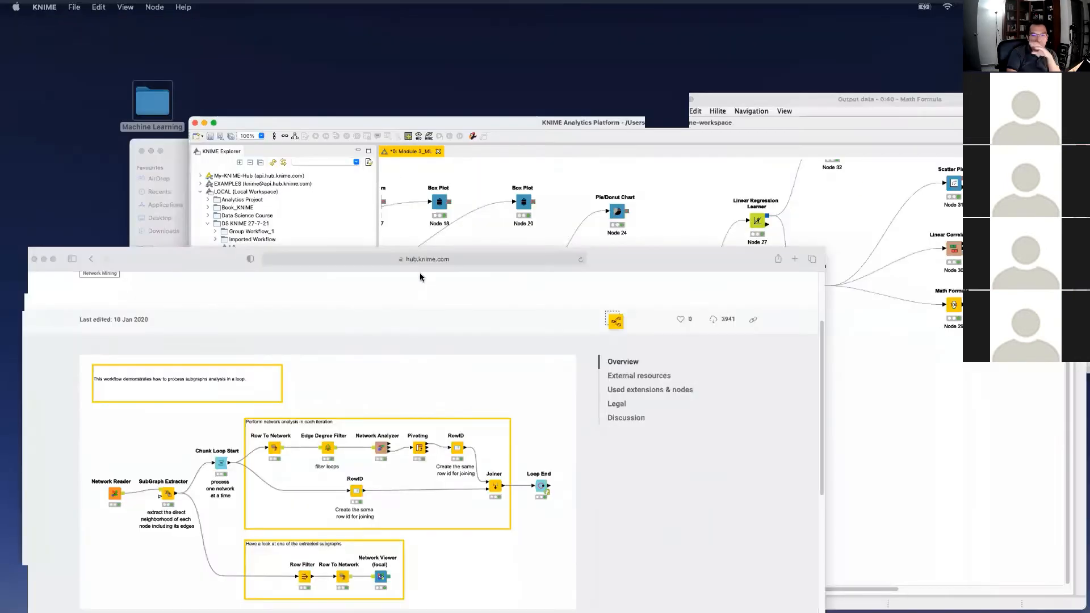
left_click_drag(727, 363, 795, 50)
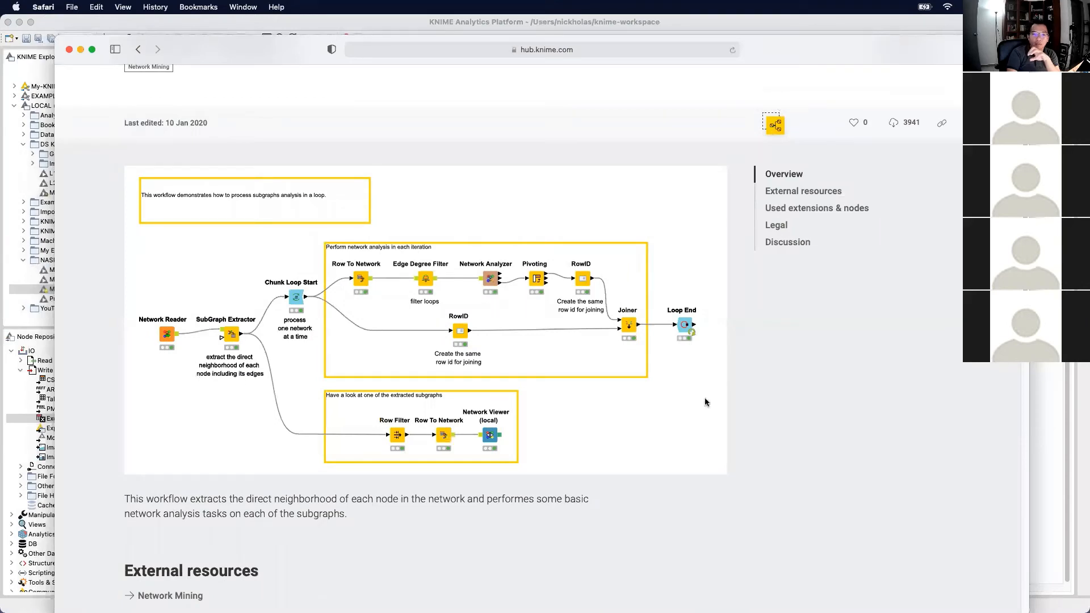
left_click(139, 51)
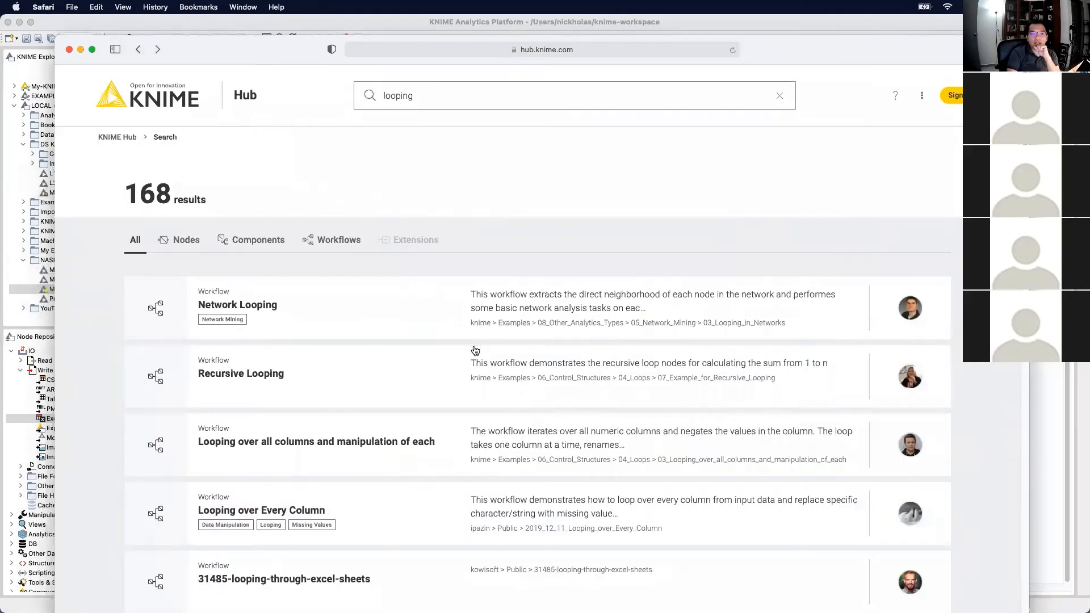
scroll(476, 348, "down", 3)
scroll(475, 350, "down", 5)
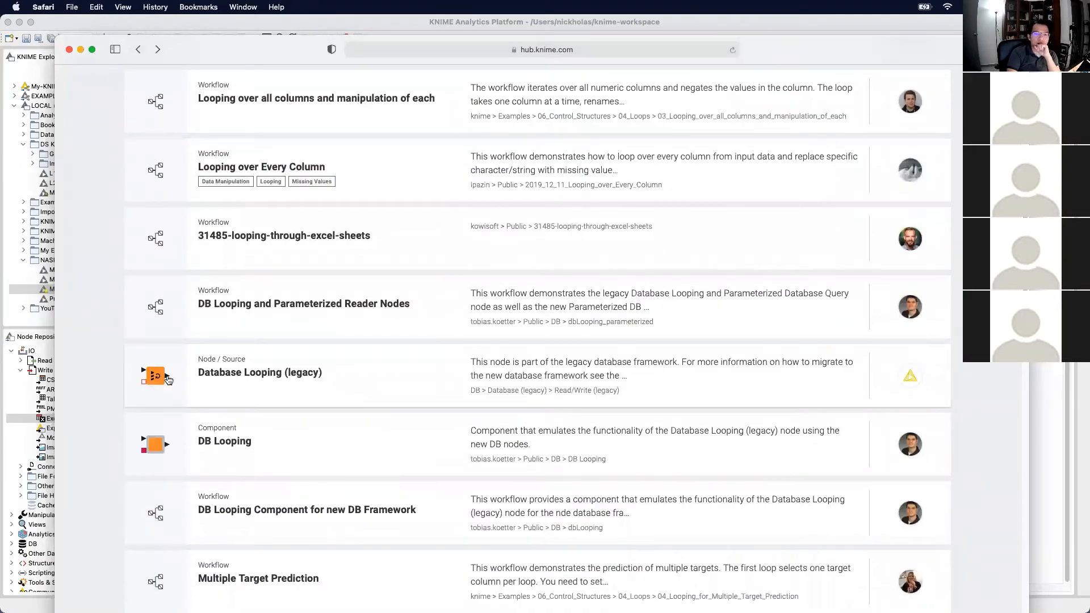
left_click(168, 379)
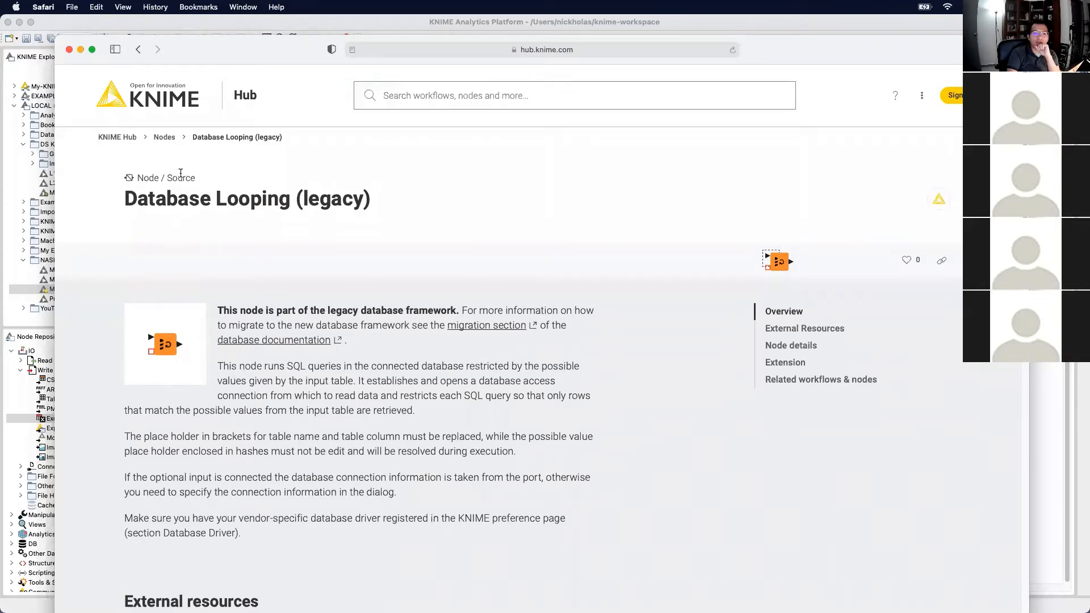
Add the Database Looping (legacy) node from its Hub page to the empty area below Regression Predictor Node 28 in Module 3_ML
left_click_drag(819, 51, 419, 161)
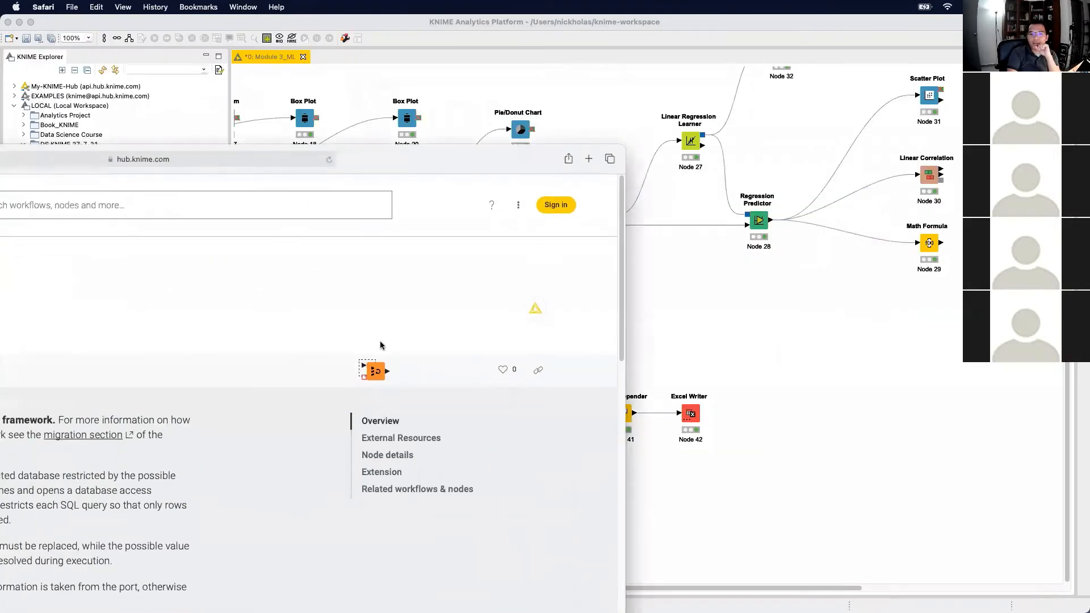
left_click_drag(377, 371, 786, 344)
left_click(900, 361)
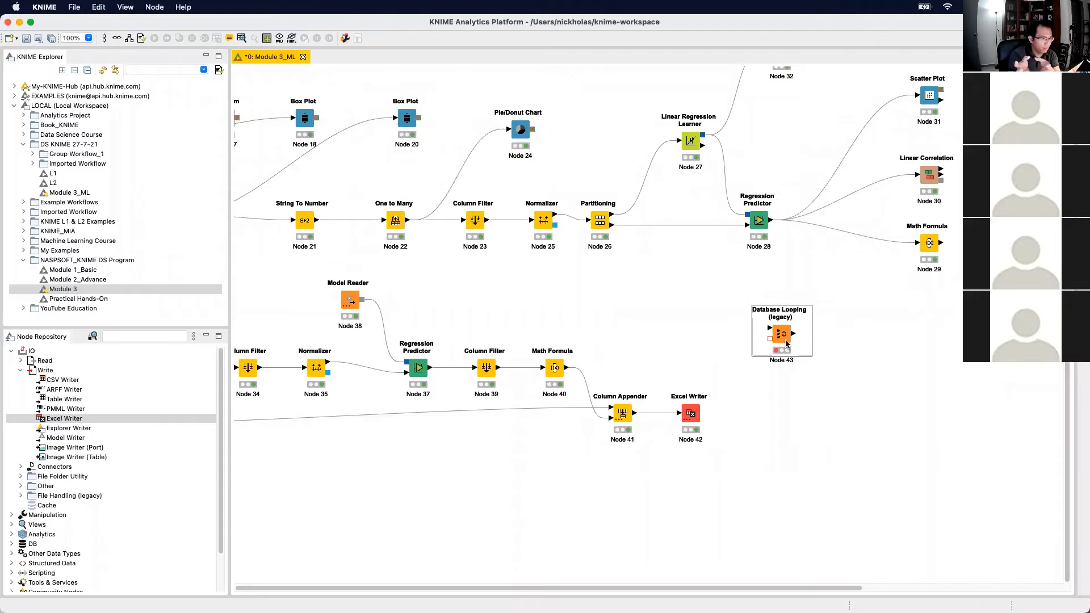
Return to the browser and read through the Database Looping (legacy) node page, including its ports and extension details
left_click(905, 396)
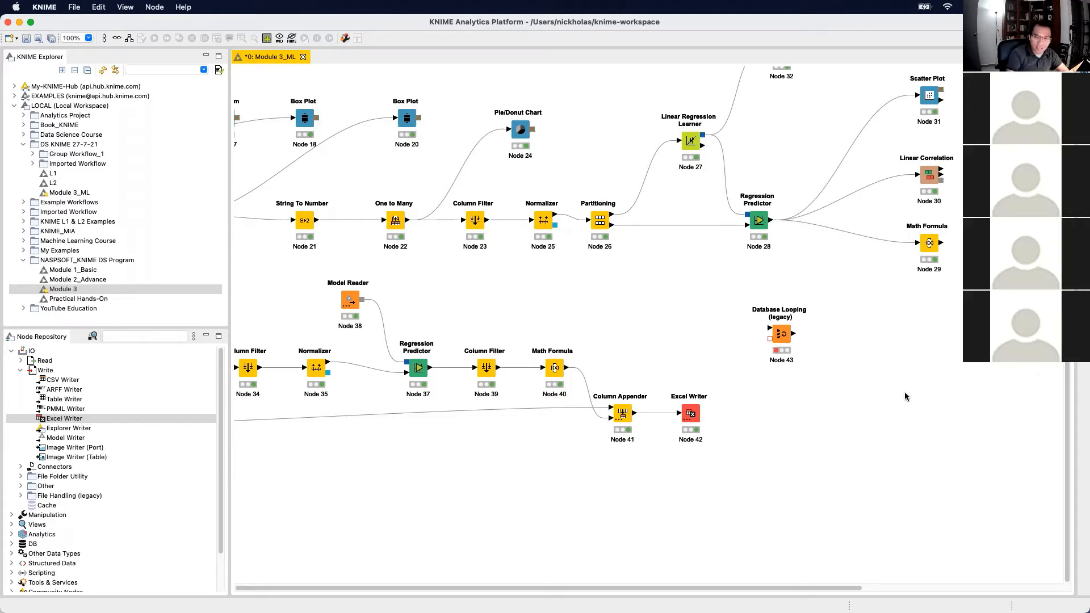
left_click(808, 333)
left_click_drag(836, 406, 789, 298)
key("ctrl+Up")
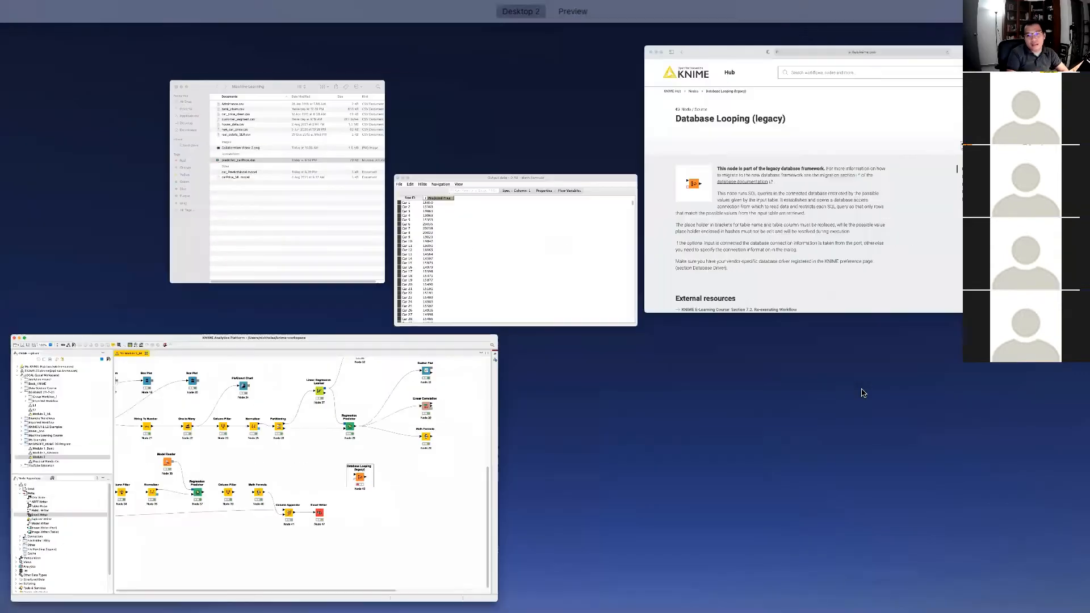
left_click(773, 276)
left_click_drag(451, 160, 860, 70)
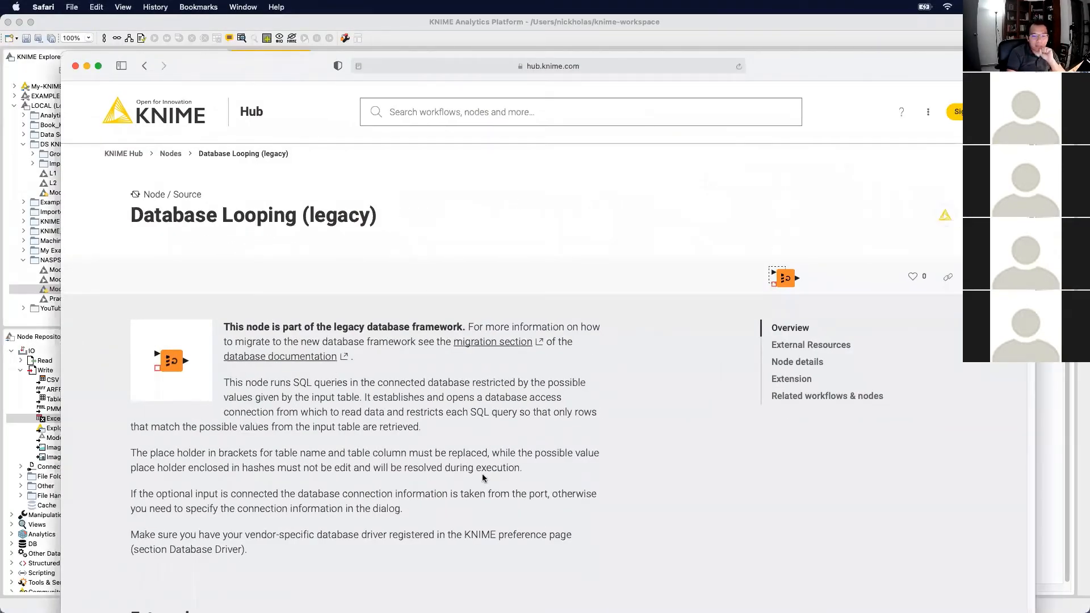
scroll(447, 454, "down", 10)
scroll(499, 460, "down", 3)
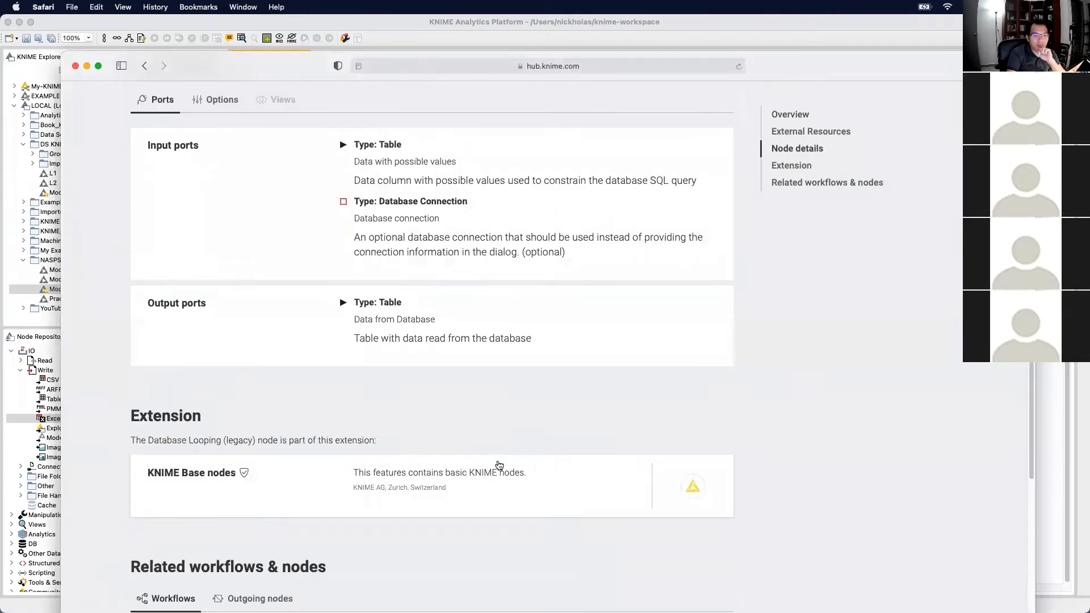
scroll(498, 465, "up", 12)
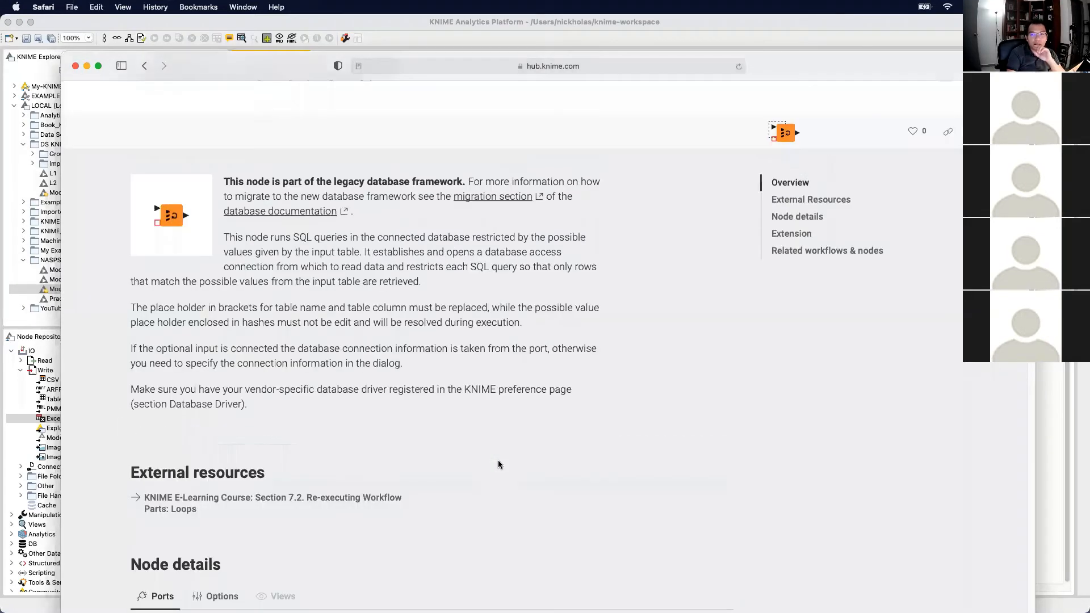
scroll(498, 464, "up", 3)
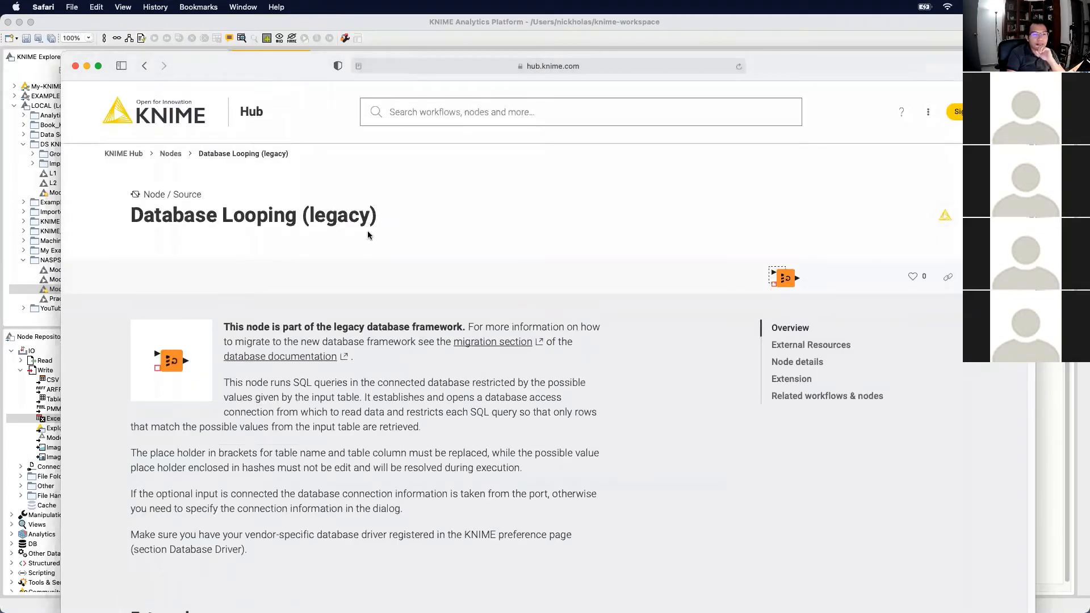
Open the Nodes listing on KNIME Hub and search for "monte carlo"
left_click(170, 153)
scroll(279, 281, "down", 3)
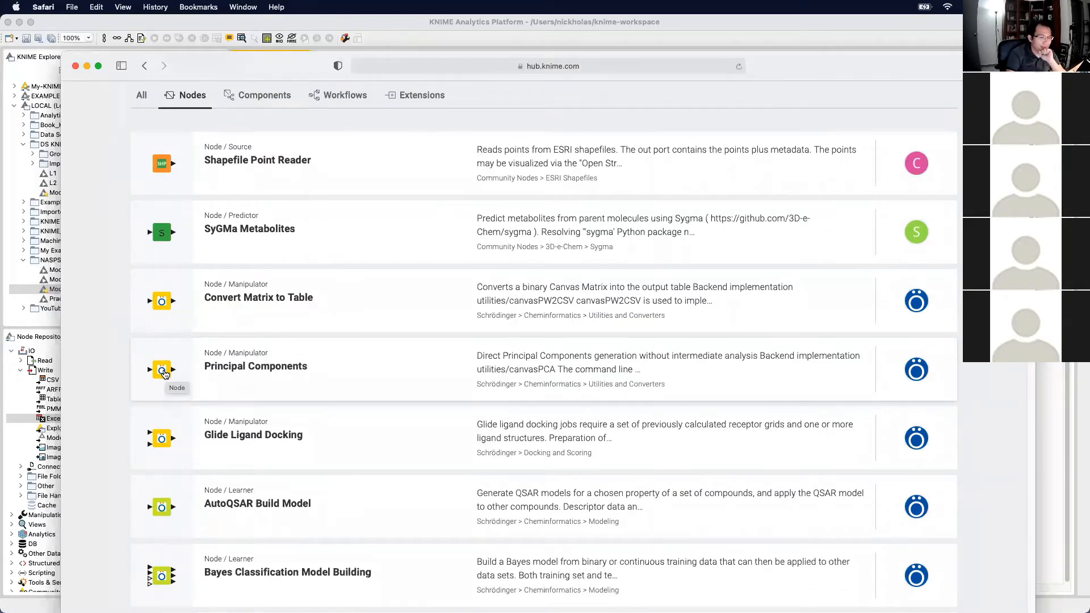
scroll(527, 187, "up", 3)
left_click(559, 116)
type("monte")
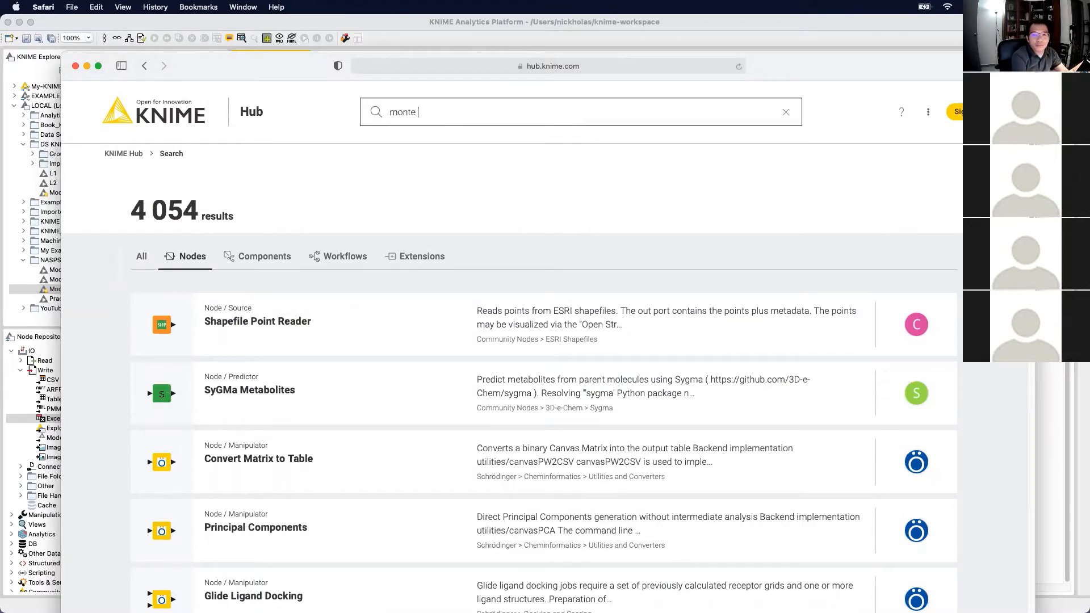
type("carlo")
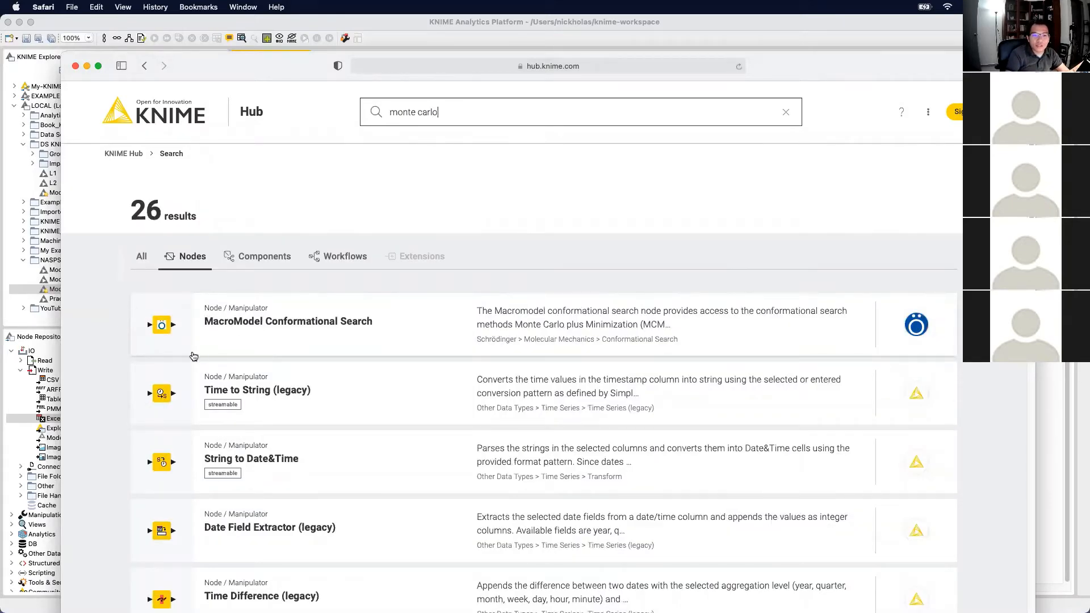
Look through the node results for "monte carlo"
scroll(213, 356, "down", 1)
scroll(213, 356, "down", 2)
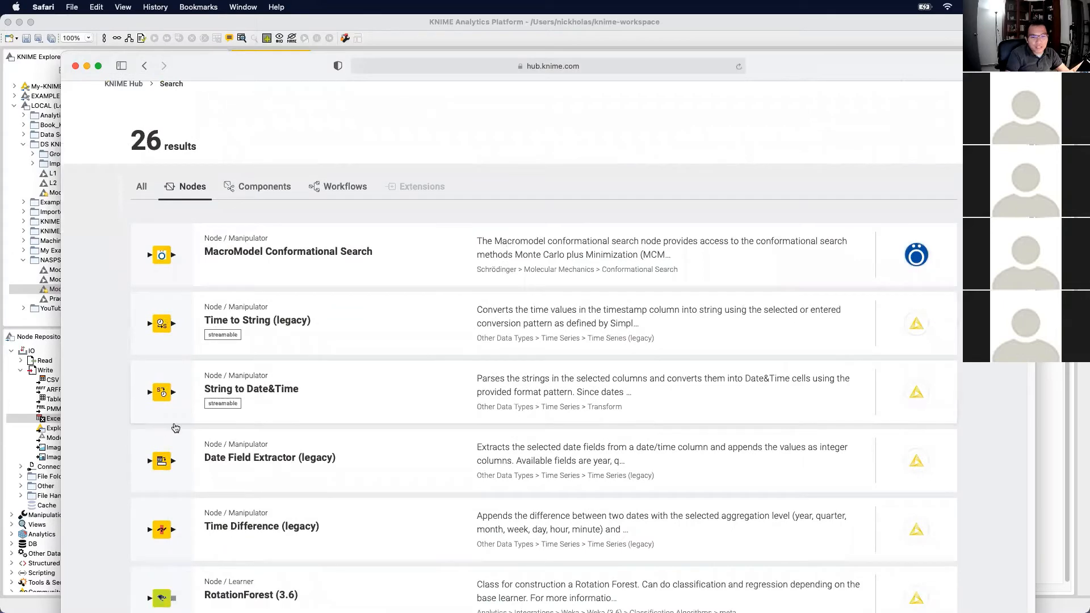
scroll(175, 428, "down", 5)
scroll(353, 311, "up", 5)
scroll(354, 314, "down", 7)
scroll(354, 313, "up", 7)
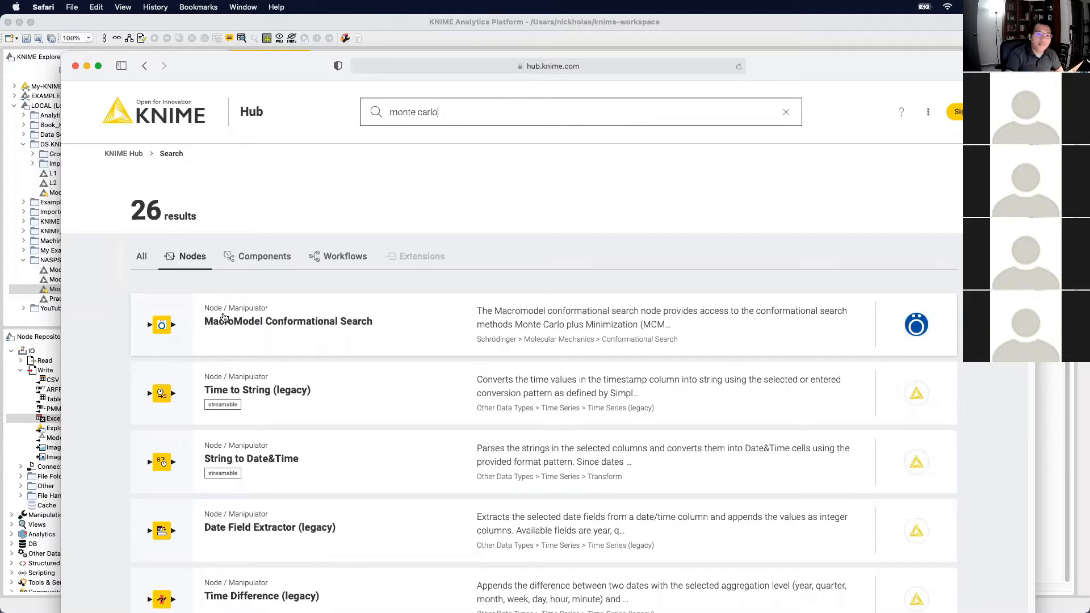
Check the component results for "monte carlo" and browse the matching workflows
left_click(285, 260)
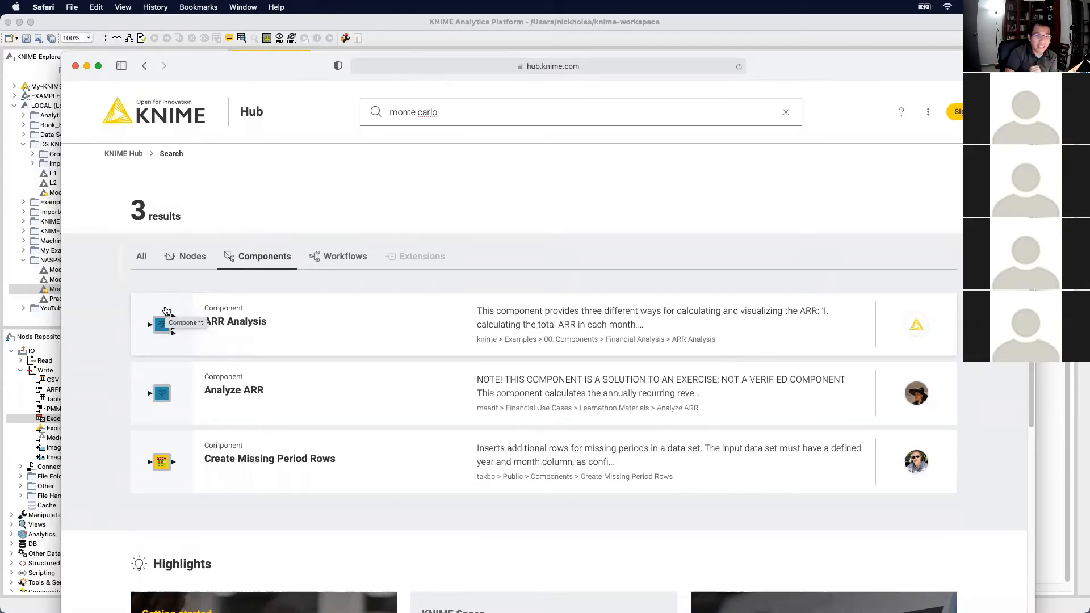
left_click(350, 260)
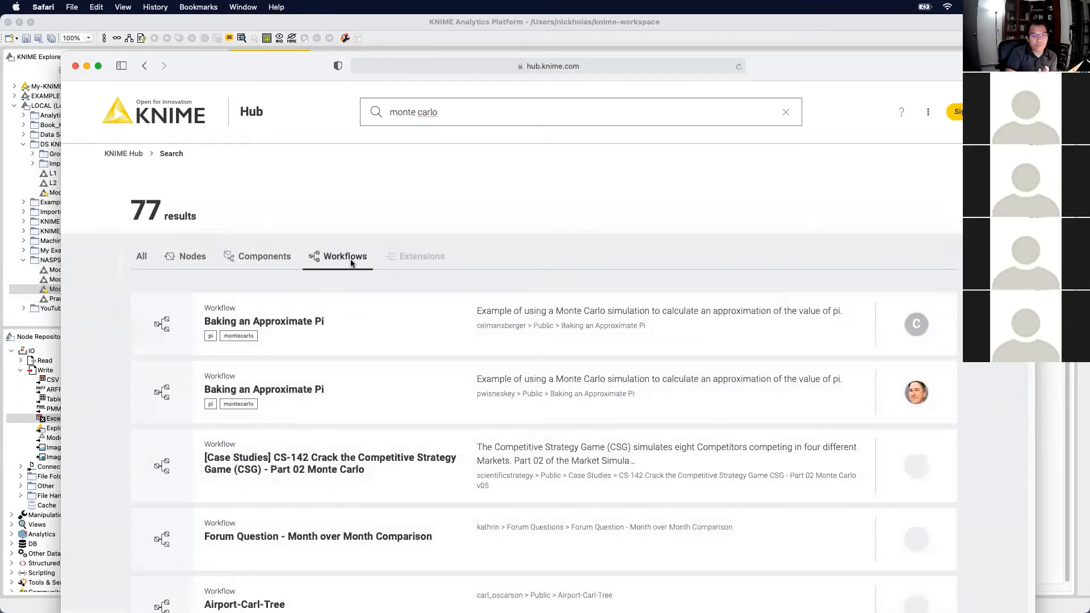
scroll(270, 395, "down", 2)
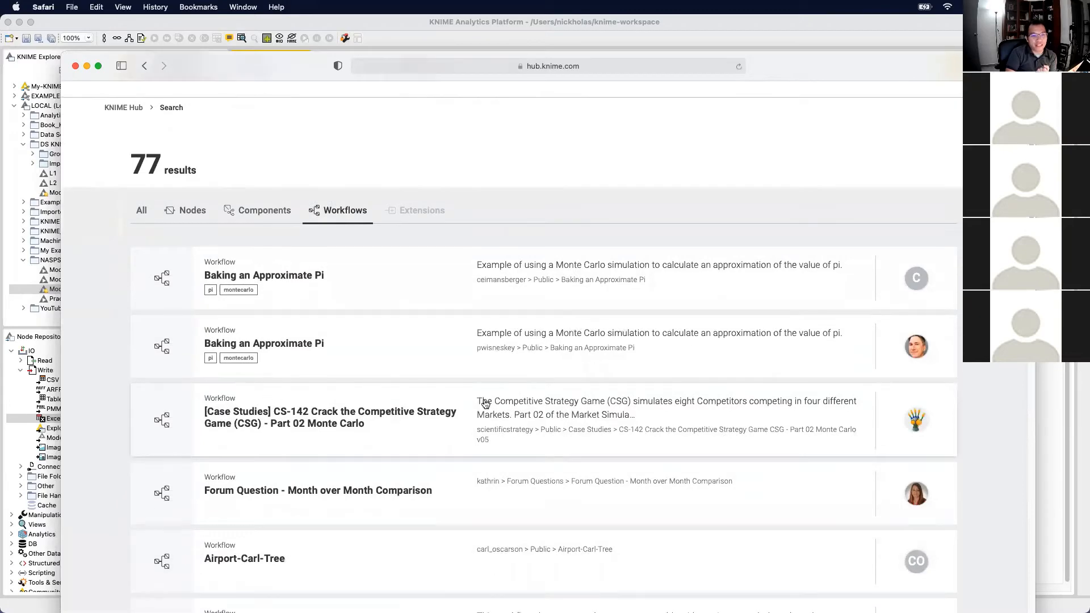
scroll(372, 377, "down", 15)
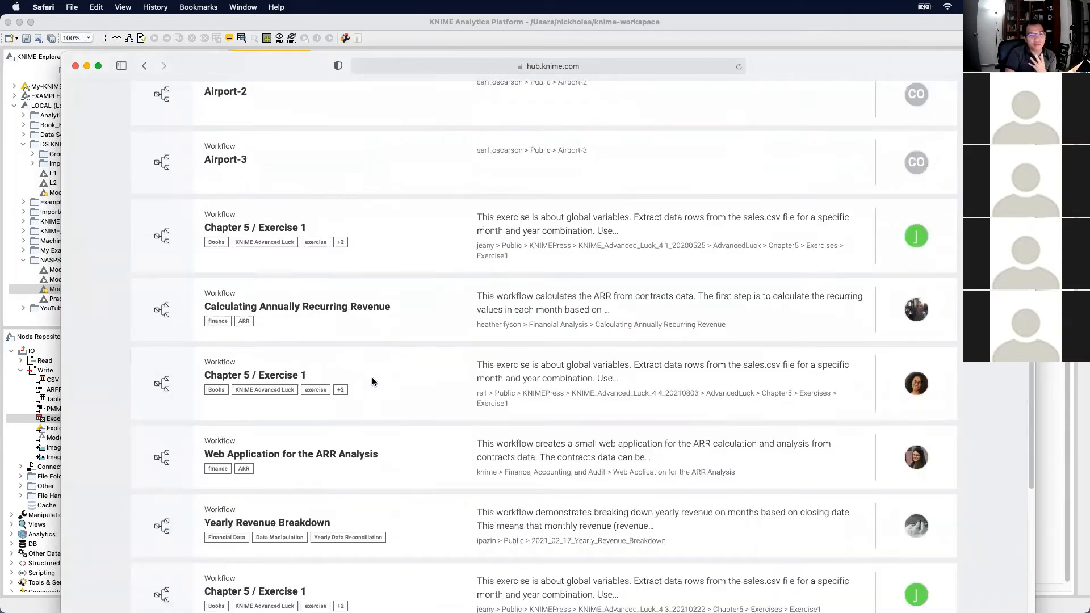
scroll(374, 382, "up", 6)
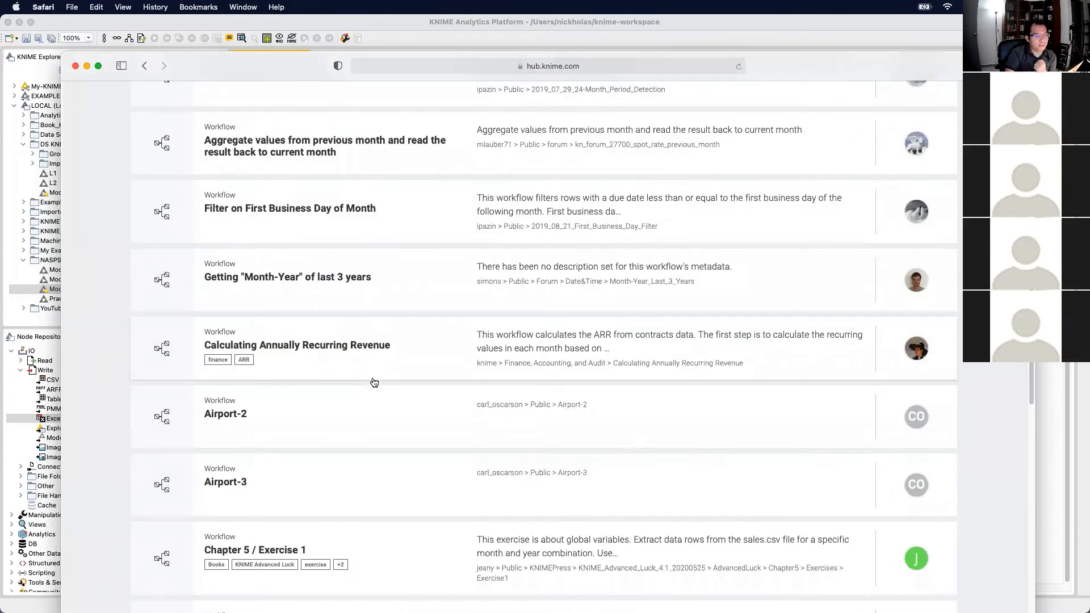
scroll(374, 382, "up", 12)
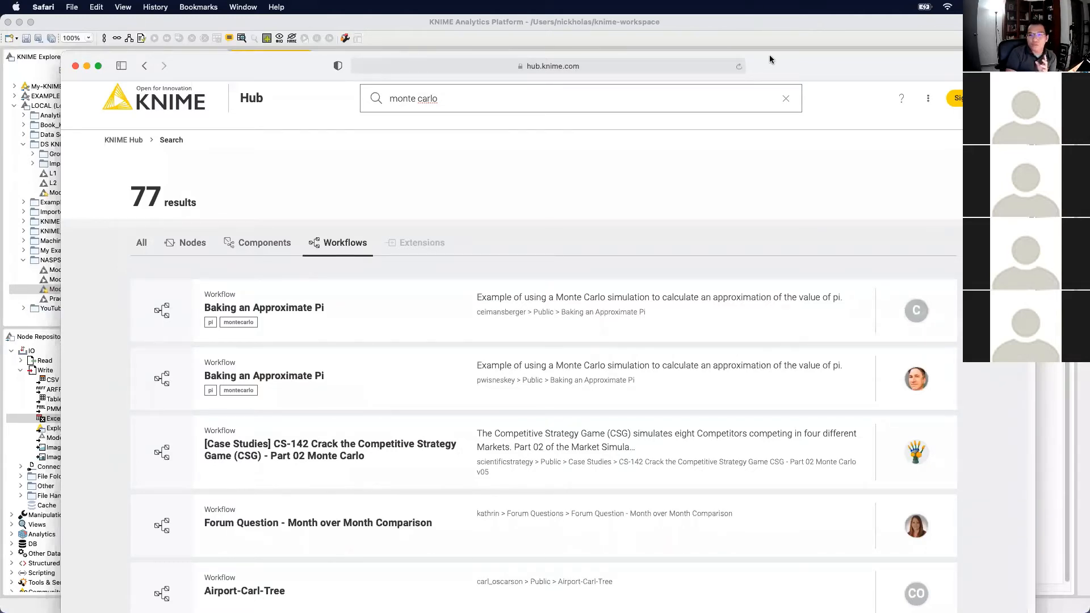
left_click_drag(771, 59, 663, 475)
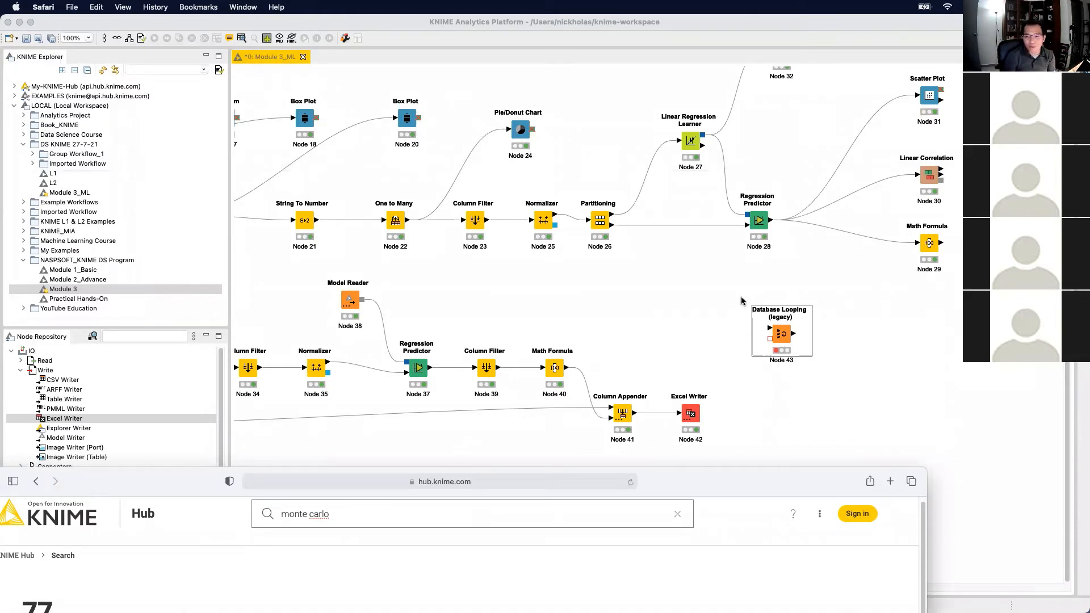
left_click(845, 397)
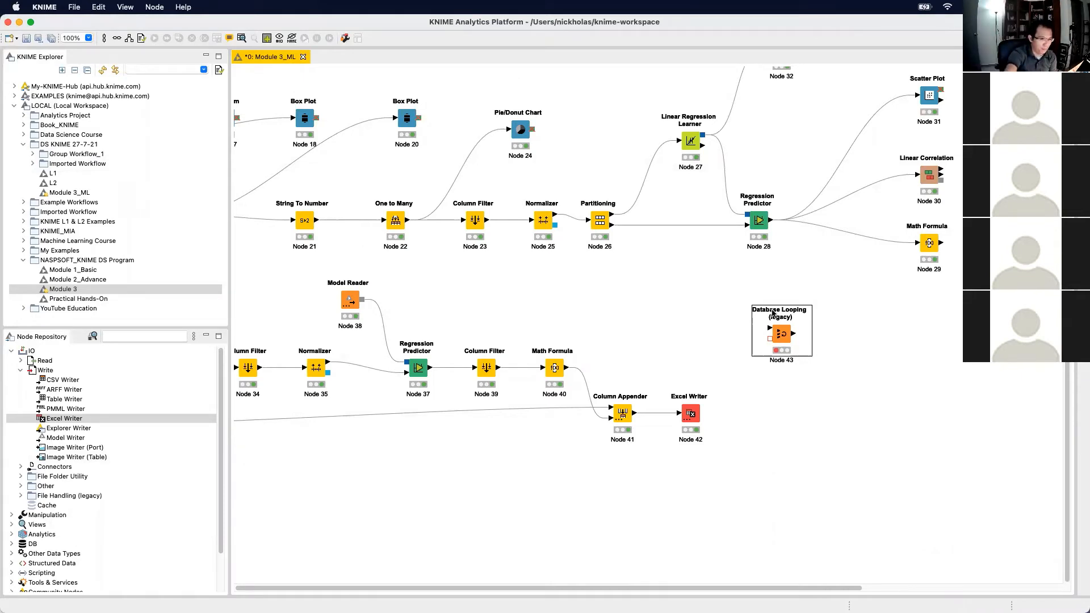
left_click(851, 406)
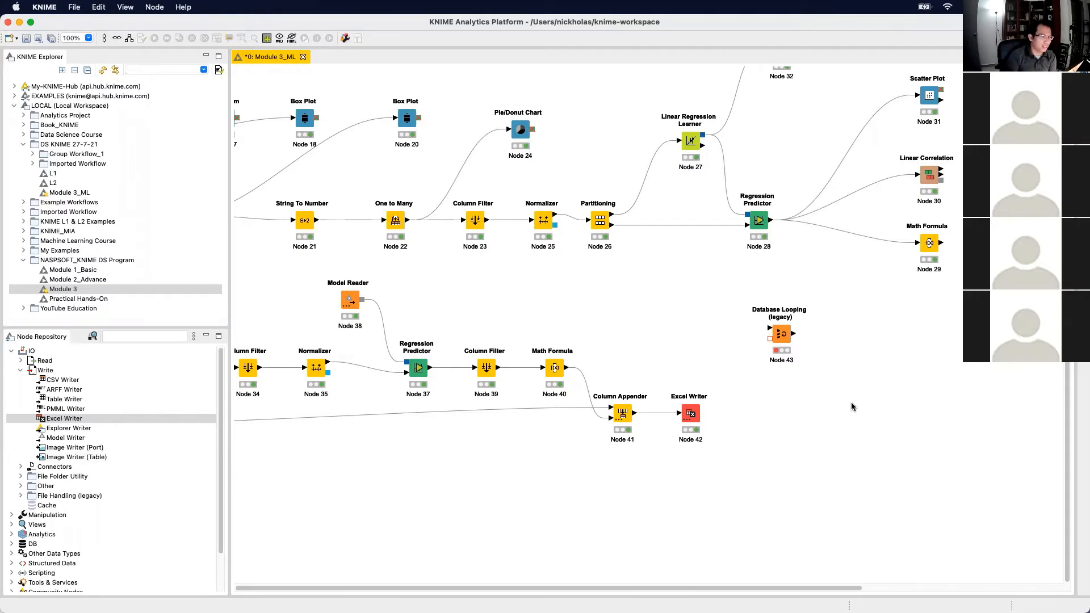
key("ctrl+Up")
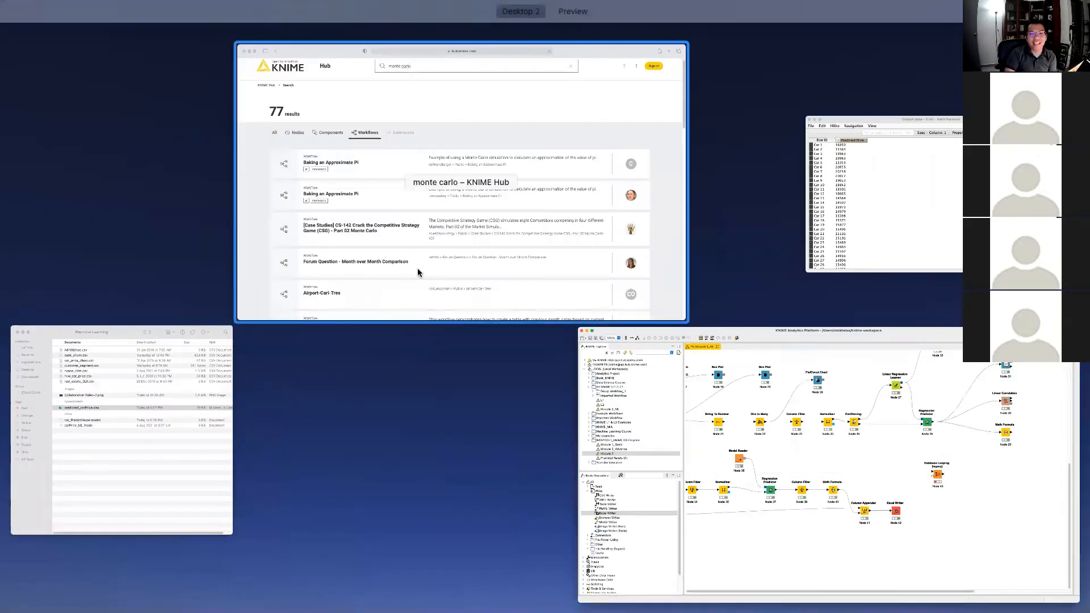
left_click(332, 143)
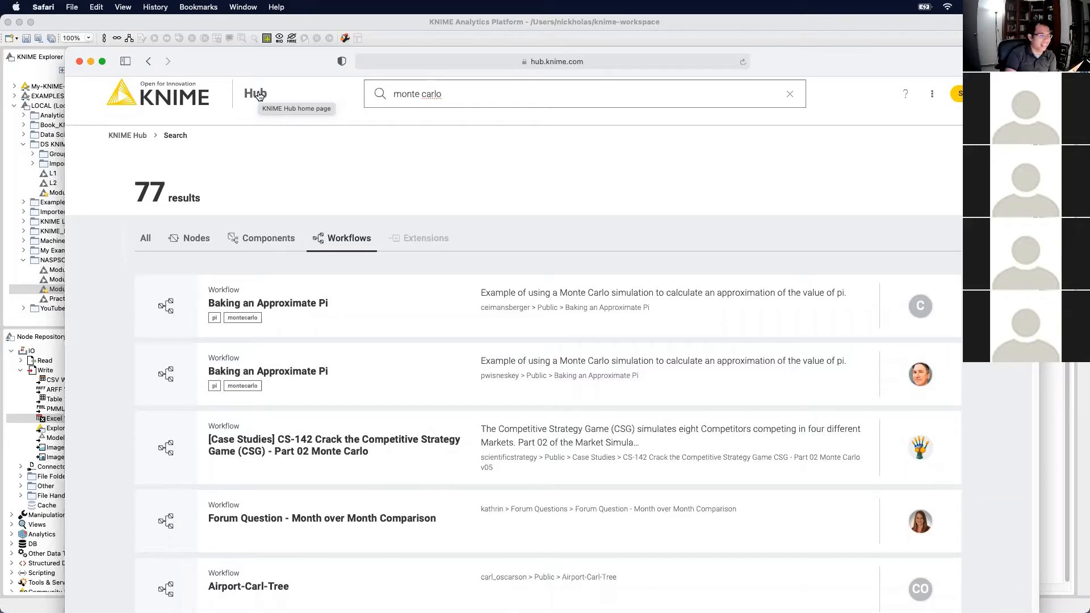
Switch to KNIME and delete the Database Looping (legacy) node from the Module 3_ML workflow
left_click(944, 30)
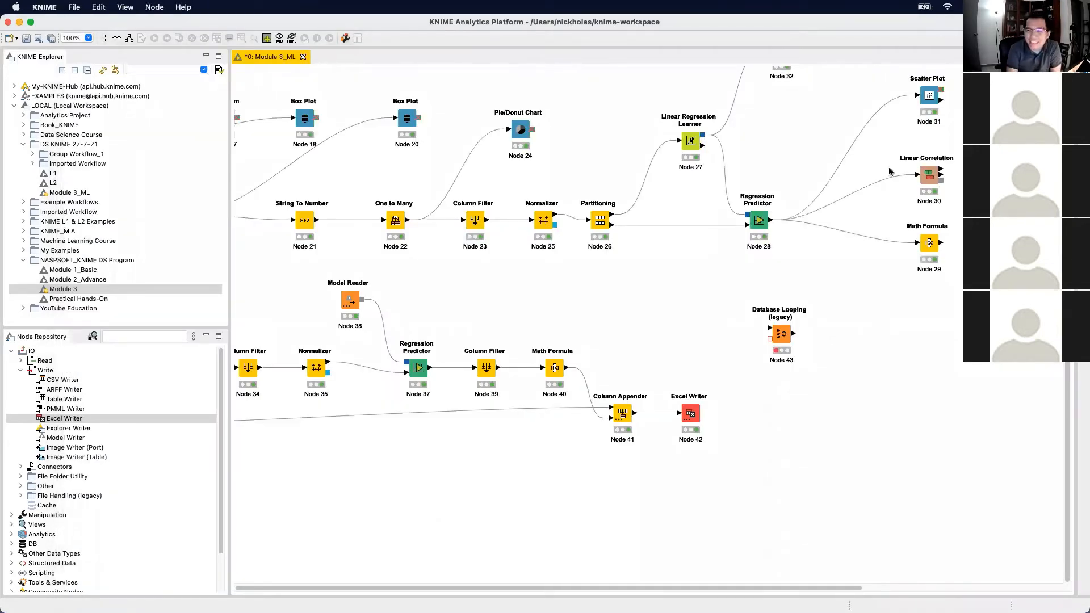
right_click(780, 339)
left_click(900, 581)
left_click_drag(771, 587, 474, 574)
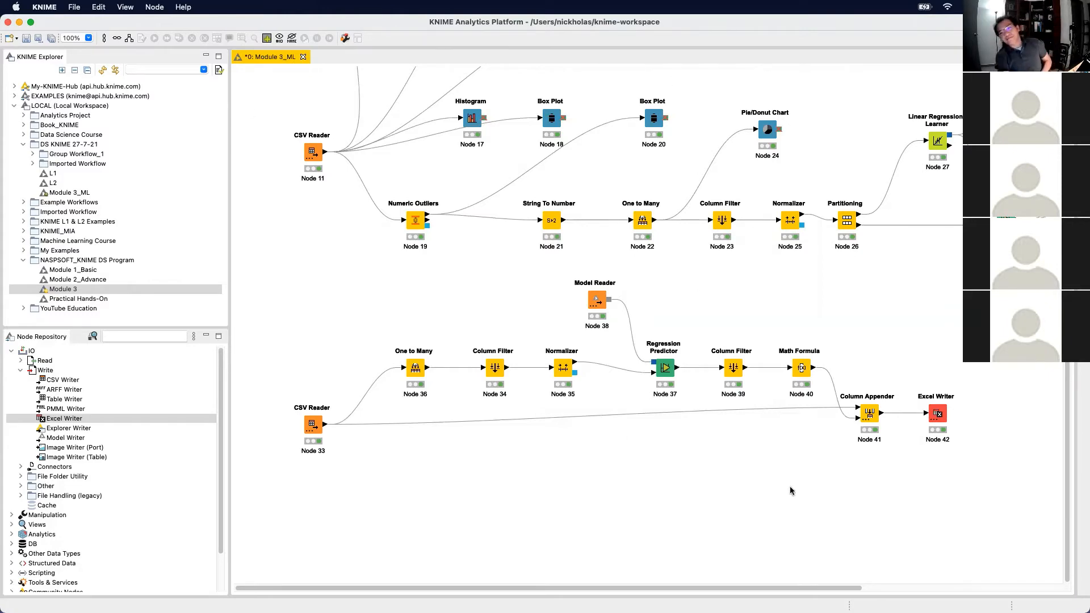
Switch to the presentation and advance to the Classification Model slide
key("ctrl+Right")
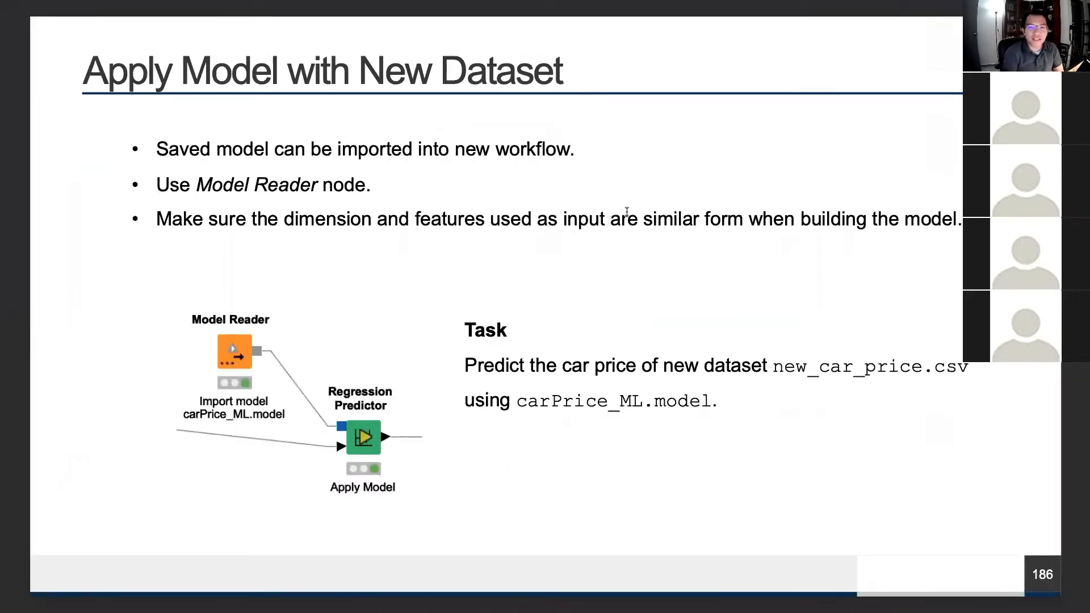
key("Right")
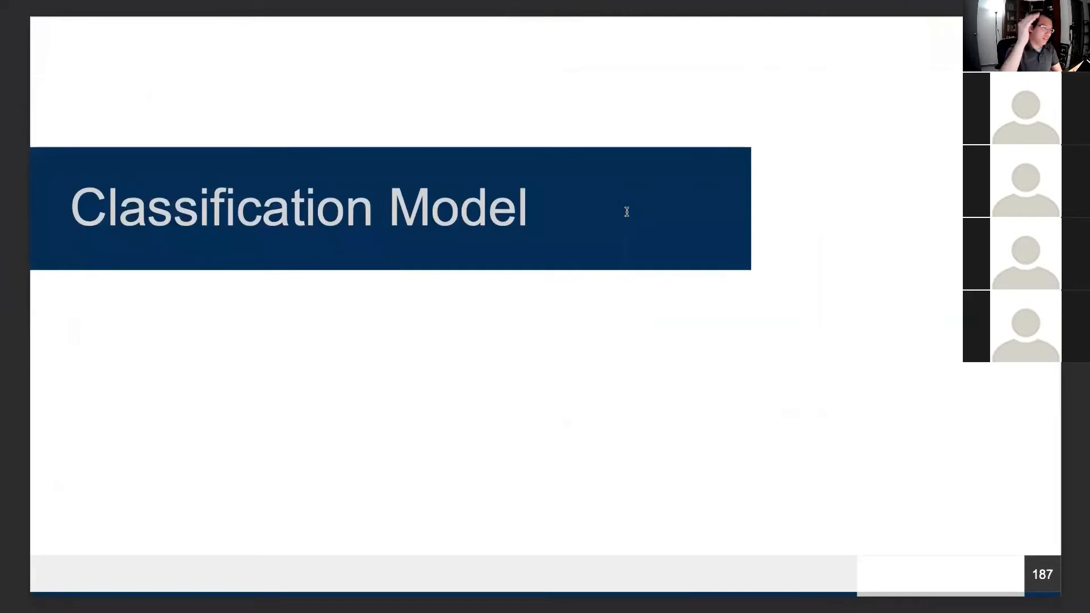
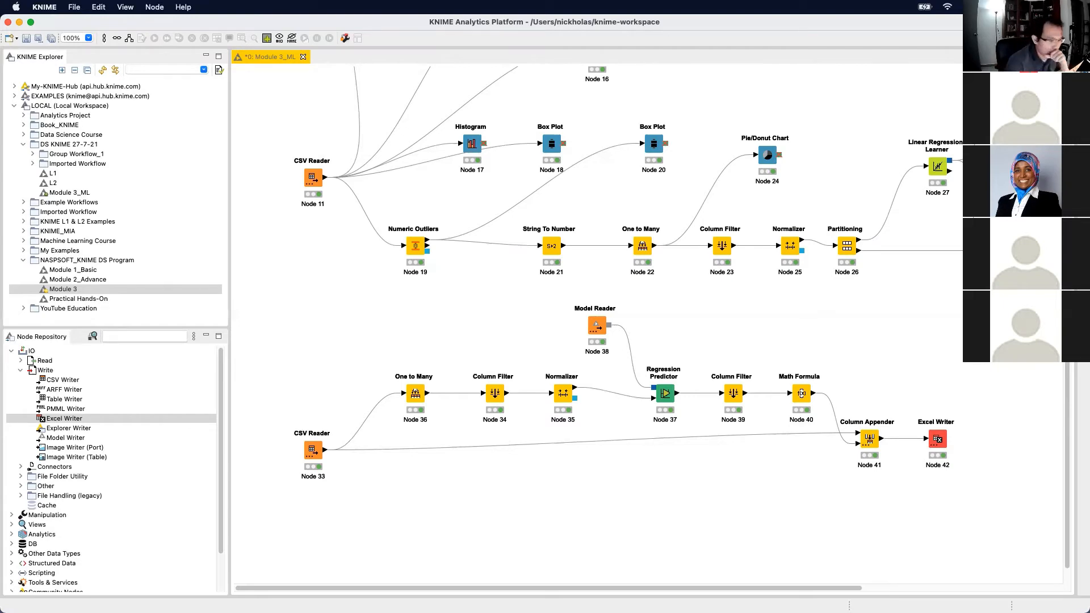
In the browser, search the web for "spatial temporal knime" and open the Spatial Objects in KNIME forum topic
key("super+Tab")
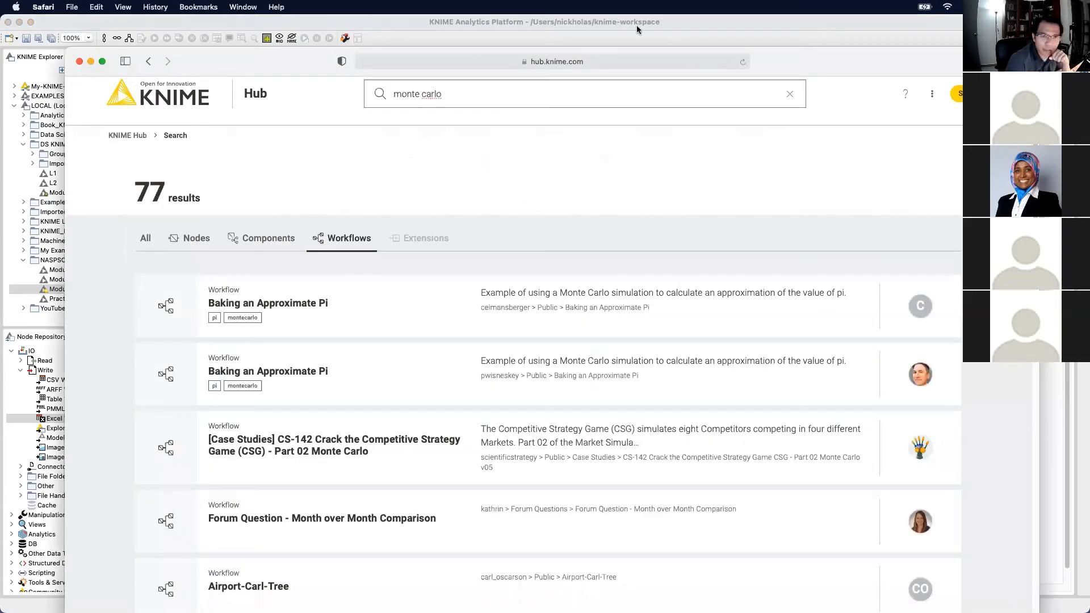
left_click_drag(863, 60, 0, 74)
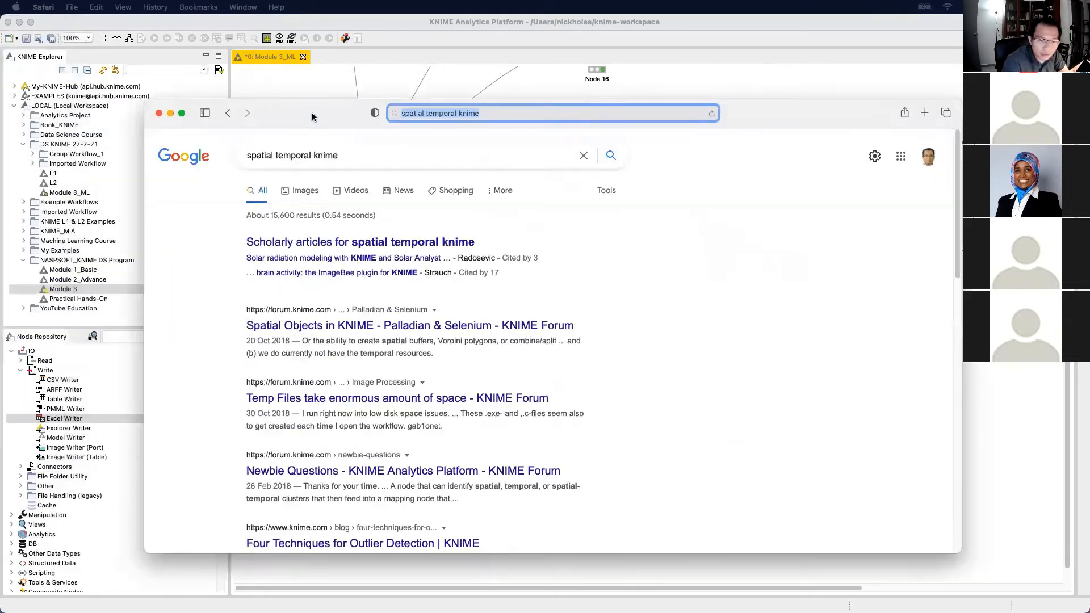
left_click(464, 309)
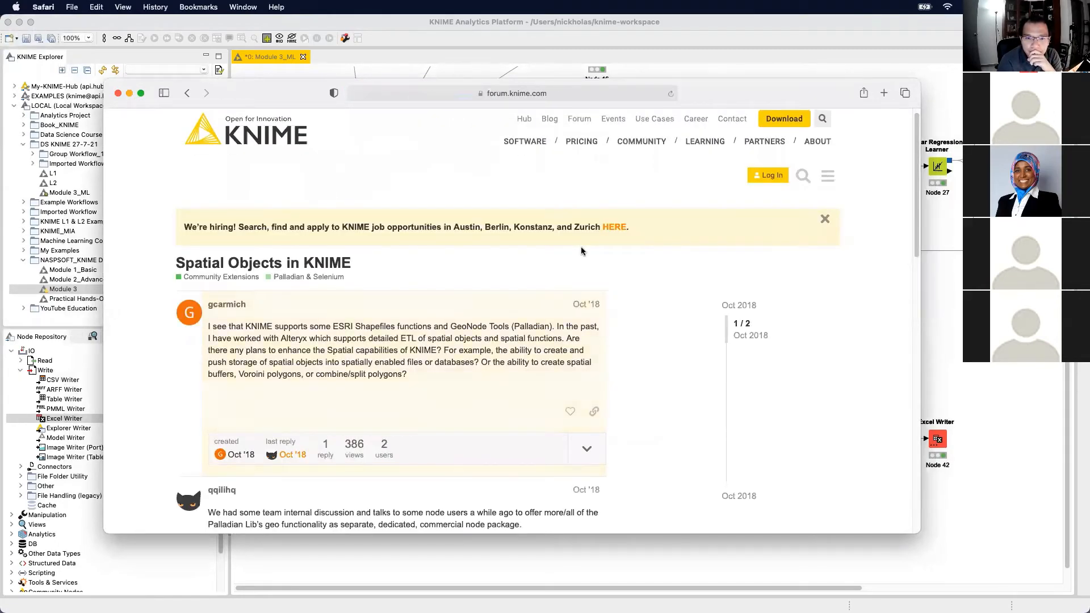
Read the Spatial Objects in KNIME forum topic from the opening question through the reply to the suggested topics
scroll(513, 404, "down", 1)
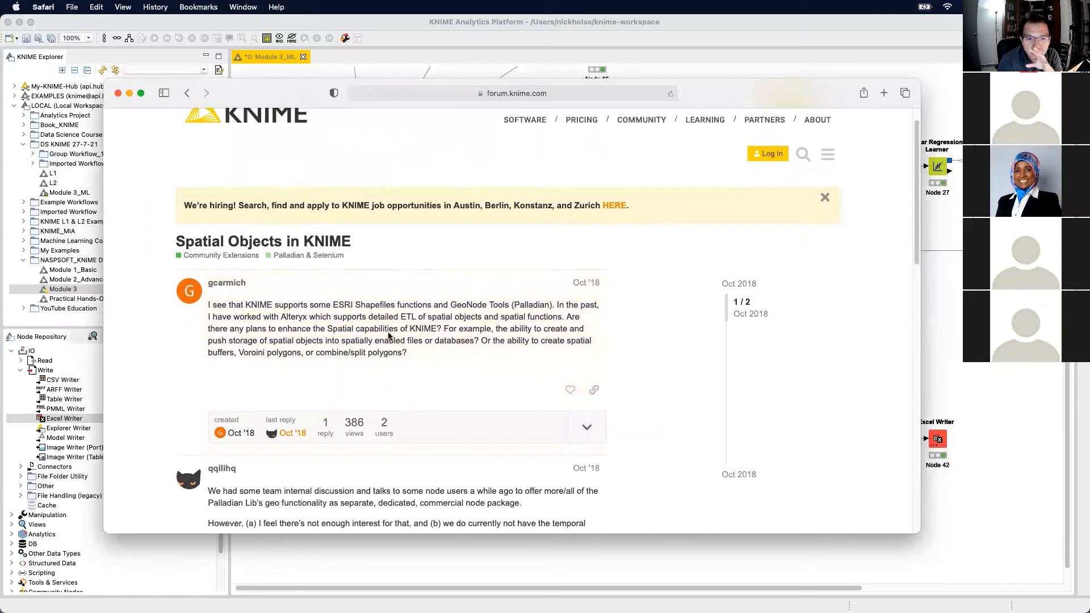
left_click_drag(389, 316, 474, 312)
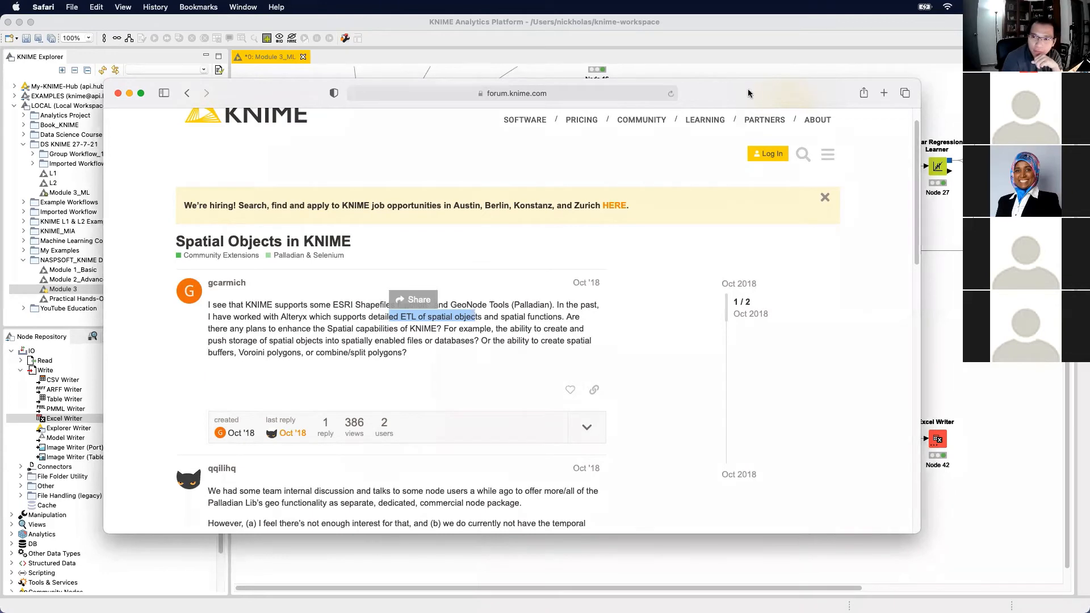
left_click(567, 328)
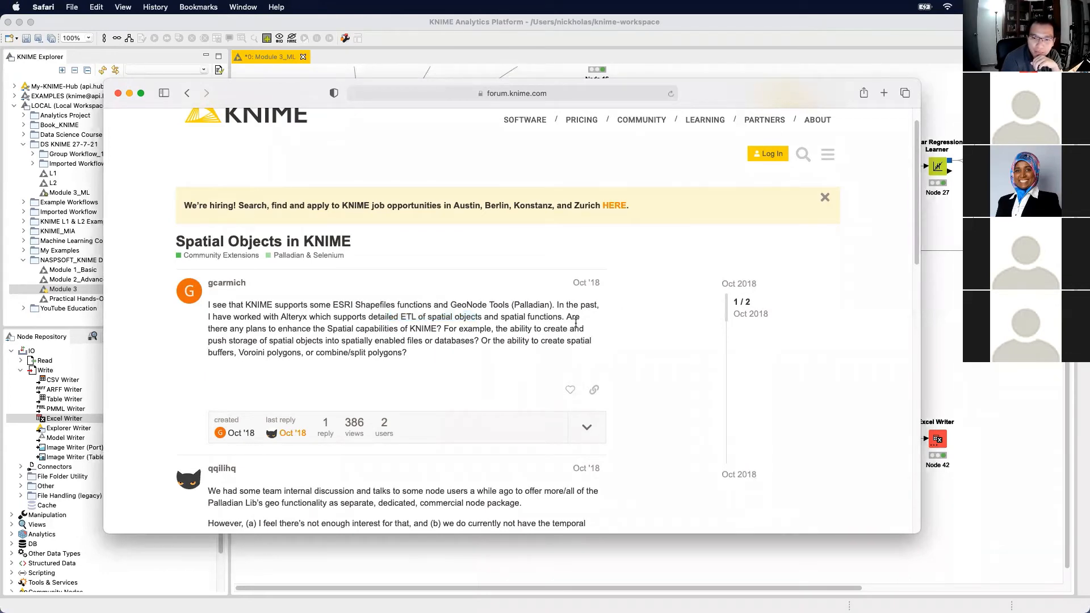
left_click_drag(786, 104, 749, 40)
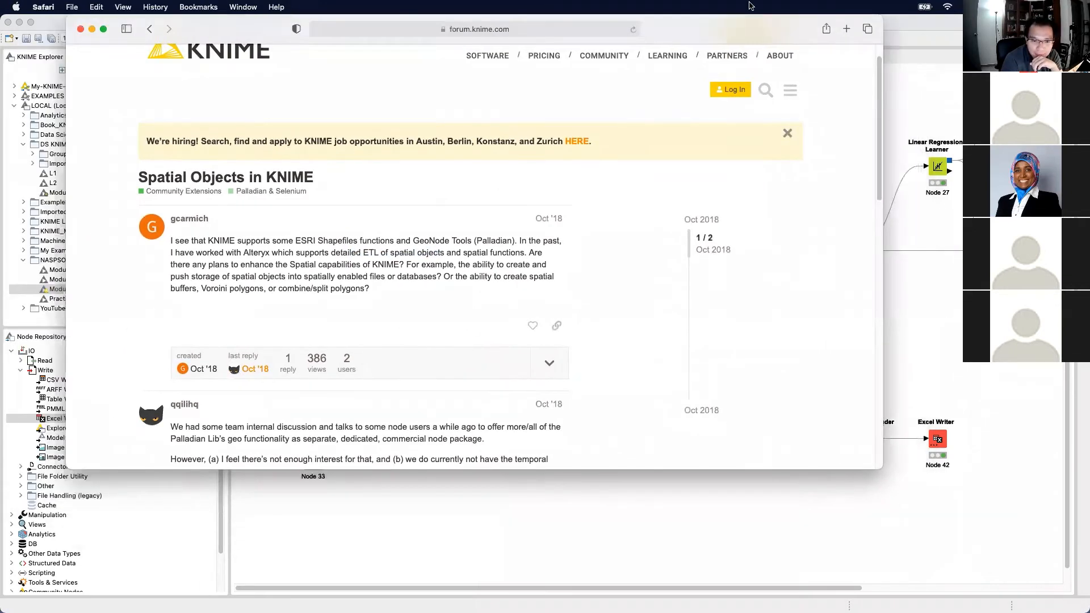
scroll(691, 221, "down", 10)
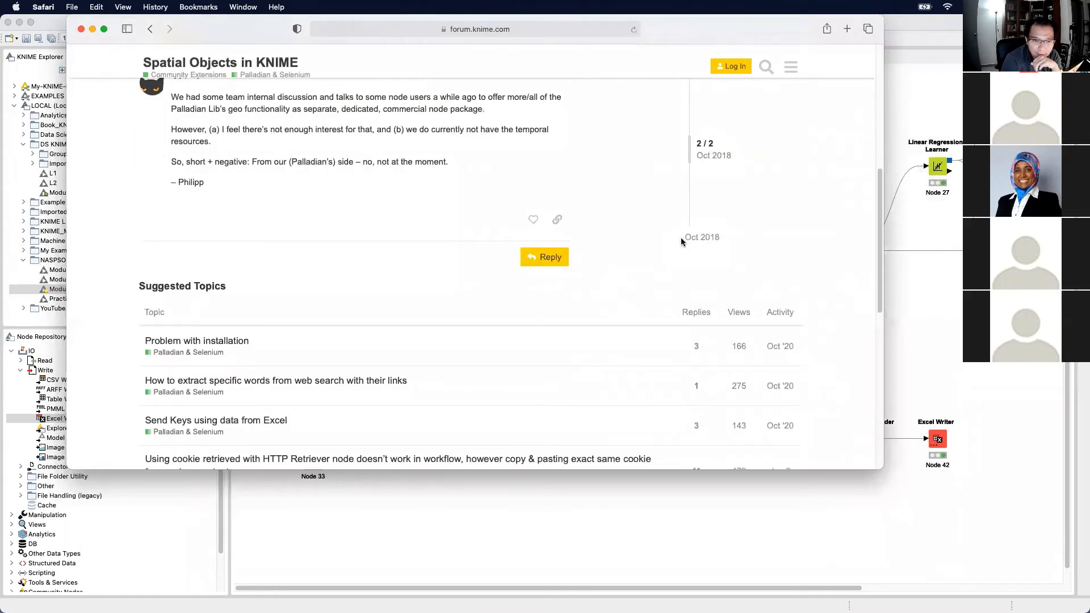
Return to the start of the forum topic, leave the browser, and show the presentation's Task slide on predicting Exited Status
scroll(680, 237, "up", 8)
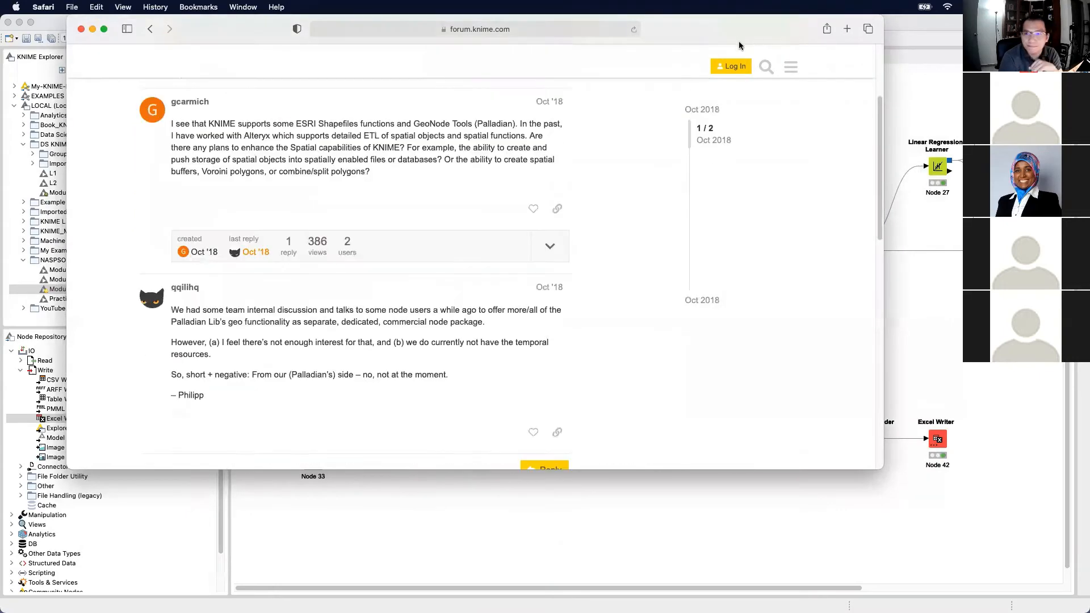
left_click_drag(734, 39, 0, 114)
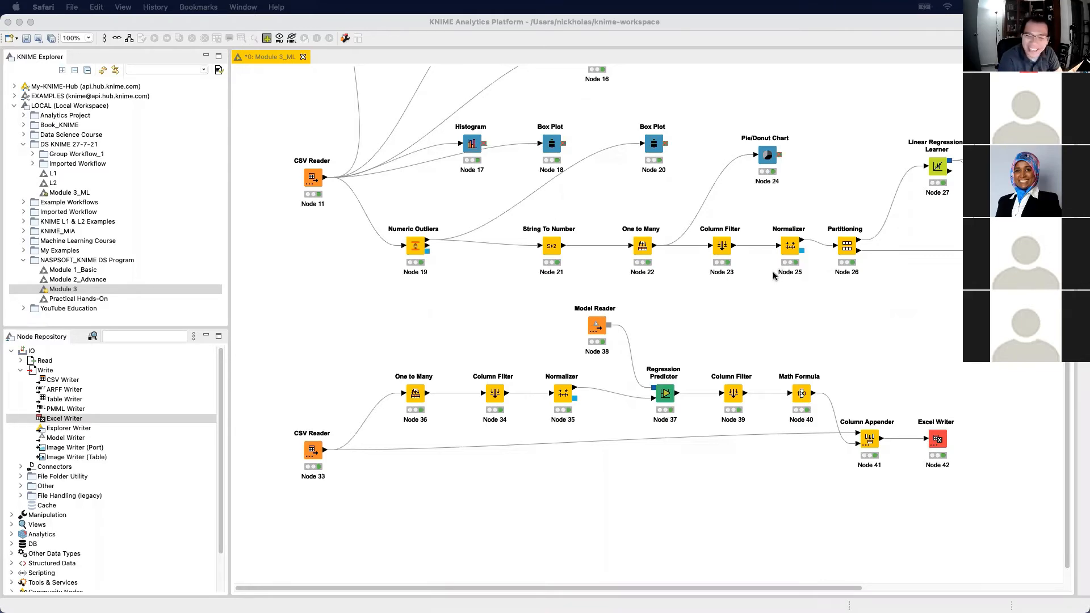
key("ctrl+Right")
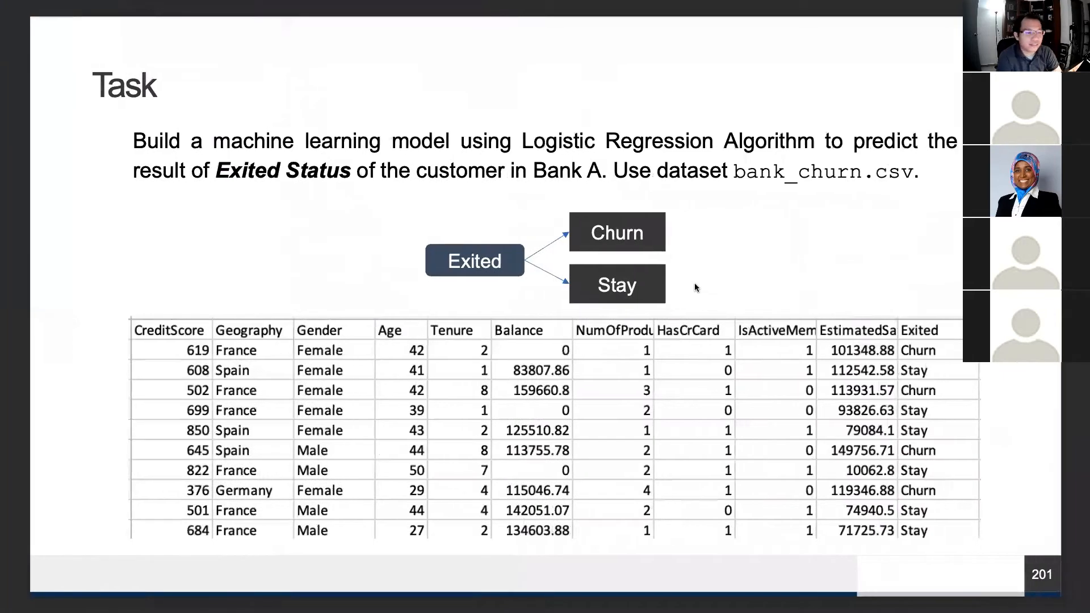
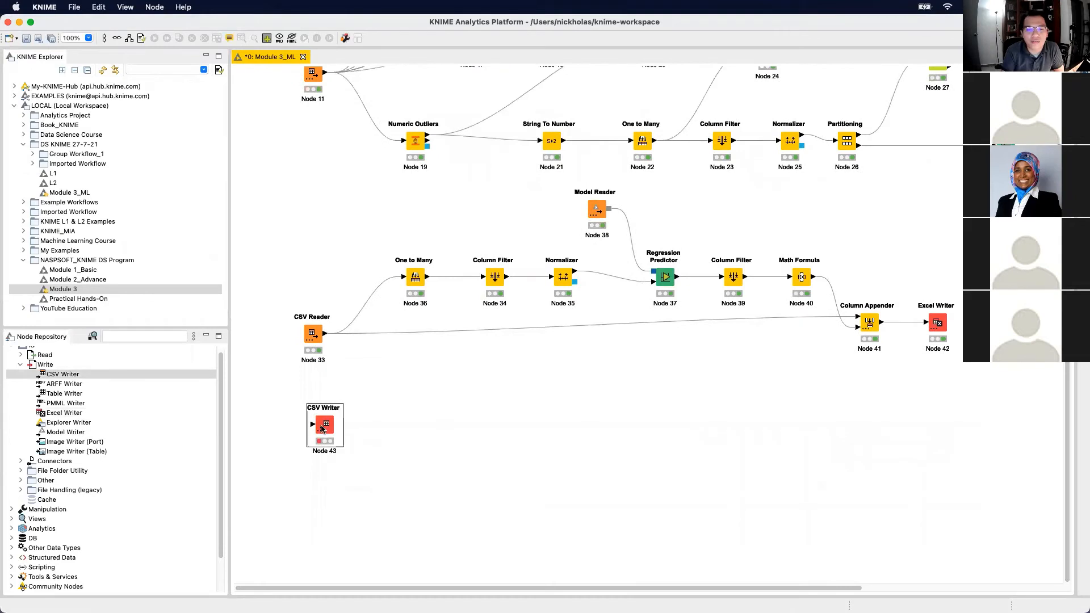
Delete the misplaced CSV Writer node and add a CSV Reader node beneath the car price prediction branch
right_click(316, 426)
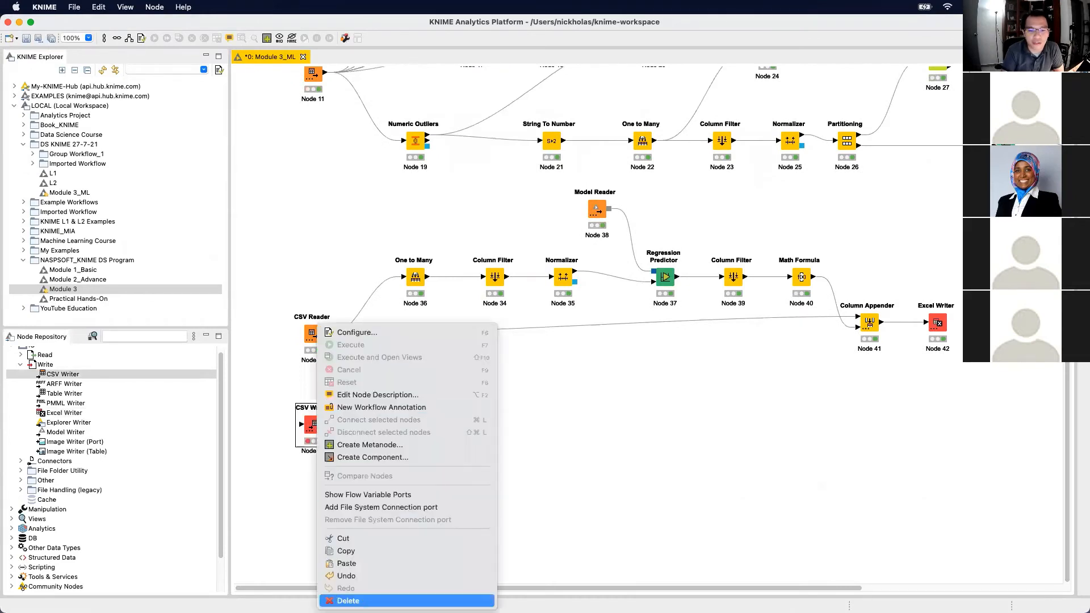
left_click(347, 600)
left_click(20, 366)
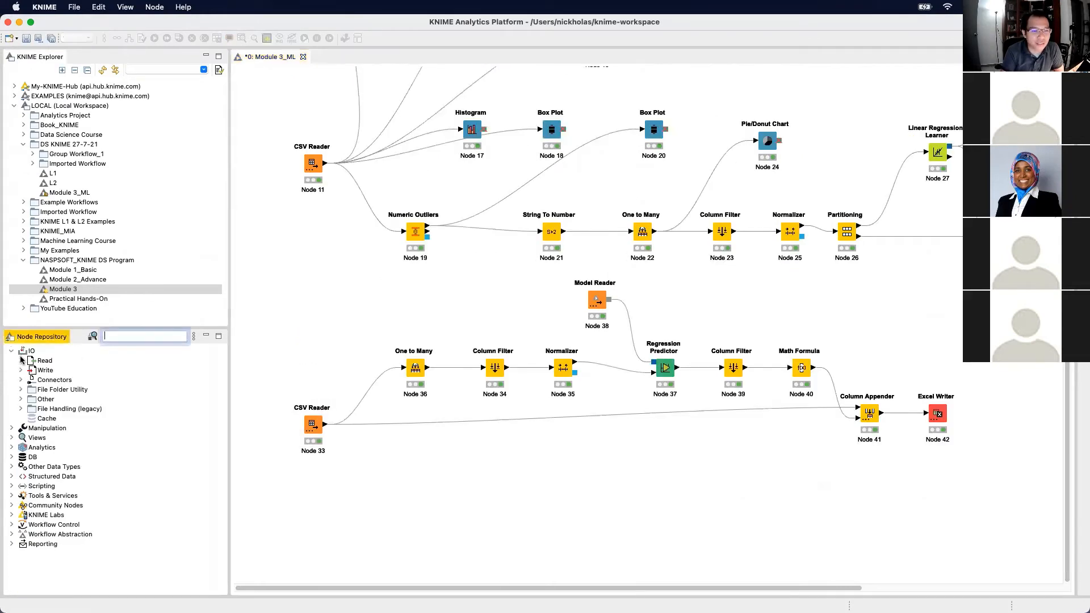
left_click(20, 361)
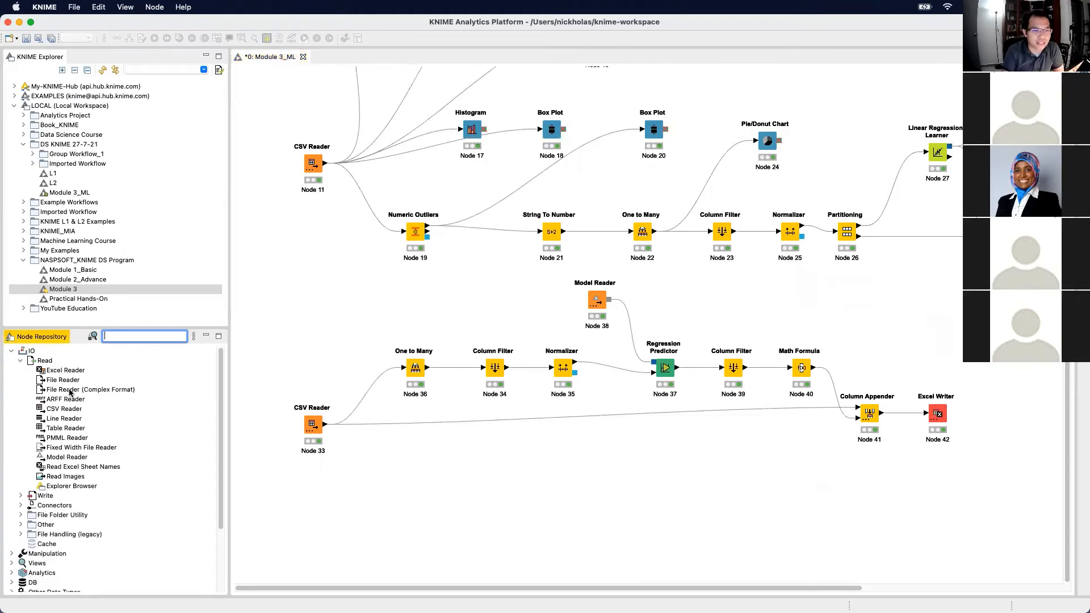
left_click(61, 409)
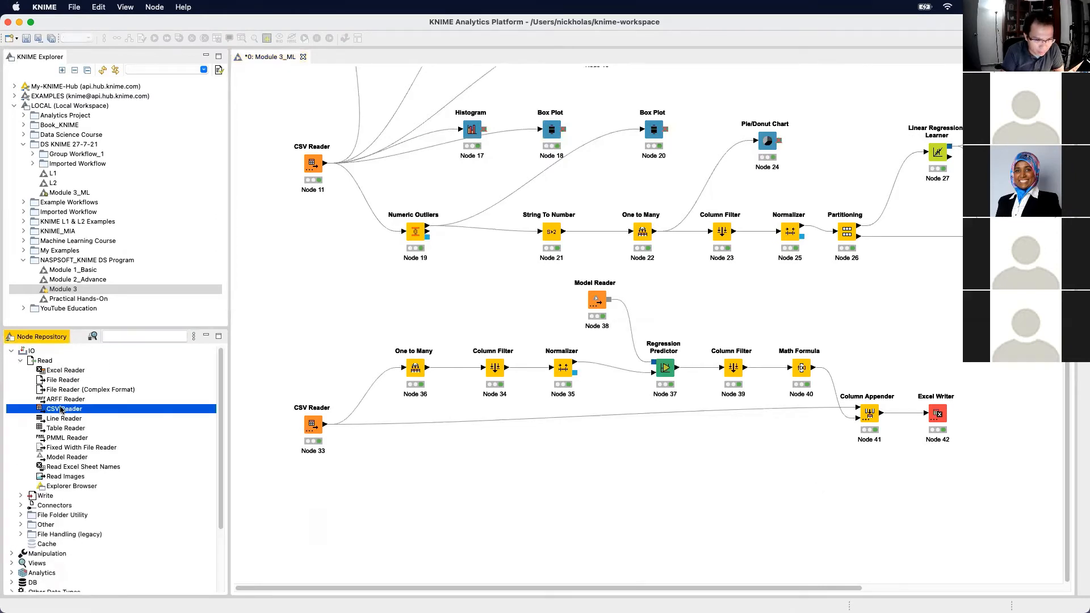
left_click_drag(123, 423, 326, 514)
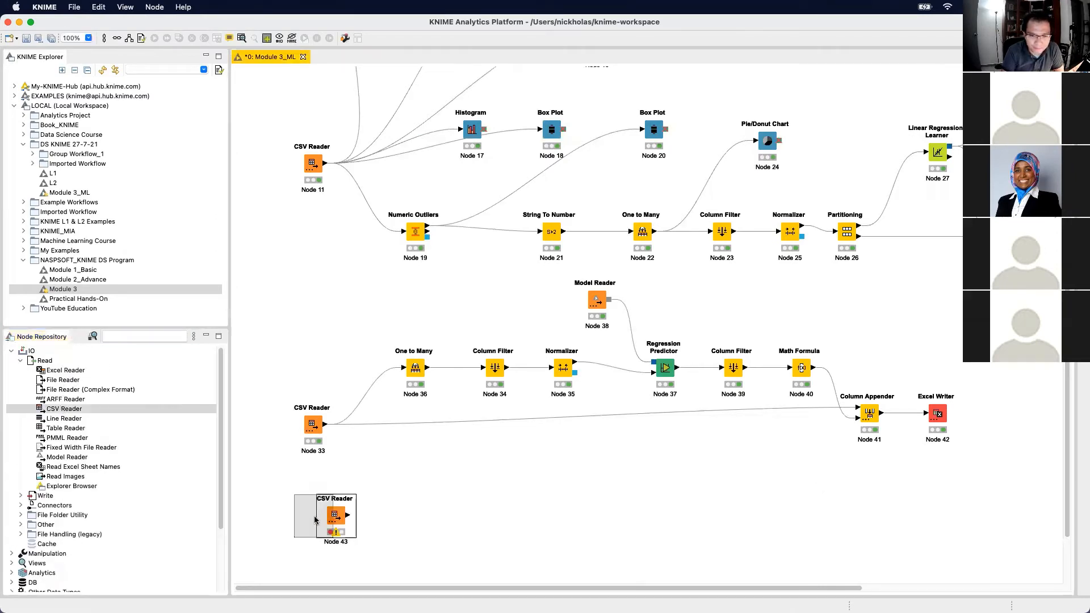
scroll(662, 500, "down", 3)
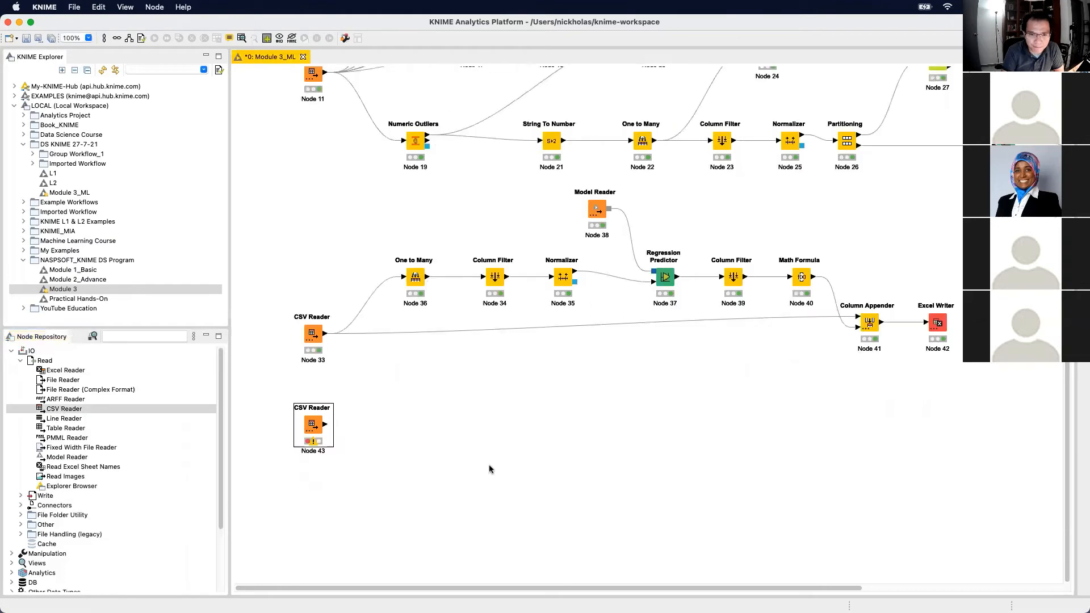
Try to load bank_churn.csv from the Desktop's Machine Learning folder into the new CSV Reader
double_click(315, 425)
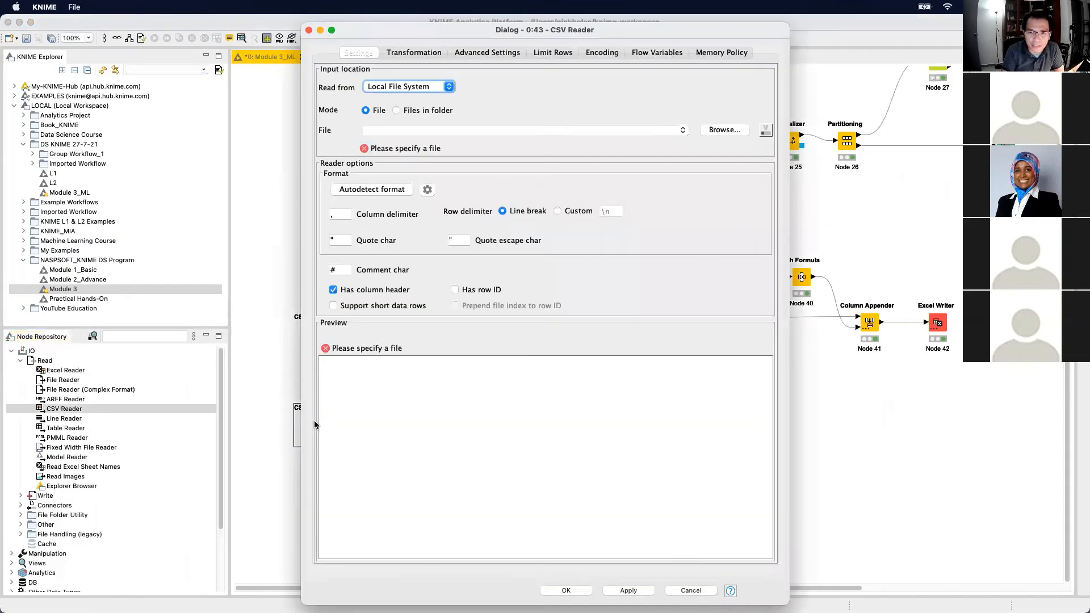
left_click(716, 130)
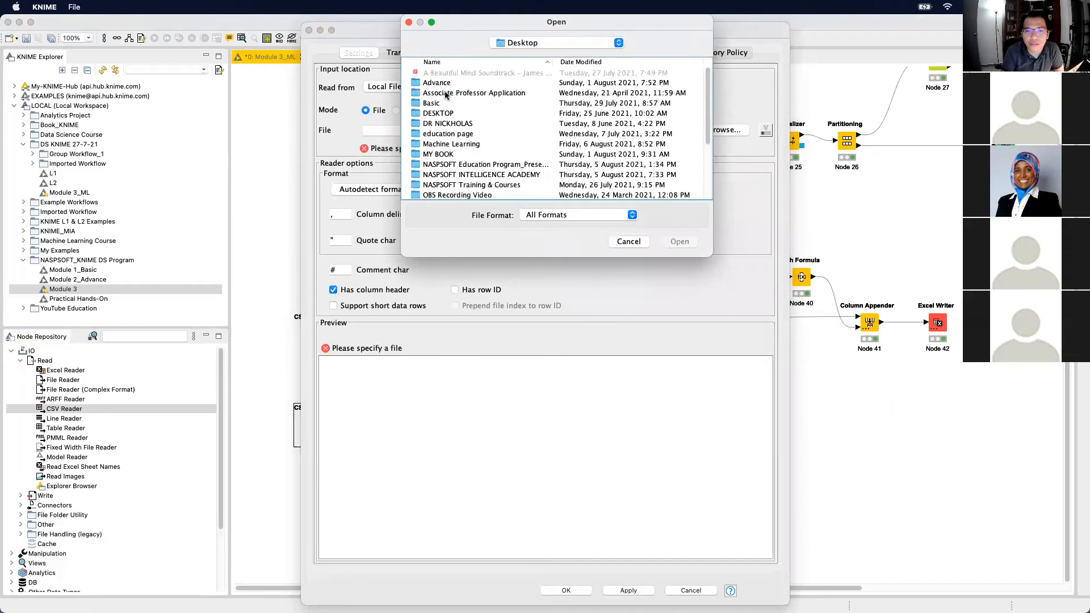
double_click(466, 145)
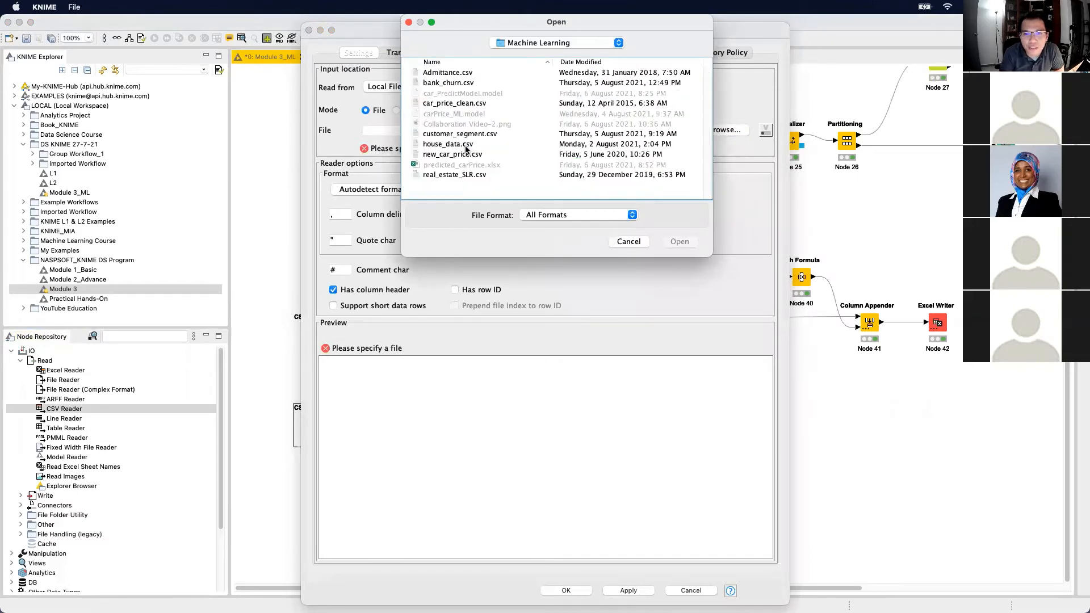
left_click(461, 86)
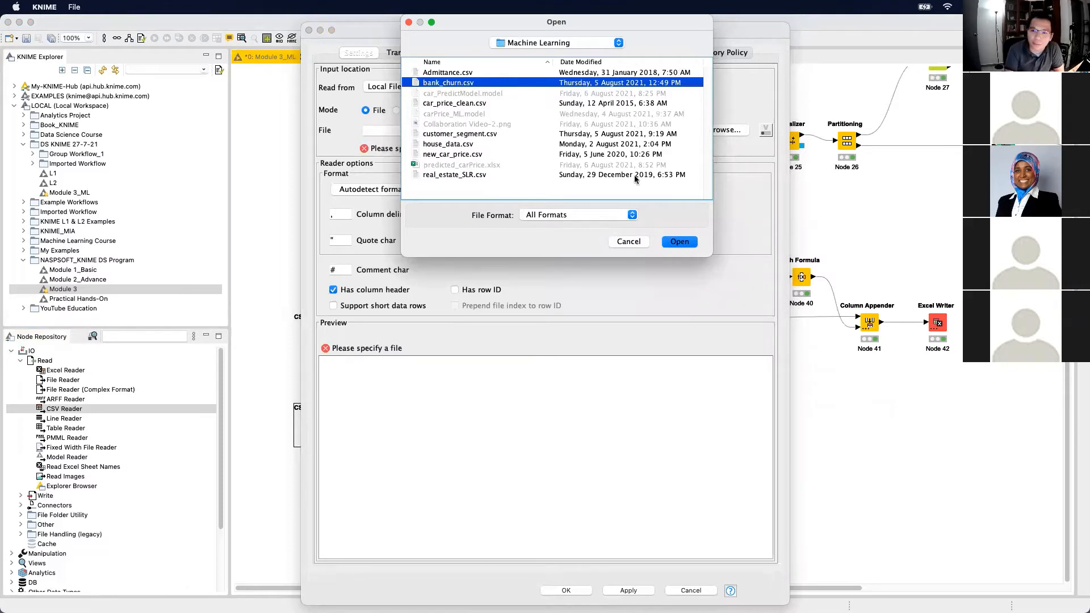
left_click(681, 243)
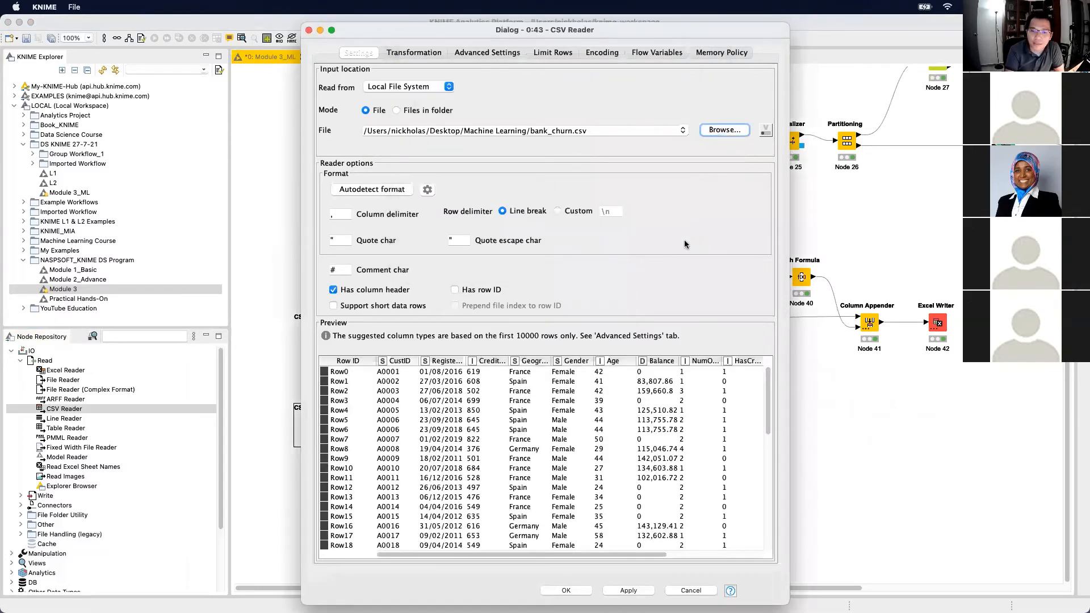
Try reading the CSV's first column as row IDs and excluding the RegisteredDate column from the import
left_click_drag(564, 555, 669, 558)
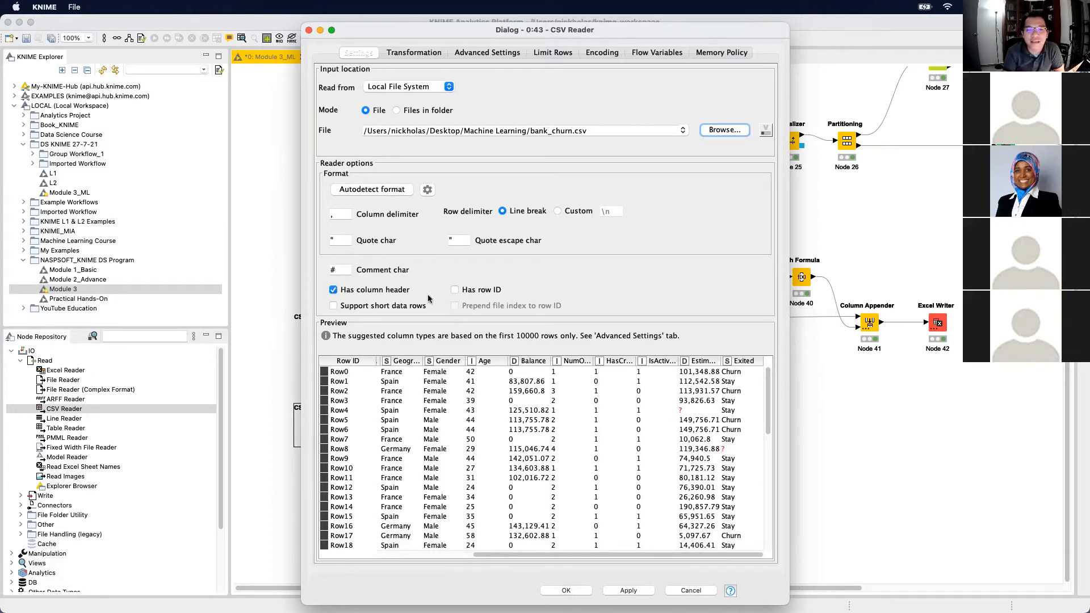
left_click_drag(611, 559, 378, 529)
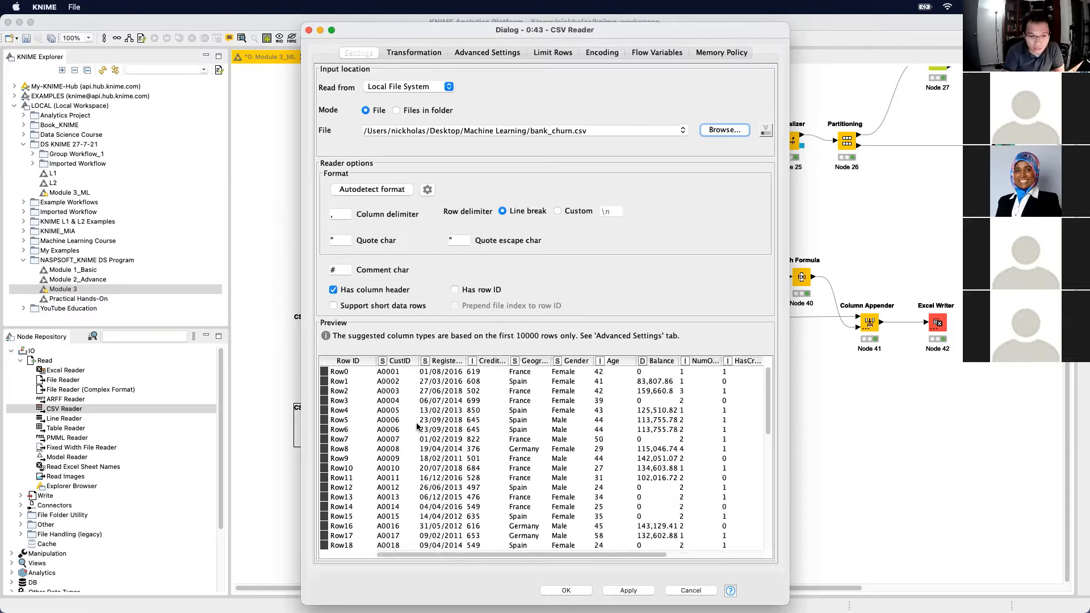
left_click(454, 290)
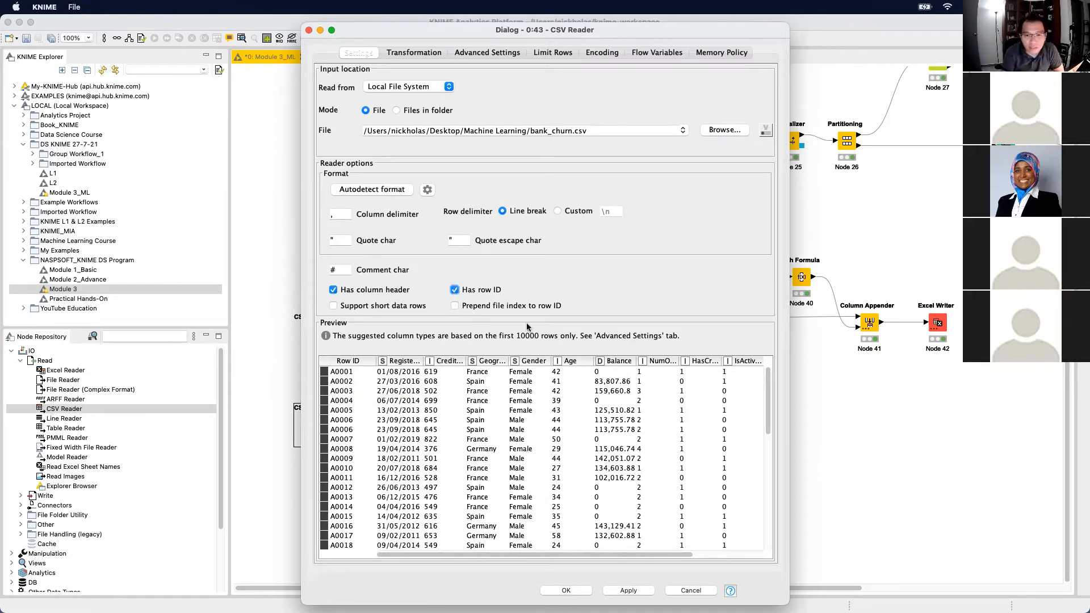
left_click_drag(423, 362, 455, 363)
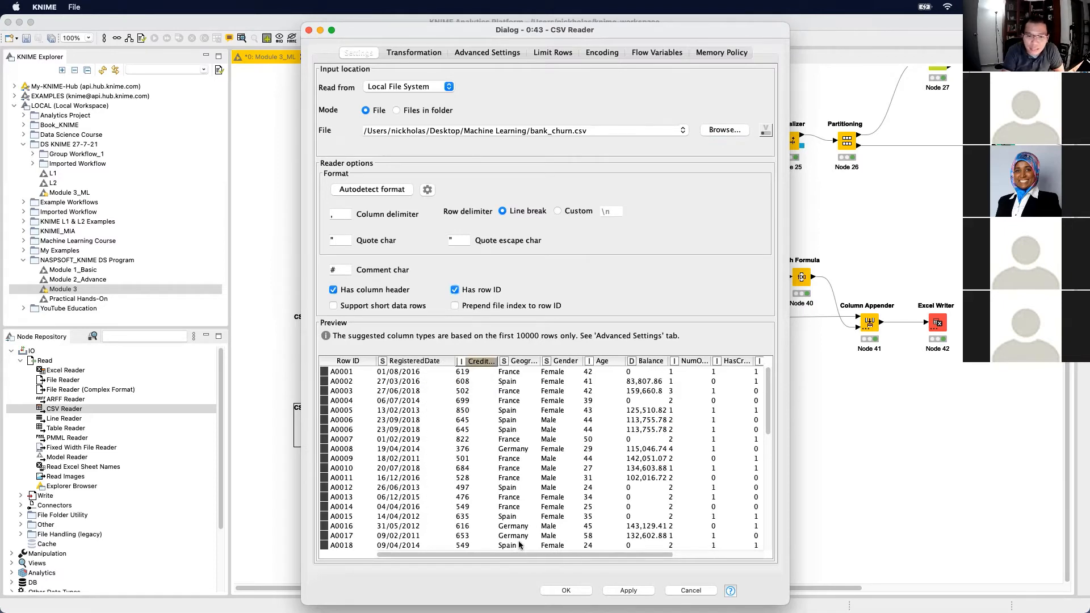
left_click_drag(525, 554, 568, 553)
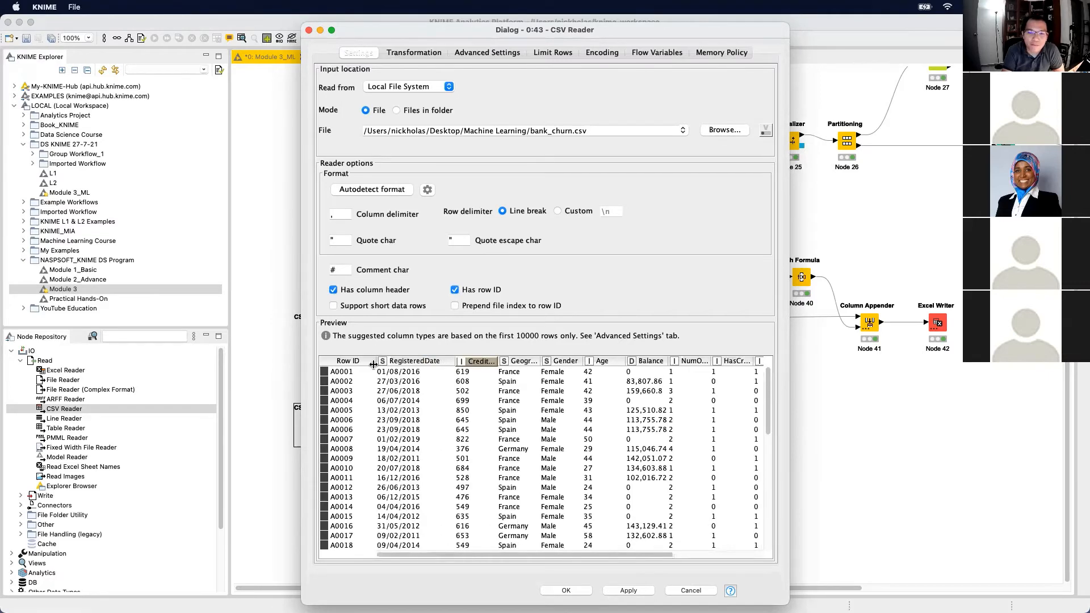
left_click(429, 53)
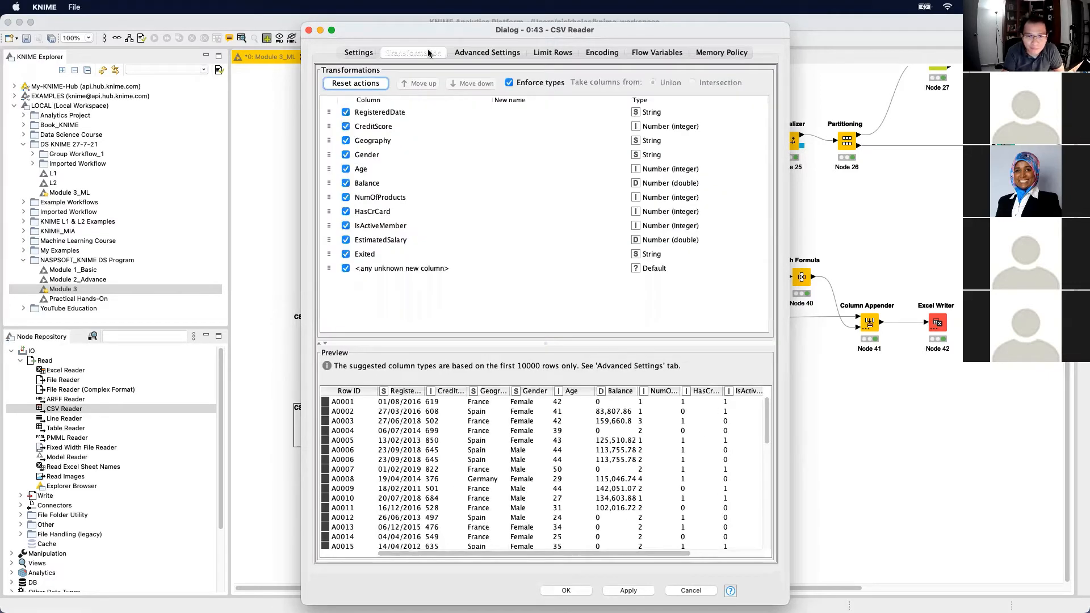
left_click(346, 112)
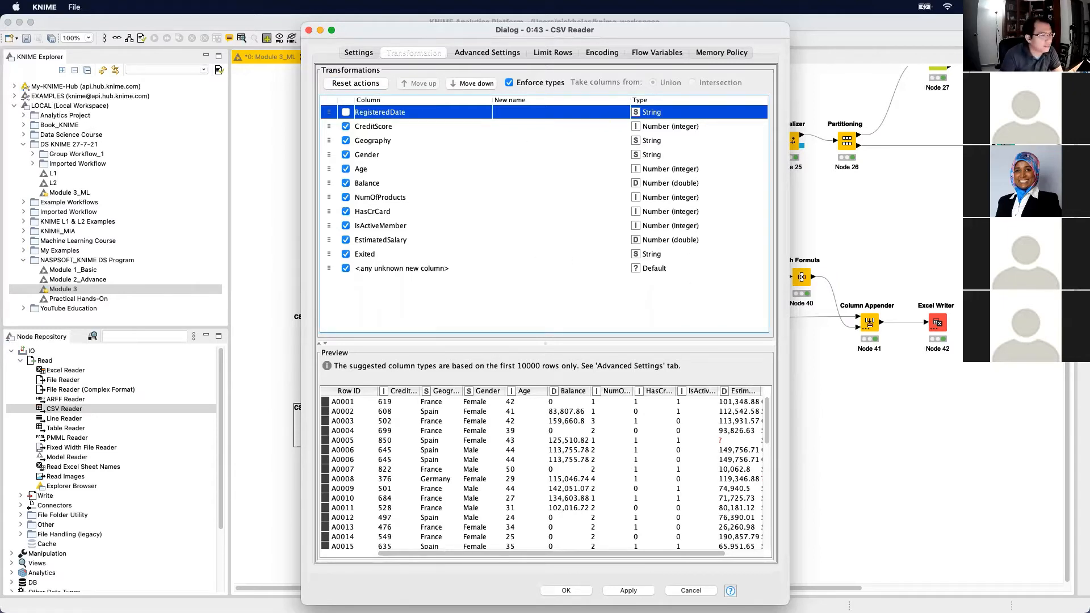
Switch to the reference Module 3 workflow and view the file table of its bank churn CSV Reader, Node 65
left_click_drag(0, 22, 389, 53)
left_click_drag(499, 494, 268, 479)
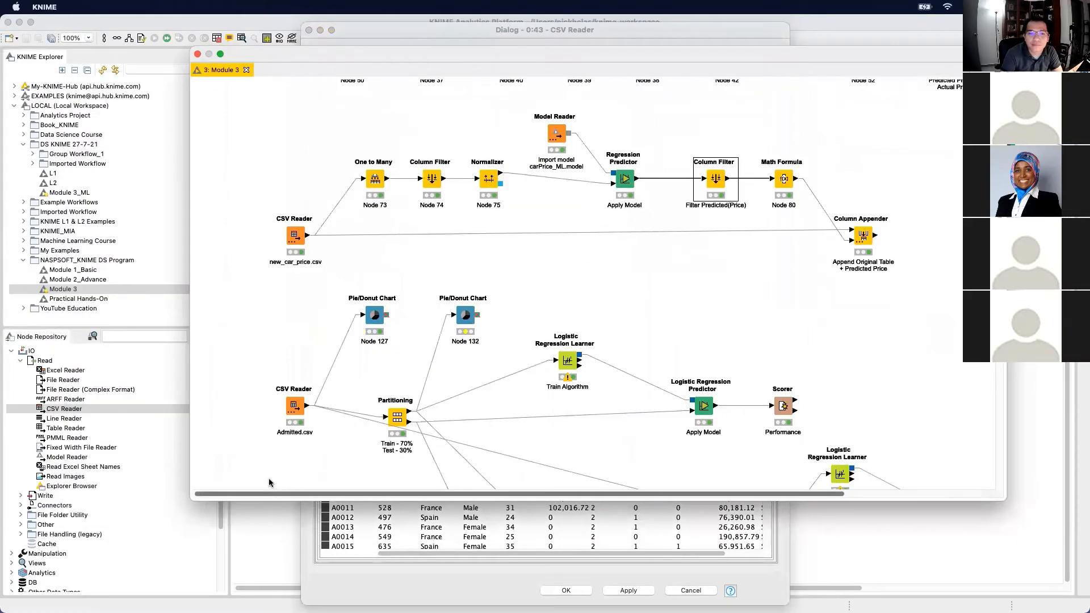
scroll(337, 390, "down", 3)
scroll(359, 311, "down", 10)
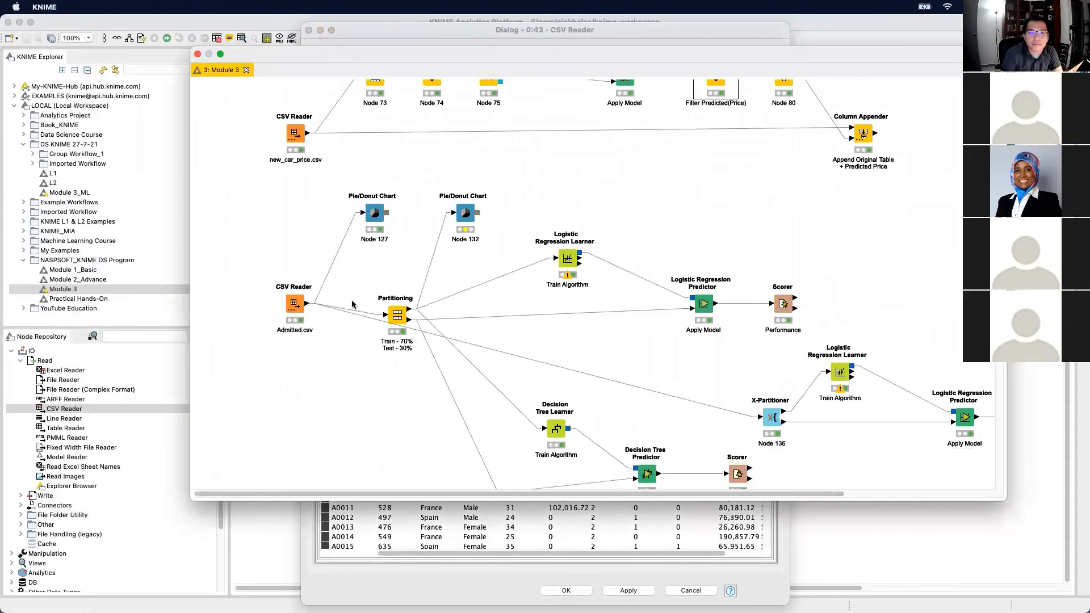
scroll(358, 311, "up", 5)
scroll(358, 309, "up", 3)
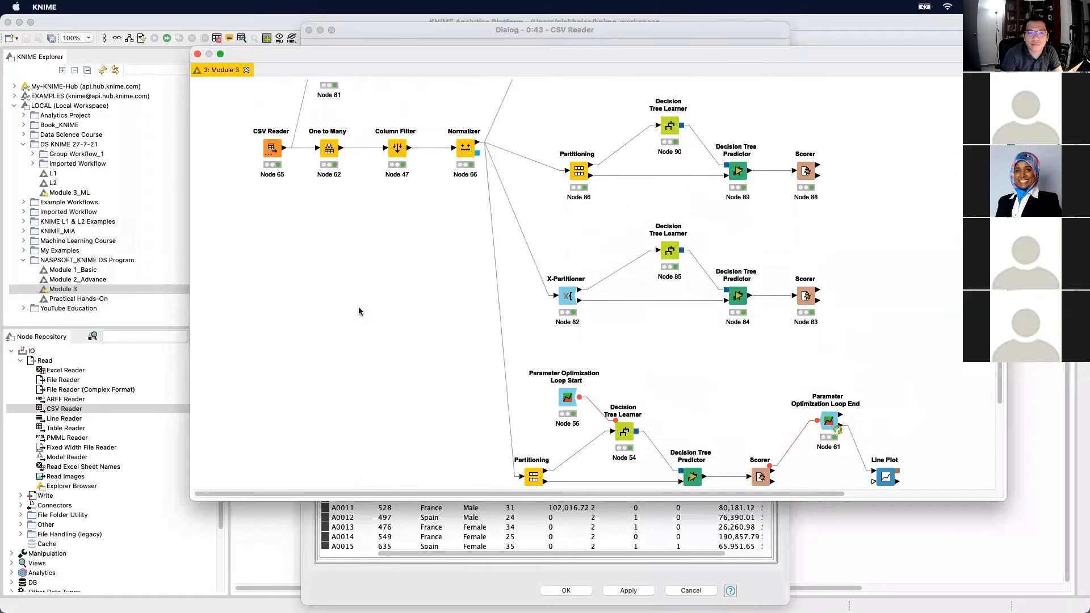
left_click(272, 150)
scroll(356, 270, "up", 3)
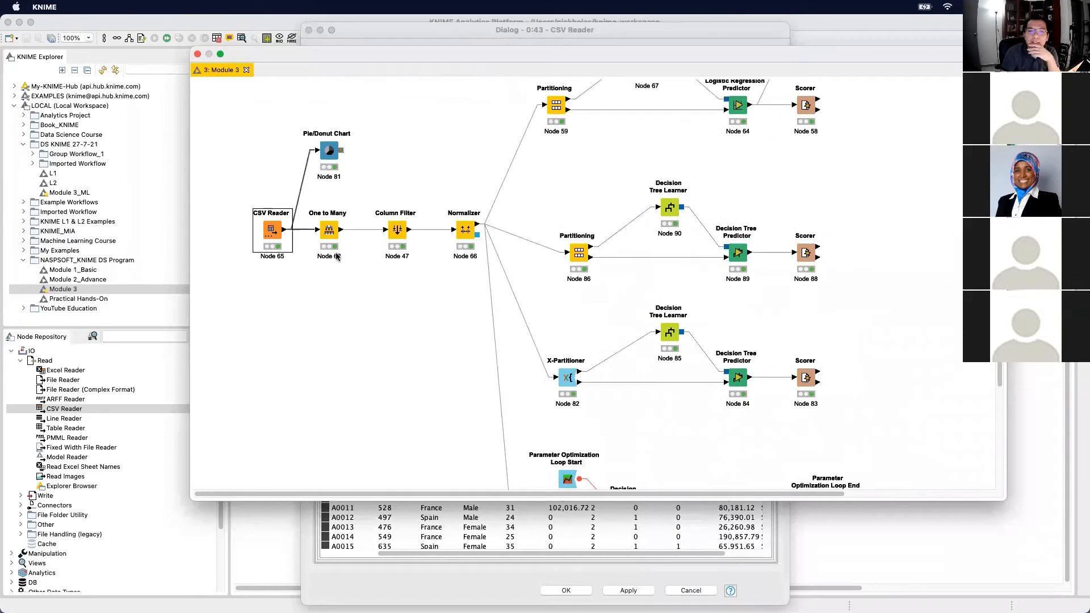
right_click(271, 231)
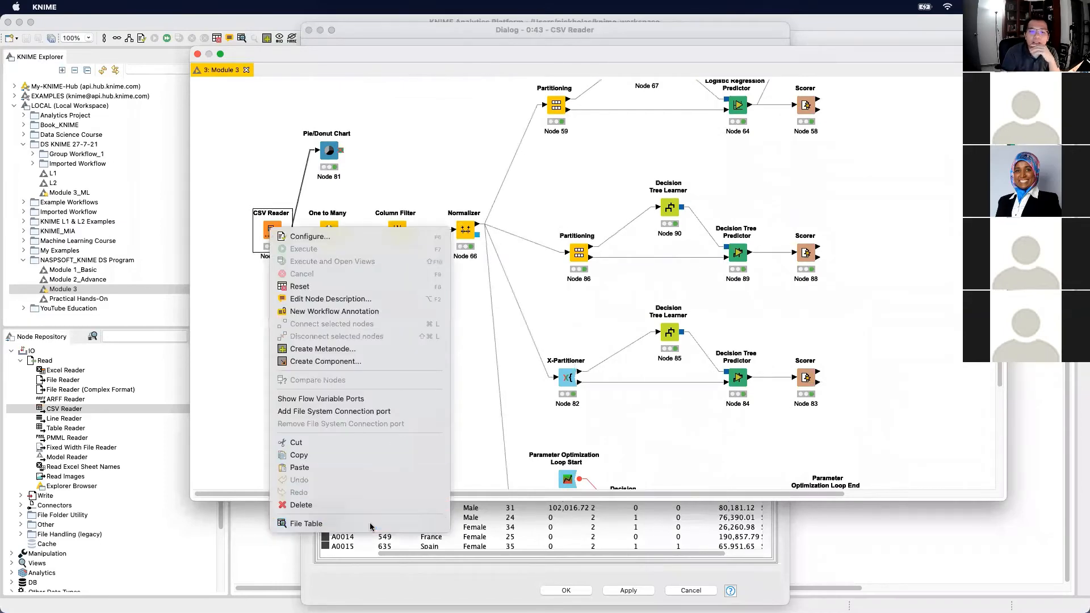
left_click(306, 523)
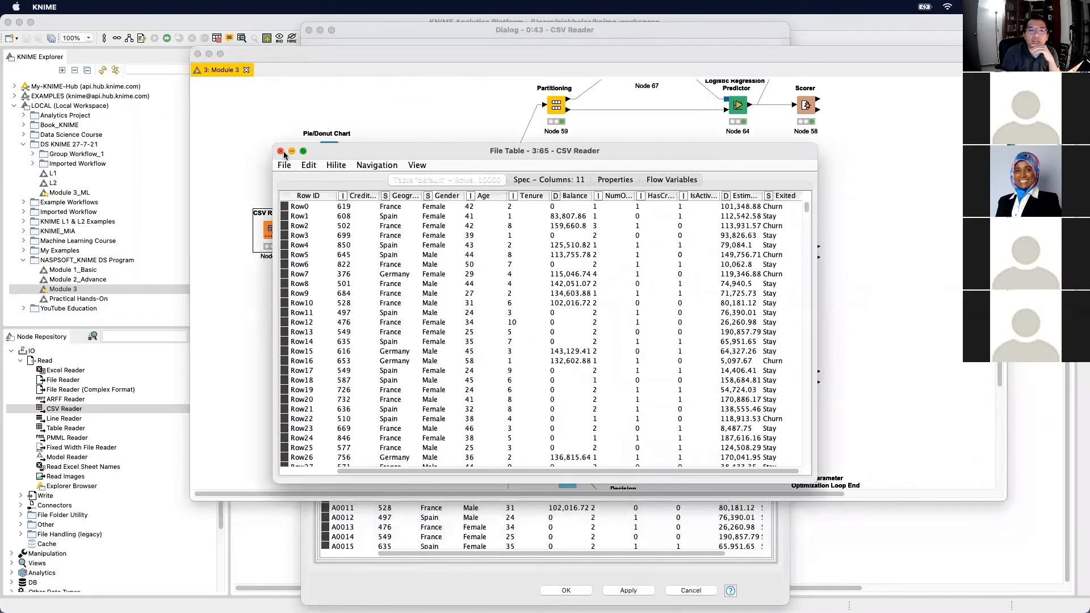
left_click(281, 151)
Discard the new CSV Reader's pending settings and examine the configuration of the reference workflow's CSV Reader, Node 65
double_click(272, 231)
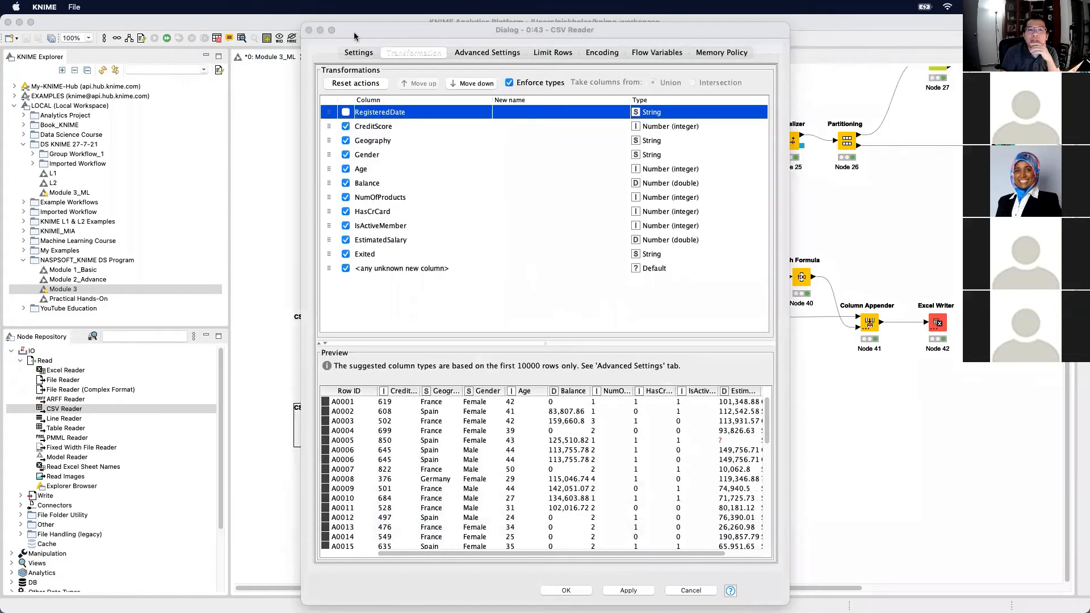
left_click(309, 30)
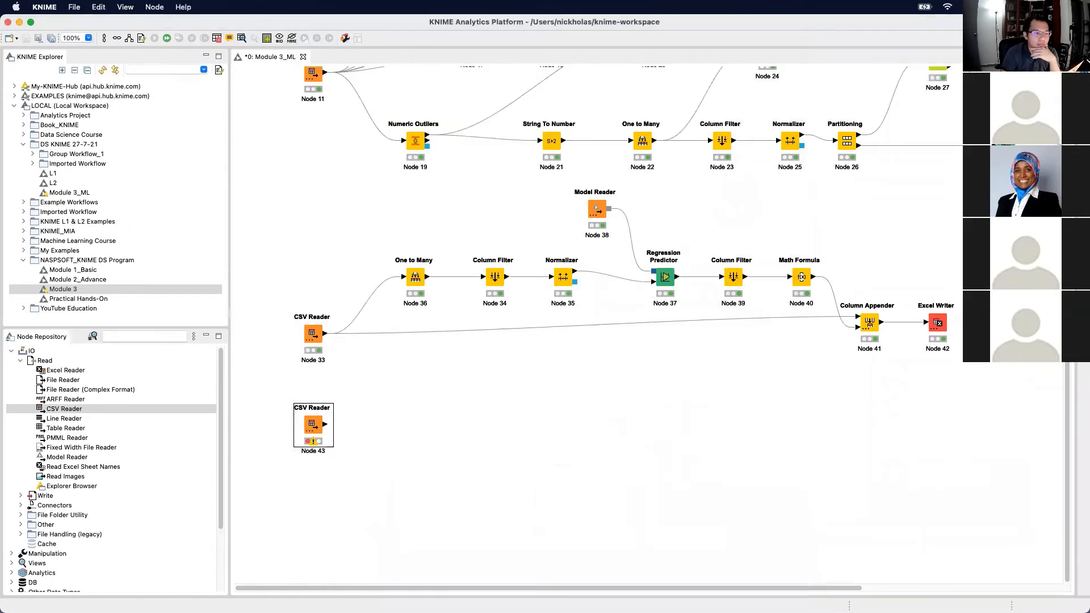
key("ctrl+Up")
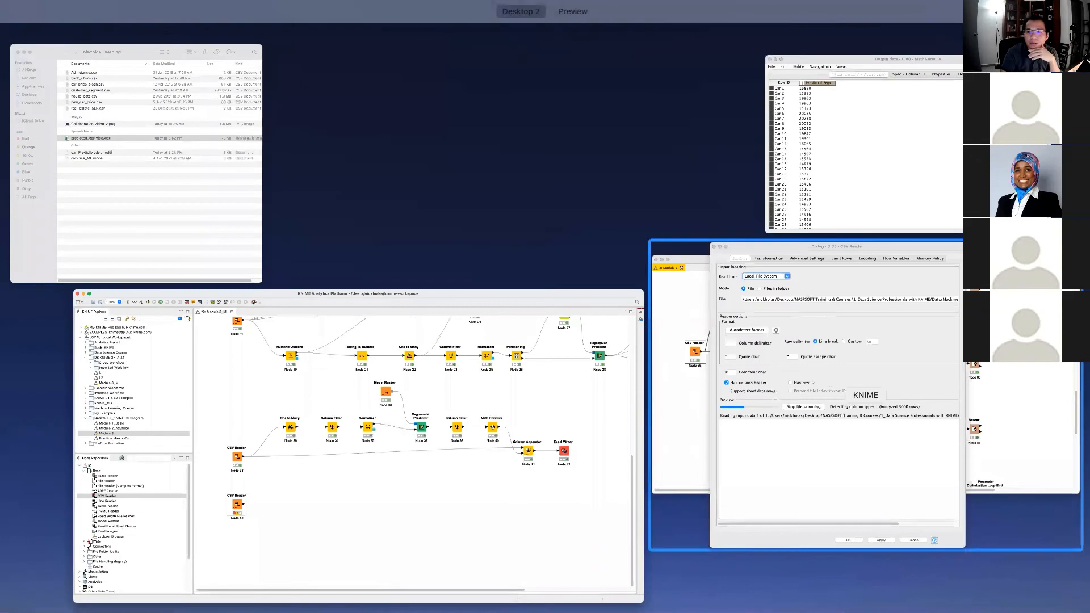
left_click(806, 363)
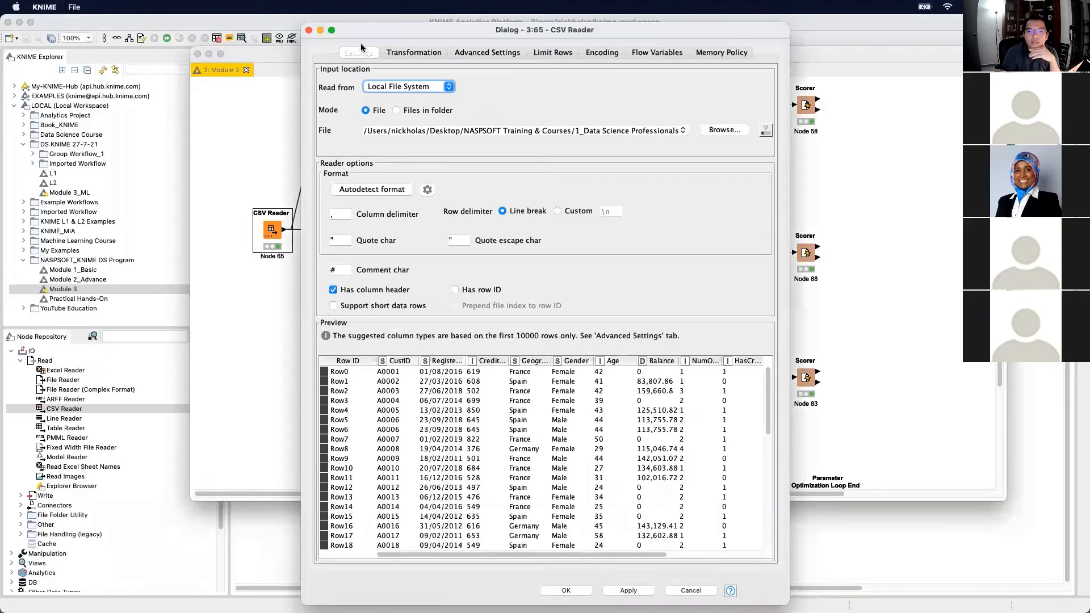
left_click(307, 29)
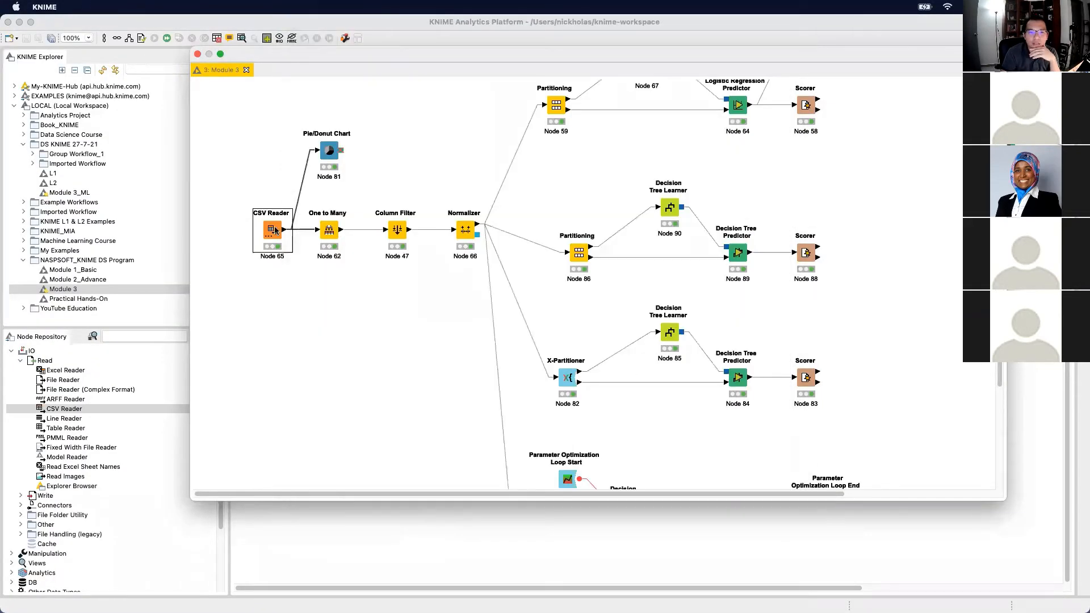
right_click(275, 229)
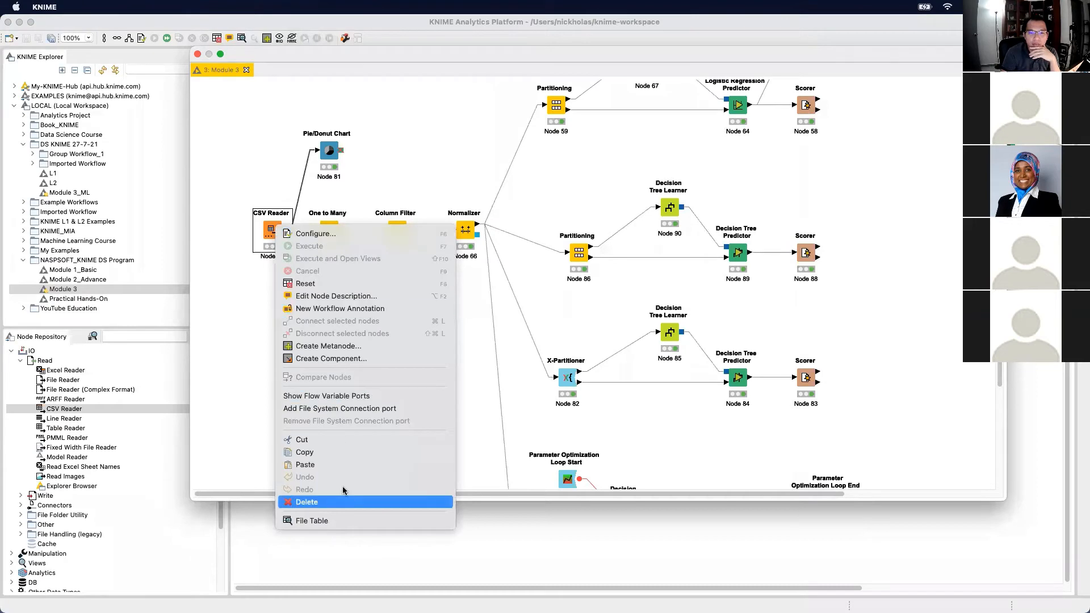
left_click(259, 228)
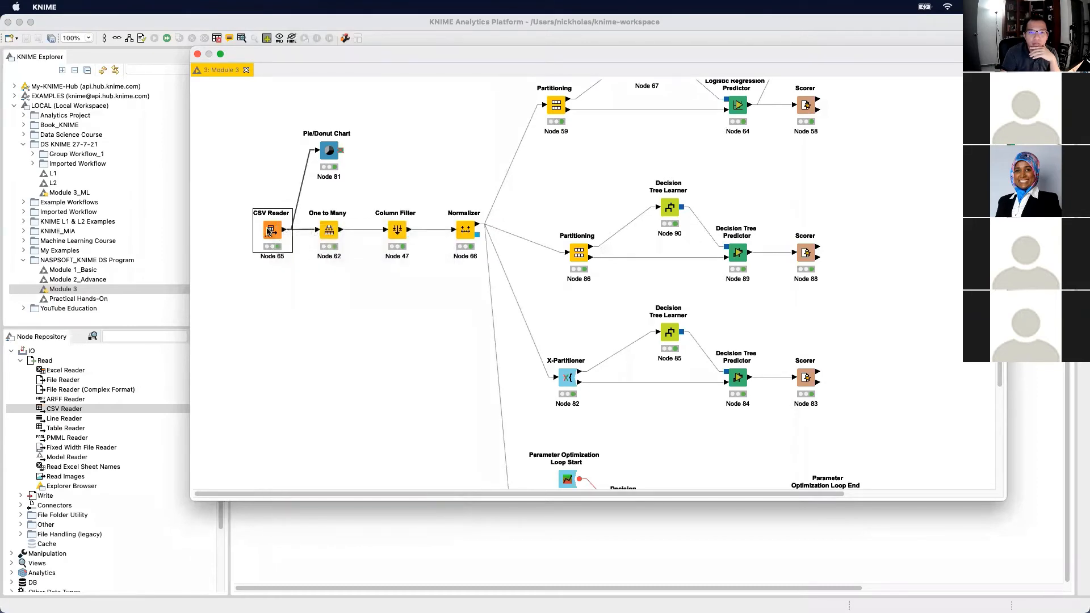
Review the configuration and file table of the reference workflow's CSV Reader, Node 65, and return to the Module 3_ML workflow
double_click(269, 231)
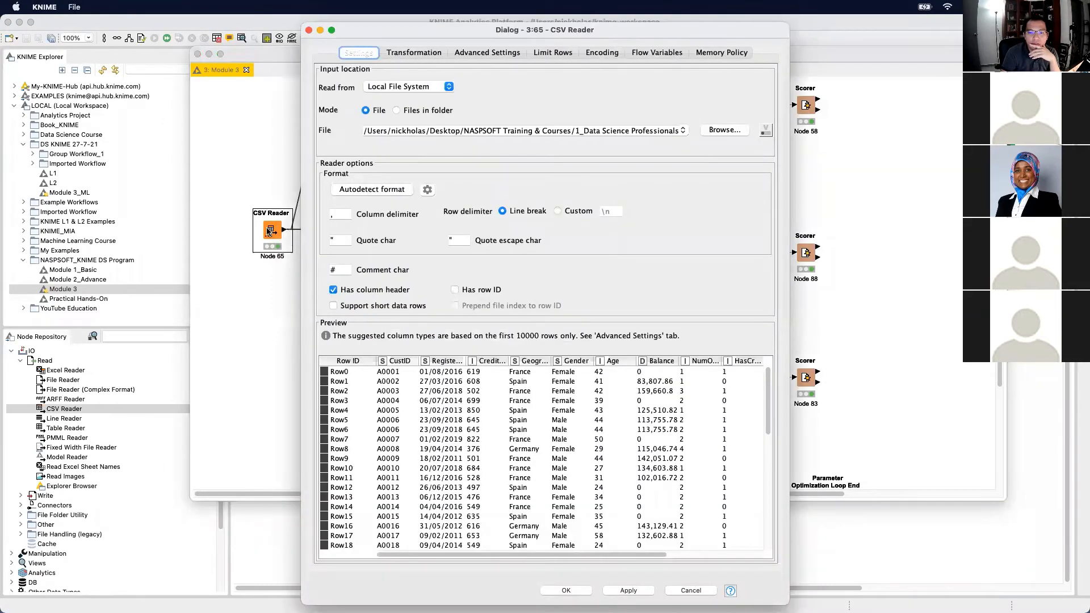
left_click(308, 30)
right_click(278, 230)
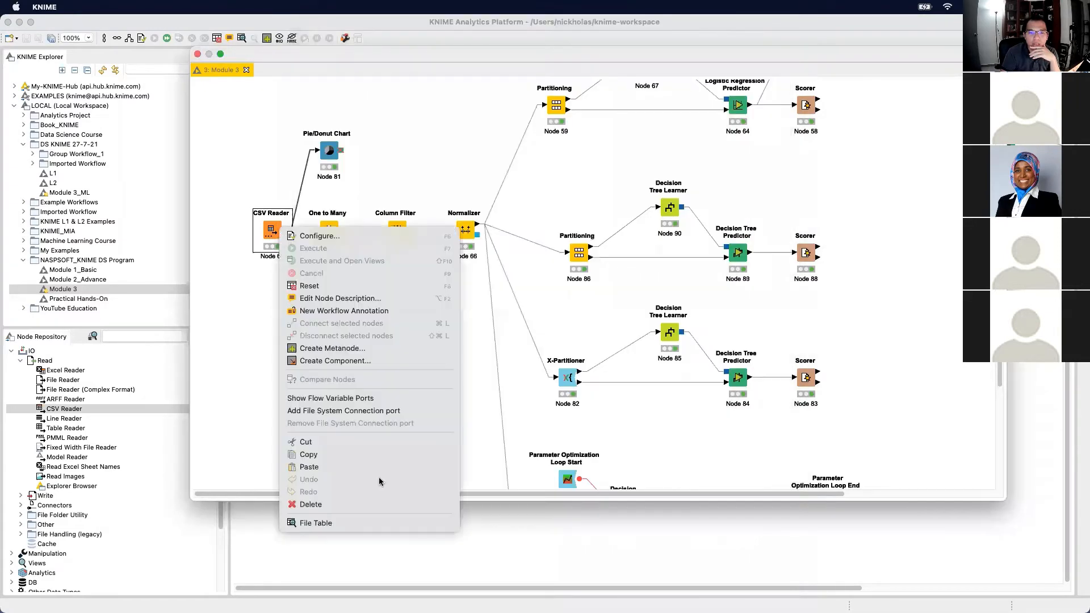
left_click(376, 529)
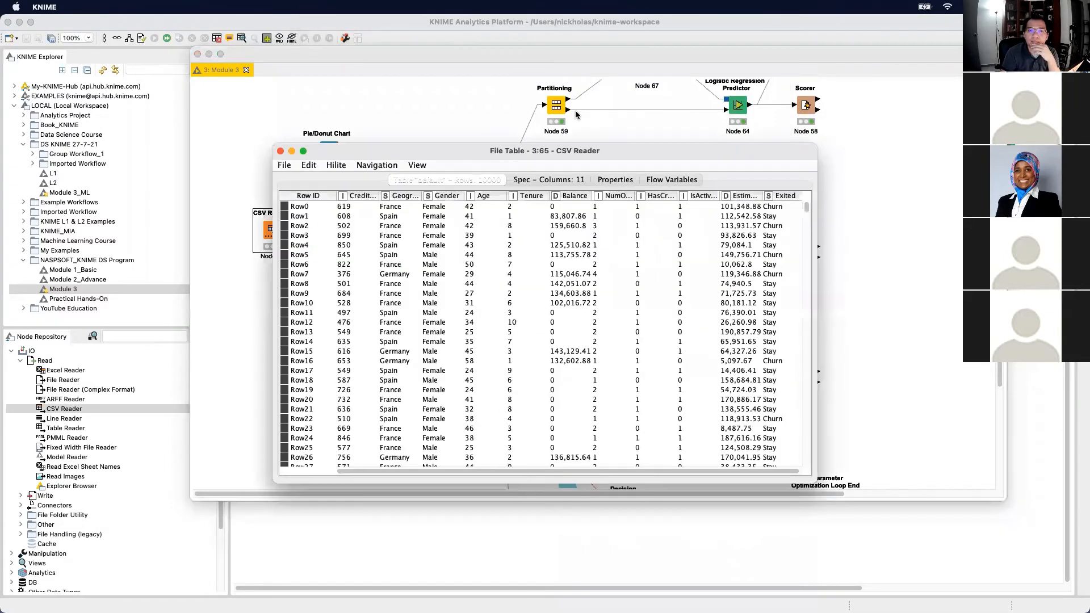
left_click(280, 151)
left_click_drag(305, 61, 0, 49)
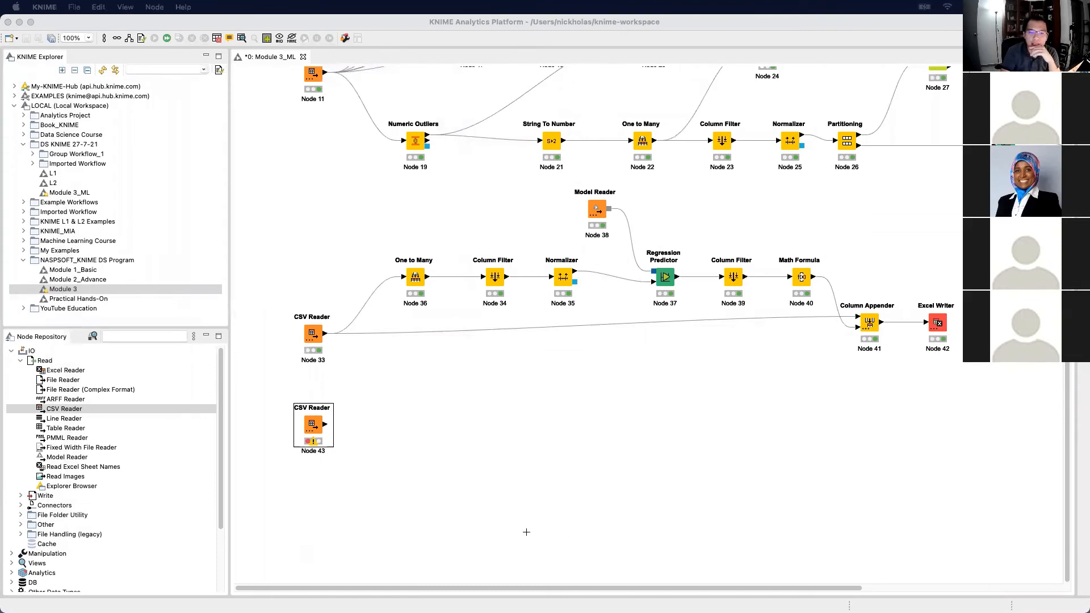
Load bank_churn.csv from the Desktop's Machine Learning folder into the new CSV Reader, Node 43
left_click(319, 427)
double_click(314, 425)
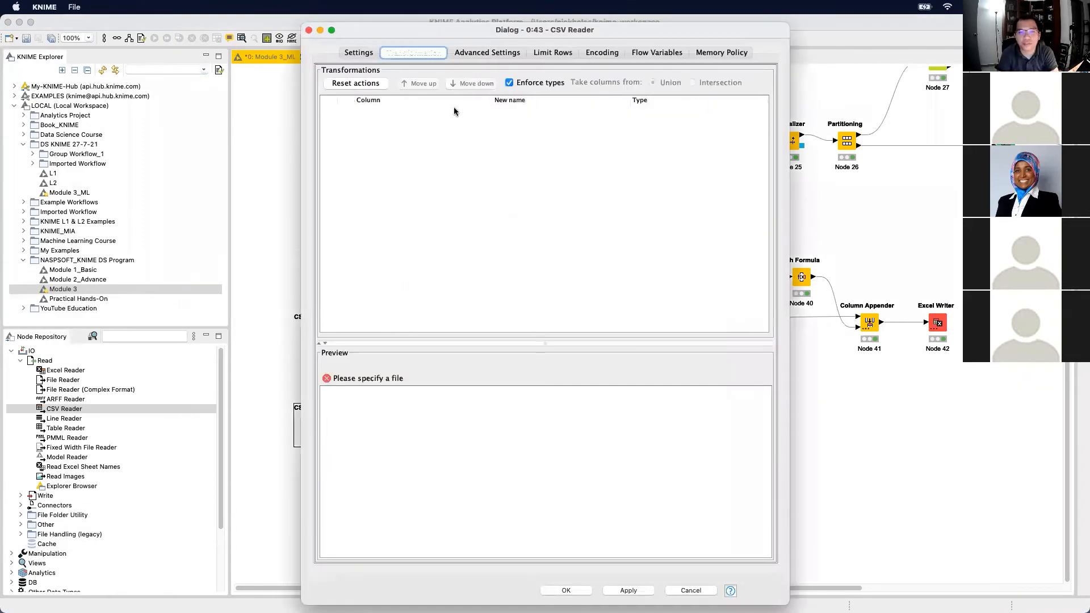
left_click(366, 55)
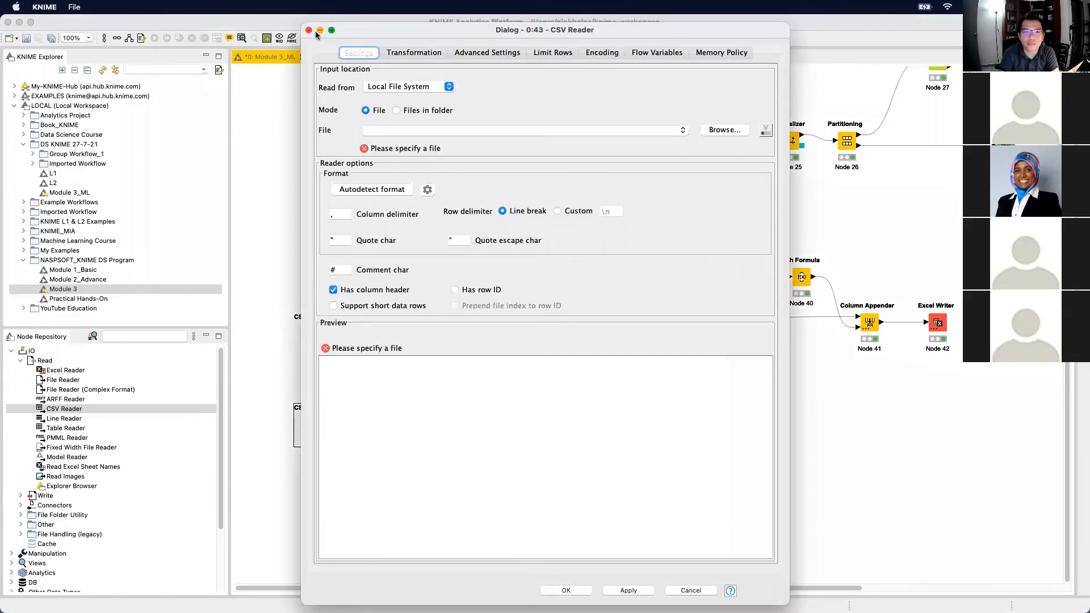
left_click(725, 130)
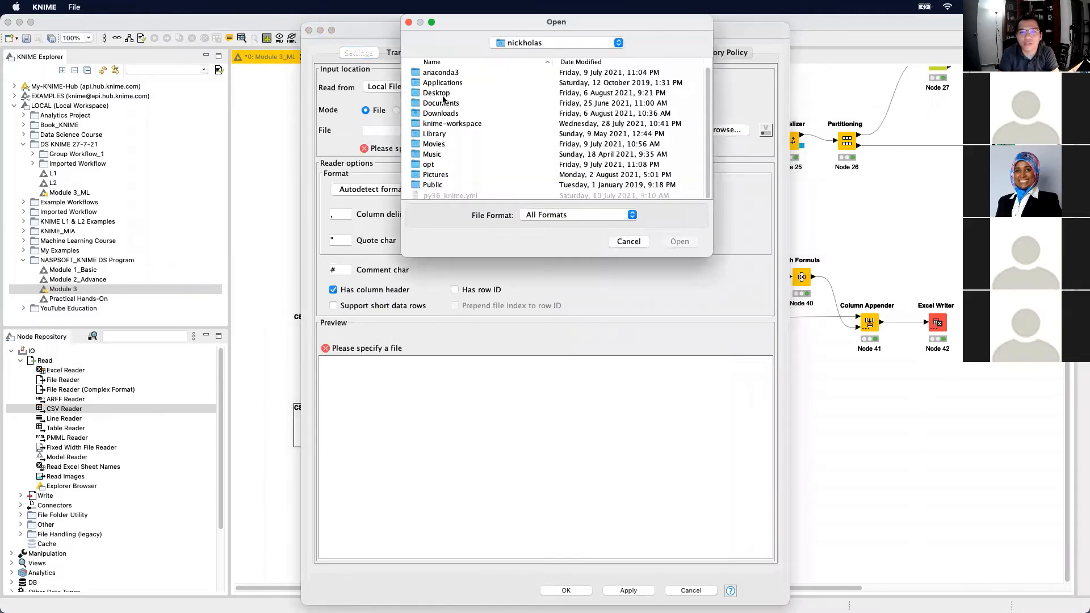
double_click(440, 94)
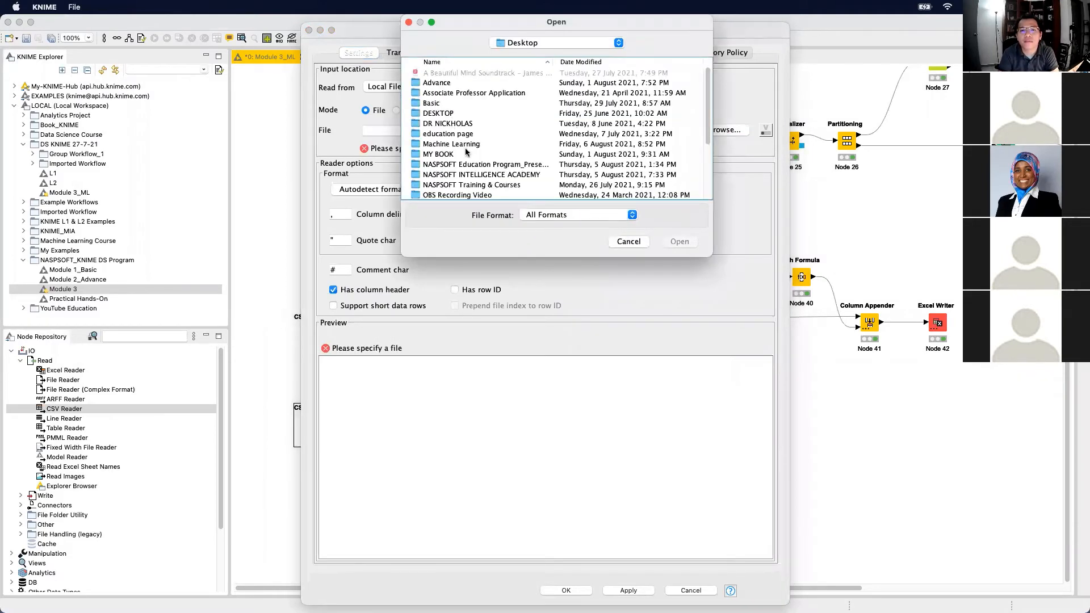
double_click(464, 144)
double_click(448, 83)
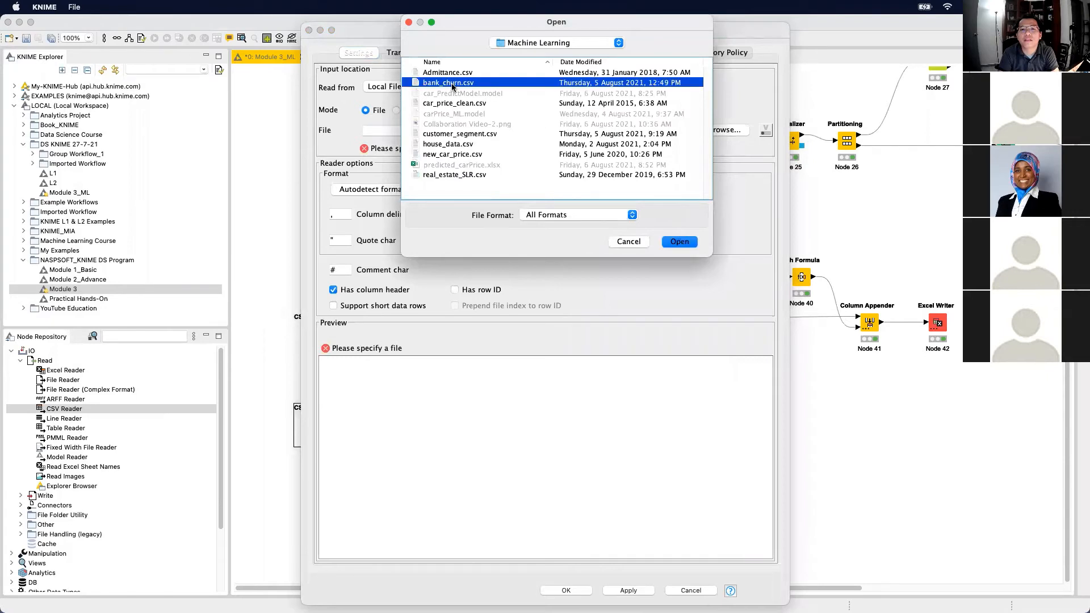
Exclude the CustID column from the bank churn import, check the preview through to Exited, and accept the CSV Reader's settings
left_click(418, 51)
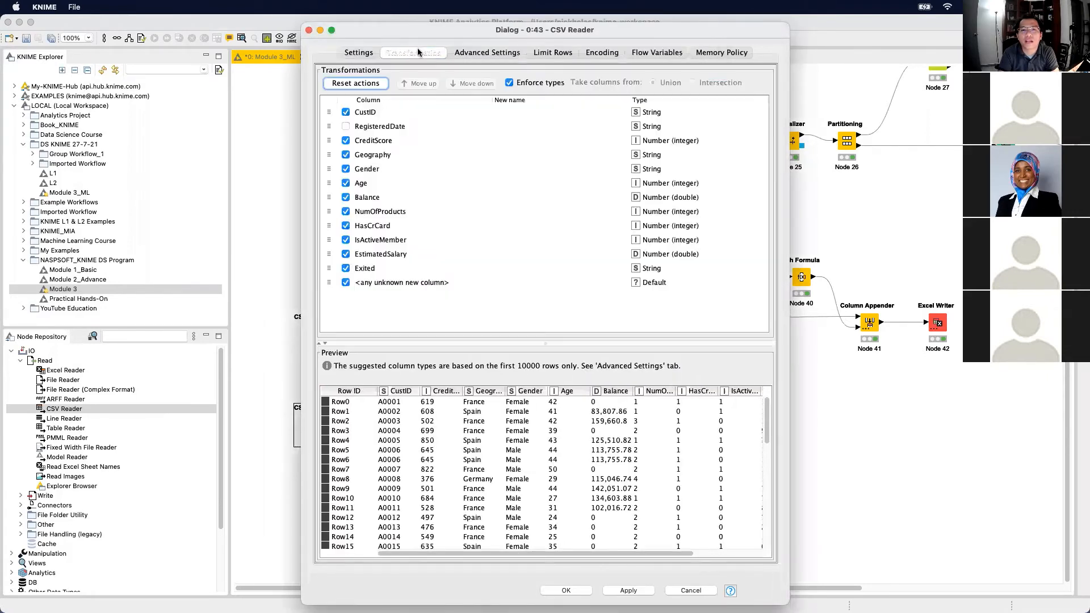
left_click(346, 112)
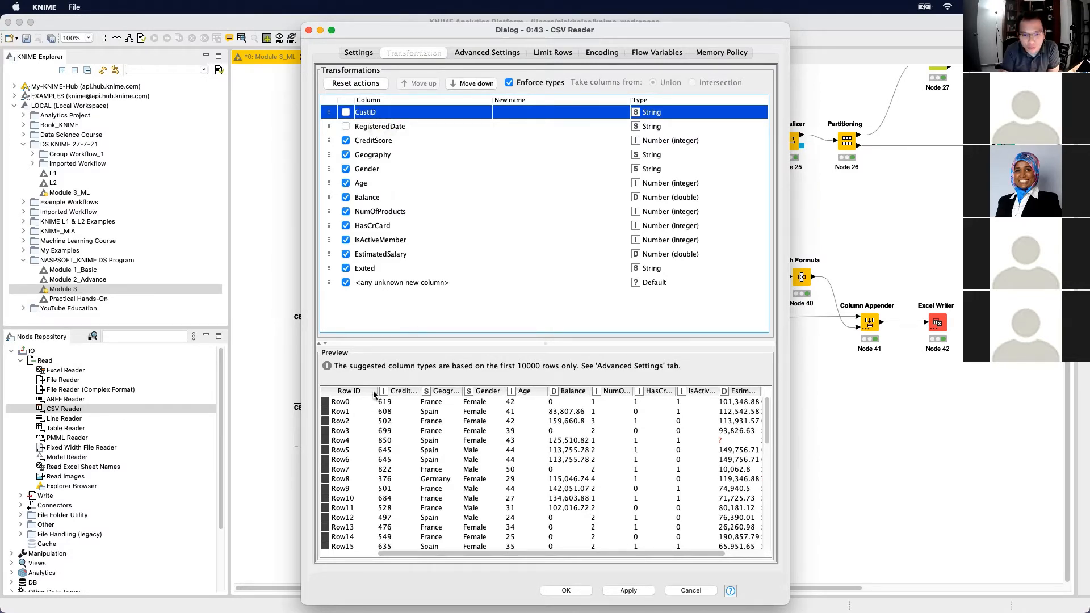
left_click_drag(471, 553, 622, 565)
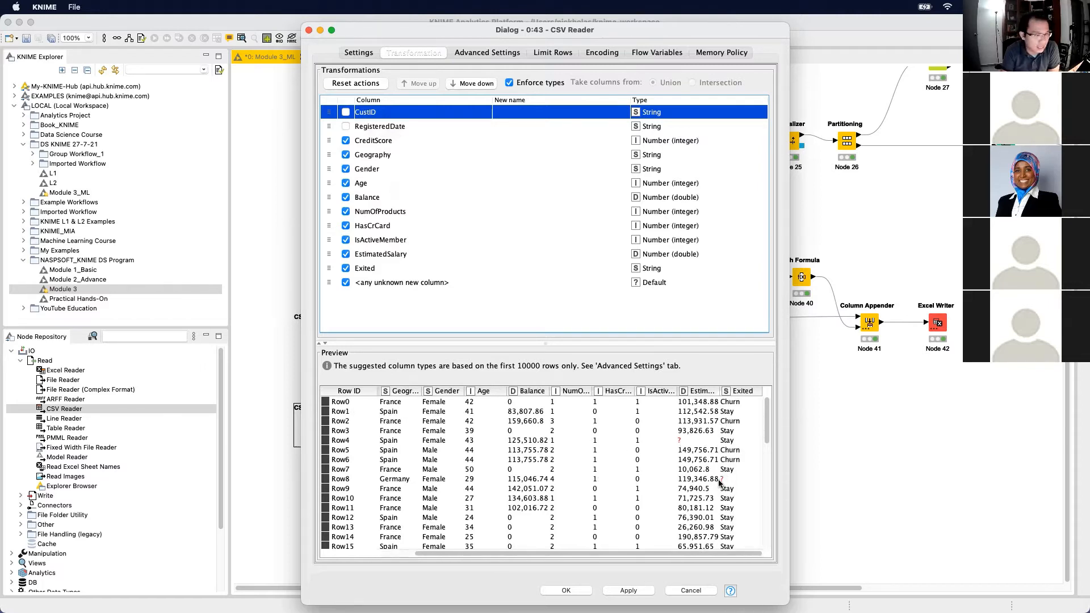
left_click(577, 586)
left_click(504, 409)
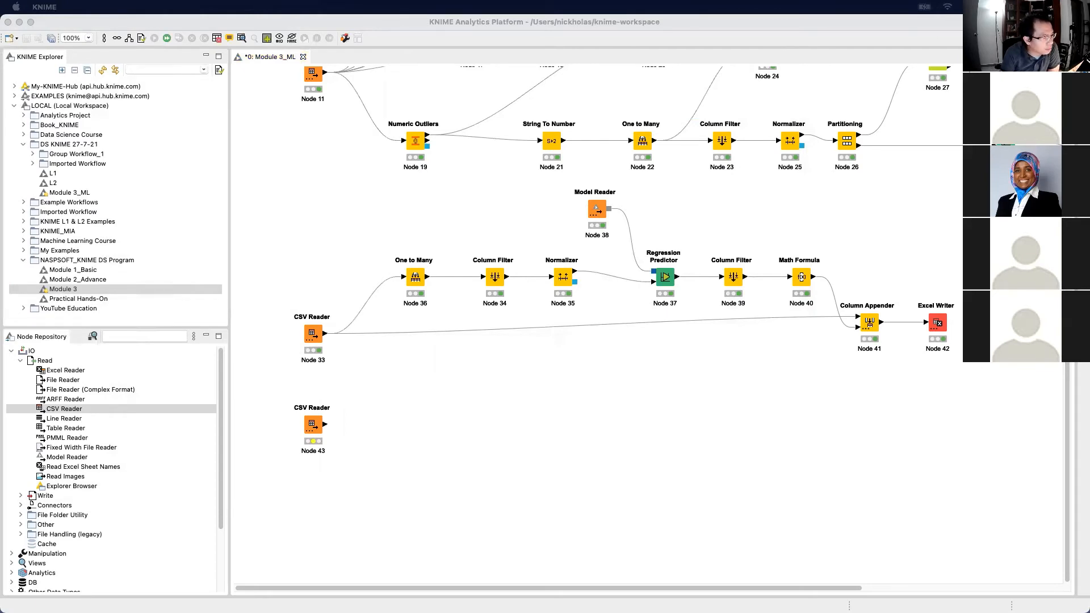
Find the Missing Value node in the repository and place it beside the bank churn CSV Reader
left_click(128, 337)
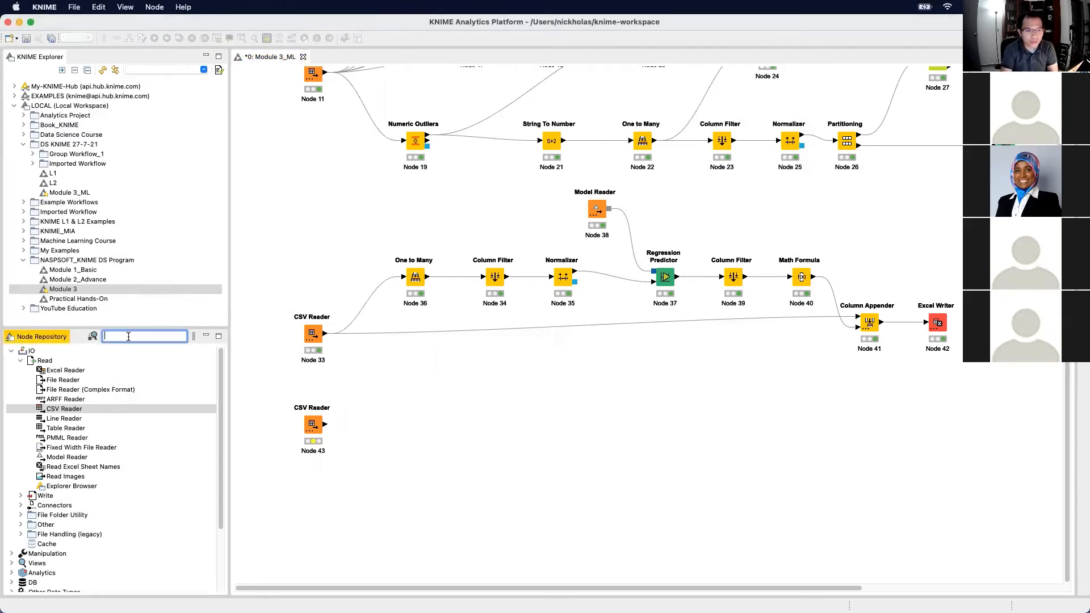
type("missing")
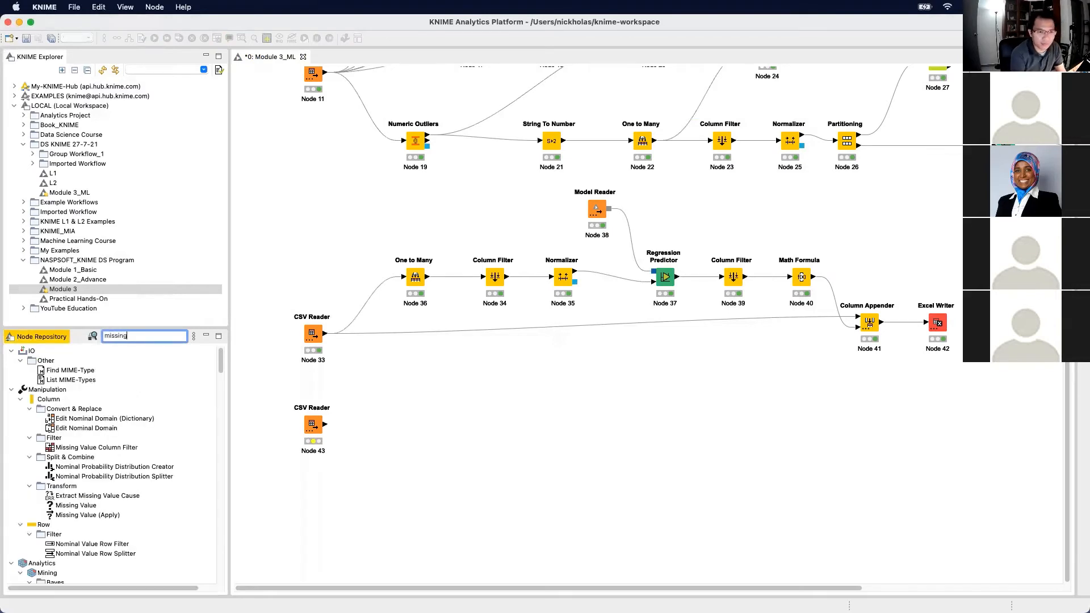
left_click(93, 380)
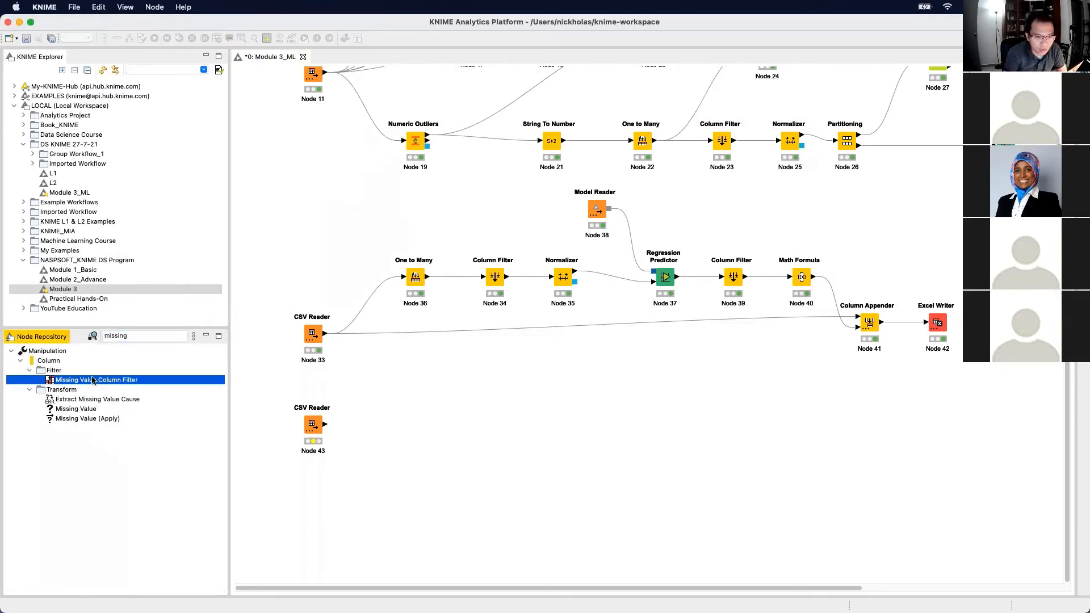
left_click_drag(85, 408, 386, 432)
left_click_drag(319, 426, 343, 443)
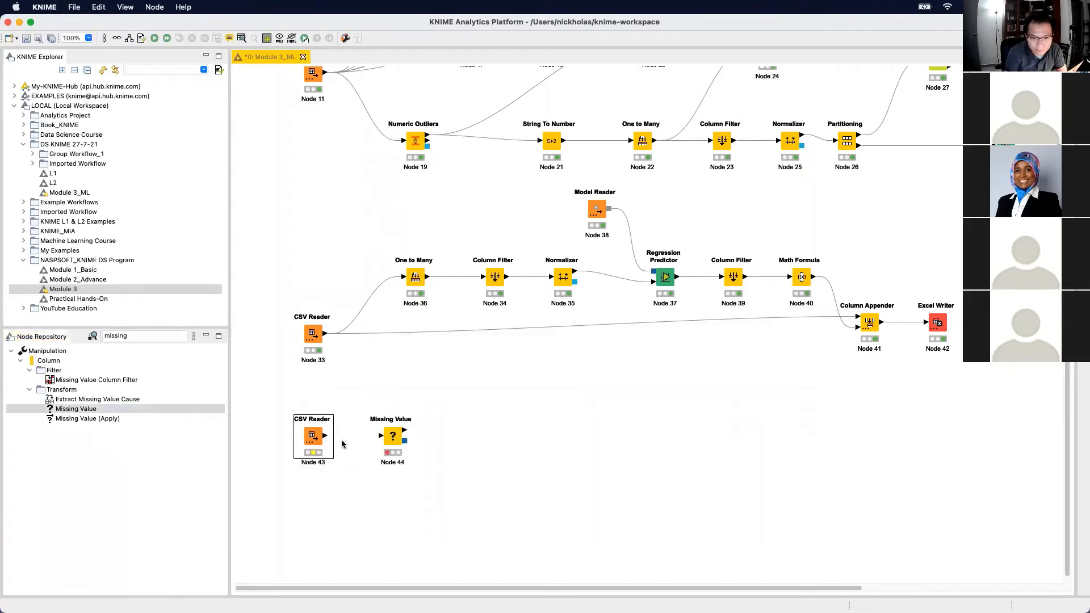
left_click(393, 443)
left_click(632, 459)
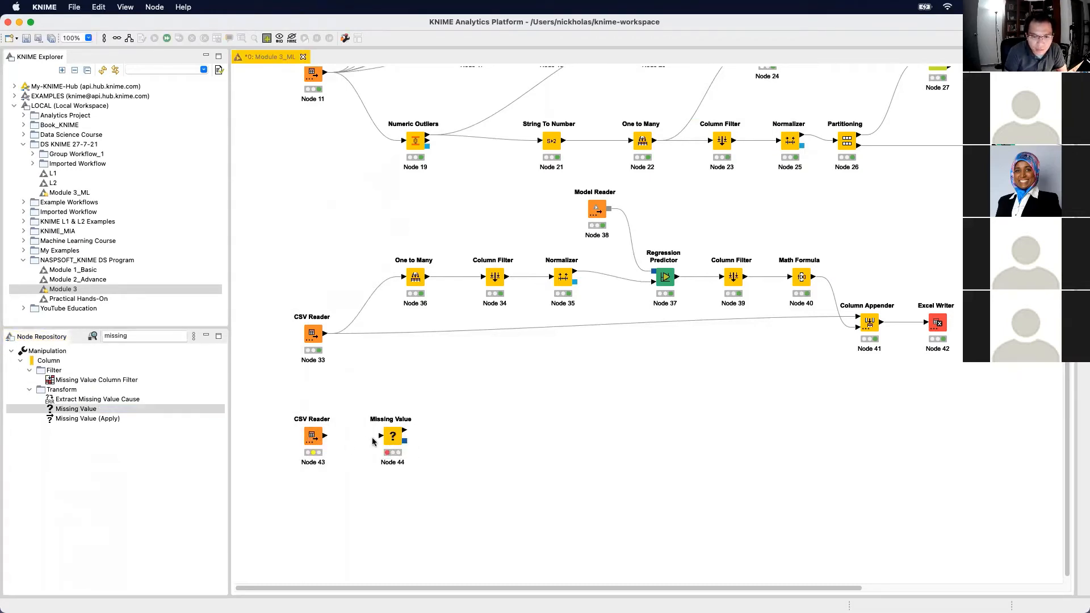
Execute the bank churn CSV Reader and shift it together with the Missing Value node lower on the canvas
right_click(312, 435)
left_click_drag(481, 485, 236, 401)
left_click_drag(387, 476, 388, 481)
left_click(506, 463)
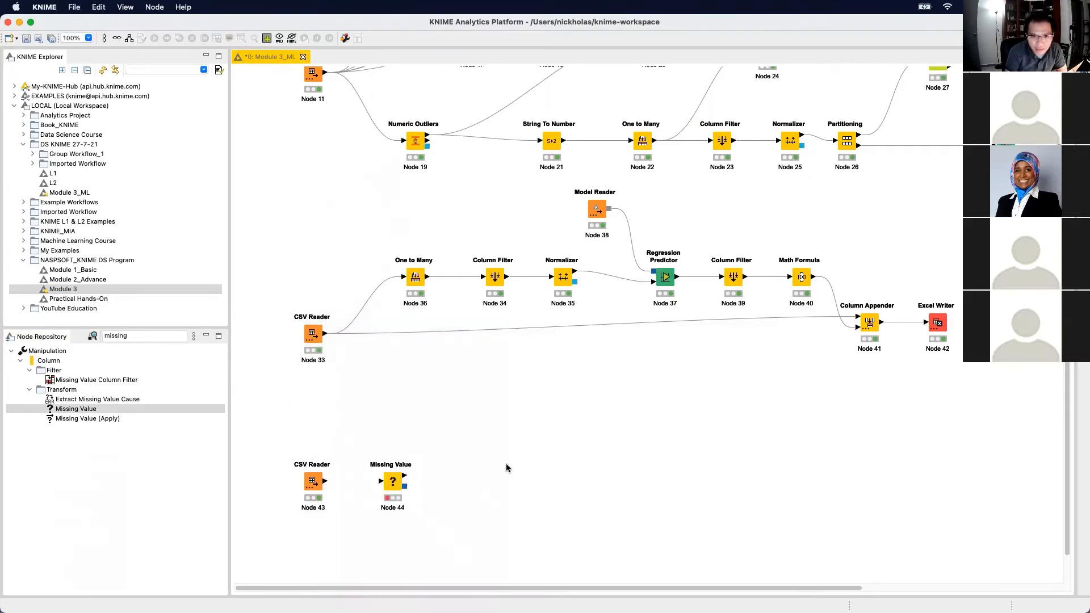
Add a Data Explorer node above the Missing Value node and feed it from the bank churn CSV Reader
left_click(150, 334)
double_click(150, 334)
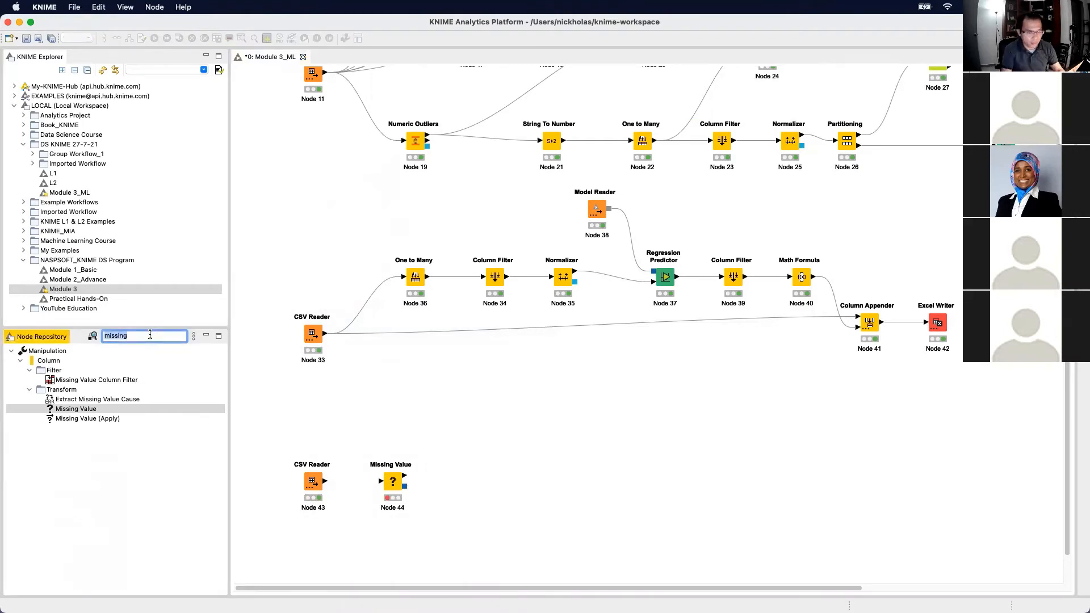
type("data explo")
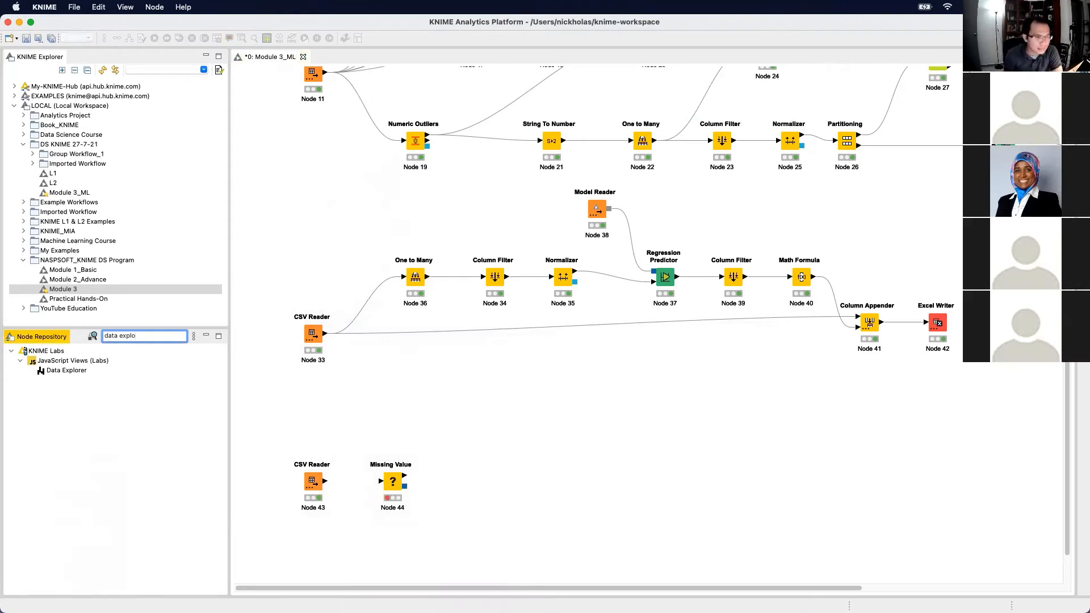
left_click(74, 371)
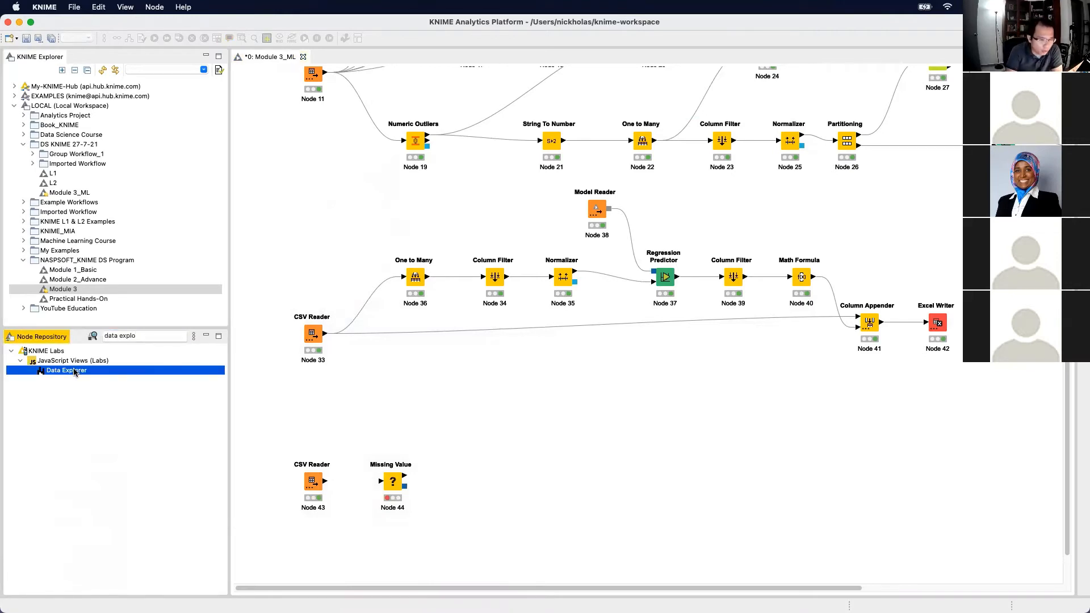
left_click_drag(75, 372, 382, 413)
left_click_drag(325, 481, 379, 416)
Accept the Data Explorer's default settings, execute the node and open its view
left_click(380, 415)
double_click(379, 415)
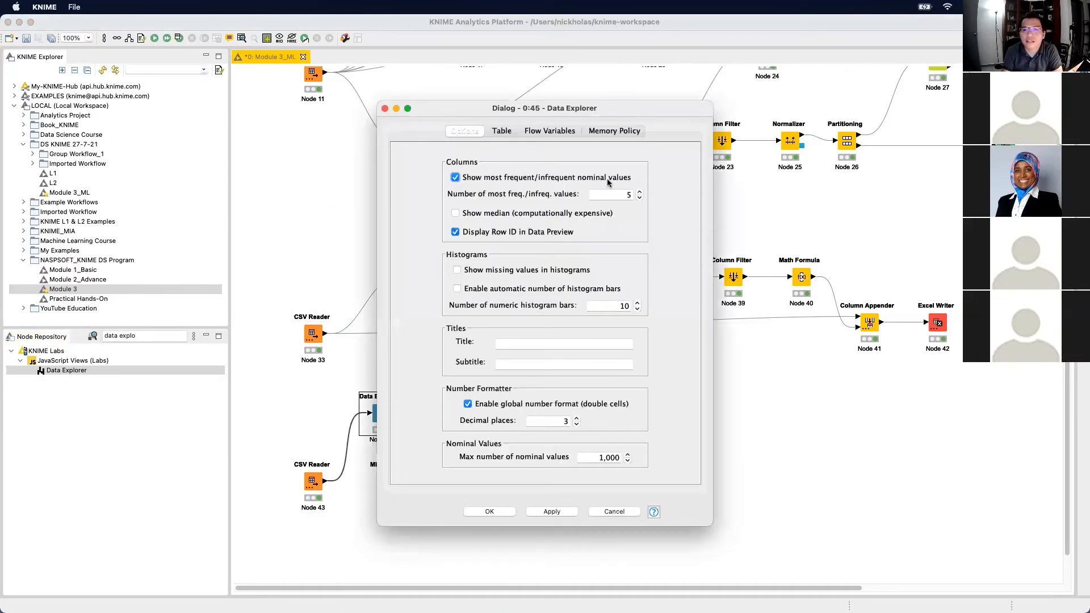
left_click(489, 512)
right_click(381, 414)
left_click(461, 345)
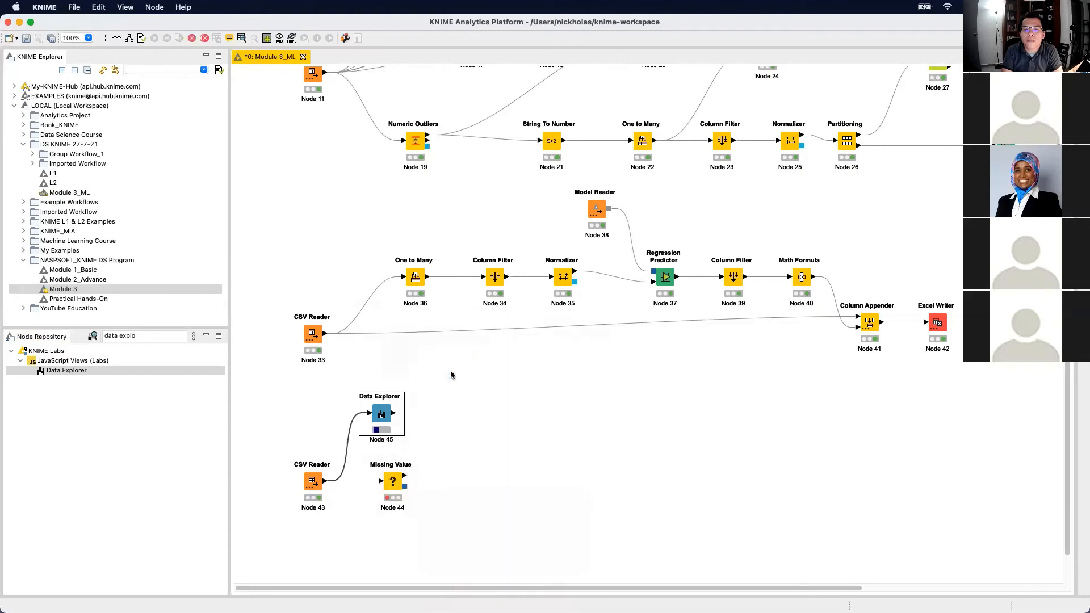
Examine missing values in the Data Explorer's numeric and nominal columns, plus EstimatedSalary's histogram and mean, and close the view
left_click_drag(836, 175, 1087, 175)
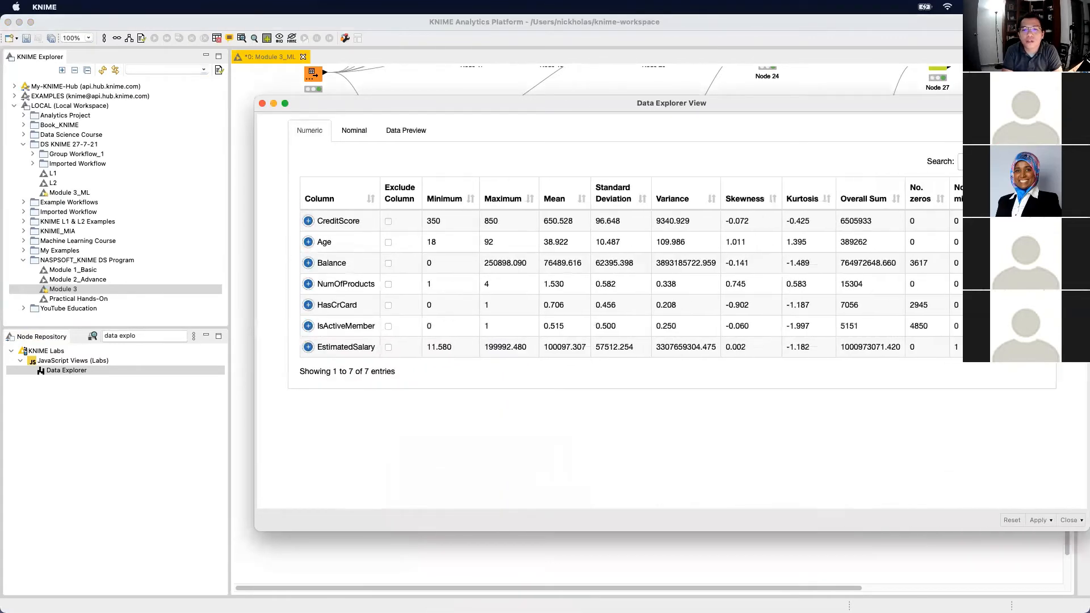
left_click_drag(883, 108, 695, 66)
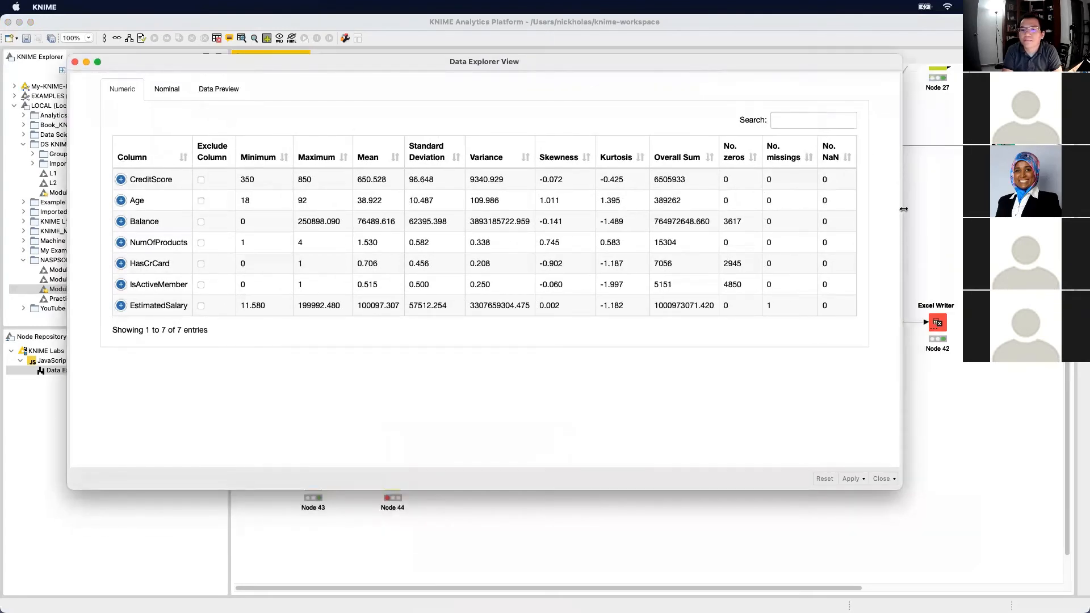
left_click_drag(901, 208, 1012, 208)
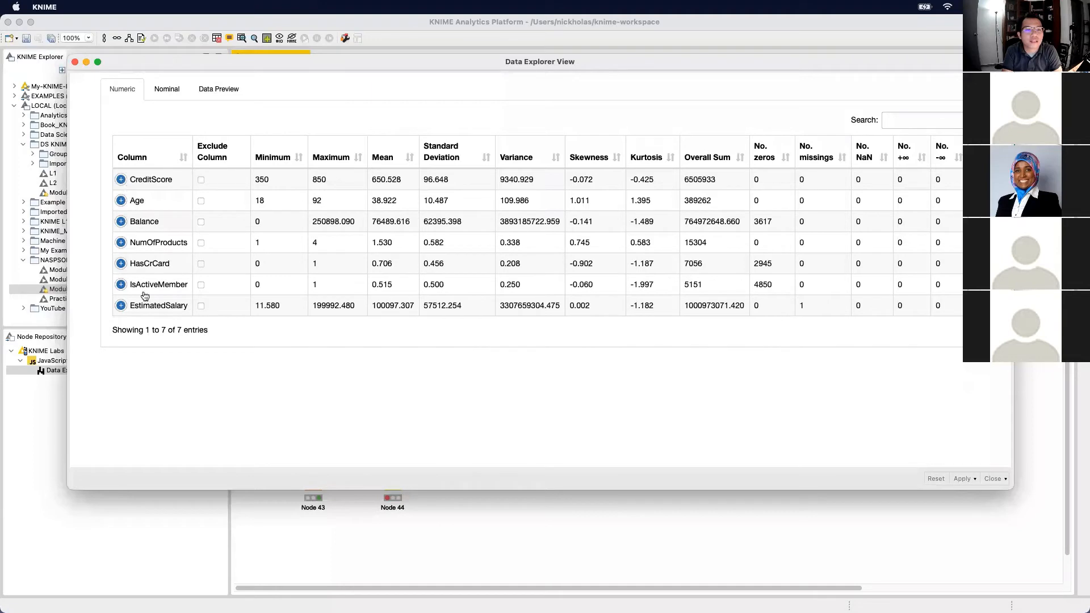
left_click(168, 91)
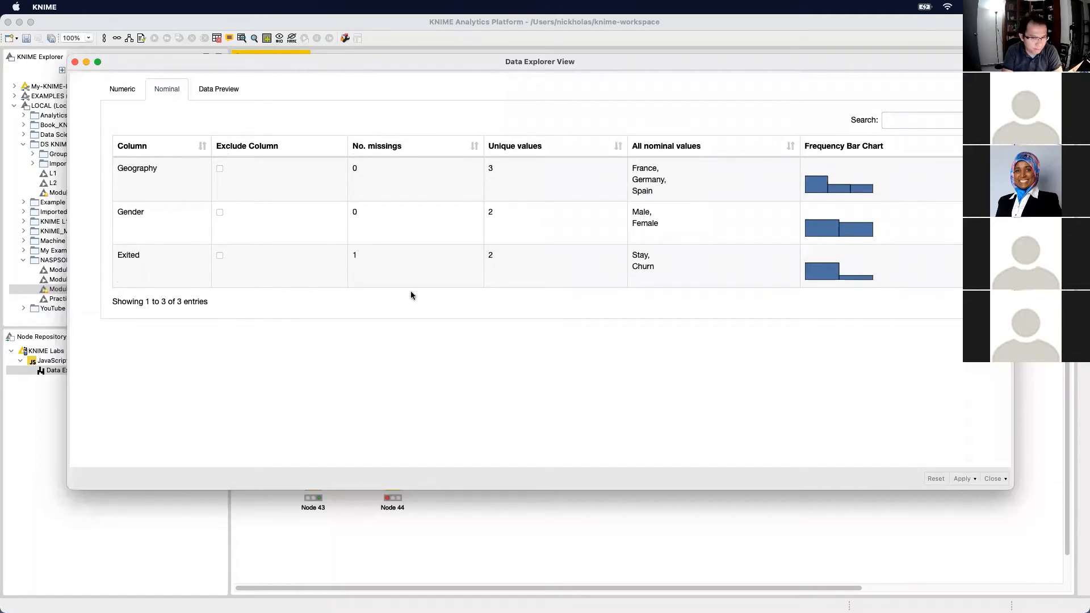
left_click(122, 89)
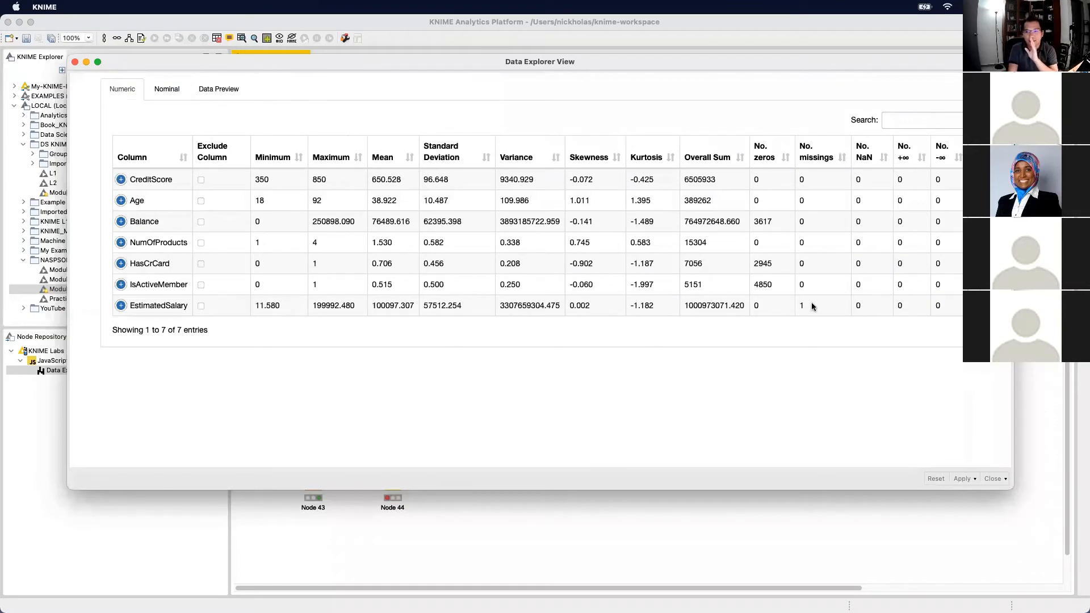
left_click(178, 309)
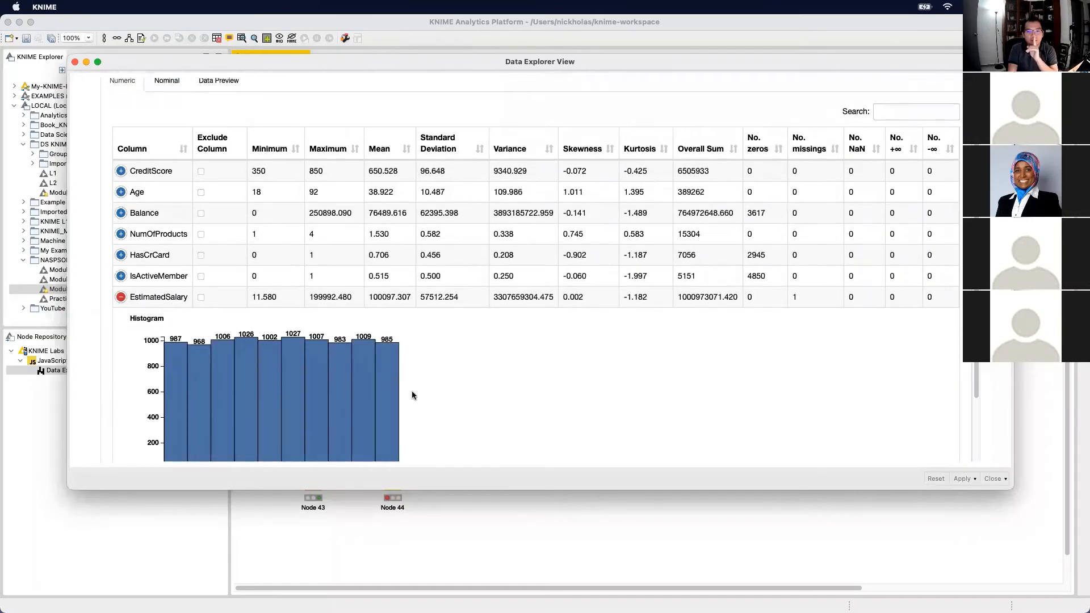
scroll(412, 395, "down", 3)
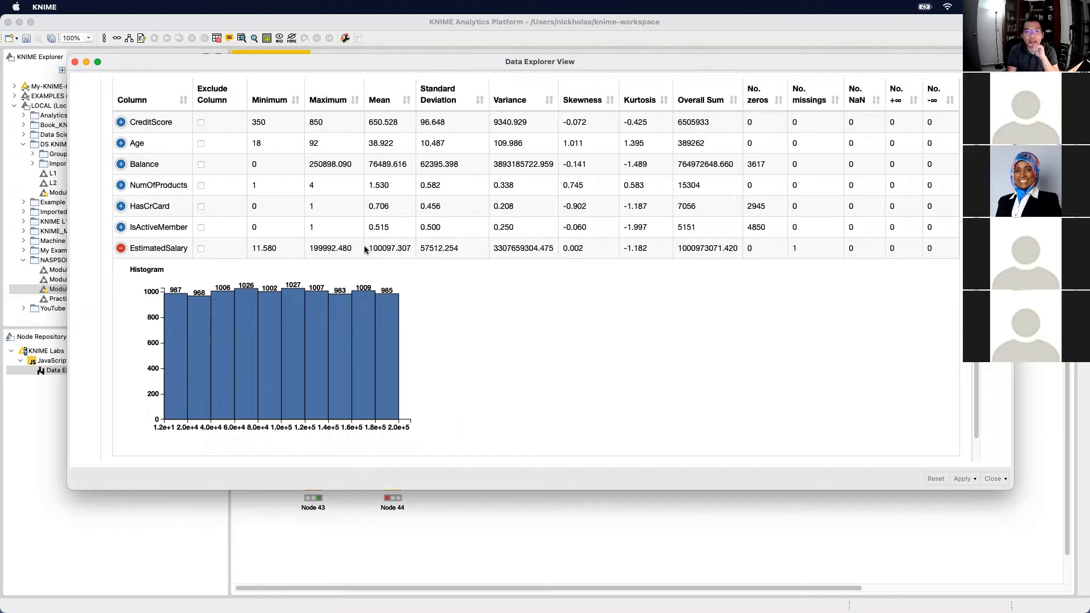
double_click(392, 248)
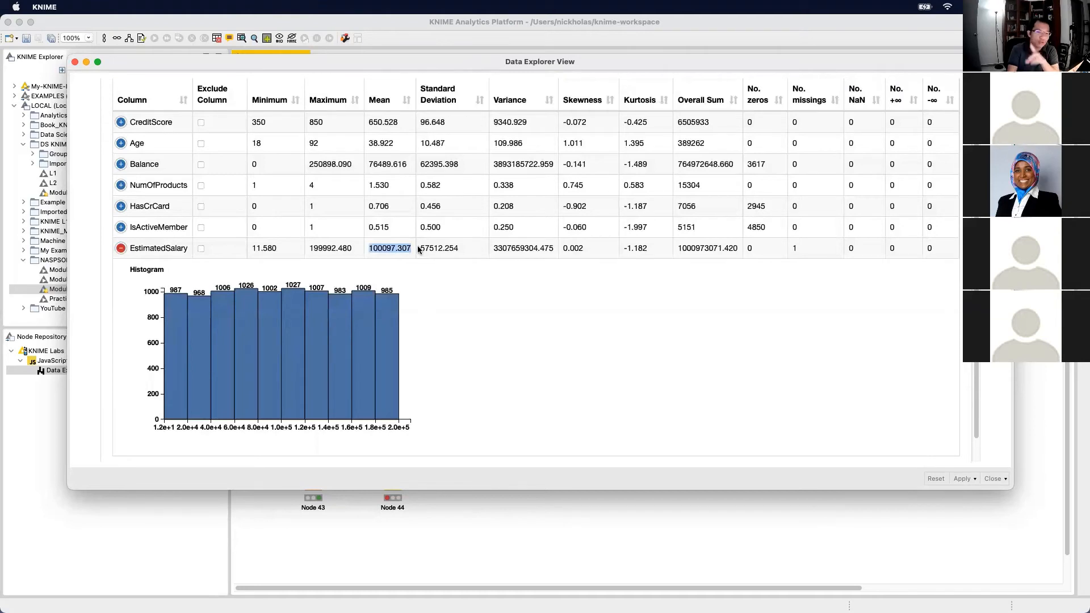
left_click(75, 62)
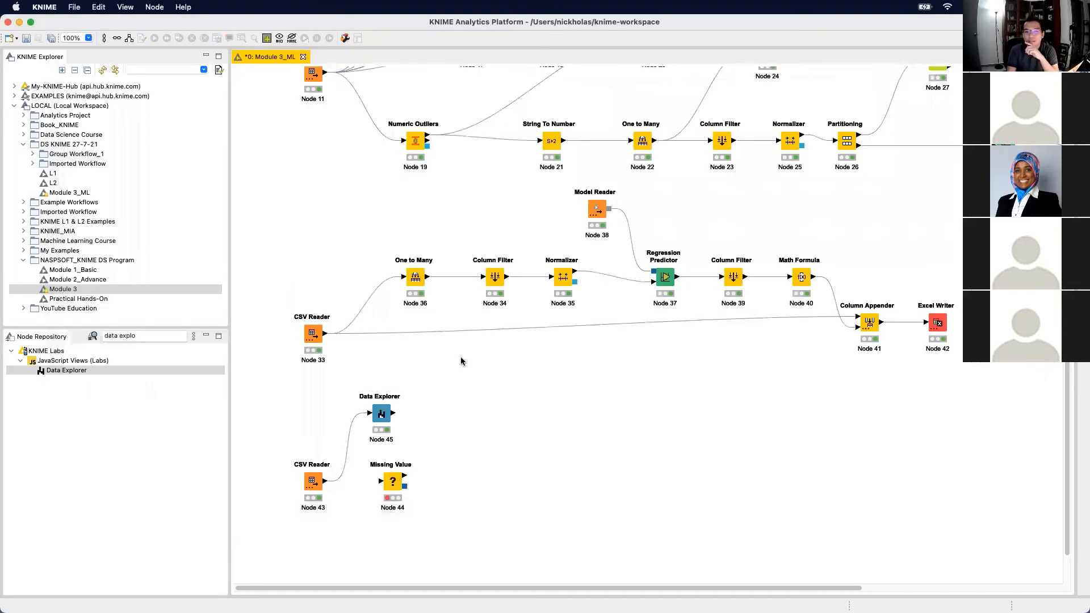
Feed the Missing Value node from the bank churn CSV Reader and set EstimatedSalary's missing values to be replaced with the Mean
left_click_drag(326, 481, 385, 484)
left_click(389, 483)
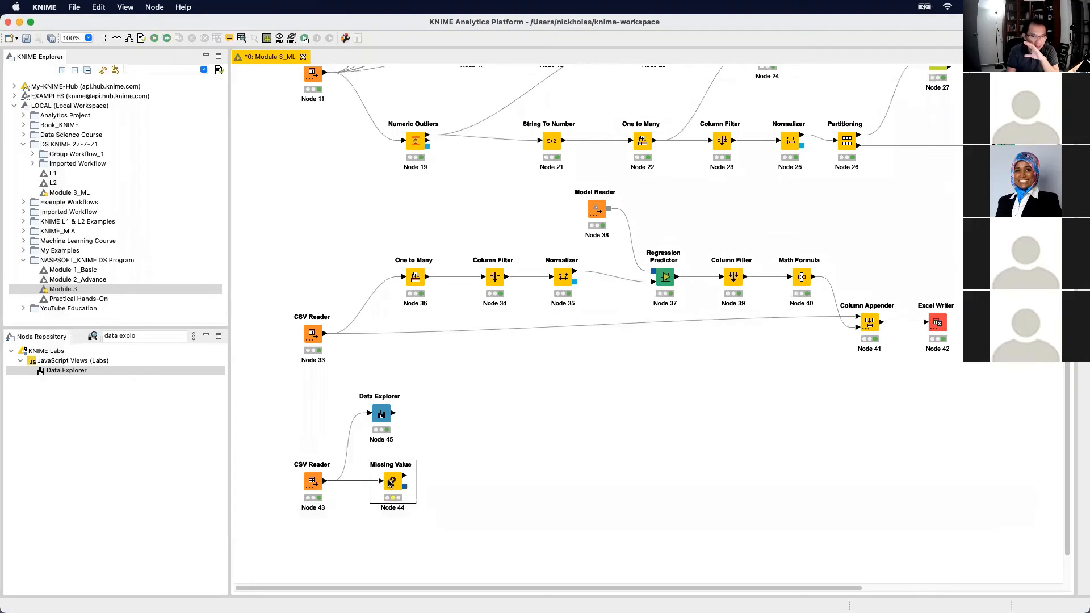
double_click(389, 483)
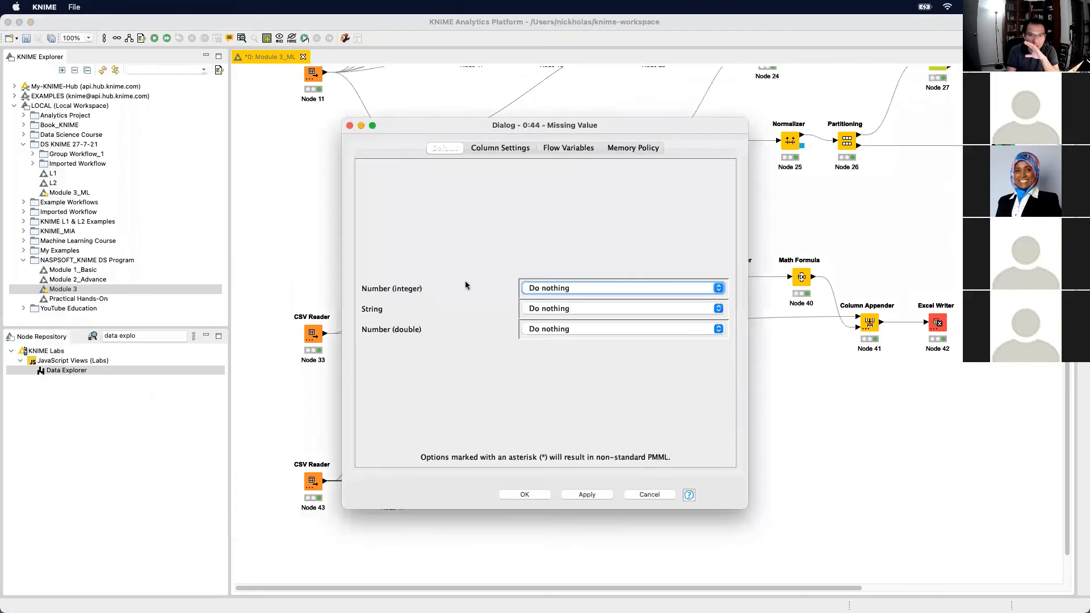
left_click(491, 149)
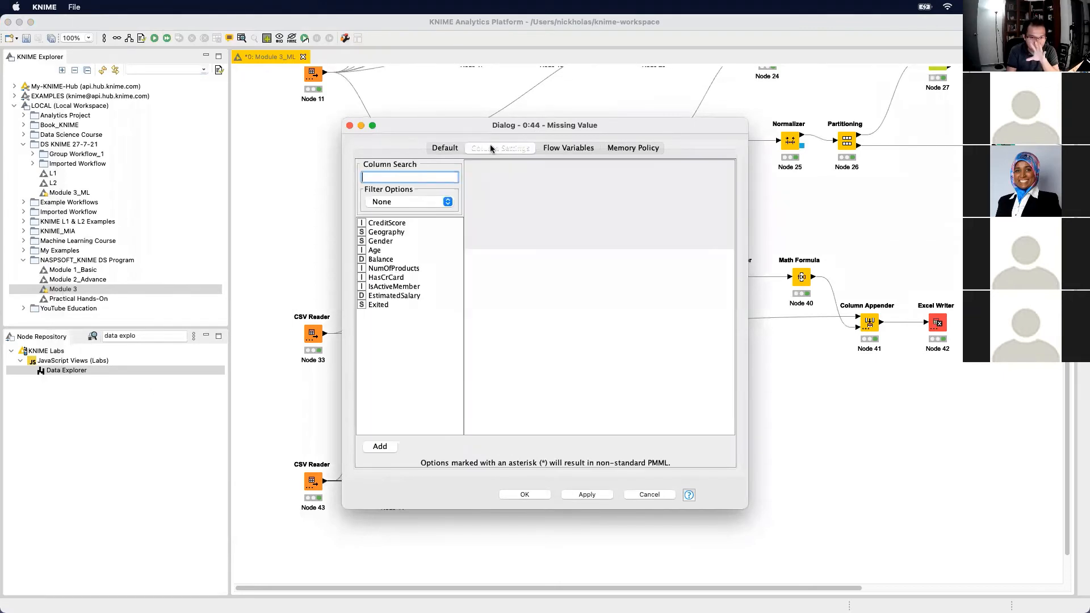
double_click(403, 296)
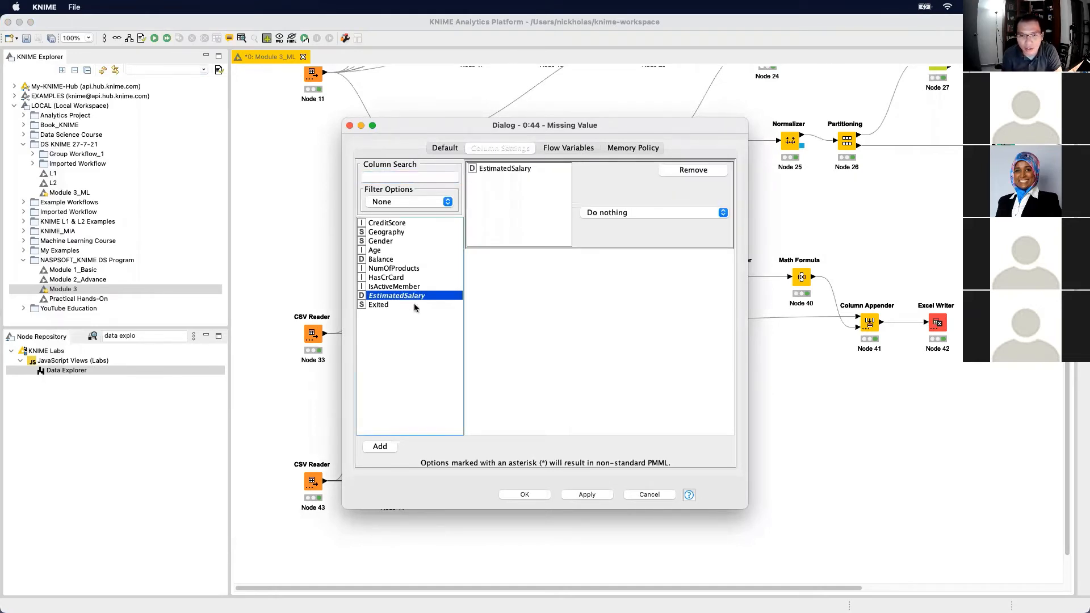
left_click(631, 213)
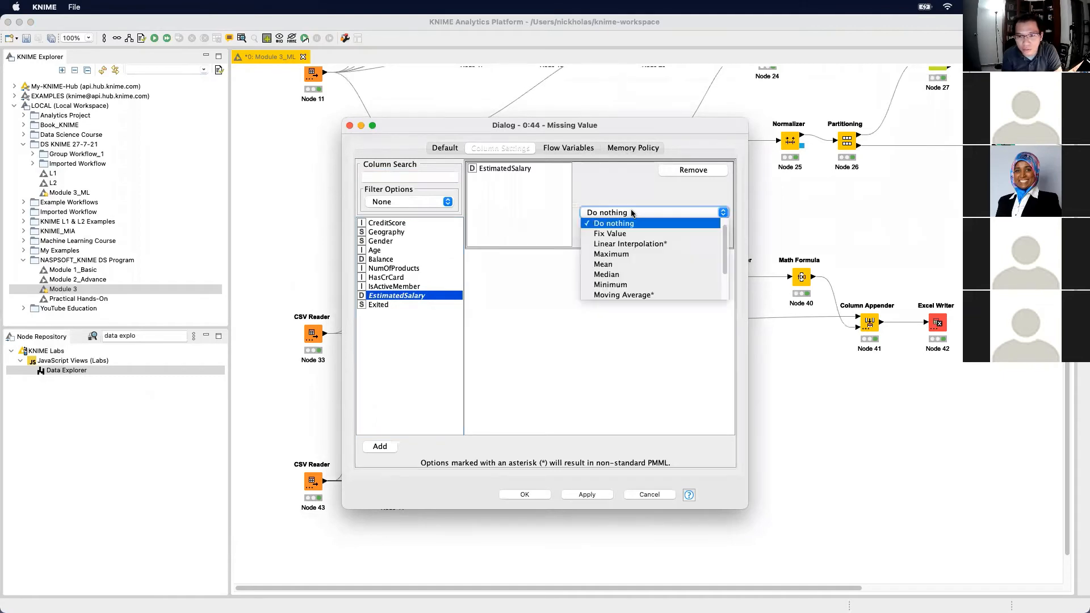
left_click(629, 264)
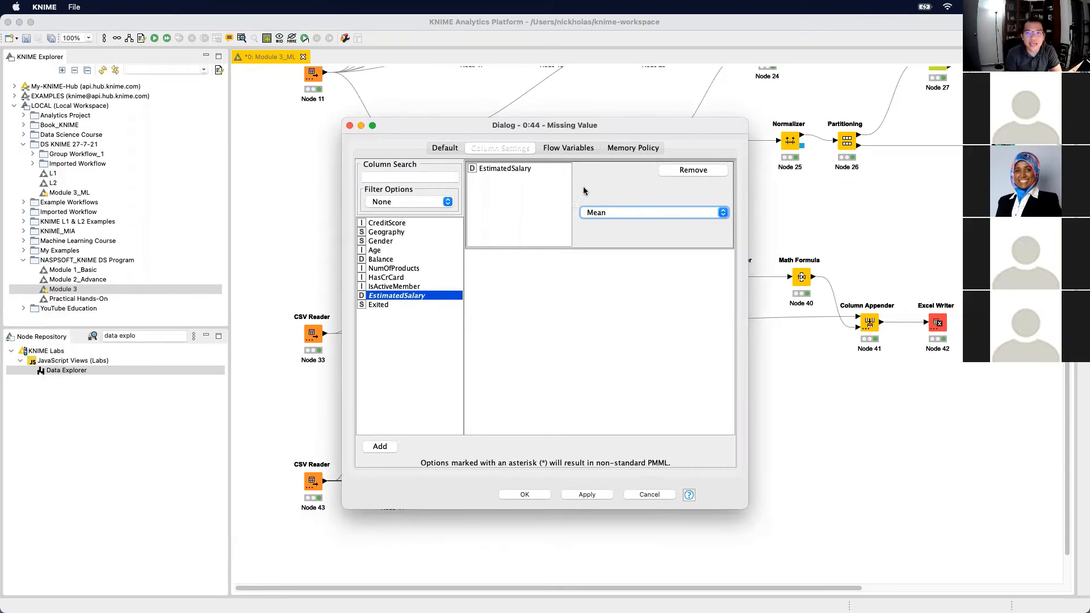
Bring back the Data Explorer view, examine the missing counts and value frequencies of the nominal columns, and return to the Missing Value settings
key("ctrl+Up")
left_click(469, 187)
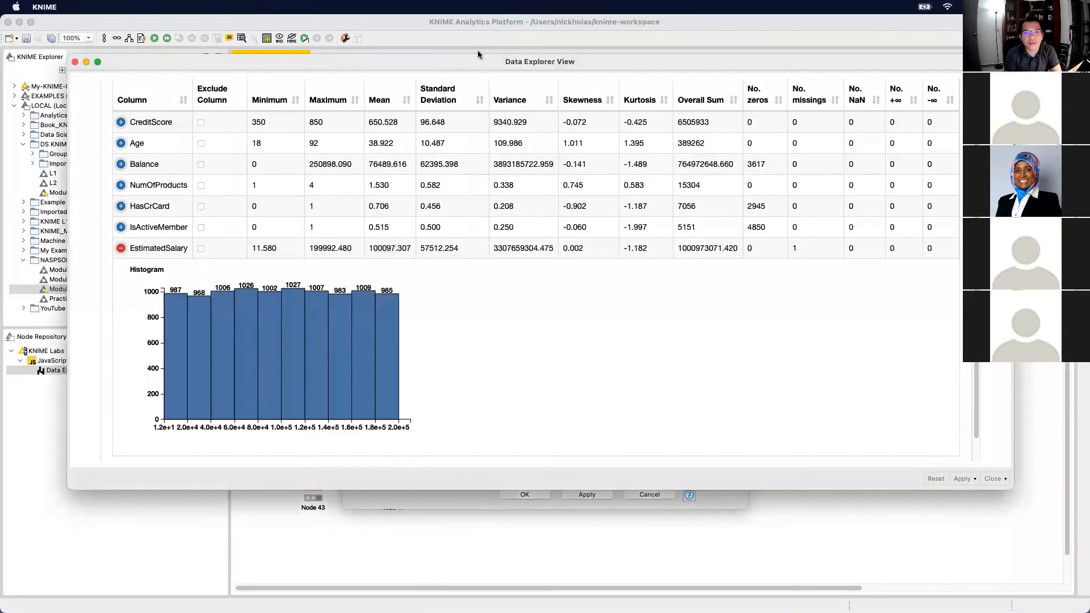
scroll(170, 227, "up", 3)
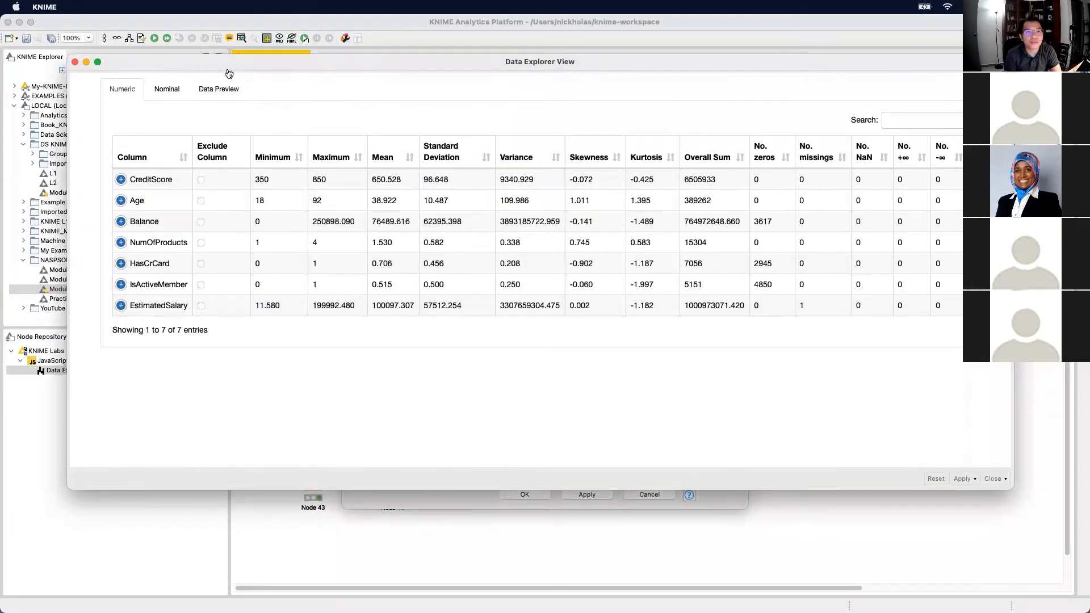
left_click(169, 91)
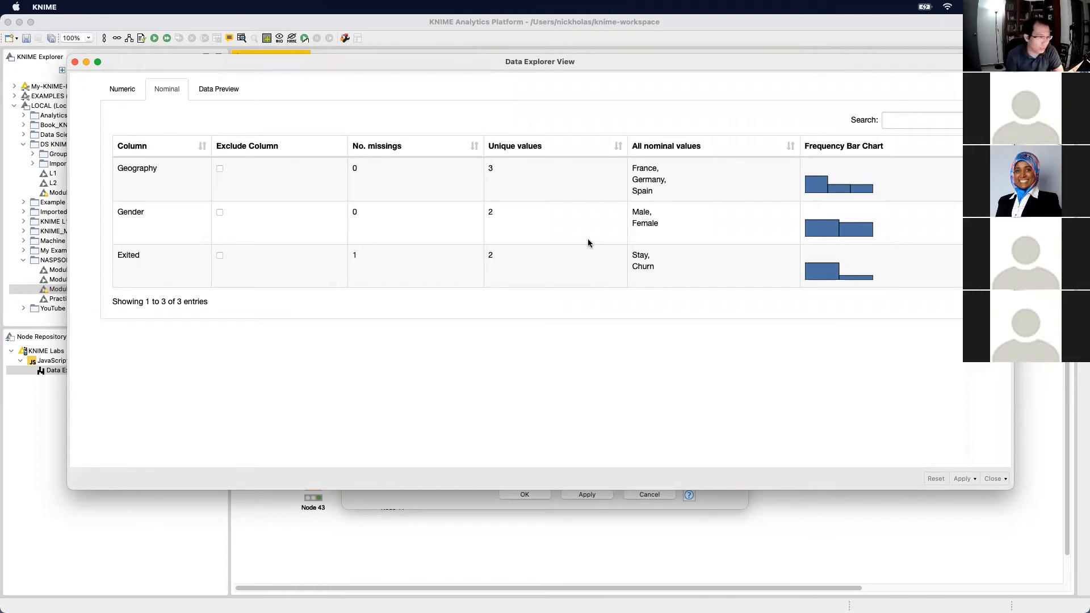
left_click(863, 38)
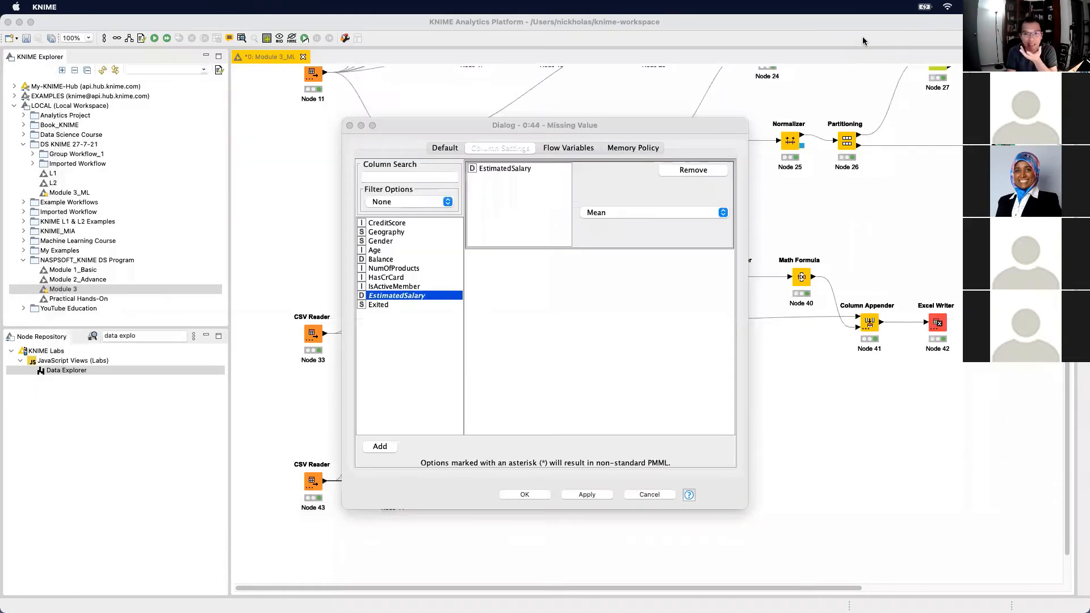
Set Exited's missing values to Most Frequent Value, apply and accept the settings, and execute the Missing Value node
double_click(376, 306)
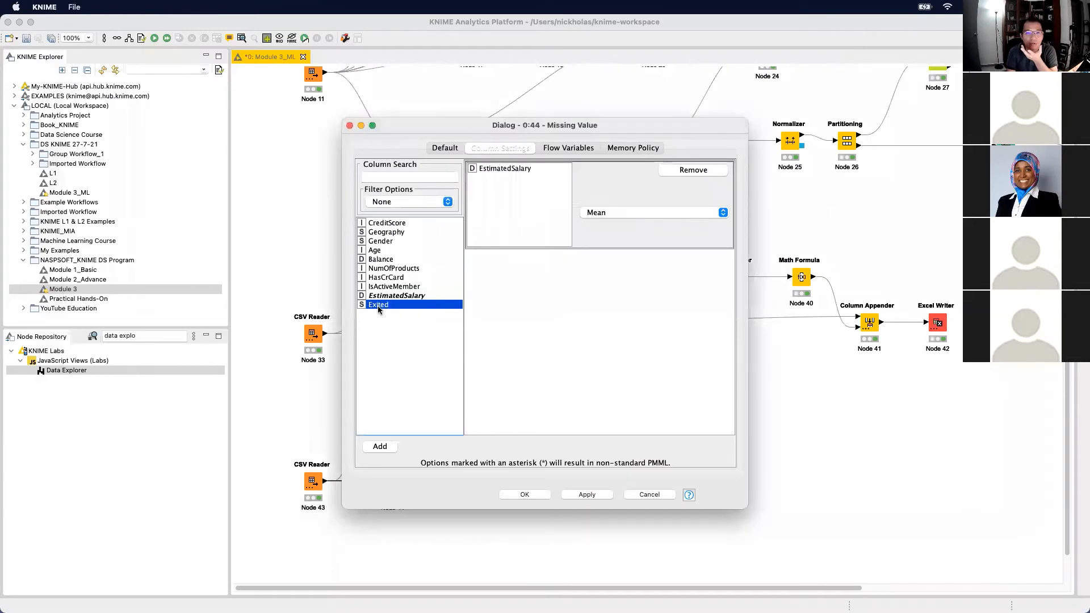
left_click(657, 302)
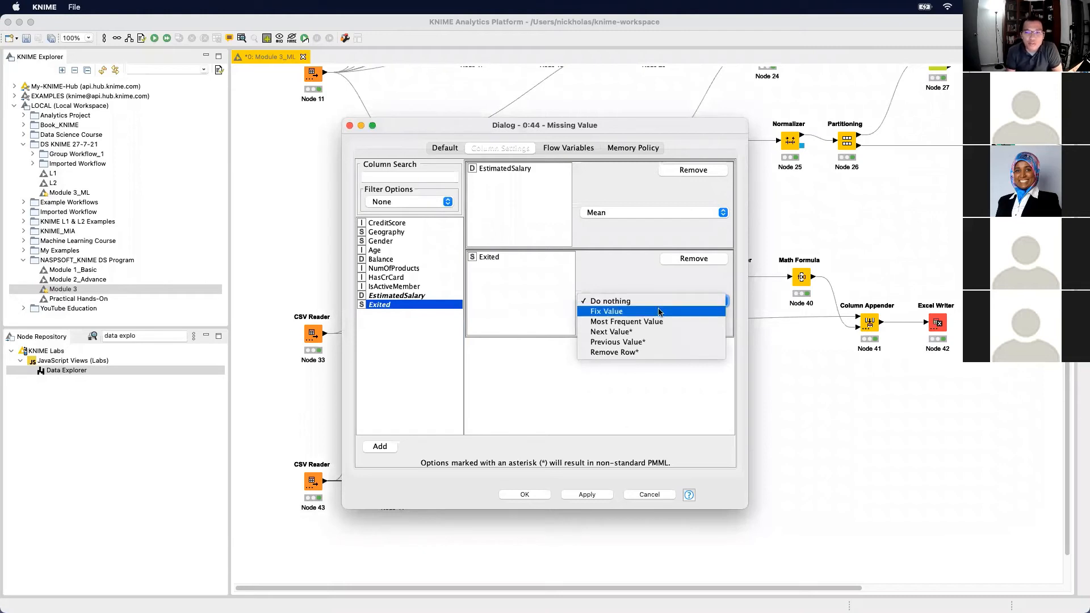
left_click(658, 311)
left_click(658, 310)
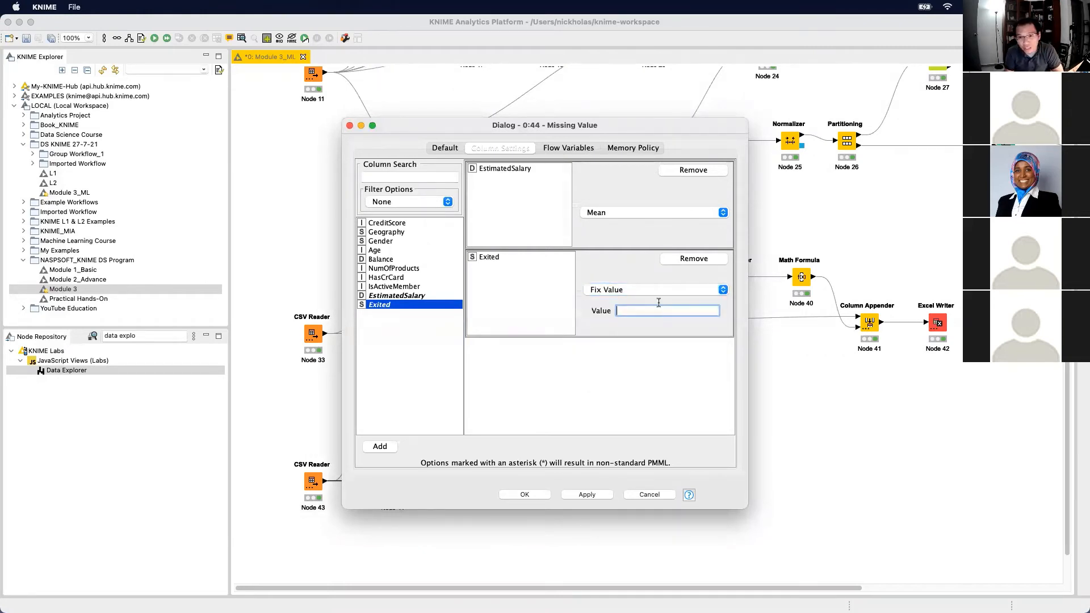
left_click(658, 289)
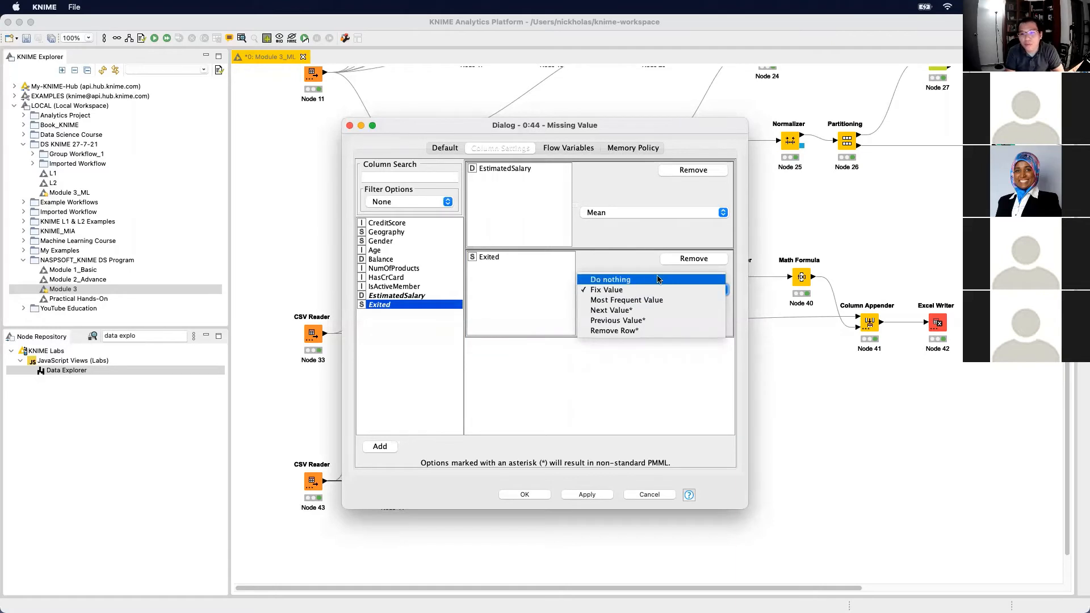
left_click(655, 300)
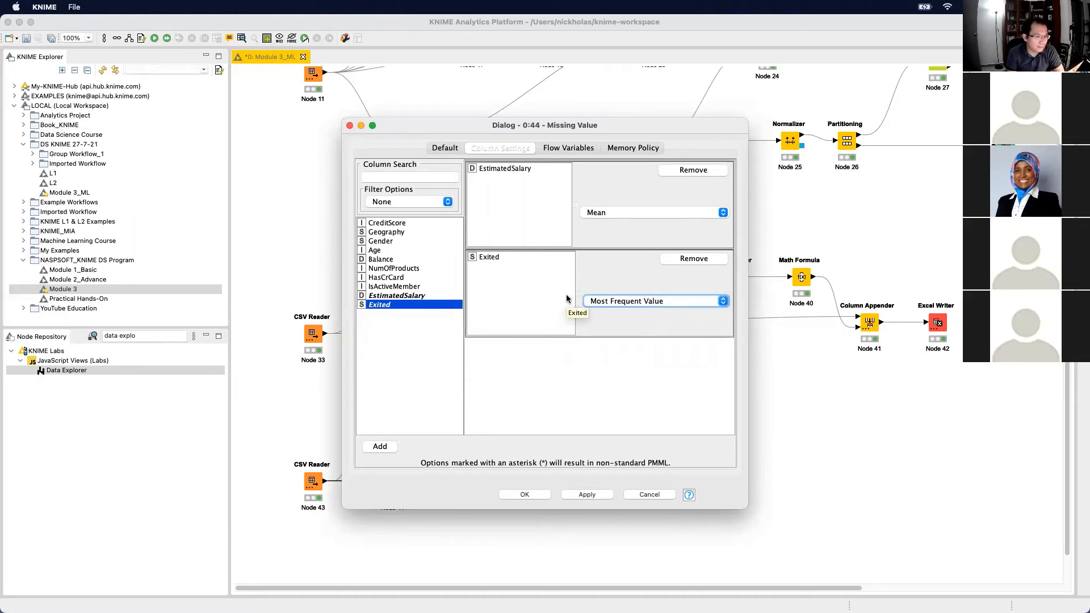
left_click(591, 494)
left_click(523, 494)
right_click(390, 494)
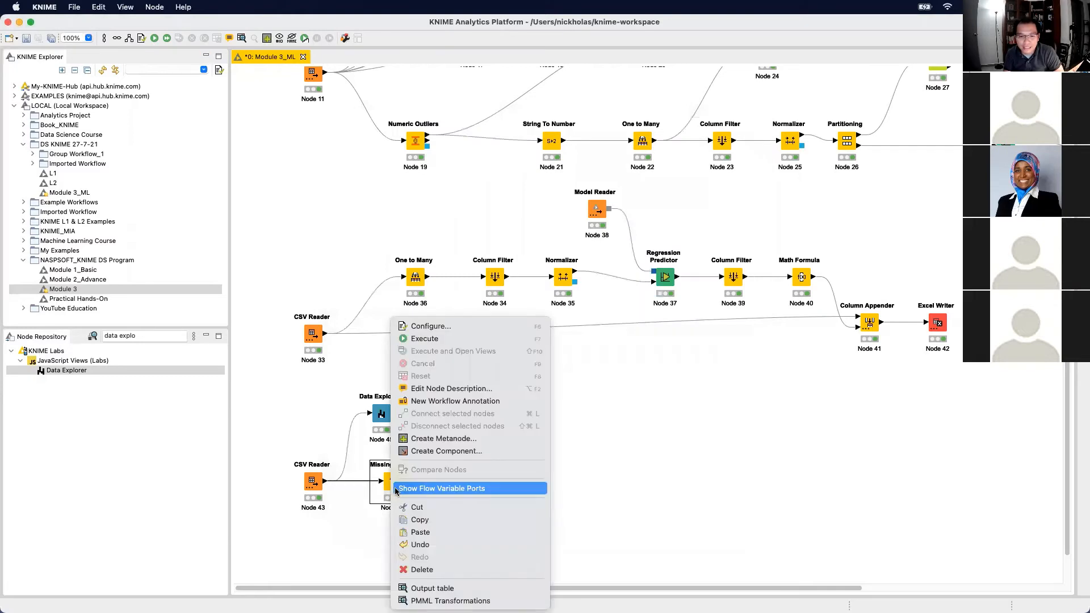
left_click(442, 341)
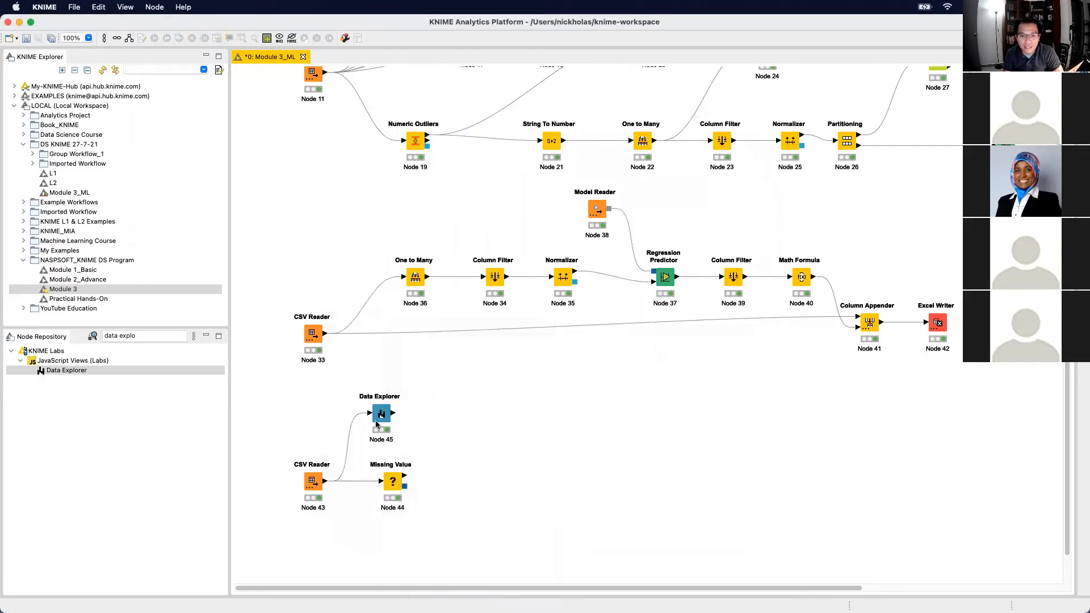
Feed the Data Explorer from the Missing Value node's table output, execute it and open its view
left_click_drag(405, 476, 492, 422)
left_click(655, 332)
right_click(491, 421)
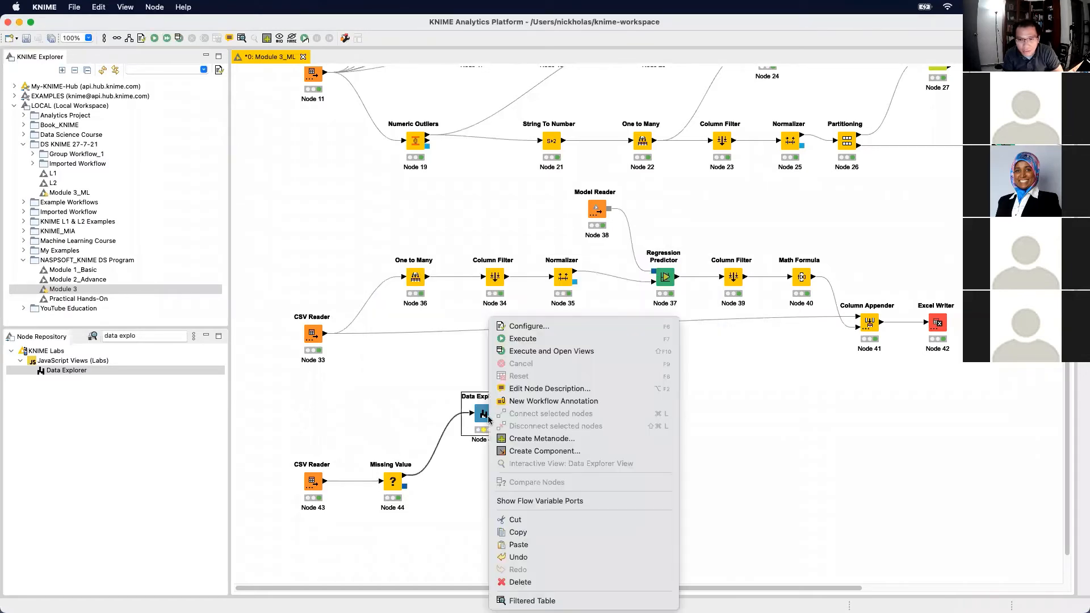
left_click(672, 195)
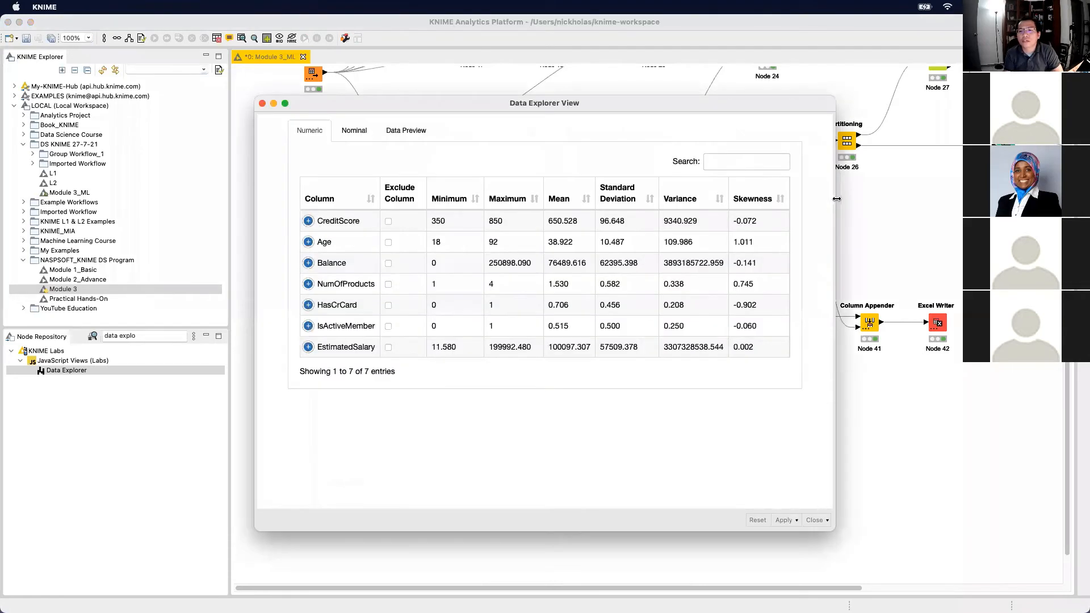
Enlarge the Data Explorer view, check the missing counts of the numeric and nominal columns, and close it
left_click_drag(837, 198, 1087, 199)
left_click_drag(870, 96, 649, 65)
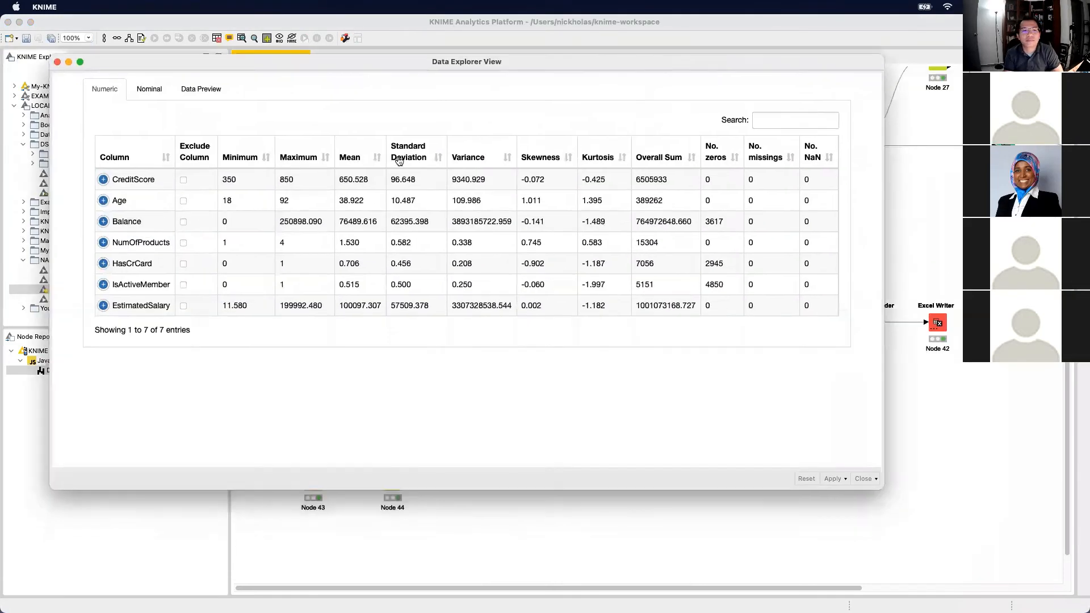
left_click_drag(884, 258, 960, 255)
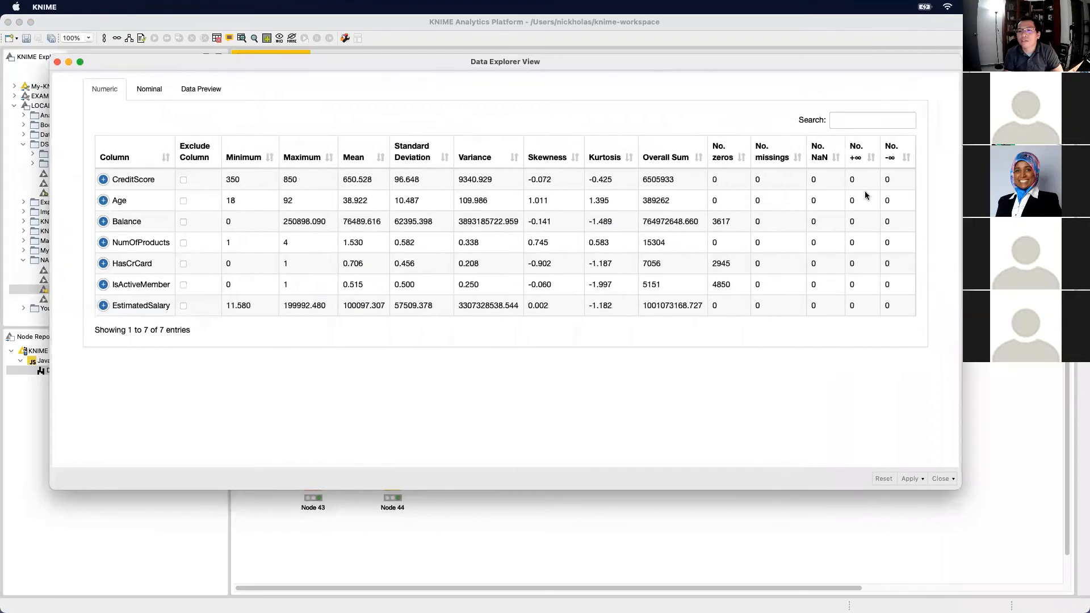
left_click(150, 89)
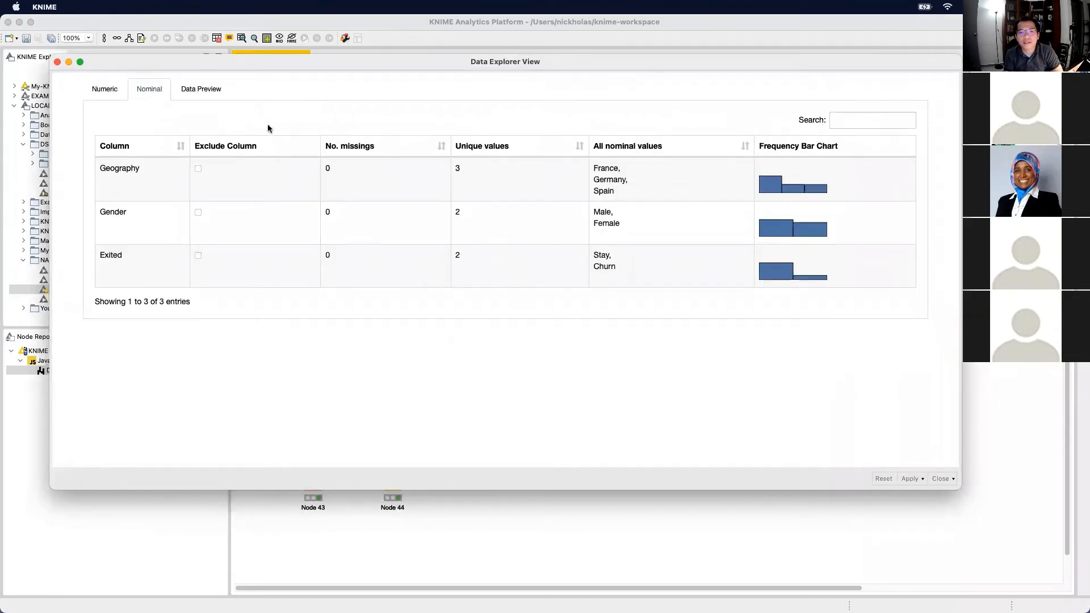
left_click(57, 61)
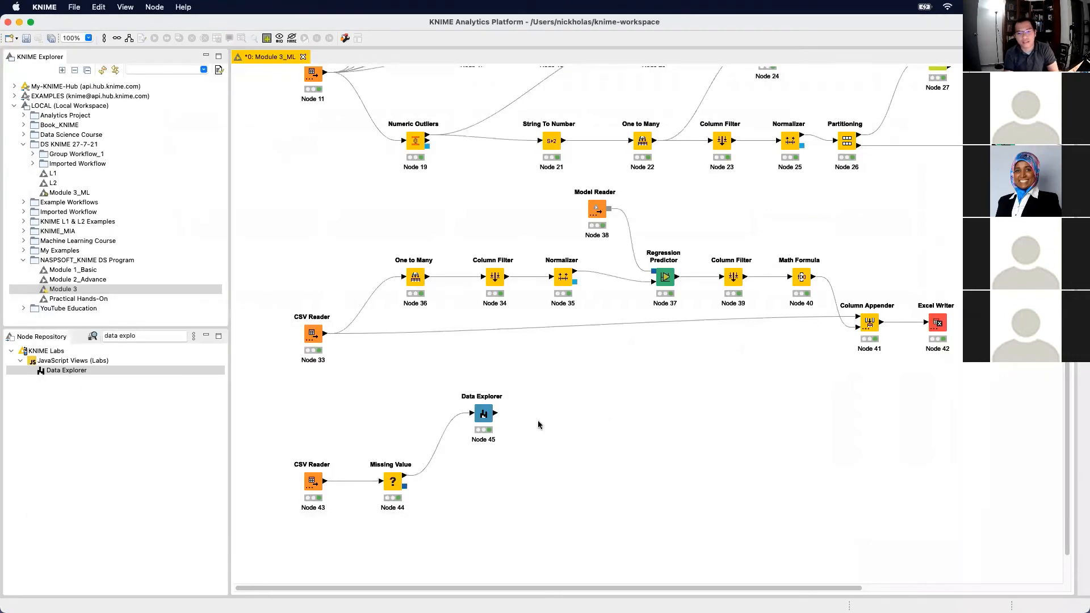
Move the Data Explorer node slightly higher on the canvas and clear the node repository search
left_click_drag(483, 413, 472, 390)
left_click(569, 419)
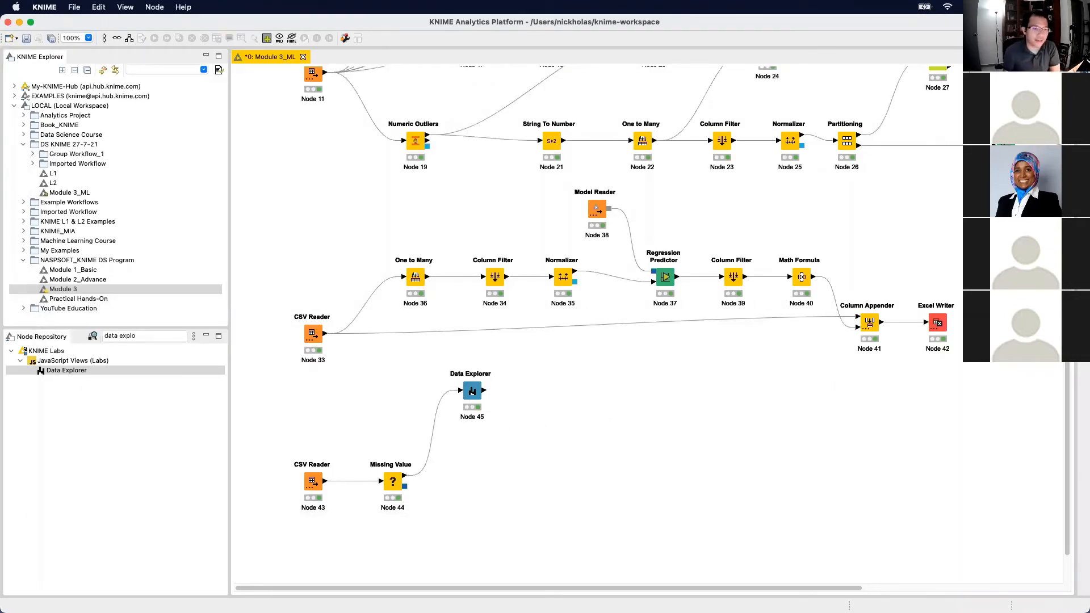
left_click(42, 335)
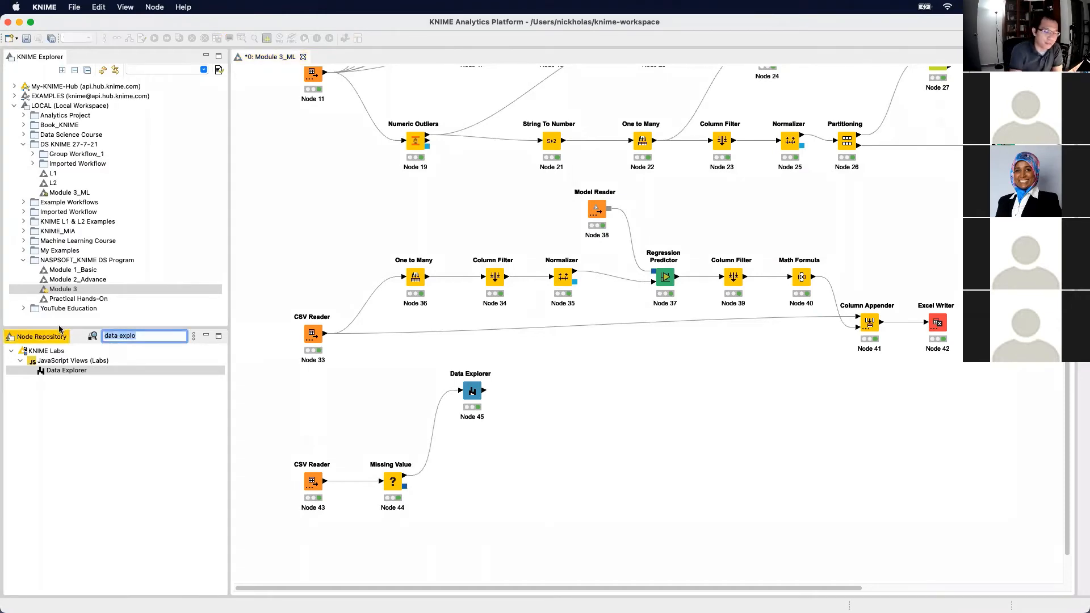
key("BackSpace")
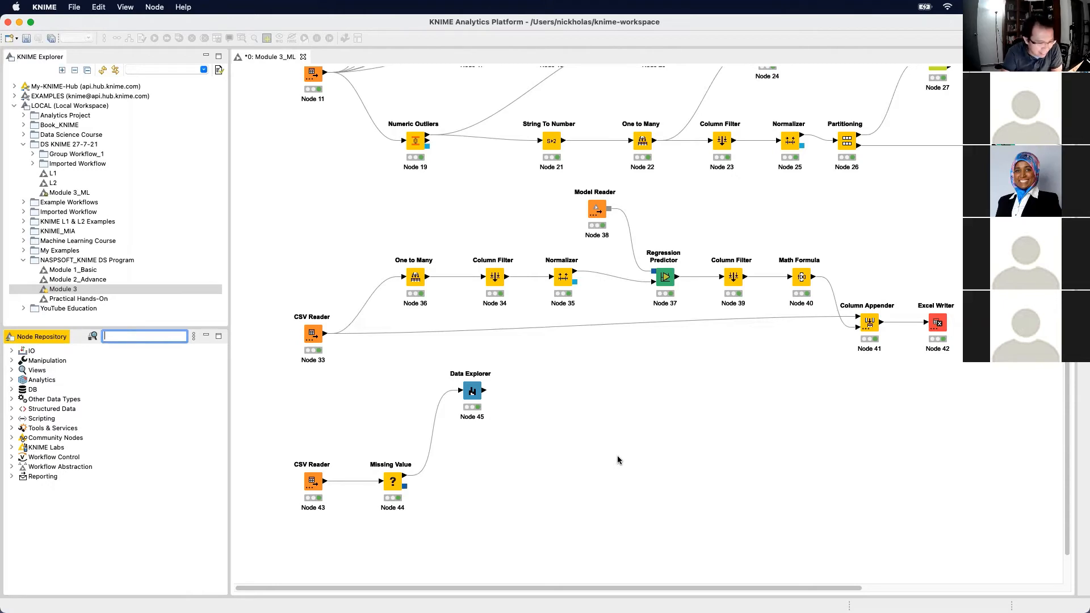
left_click(737, 355)
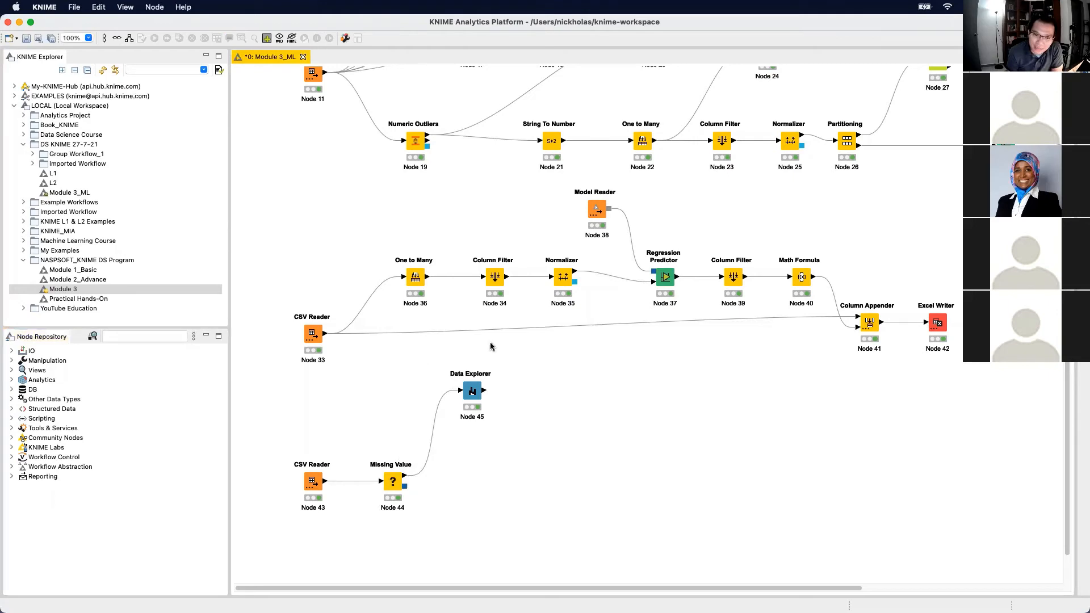
left_click(174, 338)
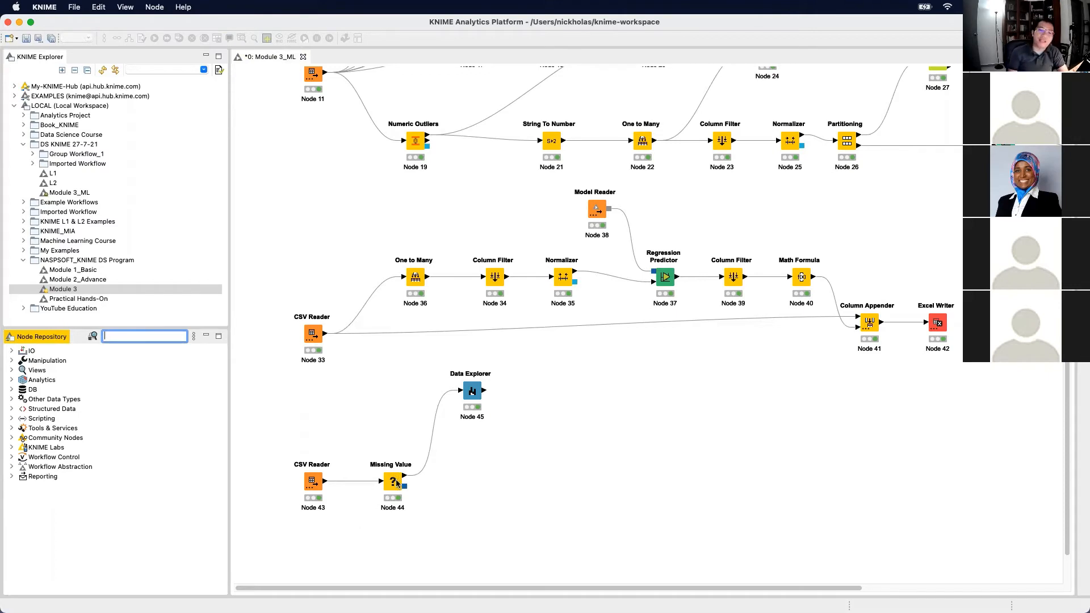
Review the Missing Value node's column settings for EstimatedSalary and Exited, and close them without changes
double_click(397, 483)
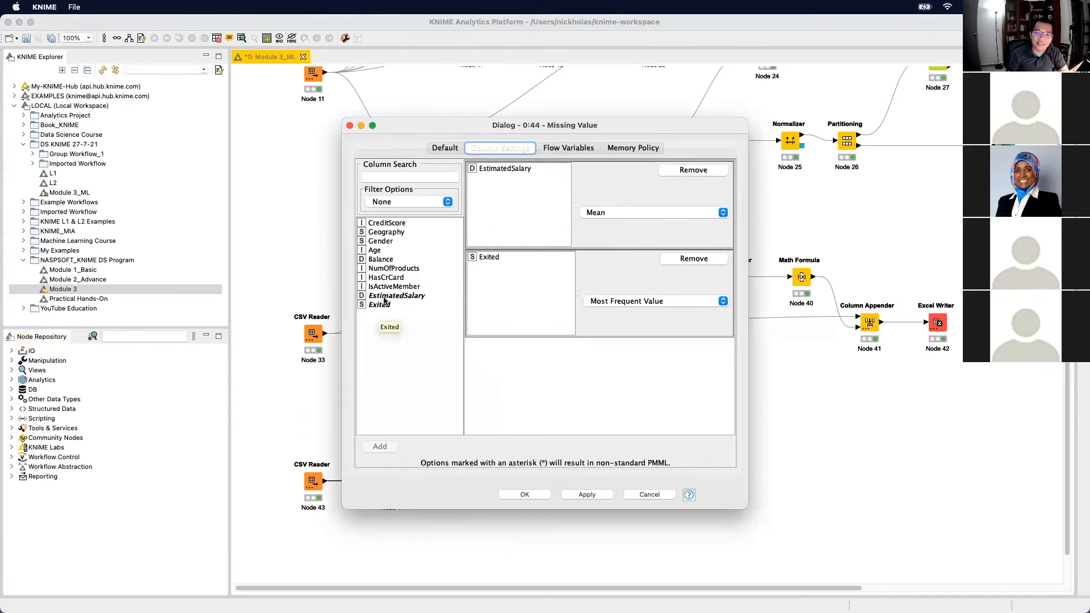
left_click(349, 126)
right_click(320, 487)
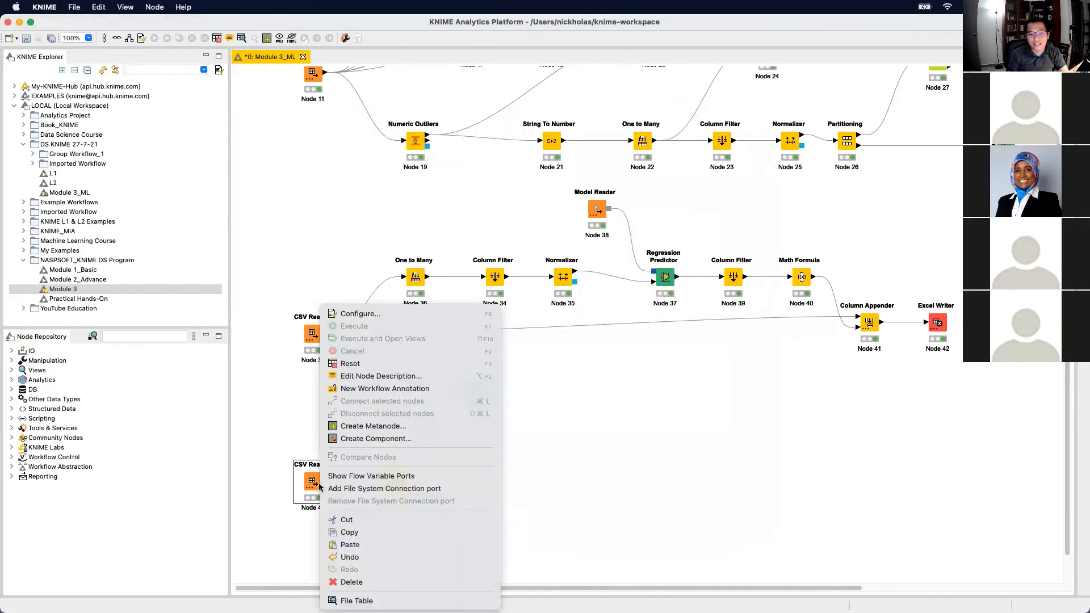
left_click(589, 487)
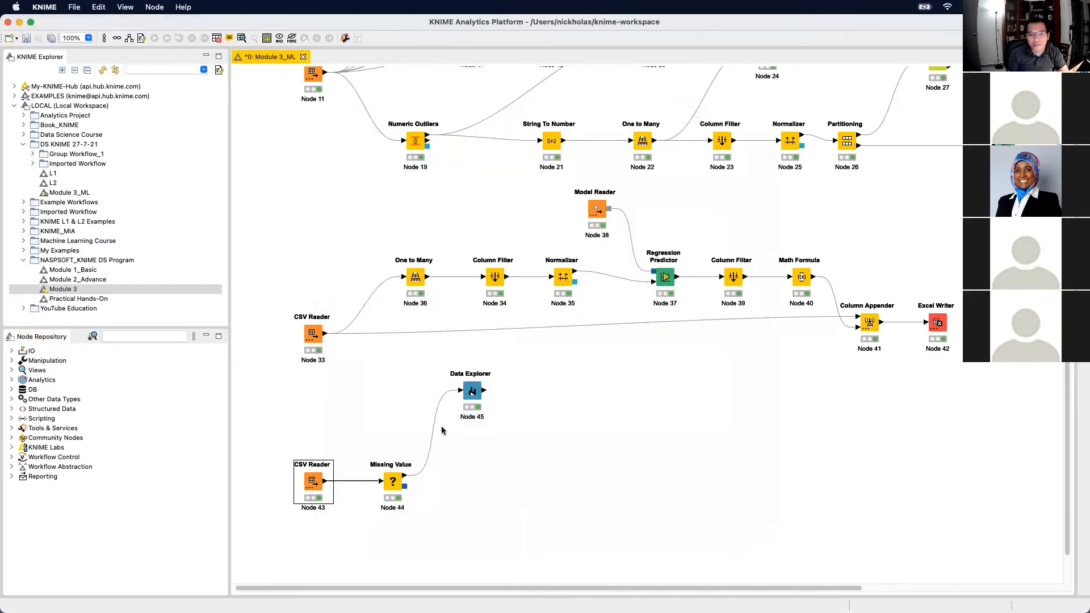
Reopen the Data Explorer's interactive view, expand EstimatedSalary's statistics and histogram, and widen the view
right_click(472, 390)
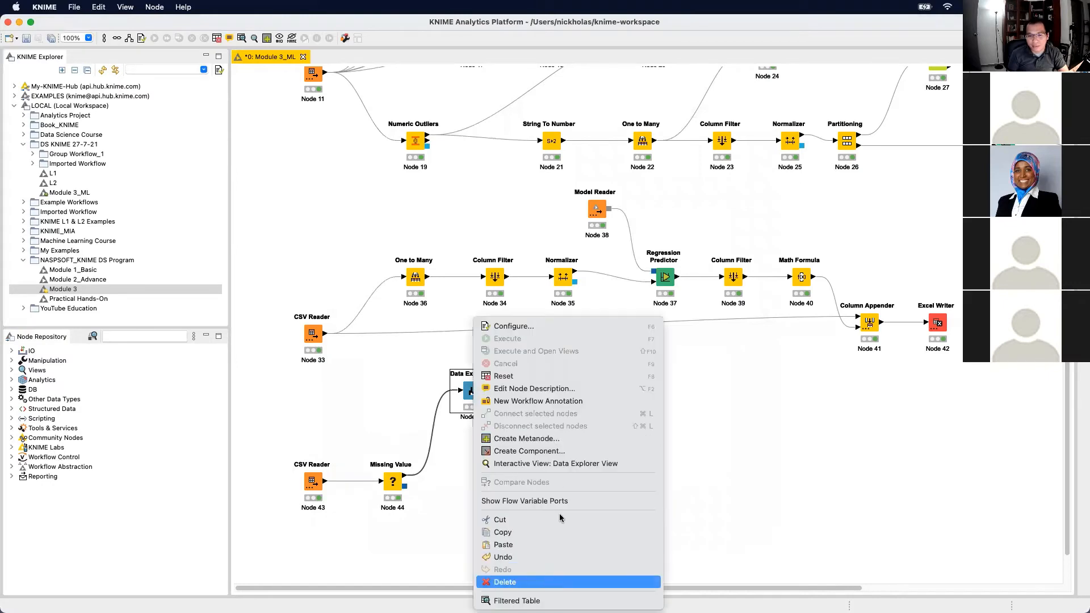
left_click(577, 468)
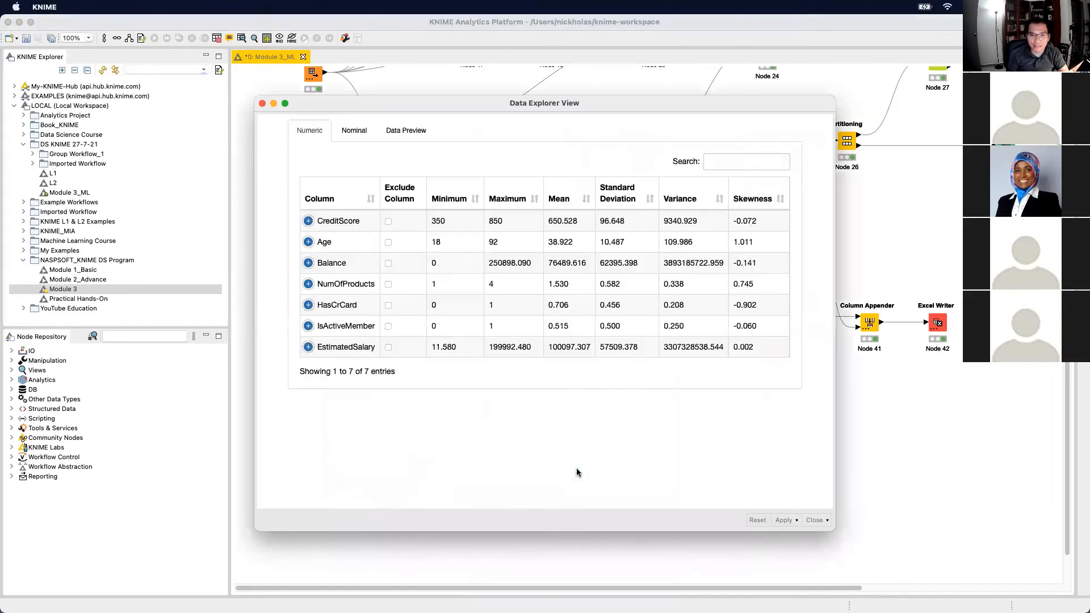
left_click(337, 348)
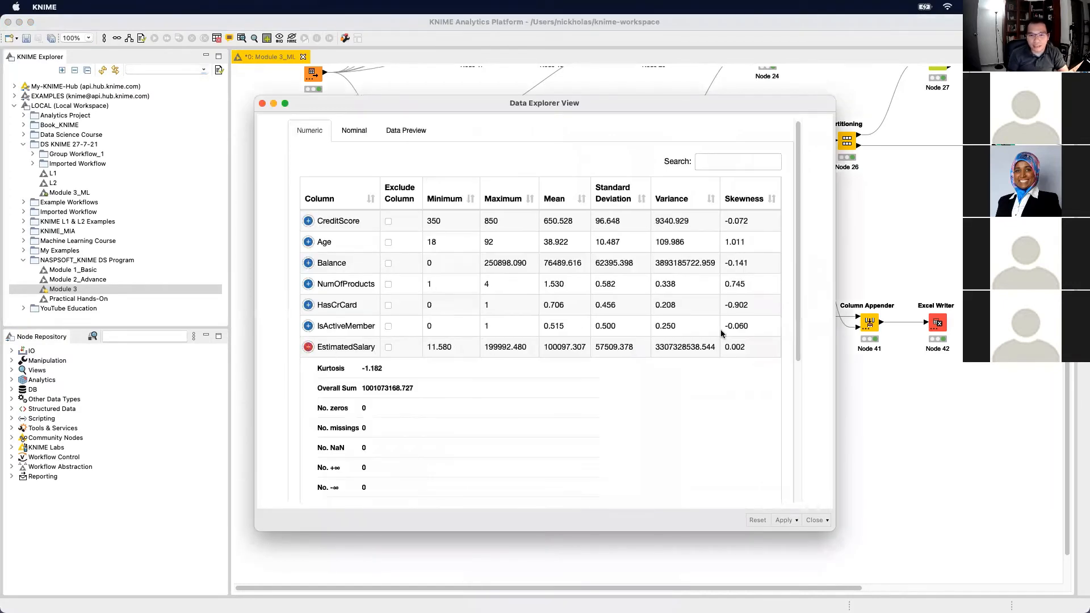
left_click_drag(834, 314, 1086, 316)
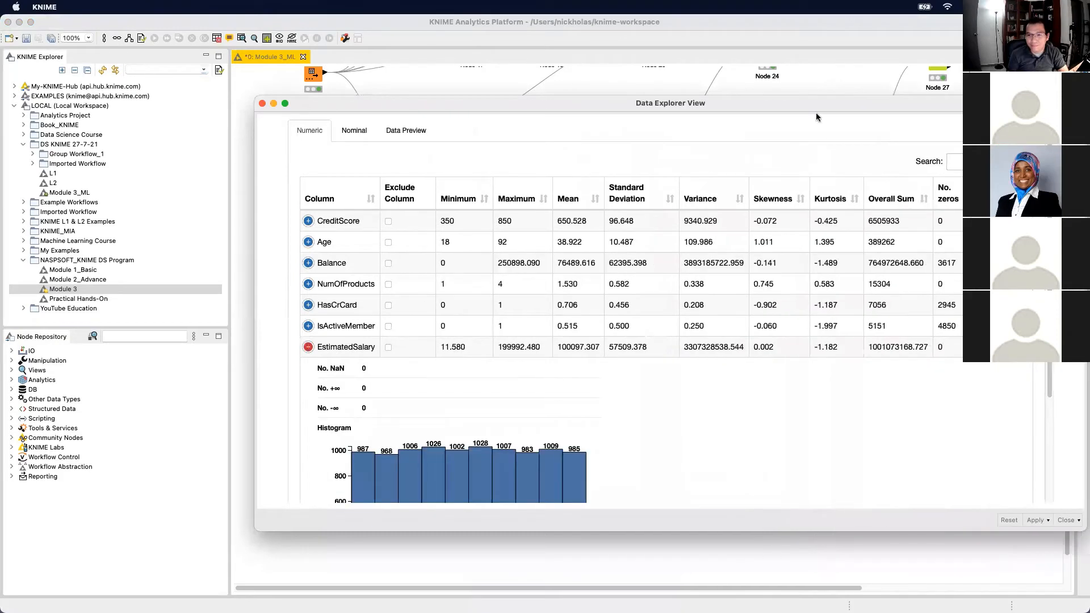
Reposition and enlarge the Data Explorer view, and examine the expanded EstimatedSalary histogram and its bins
left_click_drag(795, 104, 664, 49)
left_click_drag(553, 478, 547, 559)
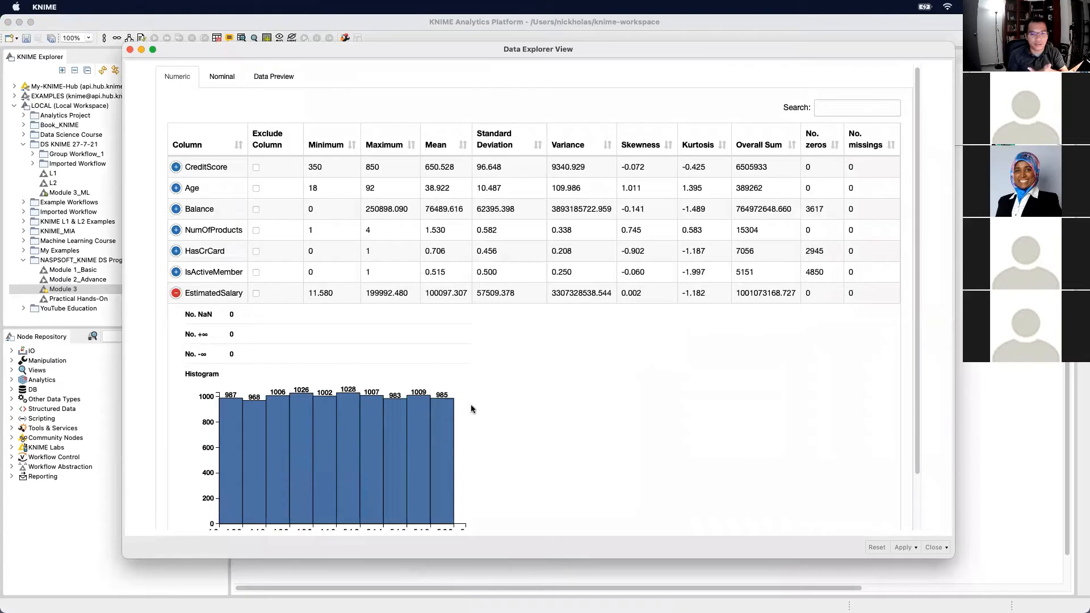
scroll(495, 422, "down", 1)
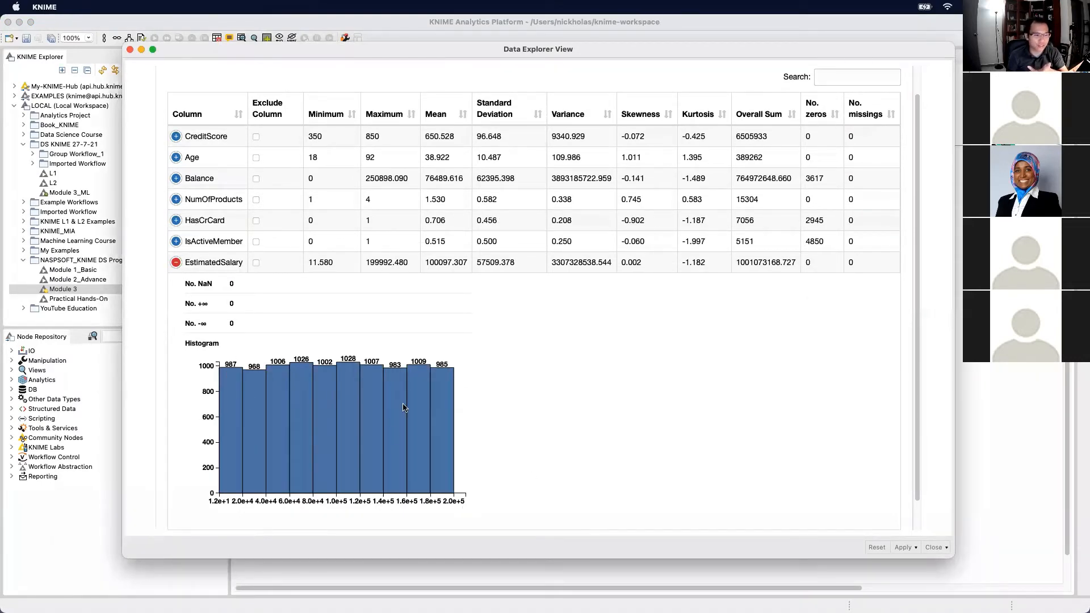
mouse_move(386, 441)
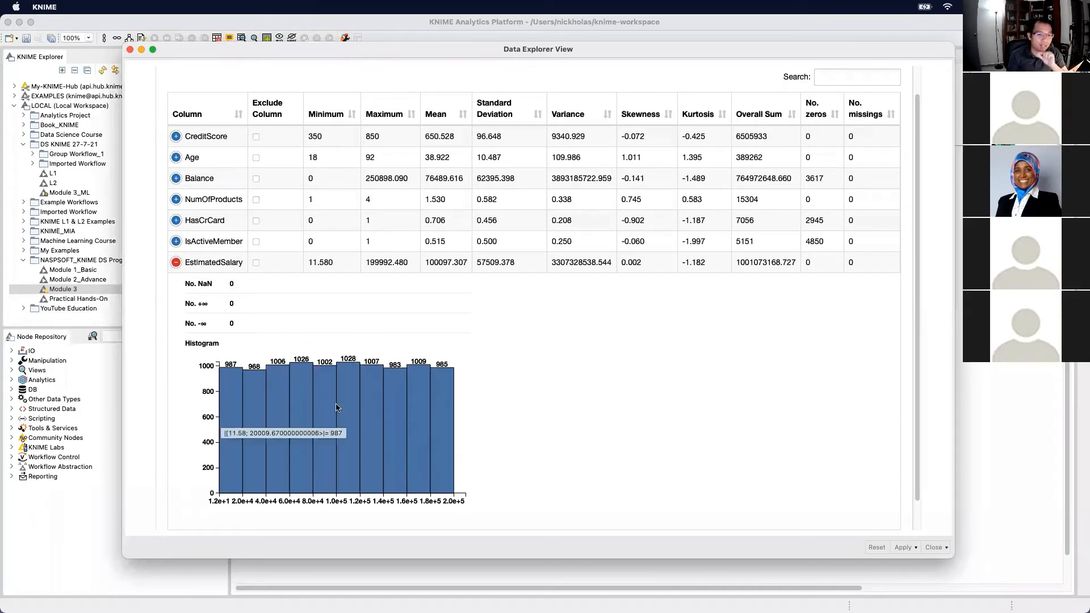
mouse_move(338, 409)
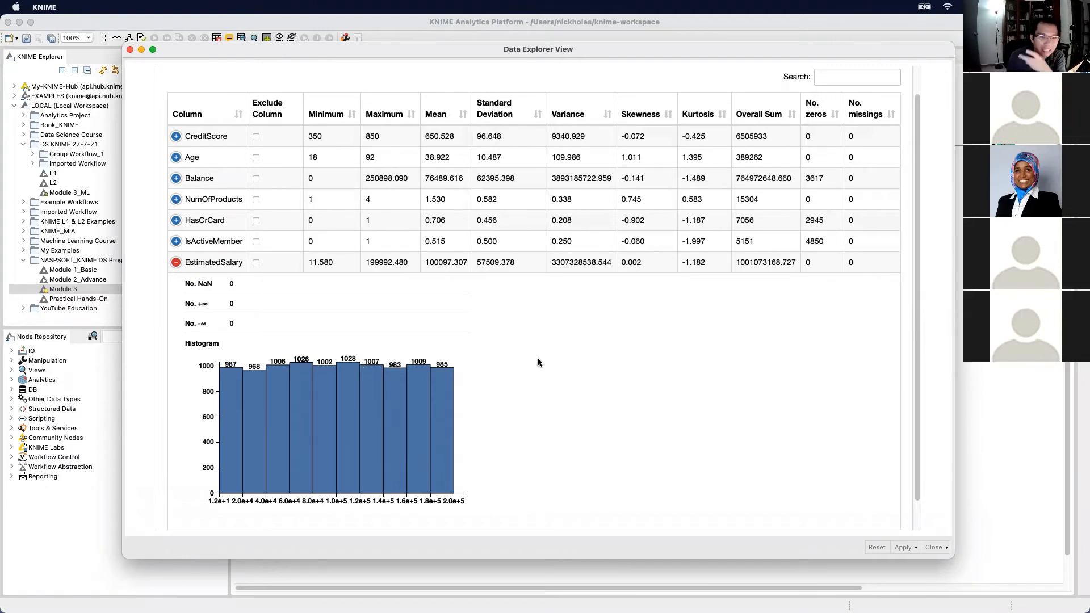
Close the leftover Math Formula output table and the other open Data Explorer view
left_click(959, 276)
key("ctrl+Up")
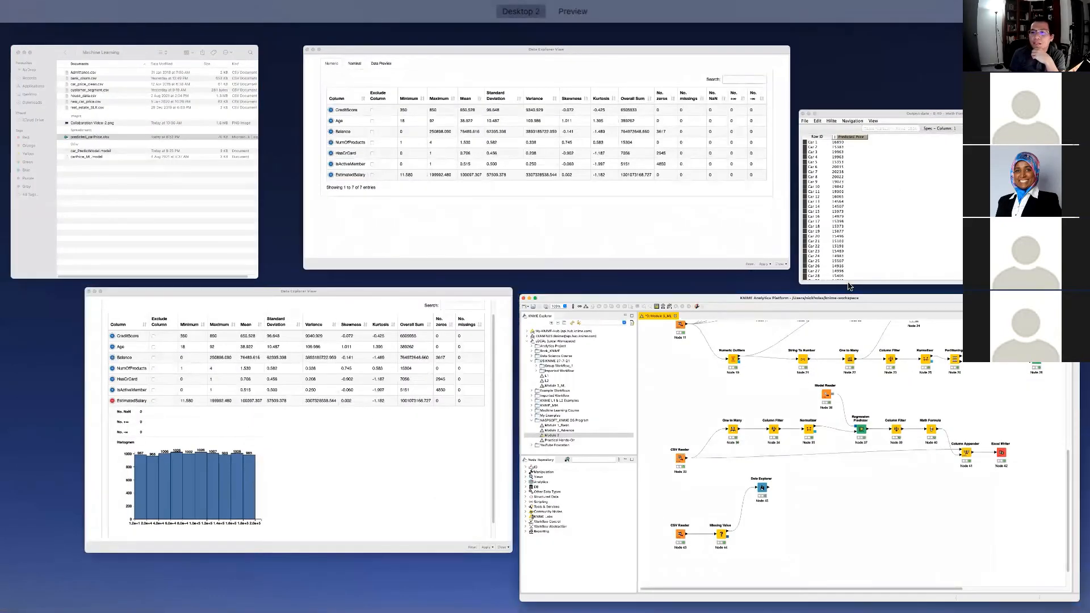
left_click(847, 246)
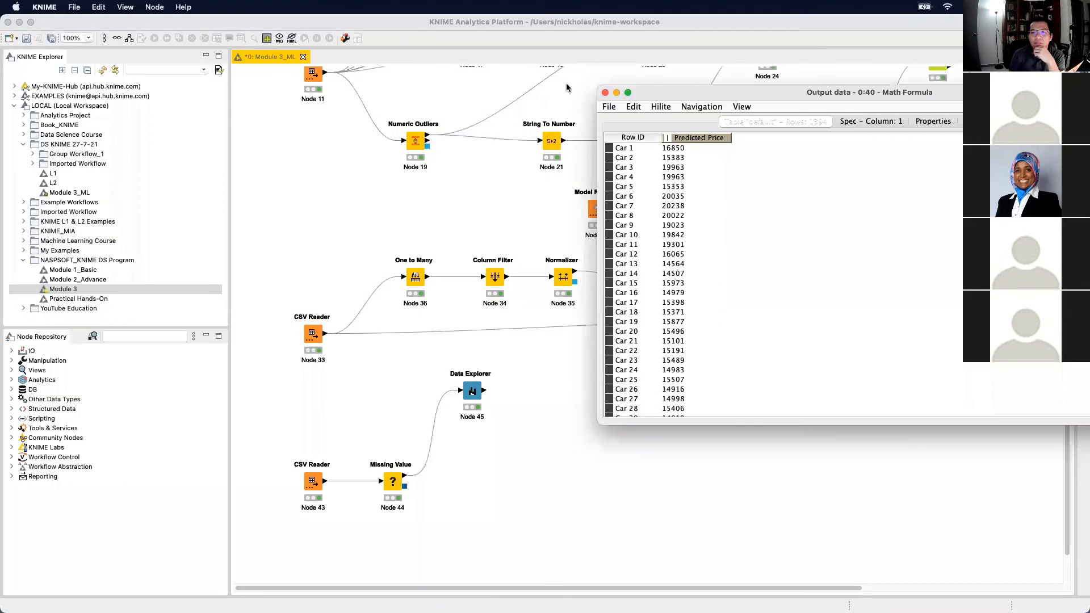
left_click(605, 97)
key("ctrl+Up")
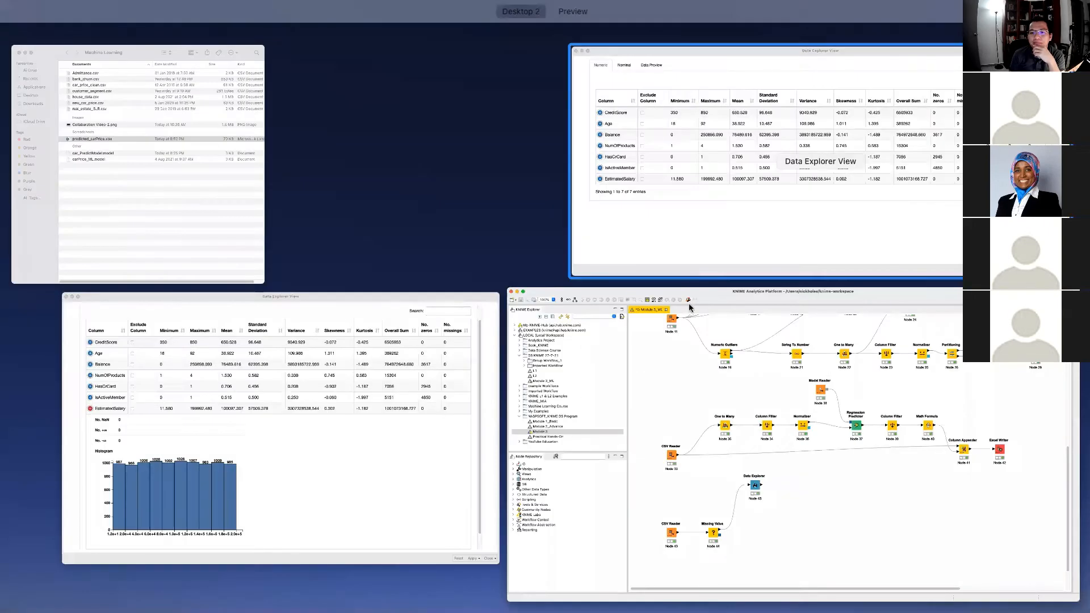
left_click(696, 202)
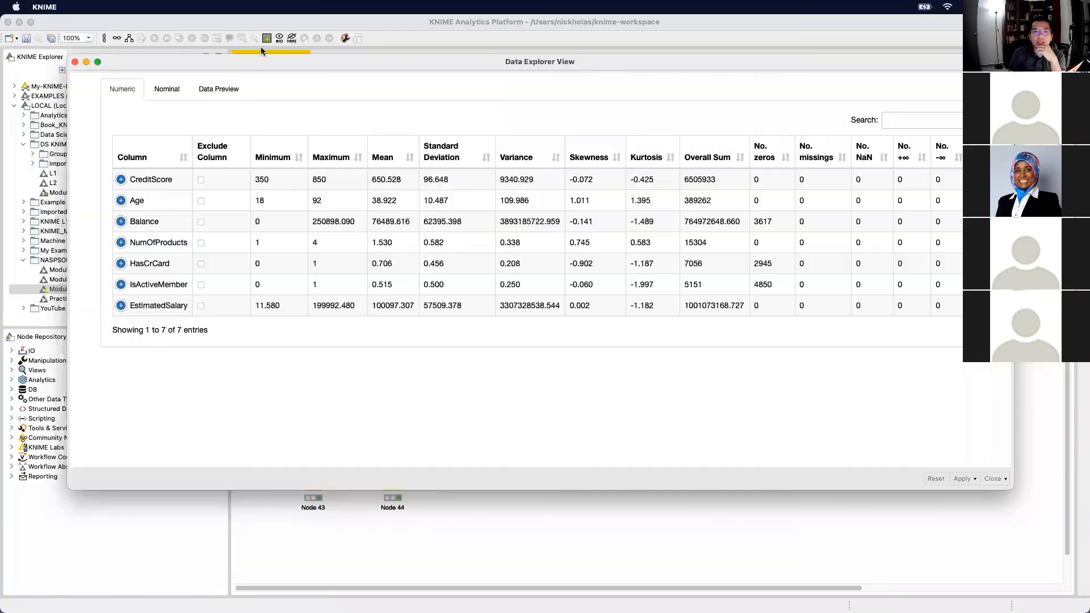
left_click(75, 62)
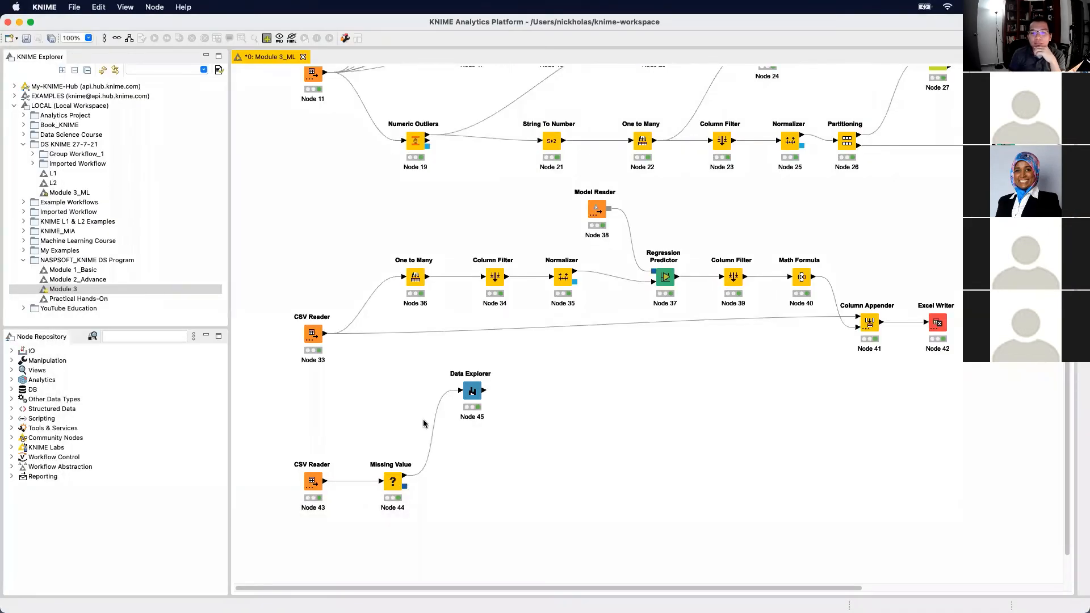
Open the Missing Value node's configuration and review the imputation options for EstimatedSalary, keeping Mean
left_click(392, 481)
double_click(392, 481)
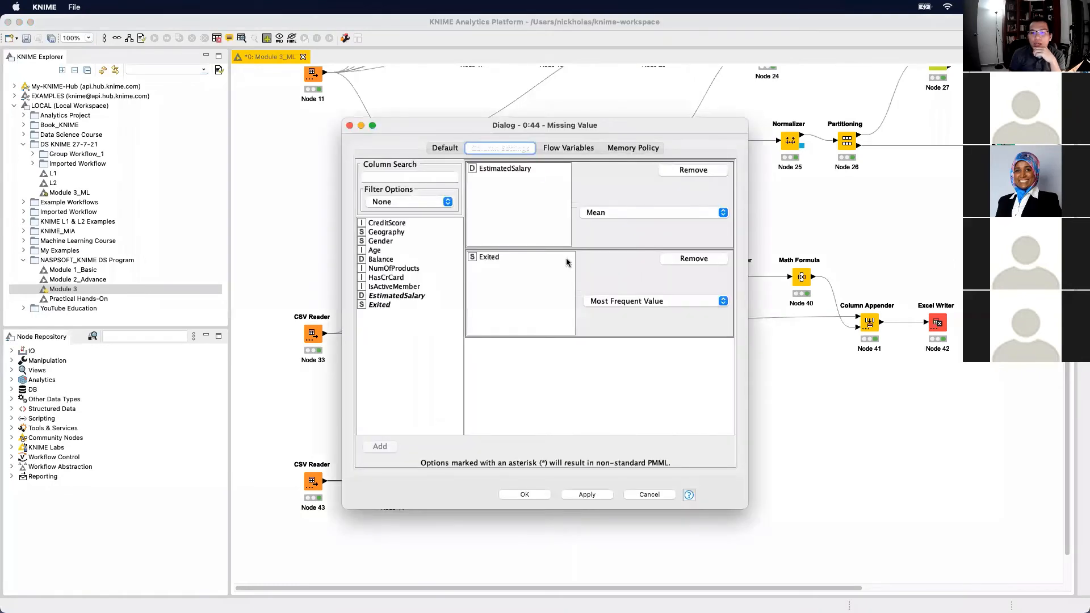
left_click(628, 216)
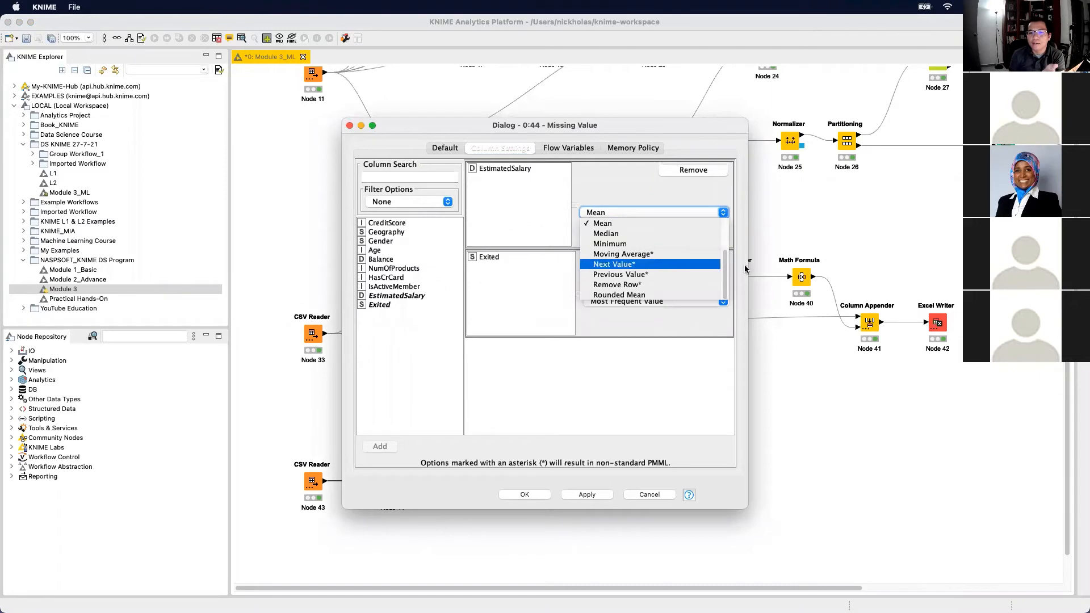
left_click_drag(724, 276, 725, 230)
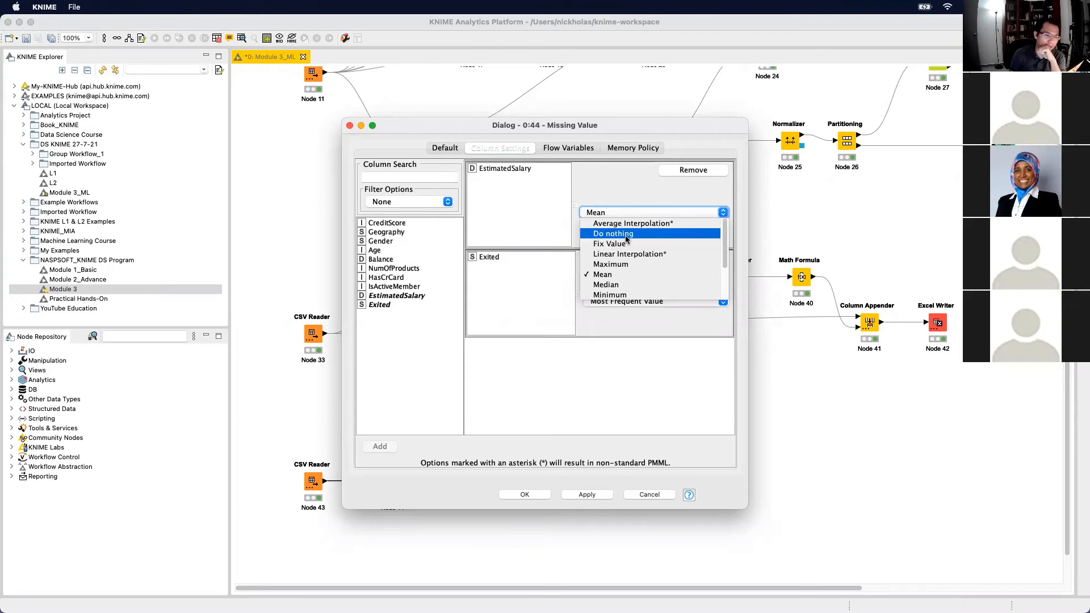
left_click(622, 274)
left_click(658, 212)
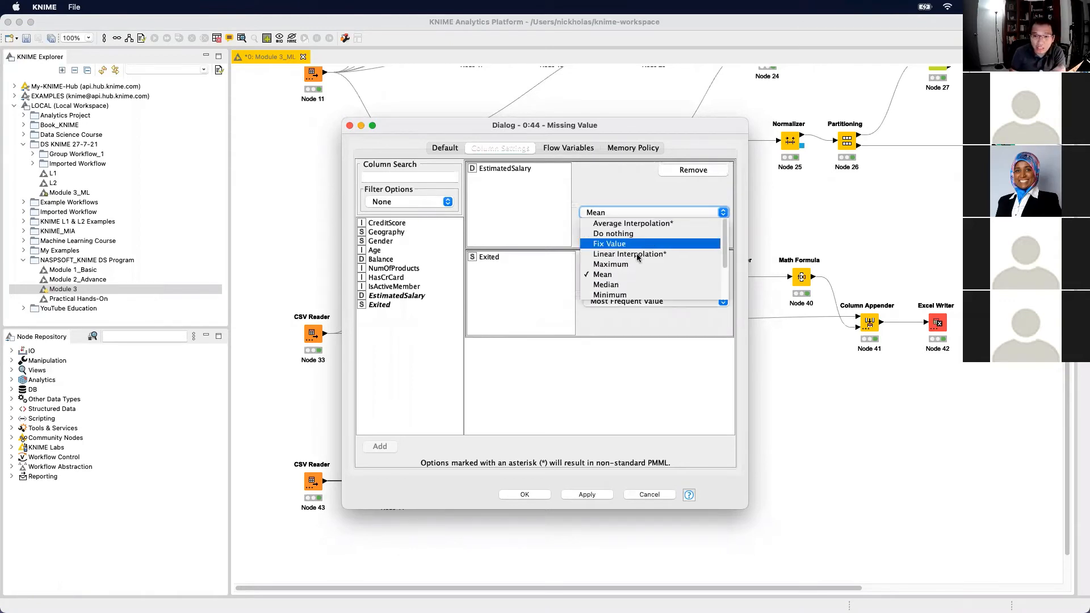
scroll(624, 294, "down", 3)
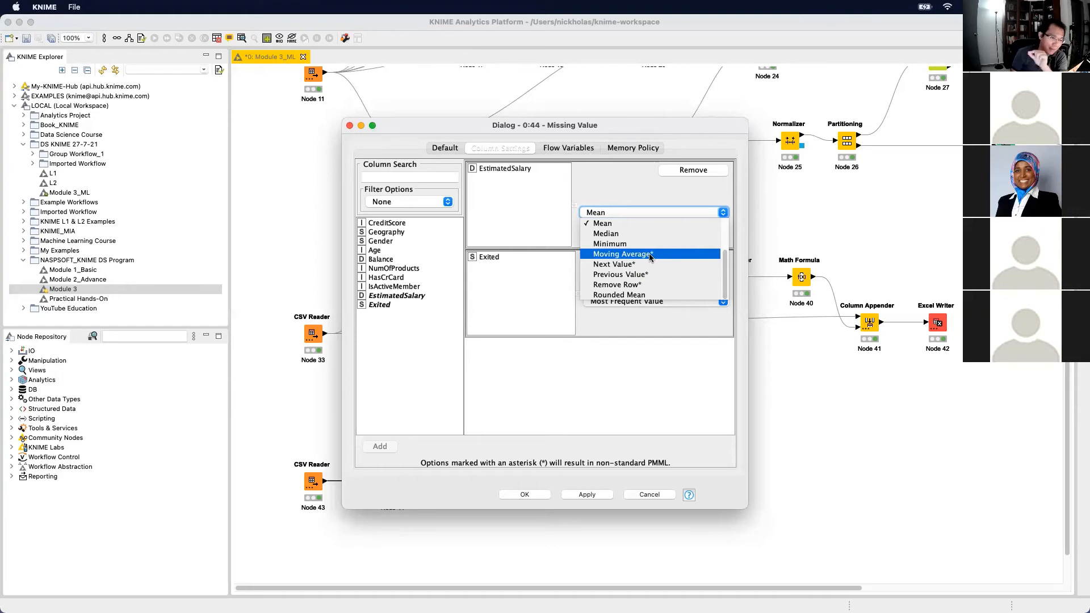
left_click(625, 194)
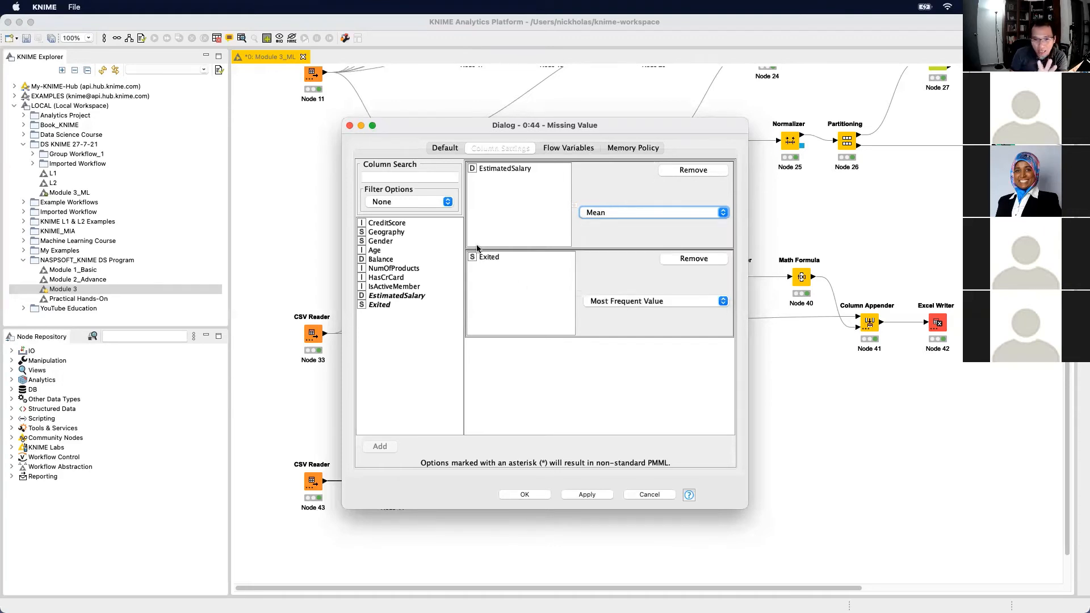
Review the imputation options for Exited, keep Most Frequent Value, and close the Missing Value configuration
left_click(660, 301)
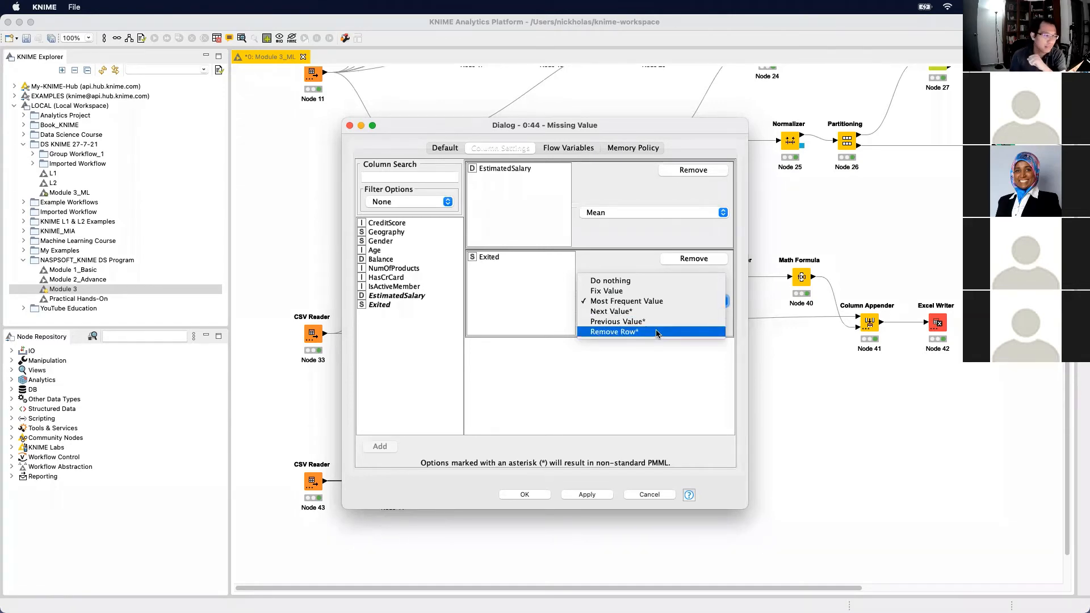
left_click(619, 301)
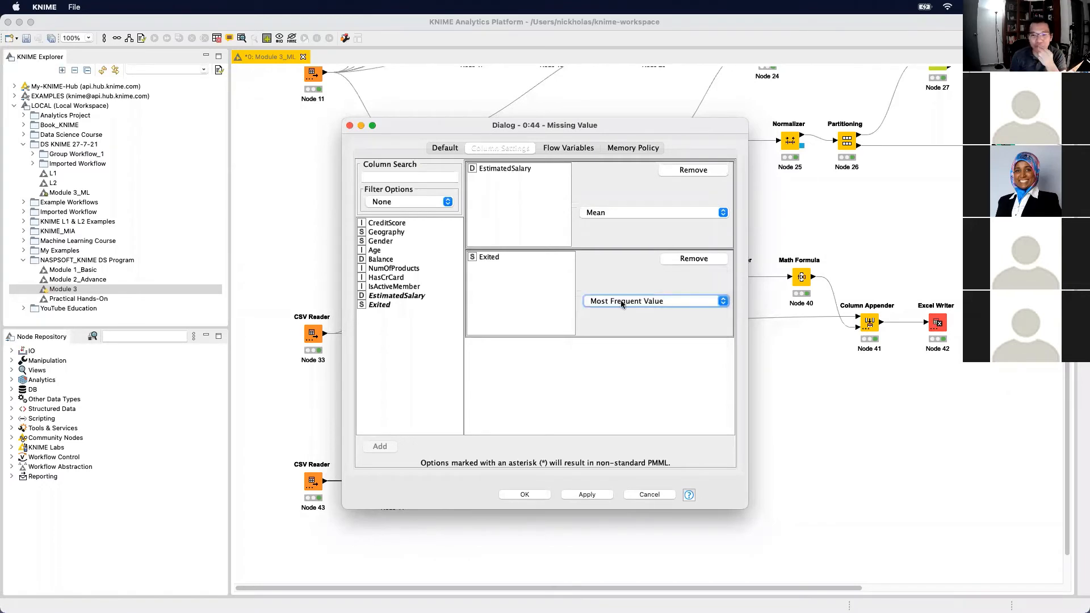
left_click(524, 494)
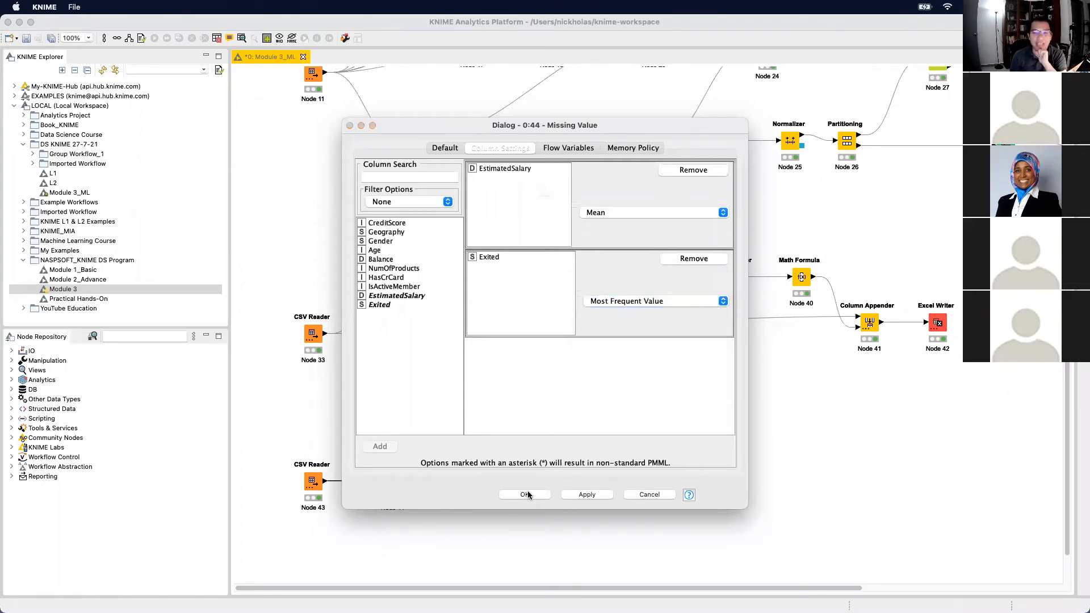
left_click(567, 232)
left_click(521, 501)
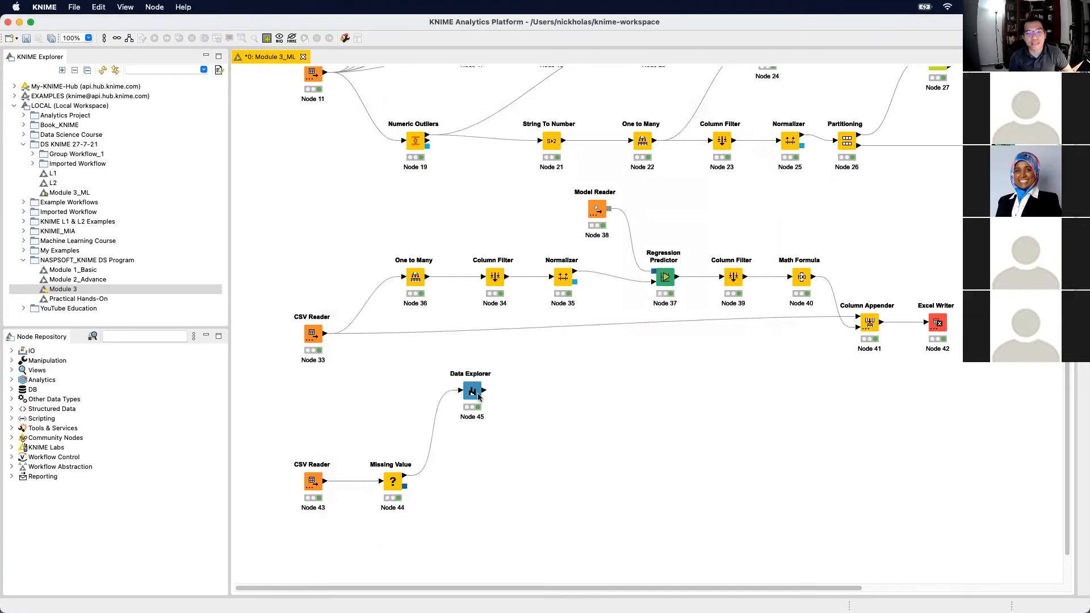
right_click(479, 391)
left_click(912, 424)
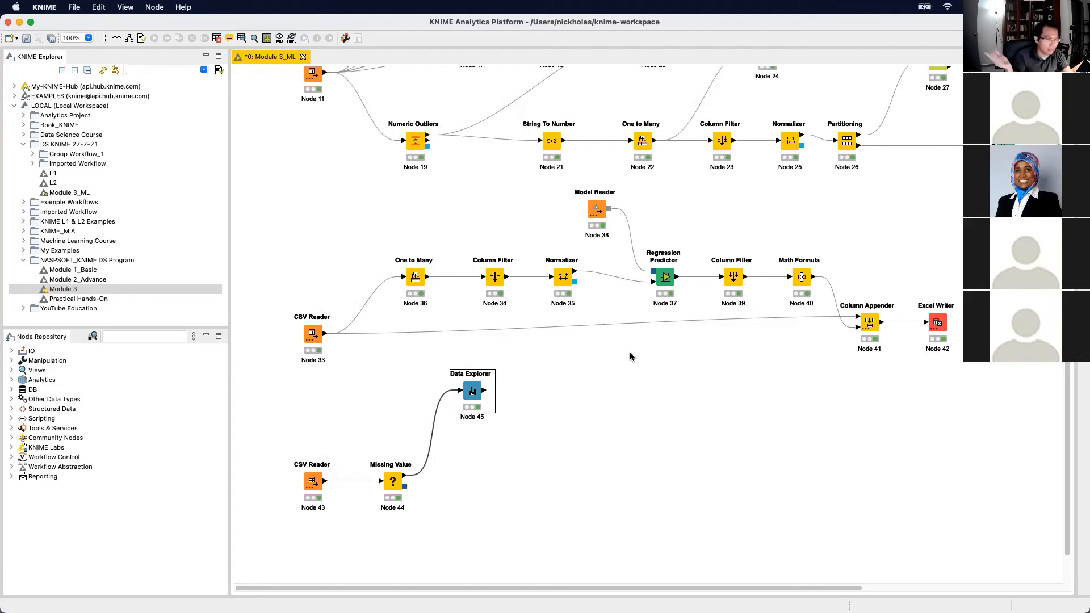
left_click(647, 419)
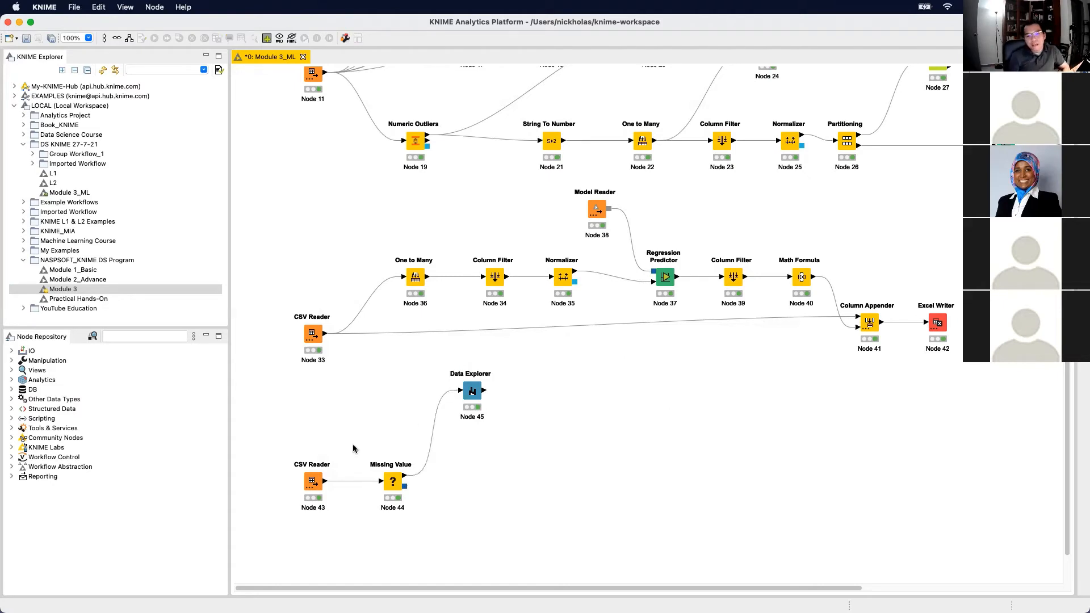
left_click(148, 335)
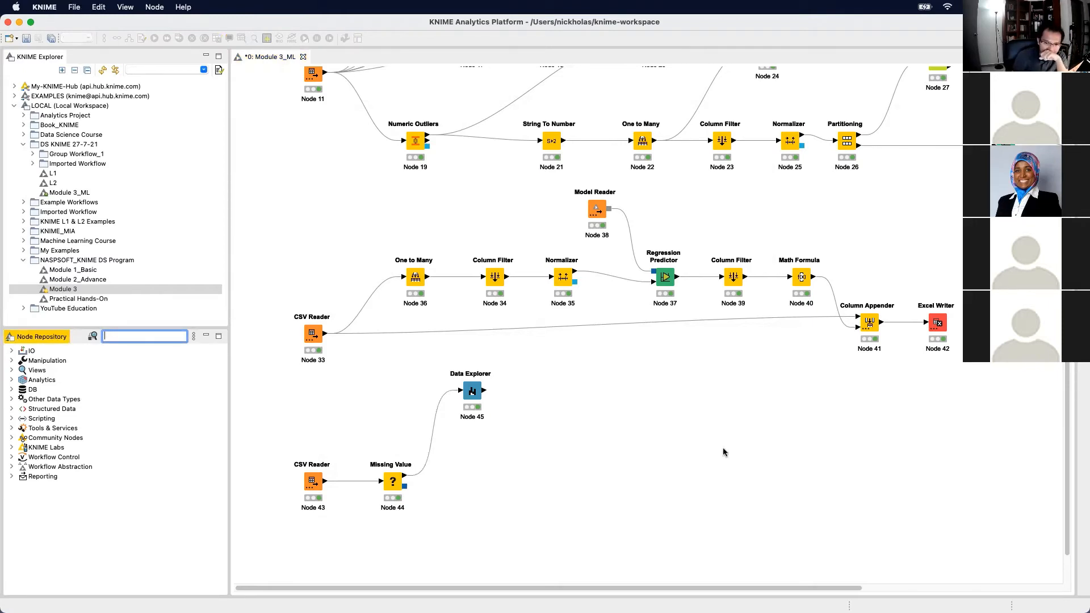
left_click(644, 422)
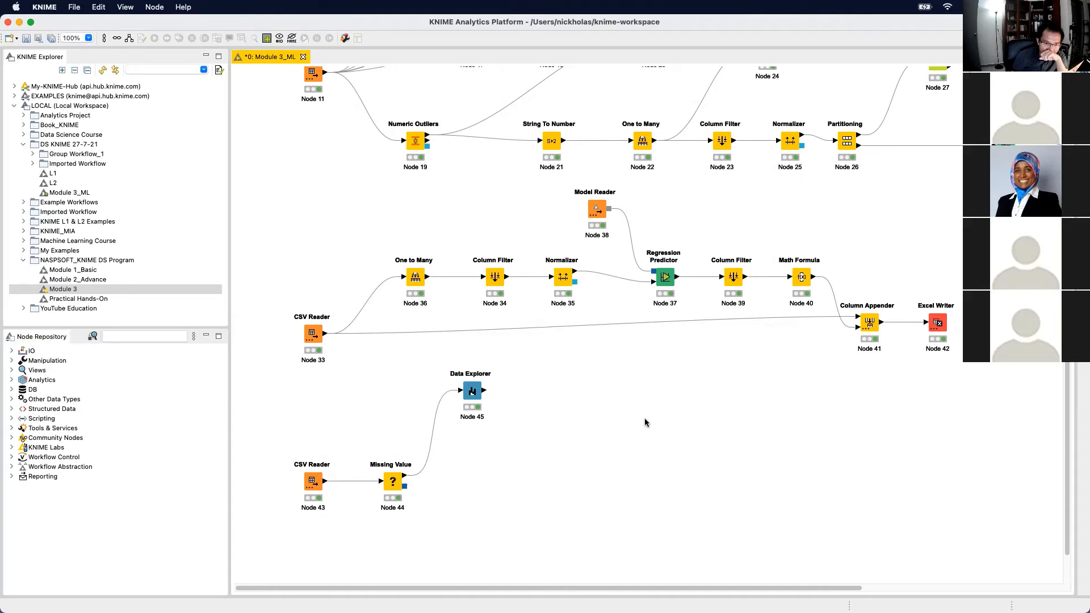
Include the CustID column in the bank_churn.csv reader's transformation settings and apply the change
left_click(316, 484)
double_click(317, 483)
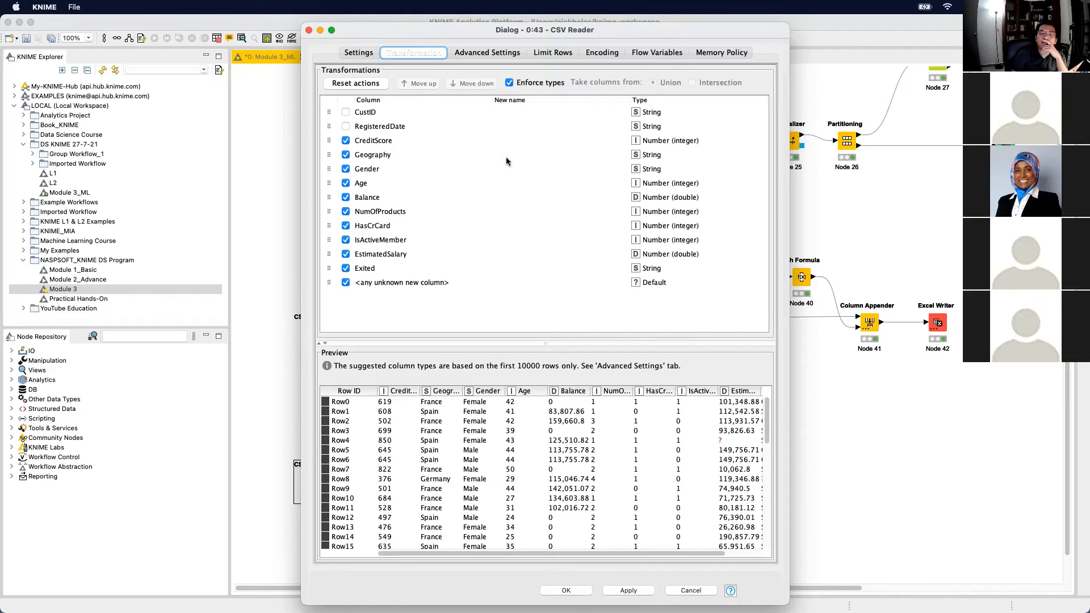
left_click(346, 114)
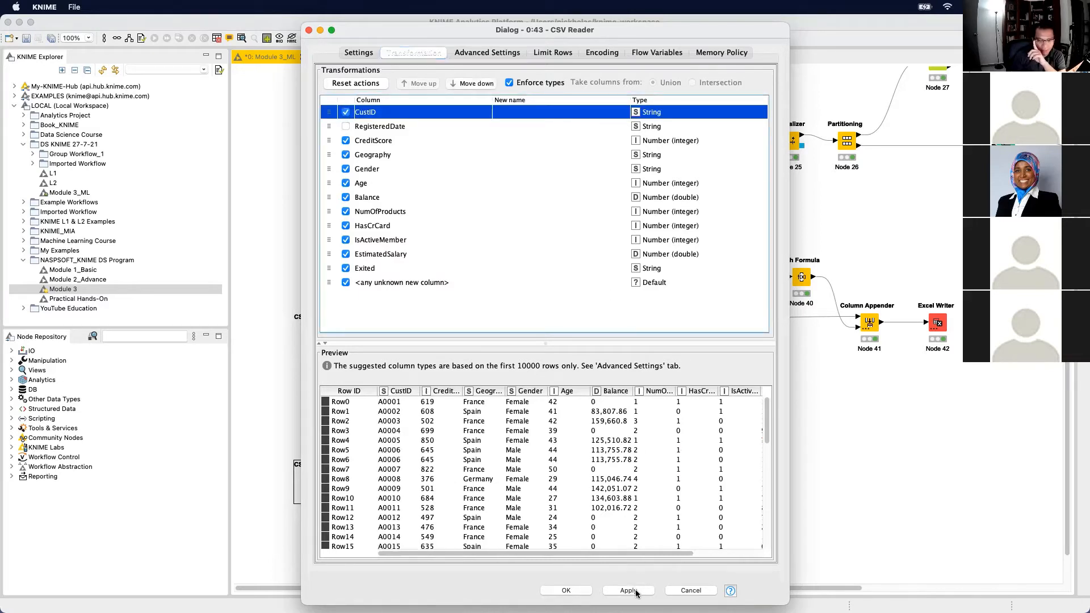
left_click(629, 590)
left_click(566, 591)
Execute the Missing Value node together with its upstream CSV Reader, and clear the node selection
scroll(539, 412, "down", 3)
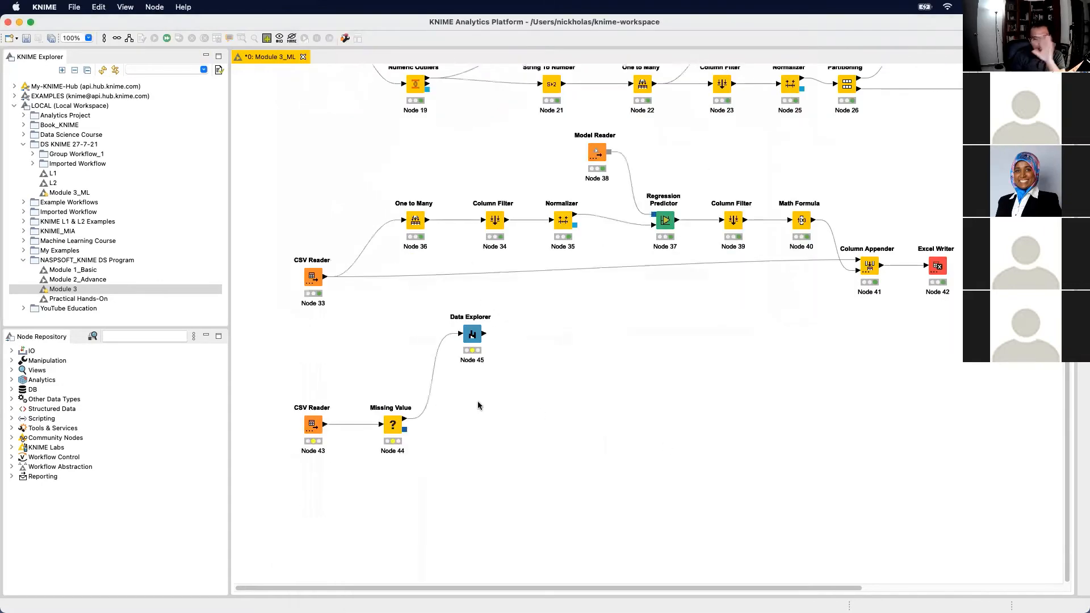
right_click(394, 430)
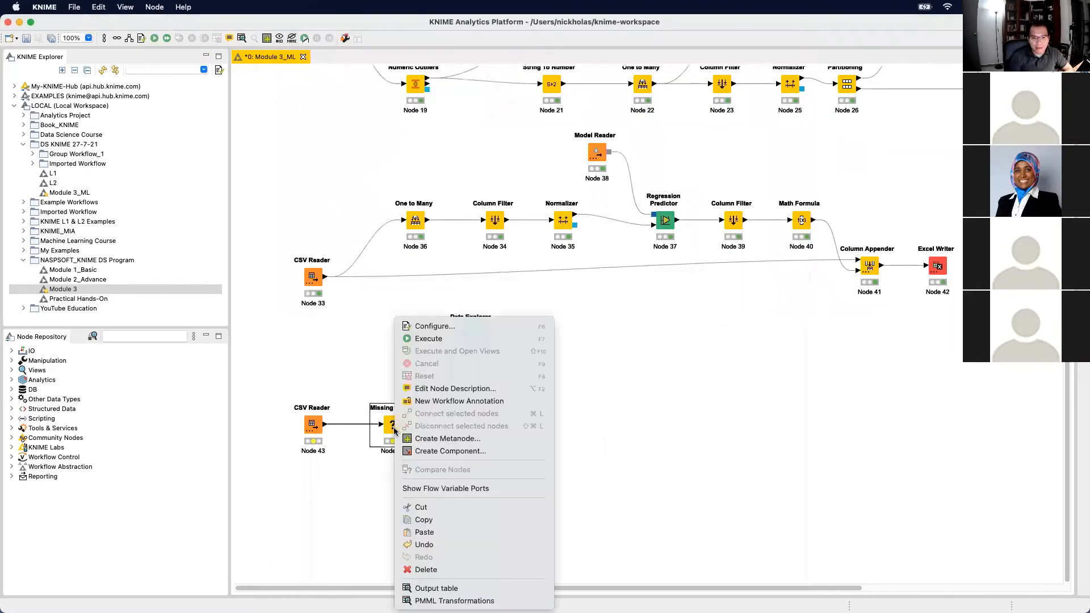
left_click(429, 338)
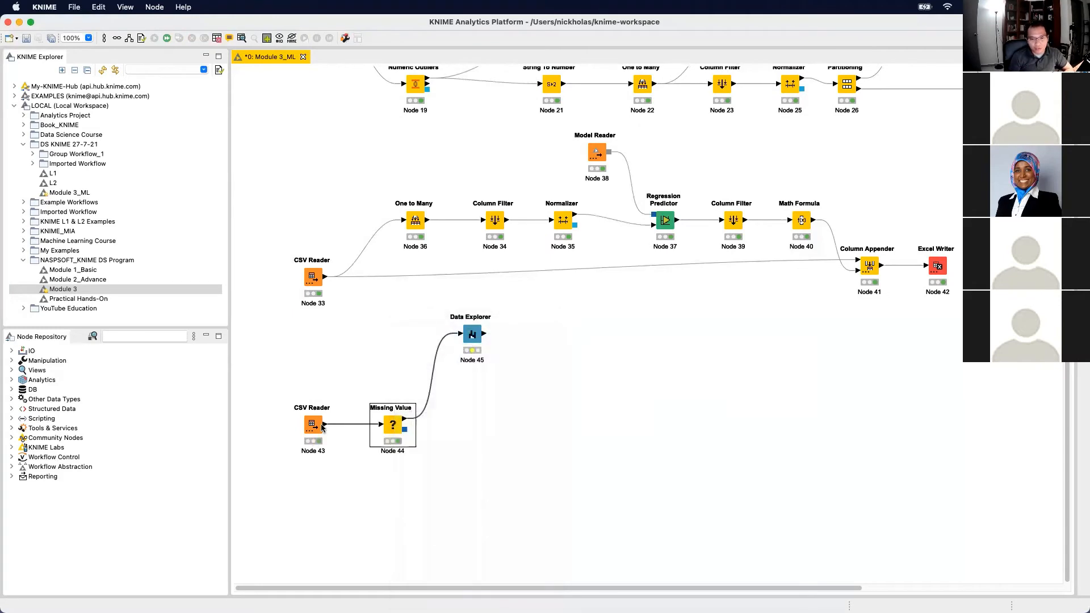
left_click(488, 435)
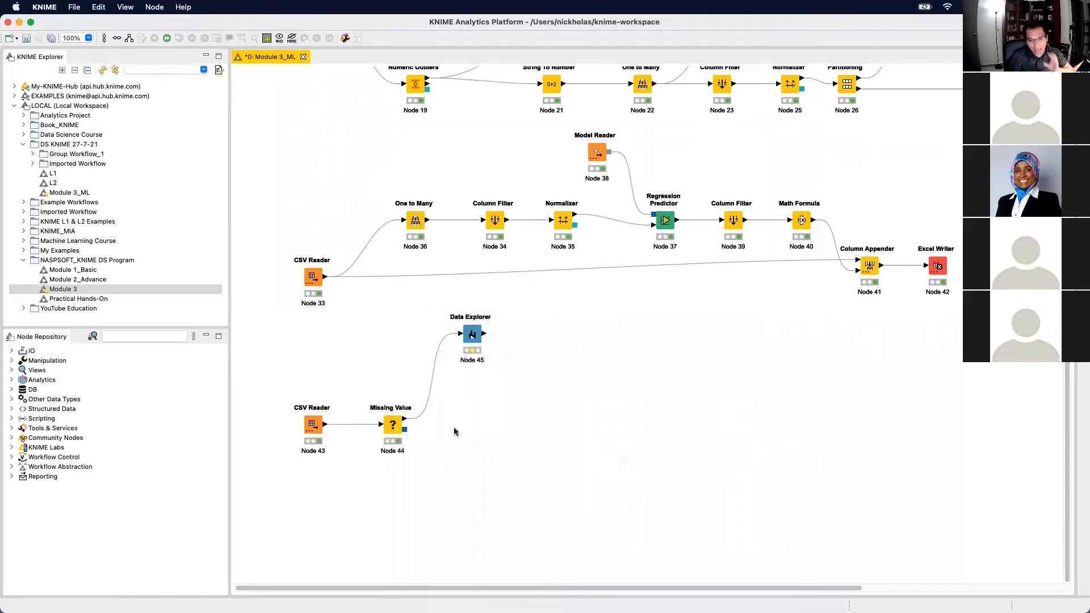
Review the input settings and data preview of the bank_churn.csv reader, and close them without changes
left_click(311, 432)
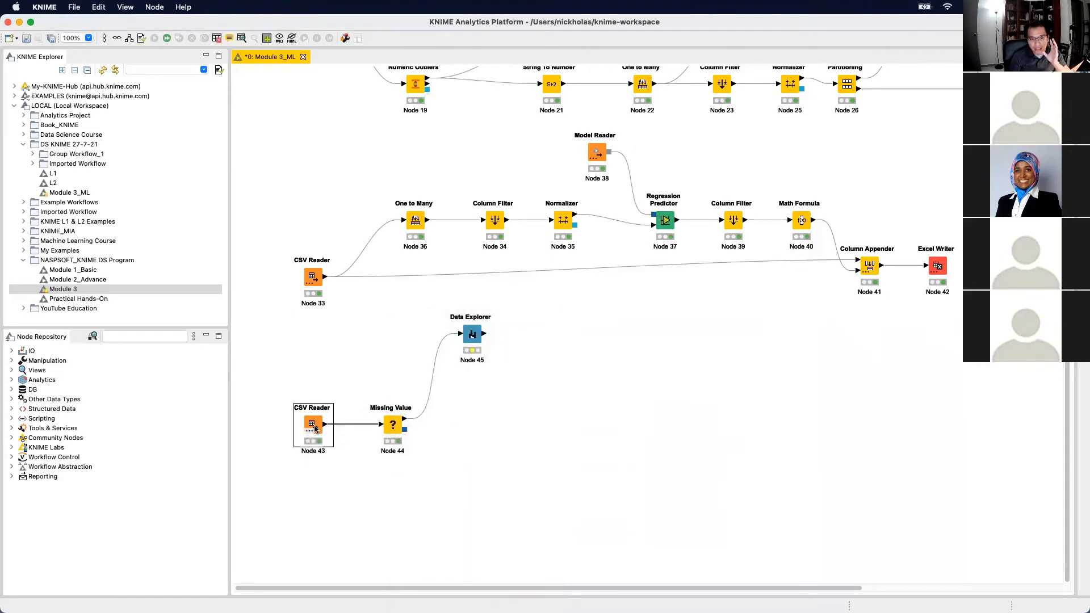
double_click(316, 427)
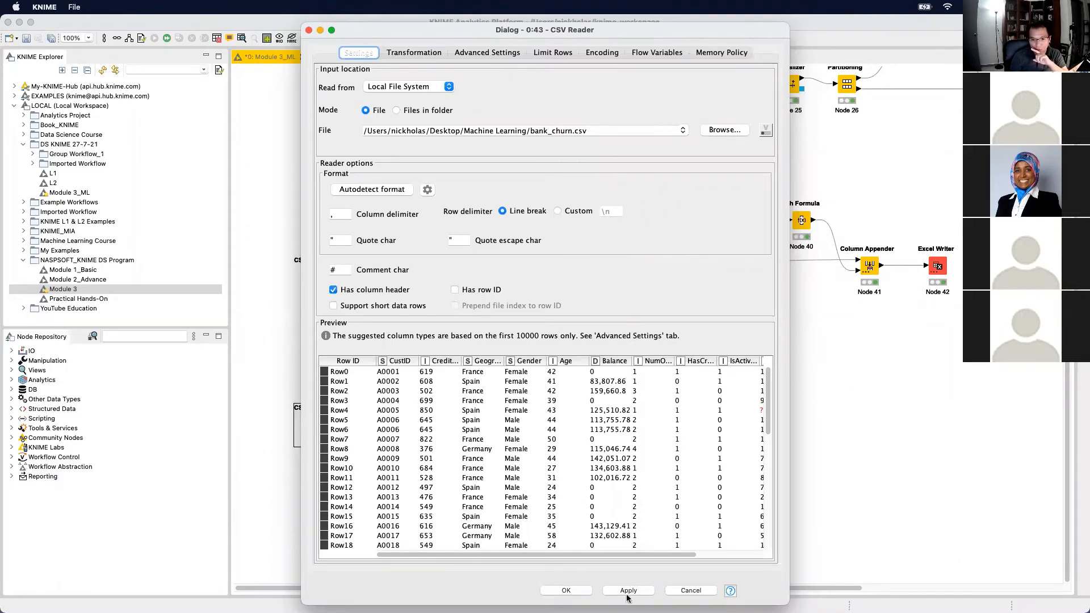
left_click(566, 590)
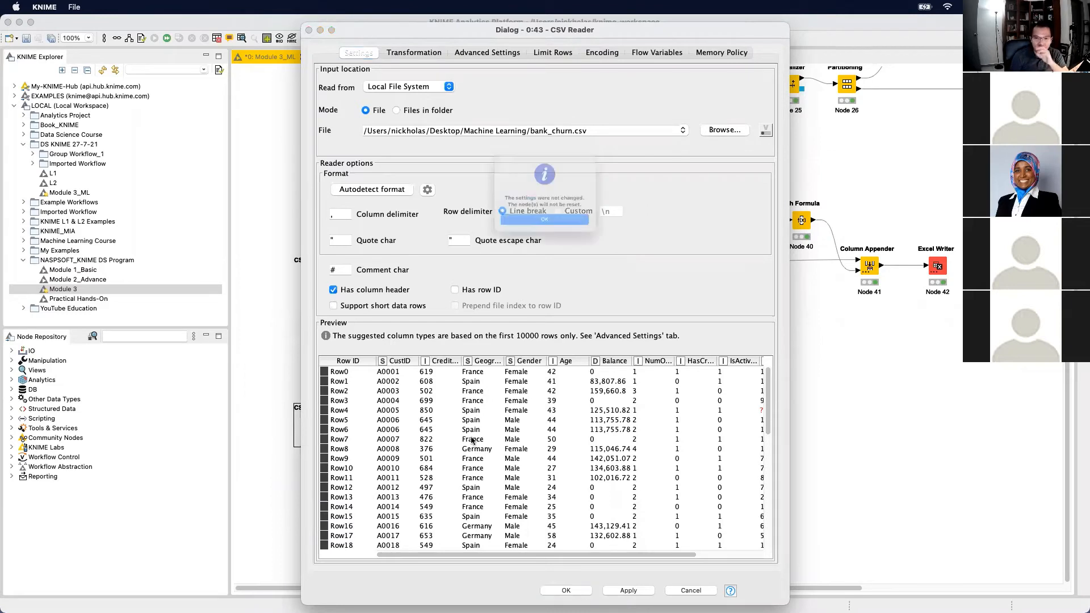
left_click(564, 234)
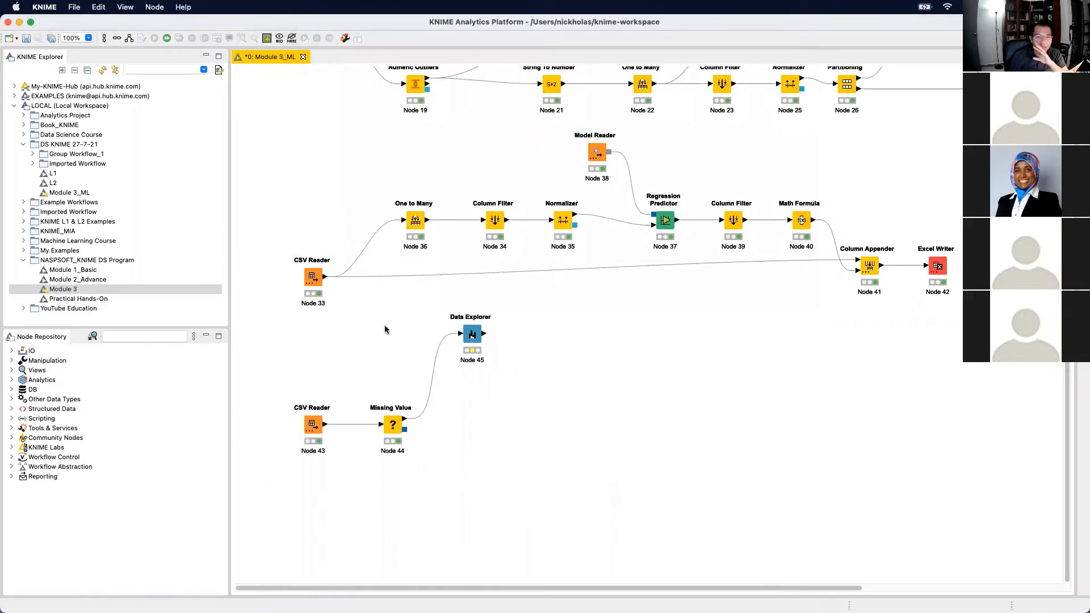
Add a Duplicate Row Filter node beside the Missing Value node and feed it the Missing Value node's output table
left_click(161, 337)
type("d")
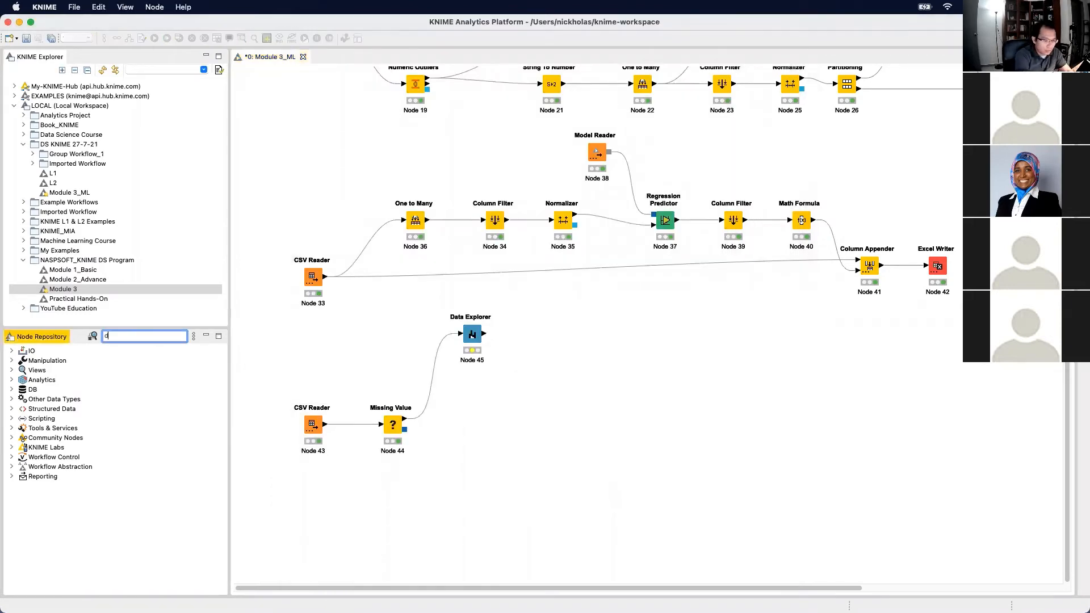
type("uplicate")
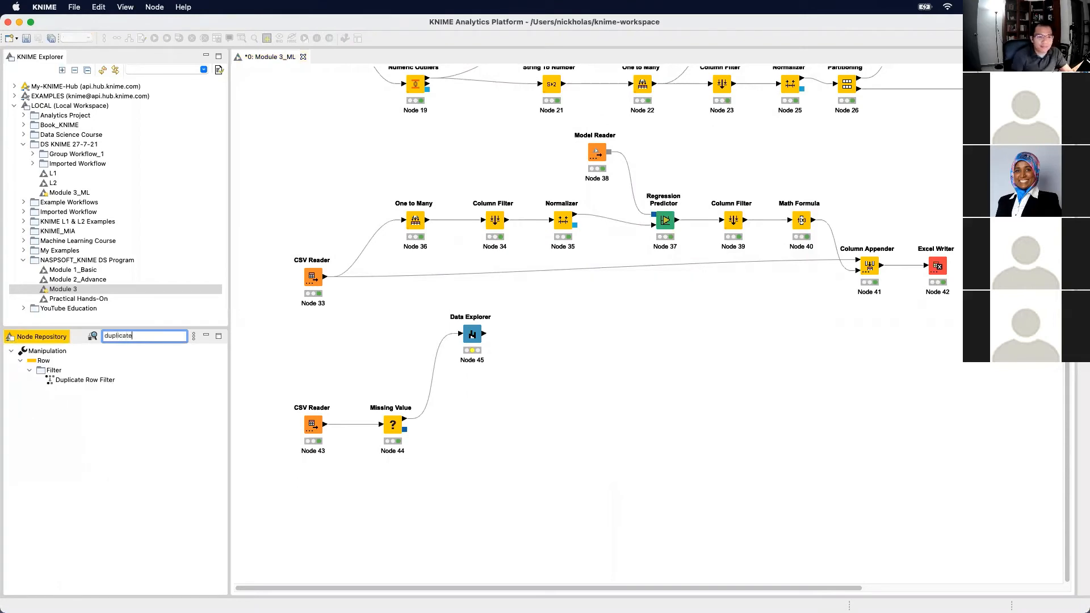
left_click_drag(88, 379, 490, 422)
left_click(624, 422)
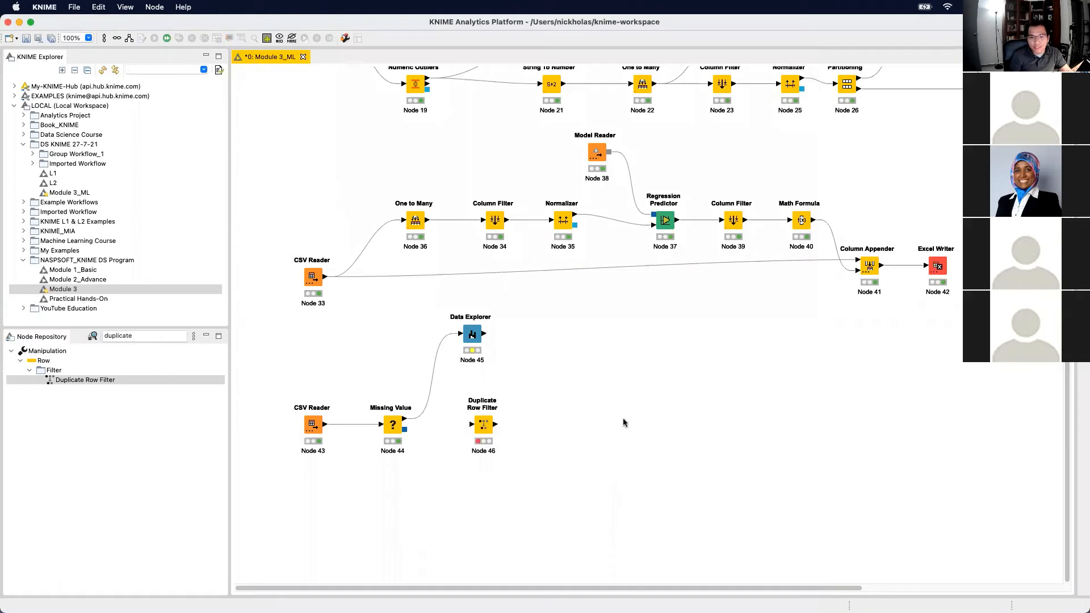
left_click_drag(405, 419, 474, 429)
Configure the Duplicate Row Filter to detect duplicates by CustID only, excluding all other columns, and apply the settings
left_click(482, 427)
double_click(474, 429)
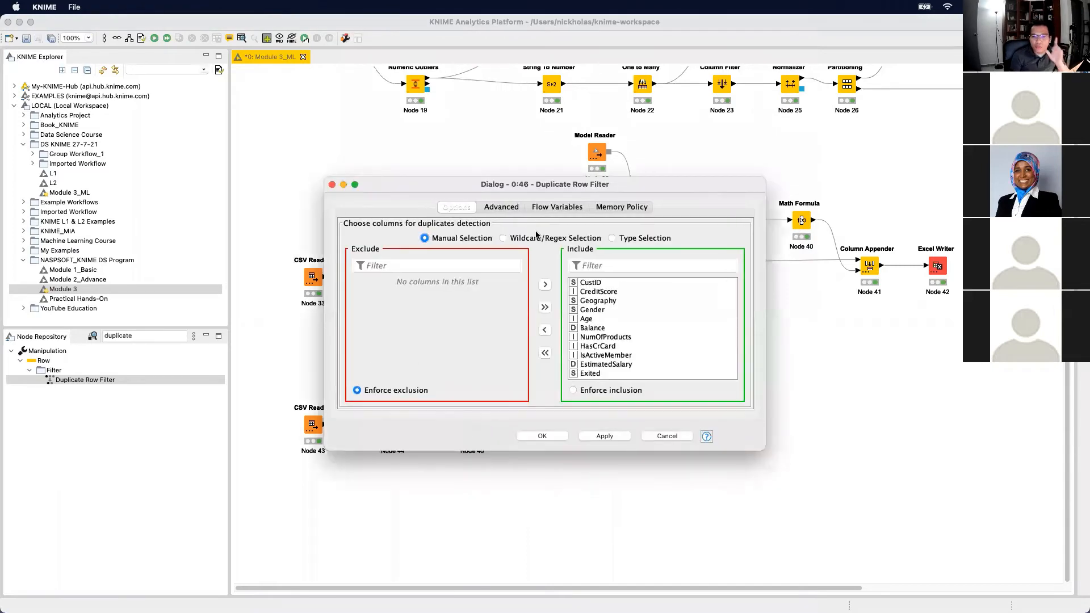
left_click(544, 352)
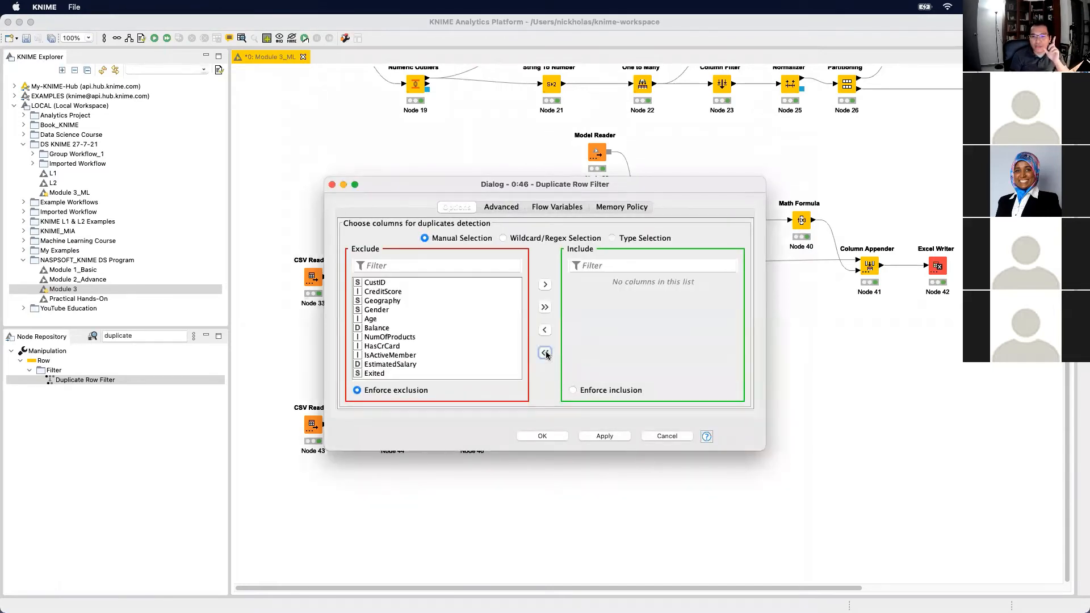
double_click(374, 283)
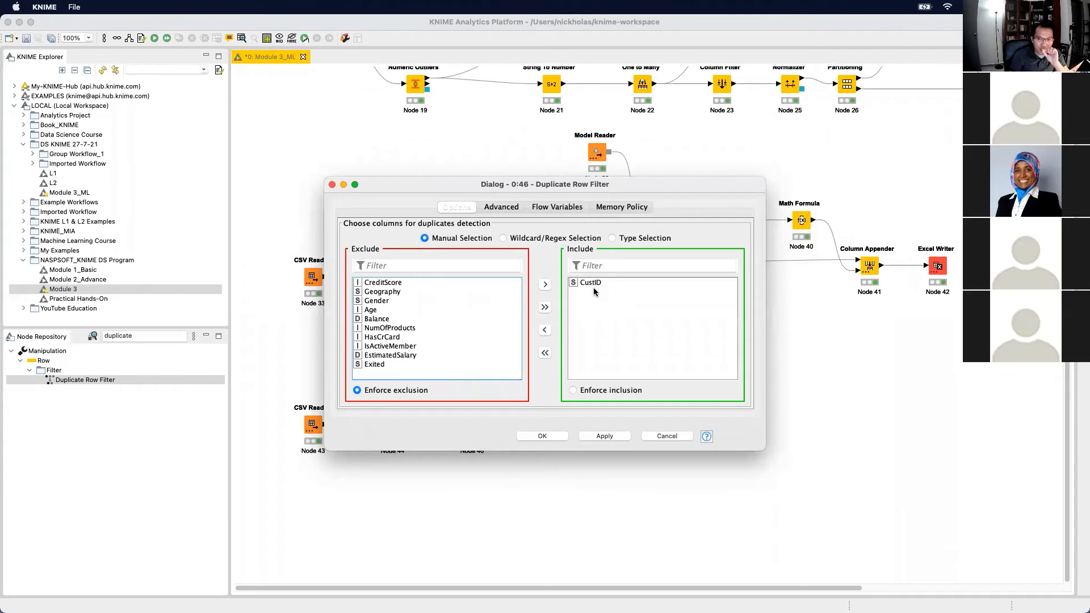
left_click(605, 435)
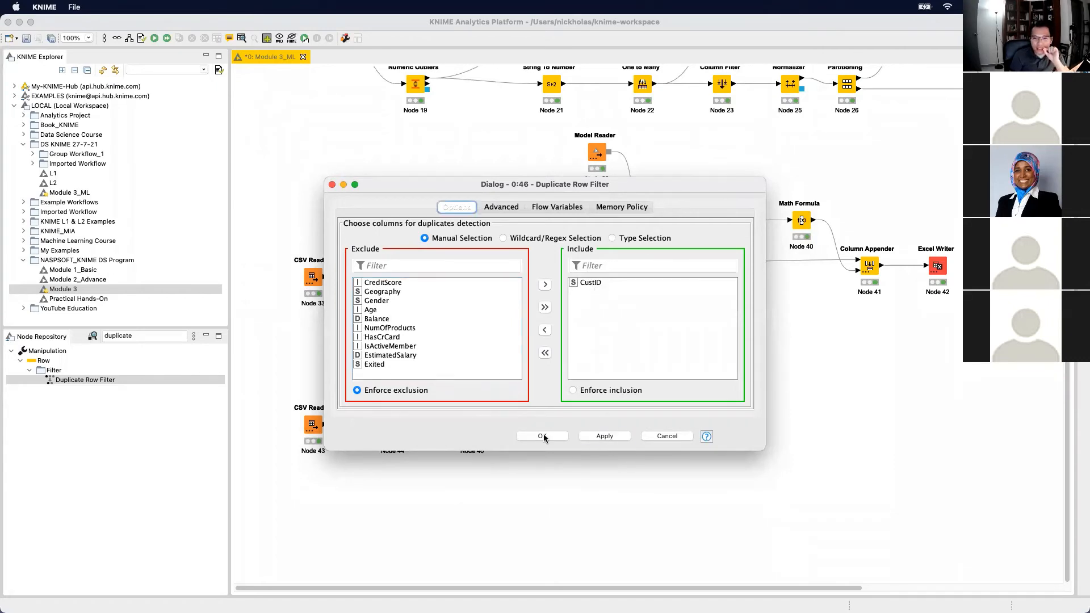
left_click(543, 436)
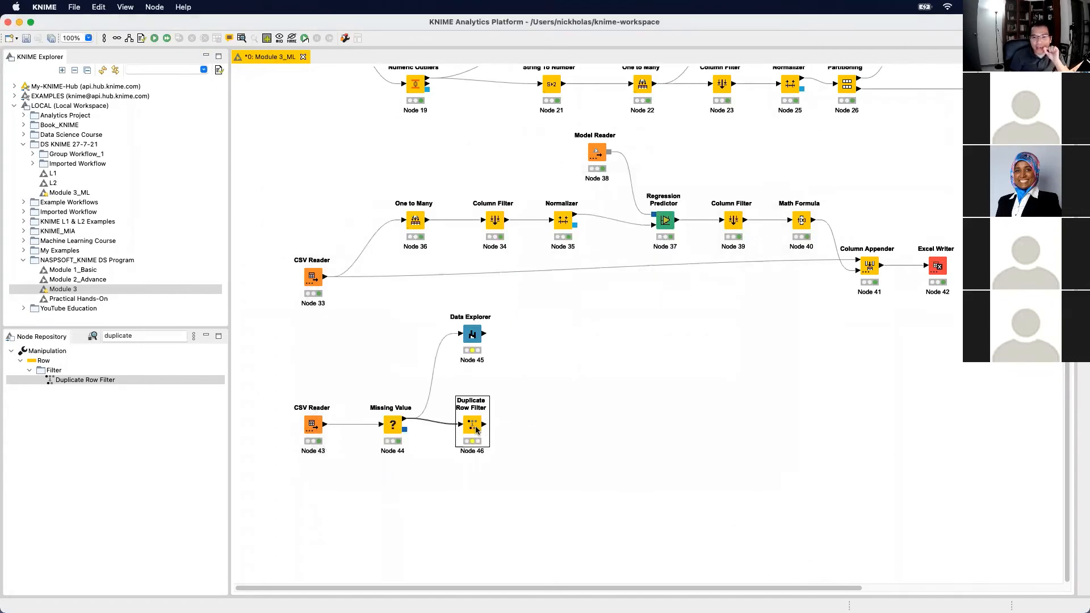
Check the Duplicate Row Filter's advanced options for duplicate handling, close them without changes, and execute the node
double_click(476, 429)
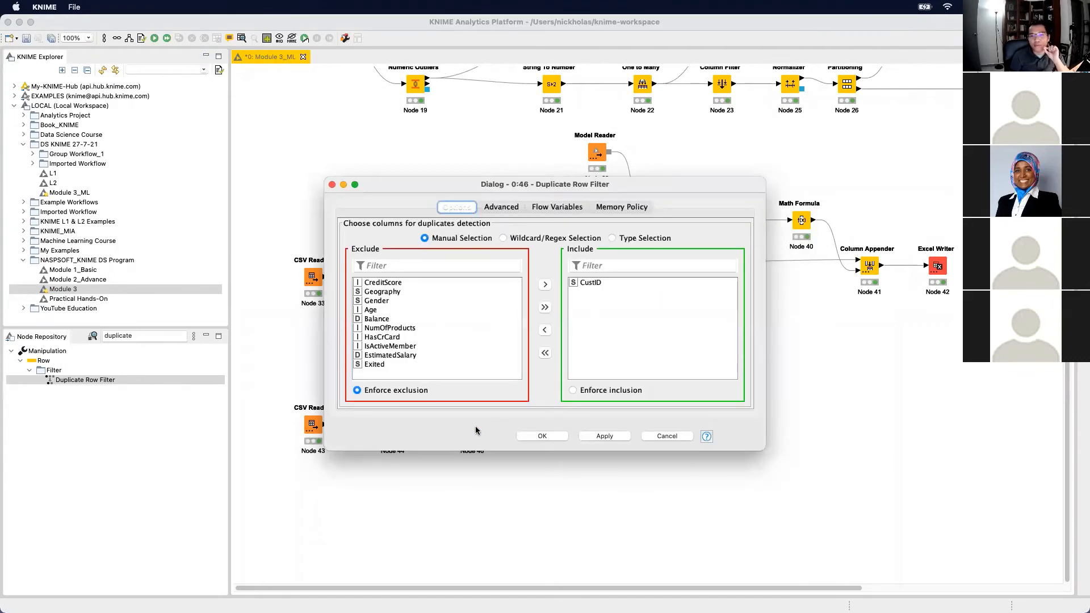
left_click(501, 207)
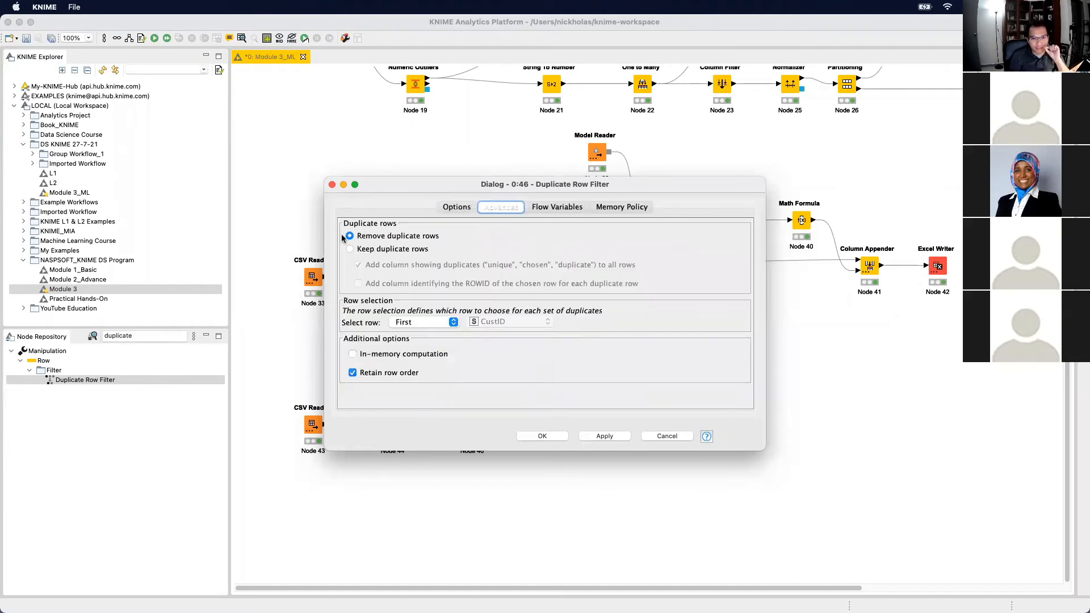
left_click(332, 184)
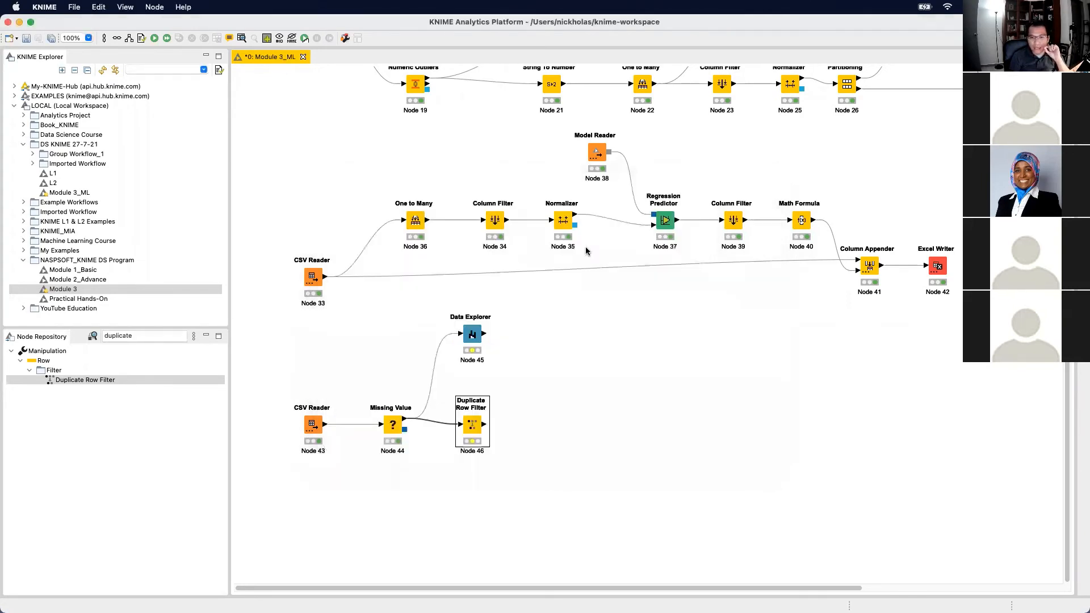
right_click(474, 425)
left_click(526, 350)
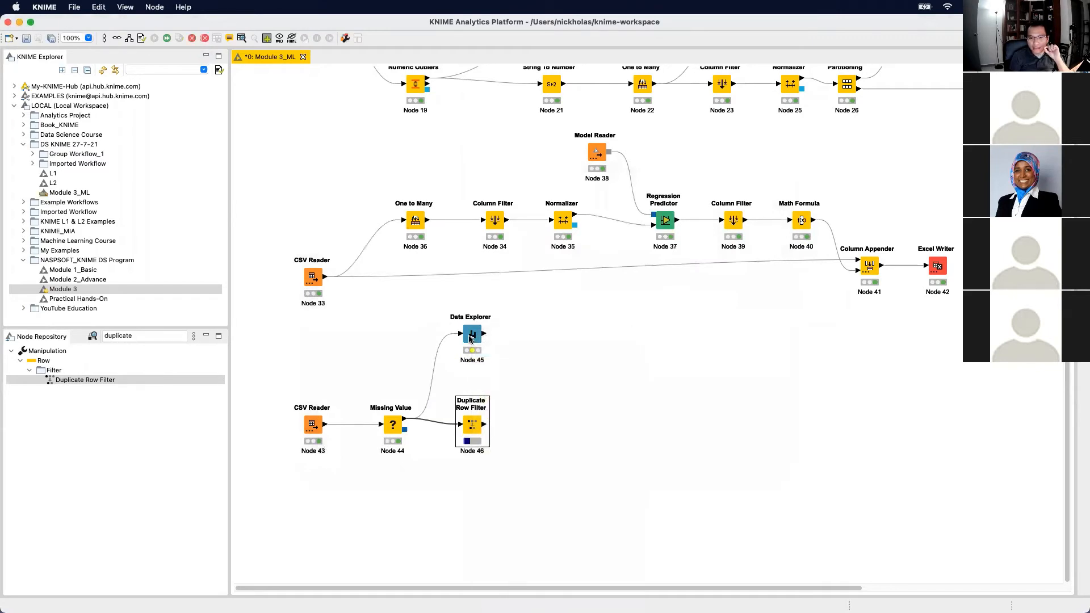
Feed the Data Explorer from the Duplicate Row Filter instead of the Missing Value node, and execute it with its view open
right_click(472, 335)
left_click(565, 352)
left_click_drag(485, 425, 532, 338)
right_click(532, 337)
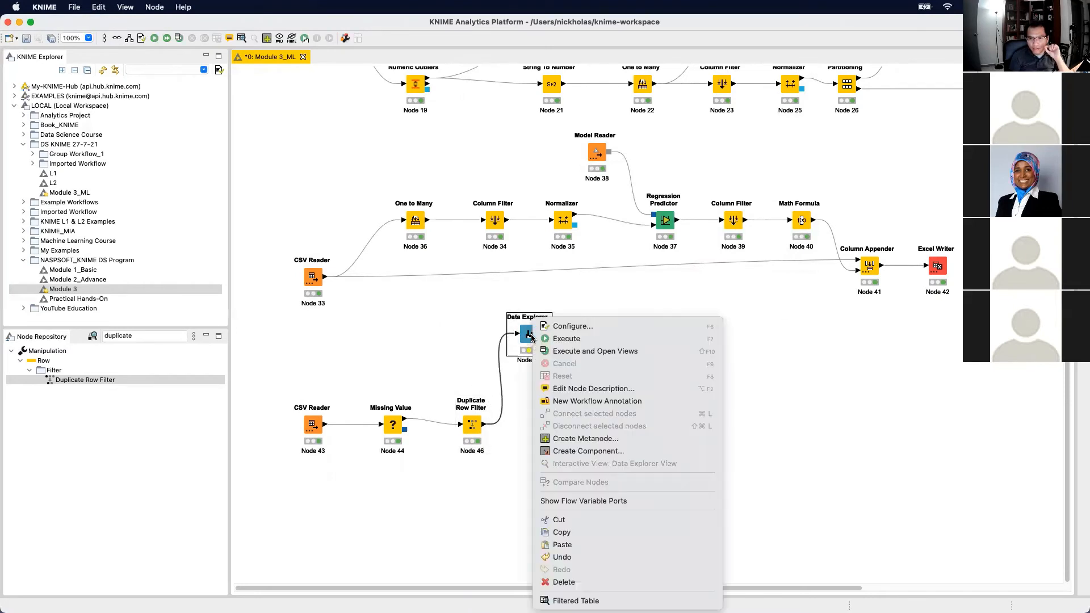
left_click(601, 355)
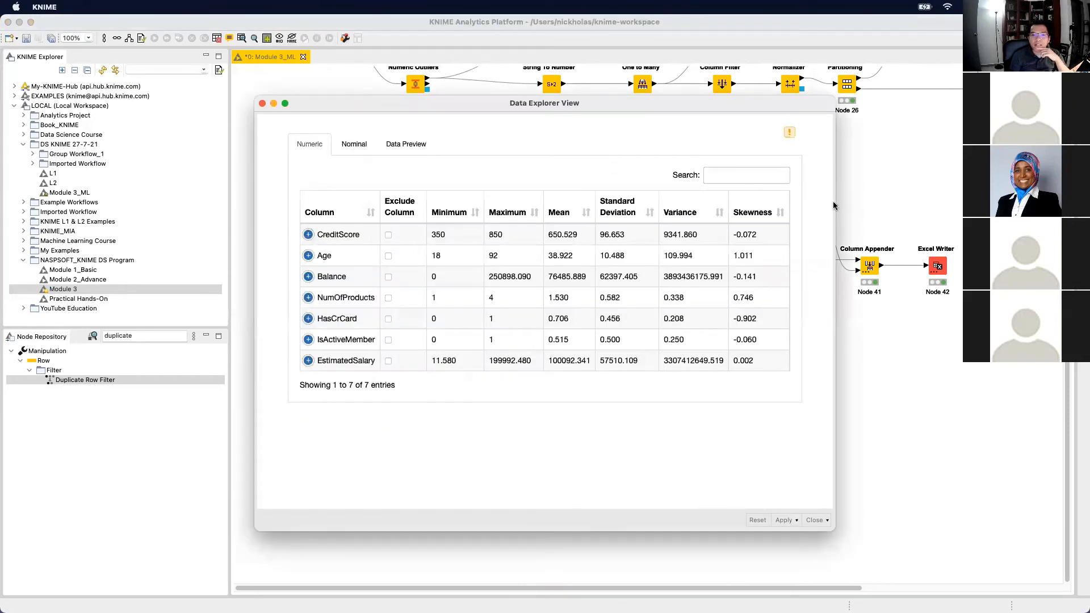
Examine the numeric and nominal column summaries in the enlarged Data Explorer view, and close it
left_click_drag(834, 198, 992, 202)
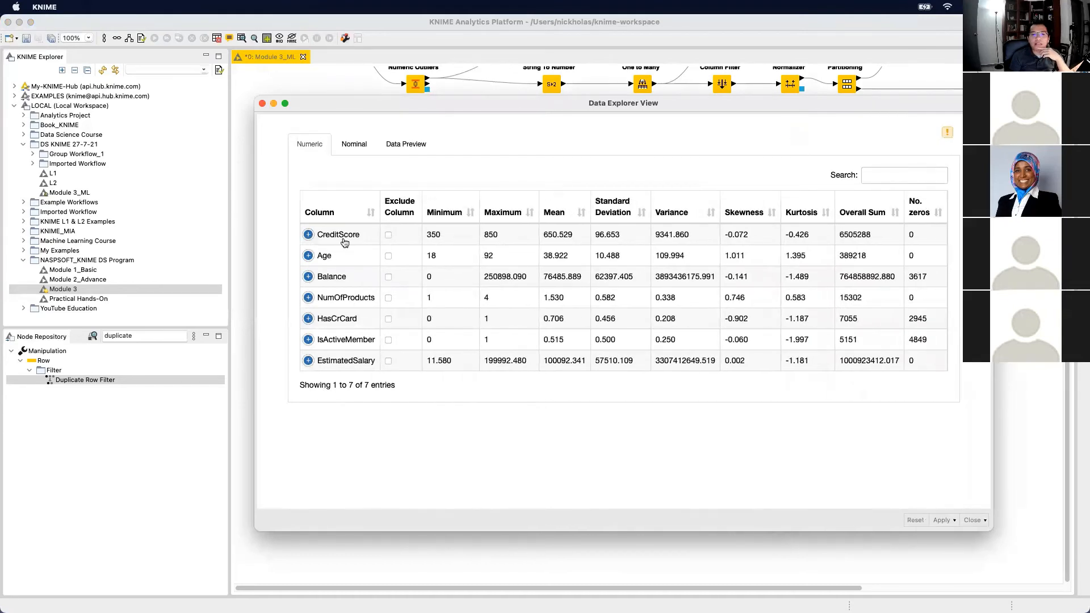
left_click(354, 145)
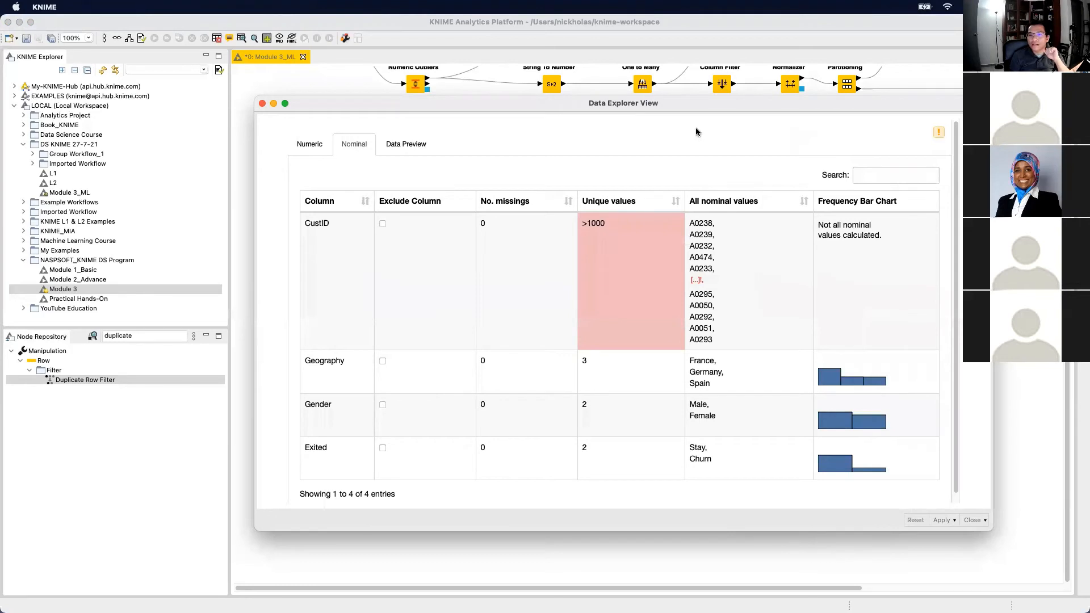
left_click_drag(780, 106, 585, 62)
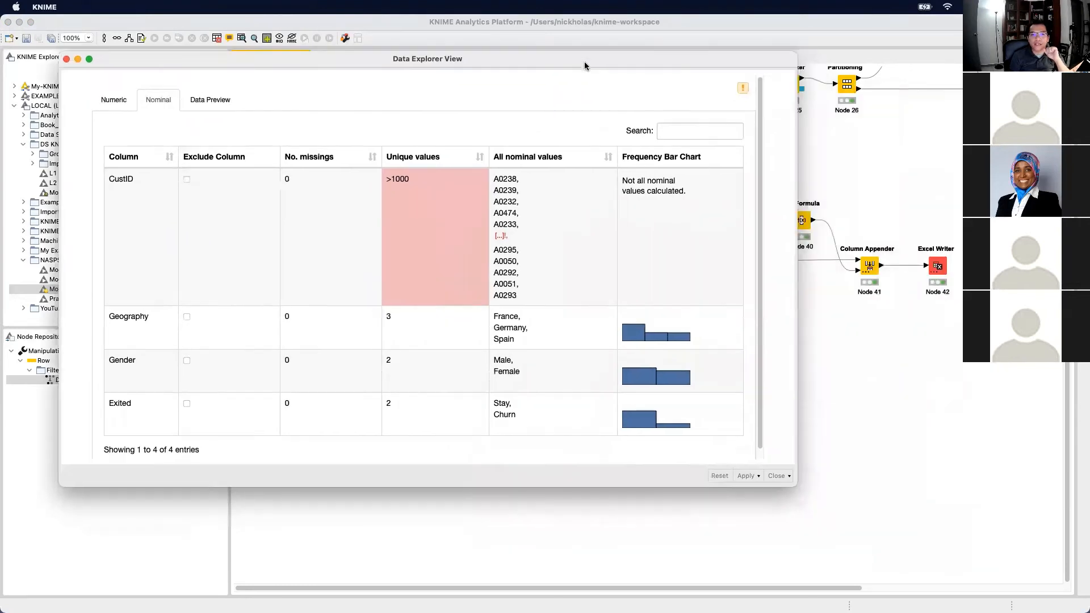
left_click_drag(799, 204, 977, 205)
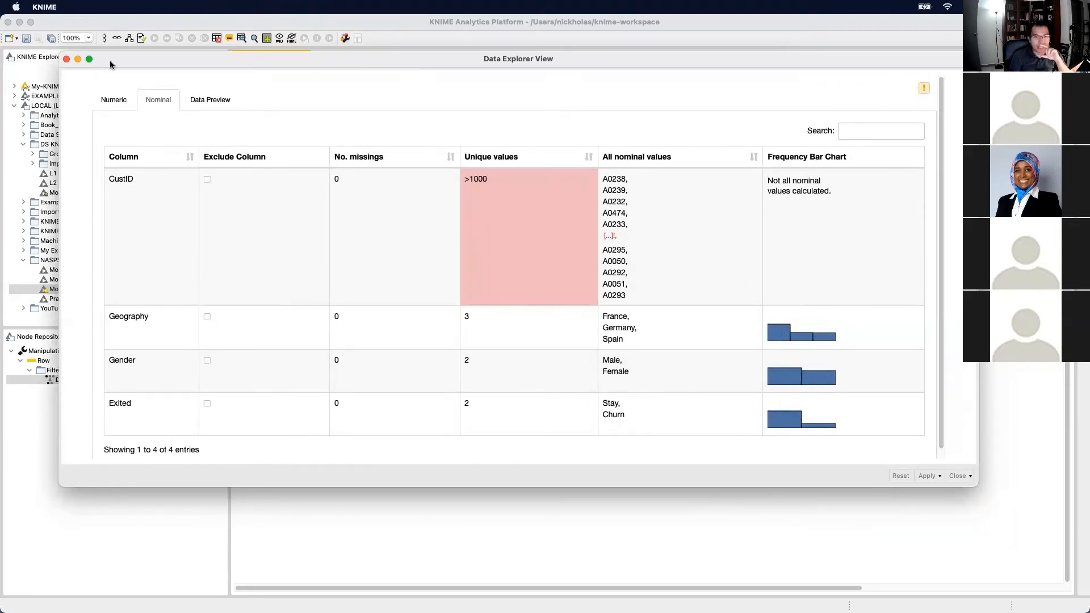
left_click(67, 59)
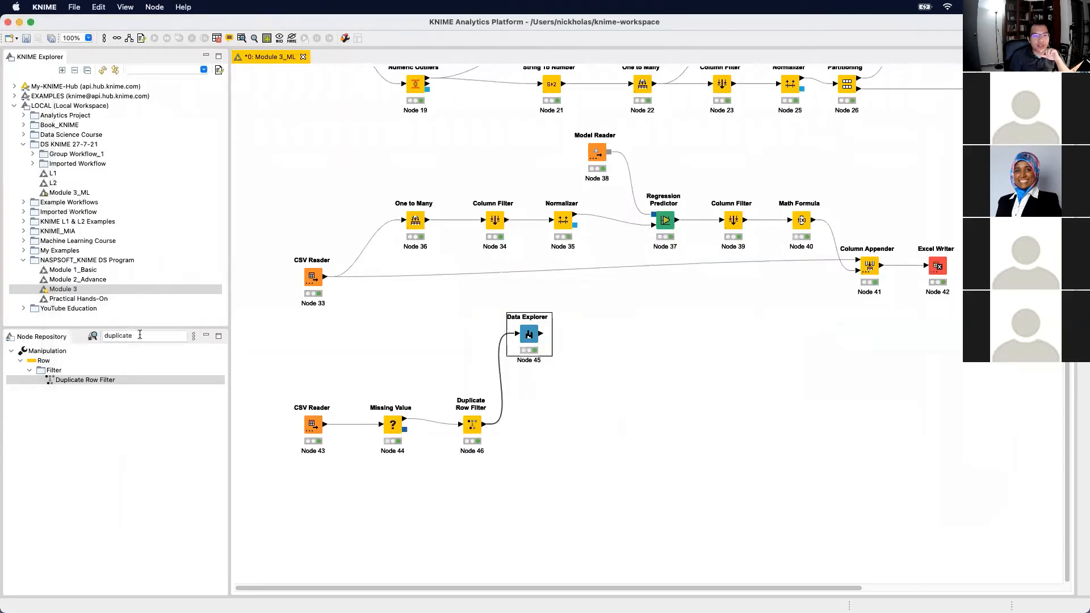
Add a Statistics node beside the Data Explorer and connect it to the Duplicate Row Filter's output
double_click(139, 335)
type("statistic")
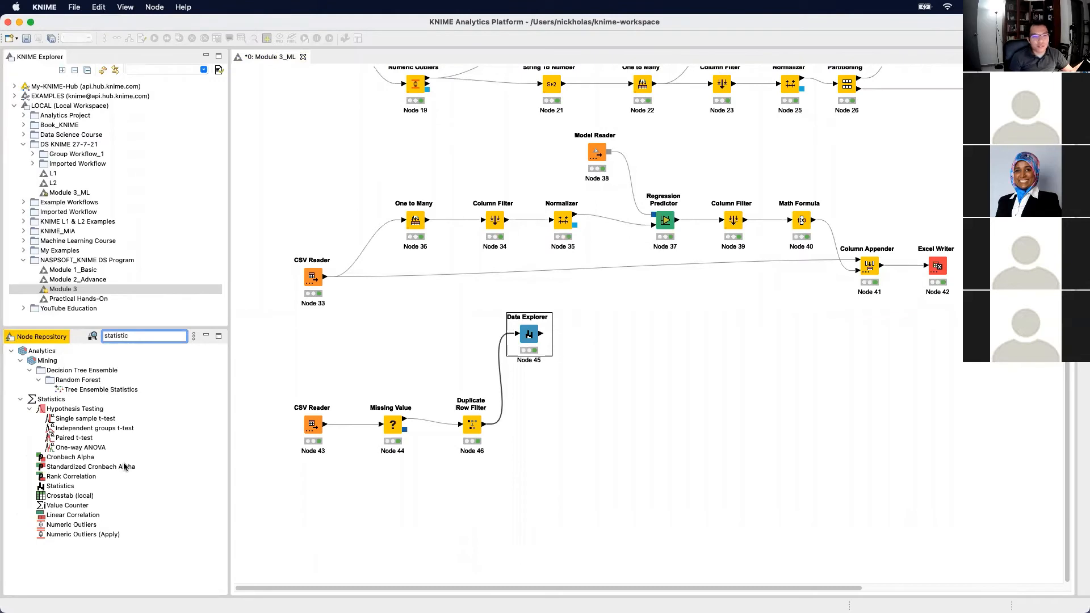
left_click_drag(80, 487, 619, 323)
left_click_drag(484, 424, 614, 340)
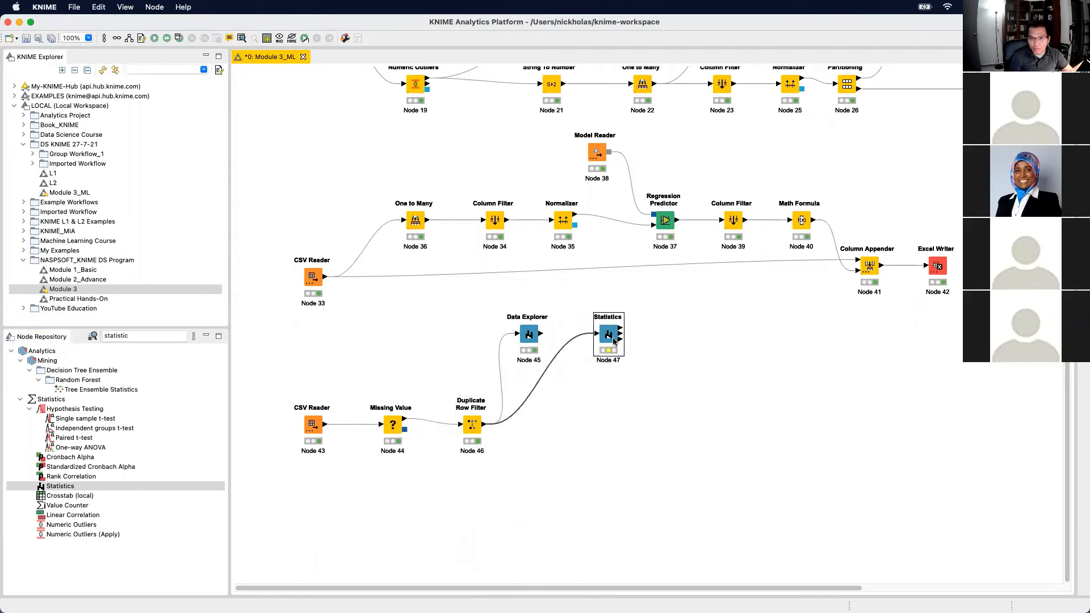
Execute the Statistics node with its current settings
right_click(613, 340)
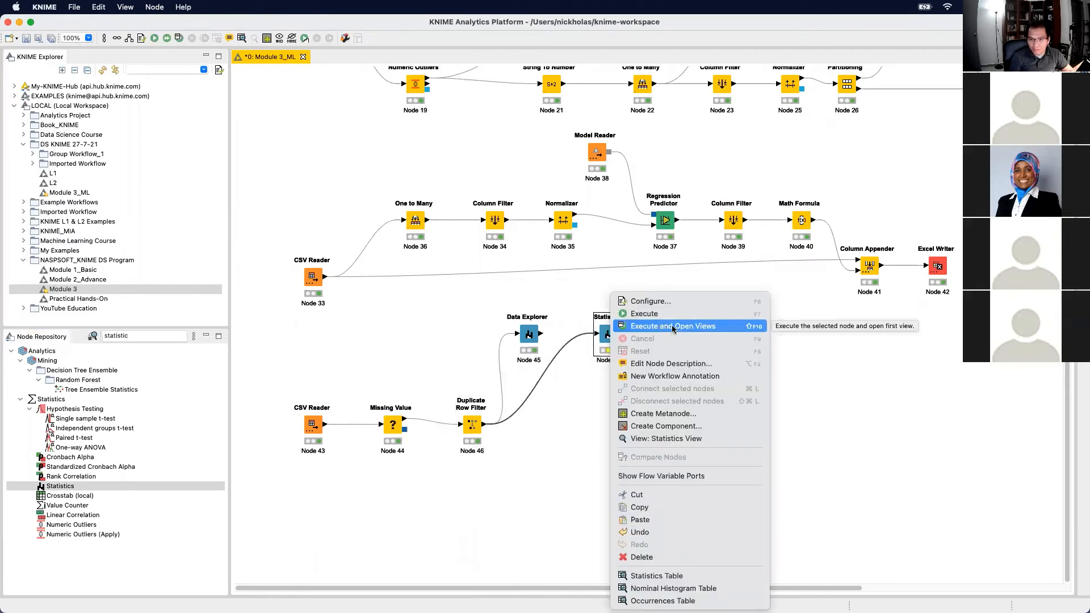
left_click(670, 313)
right_click(609, 333)
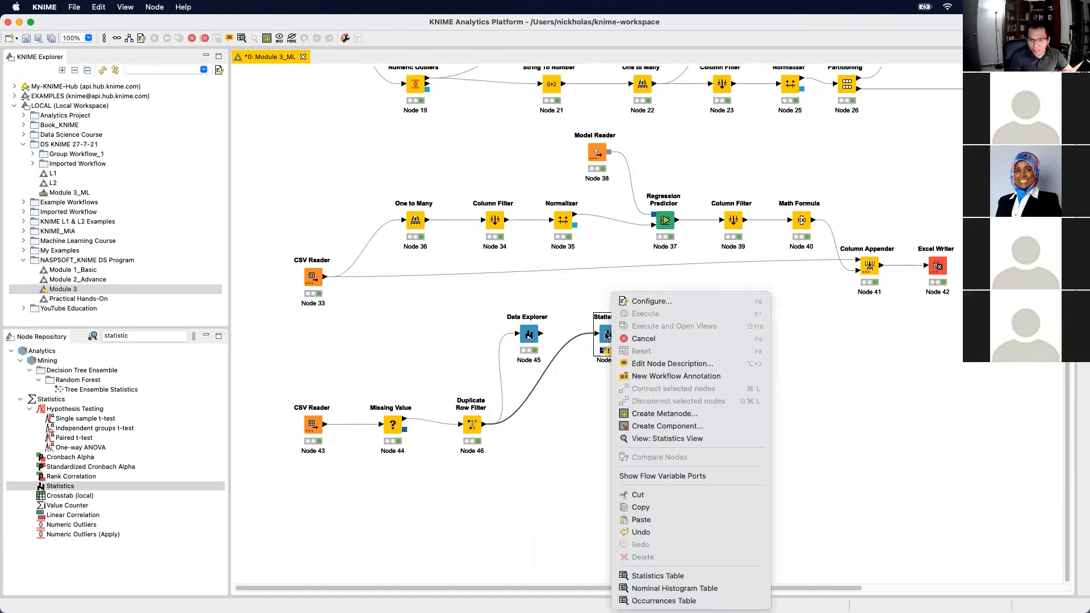
left_click(609, 331)
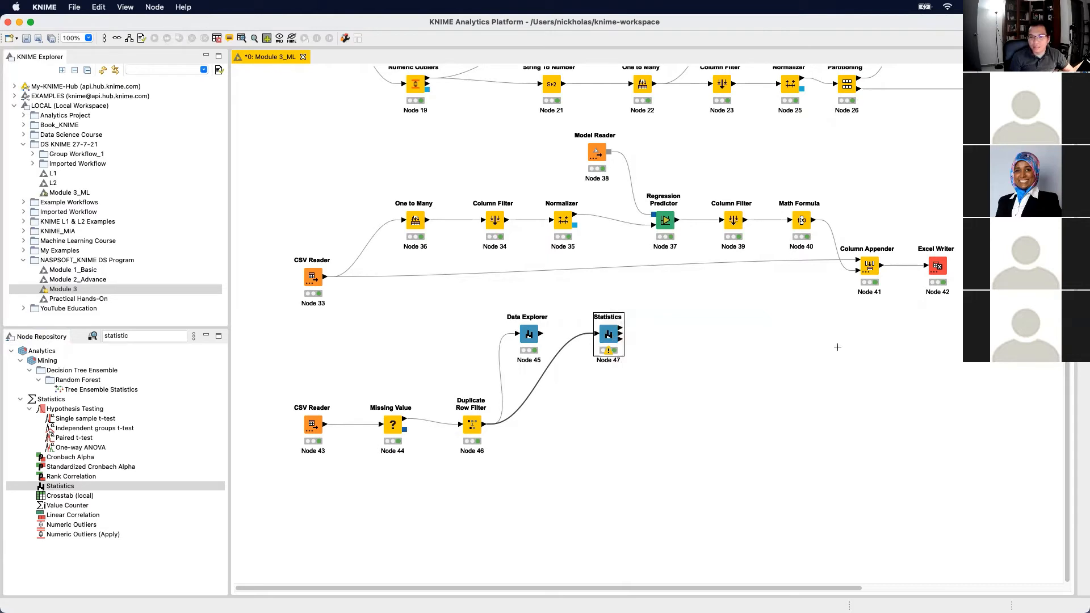
Set the Statistics node's maximum number of possible values per column in the output table to 20000, and execute the node
double_click(614, 336)
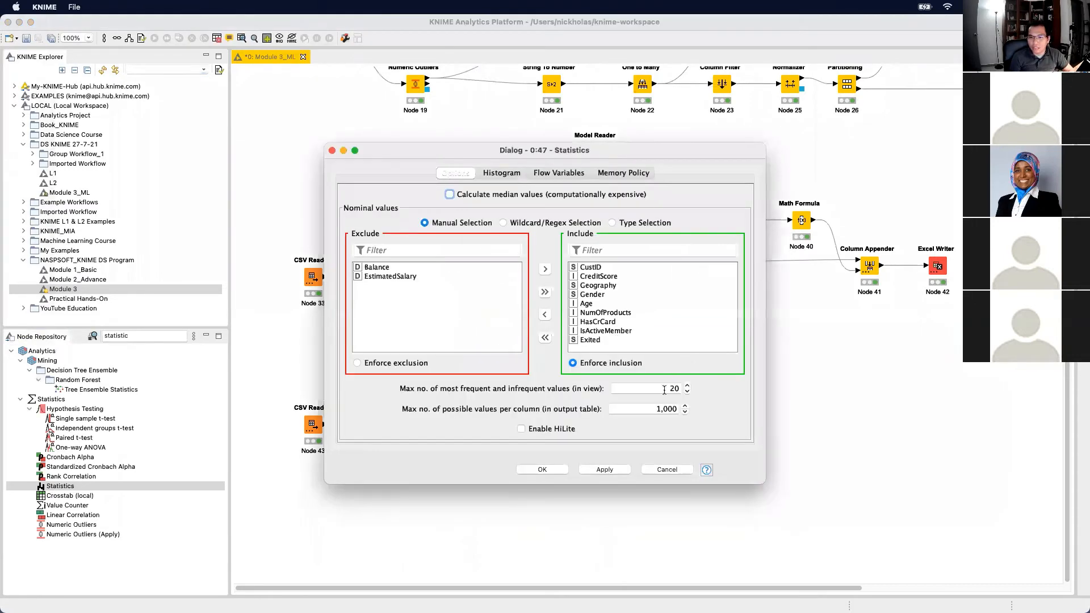
left_click(650, 407)
left_click_drag(640, 409, 701, 417)
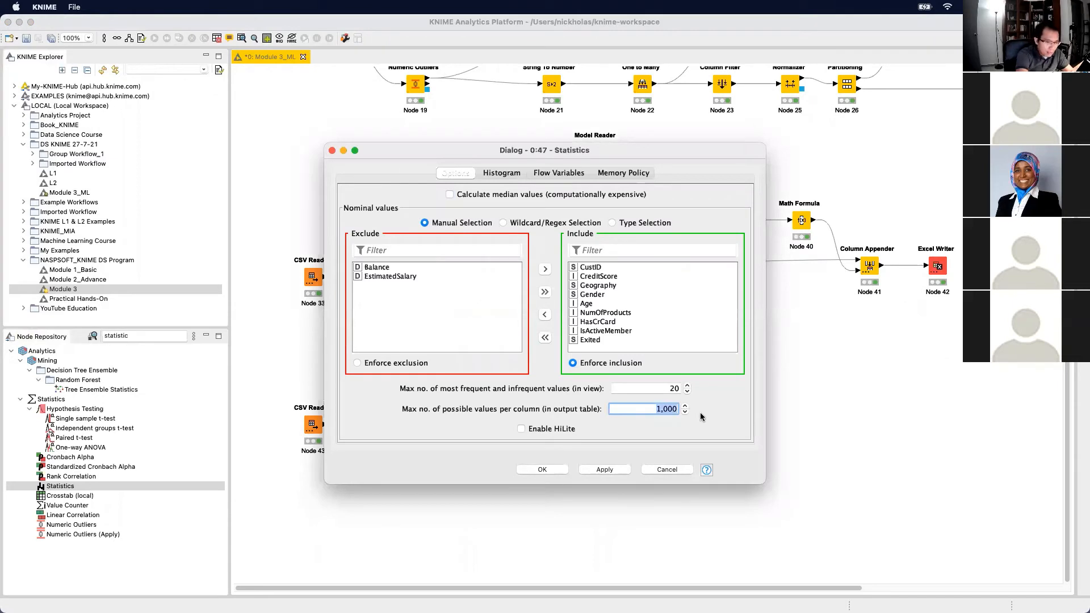
type("20000")
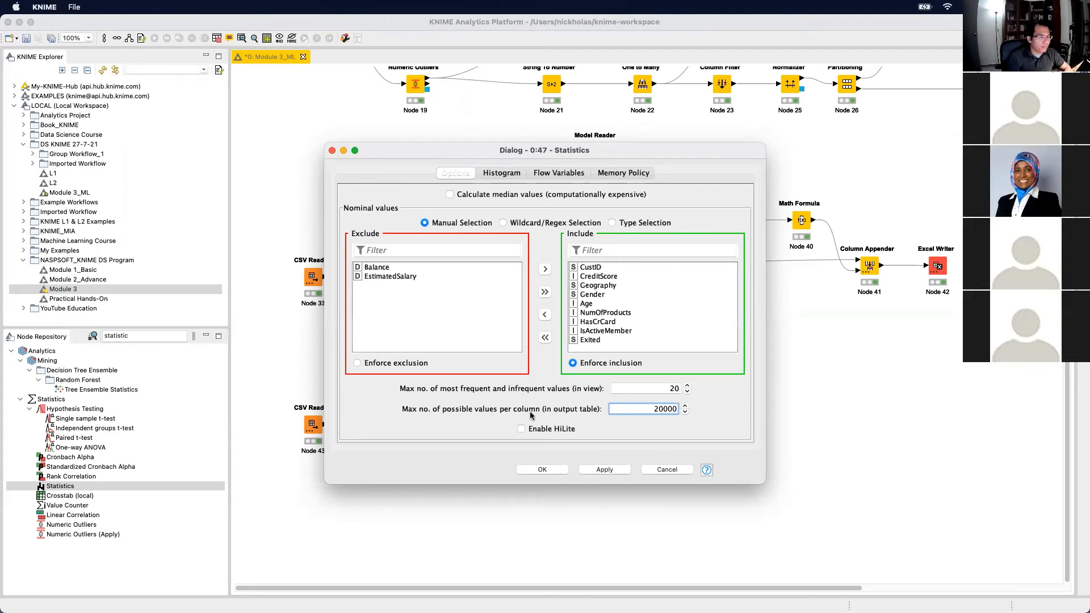
double_click(663, 409)
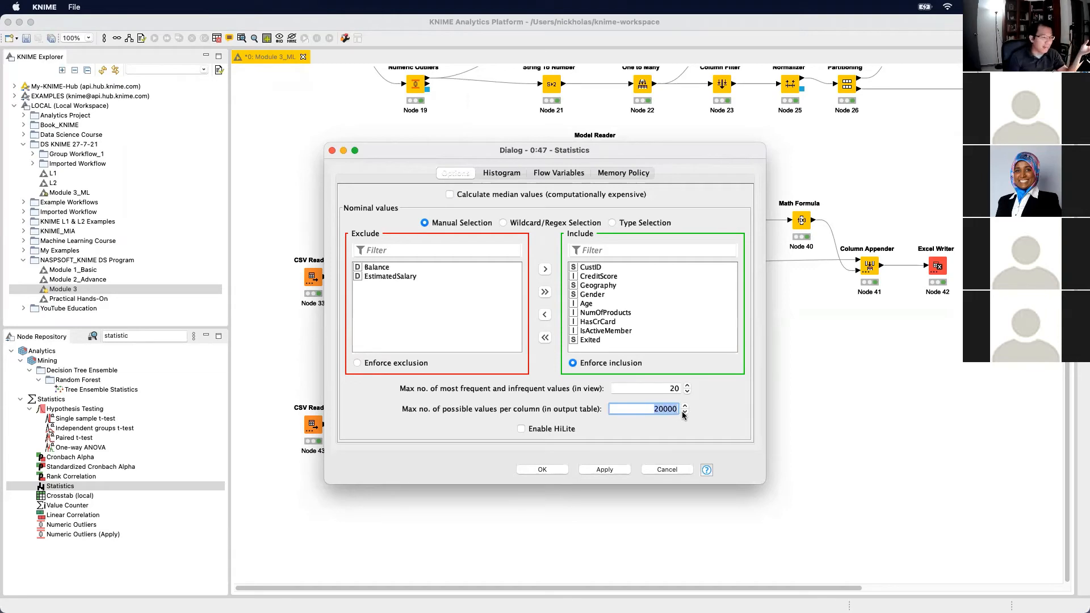
left_click(613, 474)
left_click(529, 468)
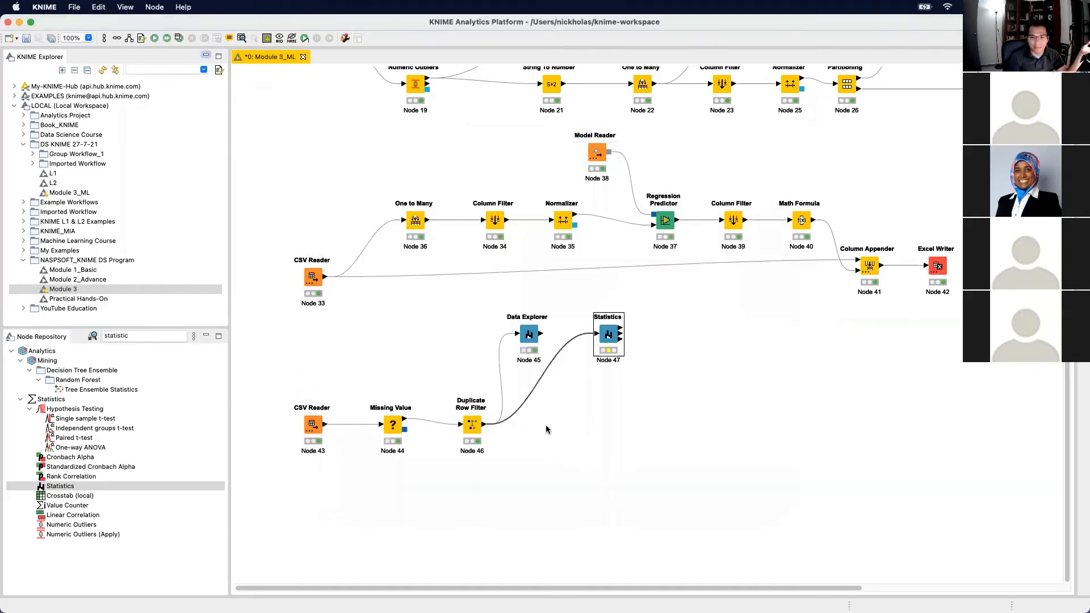
right_click(615, 341)
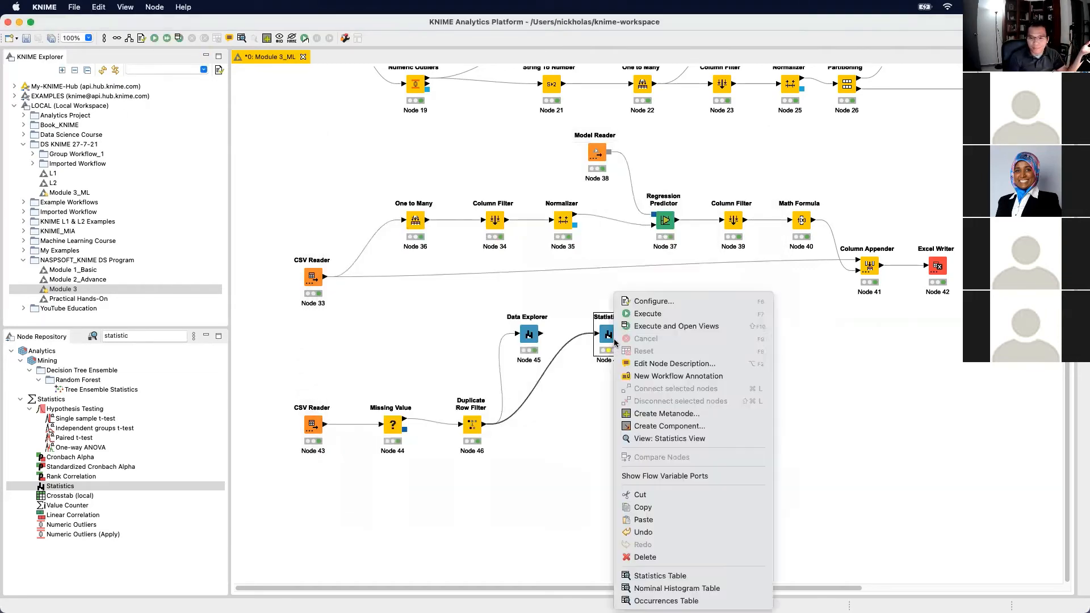
left_click(676, 314)
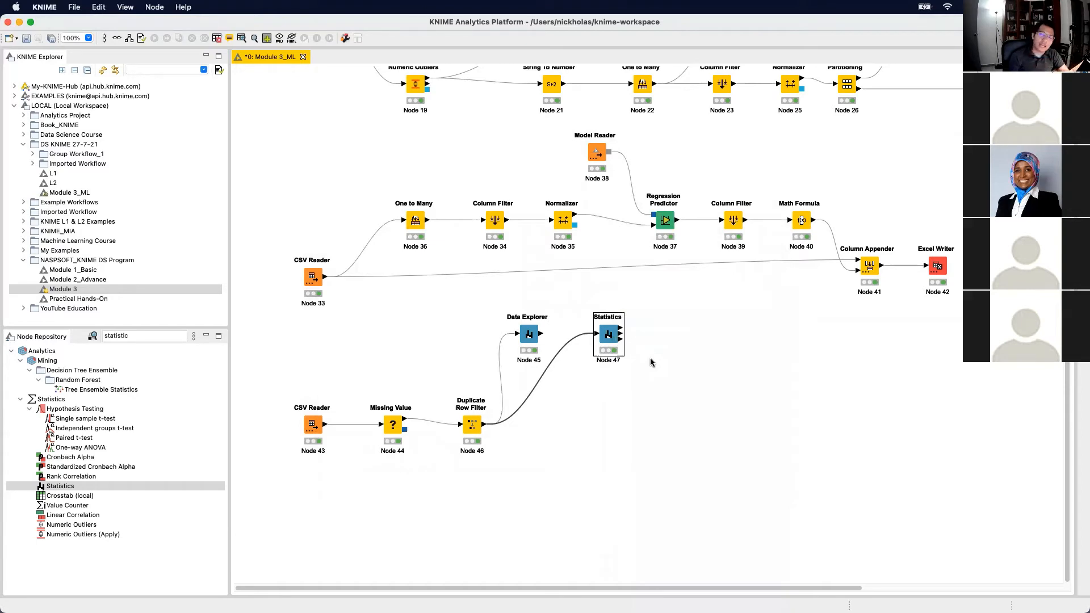
Open the Statistics node's Occurrences Table, widen the CustID count column, and examine the counts for repeated IDs
right_click(611, 342)
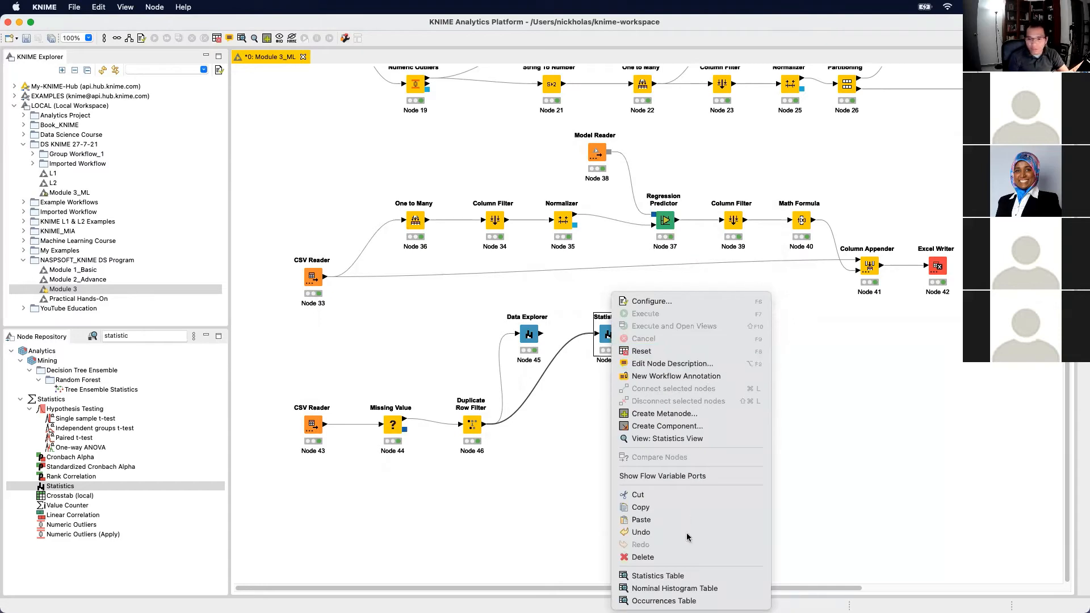
left_click(710, 600)
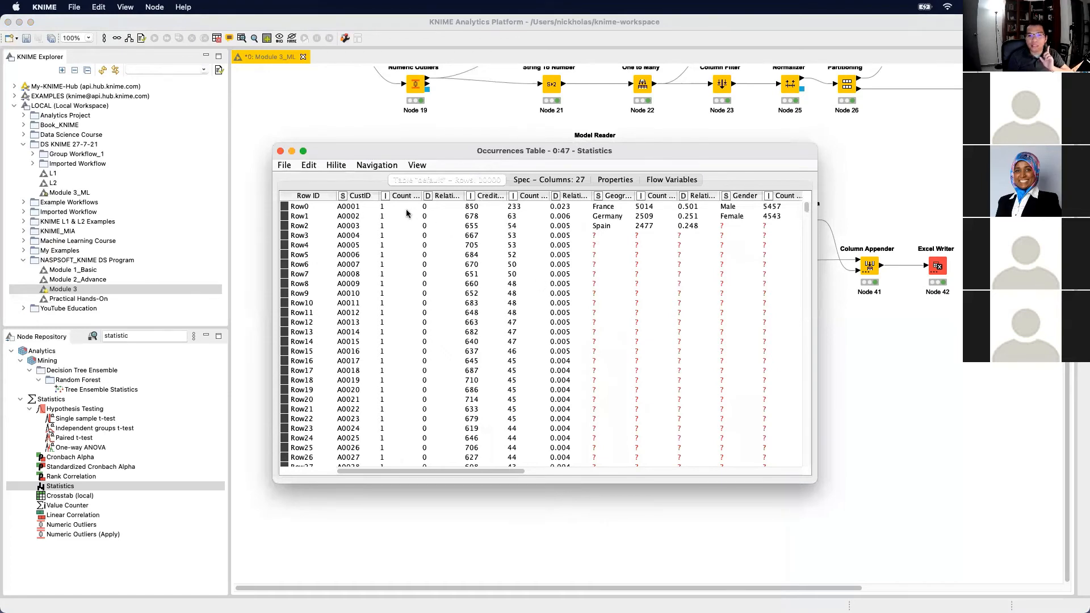
left_click_drag(423, 195, 453, 199)
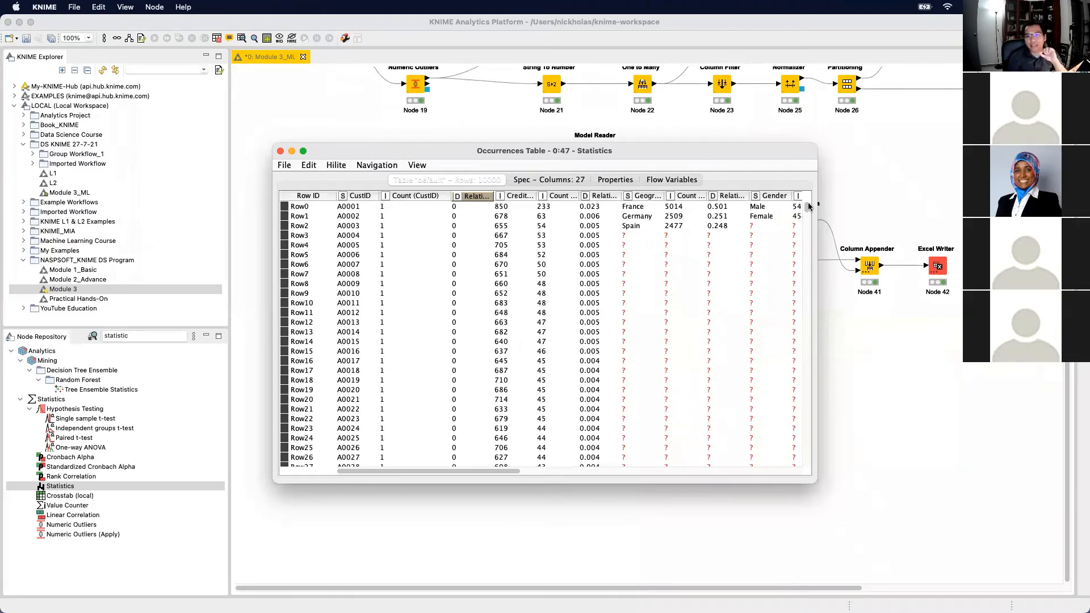
left_click_drag(807, 208, 809, 224)
left_click_drag(815, 264, 811, 142)
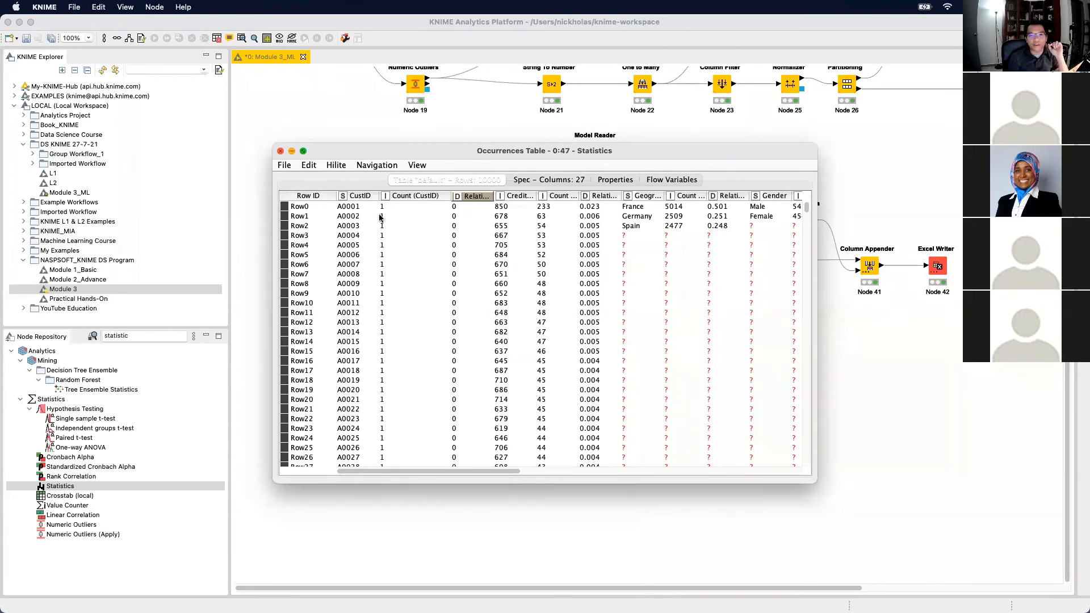
Close the Occurrences Table and move the CSV Reader, Missing Value and Duplicate Row Filter nodes of the churn workflow further down together
left_click(280, 151)
left_click_drag(322, 412, 286, 399)
left_click_drag(470, 429, 471, 463)
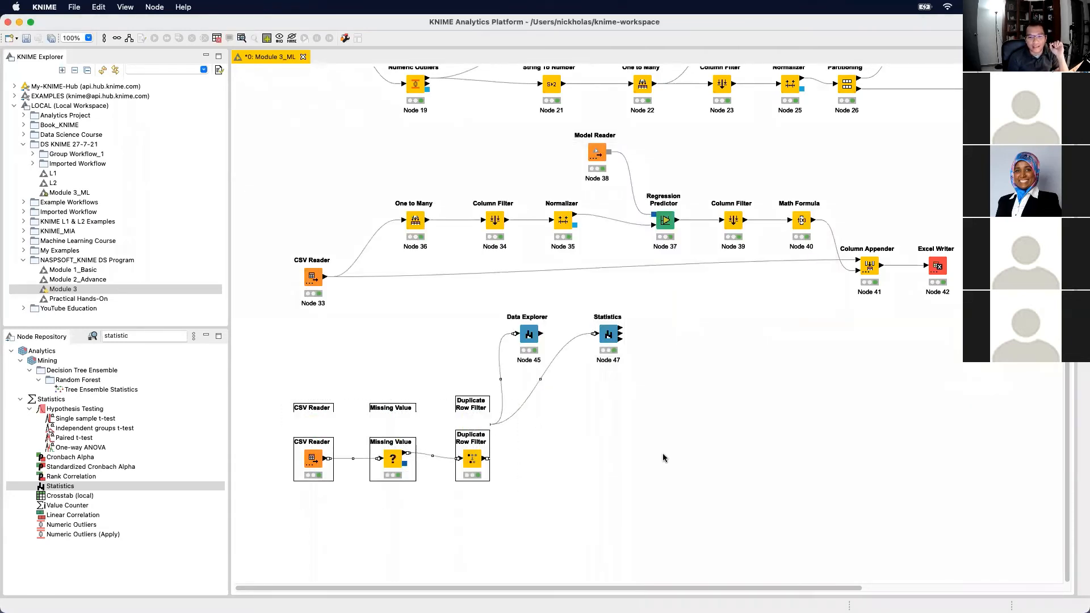
left_click(515, 452)
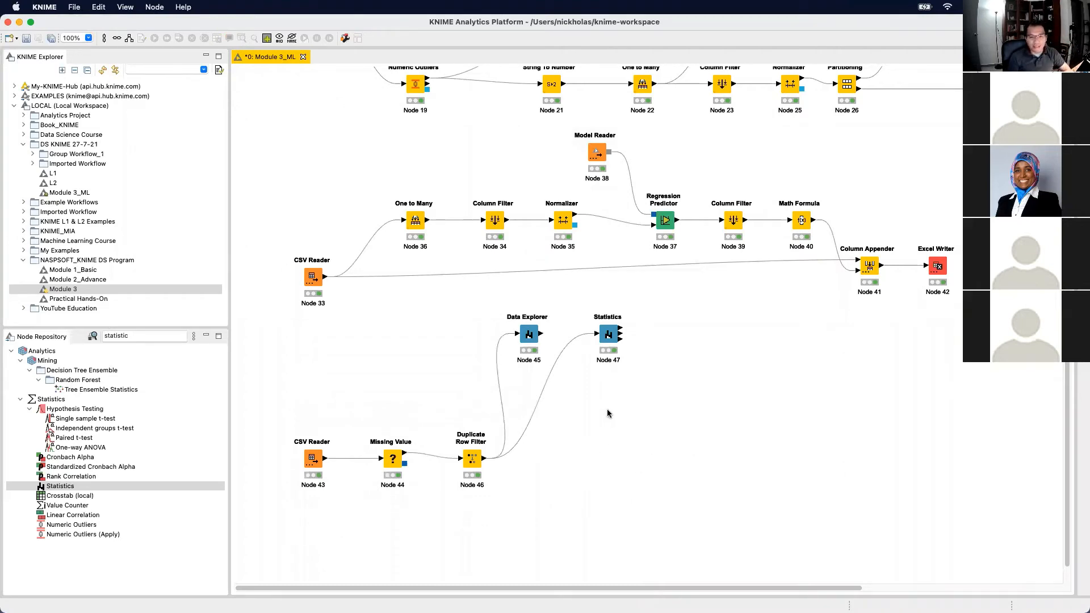
Open the Duplicate Row Filter's Filtered/Labeled Data table and look over the remaining customer rows
right_click(472, 463)
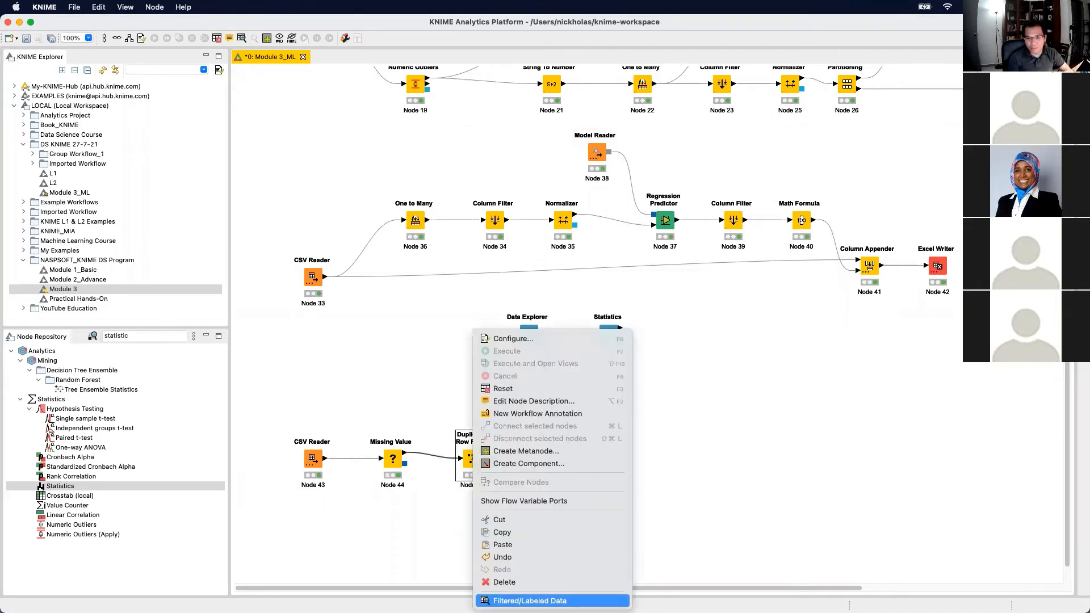
left_click(528, 601)
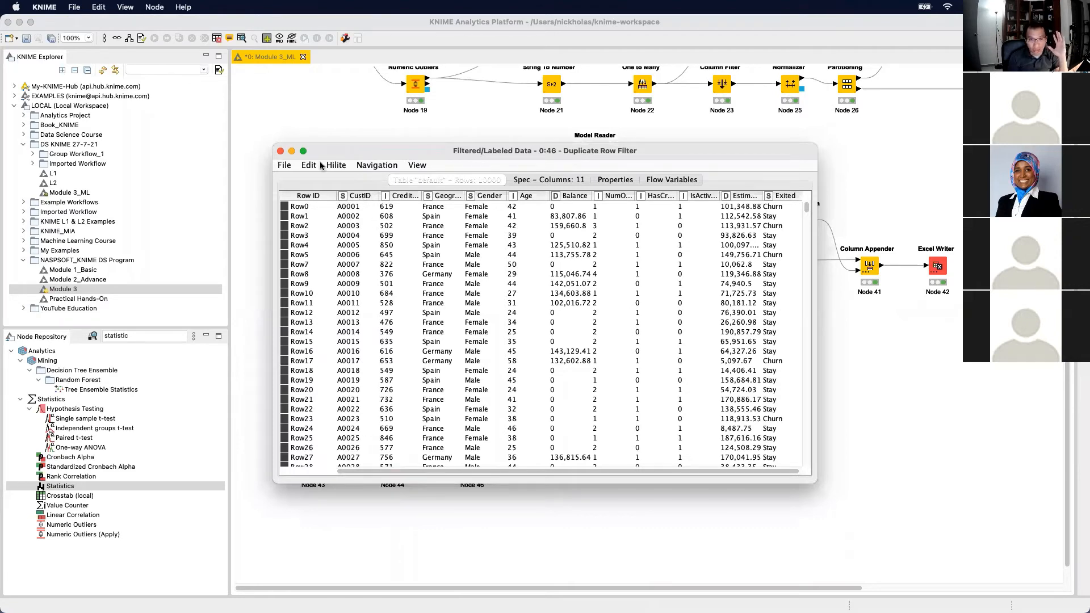
double_click(155, 336)
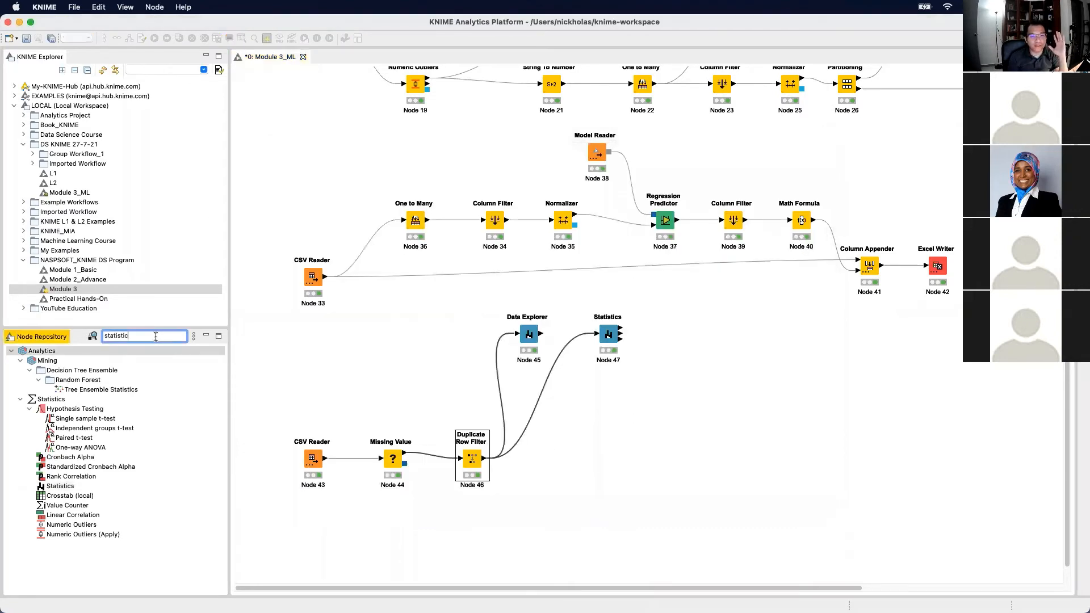
type("column filter")
left_click(66, 379)
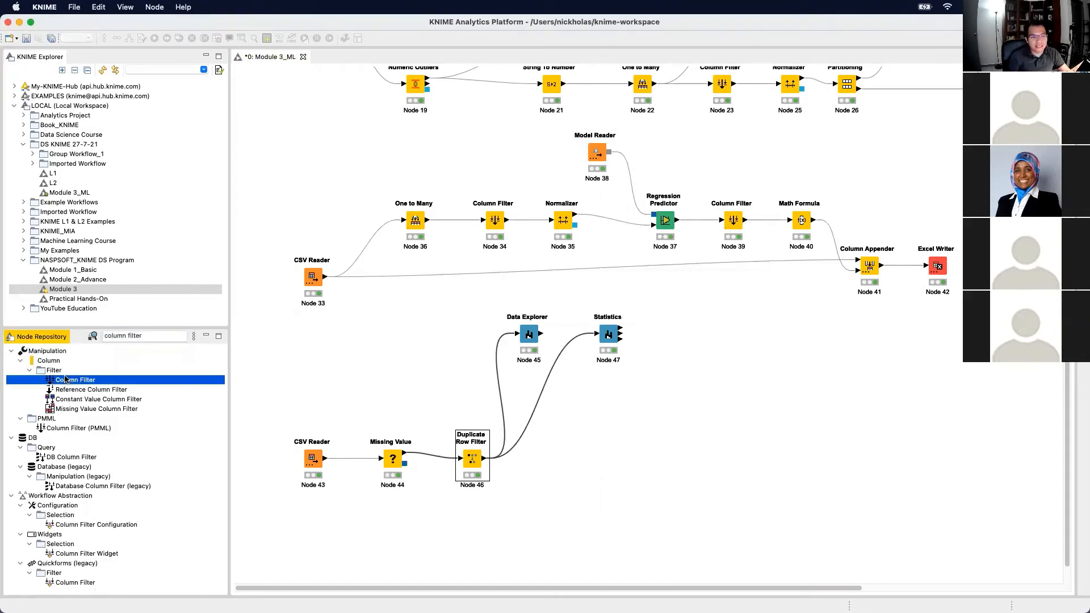
left_click(22, 334)
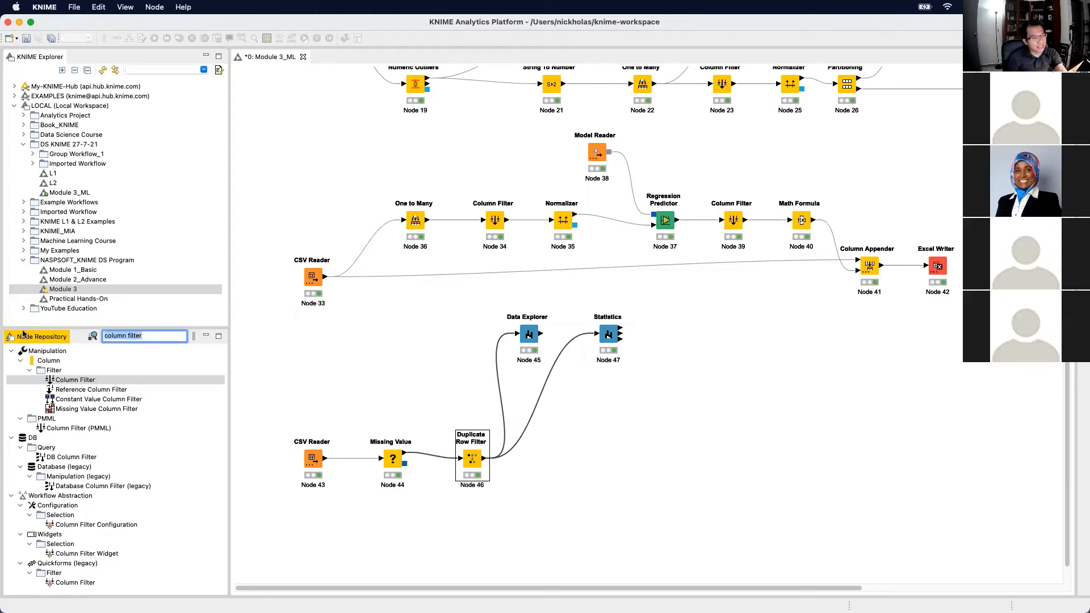
key("BackSpace")
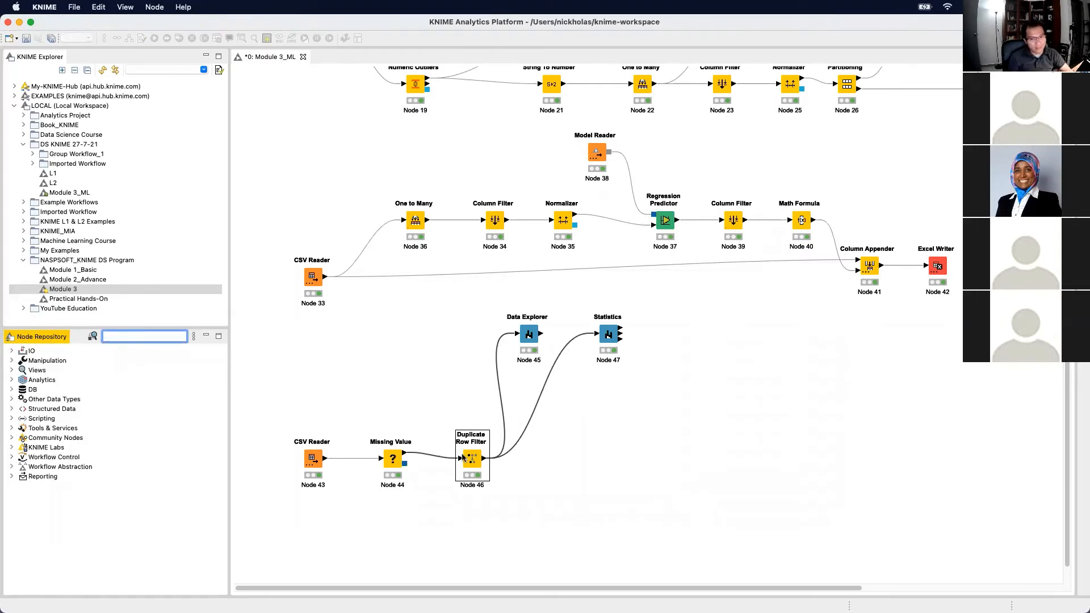
Reopen the Duplicate Row Filter's output table, widen its window to show every column through Exited, and close it after reviewing
right_click(468, 459)
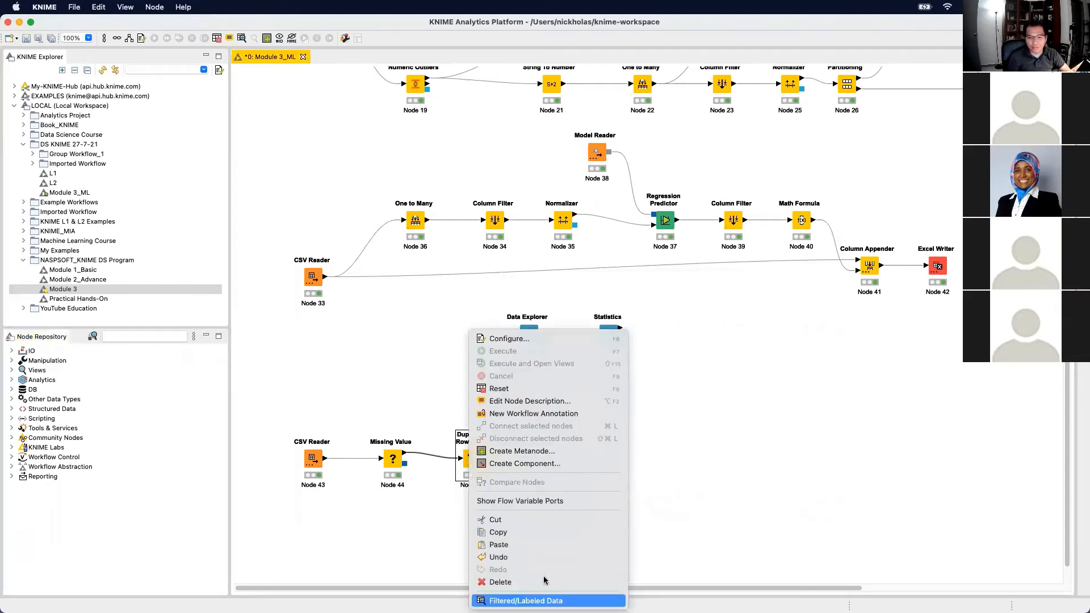
left_click(556, 601)
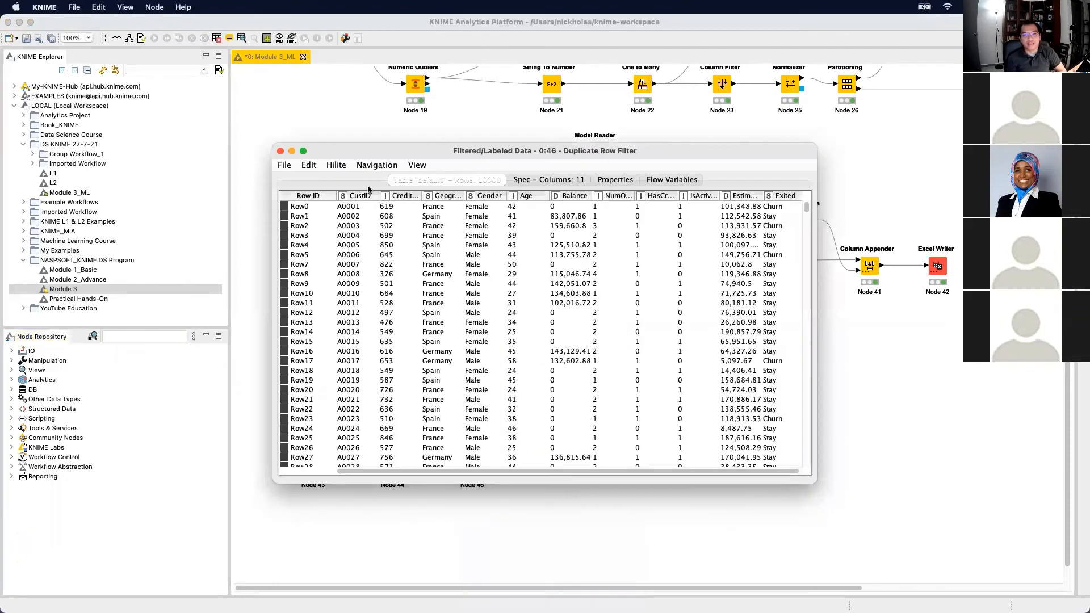
scroll(645, 470, "right", 1)
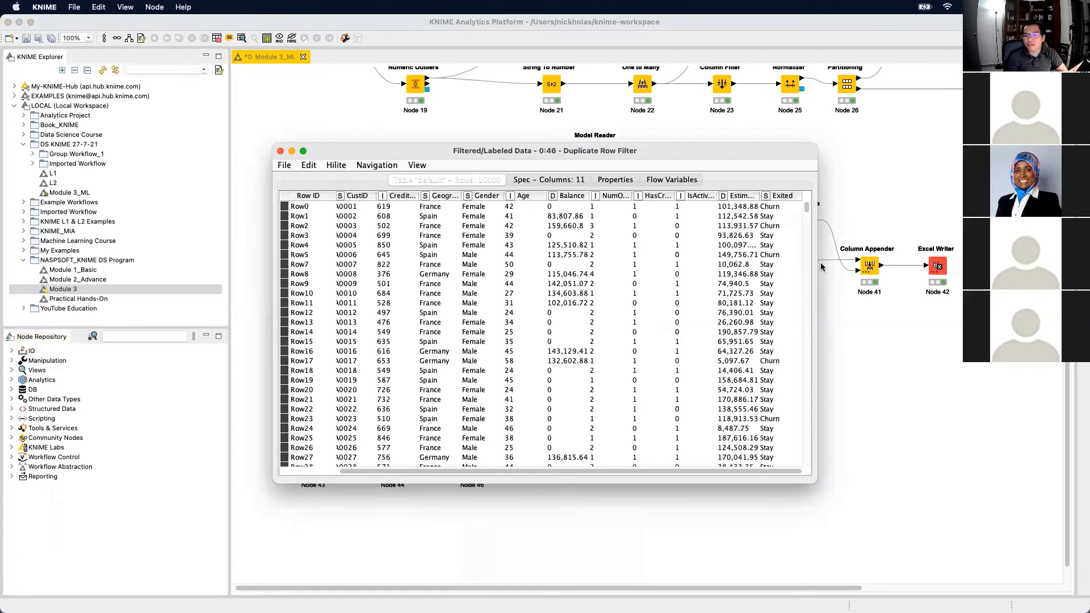
left_click_drag(816, 262, 906, 262)
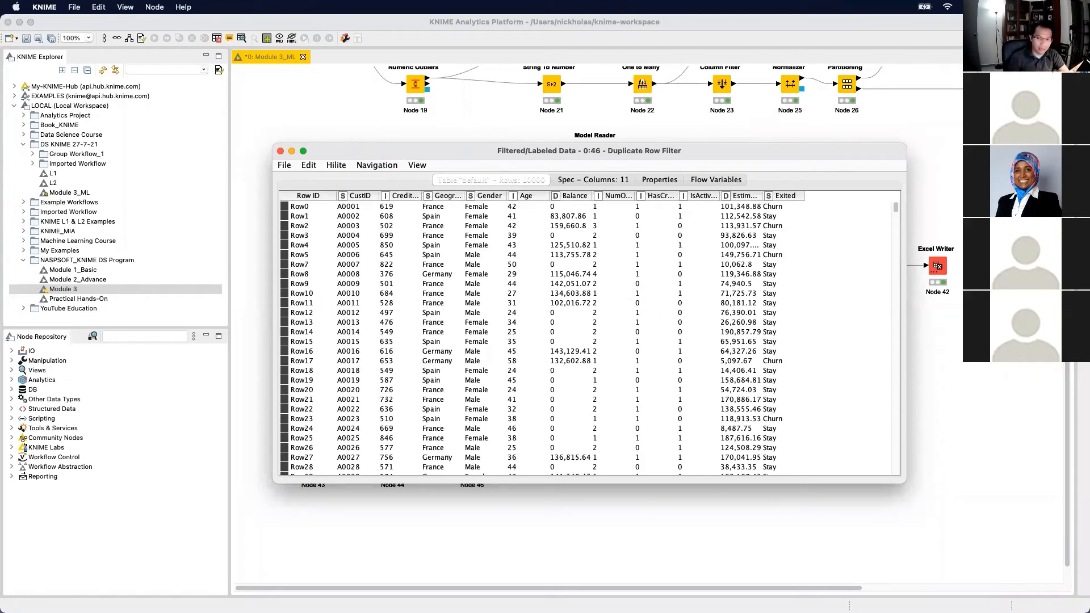
left_click(281, 151)
Add a Pie/Donut Chart node beside the Statistics node and connect it to the Duplicate Row Filter's output
left_click(155, 337)
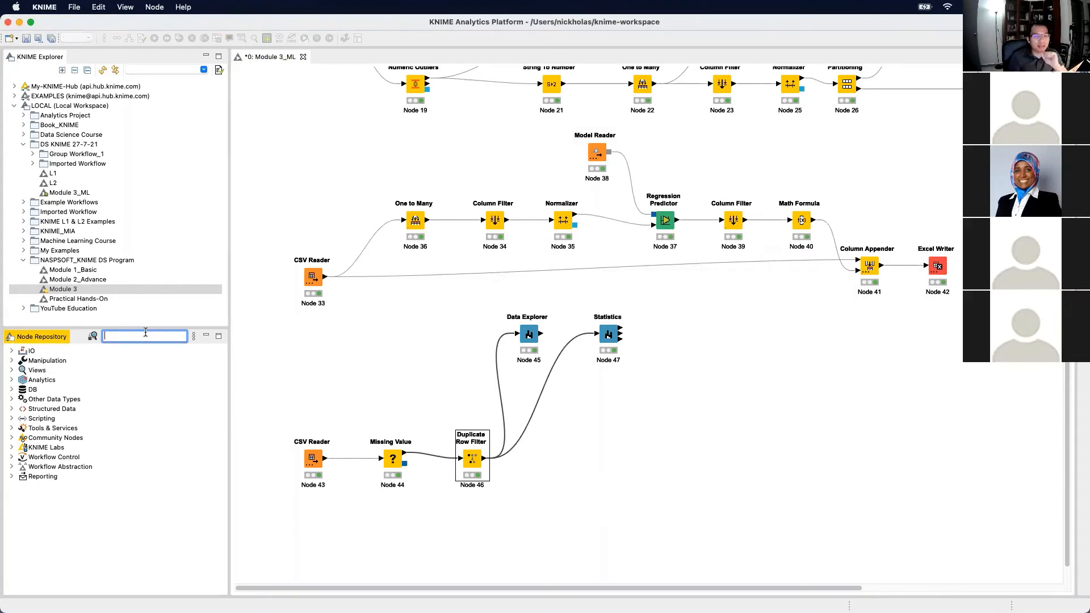
type("ue")
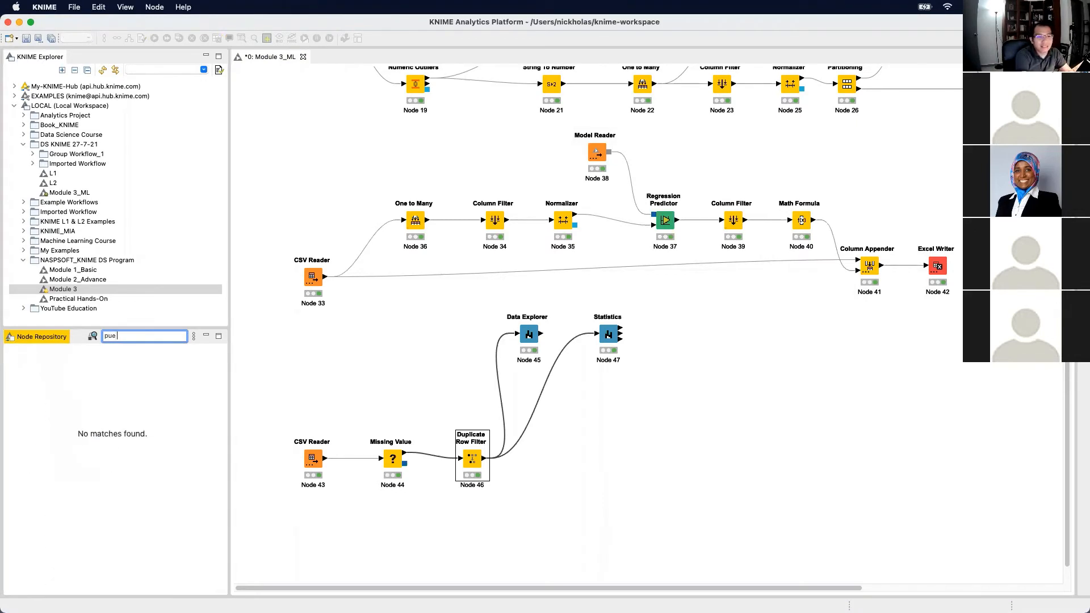
key("BackSpace")
key("BackSpace")
type("ie")
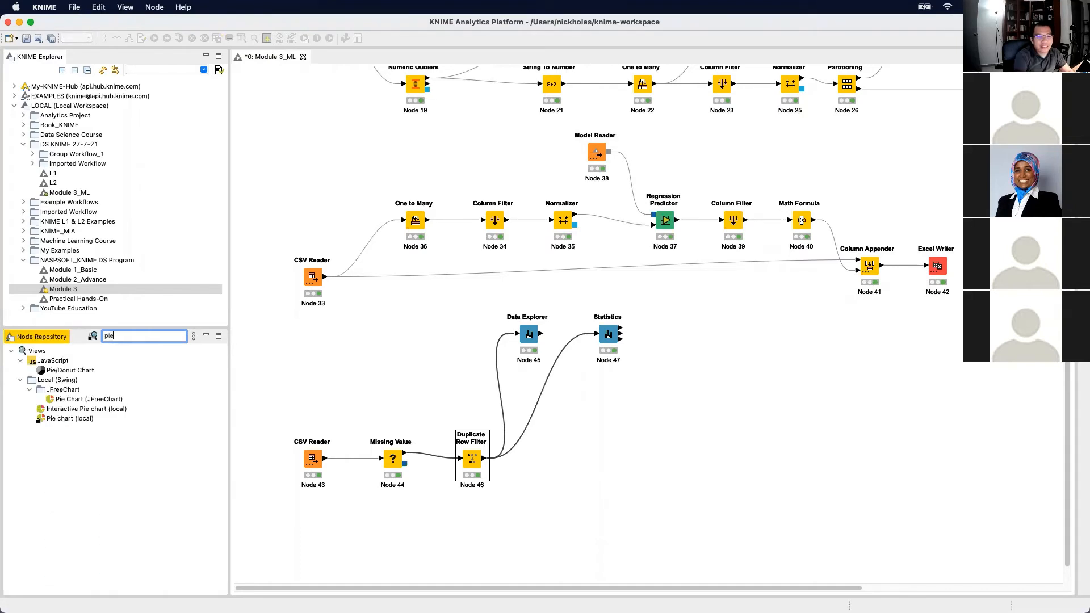
left_click_drag(73, 370, 696, 335)
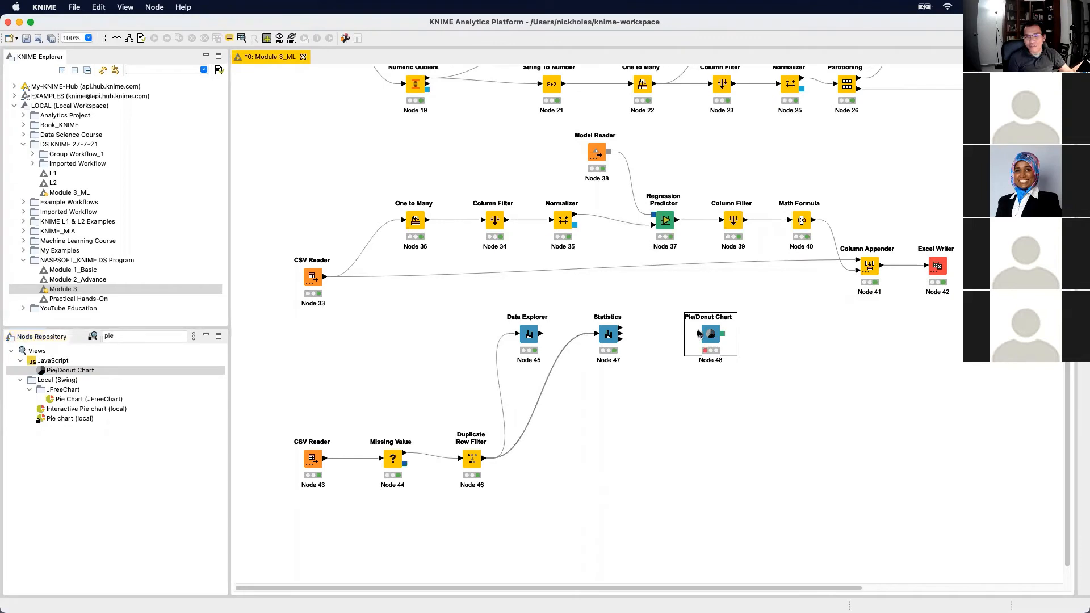
left_click_drag(485, 458, 695, 337)
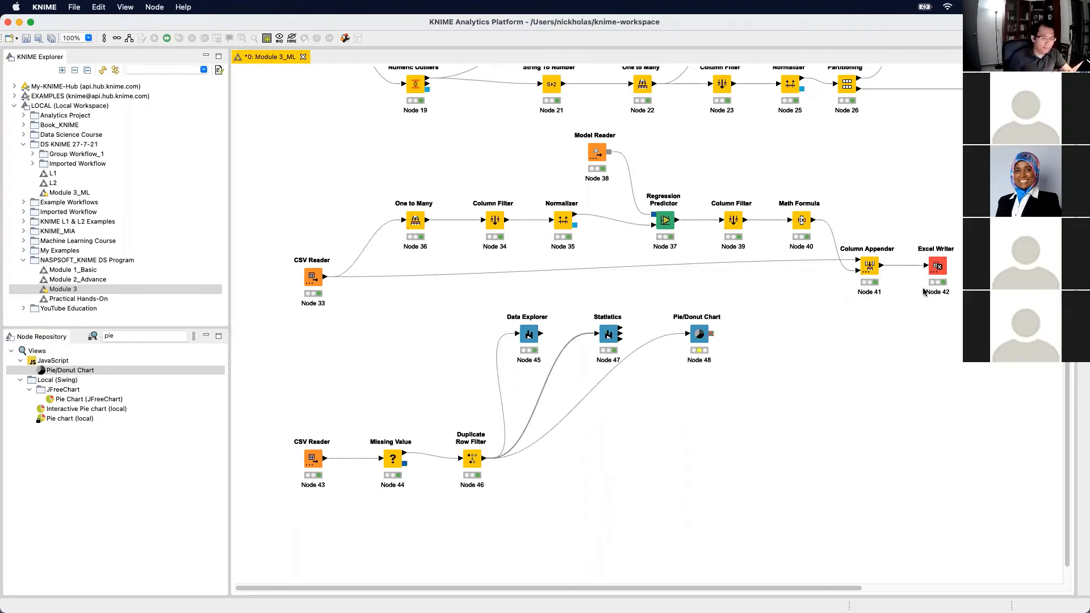
Configure the Pie/Donut Chart node with Exited as the category column and Occurence Count as the aggregation method
double_click(701, 336)
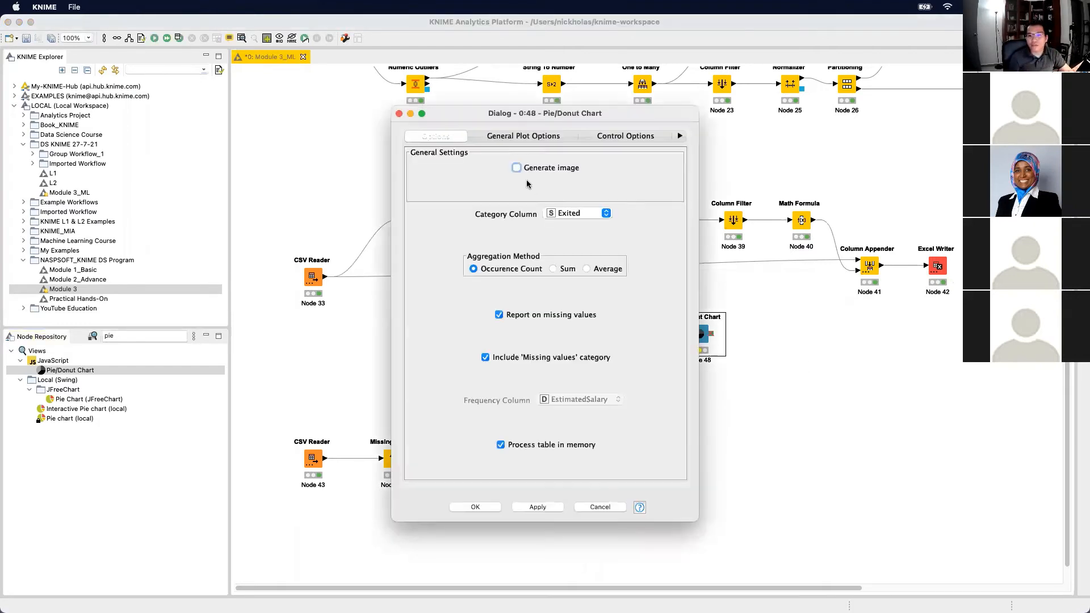
left_click(577, 216)
left_click(577, 213)
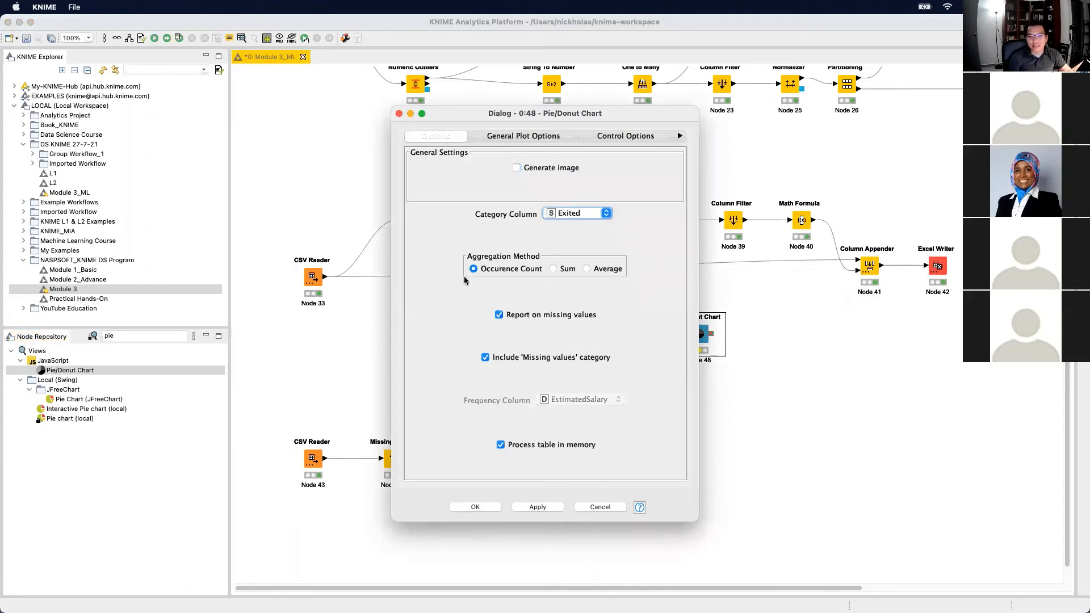
left_click(534, 508)
left_click(475, 507)
Execute the Pie/Donut Chart node and open its view to inspect the Churn and Stay slices
right_click(704, 320)
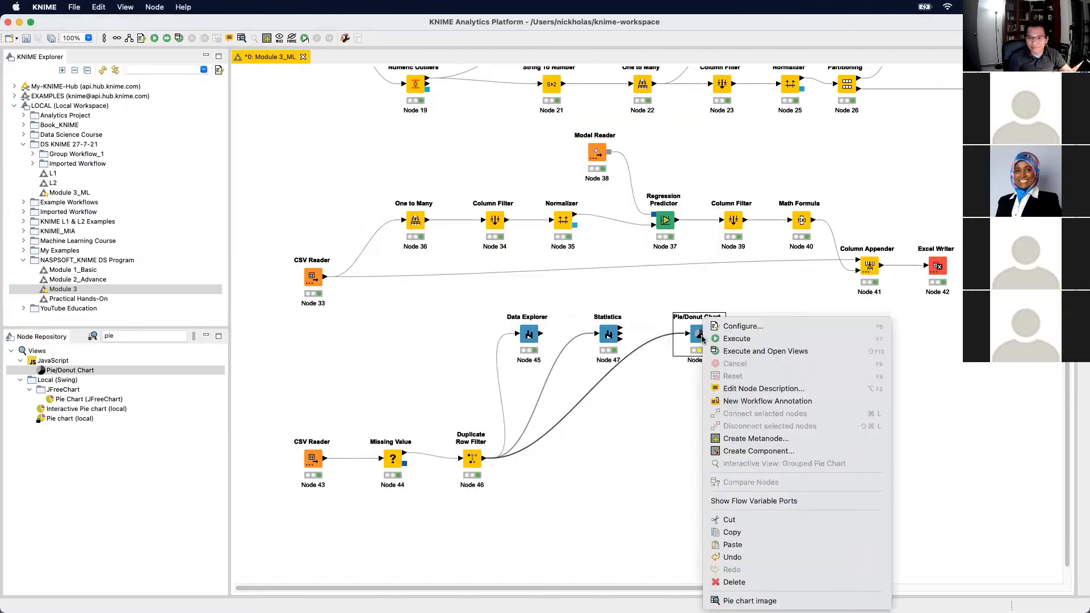
left_click(796, 351)
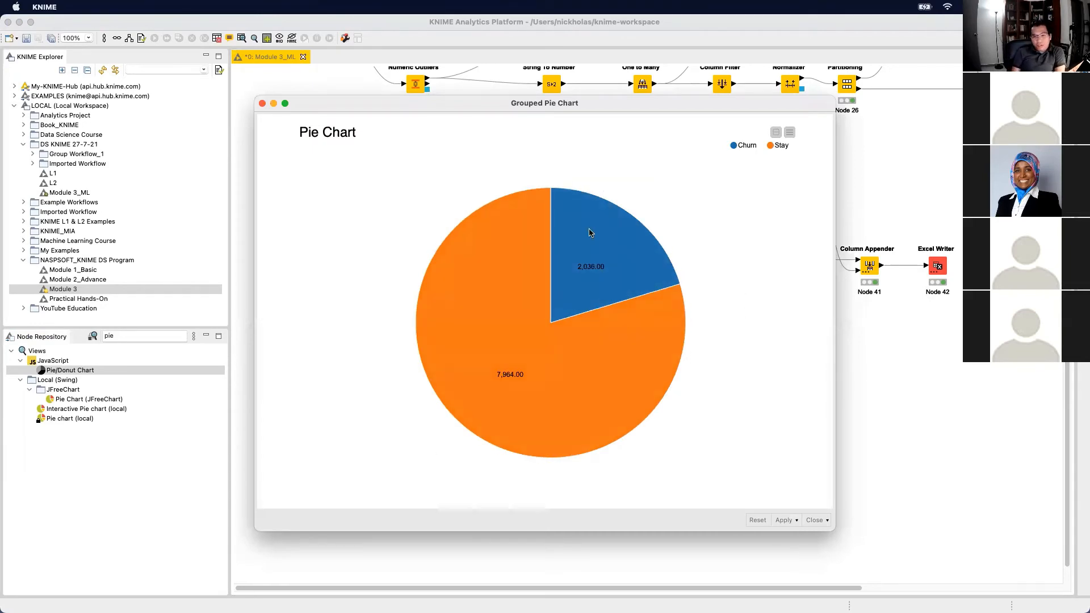
mouse_move(562, 221)
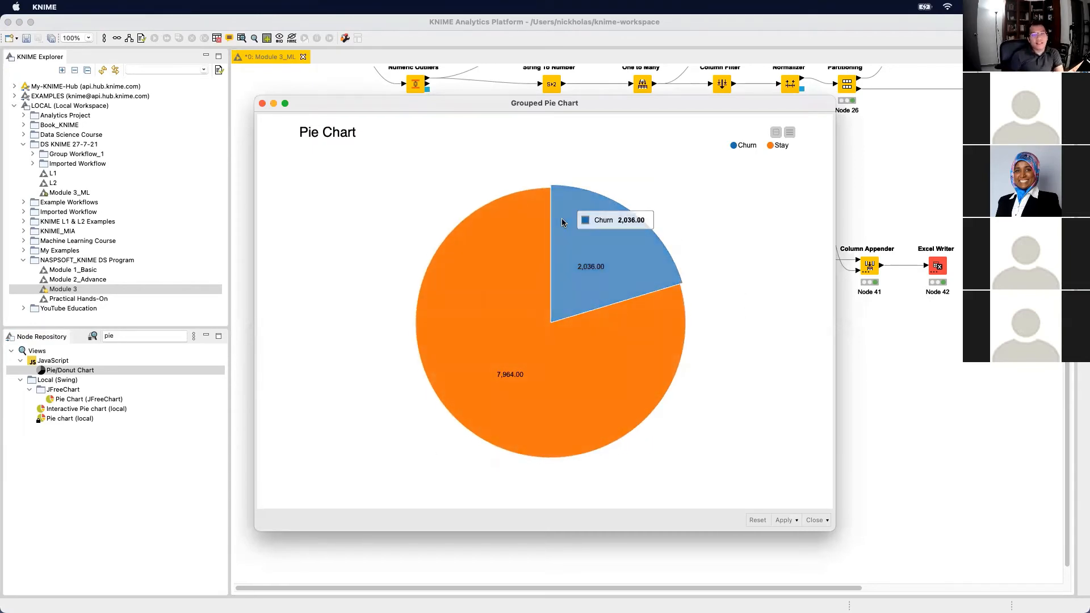
mouse_move(605, 366)
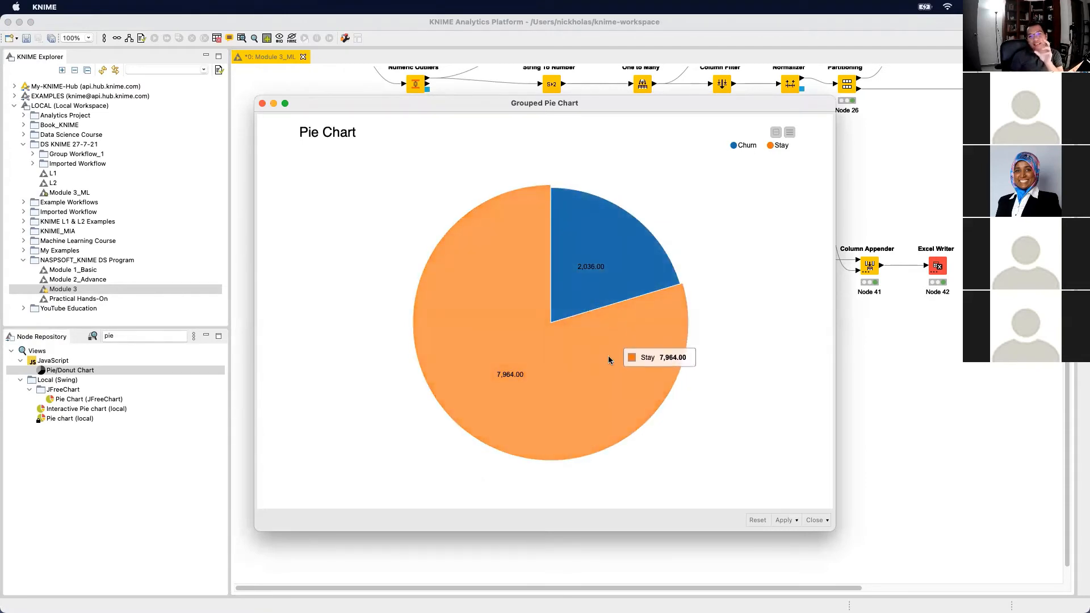
Display the pie chart's slice labels as percentages, compare the Churn and Stay shares, and close the view discarding the changes
left_click(789, 131)
left_click(757, 197)
left_click(722, 337)
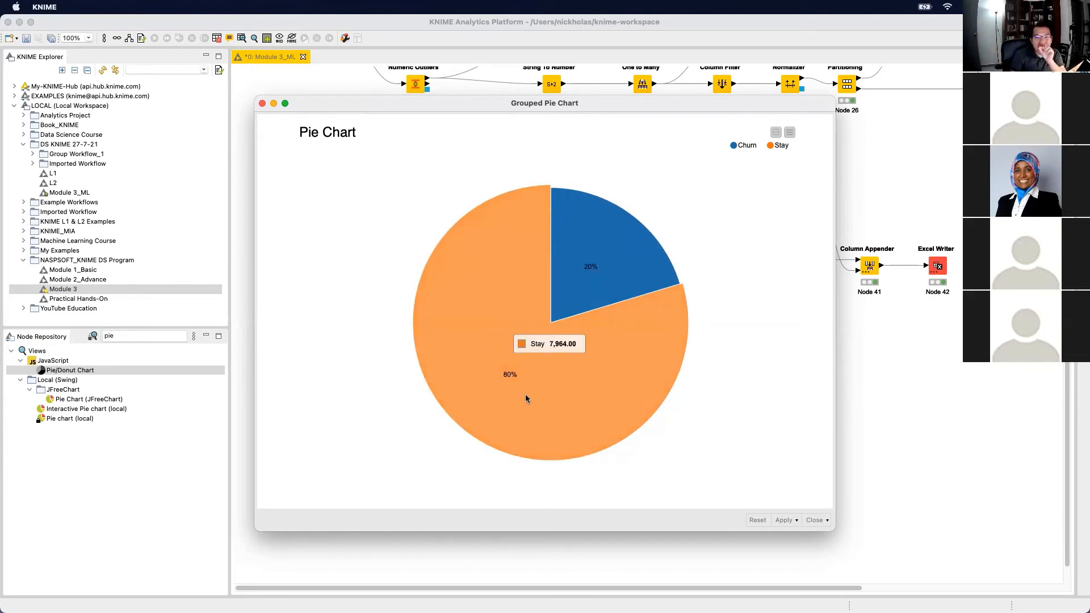
mouse_move(631, 257)
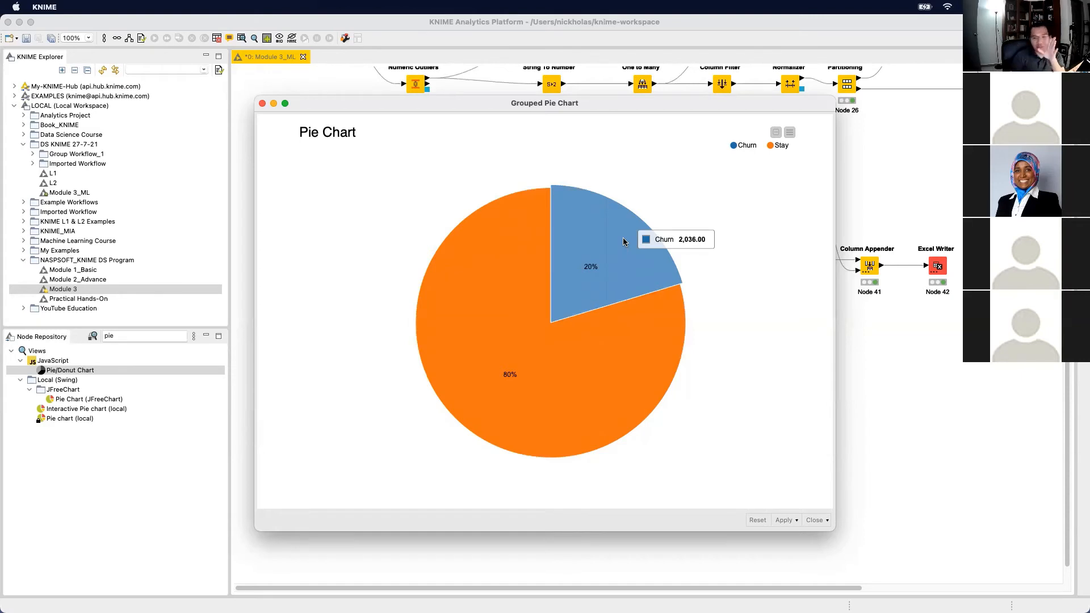
left_click(262, 105)
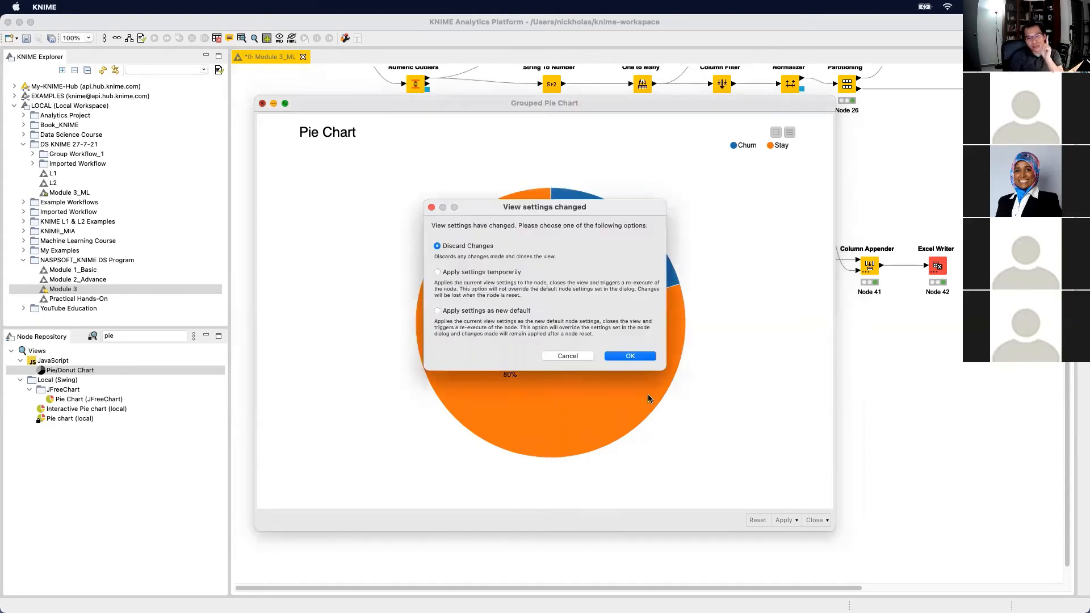
left_click(628, 359)
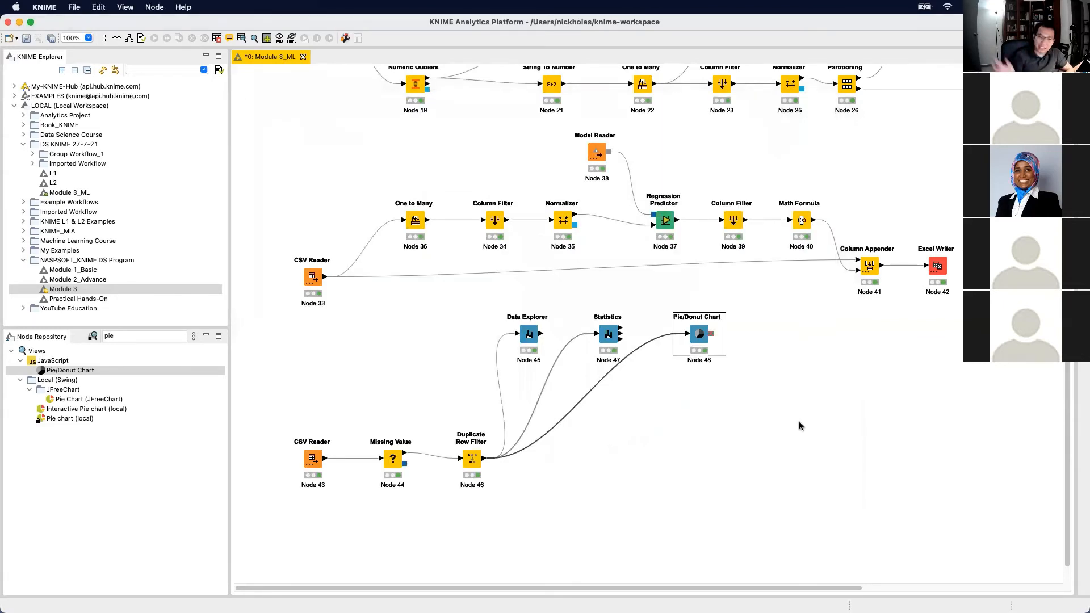
Examine the Duplicate Row Filter's output table for text columns such as Geography and Gender, and close it
left_click(799, 425)
right_click(479, 461)
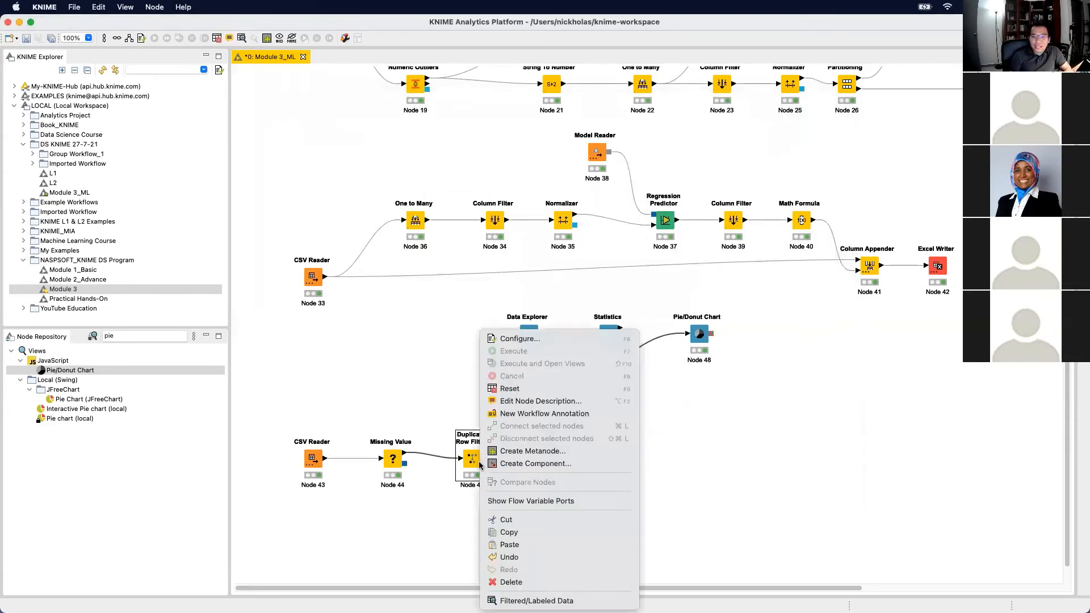
left_click(559, 600)
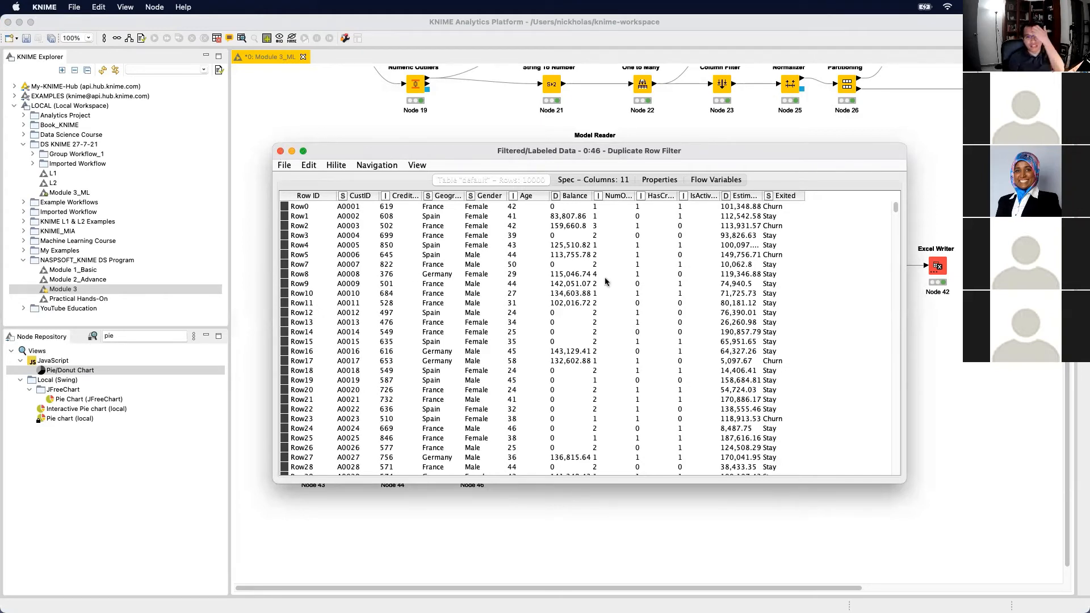
left_click(280, 151)
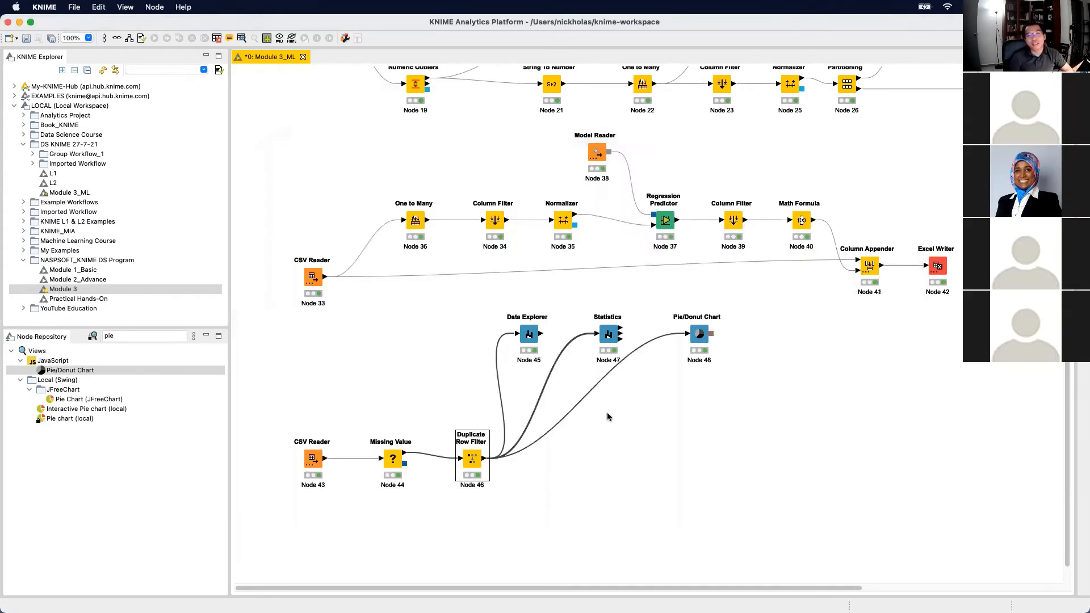
Add a One to Many node after the Duplicate Row Filter and connect the filter's output to it
double_click(146, 335)
type("o")
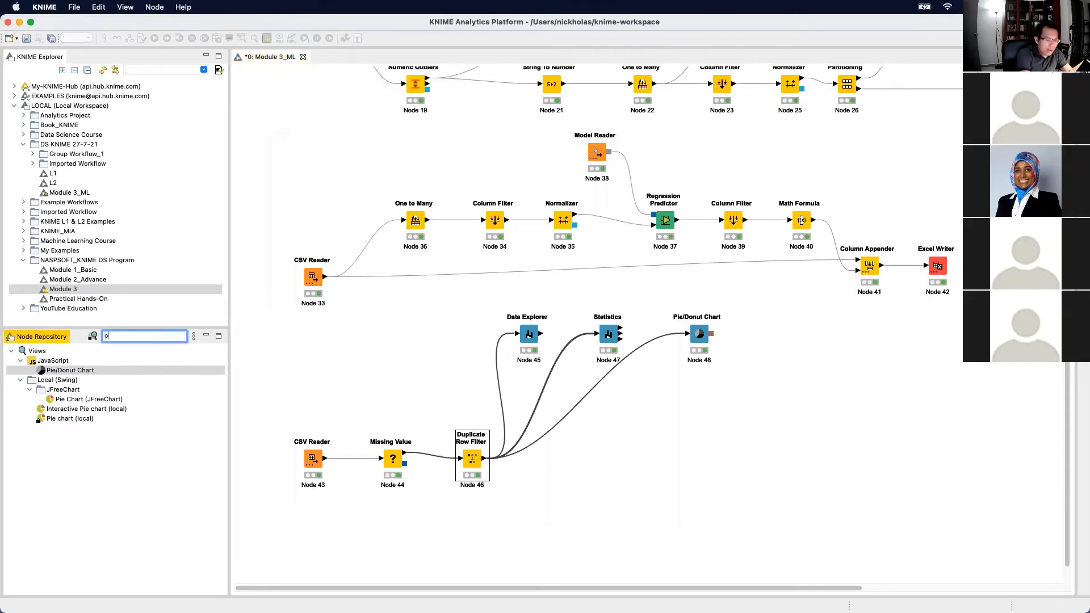
type("ne to many")
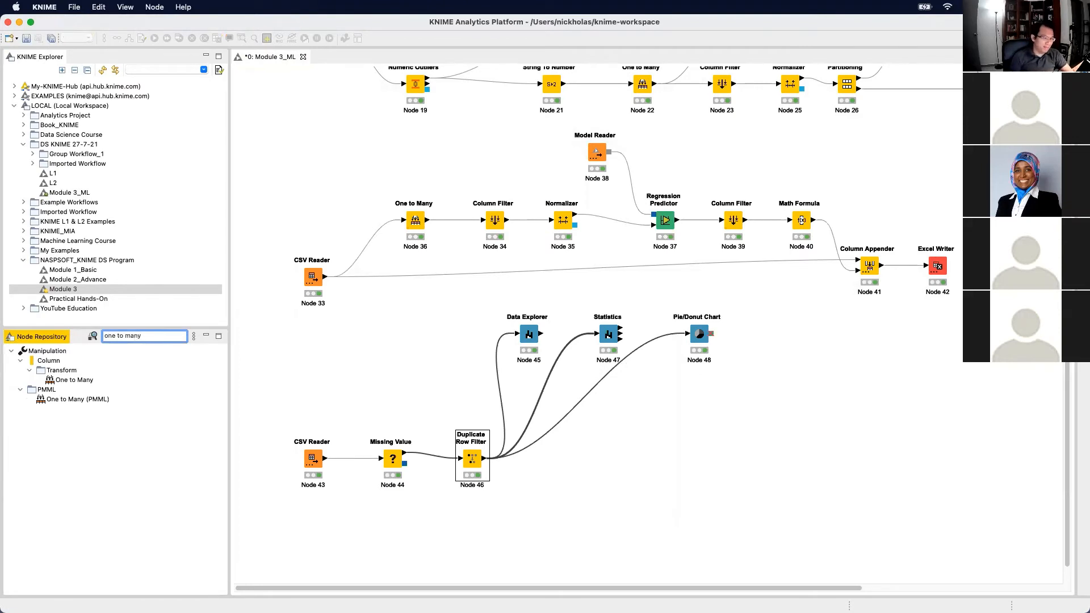
left_click_drag(73, 381, 574, 457)
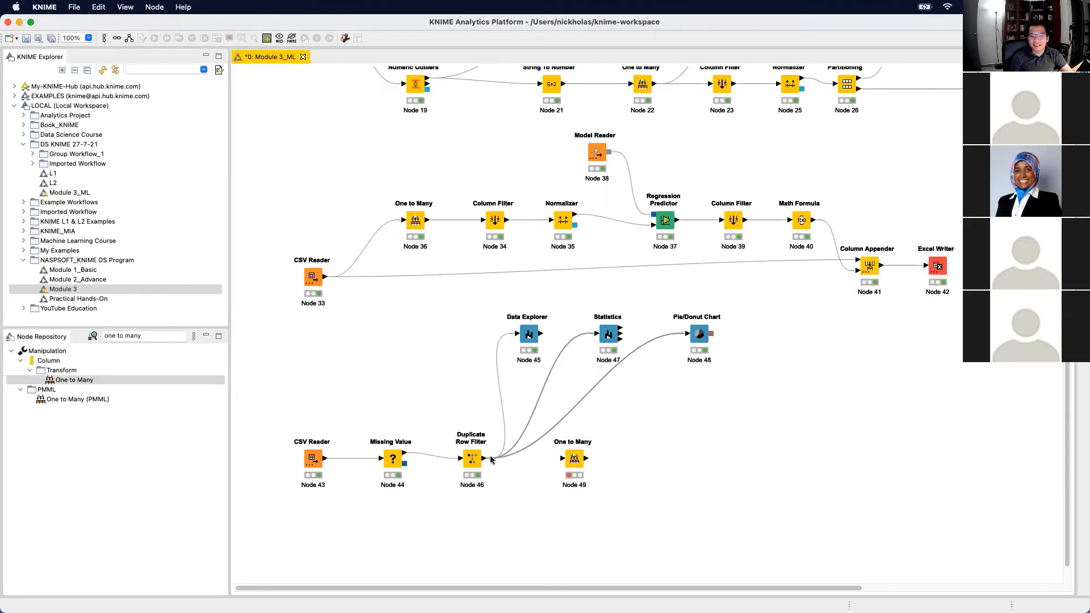
left_click_drag(483, 459, 563, 458)
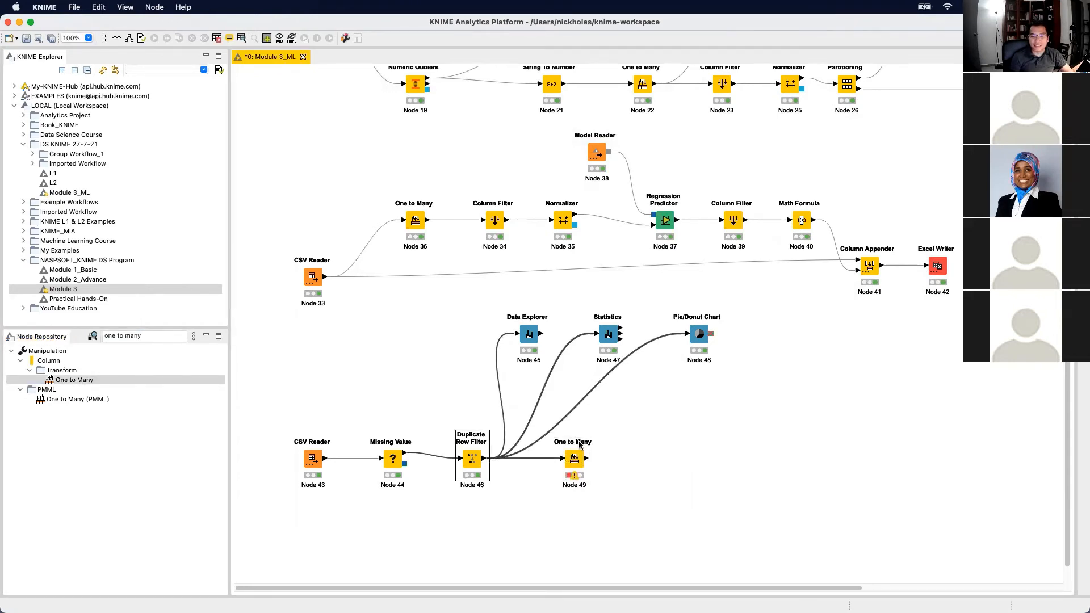
left_click(686, 438)
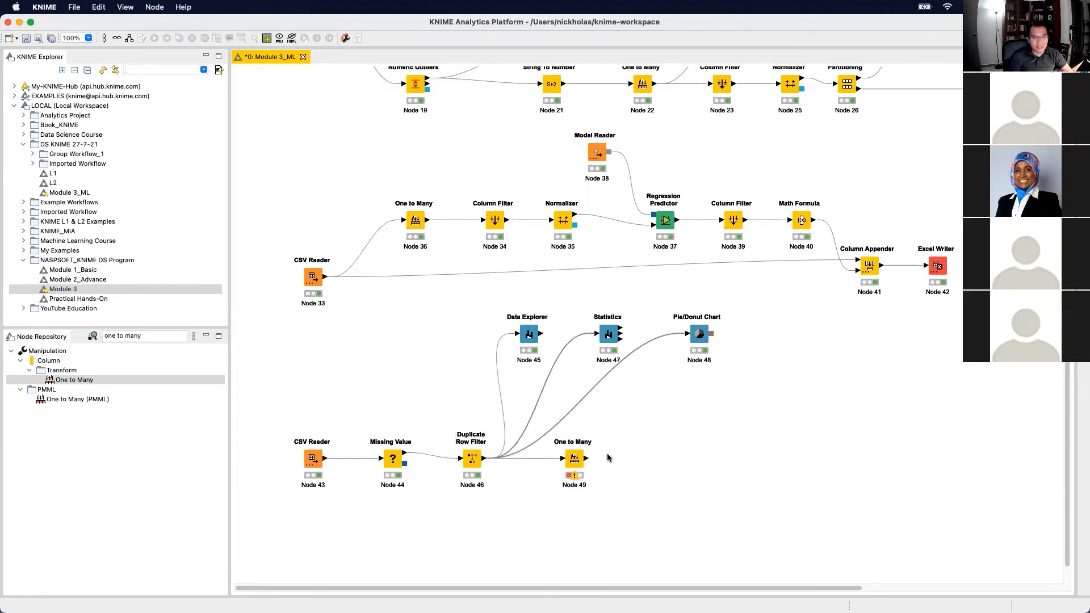
Configure the One to Many node to transform only Geography and Gender, excluding CustID and Exited
double_click(574, 461)
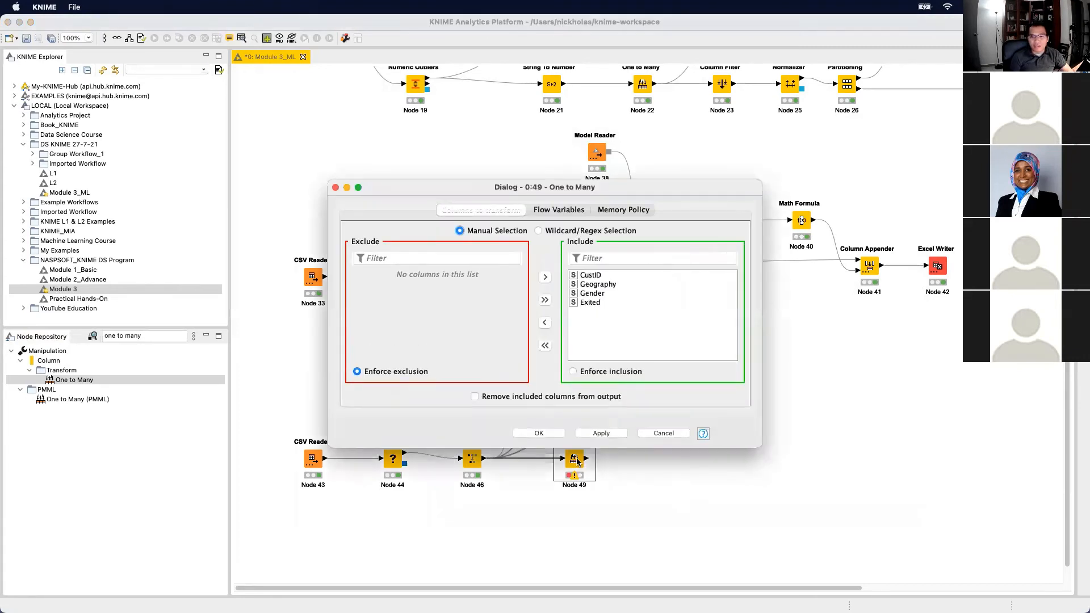
double_click(589, 277)
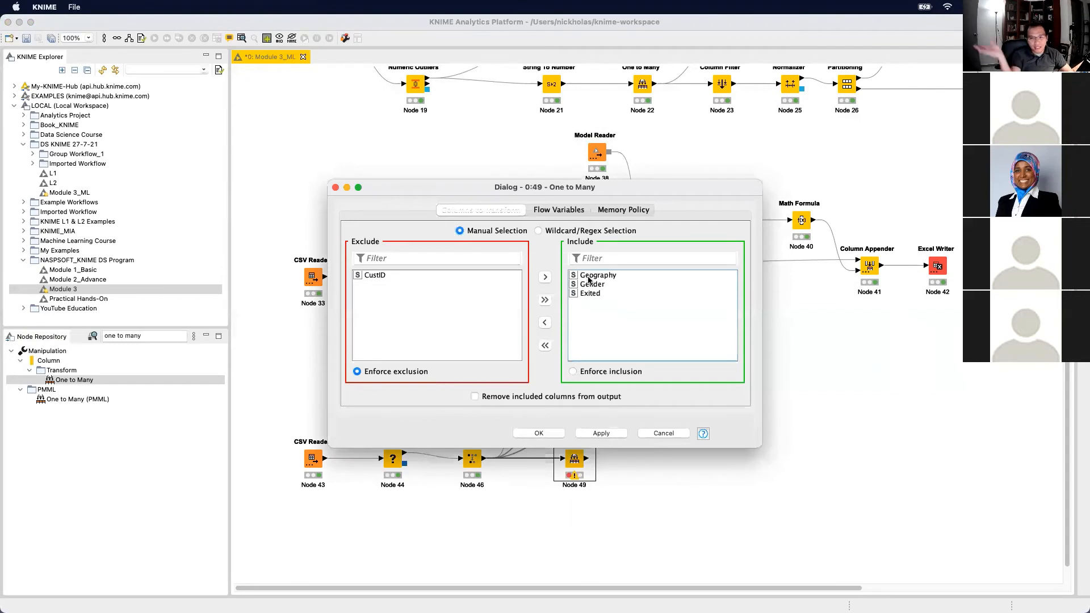
double_click(596, 294)
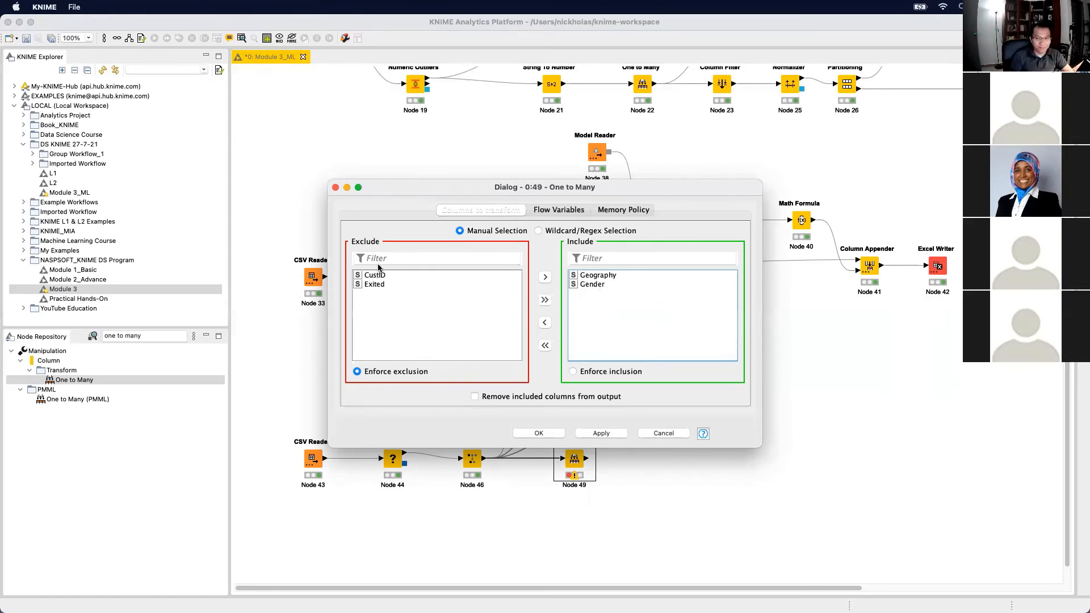
left_click(610, 433)
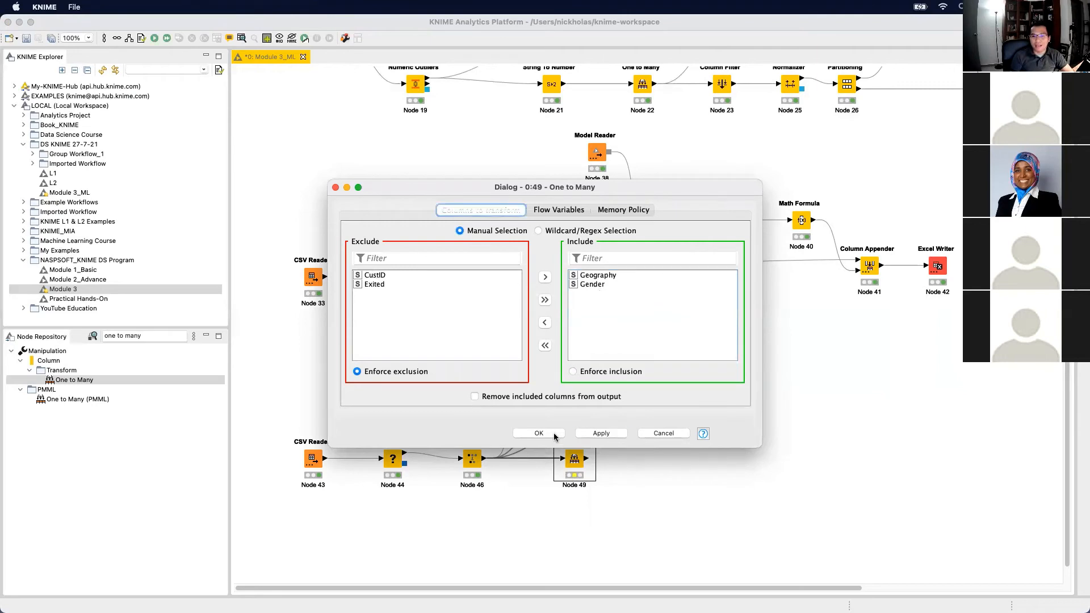
left_click(553, 434)
Recheck the One to Many node's column selection, close its dialog, and execute the node
right_click(574, 459)
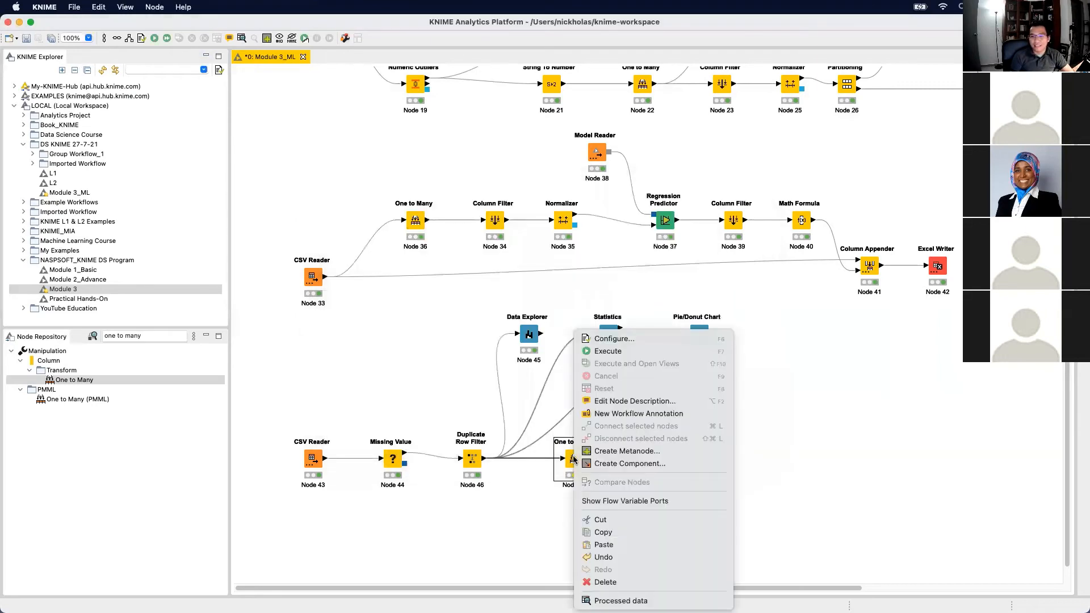
left_click(614, 339)
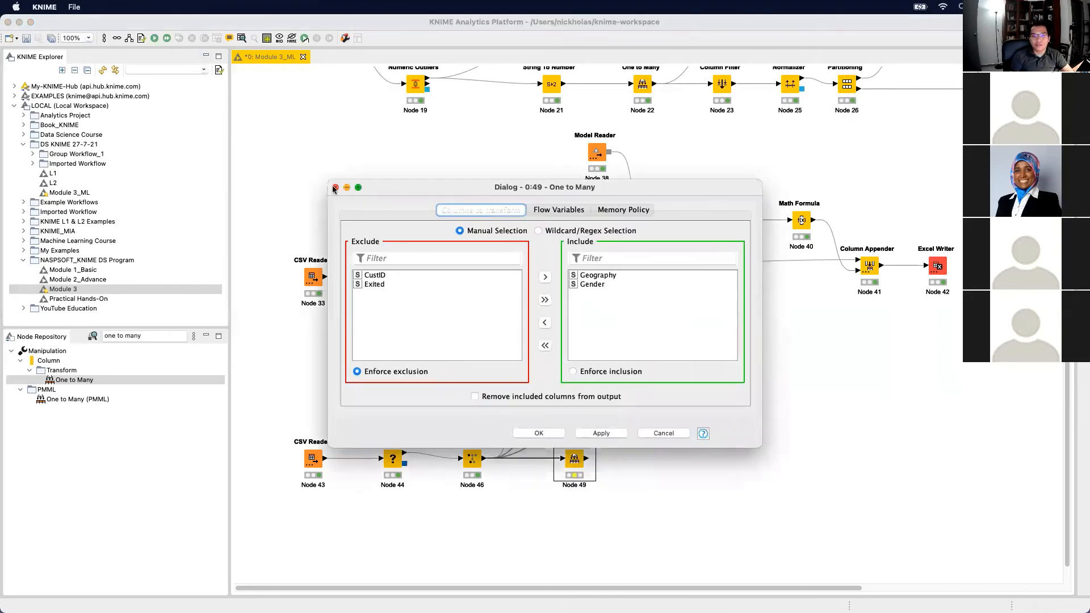
left_click(335, 188)
right_click(572, 458)
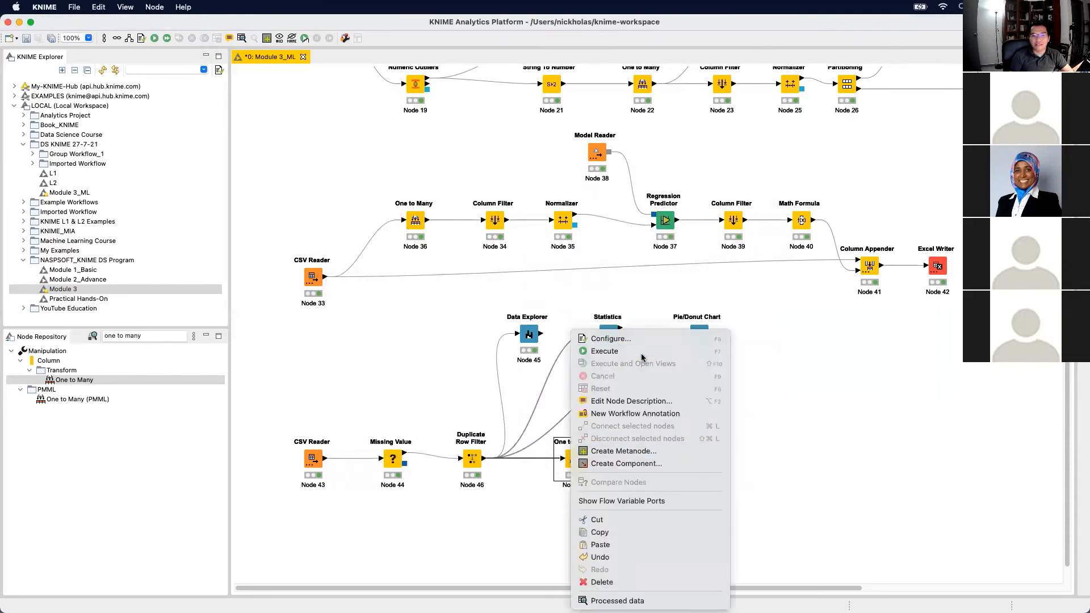
left_click(641, 353)
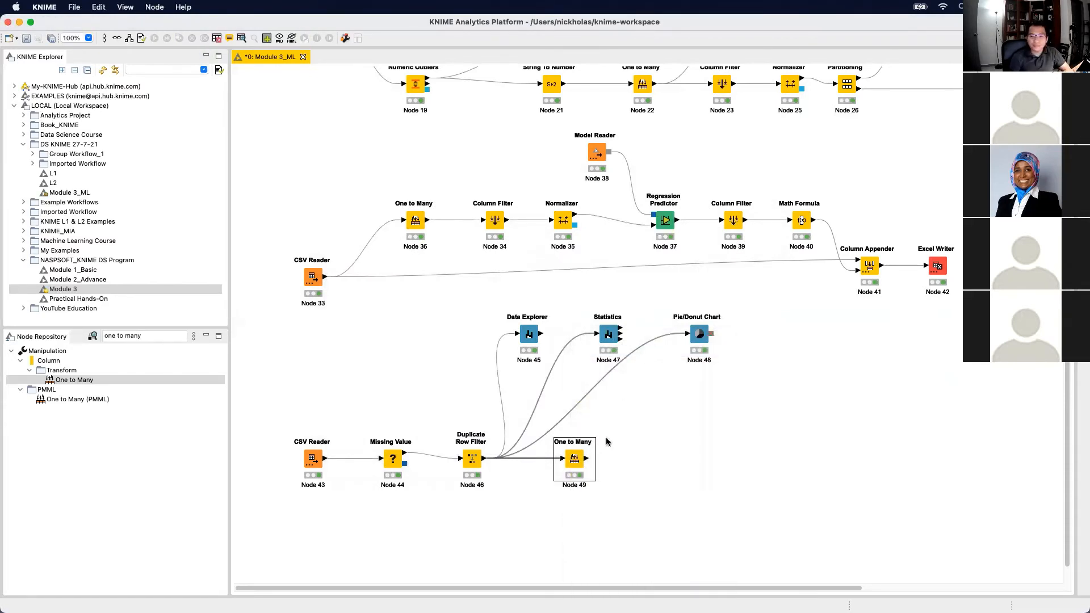
Examine the One to Many node's processed data for the encoded country and gender columns, widening the Germany column, and close it
right_click(575, 455)
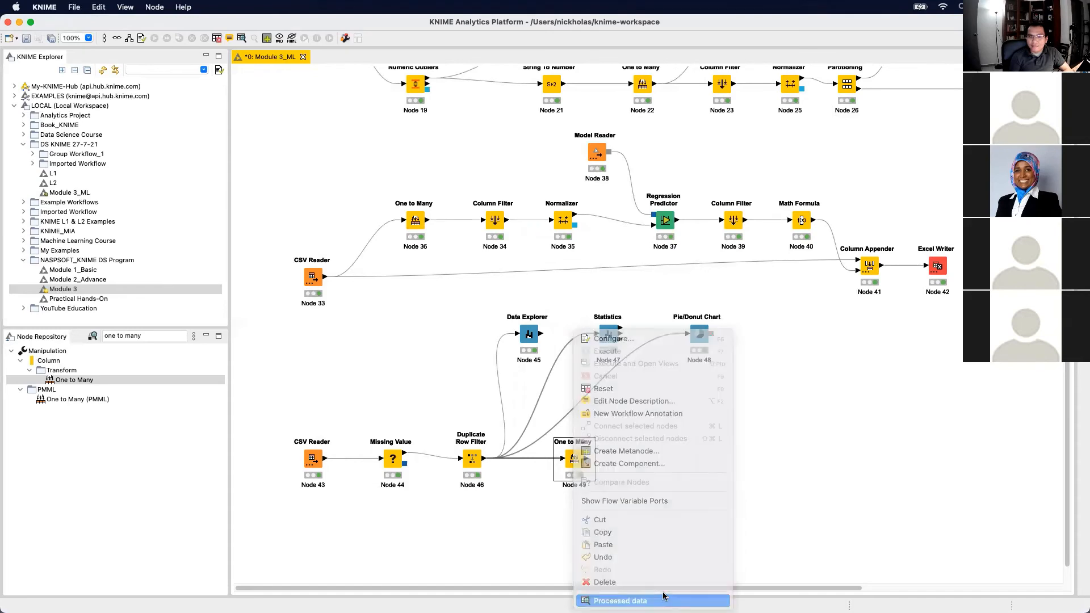
left_click(664, 600)
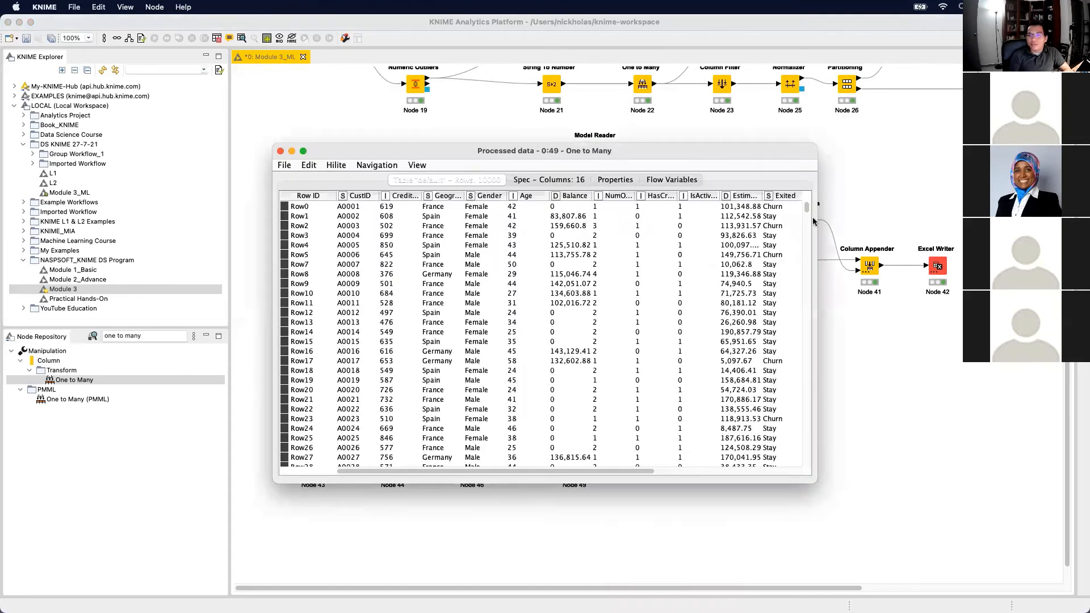
left_click_drag(812, 217, 1003, 219)
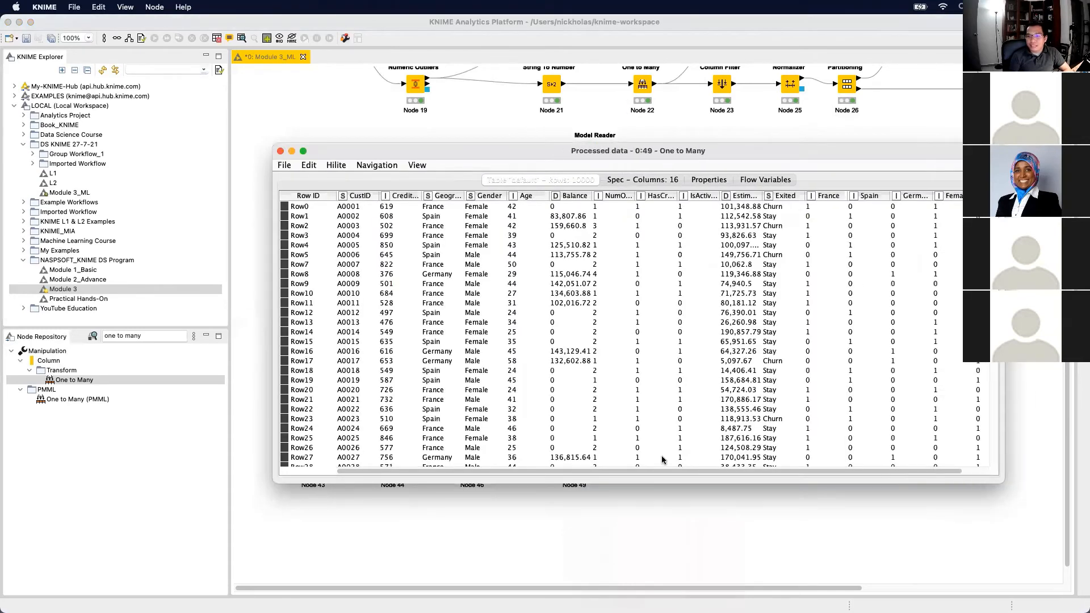
scroll(707, 468, "right", 3)
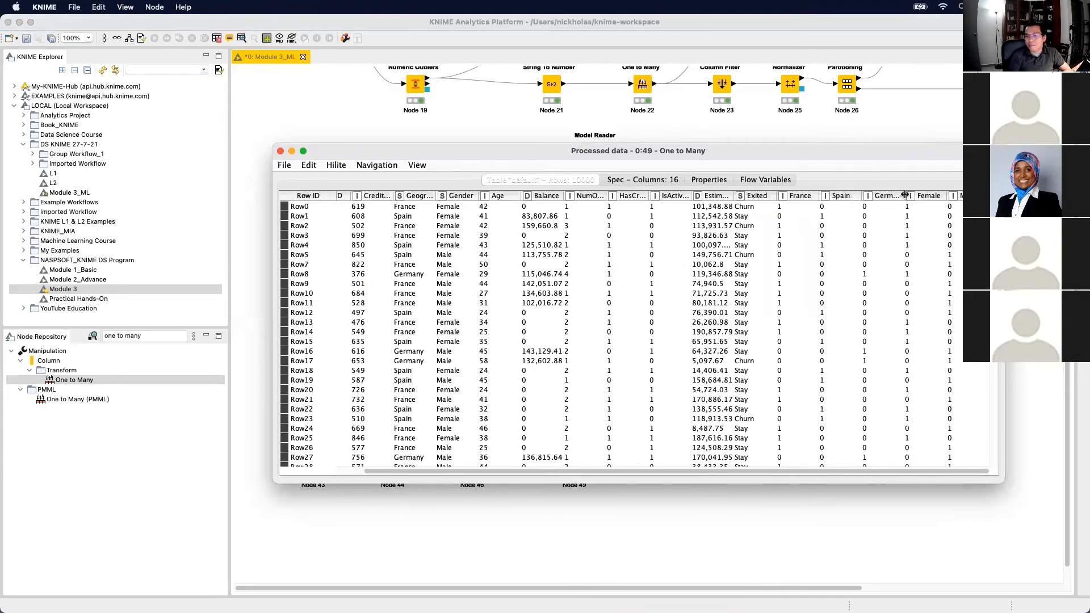
left_click_drag(904, 195, 916, 196)
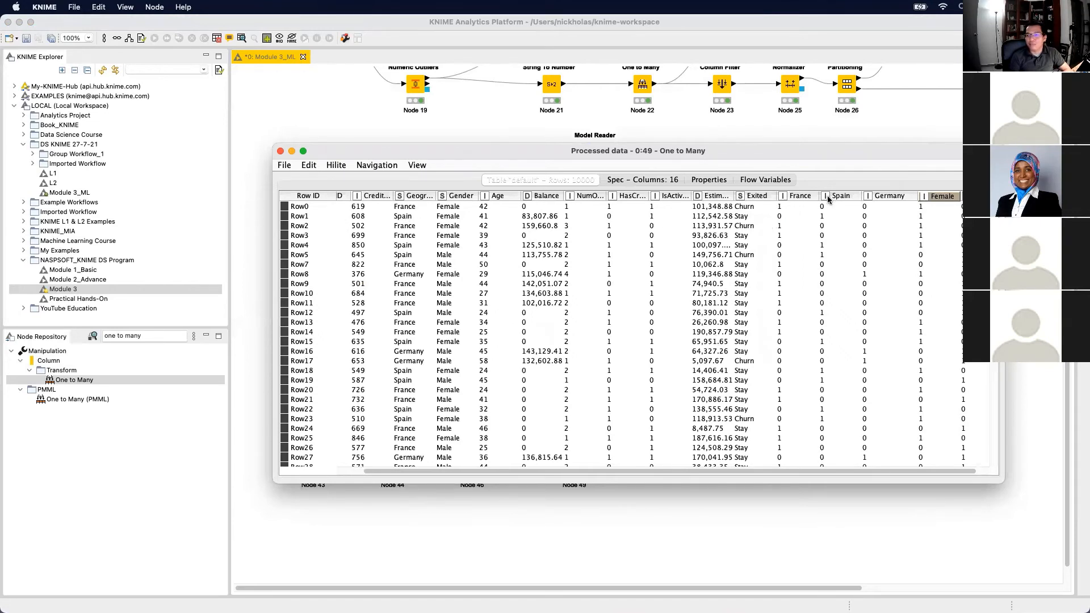
left_click_drag(719, 470, 817, 471)
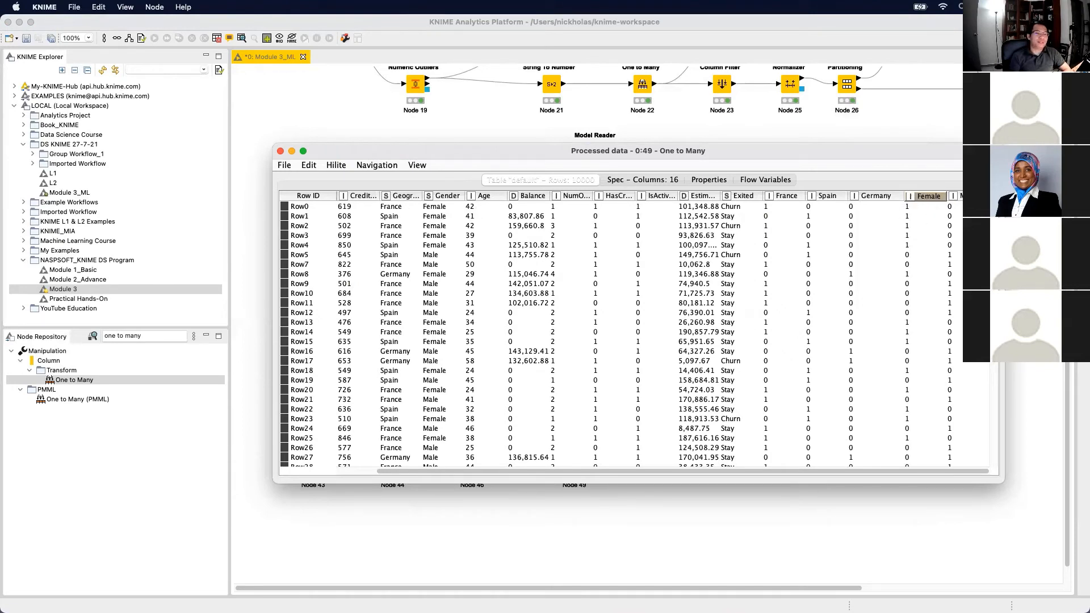
left_click(279, 151)
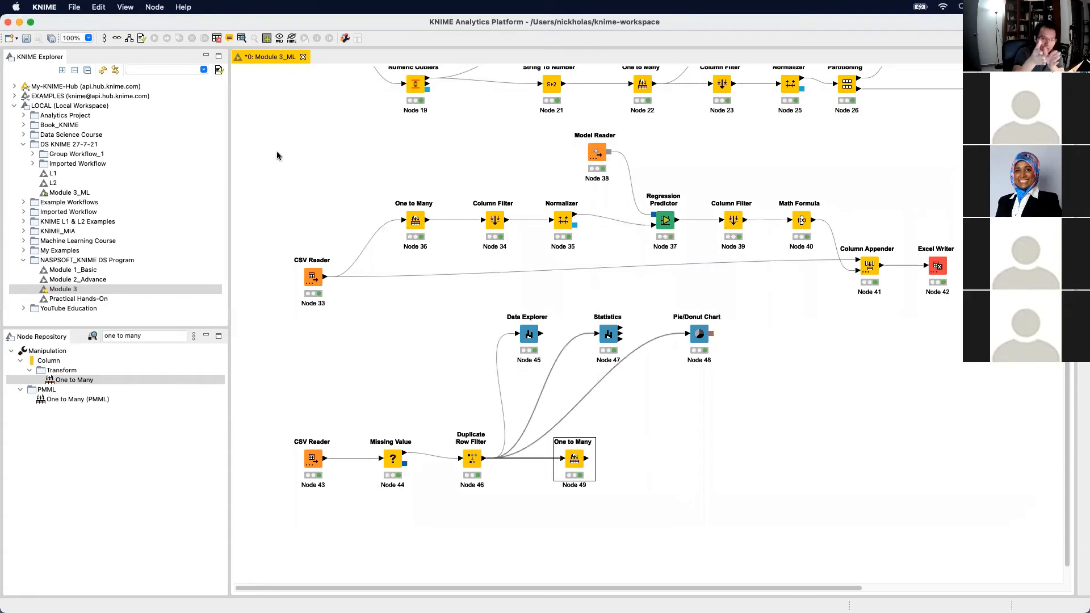
Review which columns the One to Many node includes and excludes, and close its configuration without changes
left_click(755, 448)
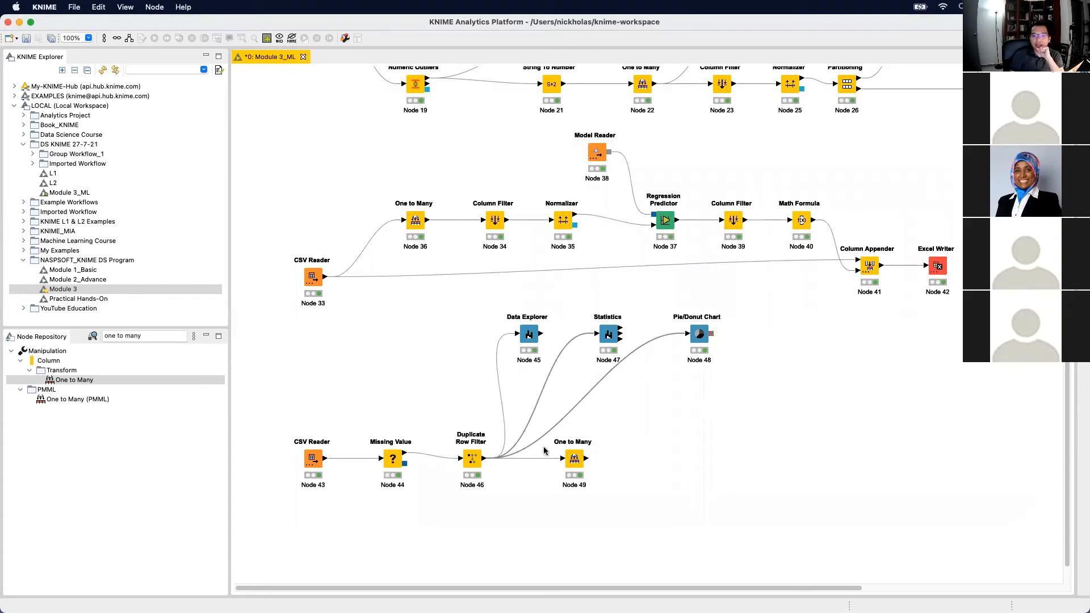
left_click(150, 339)
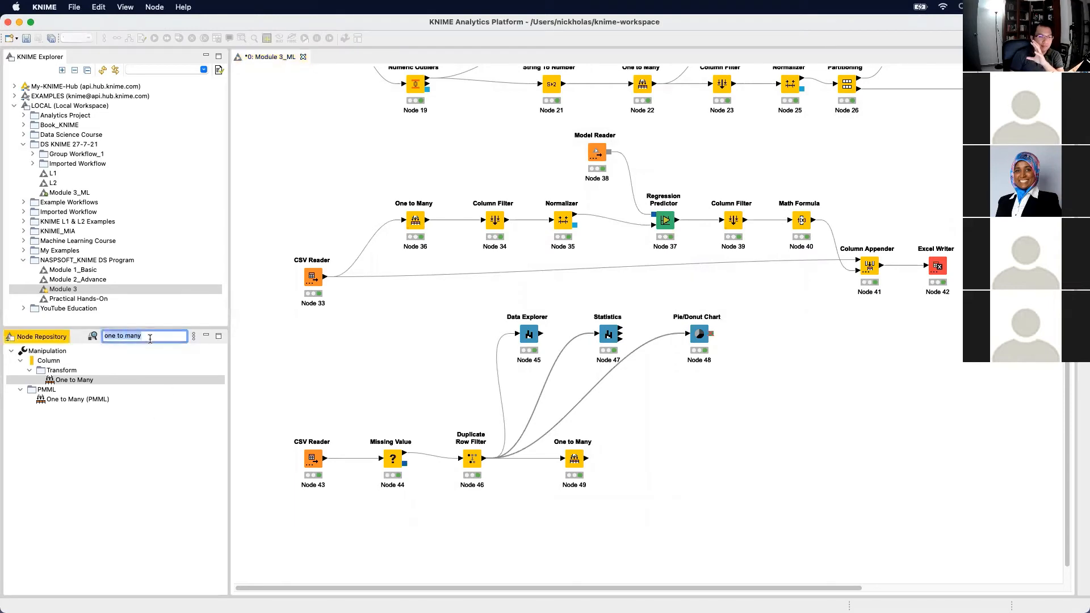
left_click(572, 461)
double_click(573, 459)
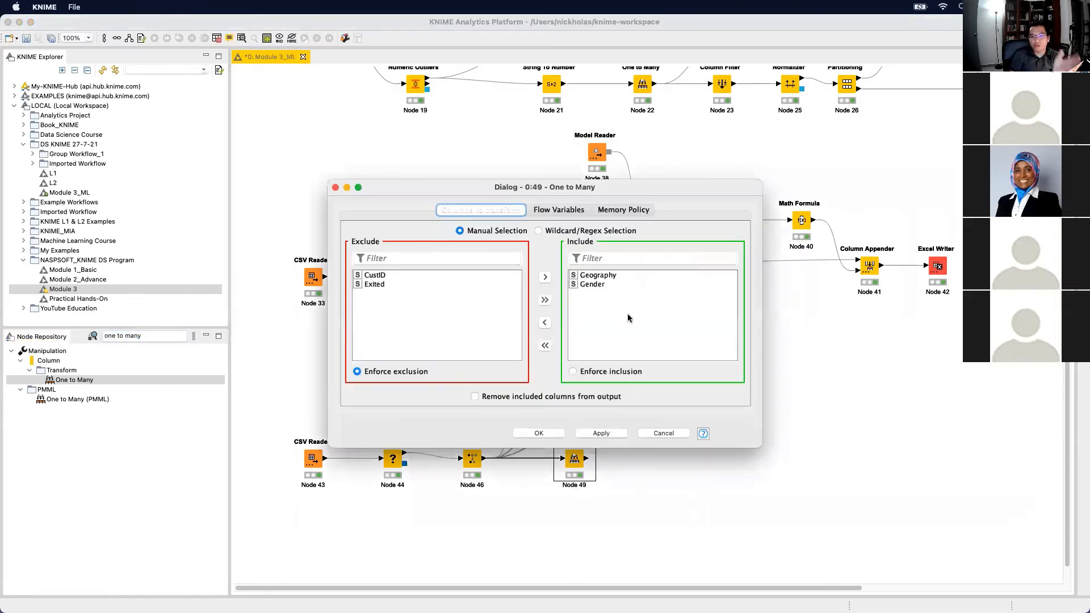
left_click(336, 188)
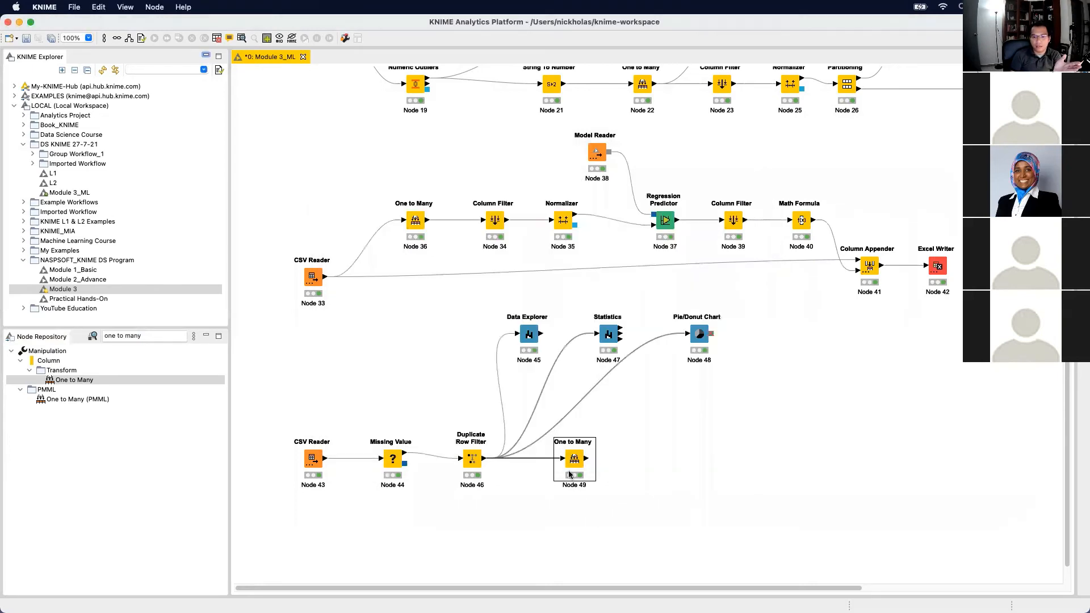
Compare the original Geography and Gender columns with their encoded columns in the One to Many output, and close the table
right_click(585, 458)
key("Return")
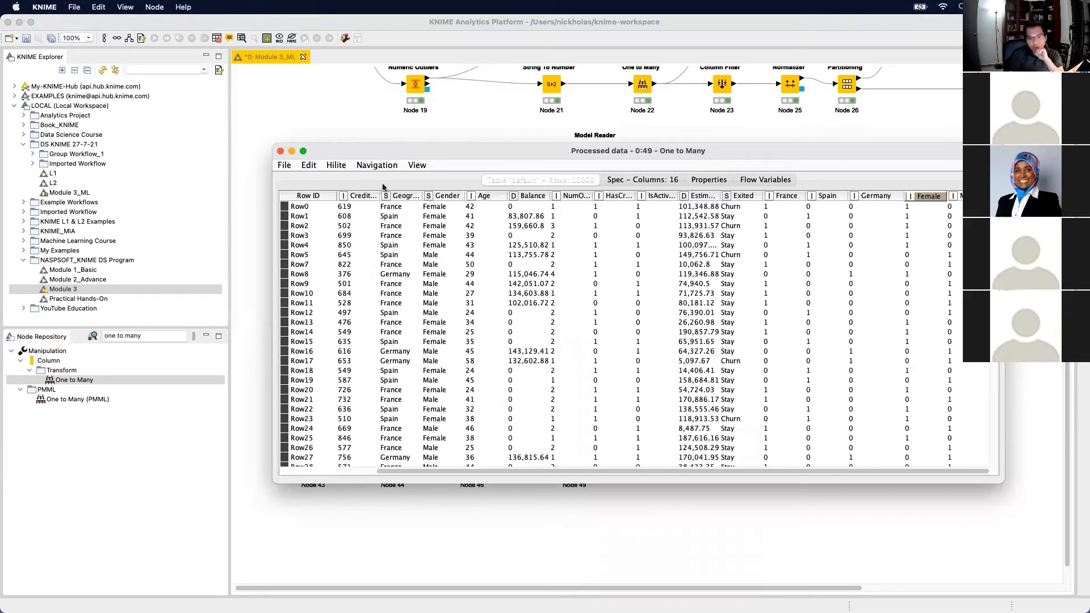
left_click_drag(424, 195, 429, 195)
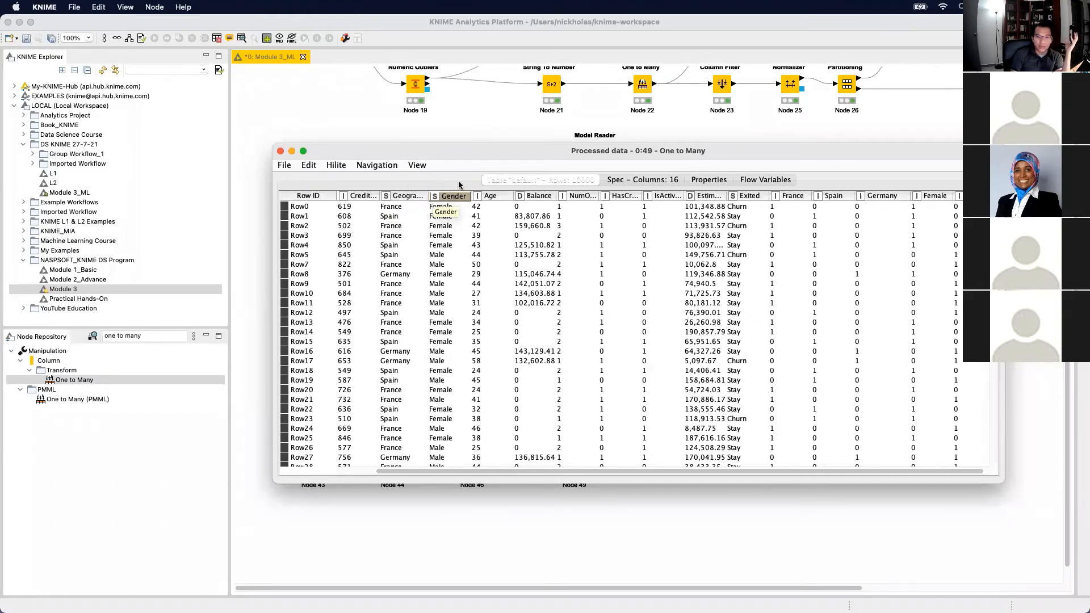
scroll(628, 474, "right", 1)
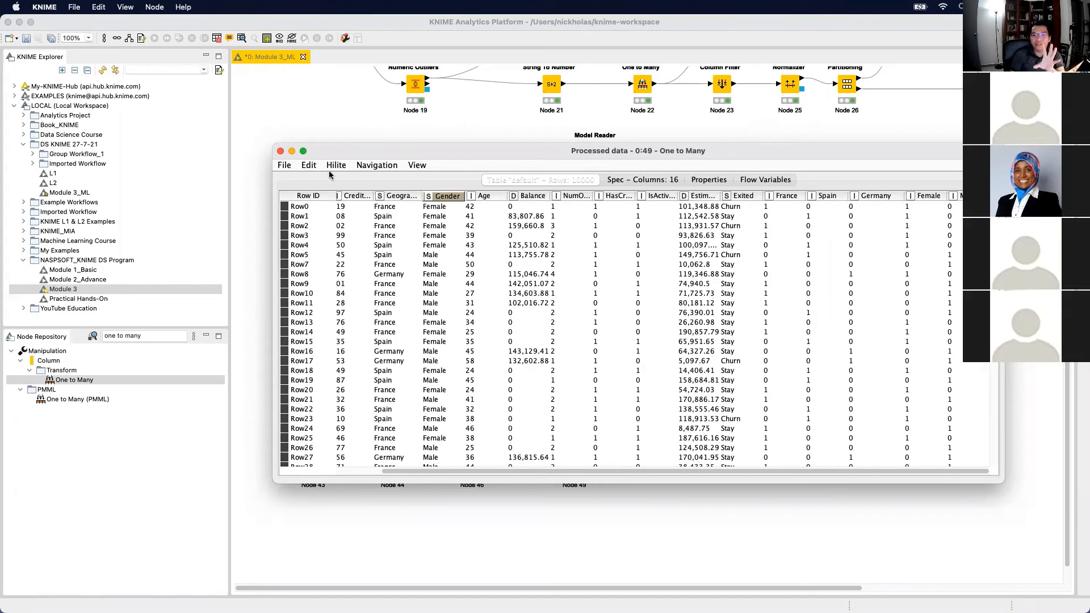
left_click(281, 151)
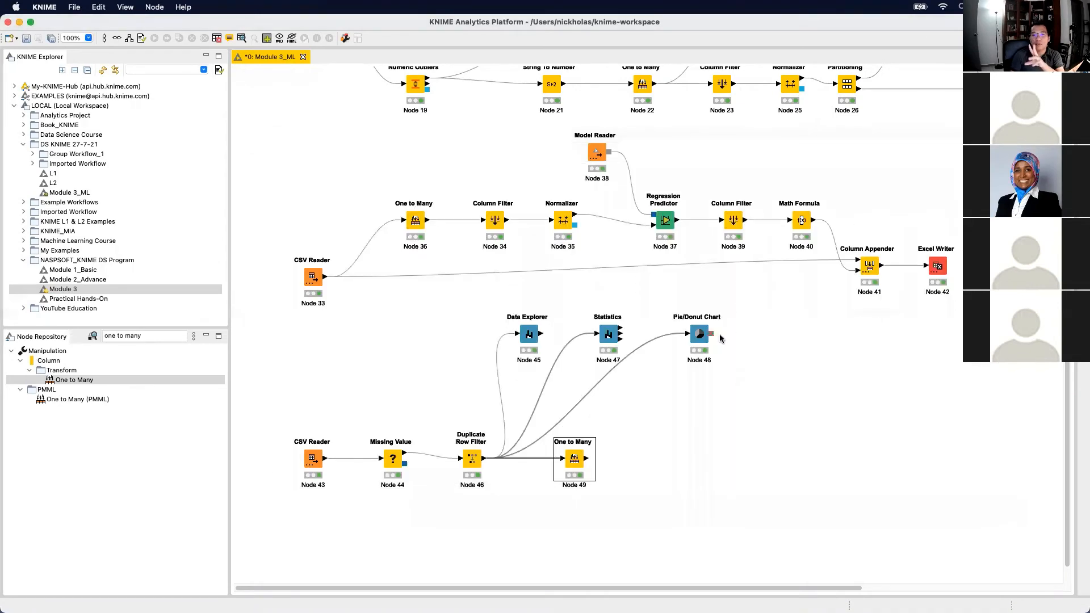
Examine the Statistics node's Occurrences Table for the Geography and Gender category counts, and return to the workflow
right_click(602, 331)
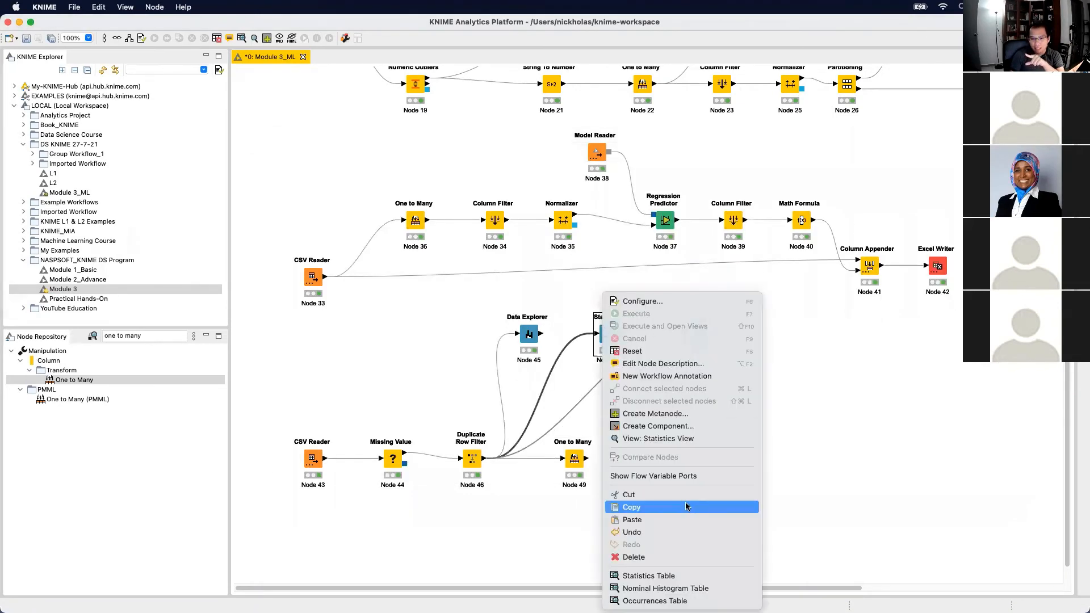
left_click(700, 601)
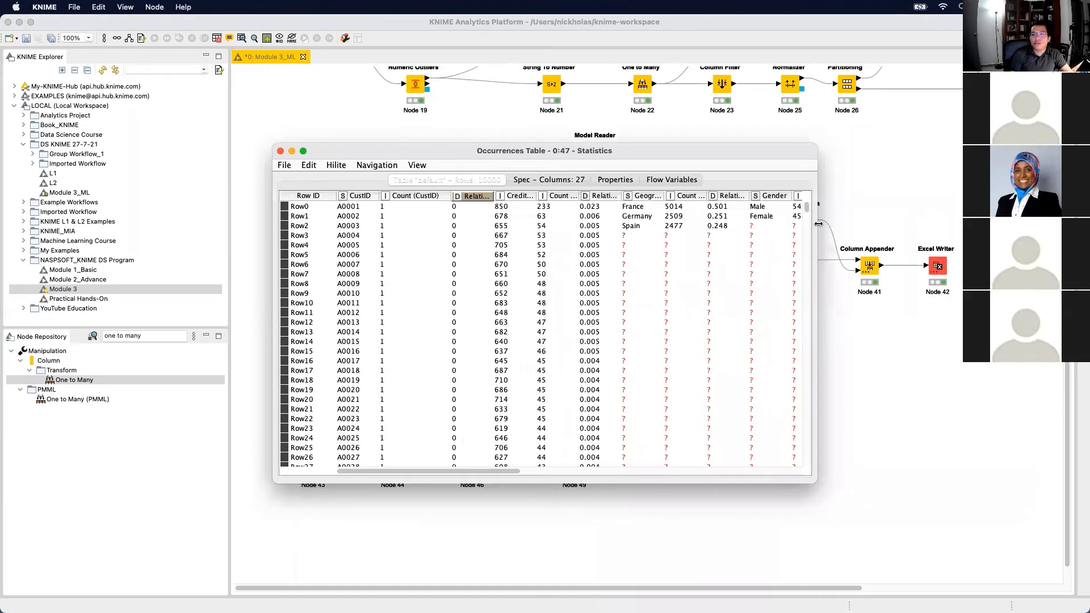
left_click_drag(821, 222, 907, 224)
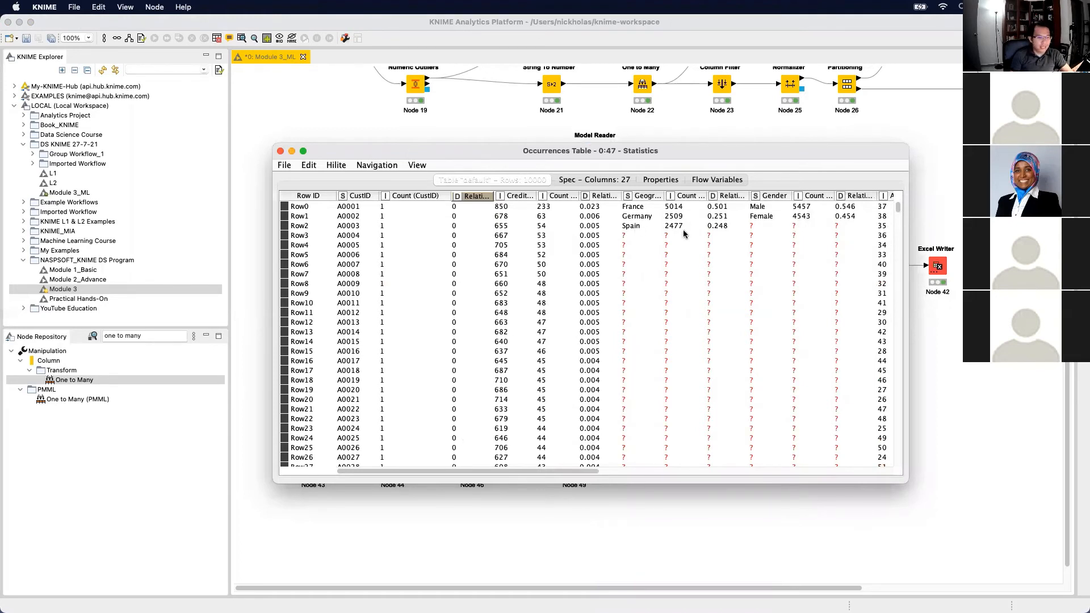
key("ctrl+Up")
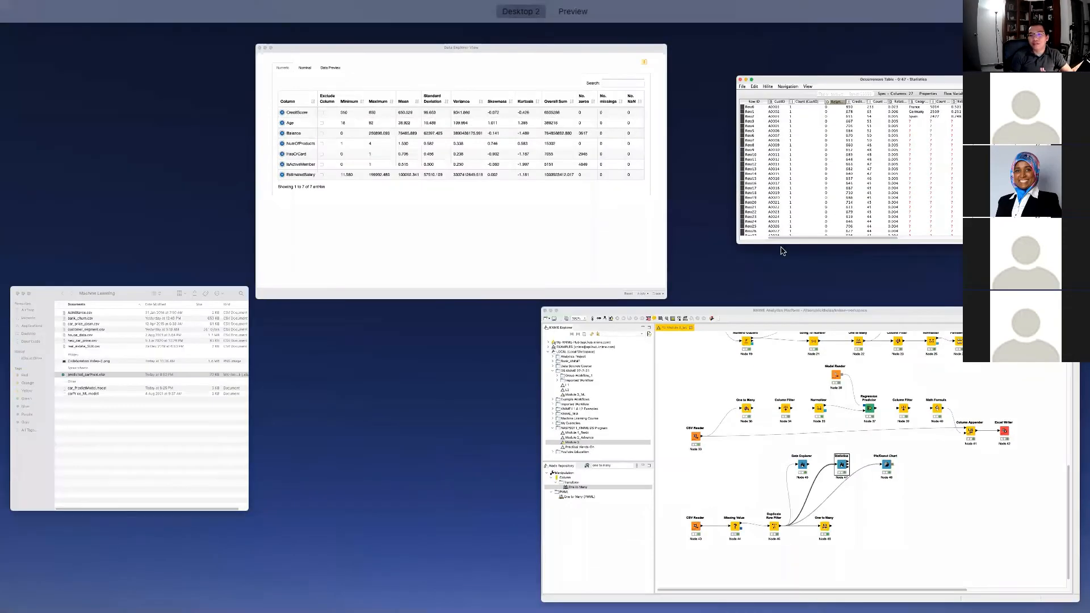
left_click(772, 138)
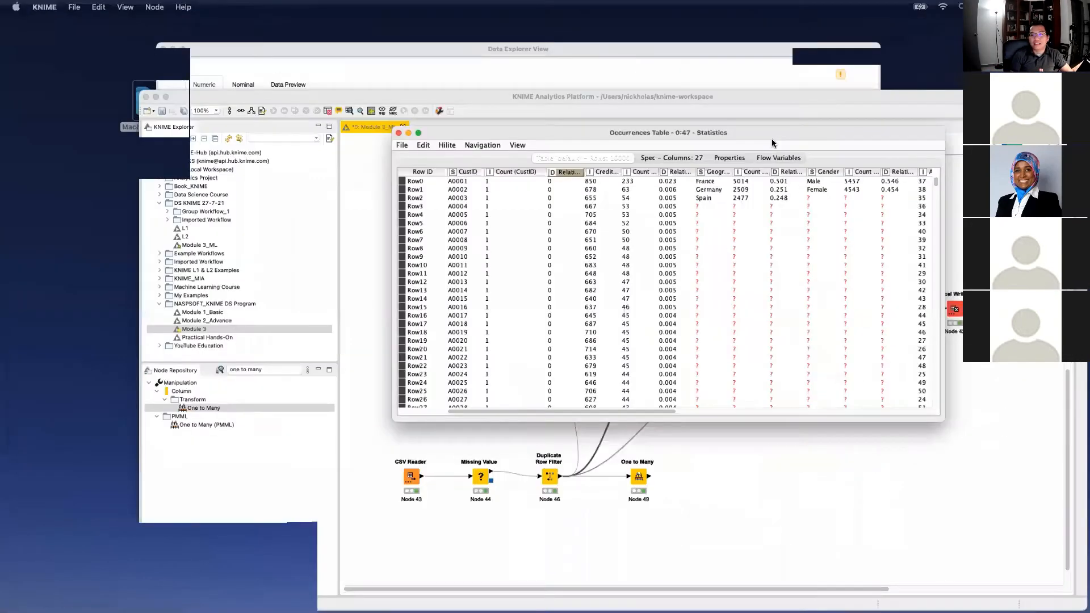
left_click(771, 139)
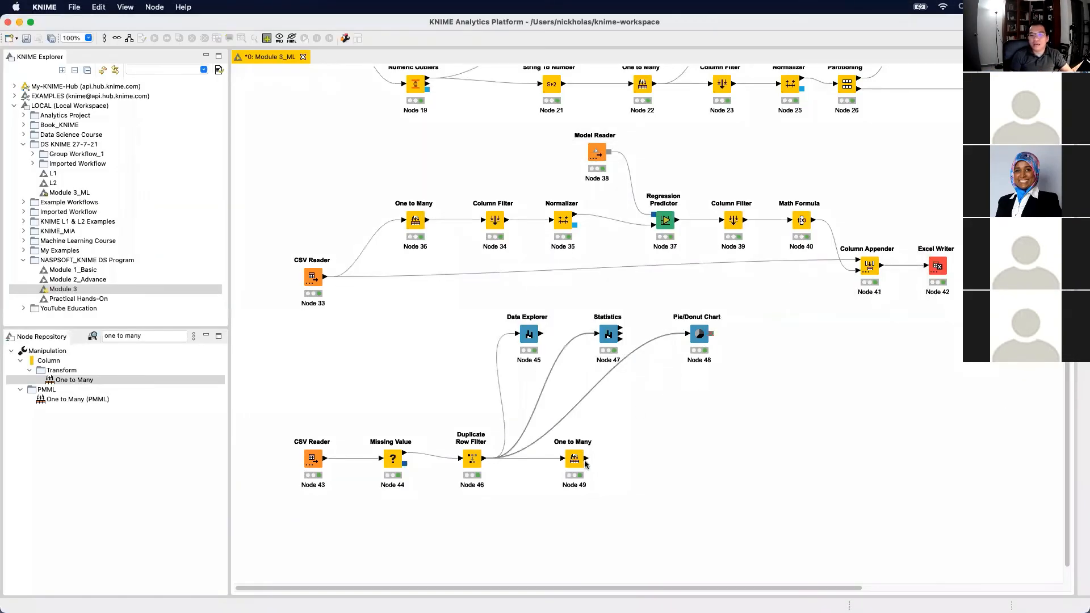
Add a Column Filter node after the One to Many node and connect it to that node's output
left_click(173, 336)
type("column filter")
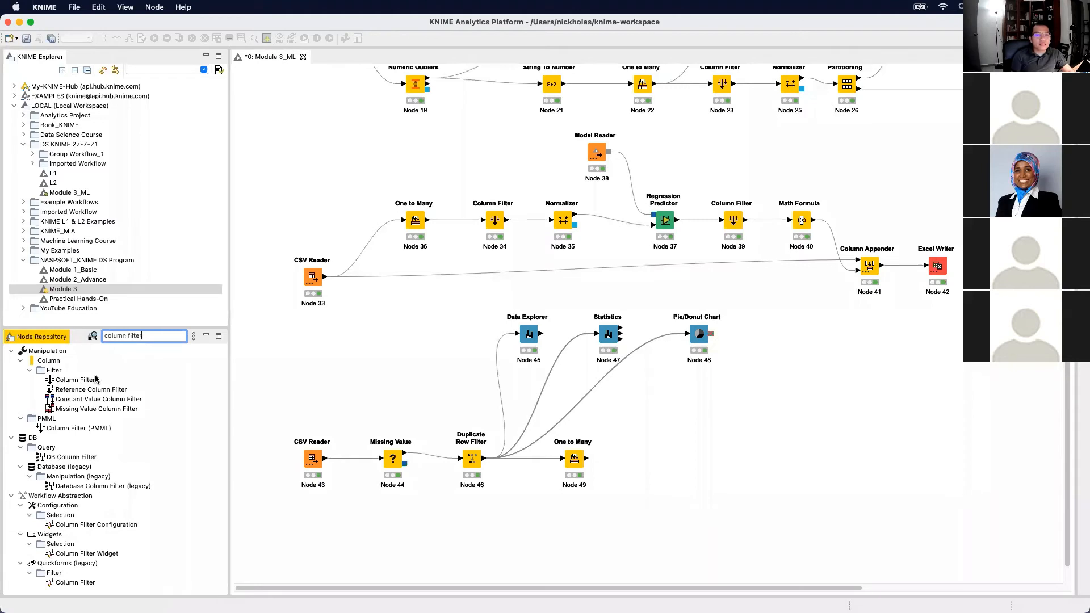
left_click_drag(91, 380, 642, 458)
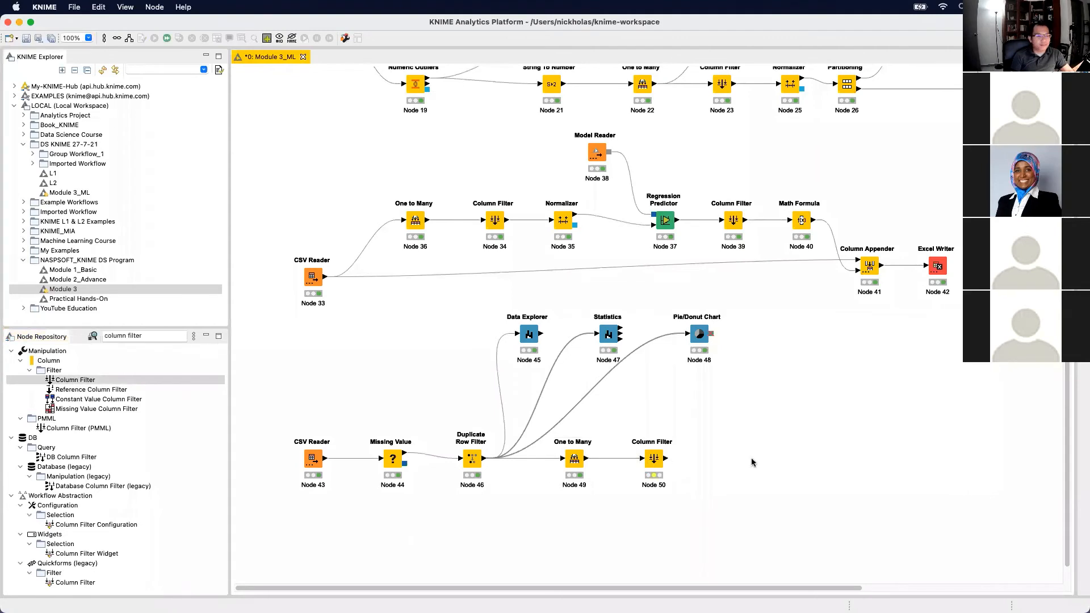
Configure the new Column Filter node to exclude the CustID, Geography and Gender columns
left_click(654, 460)
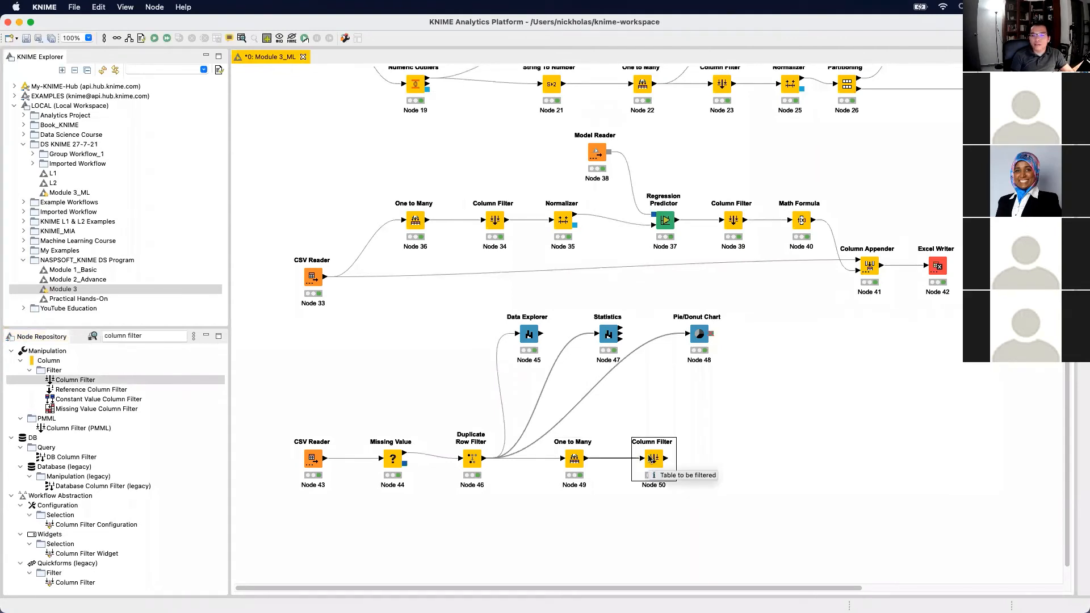
double_click(654, 459)
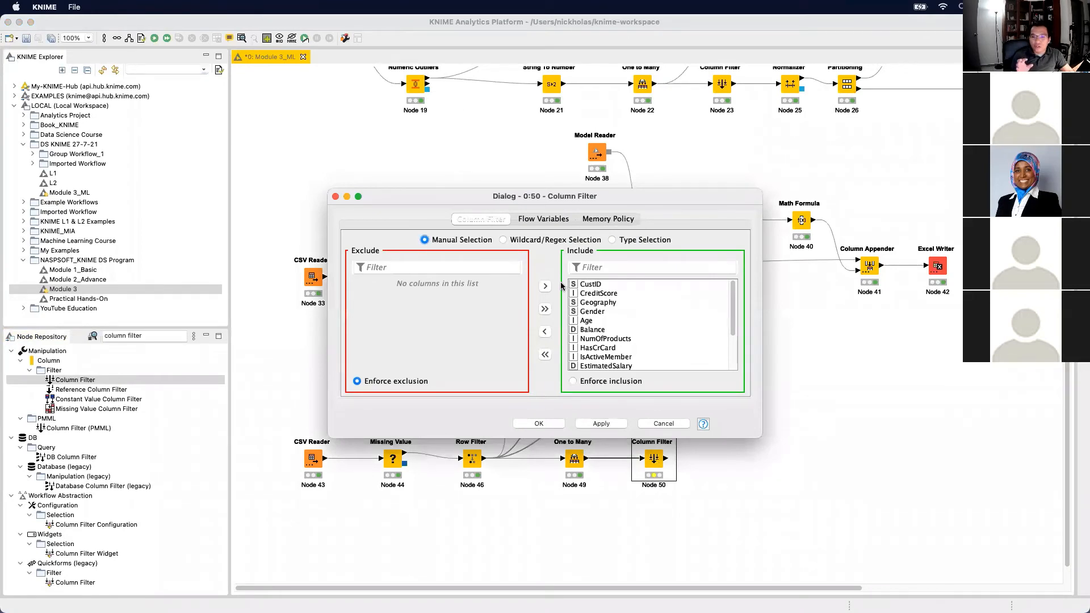
left_click(594, 288)
double_click(594, 285)
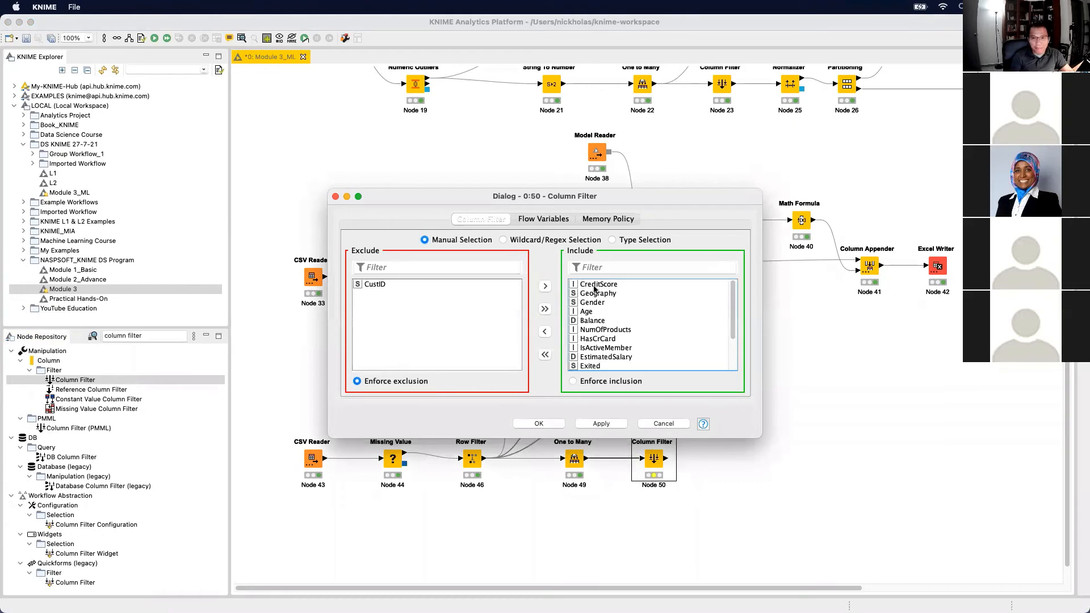
double_click(588, 294)
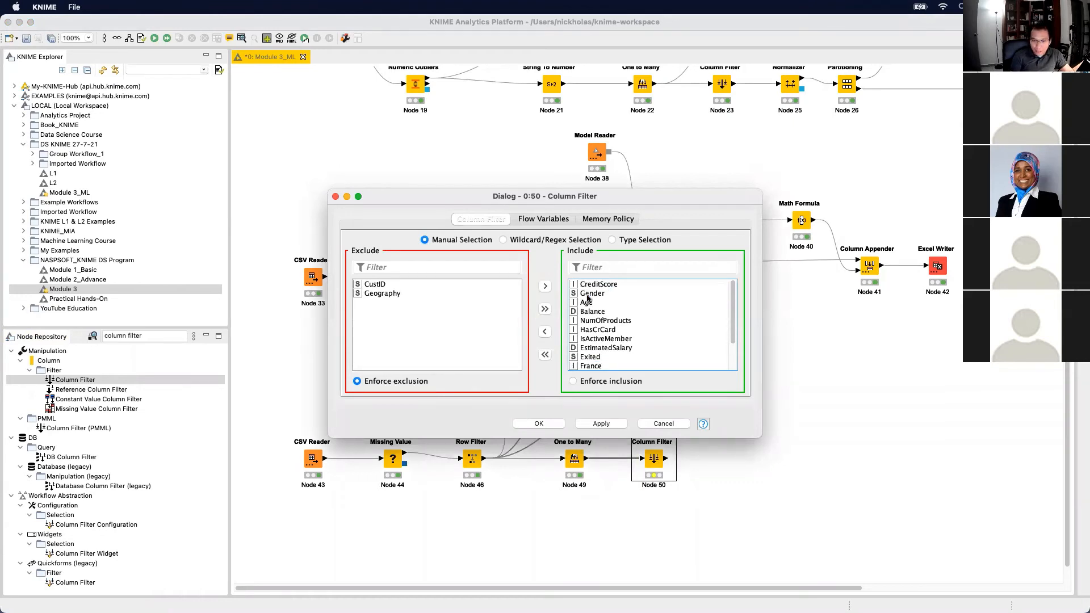
double_click(588, 294)
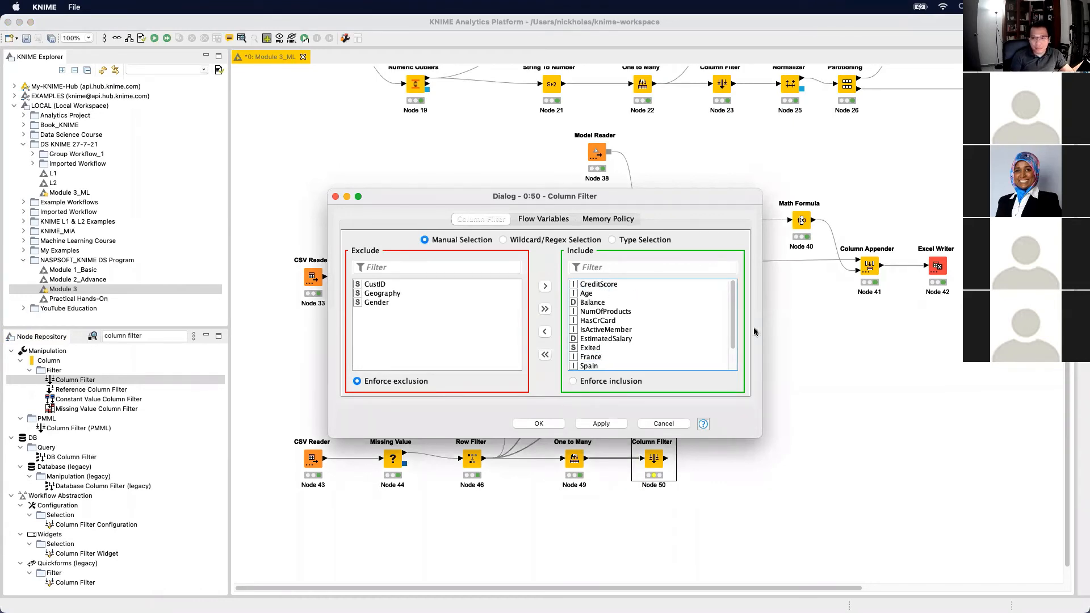
Exclude the Female and Spain columns as well, and apply the Column Filter configuration
scroll(727, 325, "down", 3)
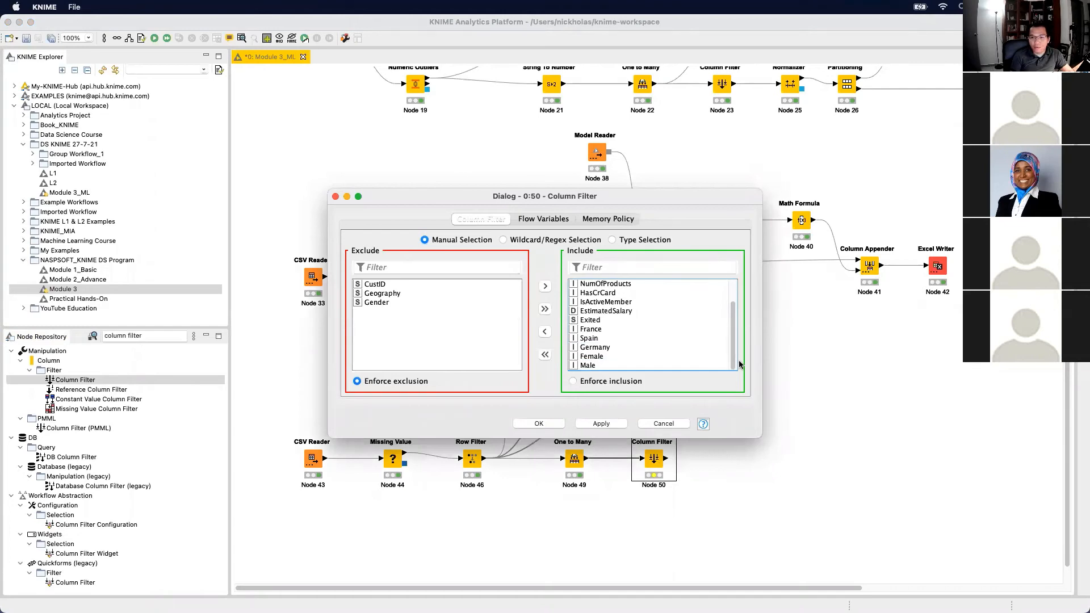
double_click(599, 356)
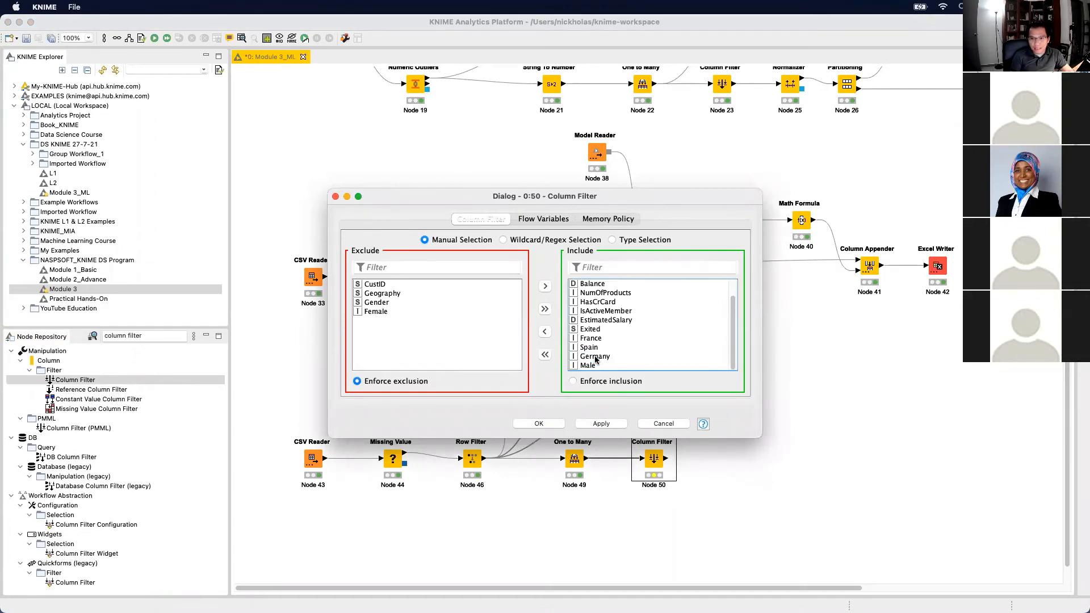
double_click(590, 348)
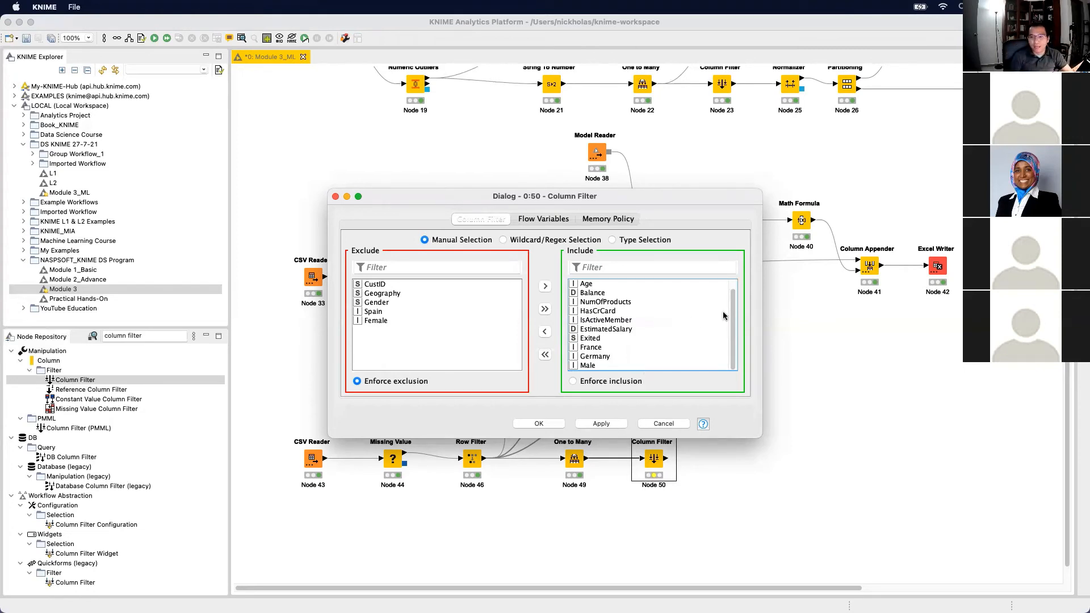
left_click_drag(731, 315, 735, 341)
left_click(595, 341)
left_click(592, 424)
left_click(536, 425)
Execute the Column Filter node, review the remaining columns in its filtered table, and close the table
right_click(653, 461)
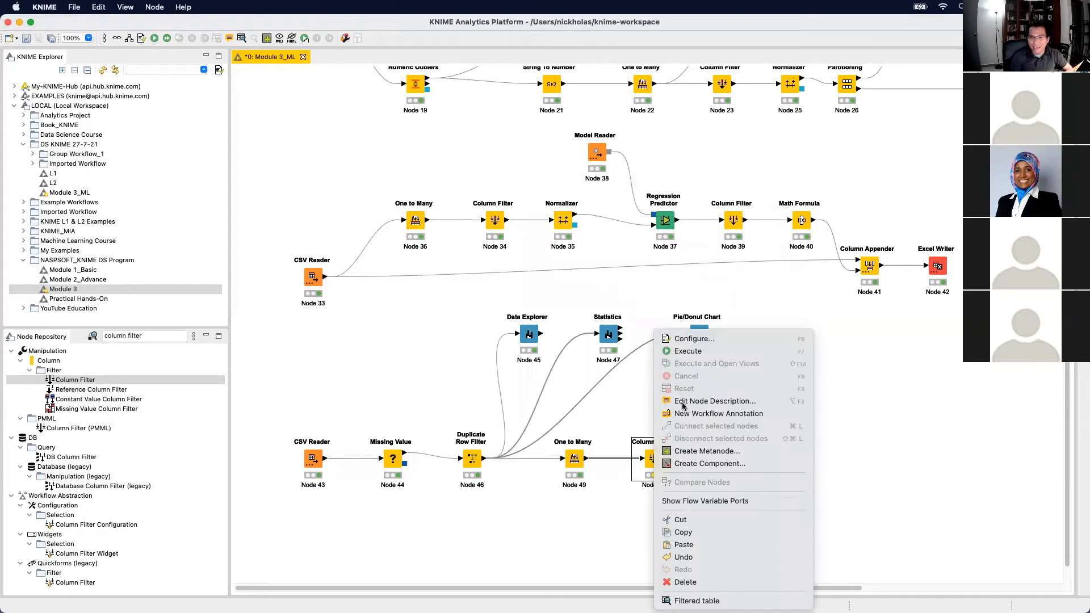
left_click(687, 350)
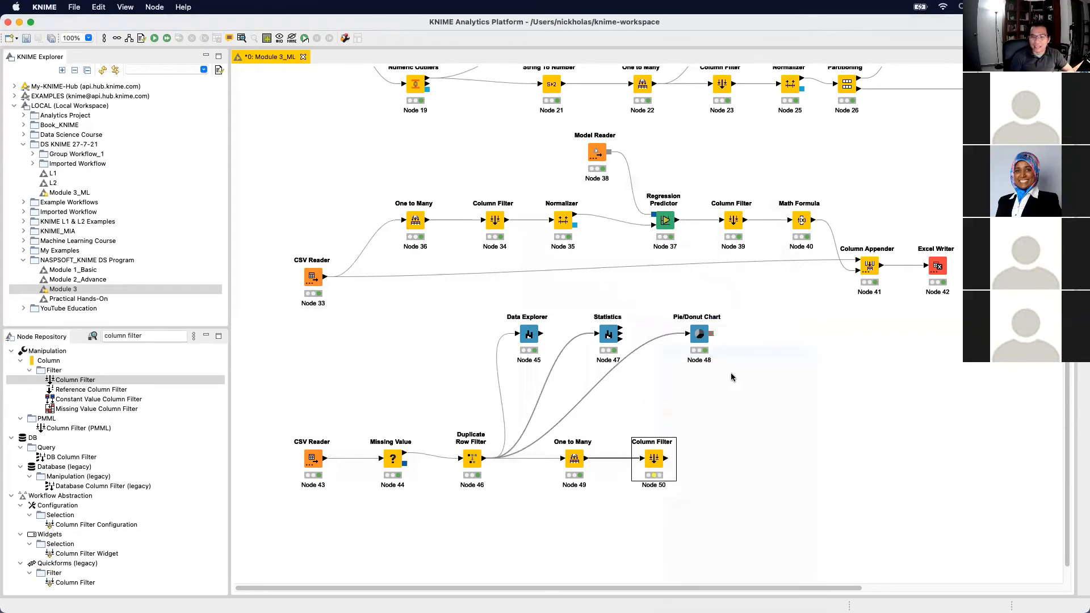
right_click(658, 465)
left_click(737, 600)
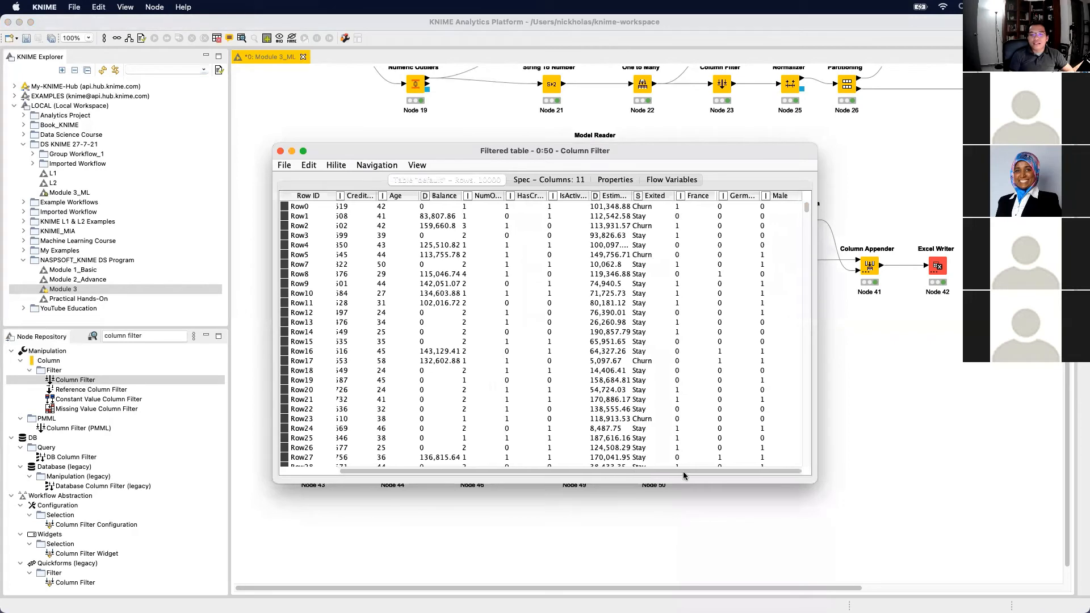
left_click_drag(345, 474, 742, 473)
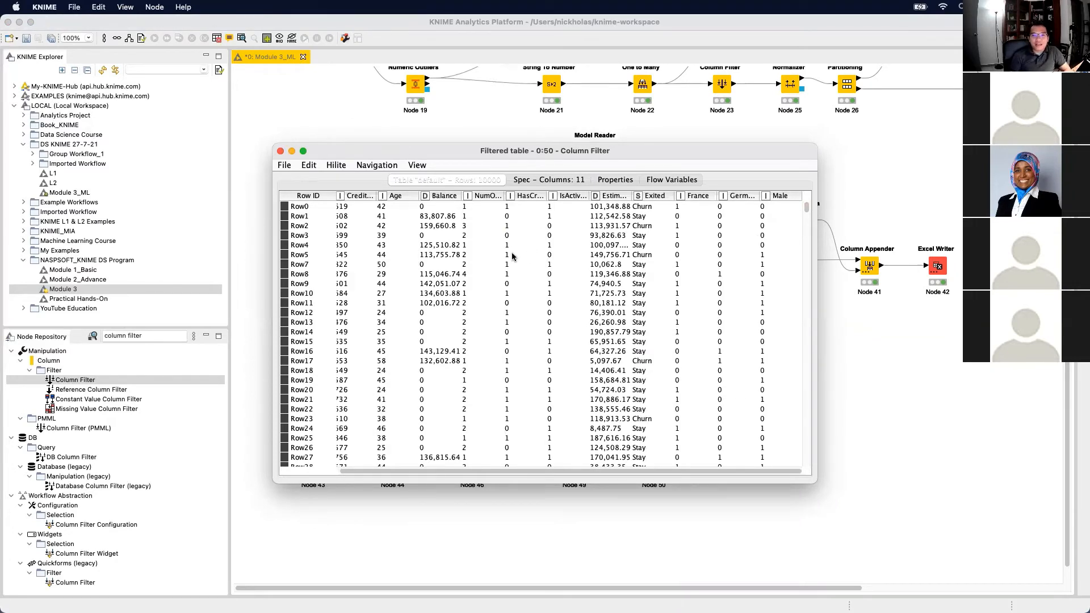
scroll(630, 474, "left", 1)
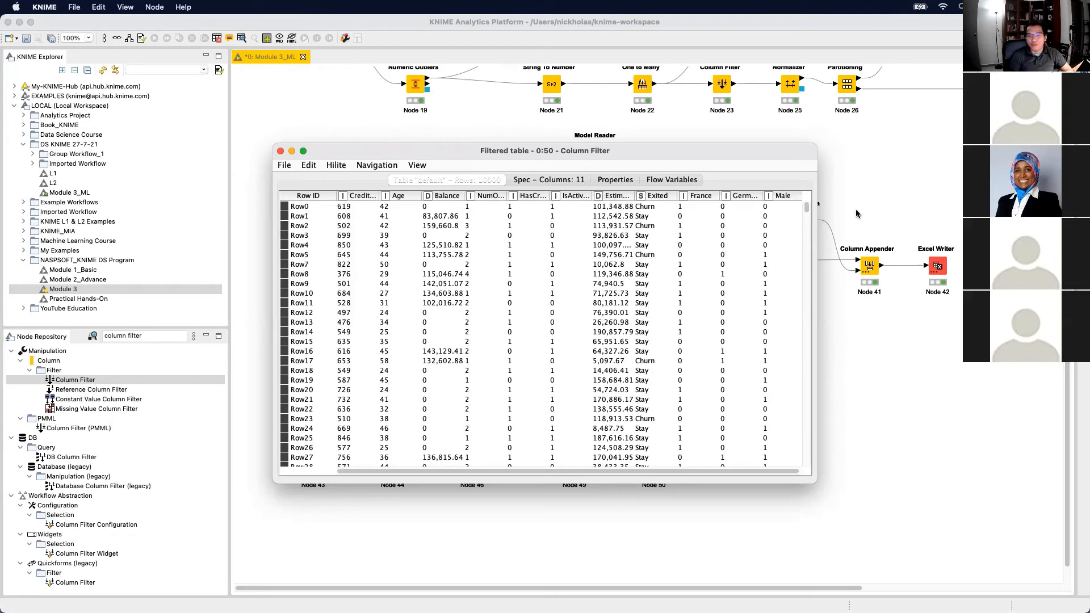
left_click_drag(880, 249, 836, 249)
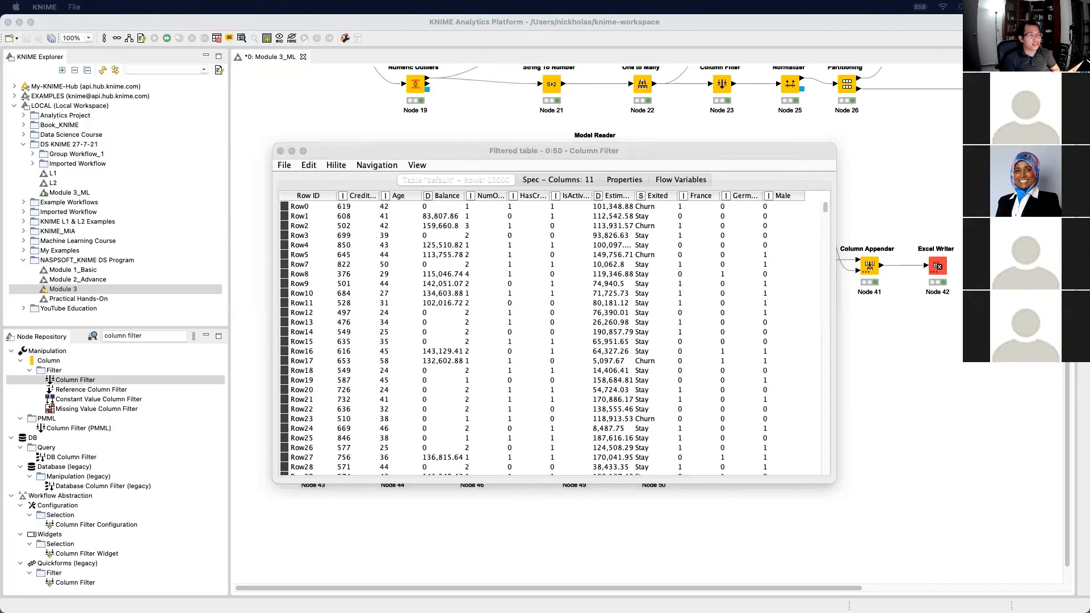
left_click(279, 151)
Find the Normalizer node in the repository and add it after the Column Filter, connected to its output
left_click(160, 334)
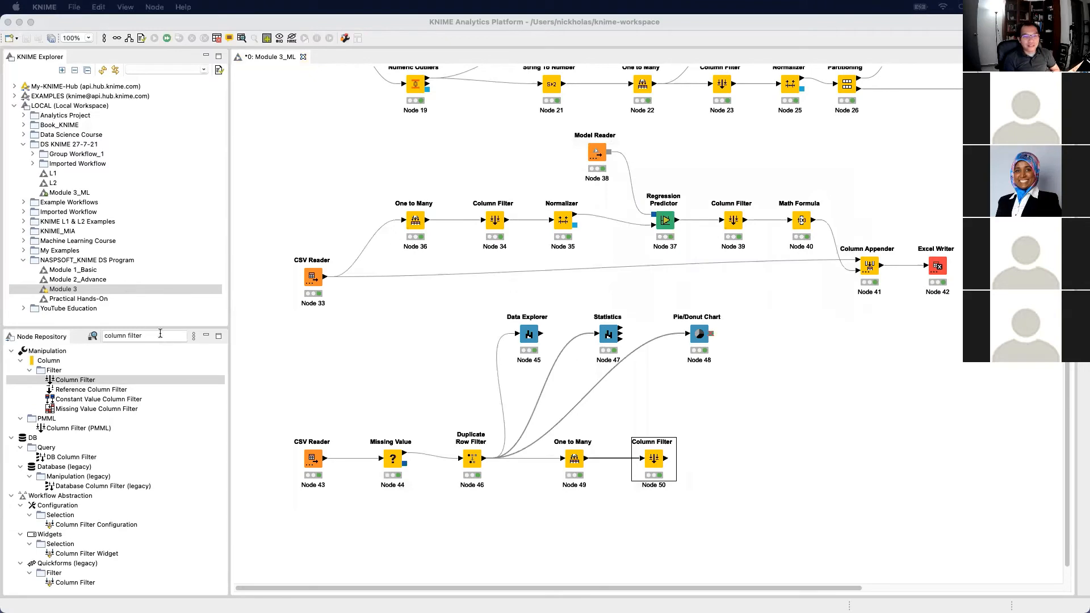
type("norma")
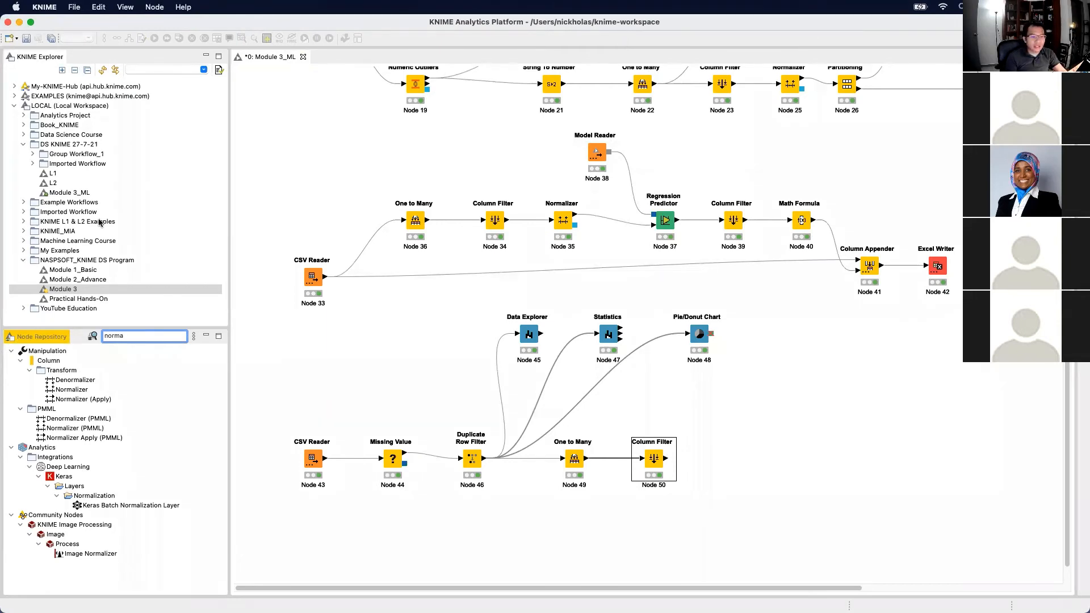
mouse_move(85, 389)
left_mouse_down()
mouse_move(839, 453)
mouse_move(693, 458)
mouse_move(720, 460)
left_mouse_up()
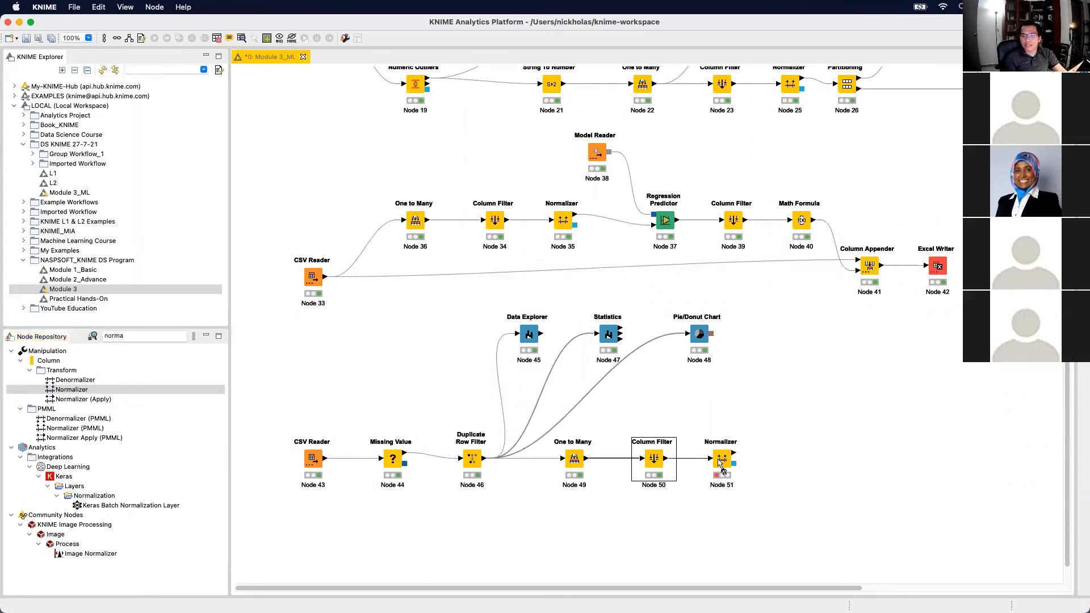
Open the Normalizer node's configuration and review the columns included for min-max normalization
double_click(722, 458)
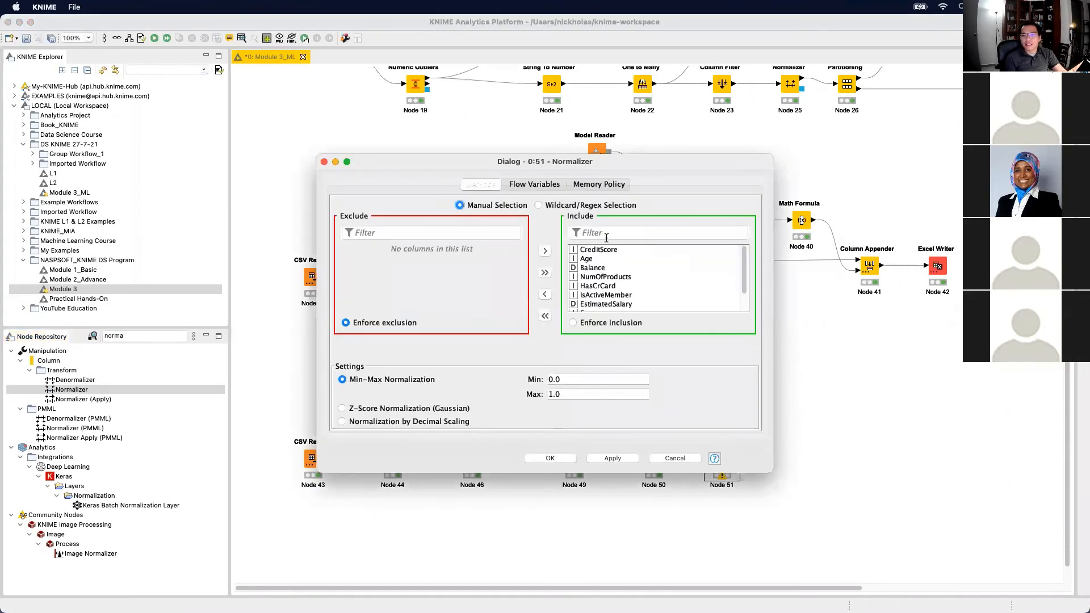
scroll(613, 284, "down", 3)
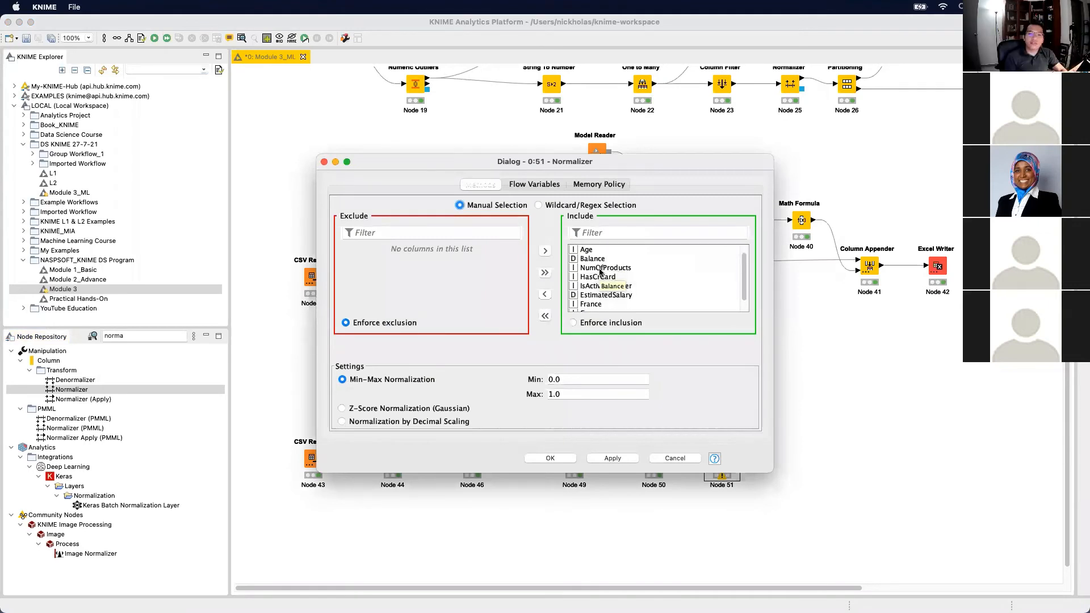
scroll(593, 283, "up", 3)
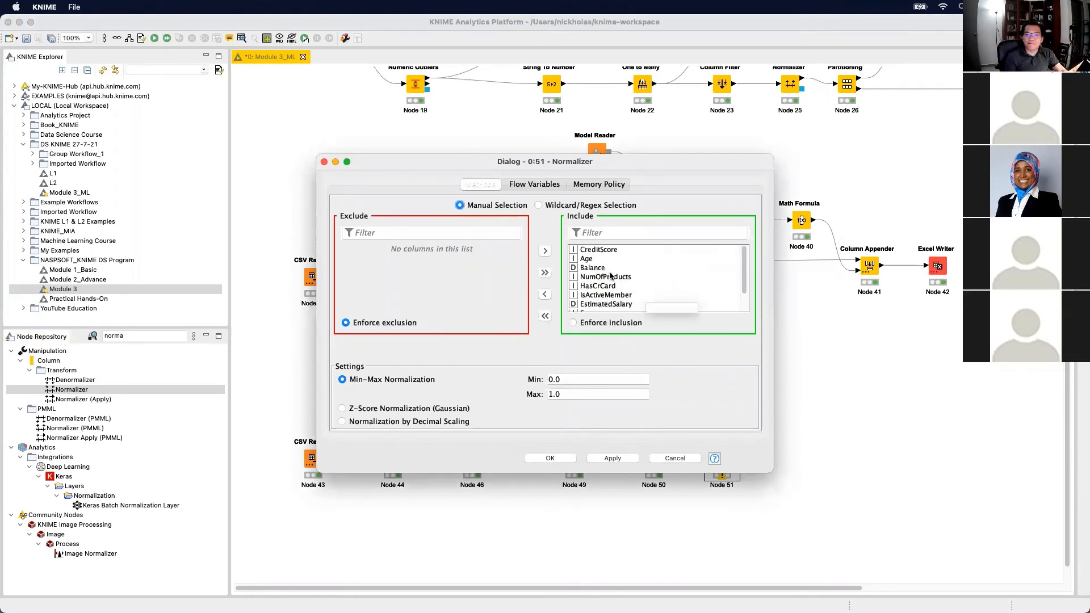
scroll(594, 262, "down", 2)
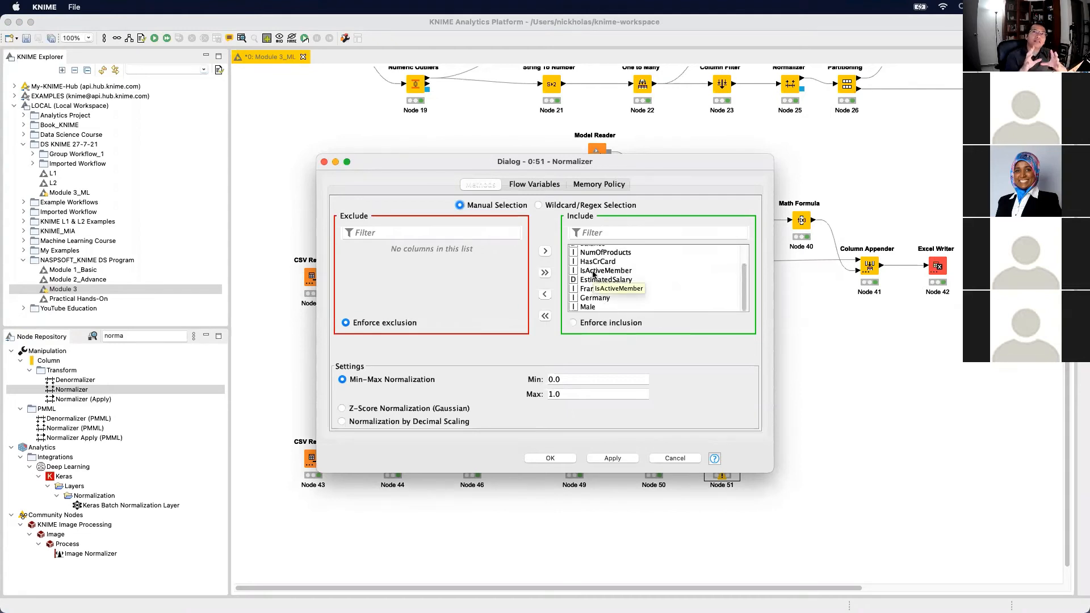
scroll(593, 274, "up", 2)
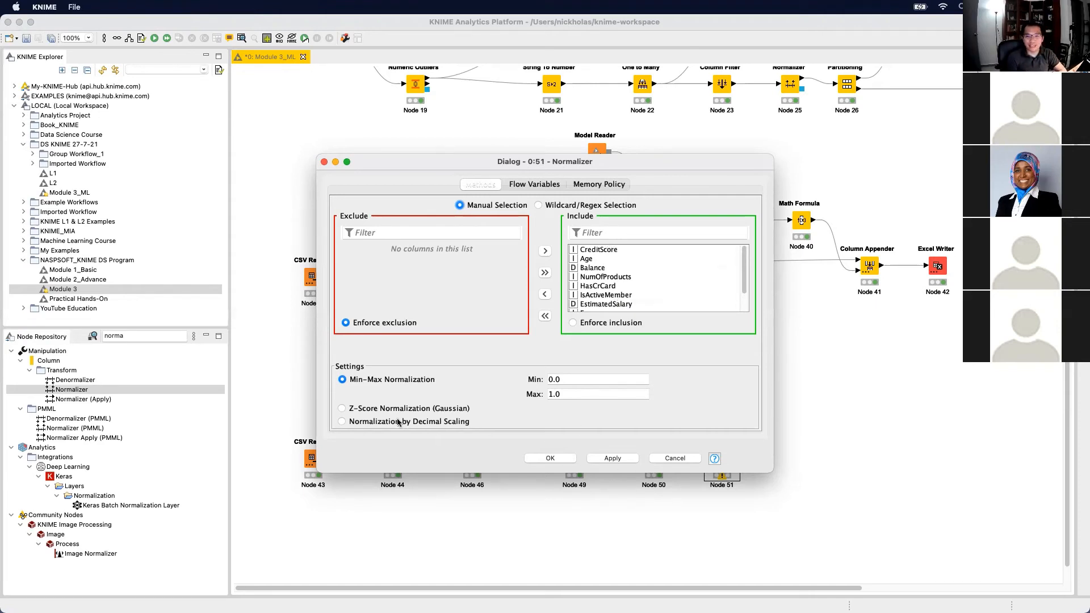
Accept min-max normalization from 0.0 to 1.0 for the included columns and execute the new Normalizer node
left_click(548, 459)
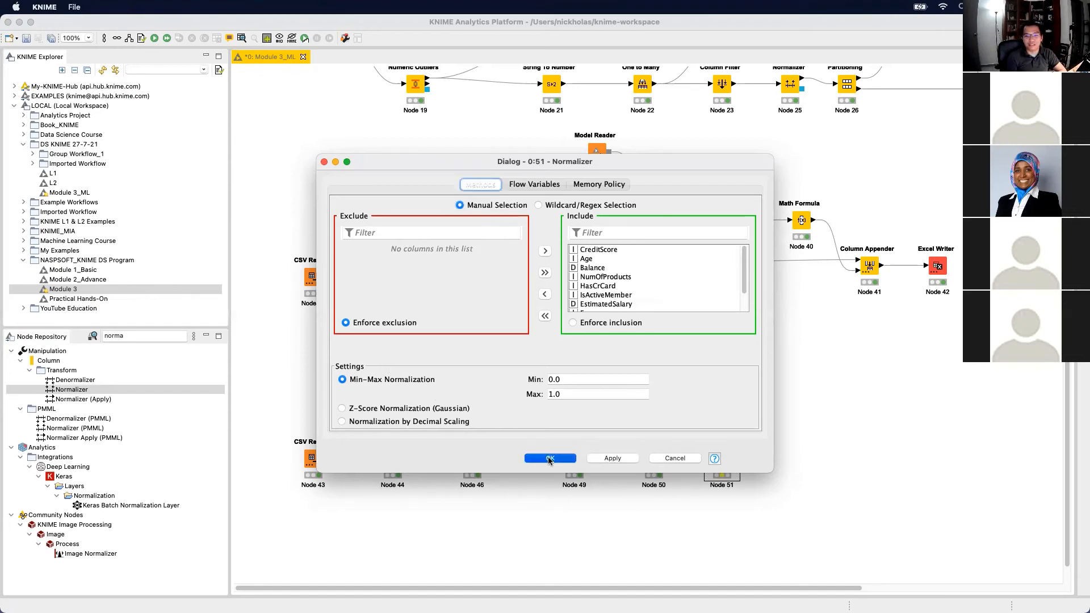
right_click(717, 461)
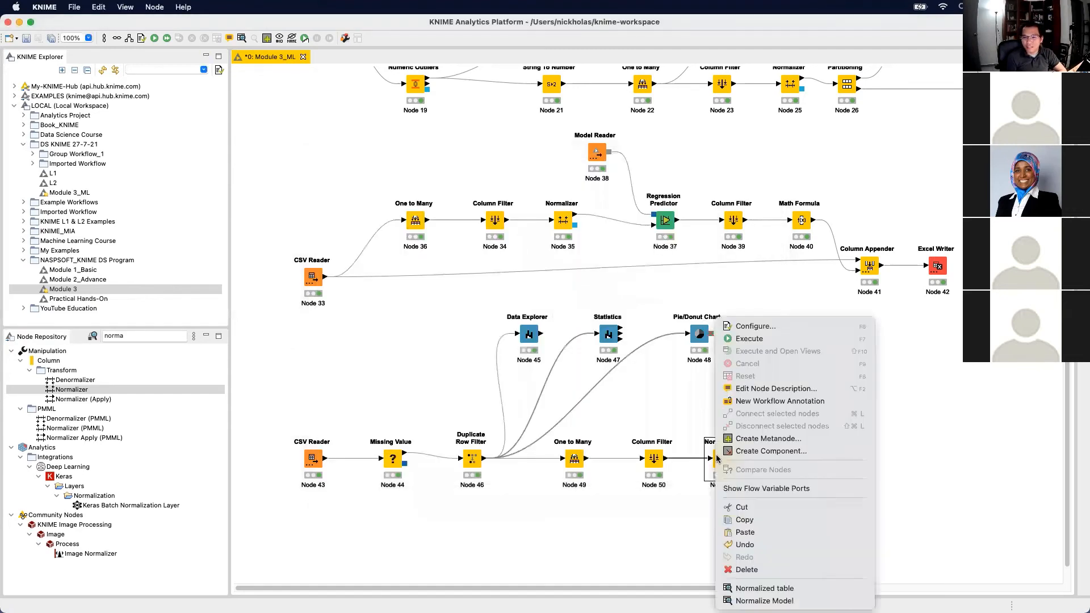
left_click(771, 347)
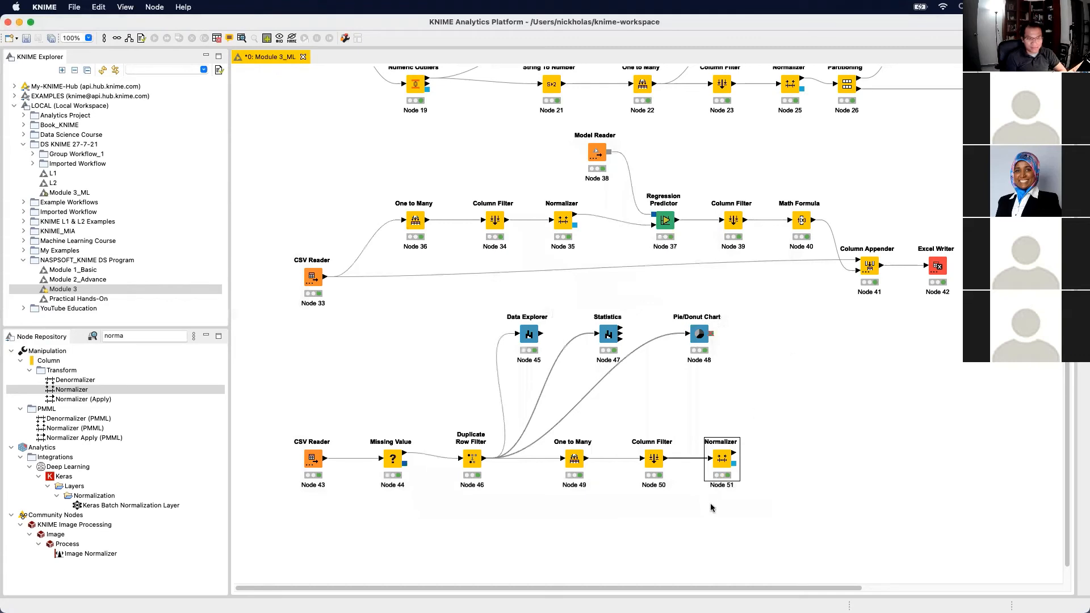
Inspect the Normalizer's normalized output table with the Exited column moved behind Male, then close the table
right_click(721, 463)
left_click(778, 590)
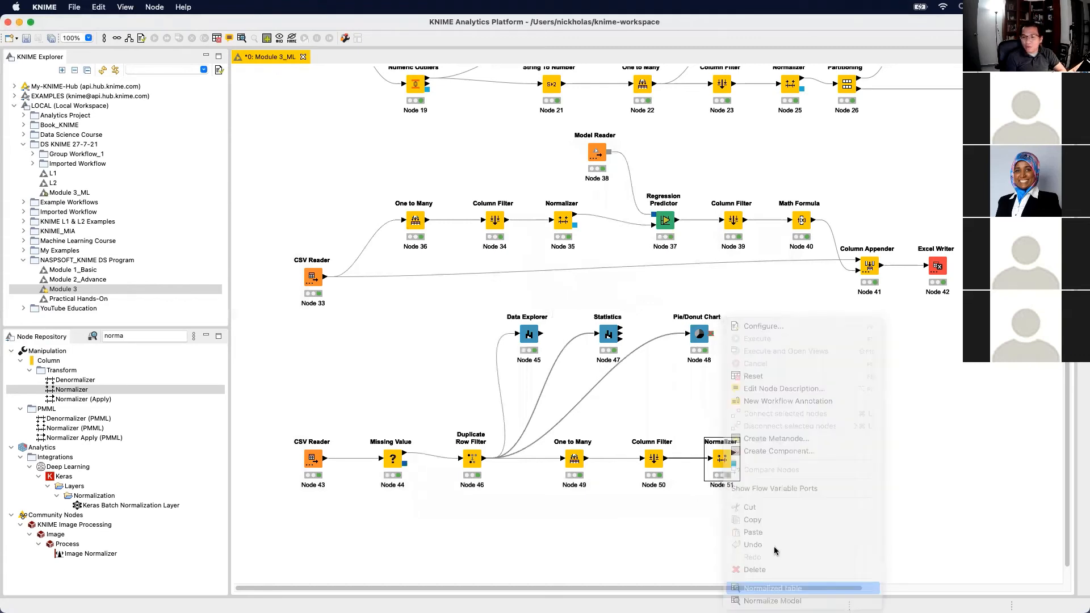
left_click_drag(825, 287, 986, 286)
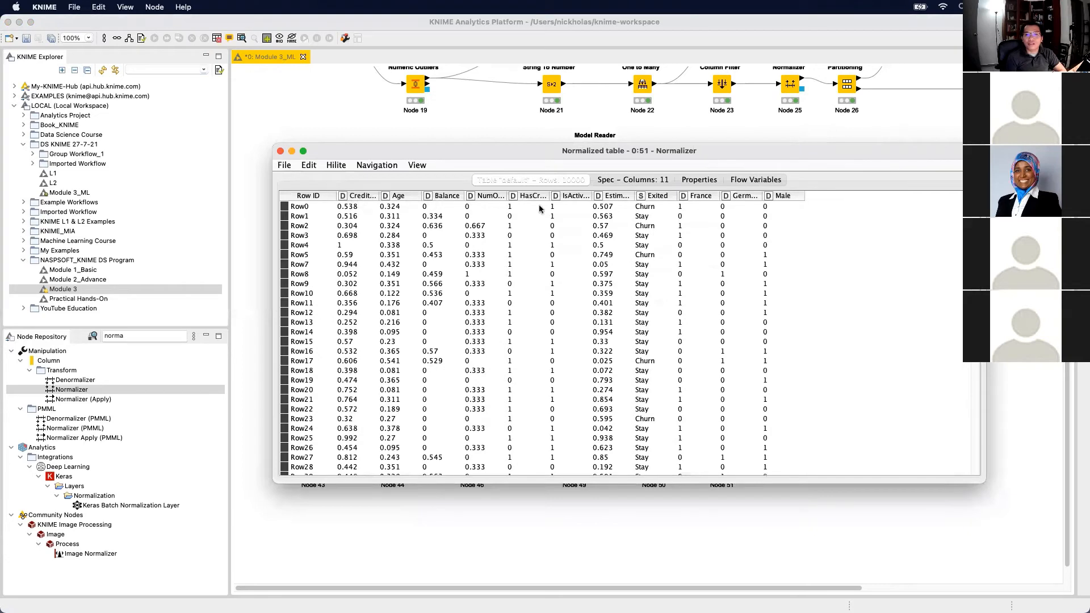
left_click_drag(652, 195, 738, 200)
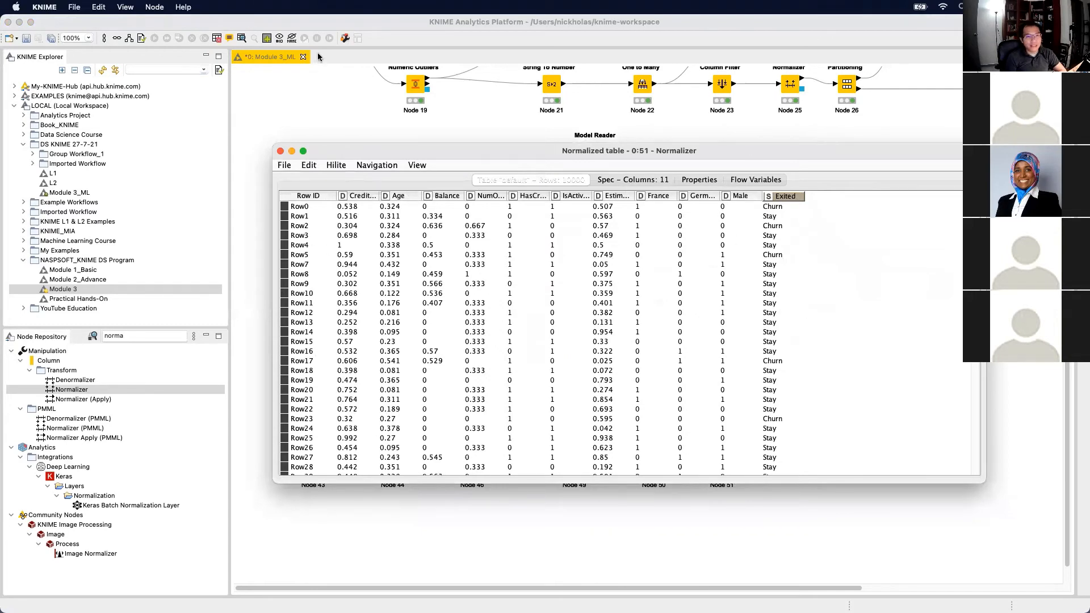
left_click(279, 151)
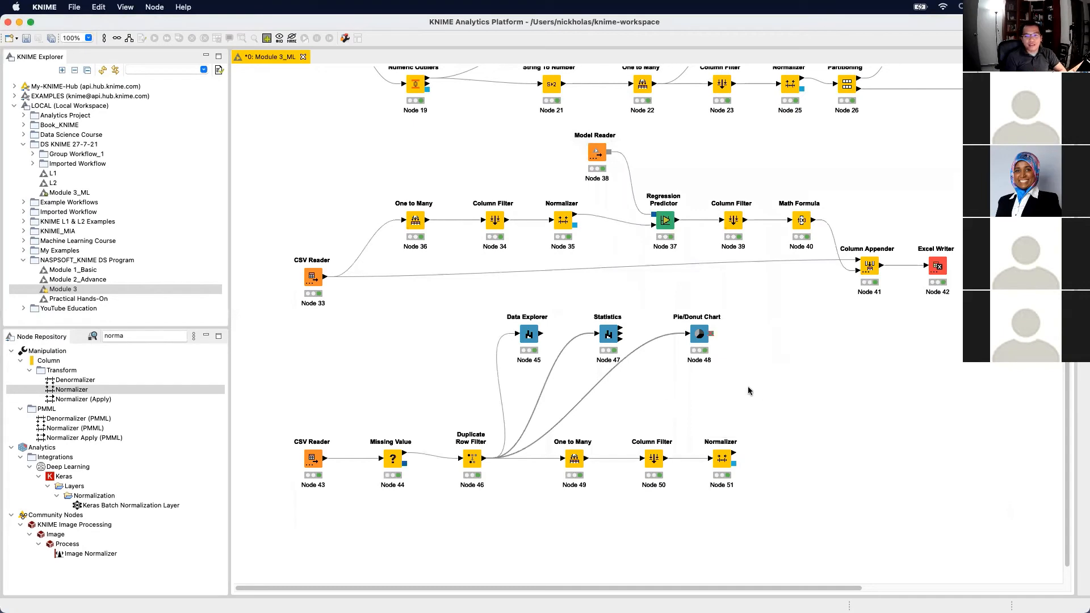
Find the Partitioning node in the repository, place it after the Normalizer and feed it the normalized table
double_click(141, 335)
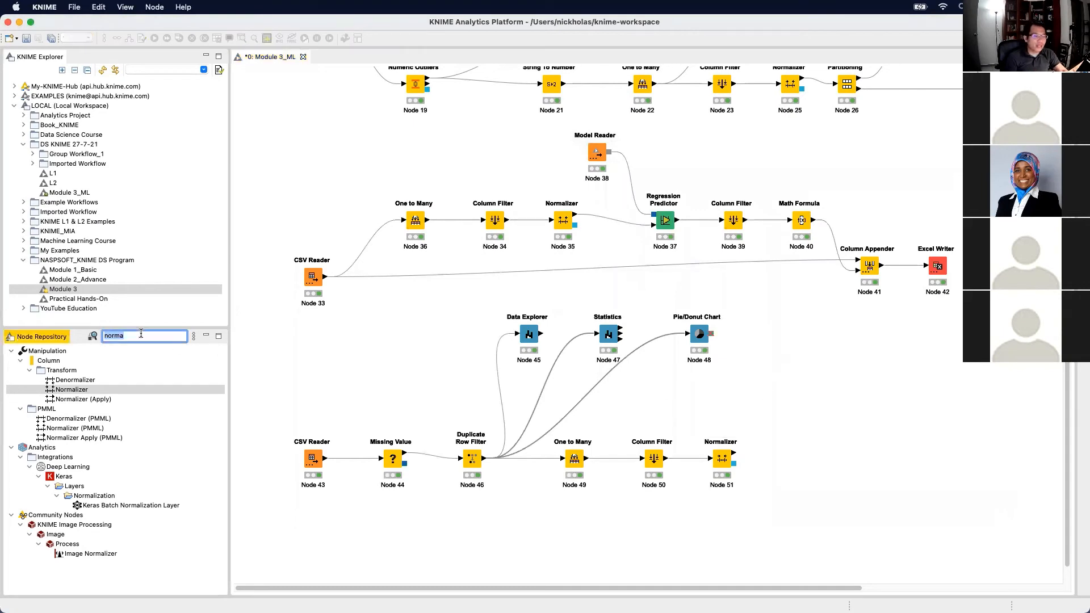
type("parti")
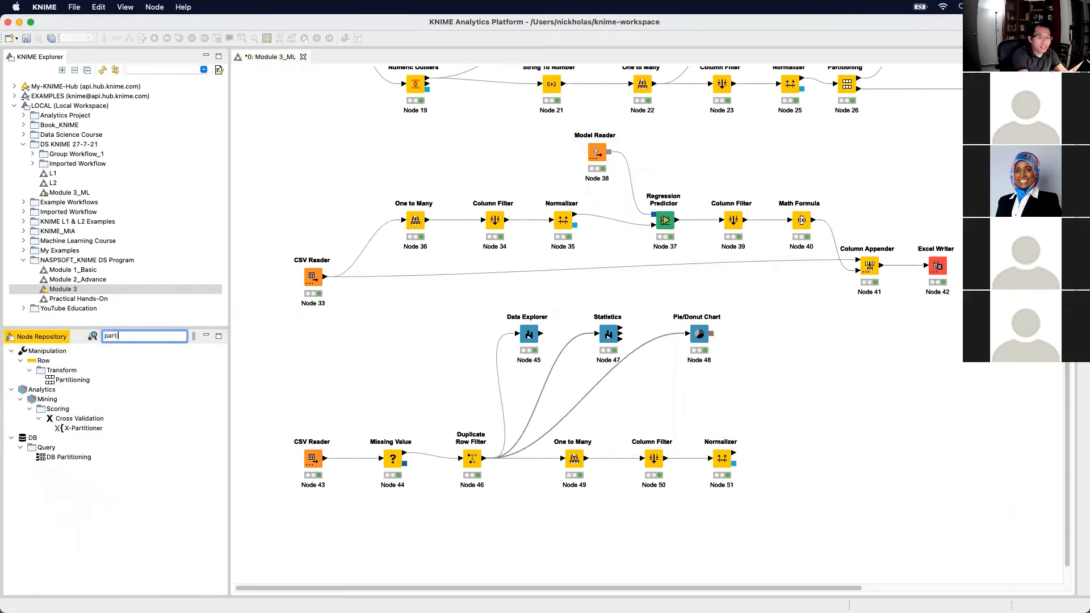
type("tion")
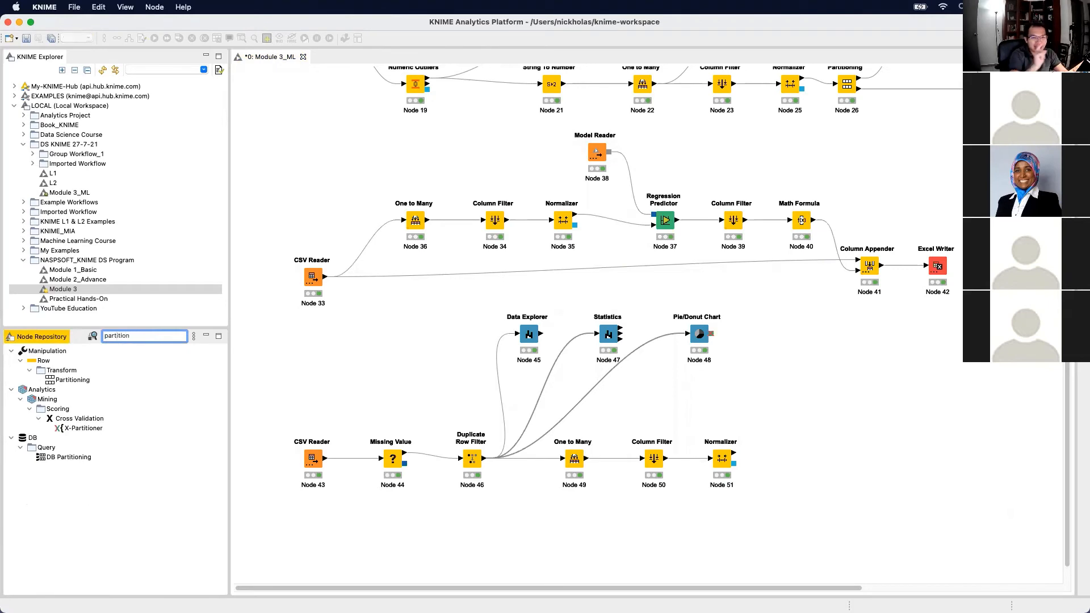
left_click_drag(74, 380, 801, 458)
left_click(836, 456)
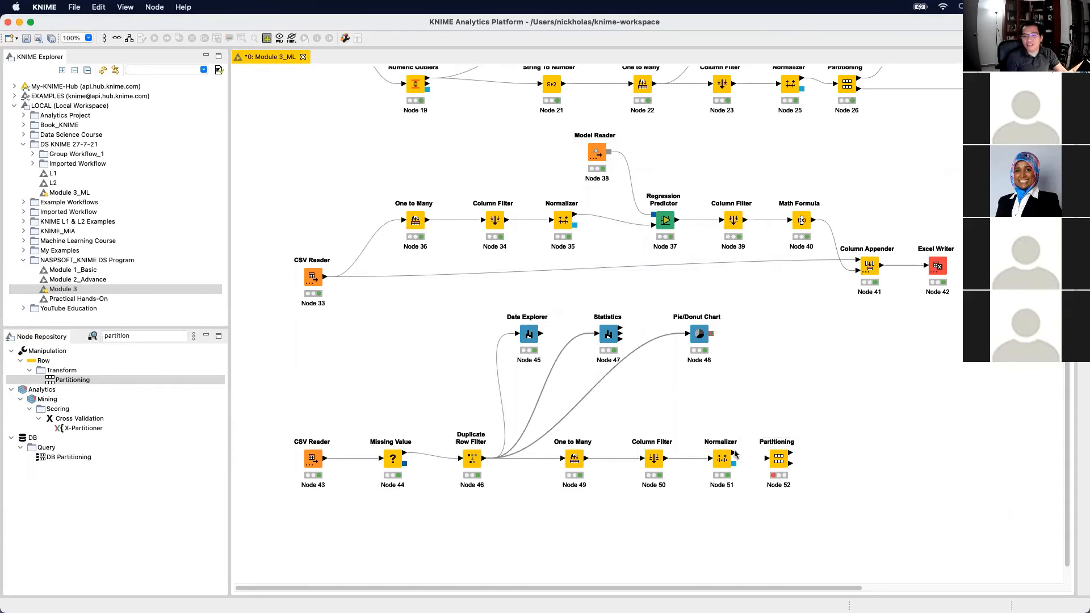
left_click_drag(734, 453, 779, 461)
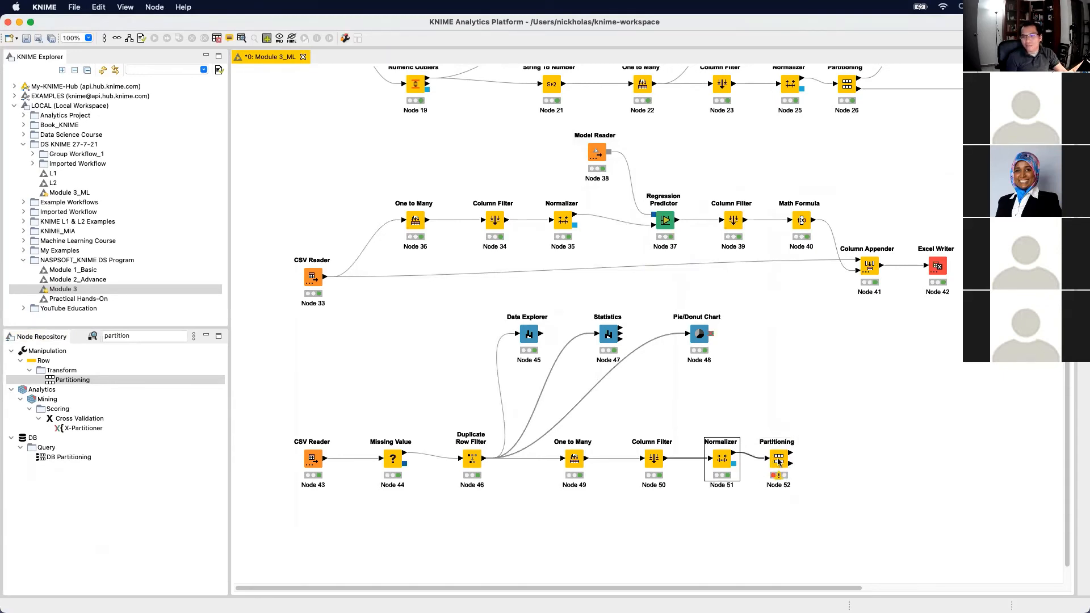
Look at the Partitioning node's sampling options and the Partitioning Dataset slide on stratified sampling, then close the configuration
double_click(779, 461)
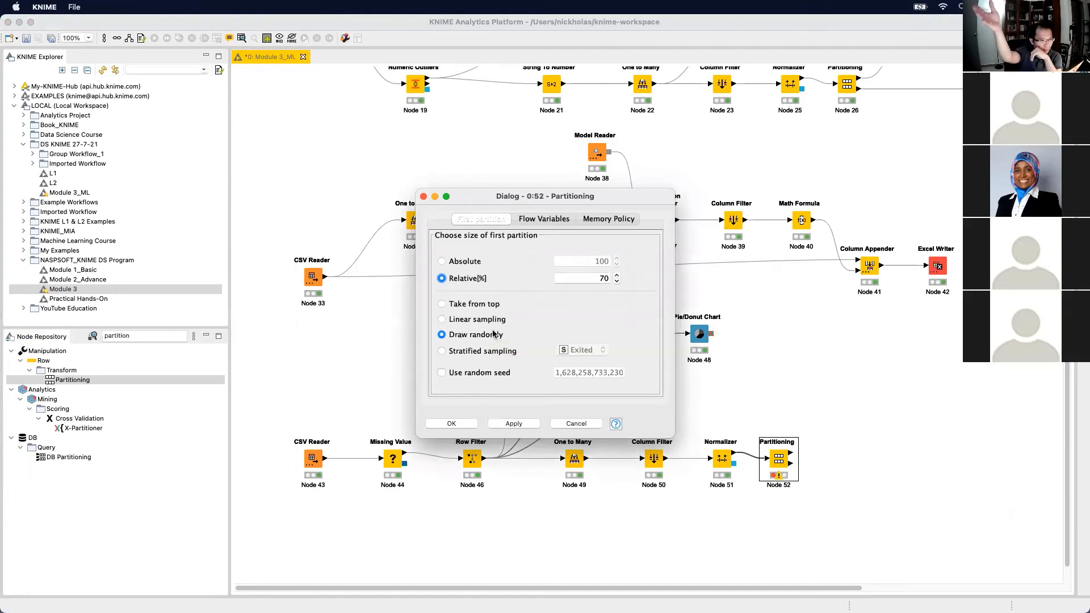
key("ctrl+Right")
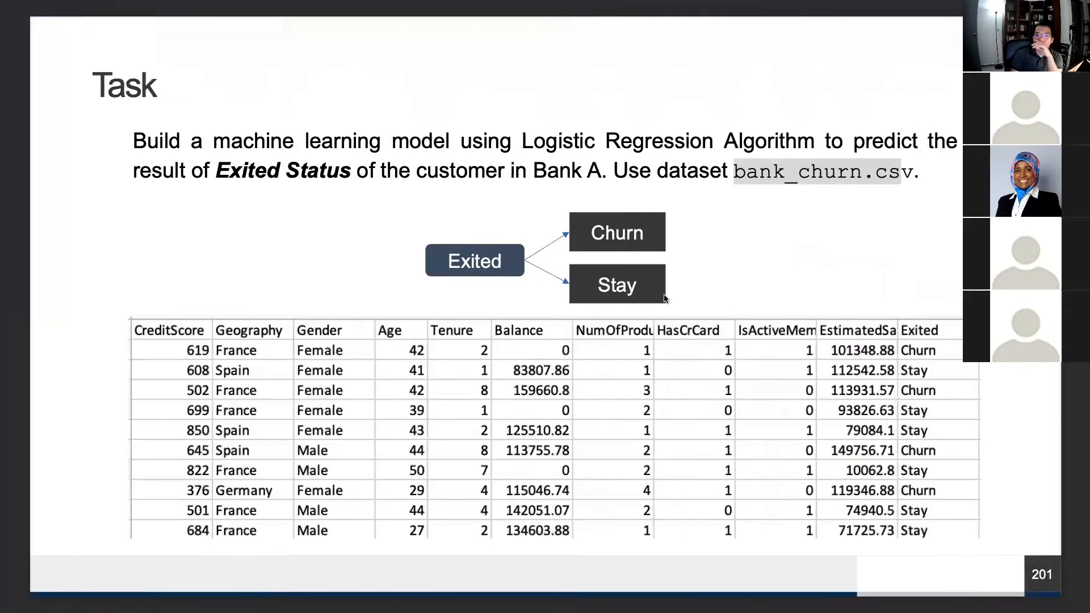
key("Right")
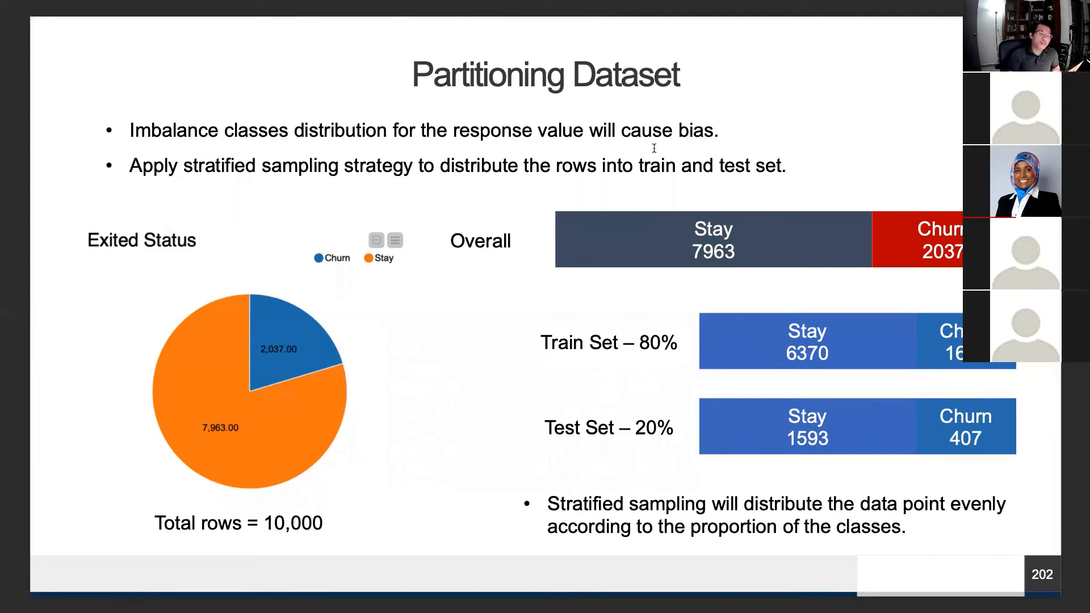
key("ctrl+Left")
left_click(424, 197)
Review the Normalizer's output table again and switch back to the Partitioning Dataset slide
right_click(723, 457)
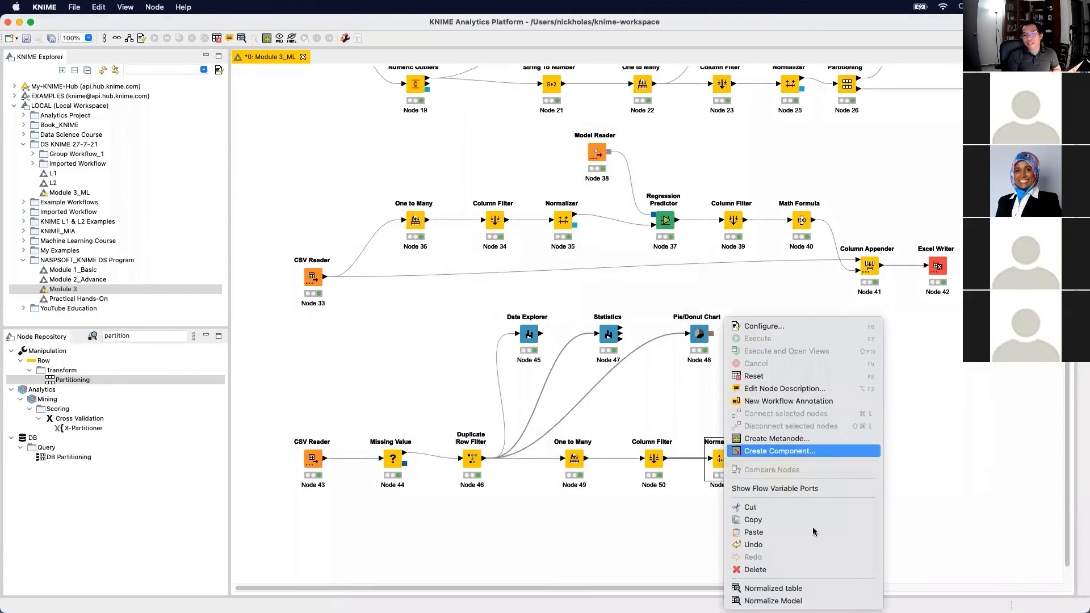
left_click(824, 587)
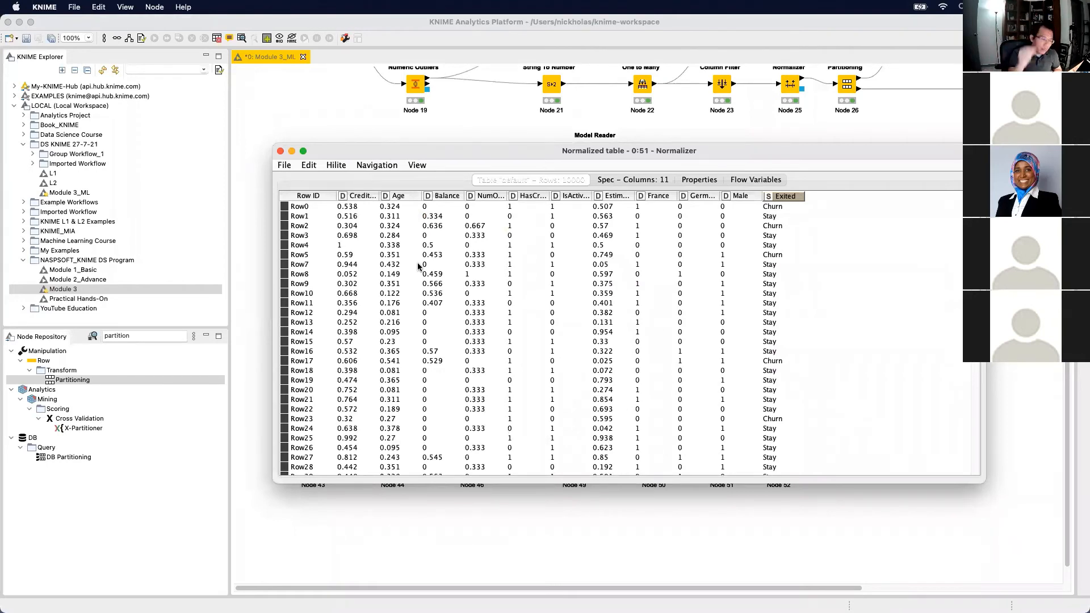
key("ctrl+Right")
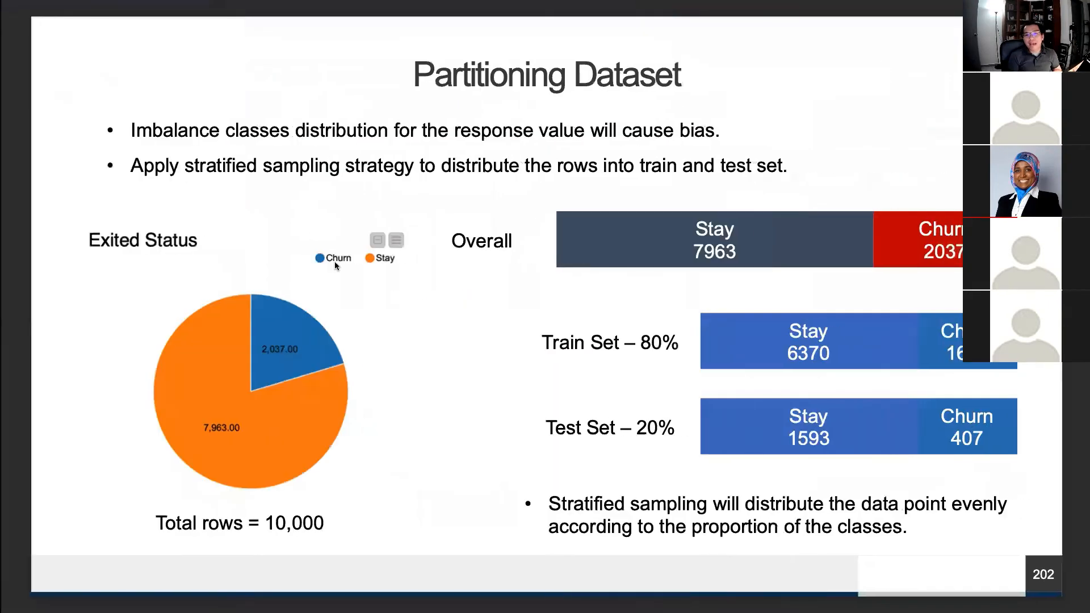
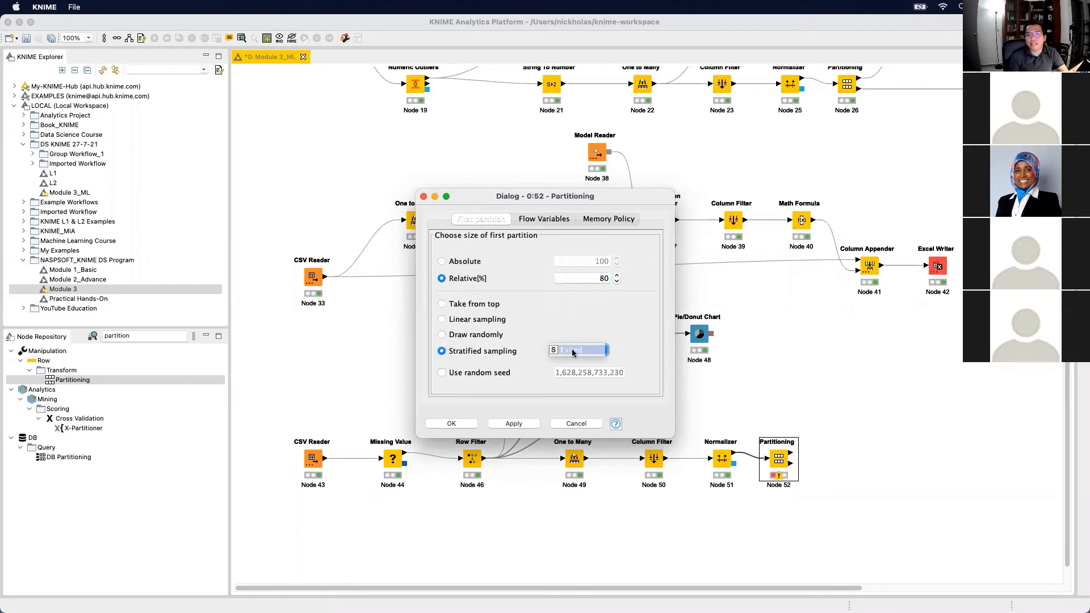
Enable random seed 0 in the Partitioning configuration, accept the settings and execute the node
left_click(441, 372)
double_click(566, 370)
type("0")
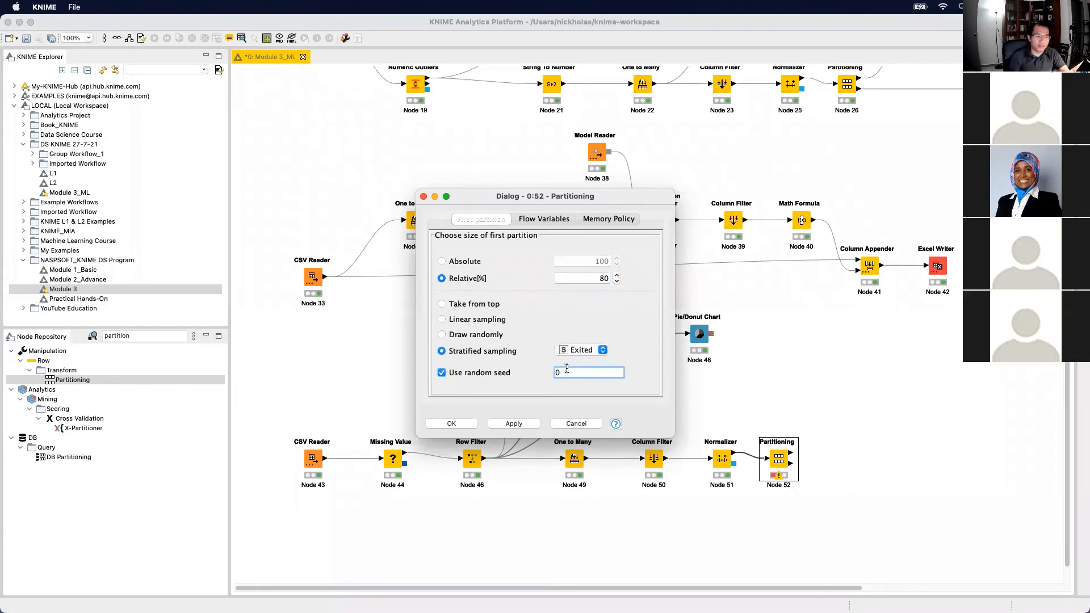
left_click(452, 424)
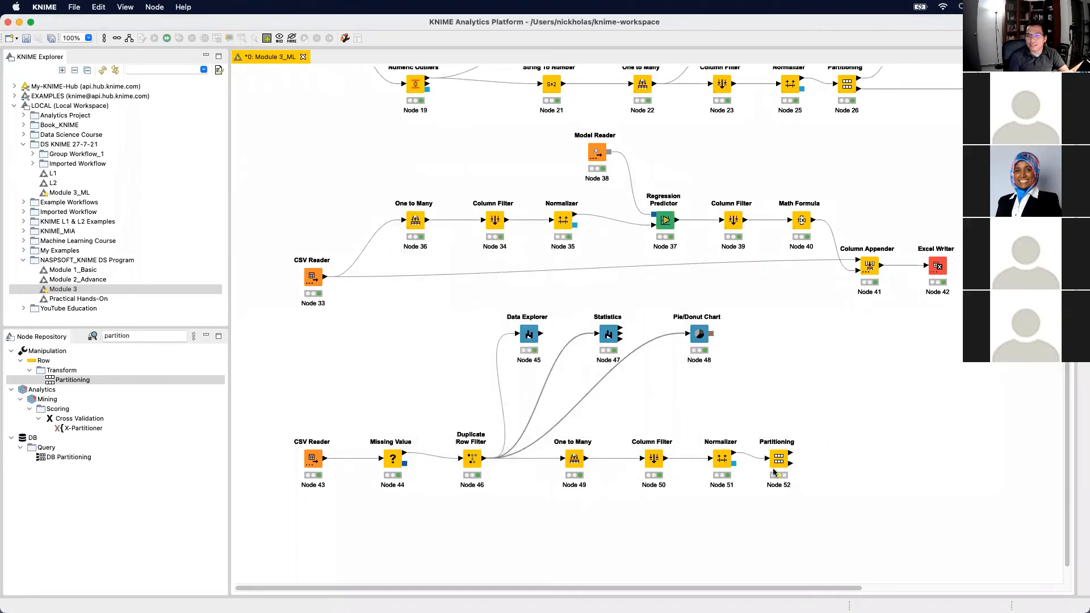
right_click(777, 461)
left_click(852, 340)
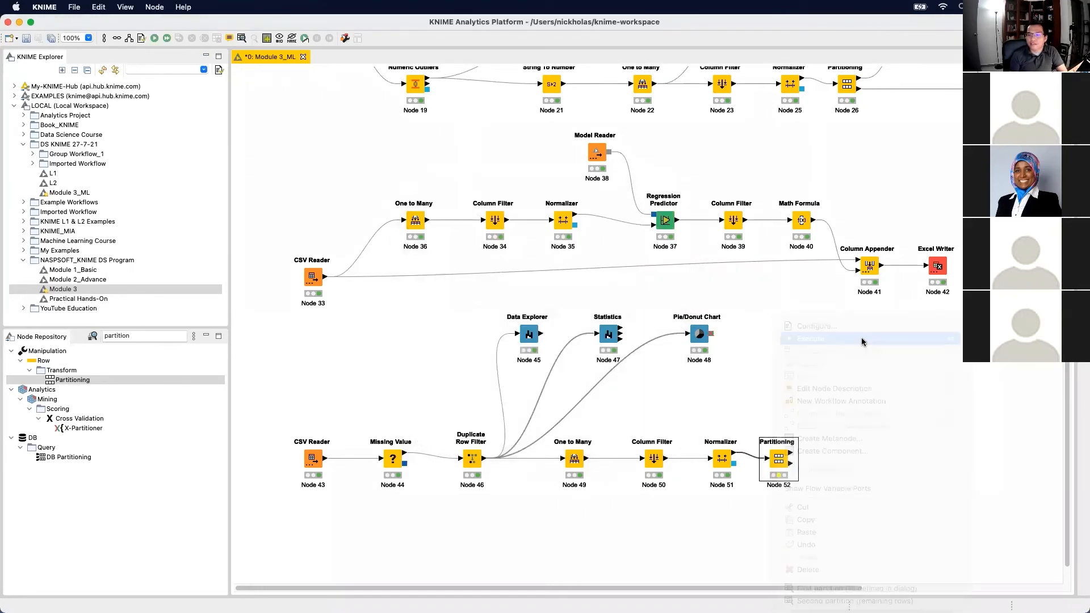
View the Partitioning node's first partition output table
right_click(782, 462)
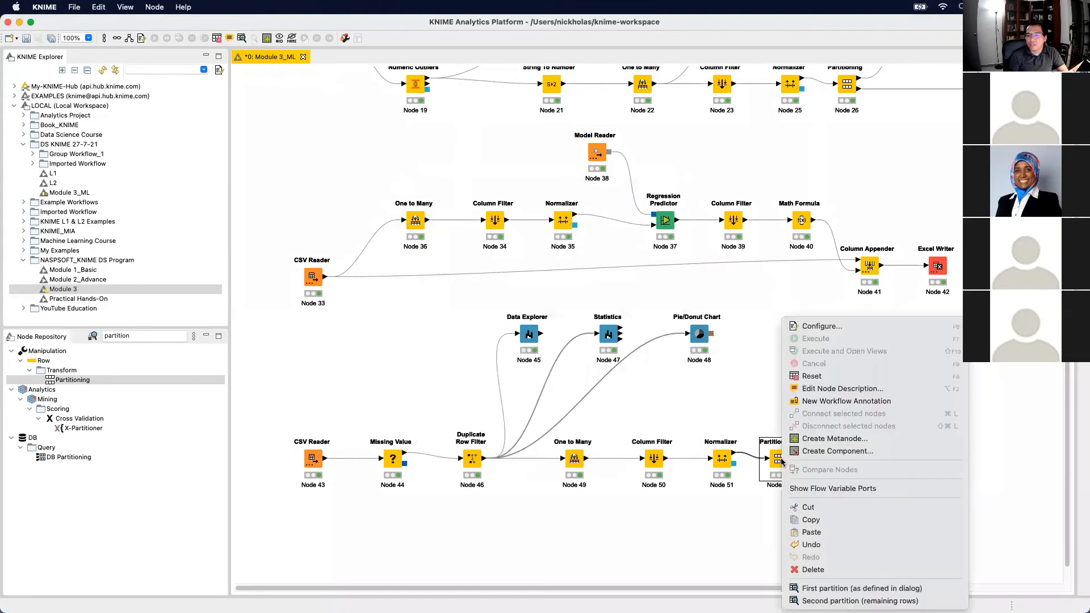
left_click(839, 593)
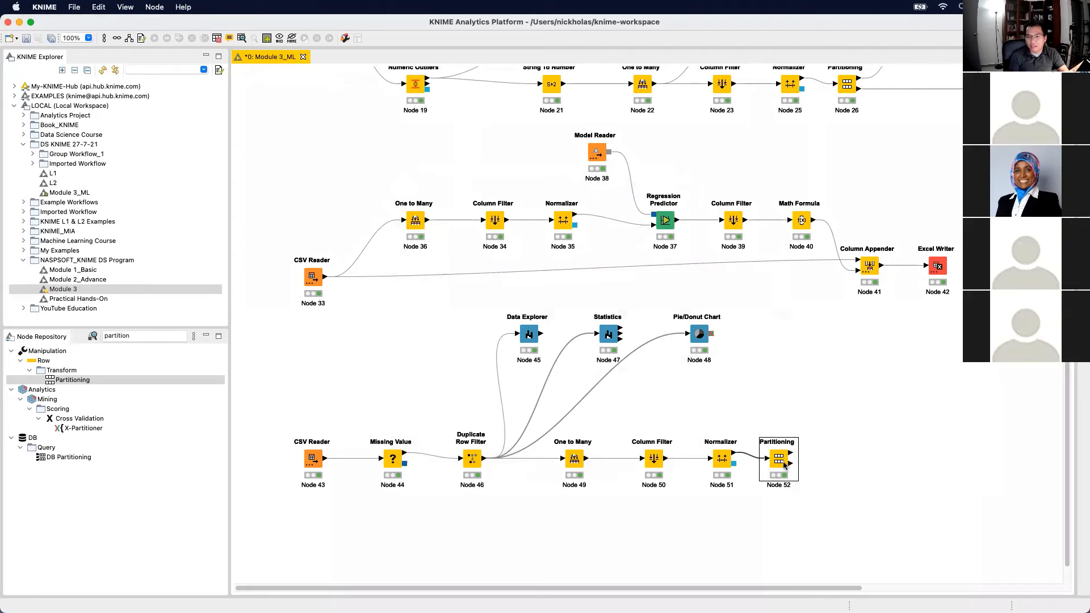
left_click(955, 381)
Clear the node repository search and expand Analytics > Mining > Logistic Regression to reach its nodes
double_click(170, 336)
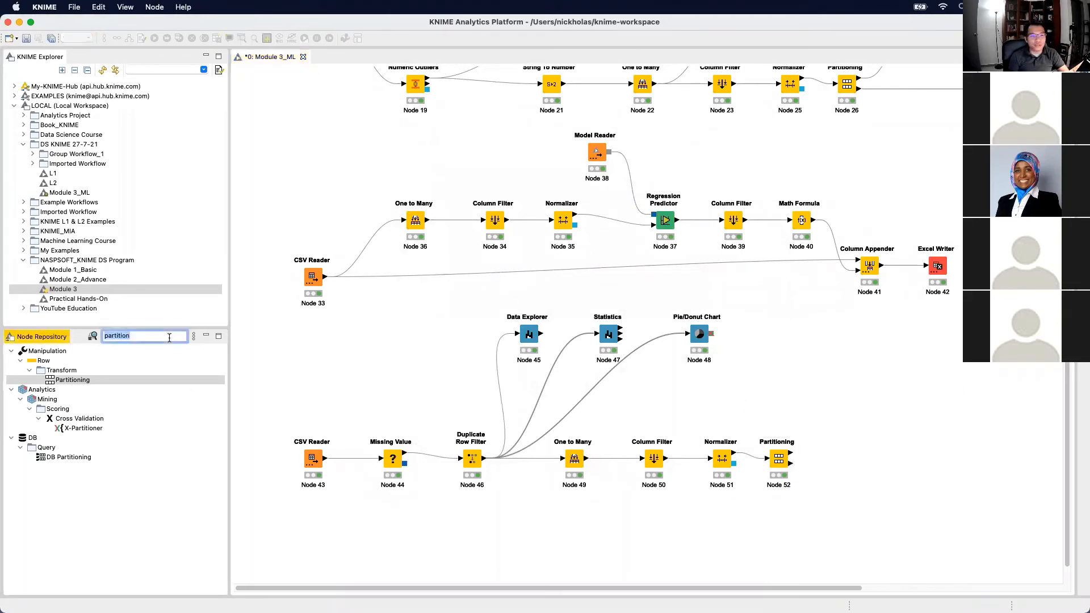
key("BackSpace")
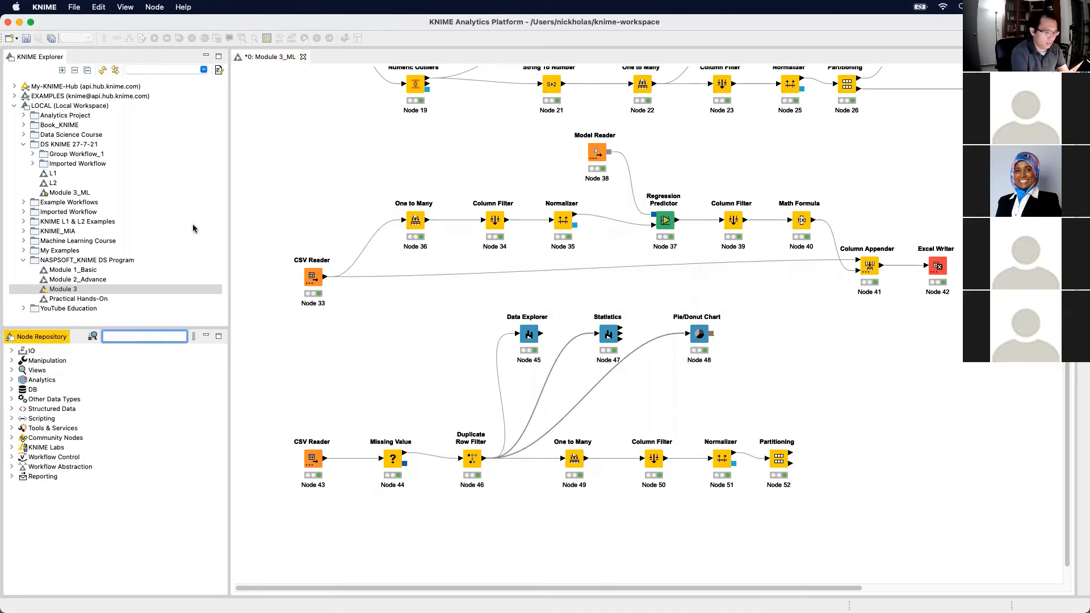
left_click(12, 352)
left_click(12, 352)
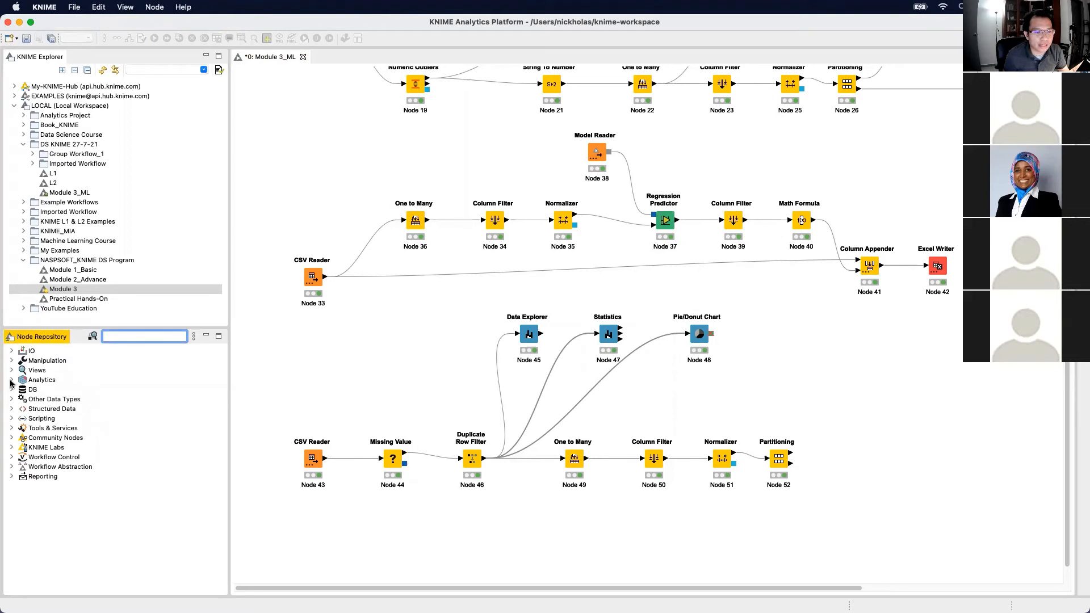
left_click(12, 381)
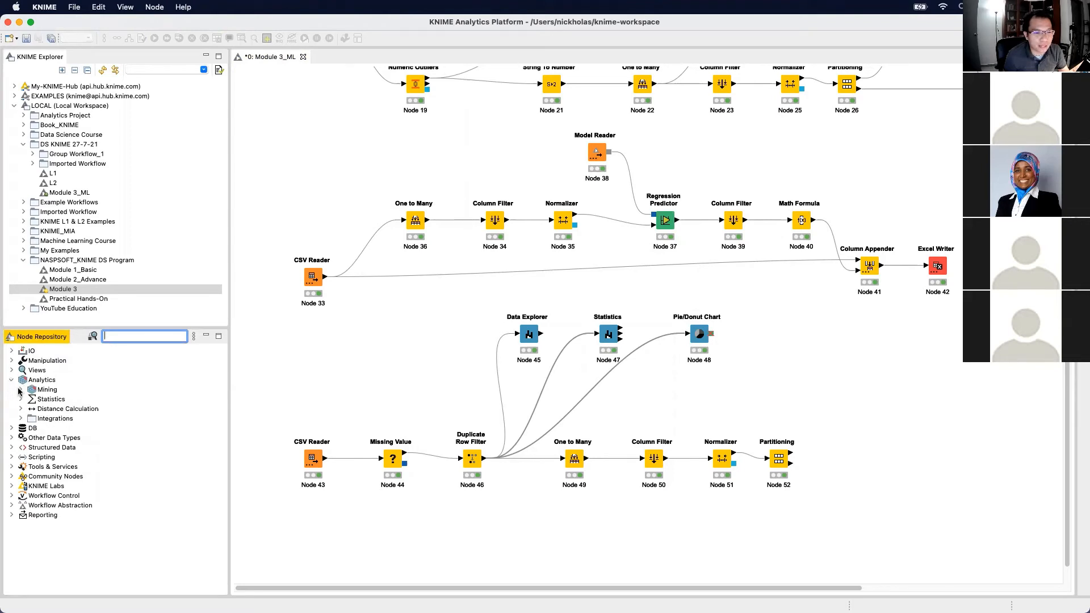
left_click(21, 390)
scroll(95, 502, "down", 1)
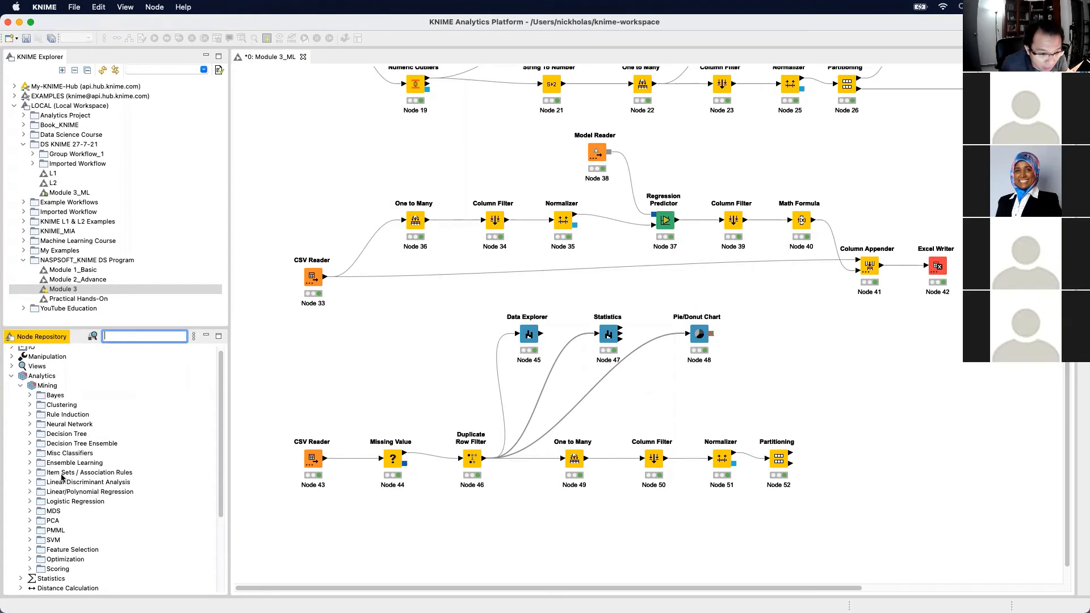
scroll(79, 518, "down", 1)
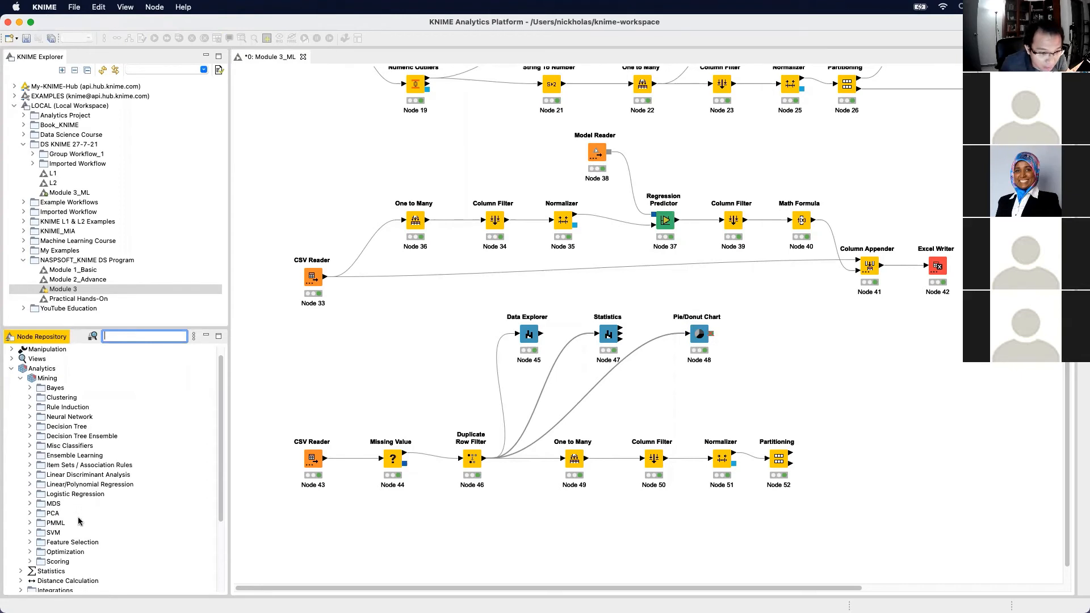
left_click(30, 492)
scroll(148, 476, "down", 3)
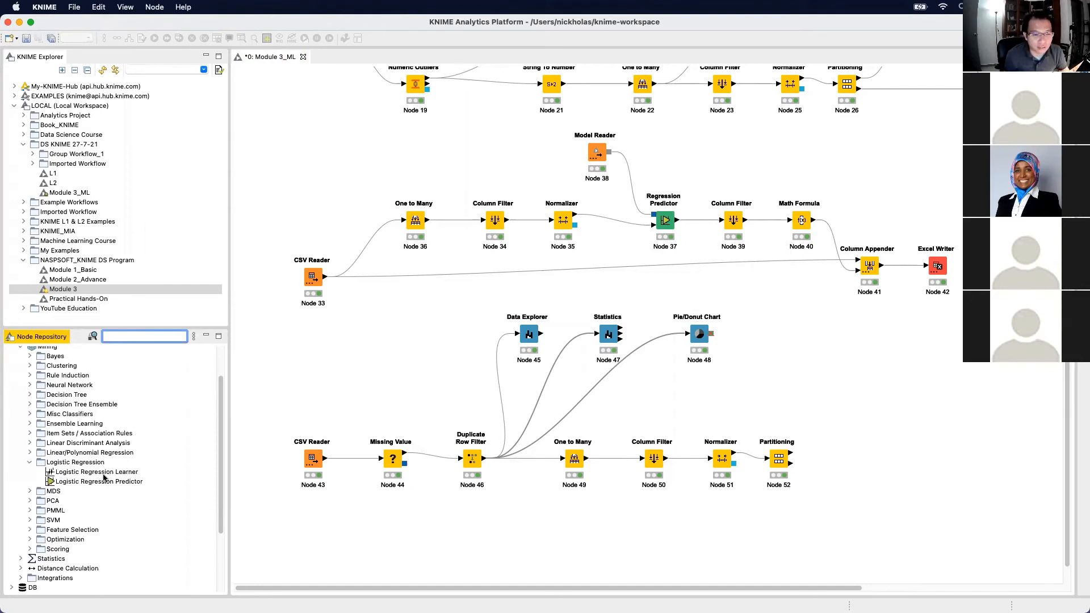
Add a Logistic Regression Learner and a Logistic Regression Predictor after the Partitioning node, with the learner placed above
left_click_drag(104, 472, 871, 391)
left_click_drag(100, 482, 936, 464)
left_click_drag(880, 396, 845, 361)
left_click_drag(937, 499, 904, 465)
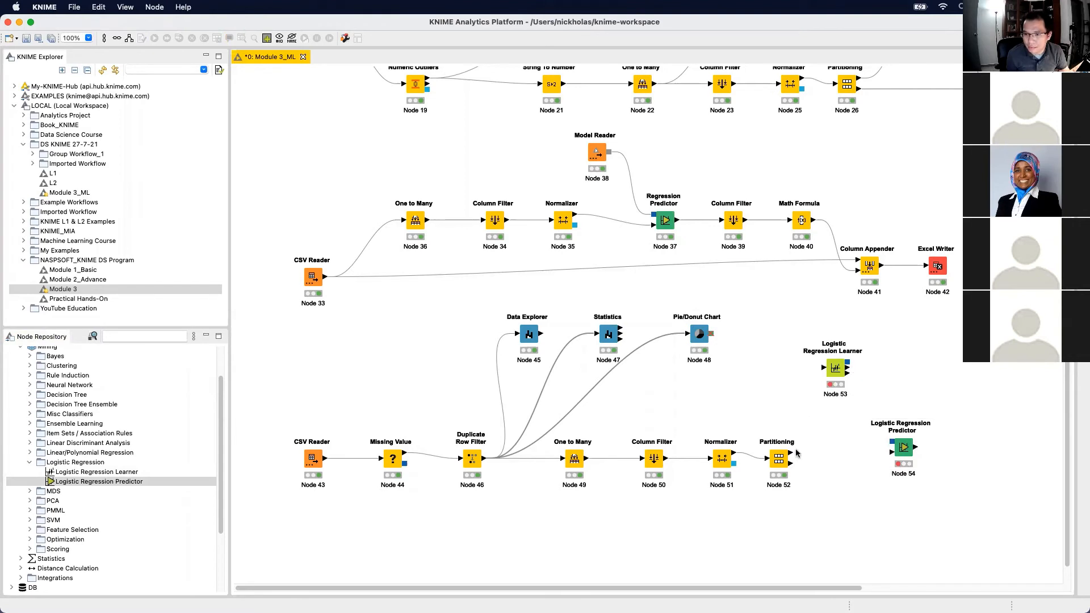
Connect the first partition to the Logistic Regression Learner, and the learner's model and second partition to the Logistic Regression Predictor
left_click_drag(791, 454, 891, 442)
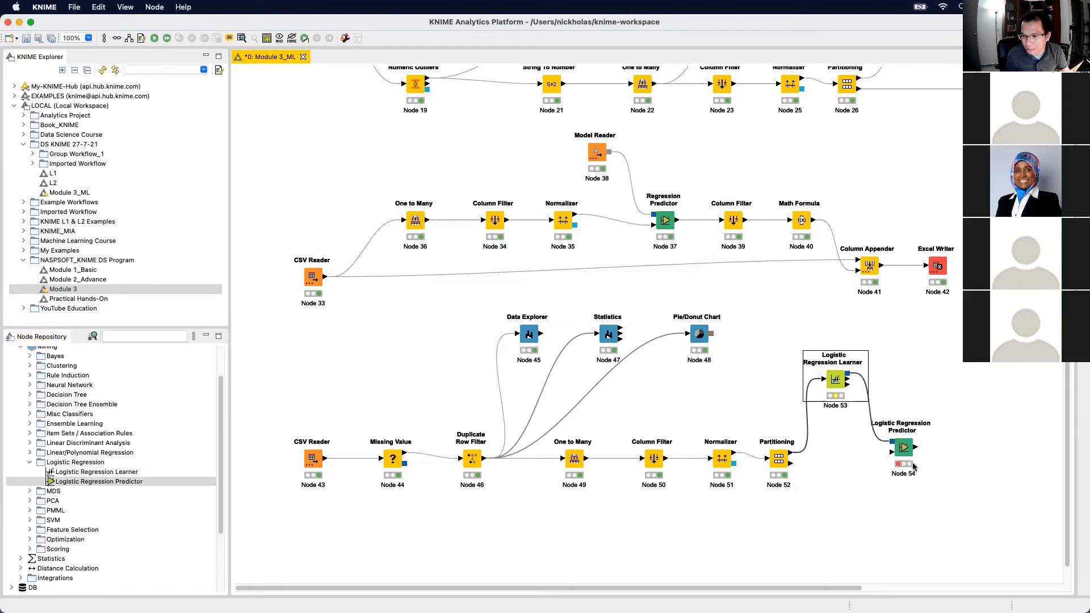
left_click_drag(782, 463, 895, 456)
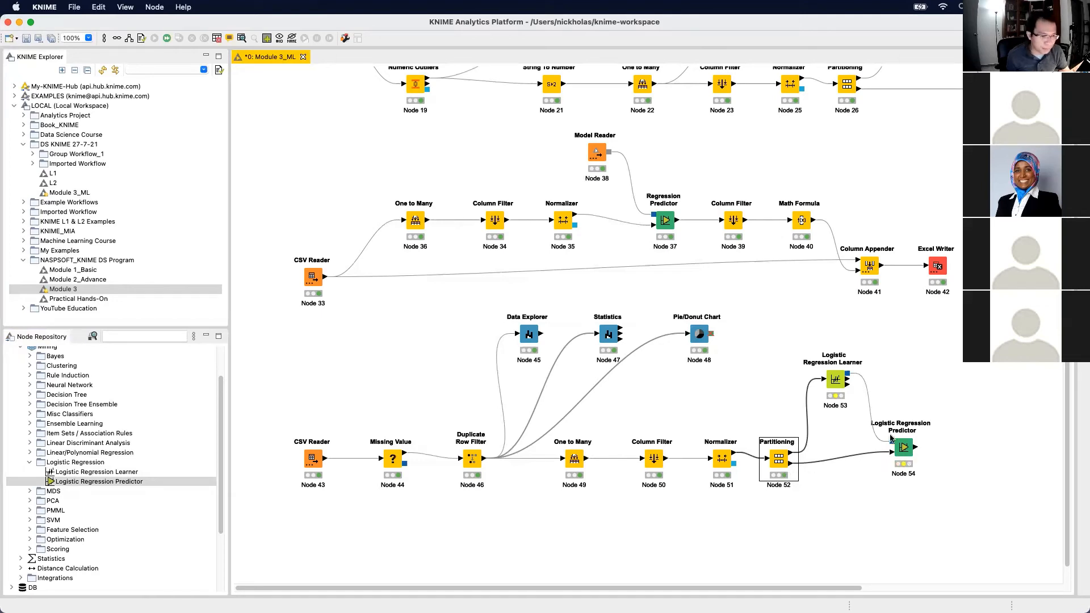
Open the Logistic Regression Learner's configuration and examine its advanced termination conditions, the maximal number of epochs and epsilon
double_click(835, 381)
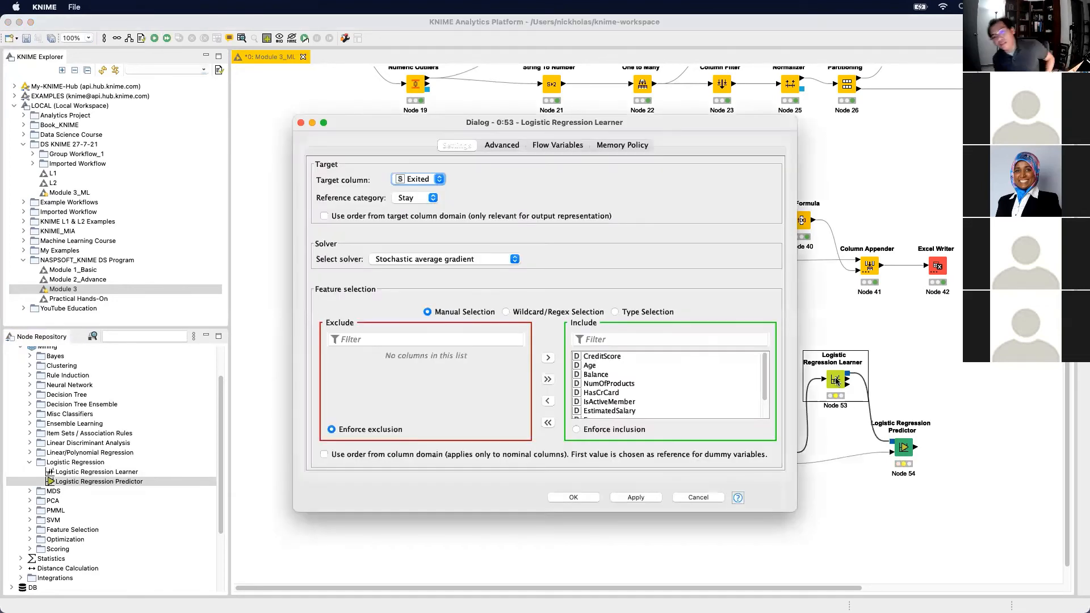
mouse_move(764, 364)
left_mouse_down()
mouse_move(763, 407)
mouse_move(758, 352)
left_mouse_up()
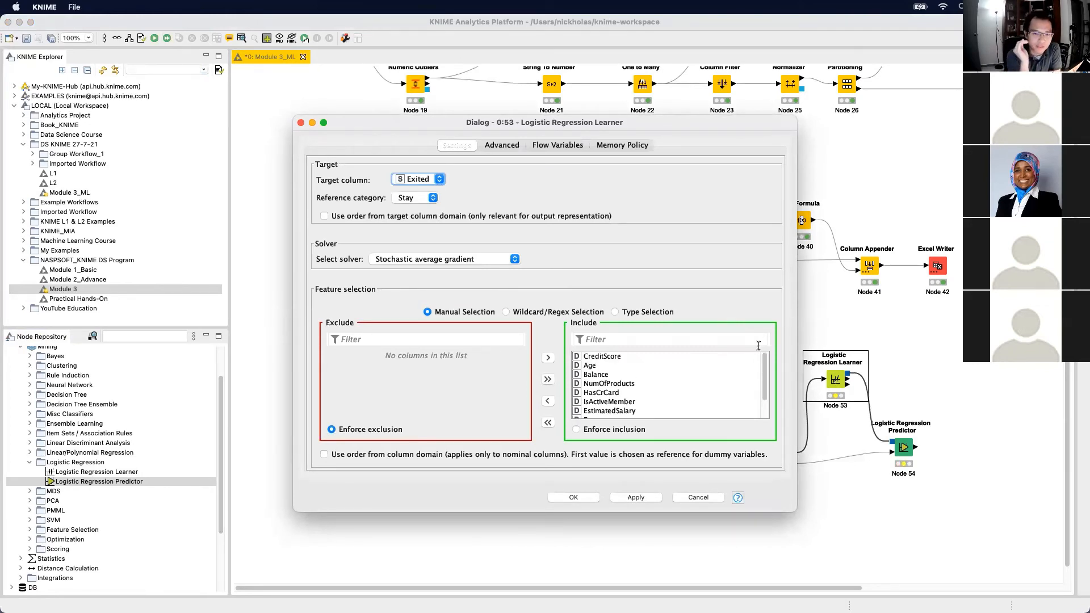
left_click(490, 146)
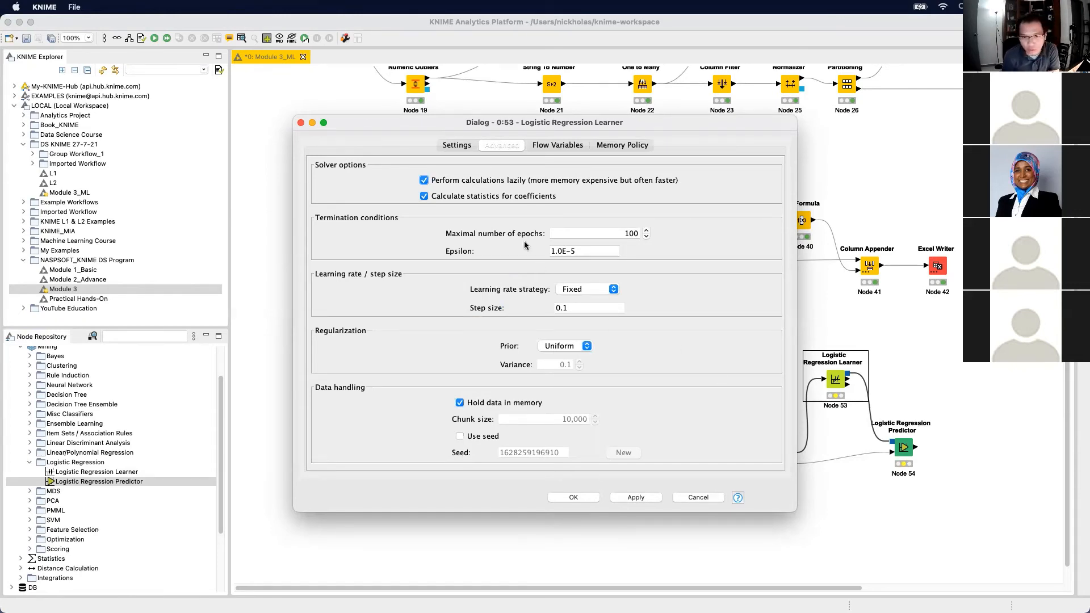
left_click_drag(596, 232, 671, 234)
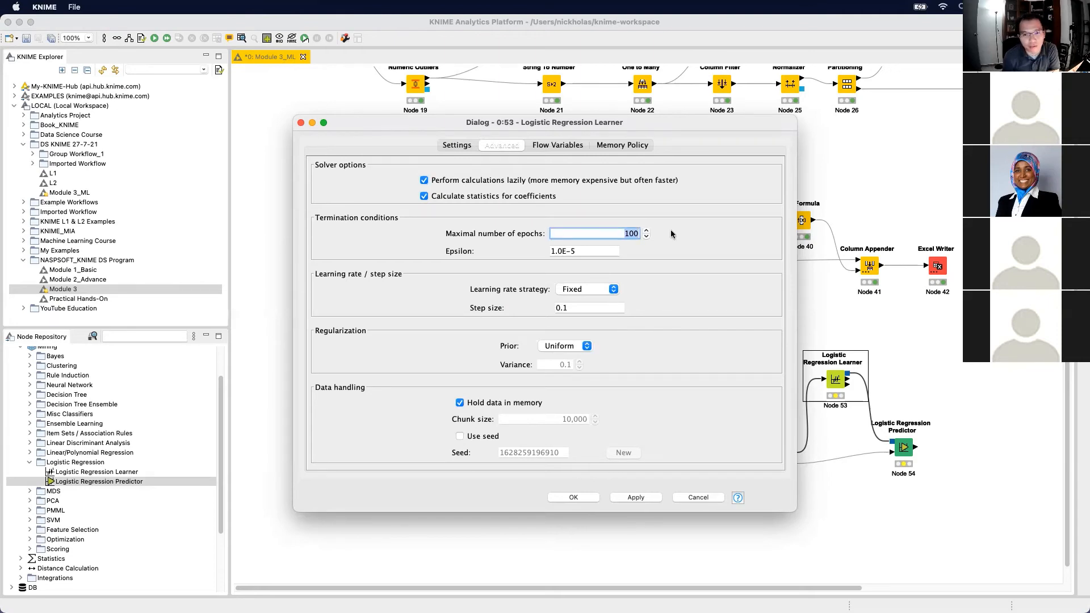
left_click_drag(596, 251, 531, 244)
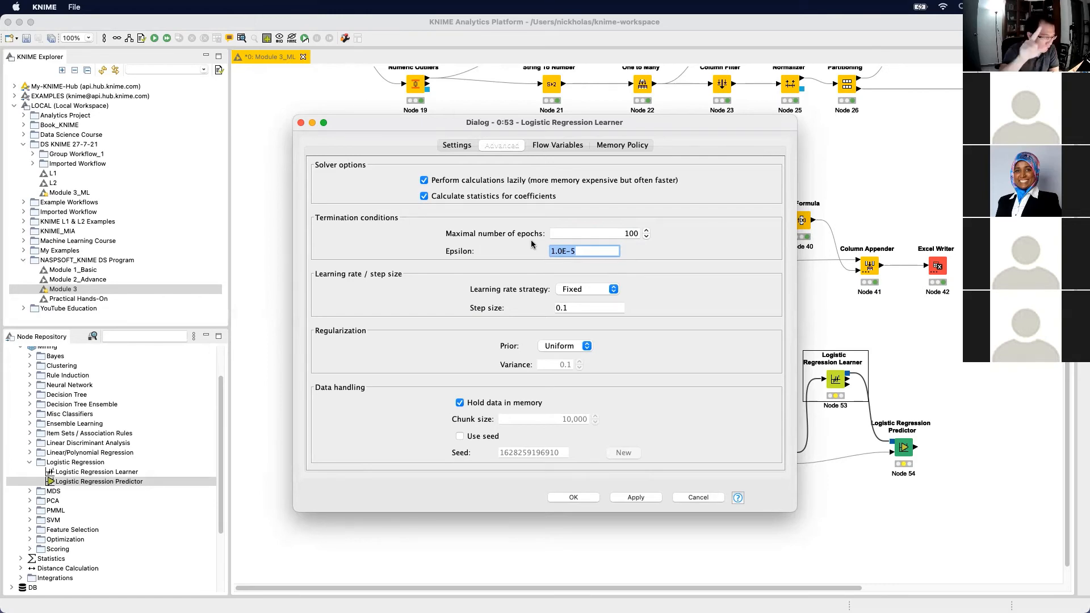
Confirm the learner's configuration with Stochastic average gradient as the solver and Stay as the reference category for target Exited
left_click(462, 146)
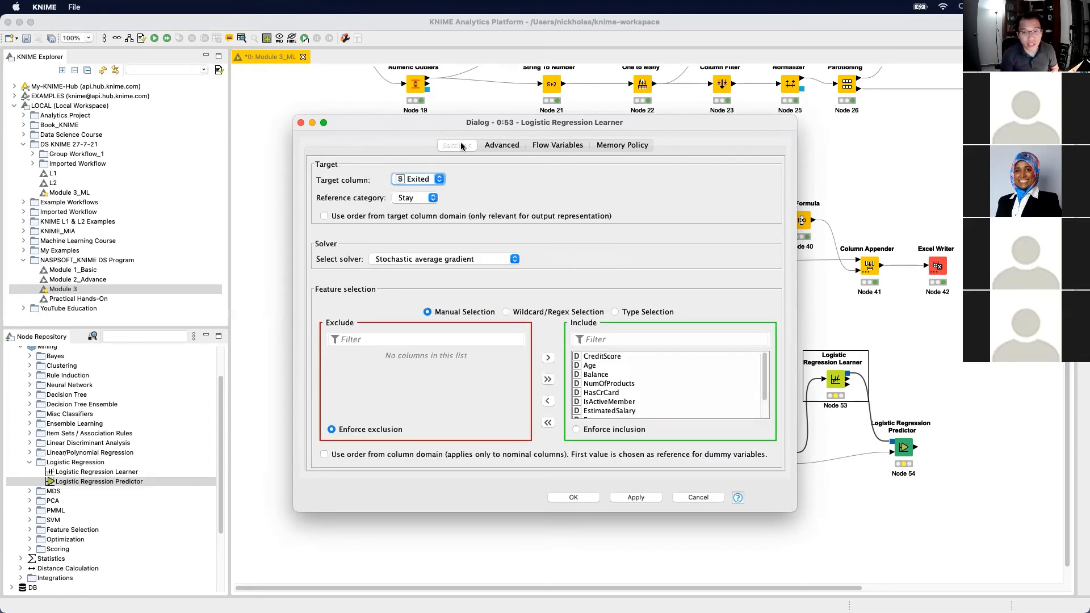
left_click(424, 259)
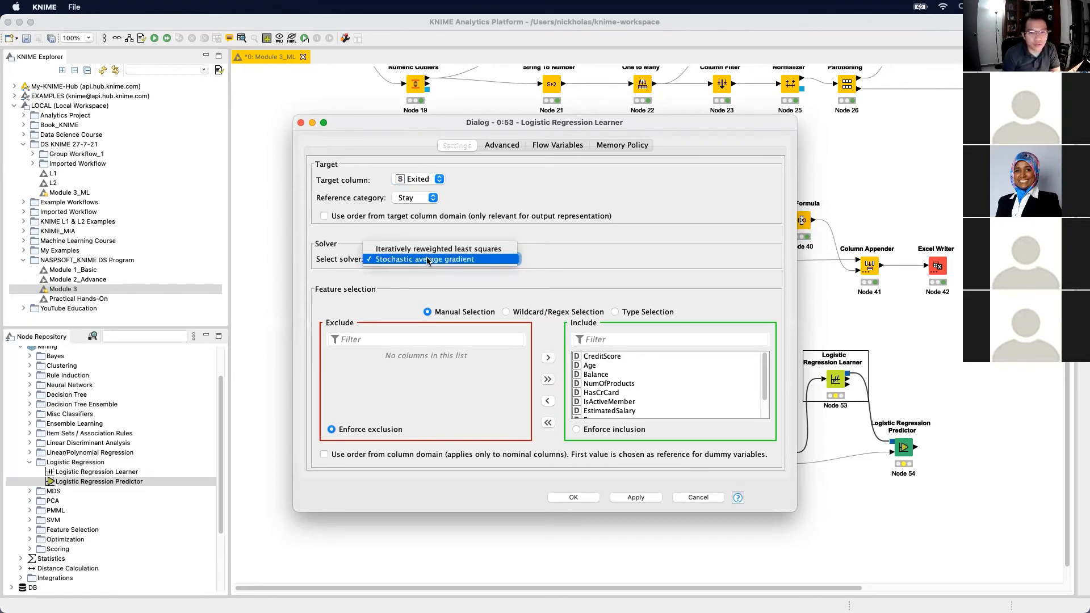
left_click(427, 260)
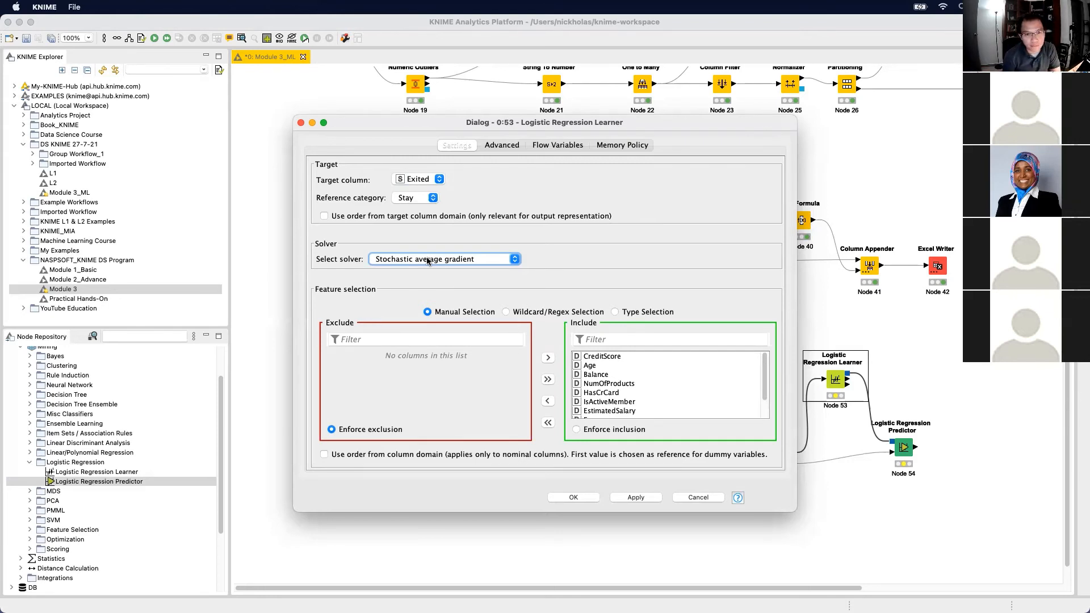
left_click(405, 197)
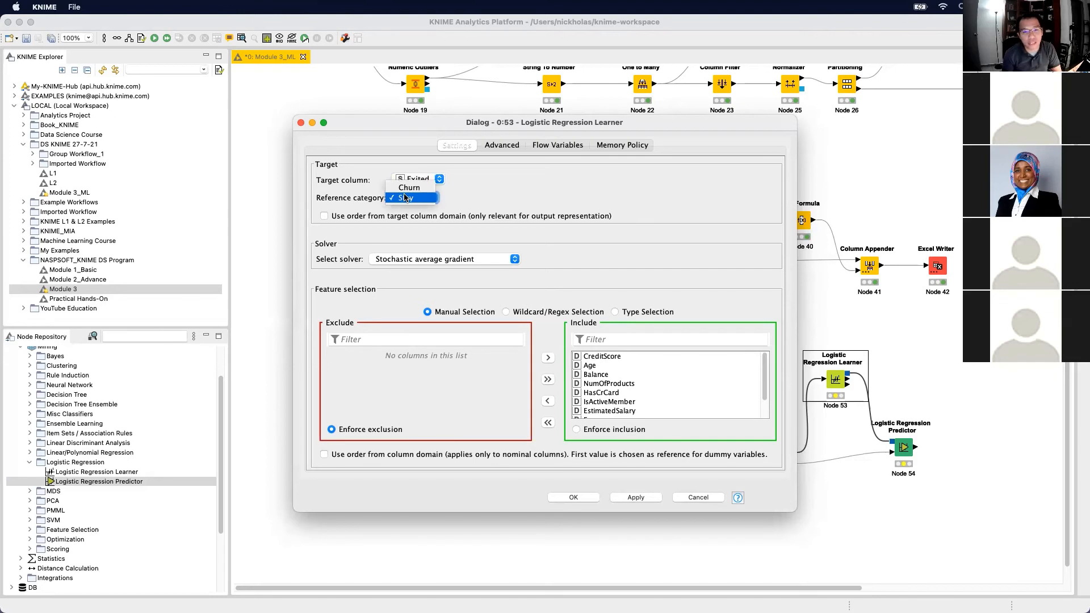
left_click(404, 197)
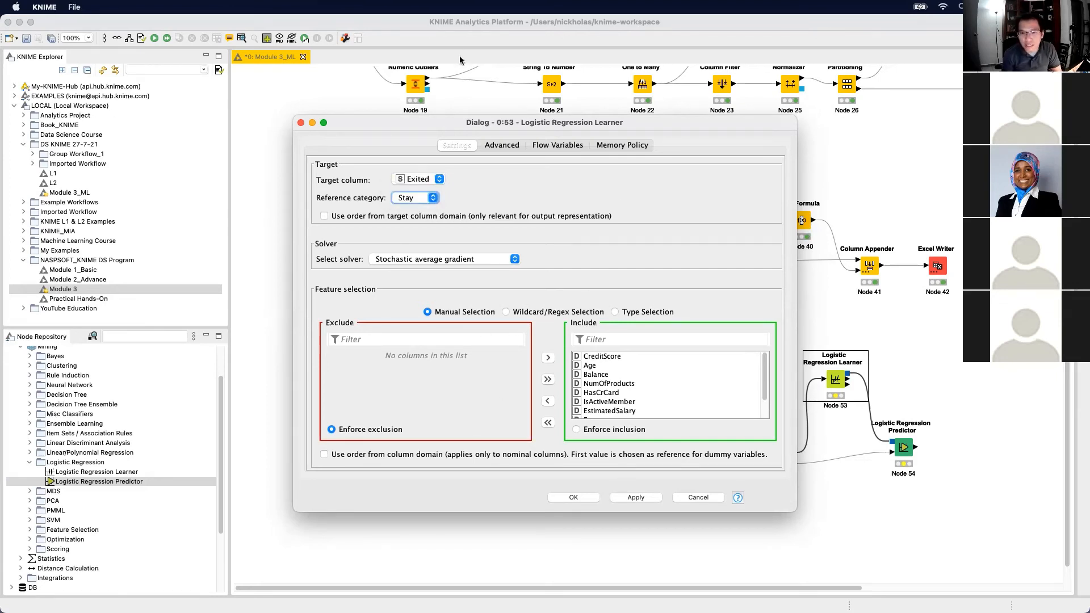
left_click(496, 145)
left_click(457, 146)
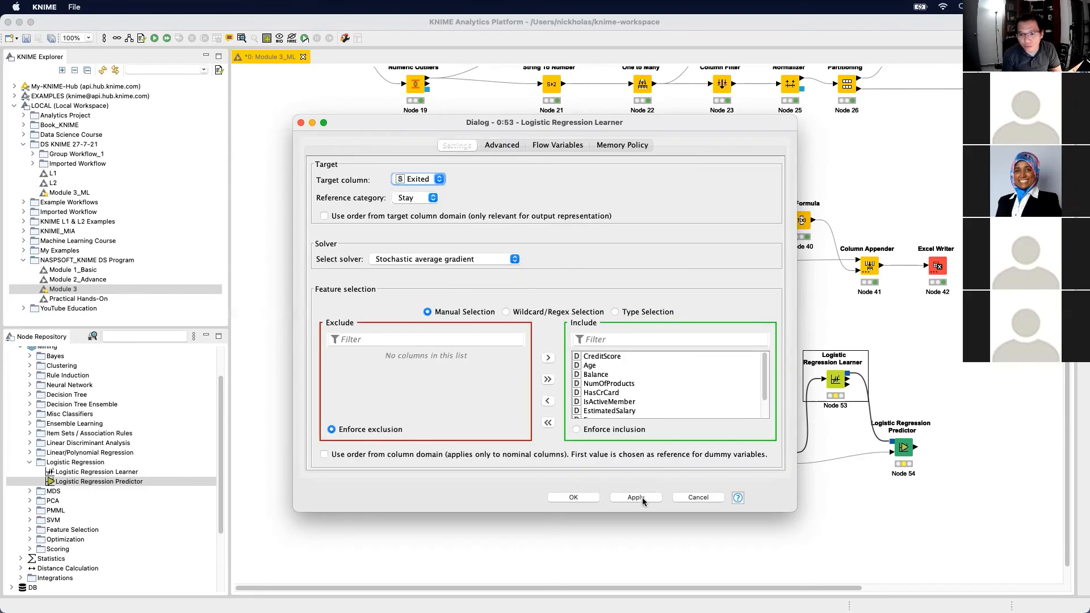
left_click(573, 497)
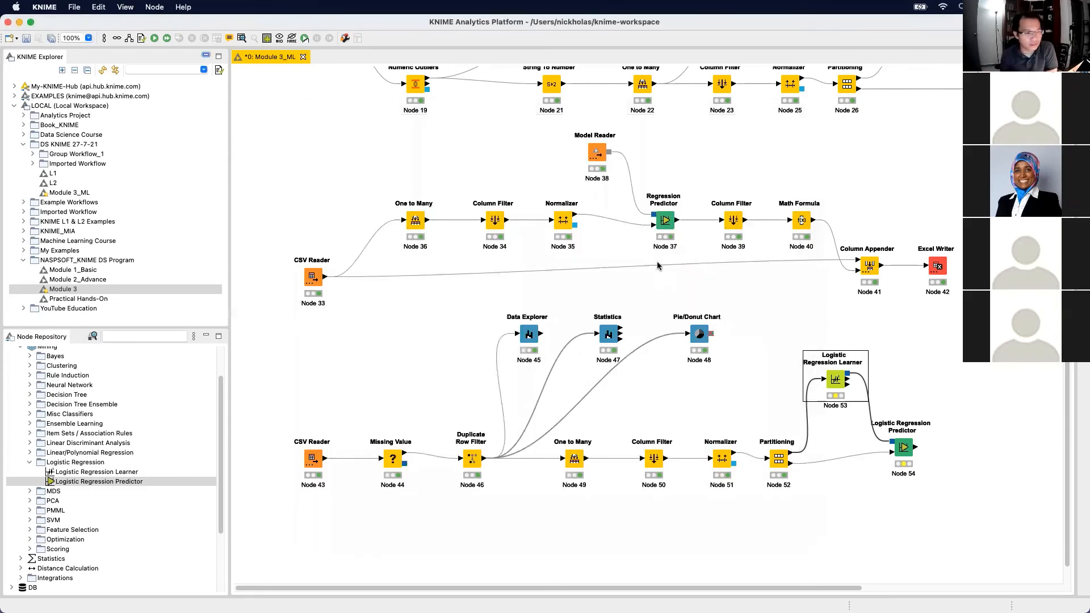
Configure the Logistic Regression Predictor to use the custom prediction column name Prediction (Exited)
left_click(903, 450)
left_click(896, 380)
left_click(836, 379)
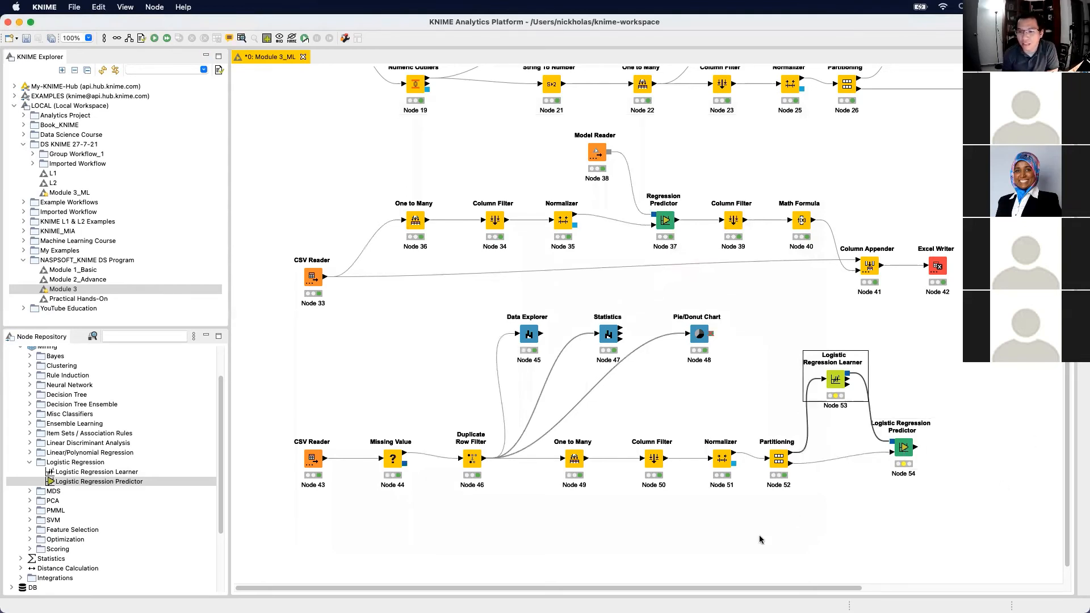
left_click_drag(775, 588, 923, 595)
scroll(829, 438, "down", 2)
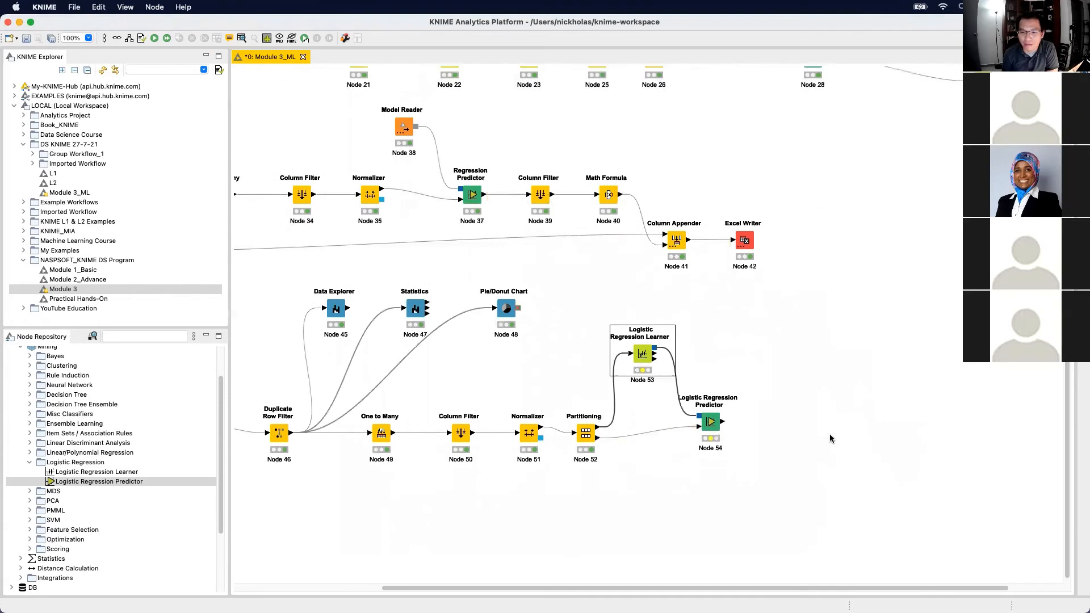
double_click(708, 419)
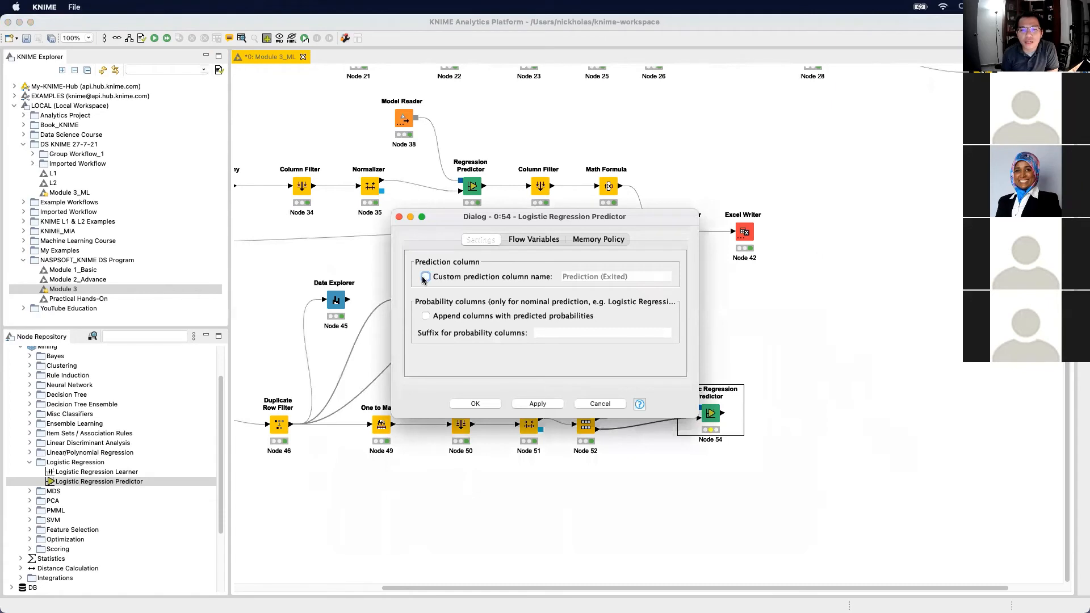
left_click(424, 277)
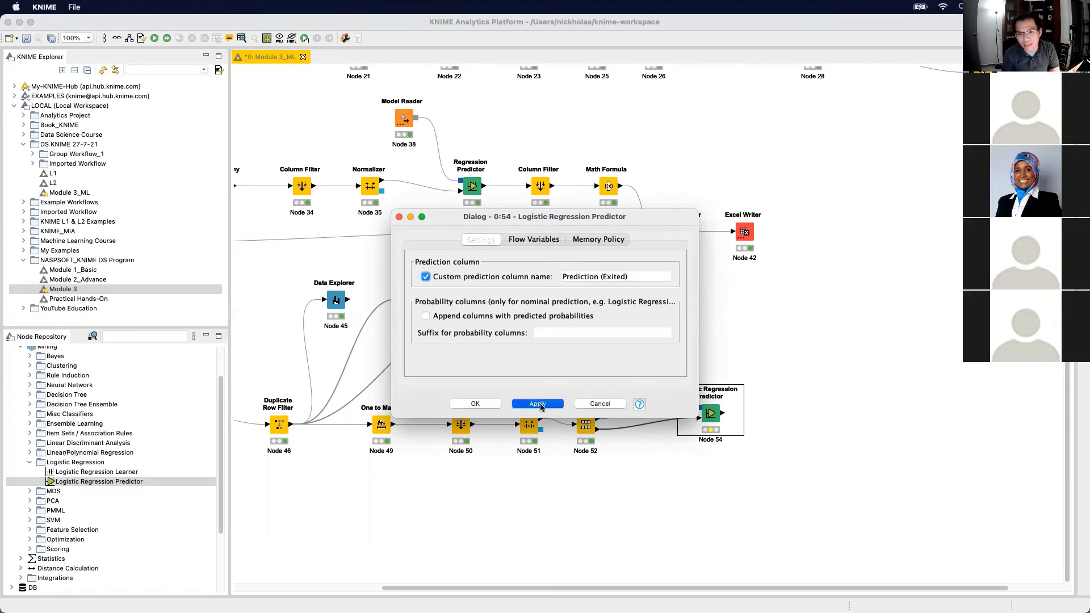
left_click(475, 404)
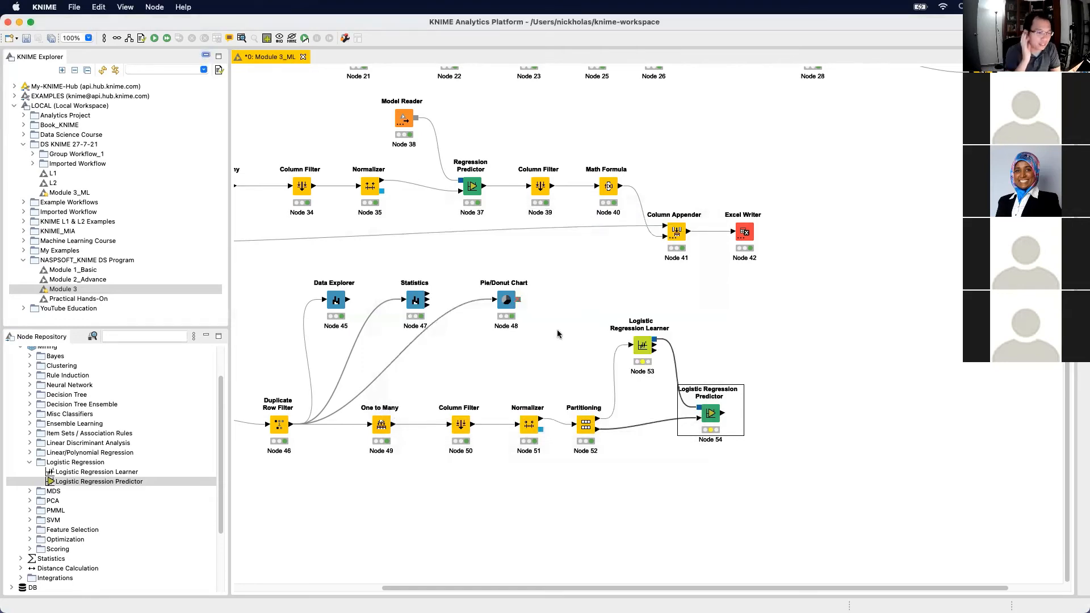
Execute the Logistic Regression Predictor and open its predicted data table
right_click(709, 420)
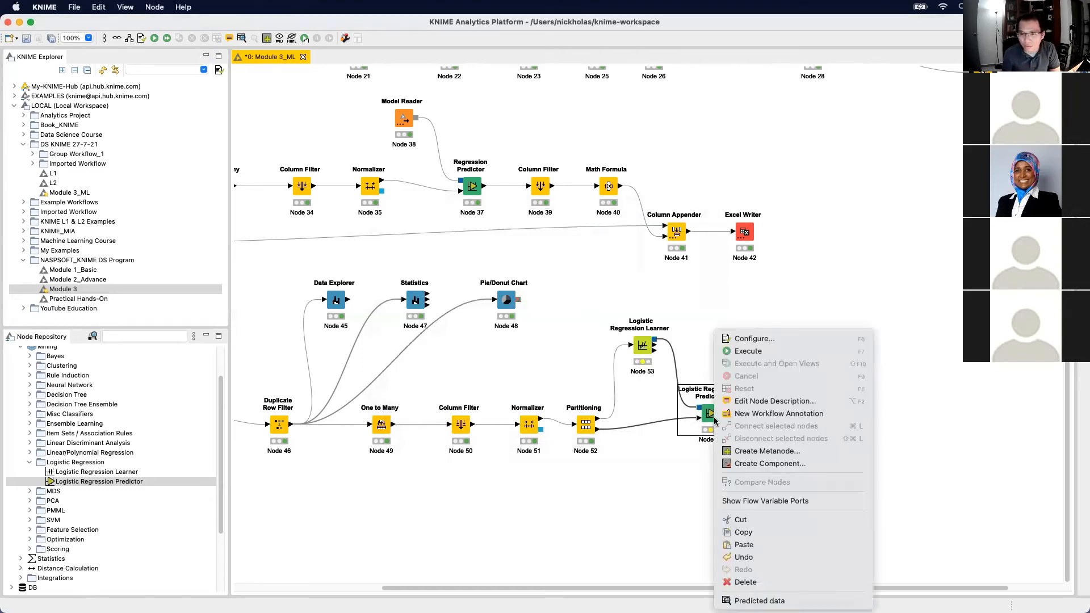
left_click(765, 357)
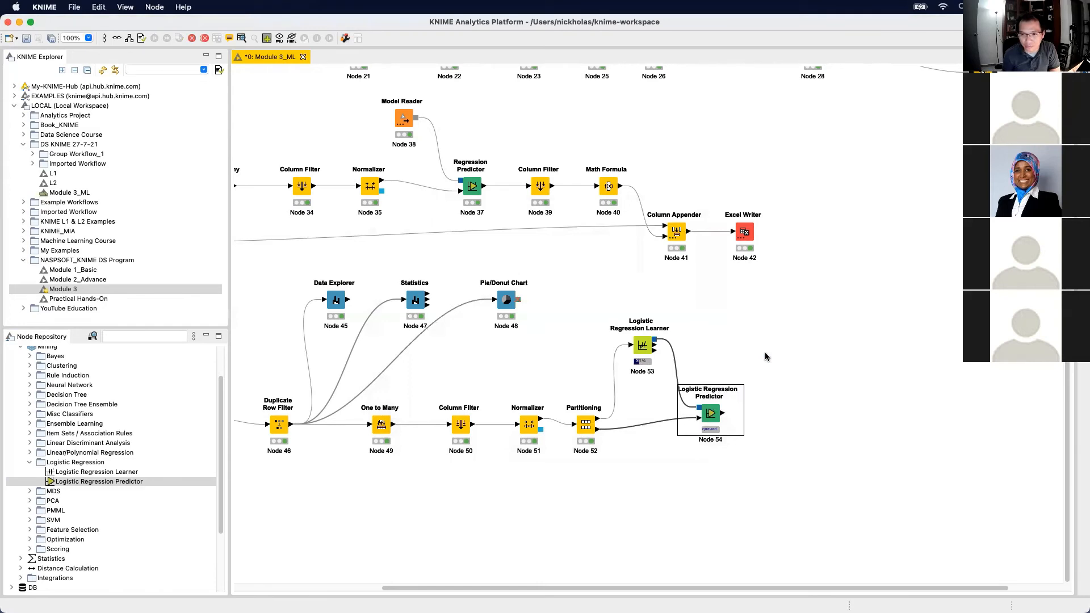
right_click(709, 413)
left_click(760, 601)
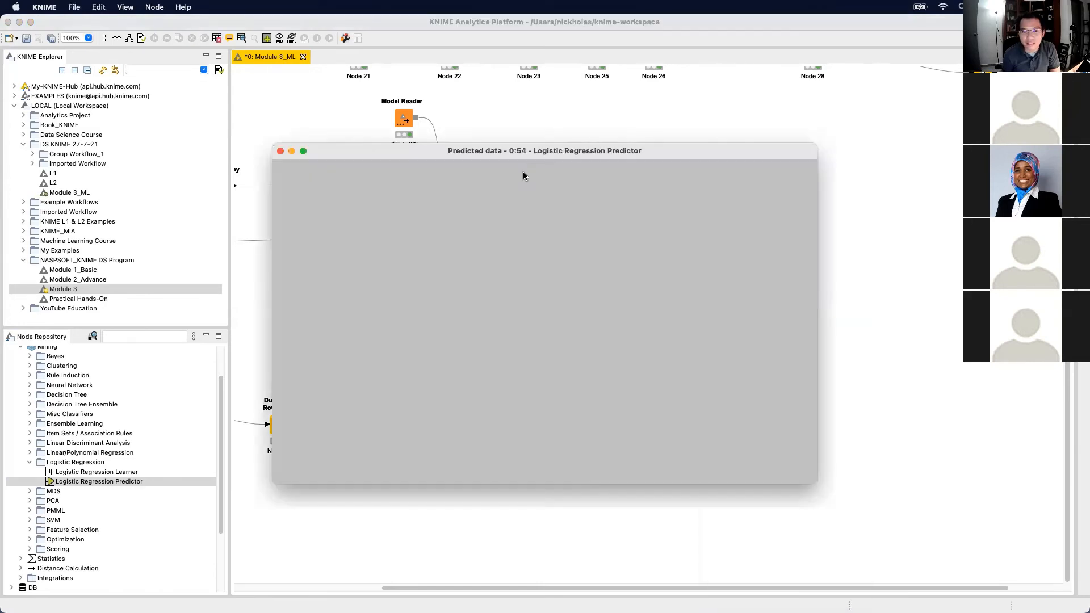
Widen the table window and the Prediction (Exited) column, move Exited beside it to compare the two, and close the table
left_click_drag(817, 204, 957, 212)
left_click_drag(846, 196, 901, 196)
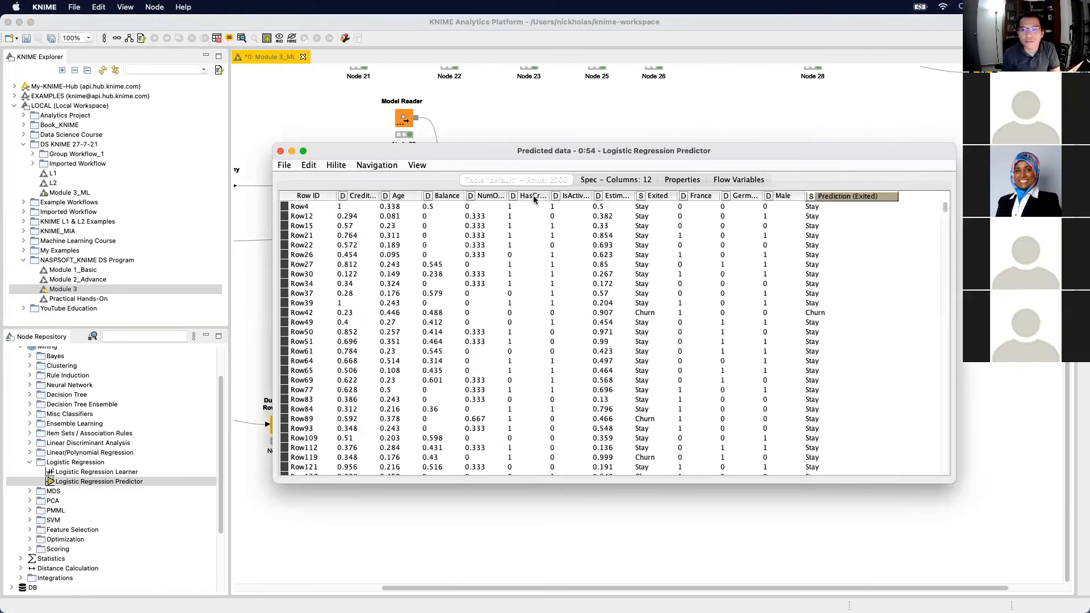
left_click_drag(646, 196, 851, 213)
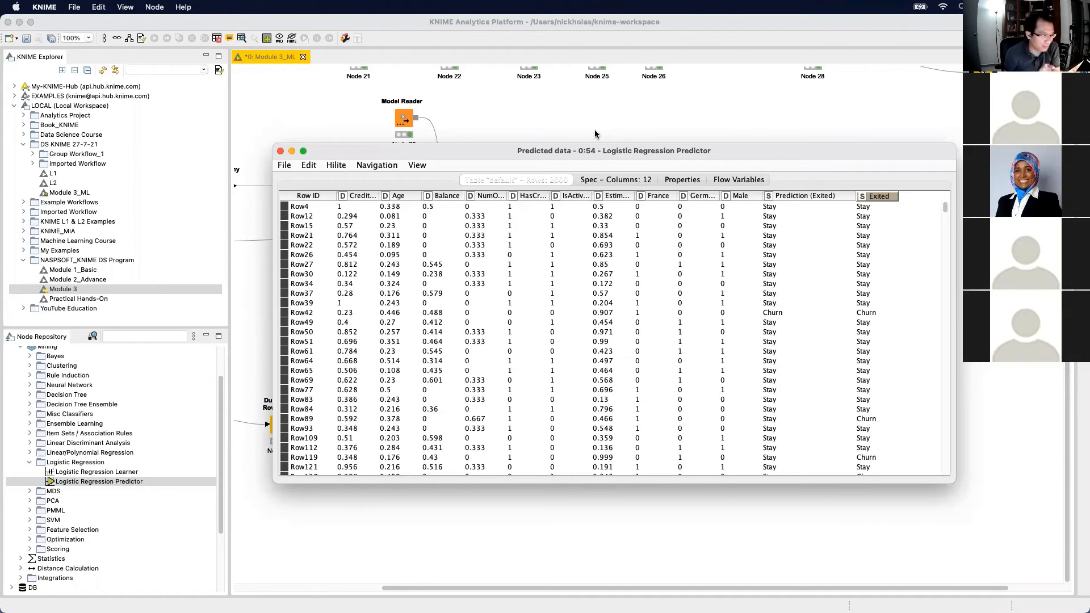
left_click(604, 117)
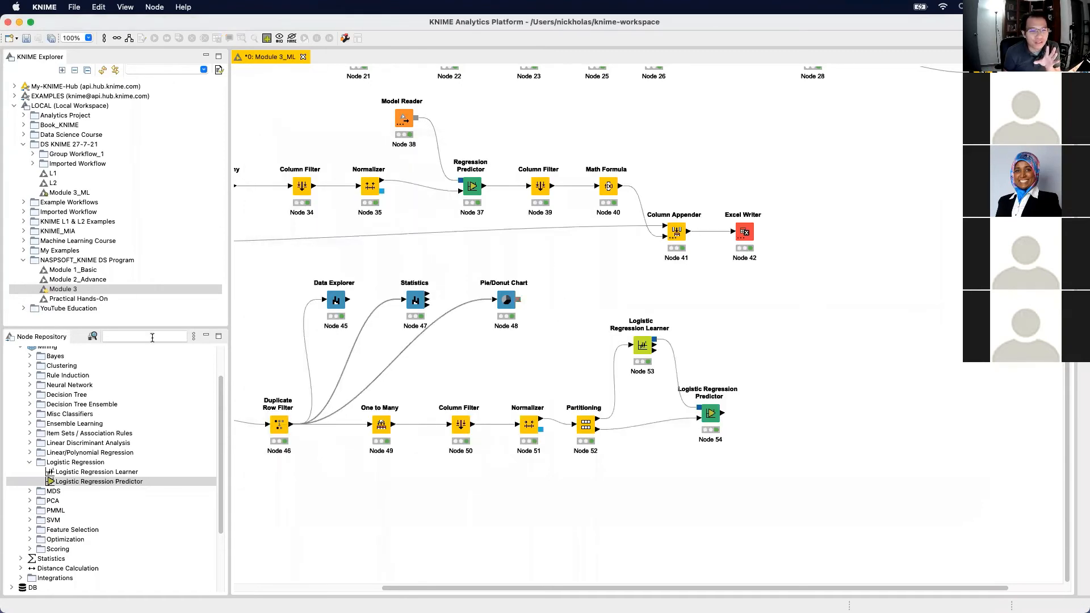
Add a Scorer node from the Scoring category after the Logistic Regression Predictor and connect the predictor's output to it
left_click(29, 462)
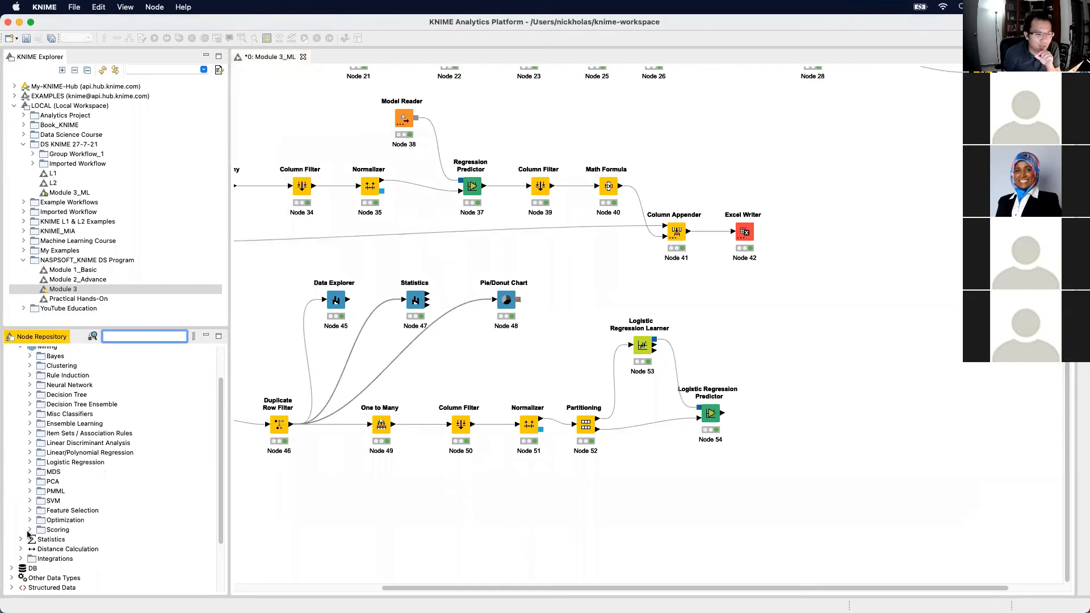
left_click(29, 529)
scroll(134, 476, "down", 5)
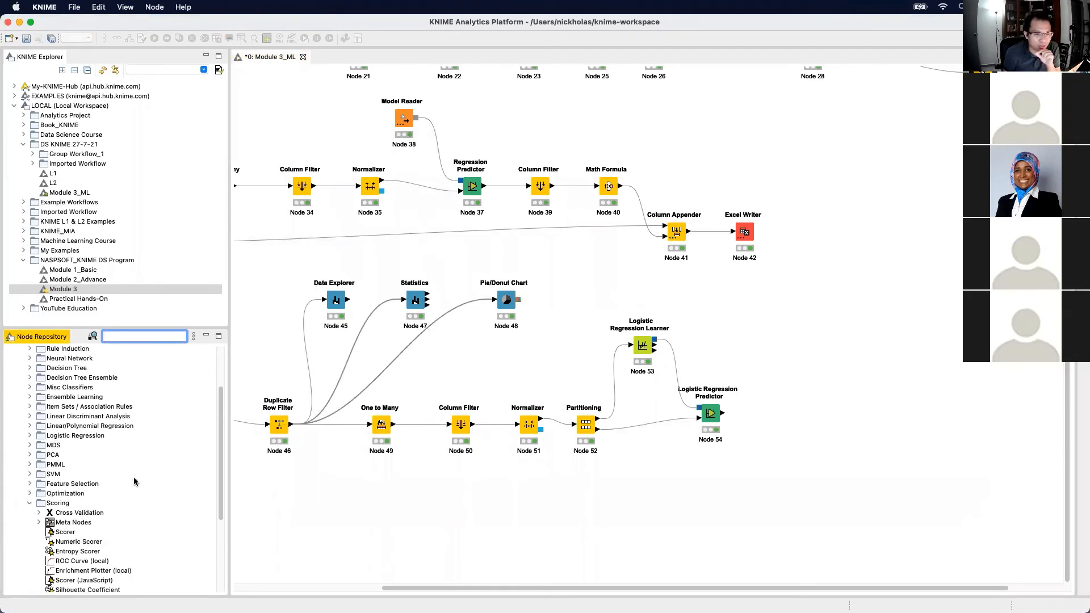
scroll(134, 481, "down", 3)
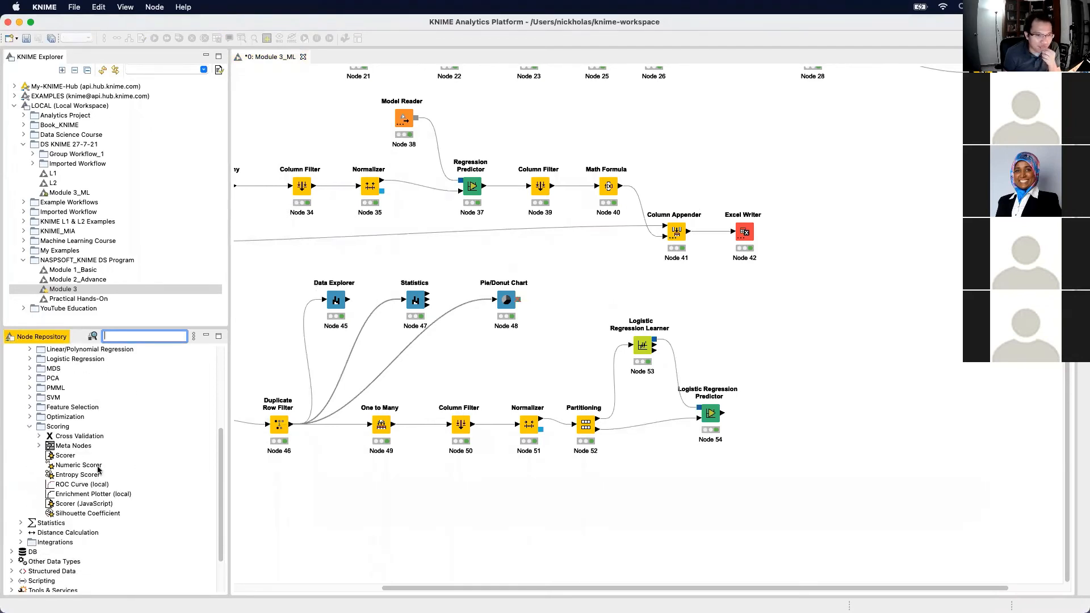
left_click(60, 456)
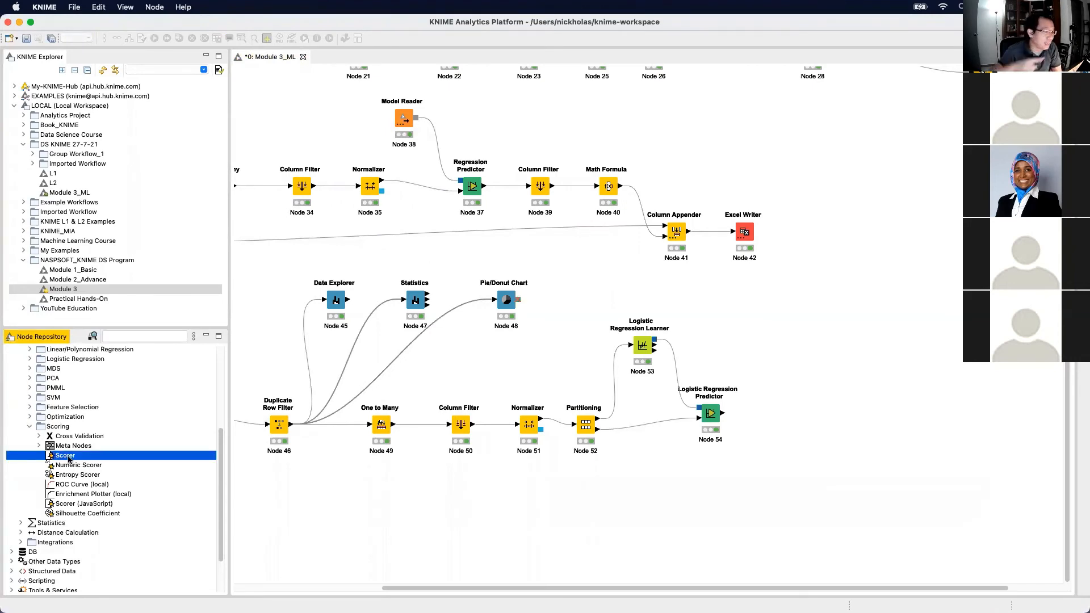
left_click_drag(68, 459, 806, 427)
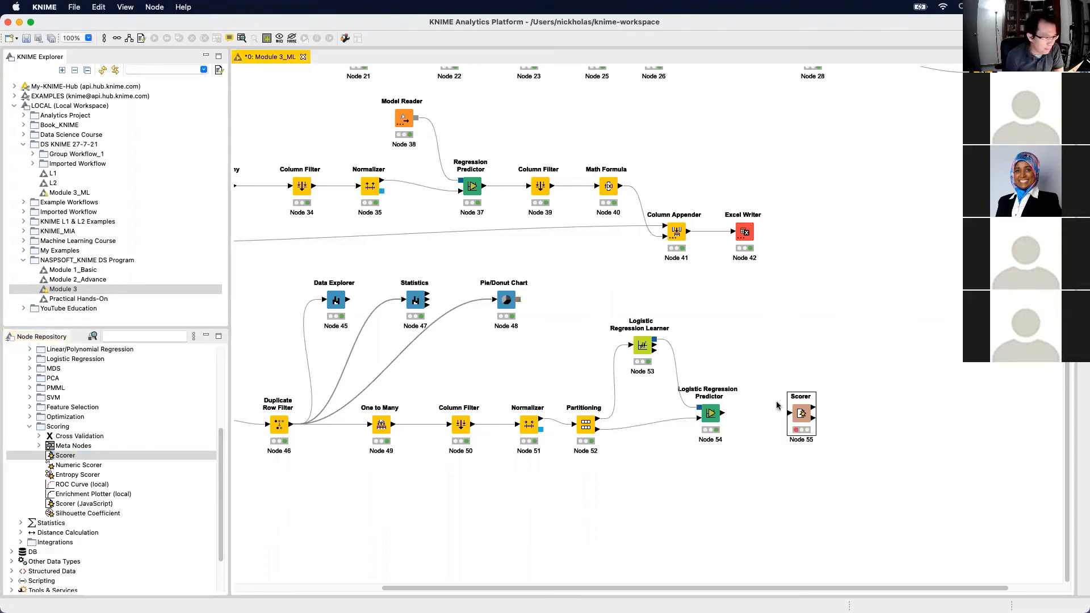
left_click_drag(722, 413, 794, 419)
Configure the Scorer with Exited as the first column and Prediction (Exited) as the second column
double_click(801, 415)
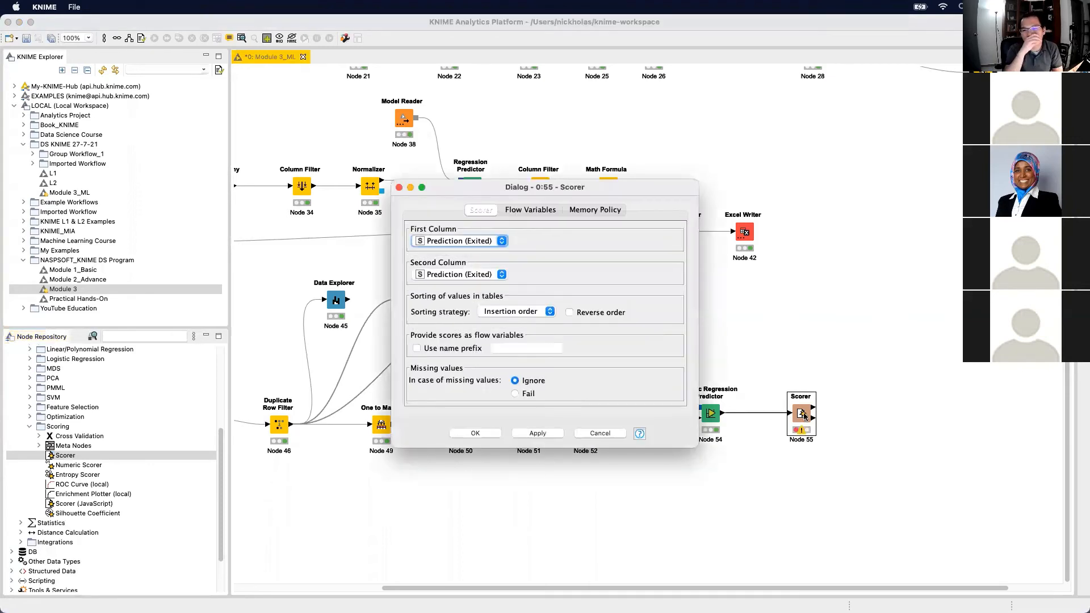
left_click(453, 240)
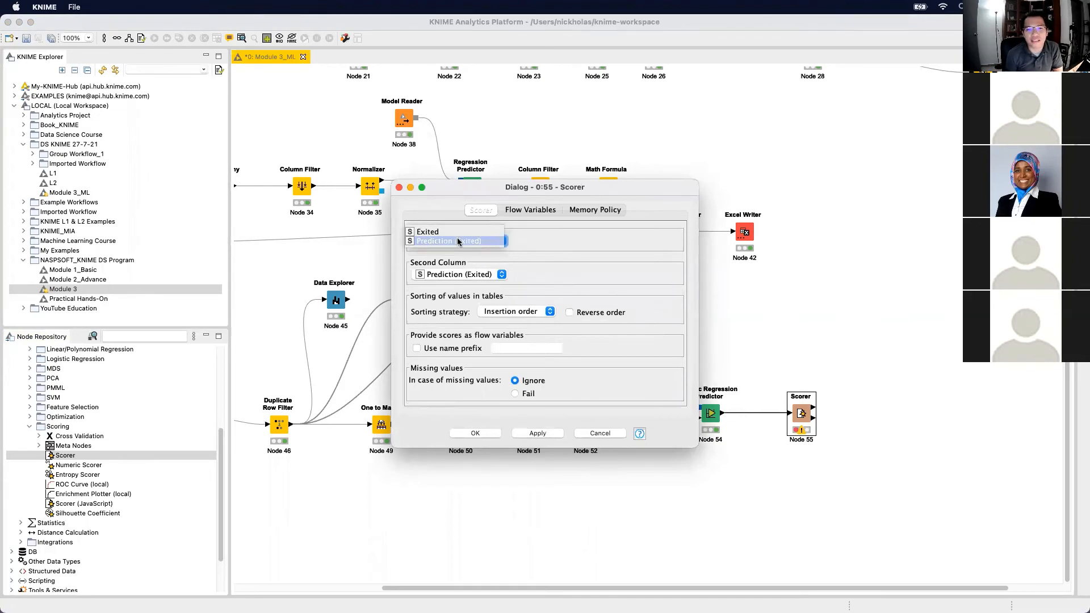
left_click(458, 241)
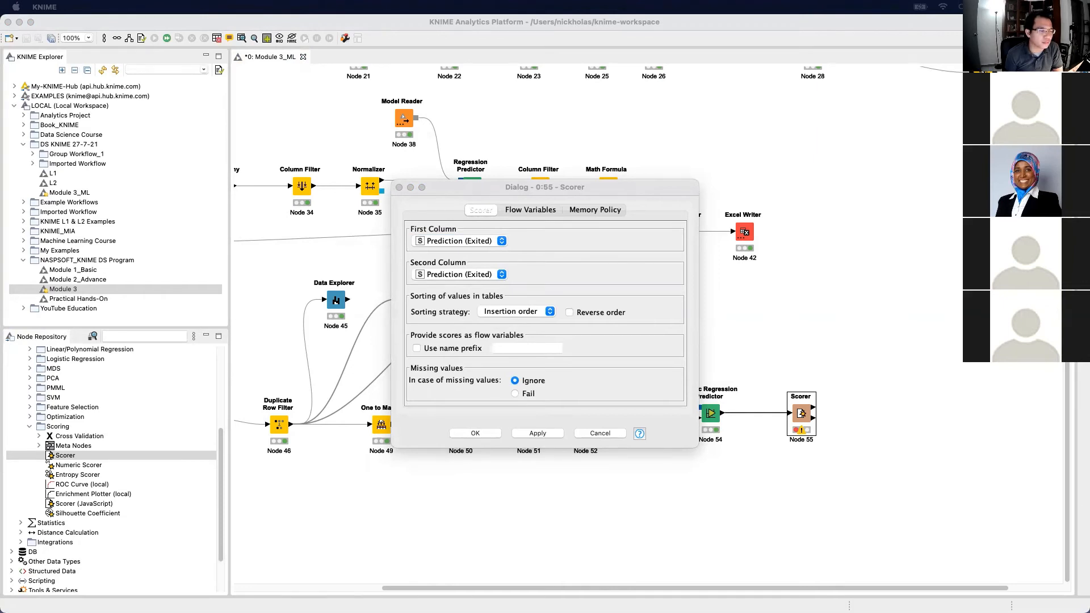
left_click(449, 243)
left_click(466, 232)
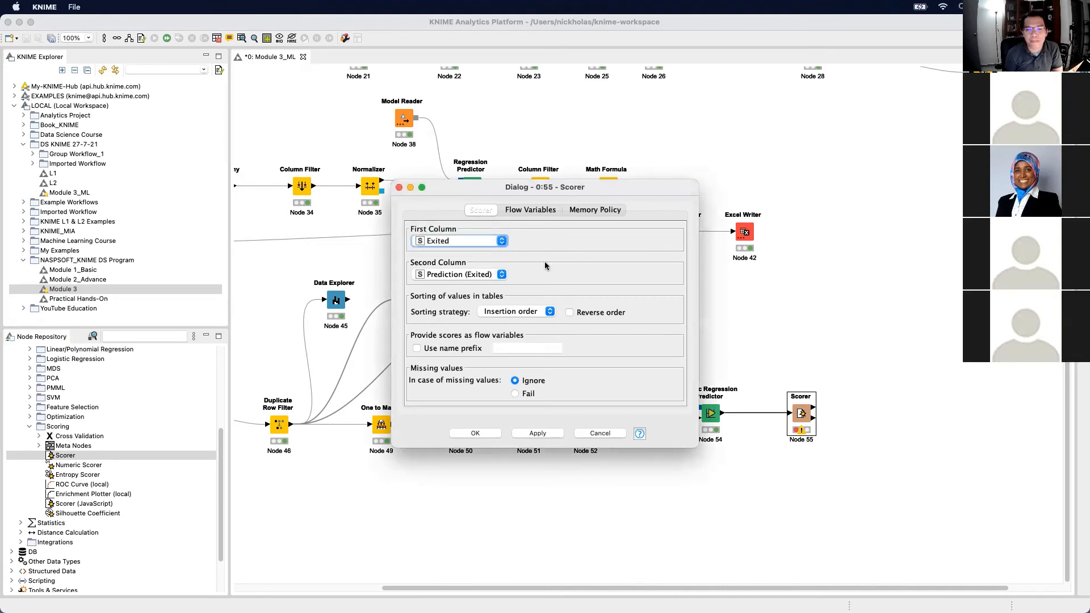
left_click(545, 435)
left_click(481, 435)
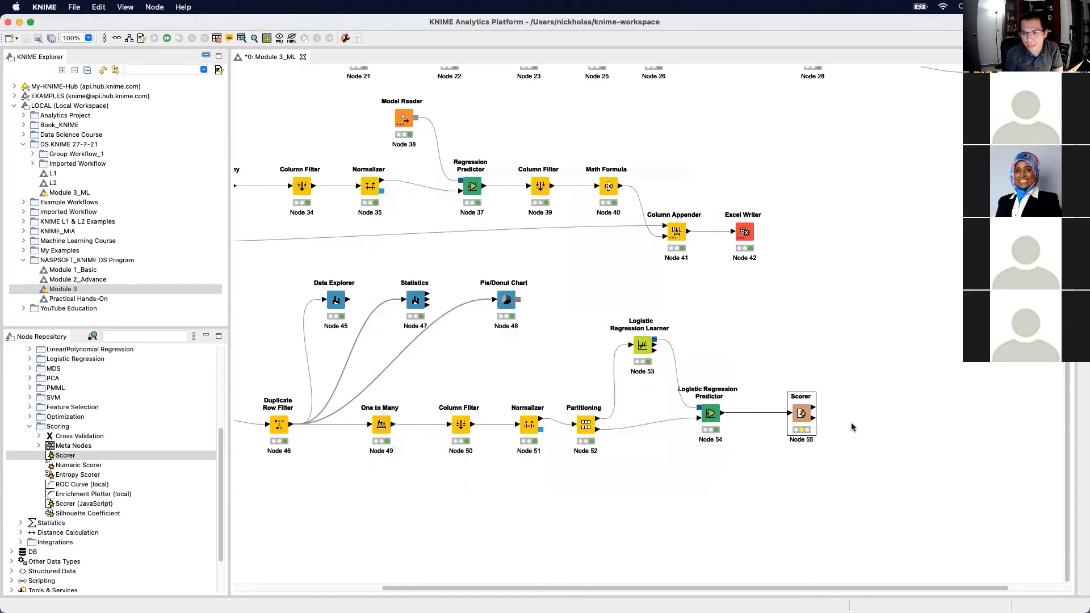
Execute the Scorer and open its confusion matrix view
right_click(802, 416)
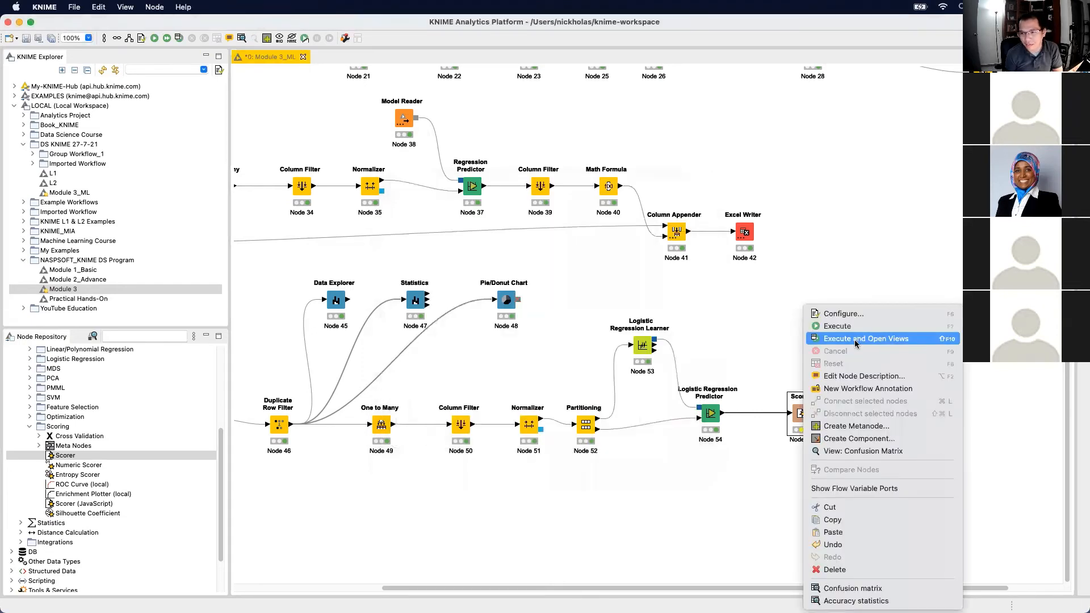
left_click(855, 340)
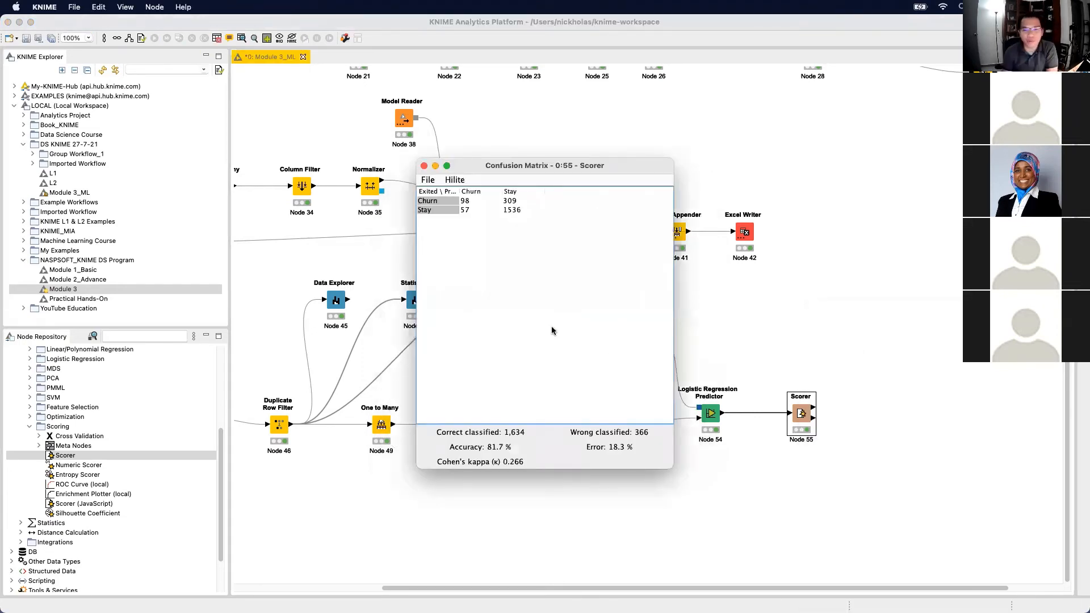
Shrink the Scorer's confusion matrix window, compare the matrix with the Model & Performance slide, and close it
left_click_drag(554, 470, 557, 279)
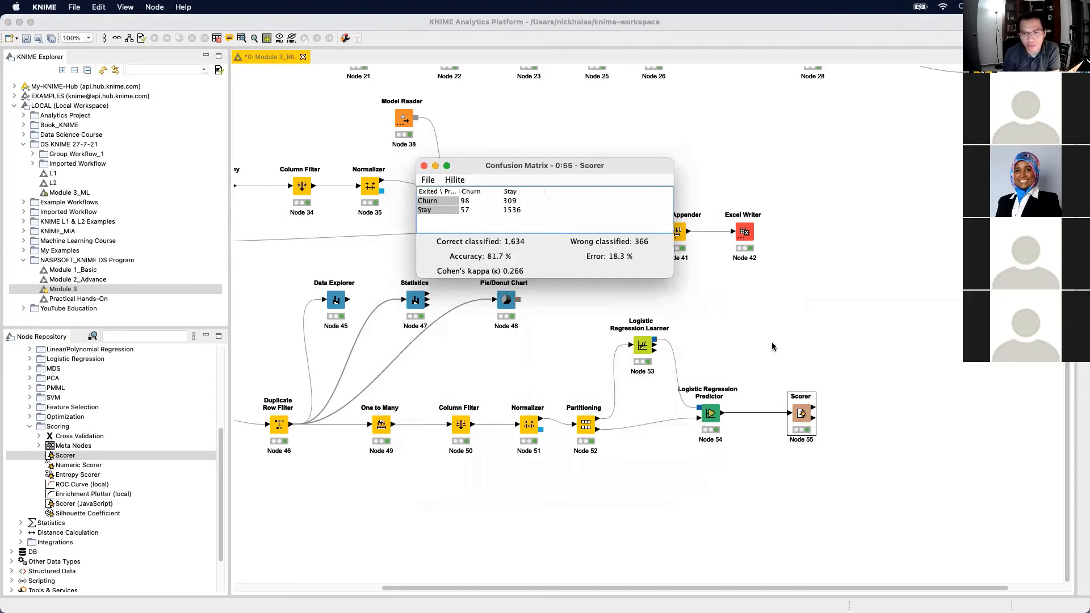
key("ctrl+Up")
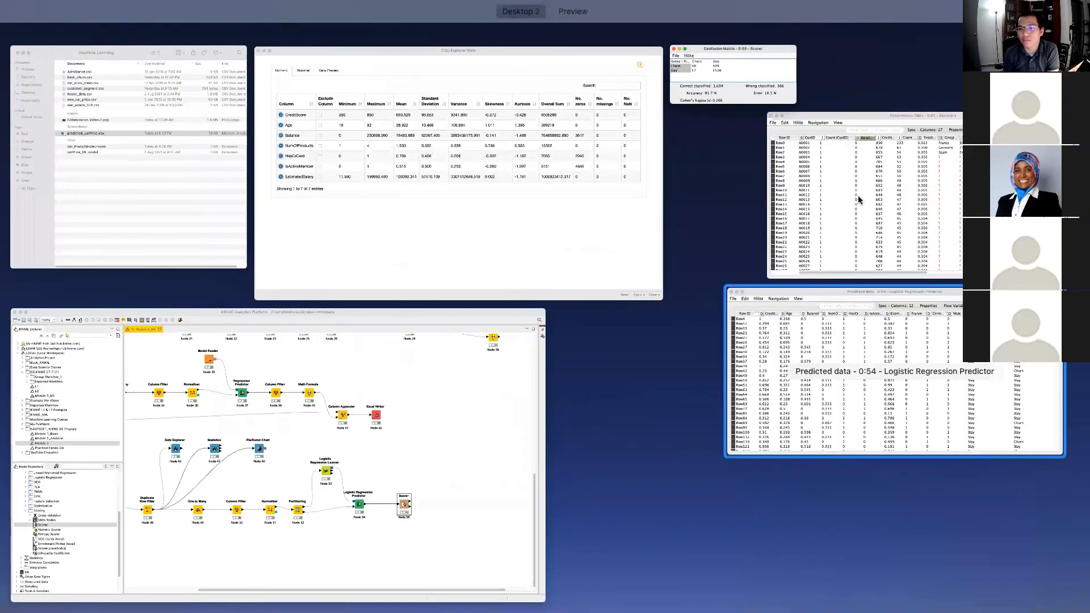
left_click(703, 86)
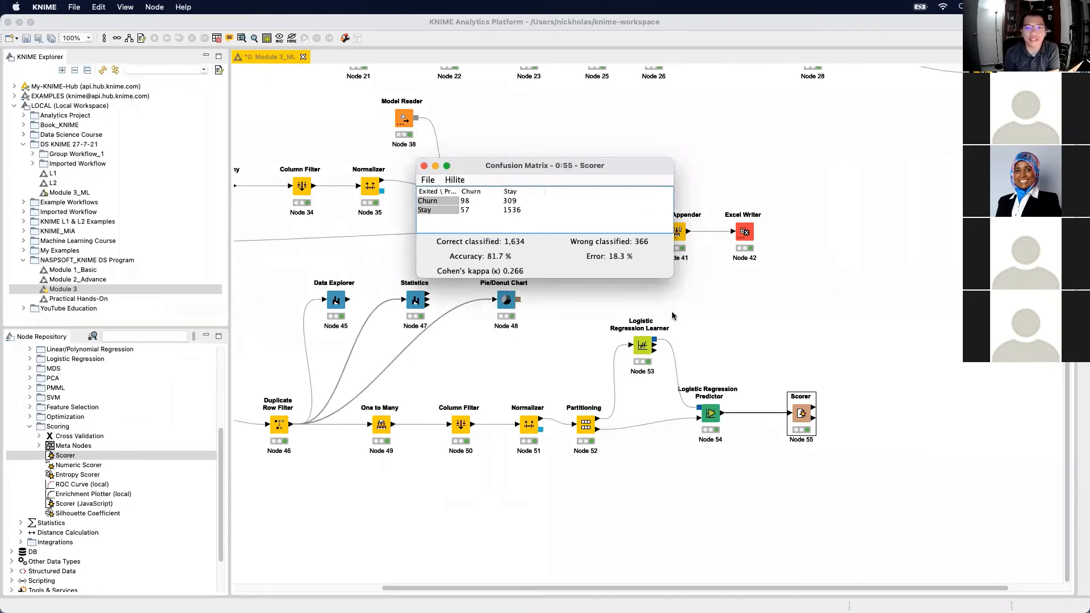
key("ctrl+Right")
key("Right")
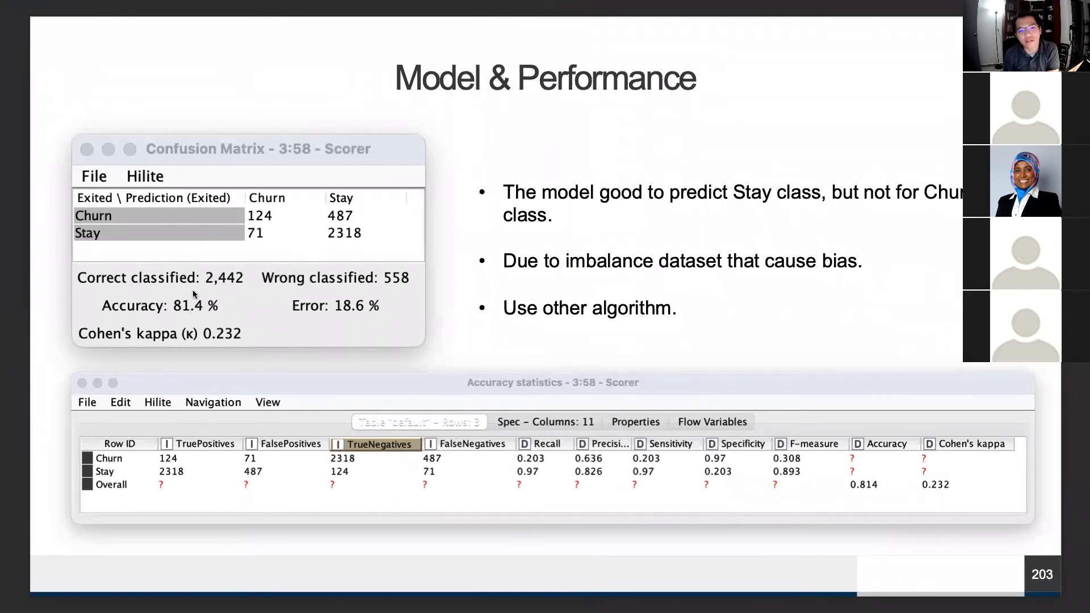
key("ctrl+Left")
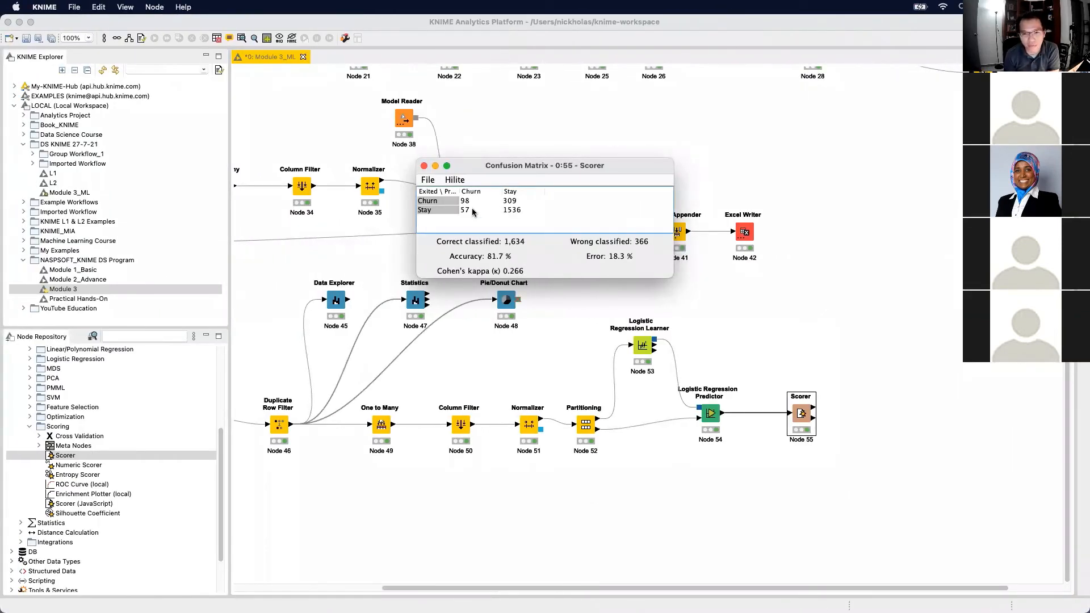
left_click(424, 165)
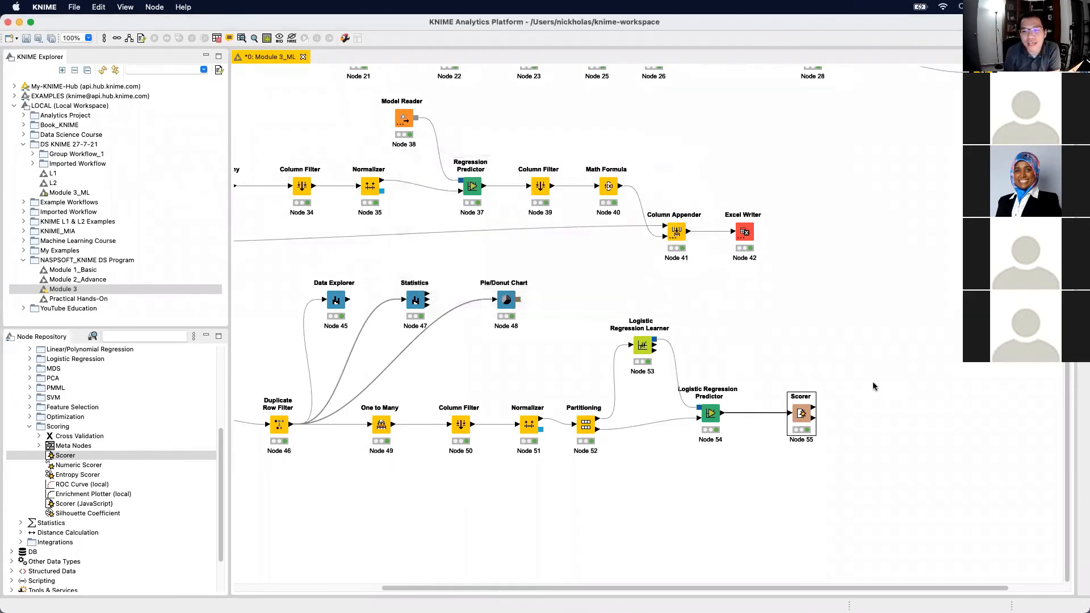
Review the Partitioning Dataset and Model & Performance slides in the presentation and return to the KNIME workflow
key("ctrl+Right")
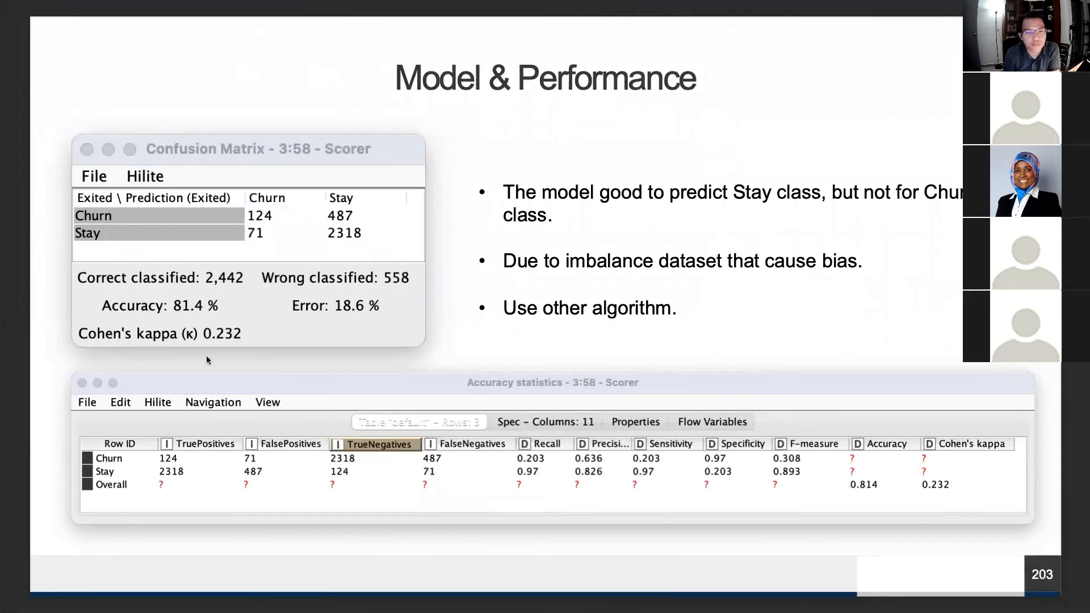
key("Left")
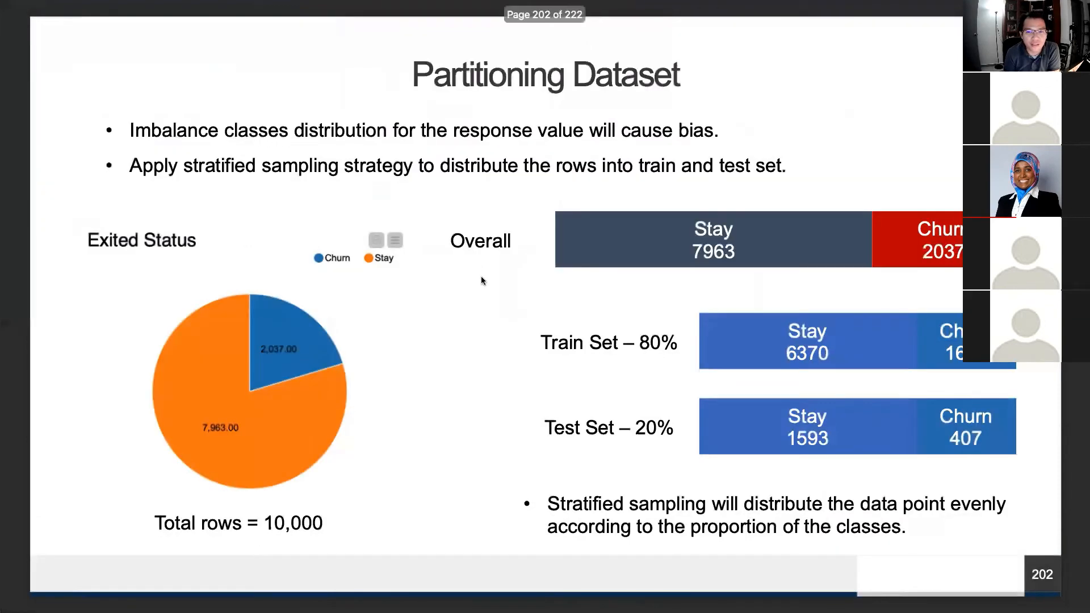
key("Right")
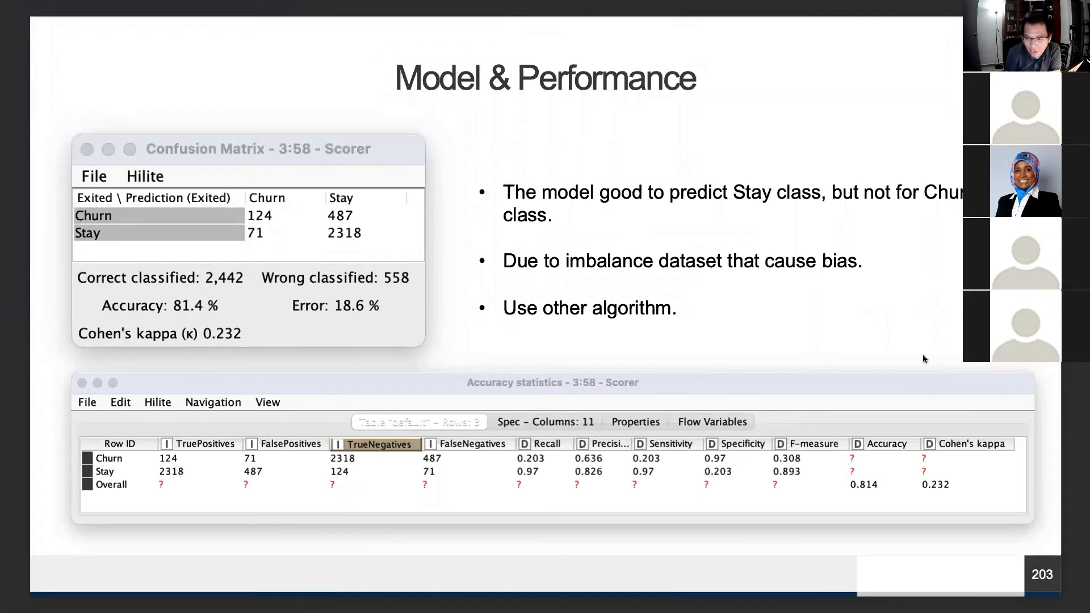
key("ctrl+Left")
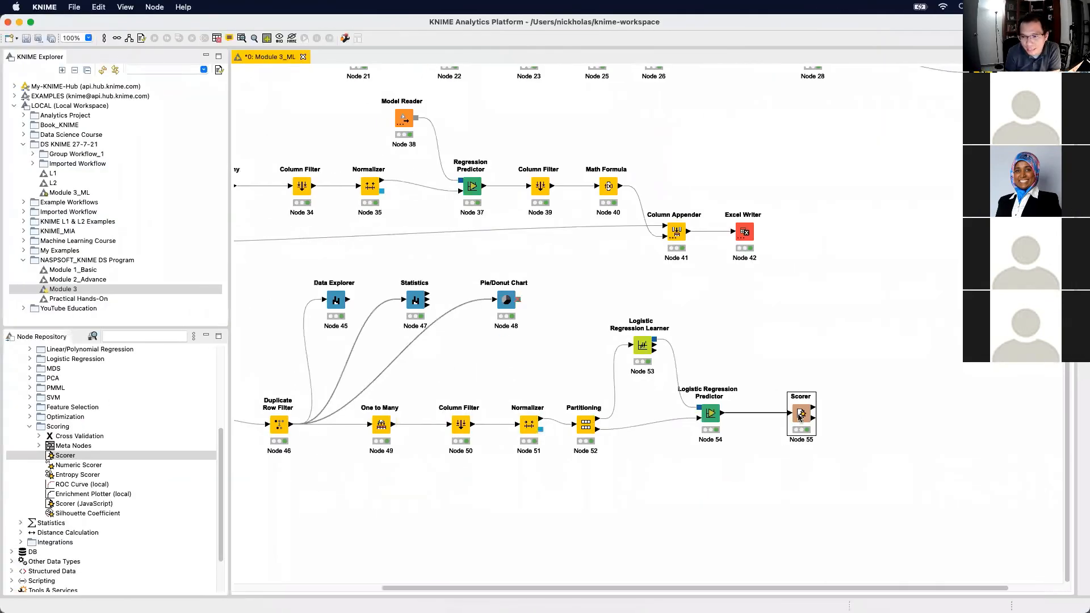
Examine the Scorer's accuracy statistics table in a widened window and close it
right_click(802, 416)
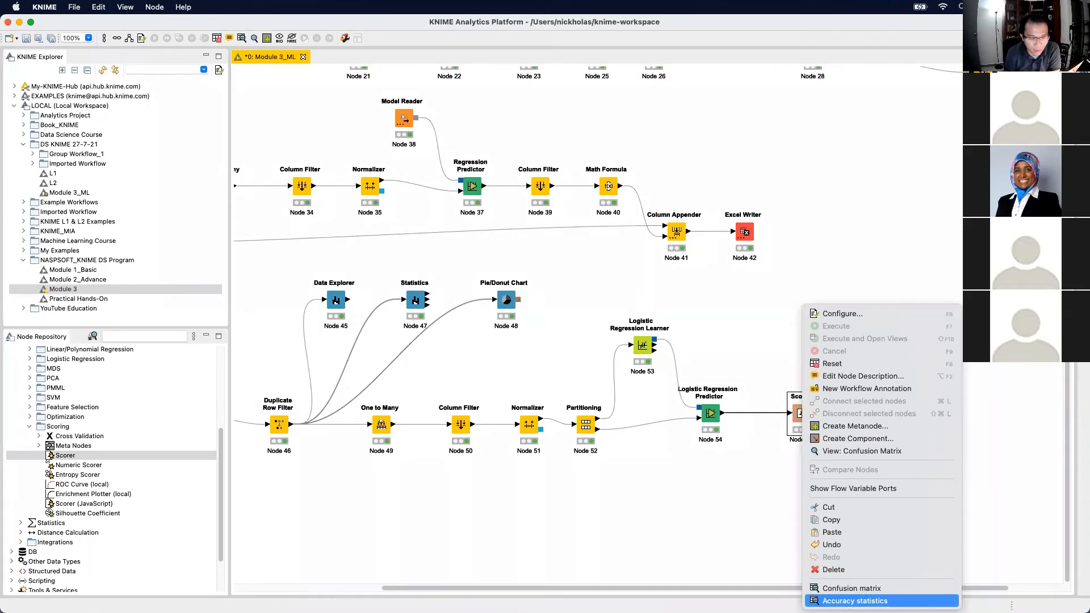
left_click(854, 600)
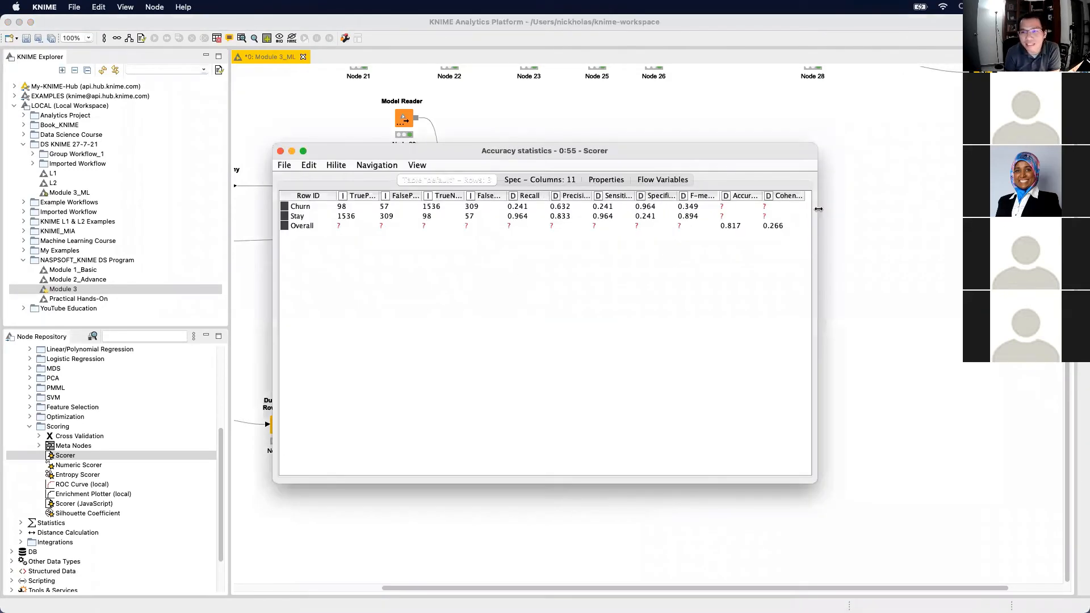
left_click_drag(957, 214, 985, 213)
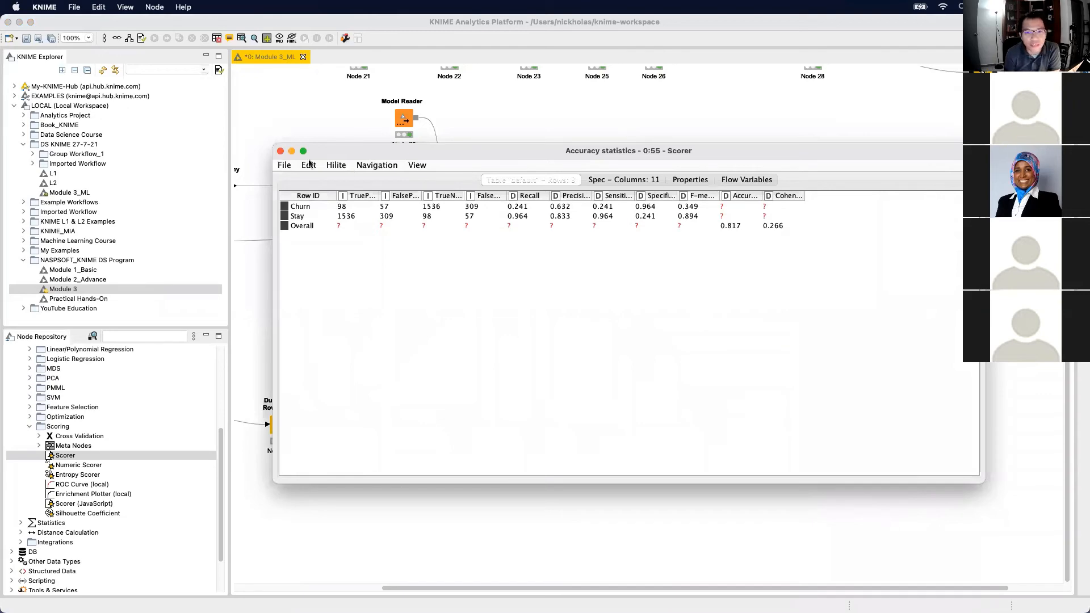
left_click(280, 151)
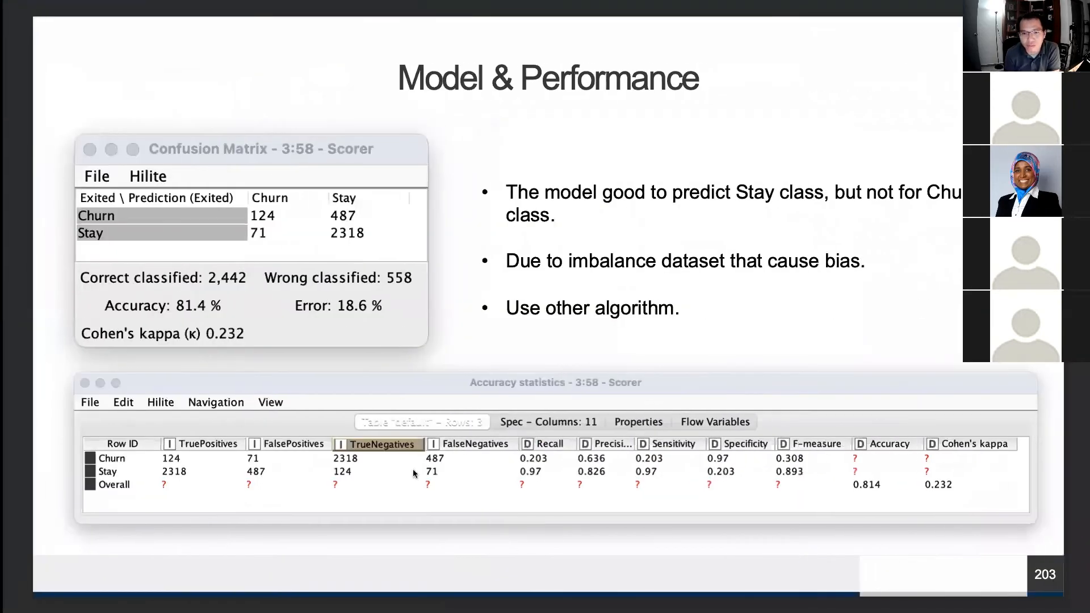
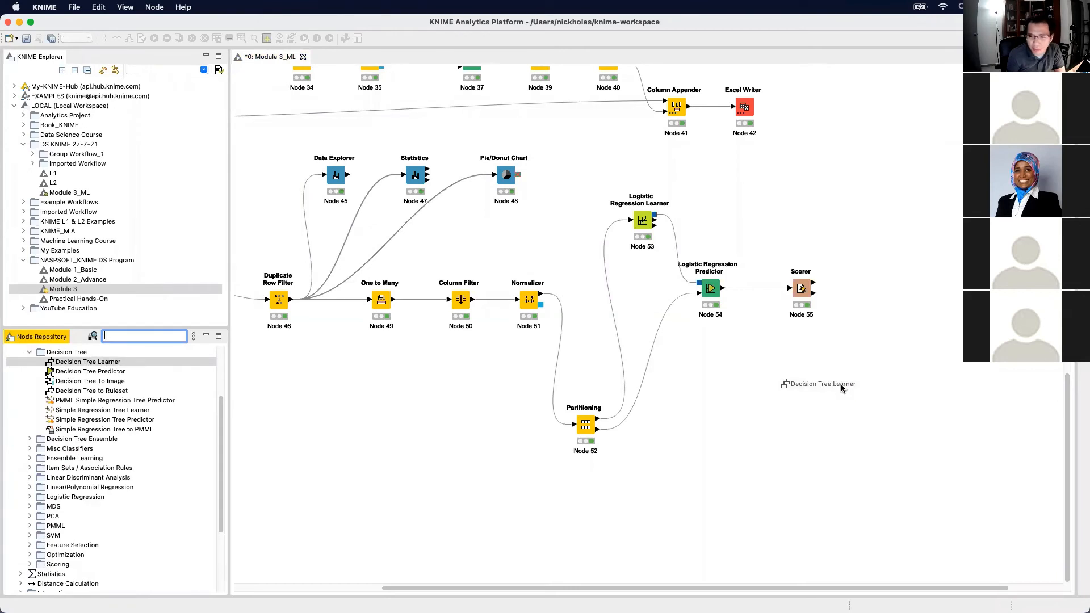
Add a Decision Tree Predictor, lower the Partitioning node, and arrange the Decision Tree Learner and Predictor below the logistic regression branch
left_click_drag(91, 372, 890, 462)
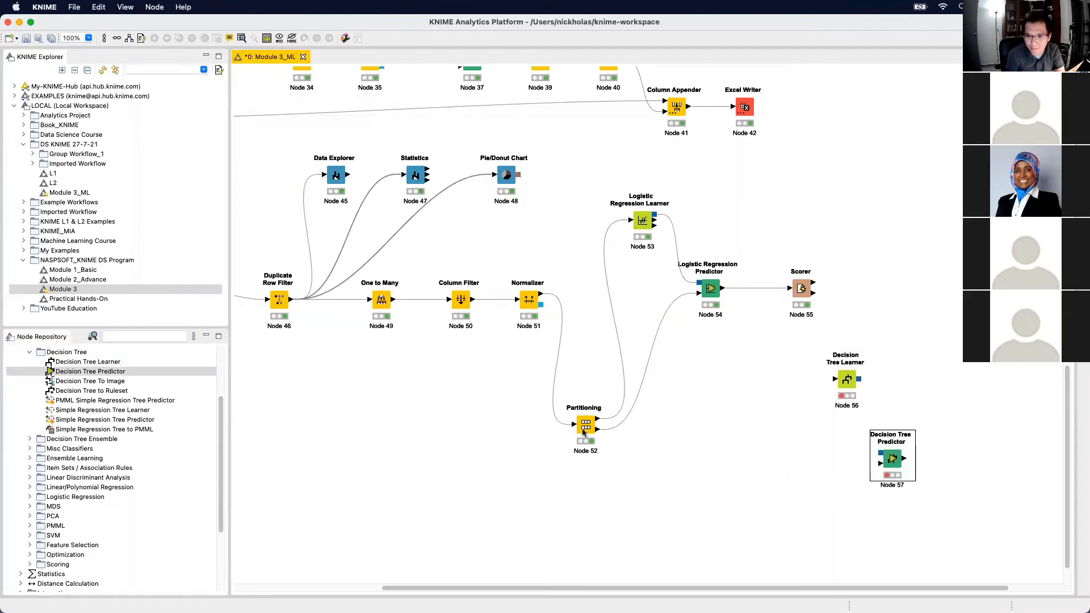
left_click_drag(585, 425, 585, 471)
left_click_drag(848, 385, 729, 385)
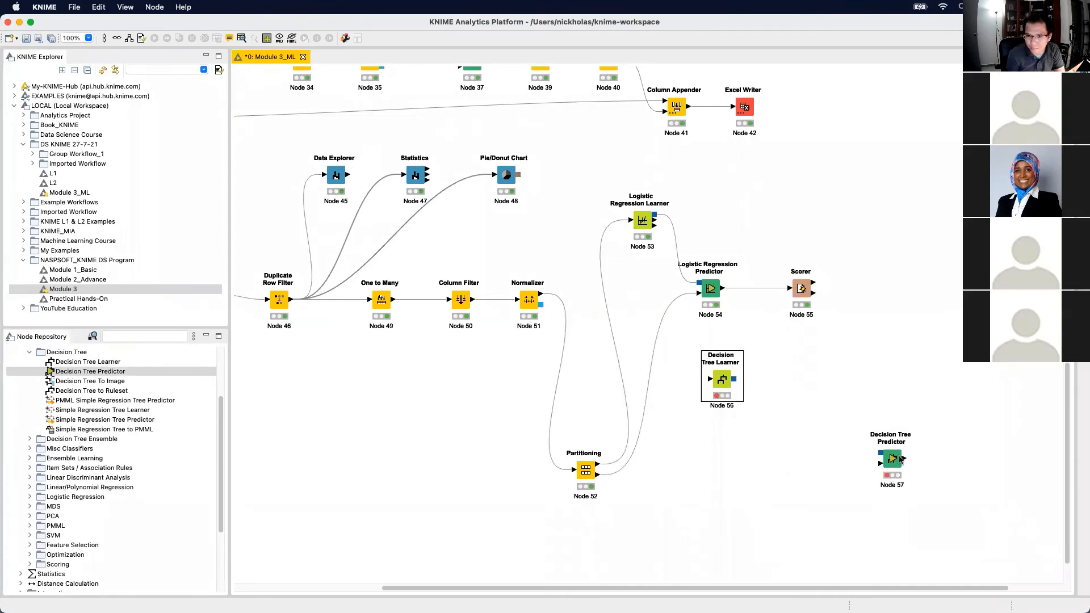
left_click_drag(891, 458, 812, 470)
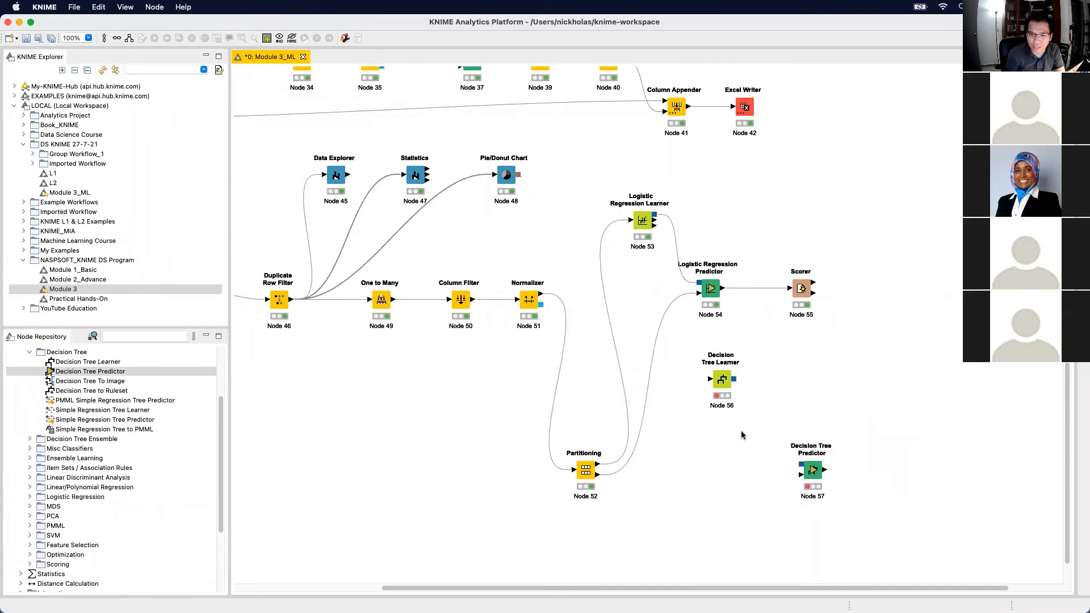
Connect Partitioning's first output to the Decision Tree Learner and its second to the Decision Tree Predictor, and link the learner's model to the predictor
left_click_drag(597, 464, 711, 379)
left_click_drag(600, 480, 801, 474)
left_click_drag(734, 379, 800, 464)
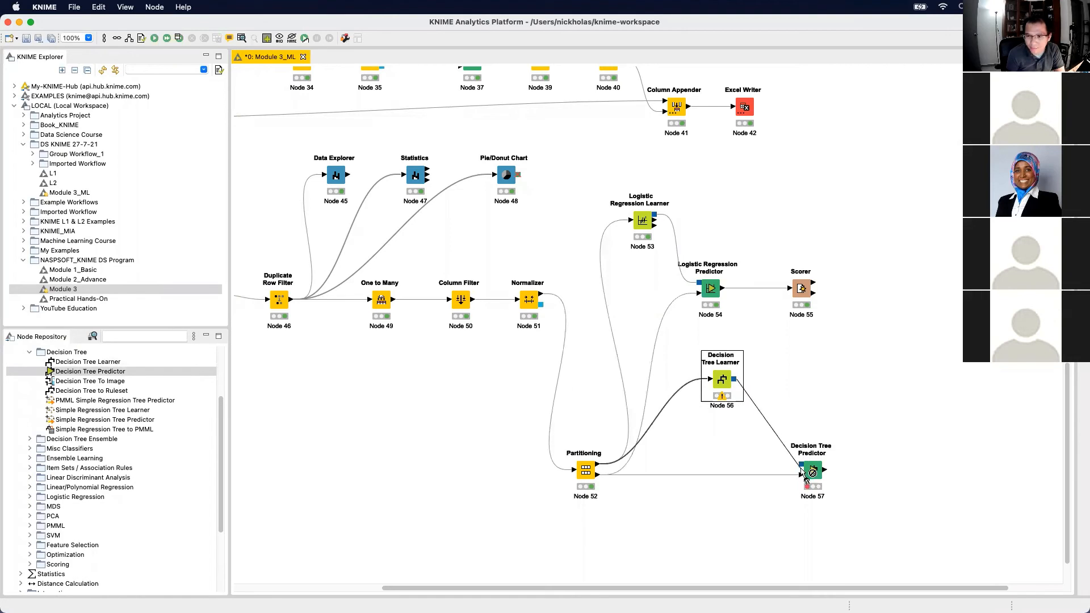
left_click(858, 406)
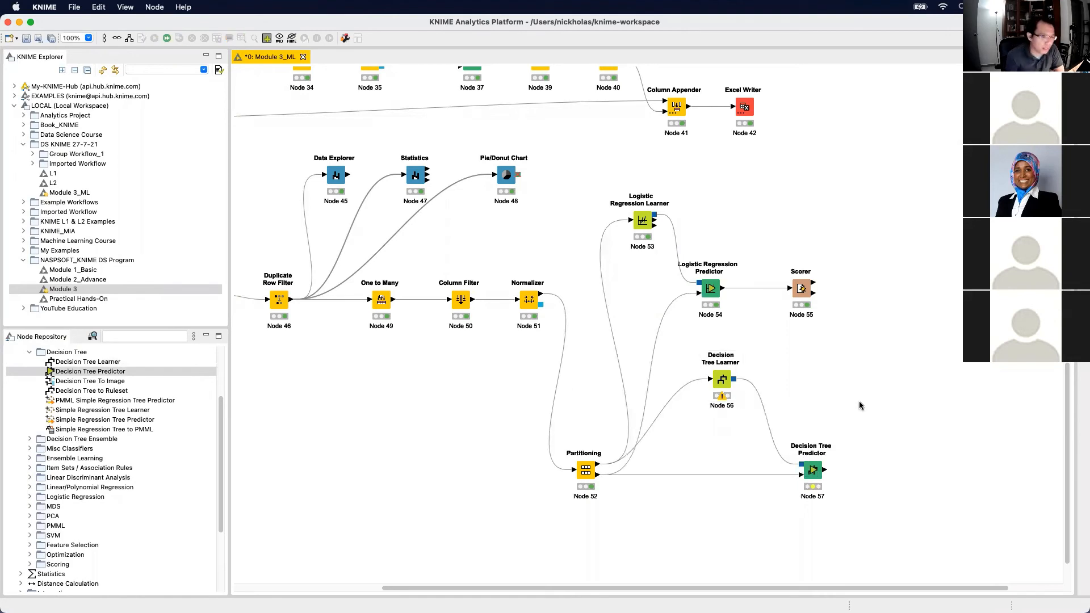
Configure the Decision Tree Learner with Exited as the class column and Gini index as the quality measure
double_click(729, 383)
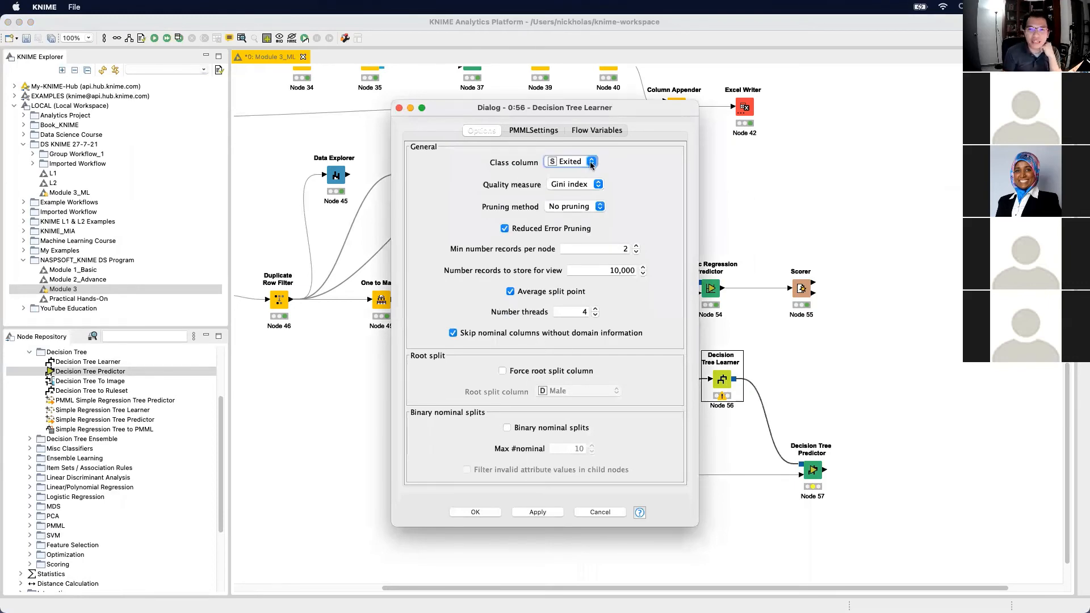
left_click(590, 163)
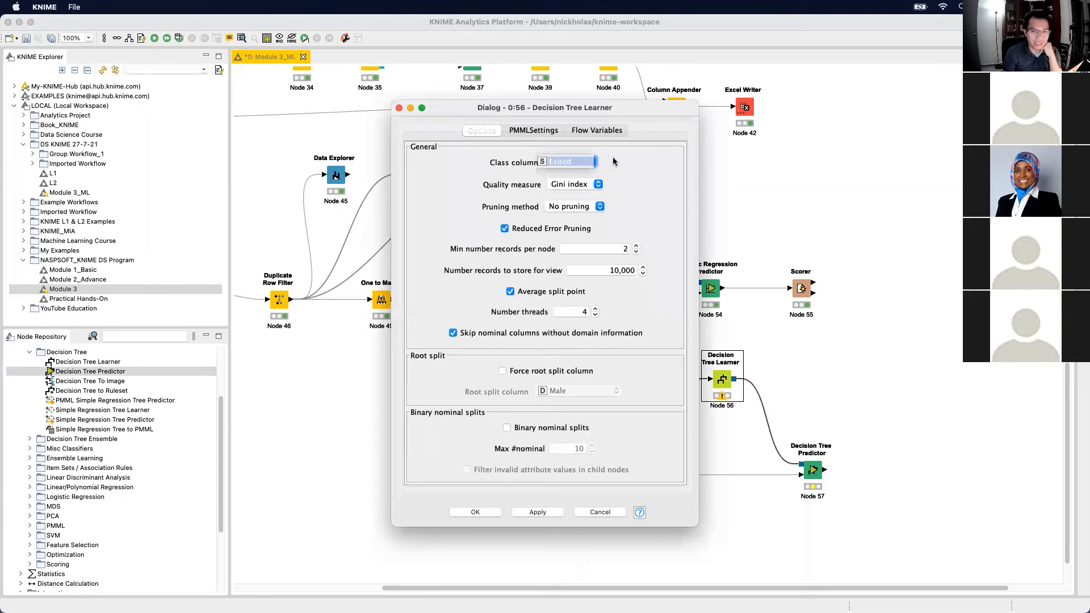
left_click(589, 164)
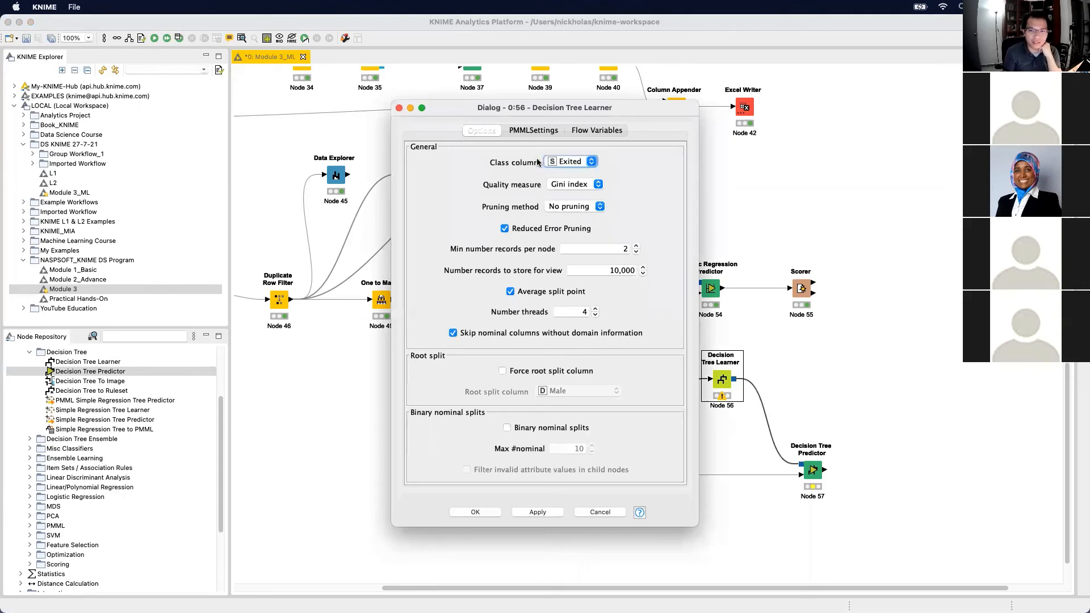
left_click(571, 185)
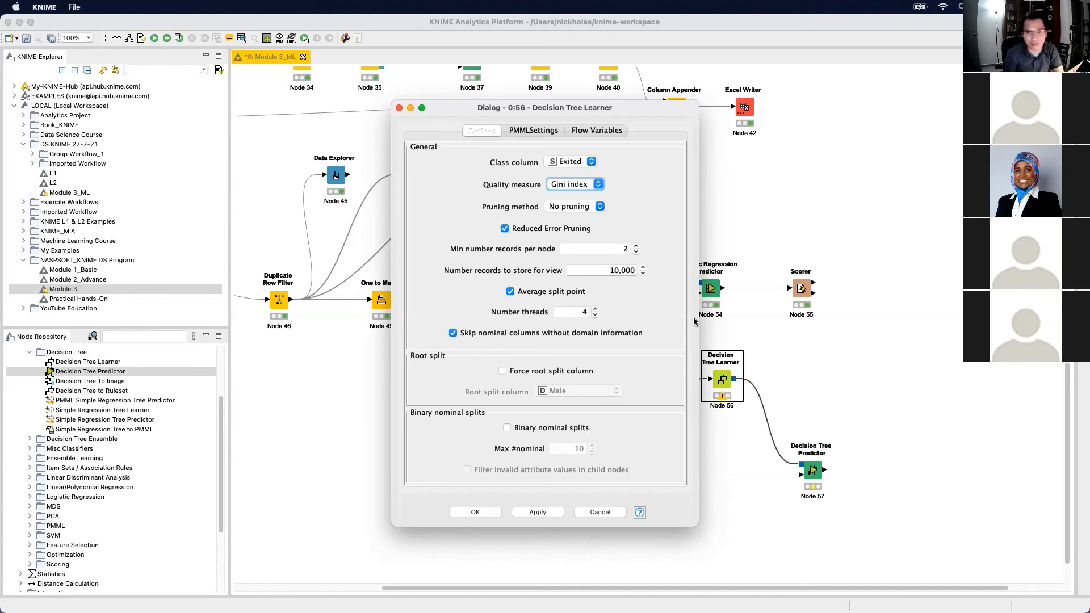
left_click(539, 512)
left_click(476, 510)
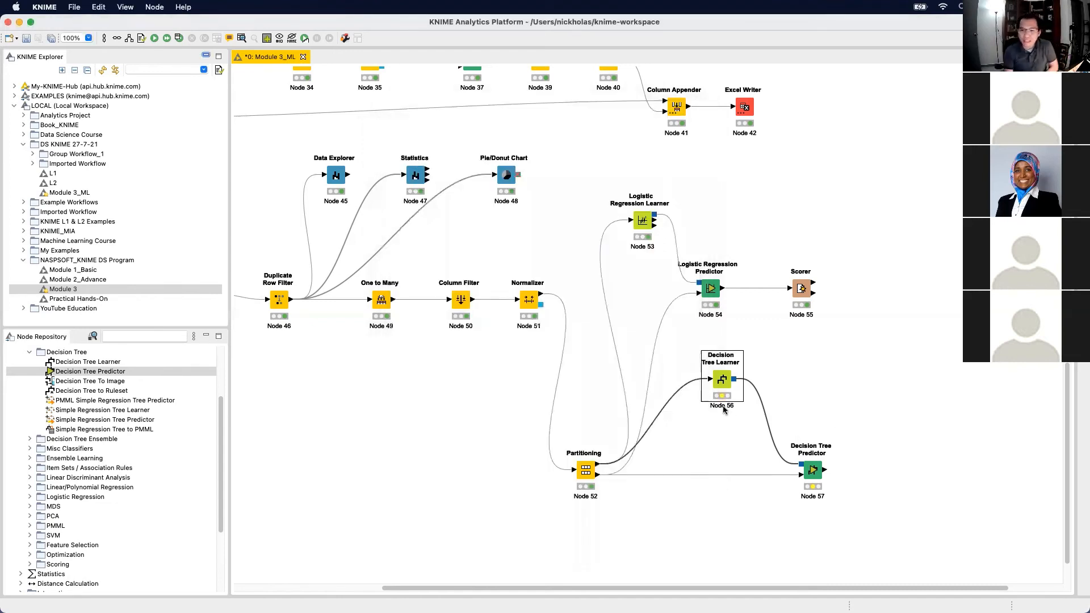
Accept the Decision Tree Predictor's default settings, then execute it and open its decision tree view
double_click(810, 471)
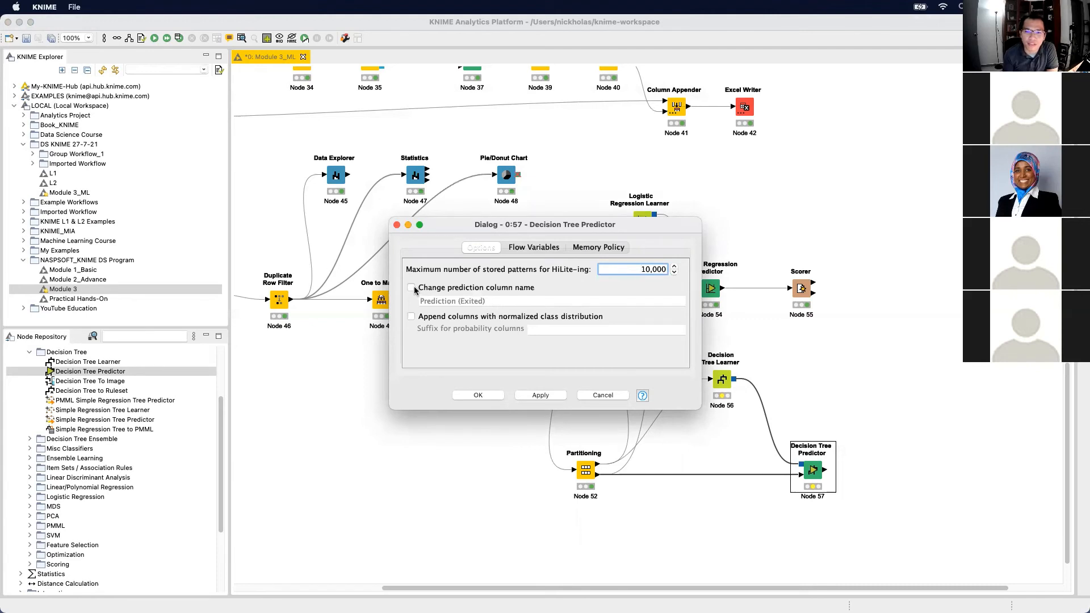
left_click(550, 395)
left_click(488, 396)
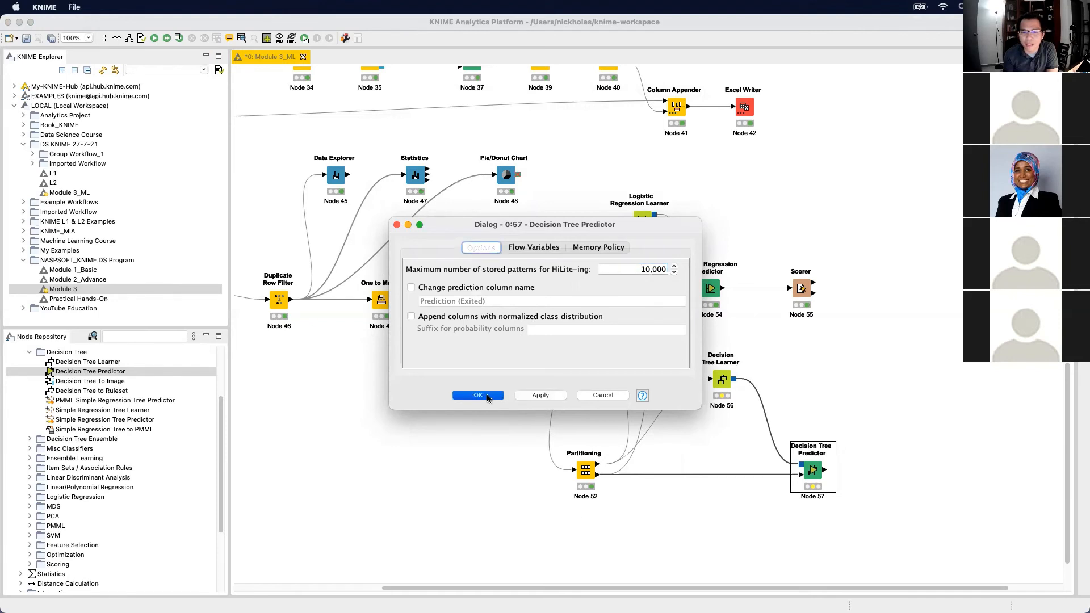
right_click(811, 472)
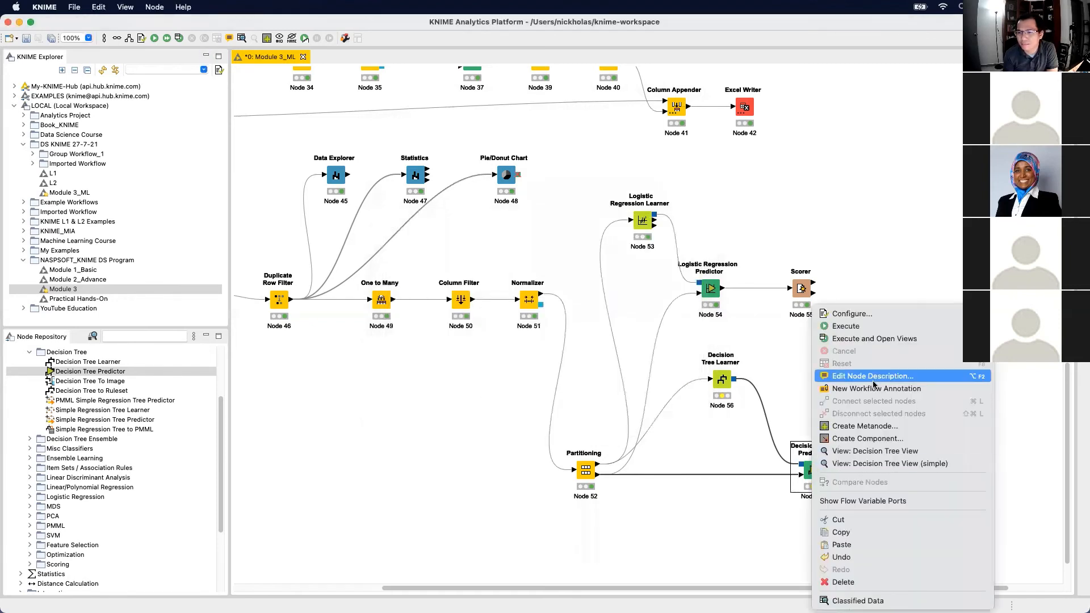
left_click(893, 340)
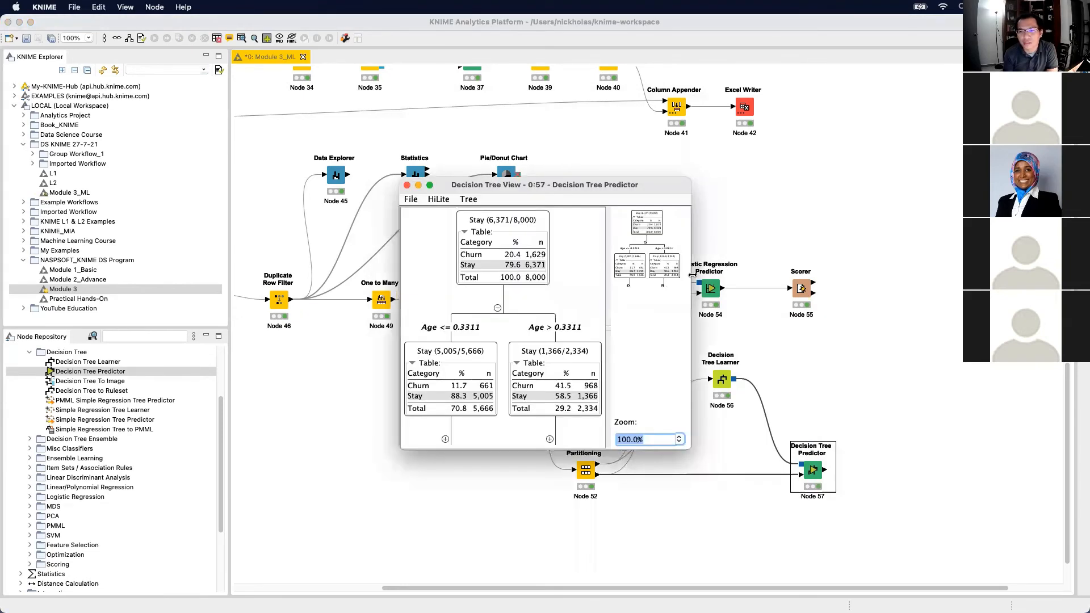
Enlarge the decision tree view and expand both Age branches and the IsActiveMember > 0.5 branch to examine the splits
left_click_drag(693, 274, 916, 275)
left_click_drag(650, 184, 501, 94)
left_click_drag(510, 359, 491, 482)
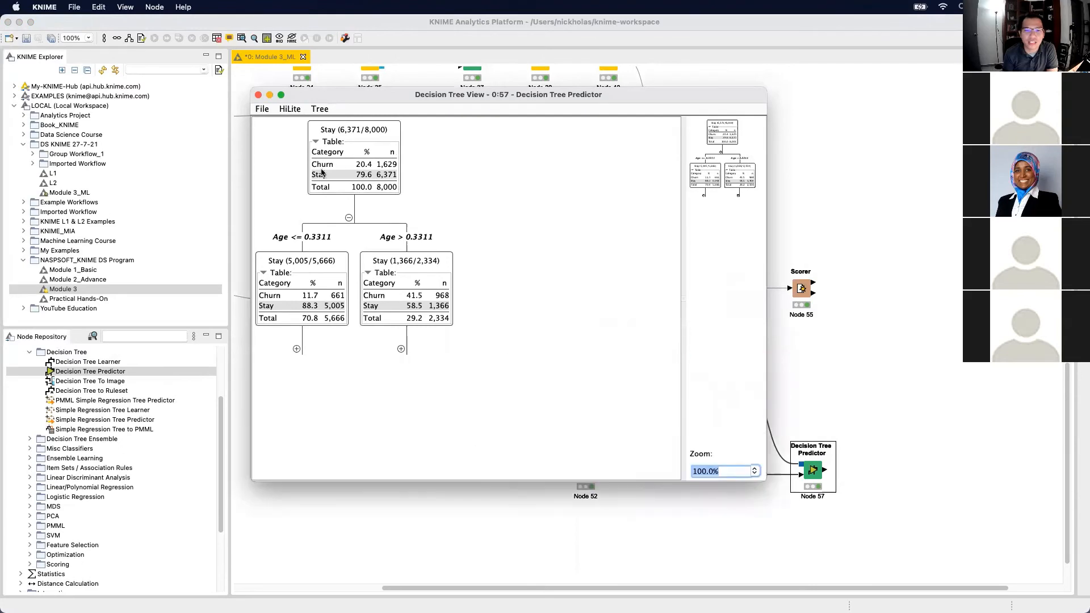
left_click(349, 218)
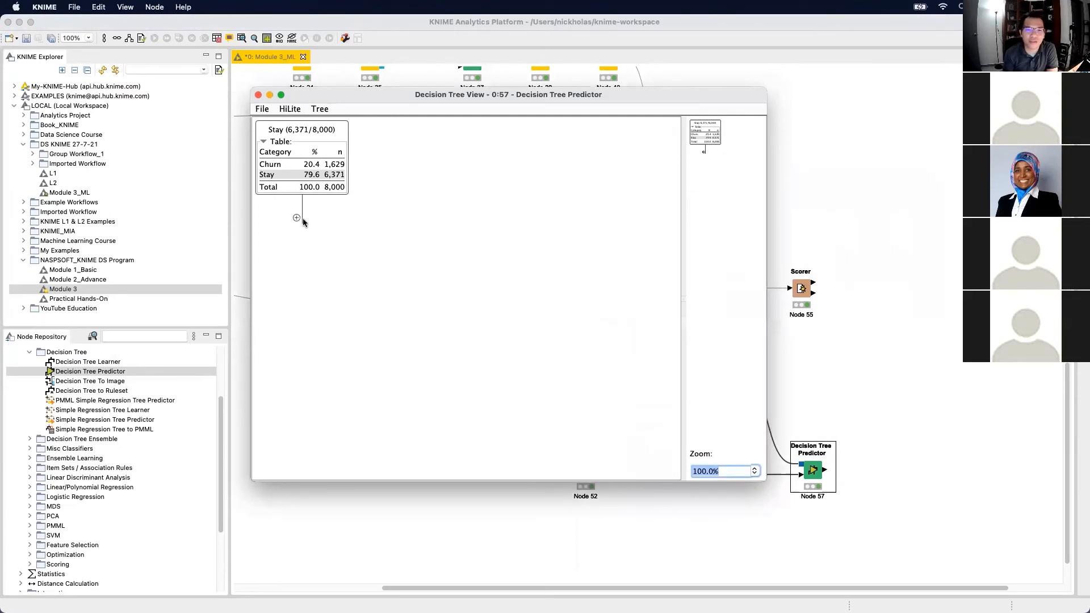
left_click(348, 218)
left_click(401, 349)
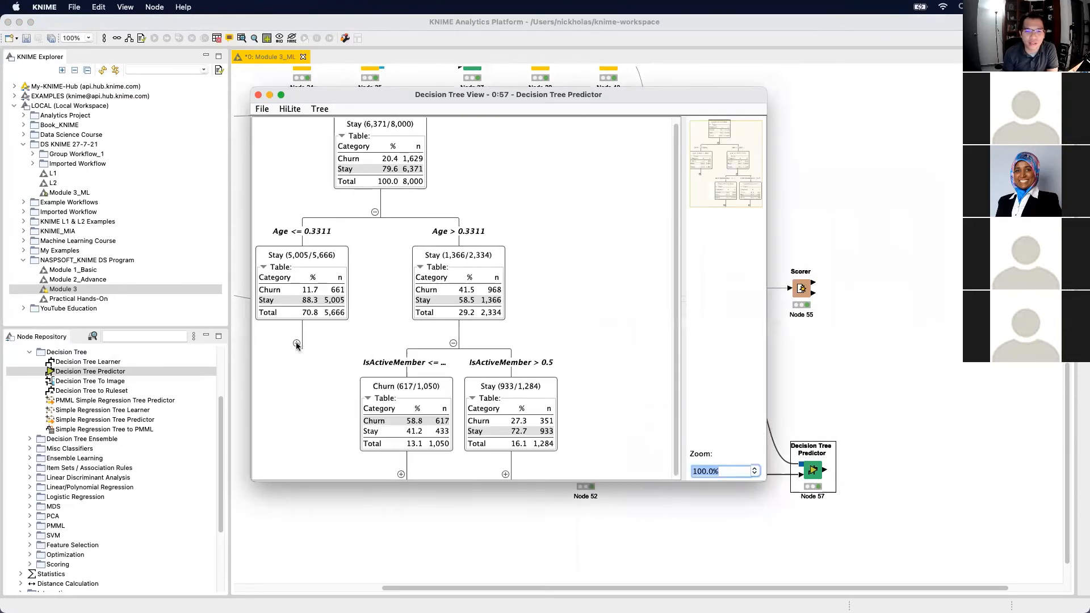
left_click(296, 344)
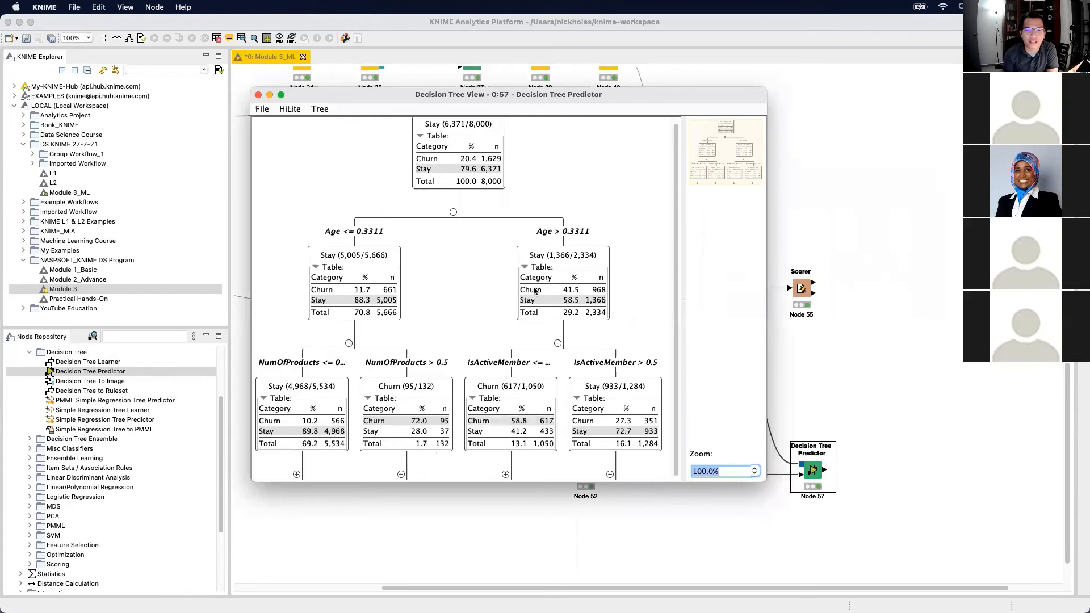
left_click(609, 471)
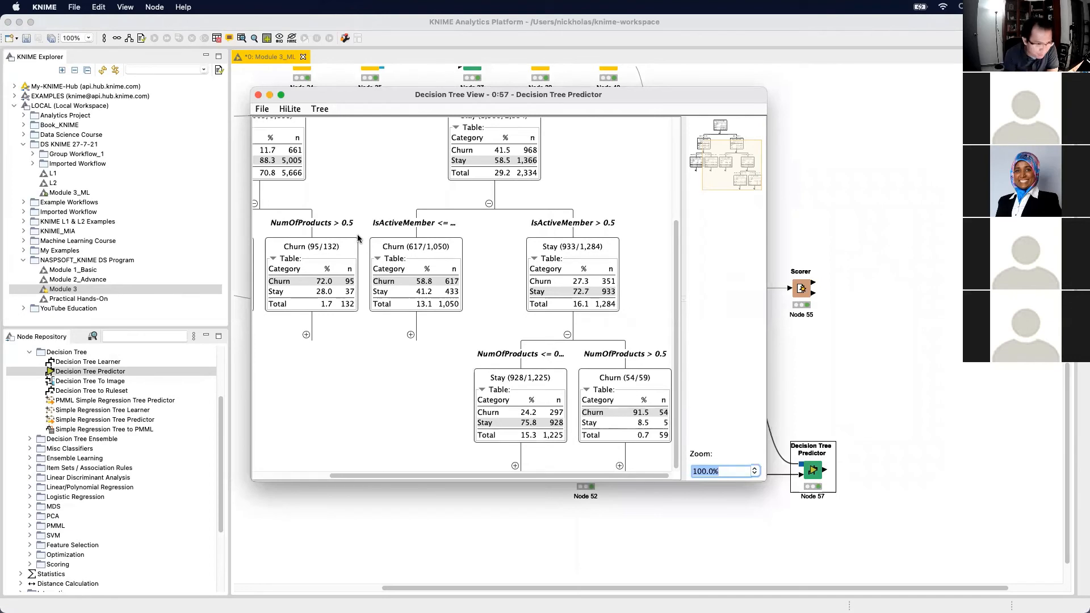
scroll(449, 258, "up", 5)
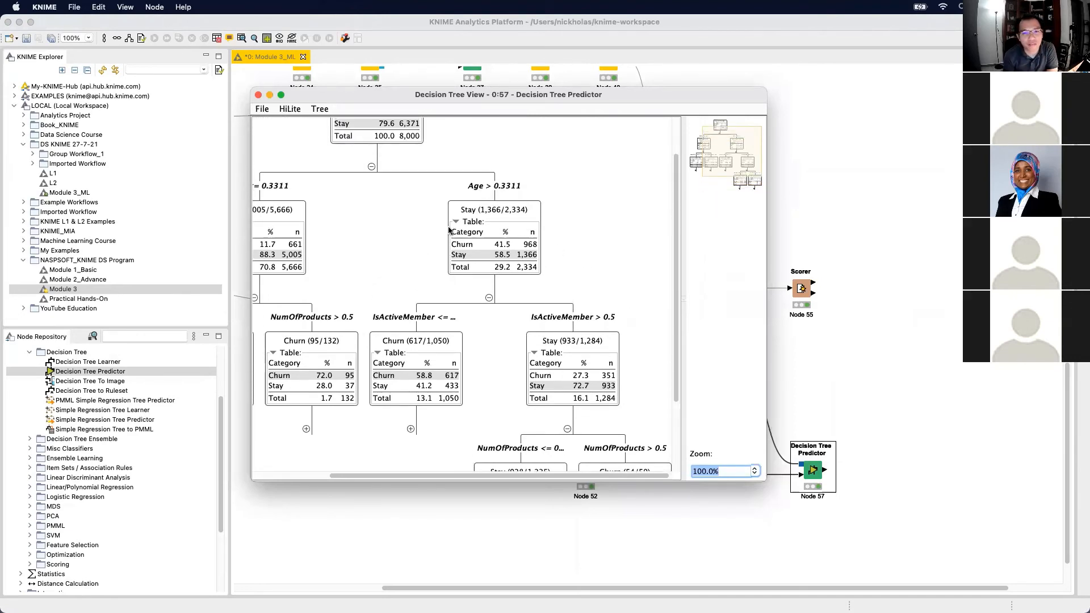
Close the decision tree view, then place a copy of the existing Scorer beside the Decision Tree Predictor and connect it to the predictor's output
scroll(384, 225, "up", 3)
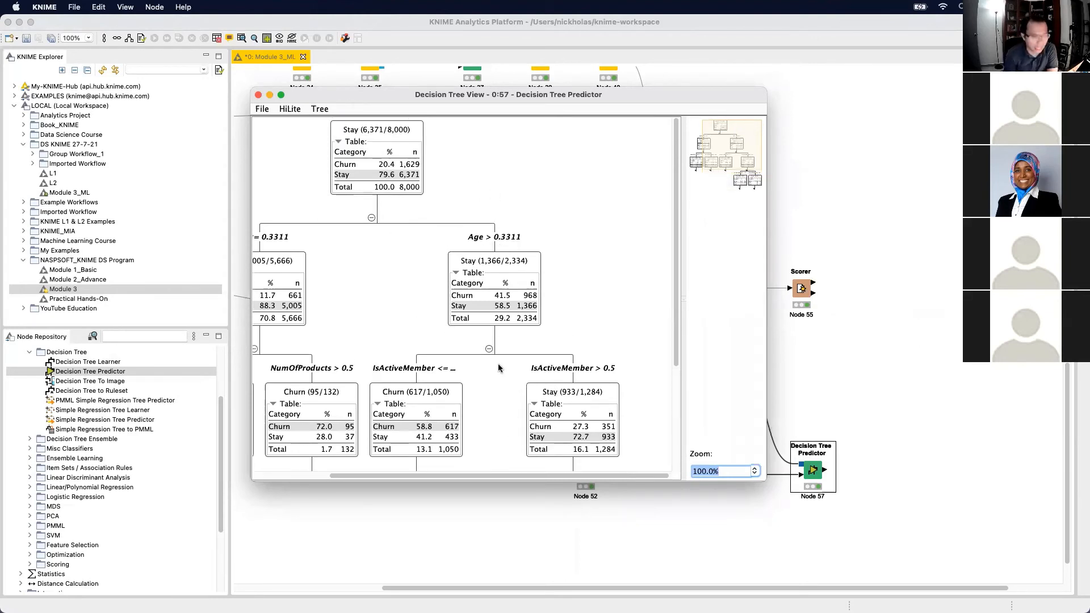
left_click(258, 95)
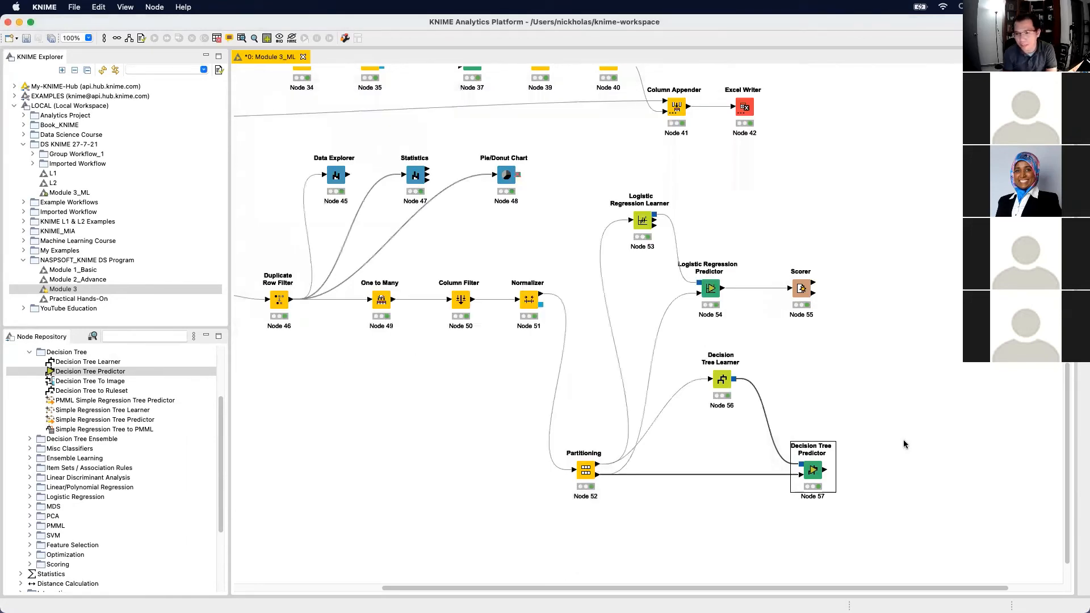
left_click(806, 295)
key("super+c")
key("super+v")
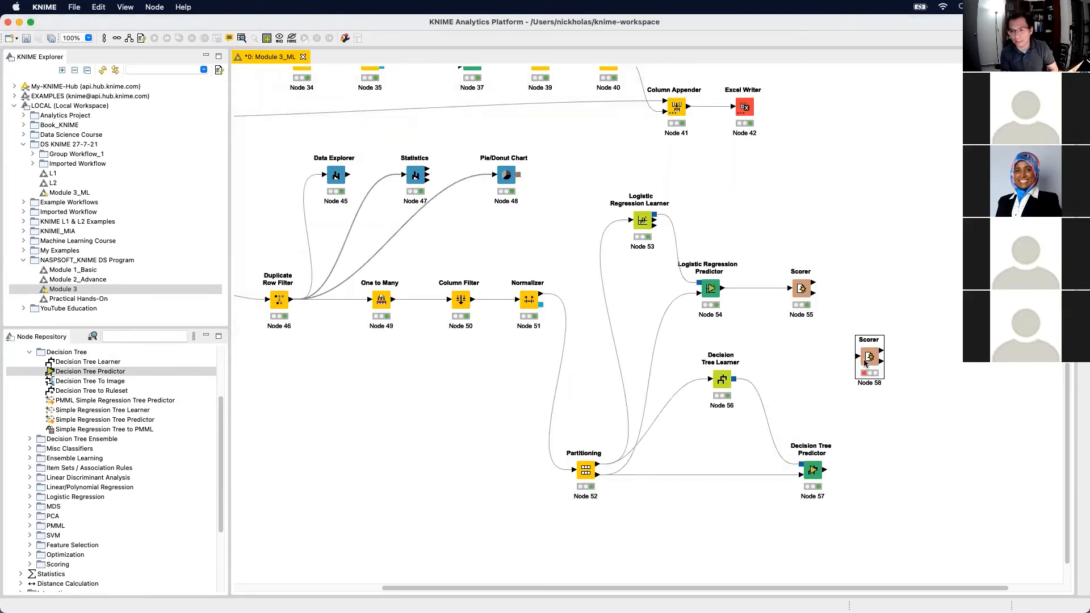
left_click_drag(863, 359, 864, 471)
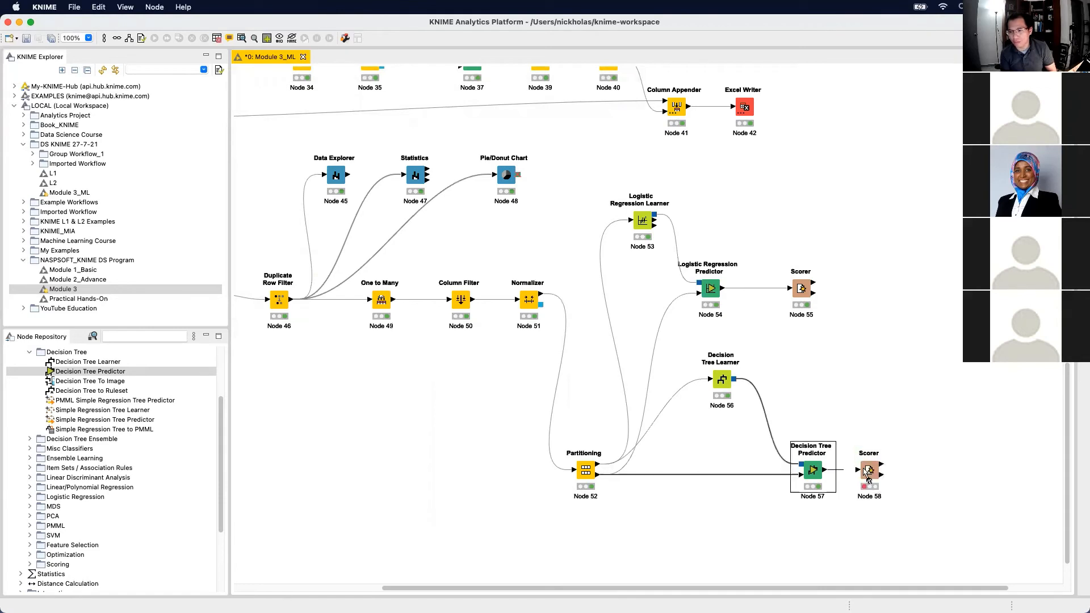
Execute the decision tree's Scorer, view its confusion matrix to check the accuracy, and close the matrix
right_click(868, 472)
left_click(933, 339)
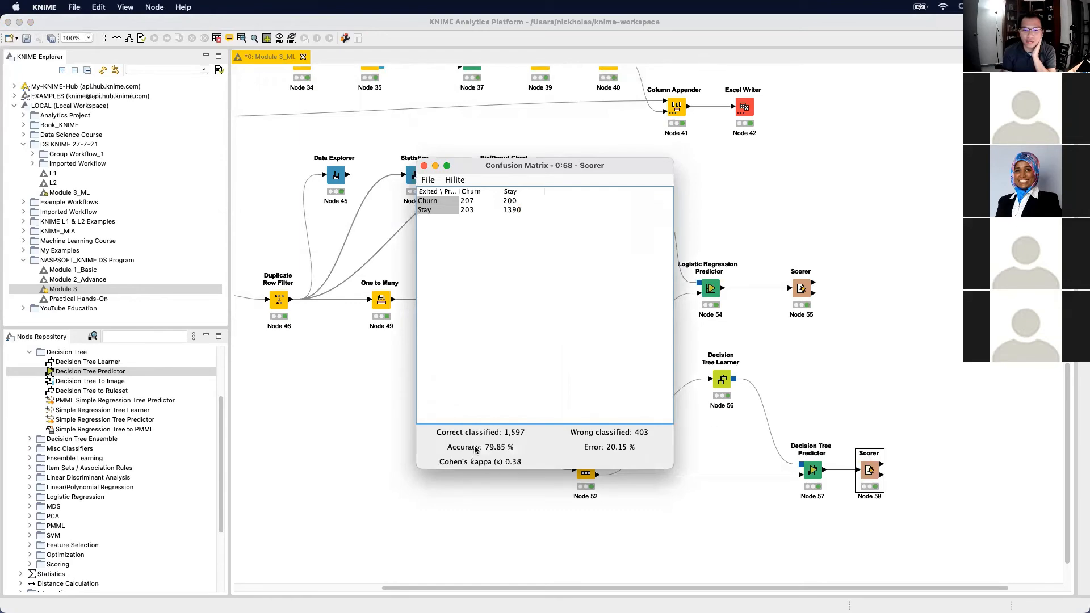
left_click(424, 166)
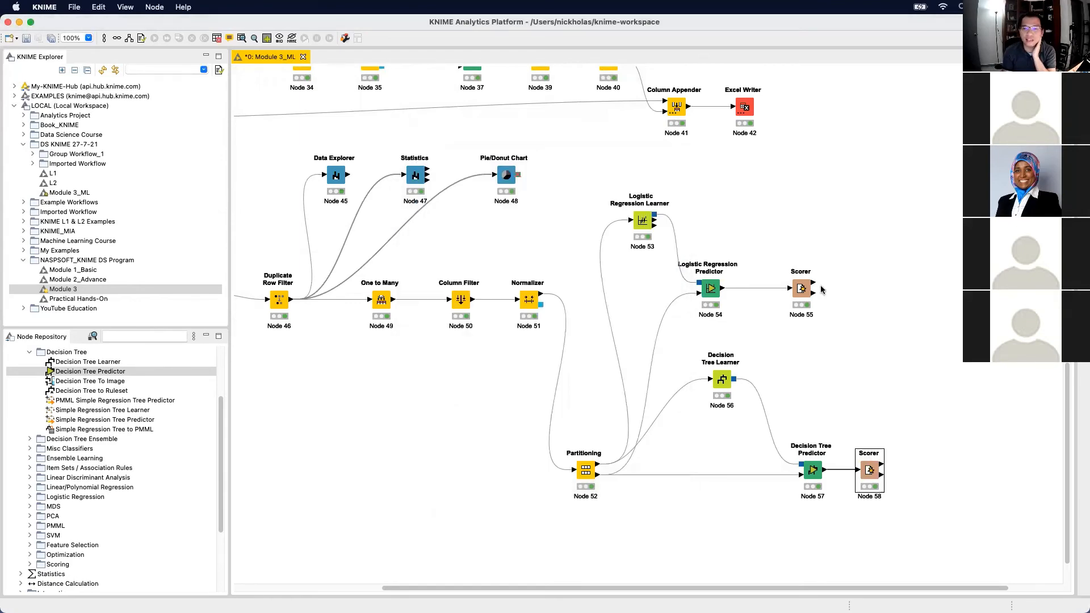
Switch to the slides in Preview and review the Decision Tree results on page 205 alongside the neighbouring slides
key("ctrl+Up")
left_click(890, 385)
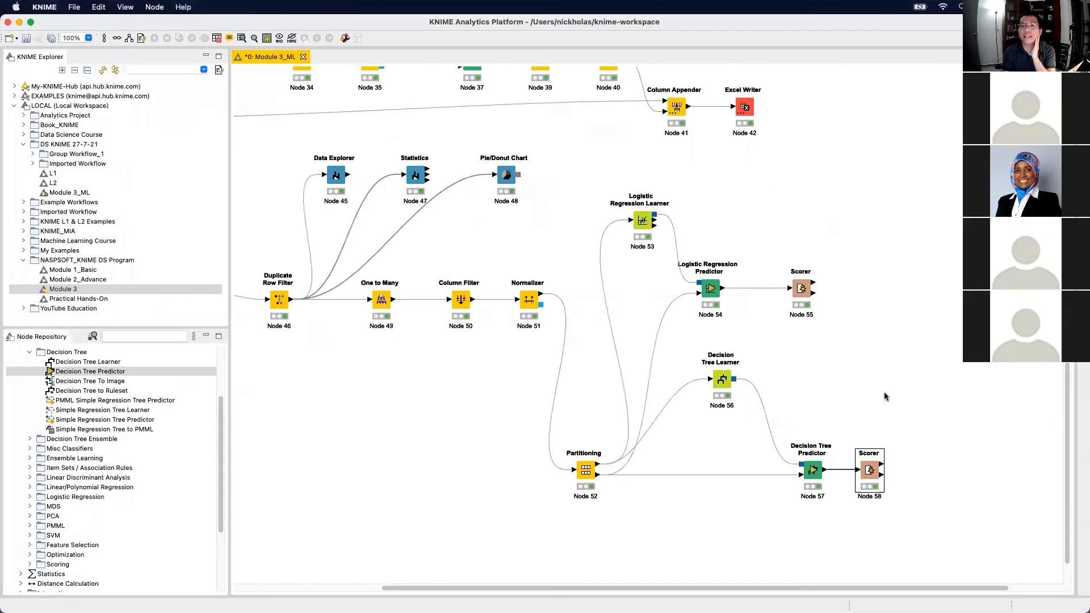
key("ctrl+Right")
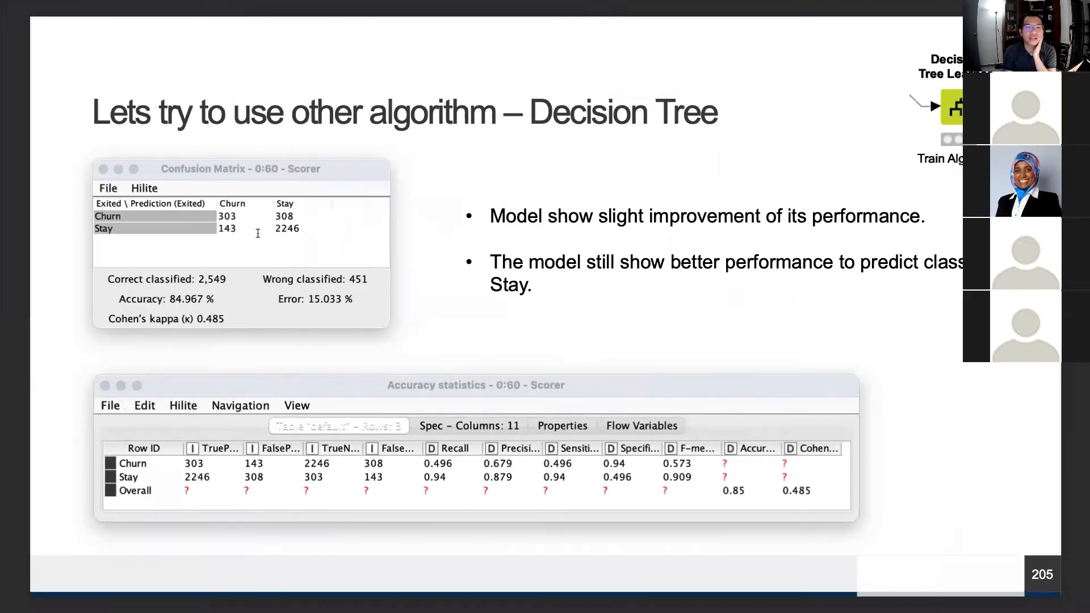
key("Left")
key("Right")
key("Left")
key("Left")
key("Right")
key("Right")
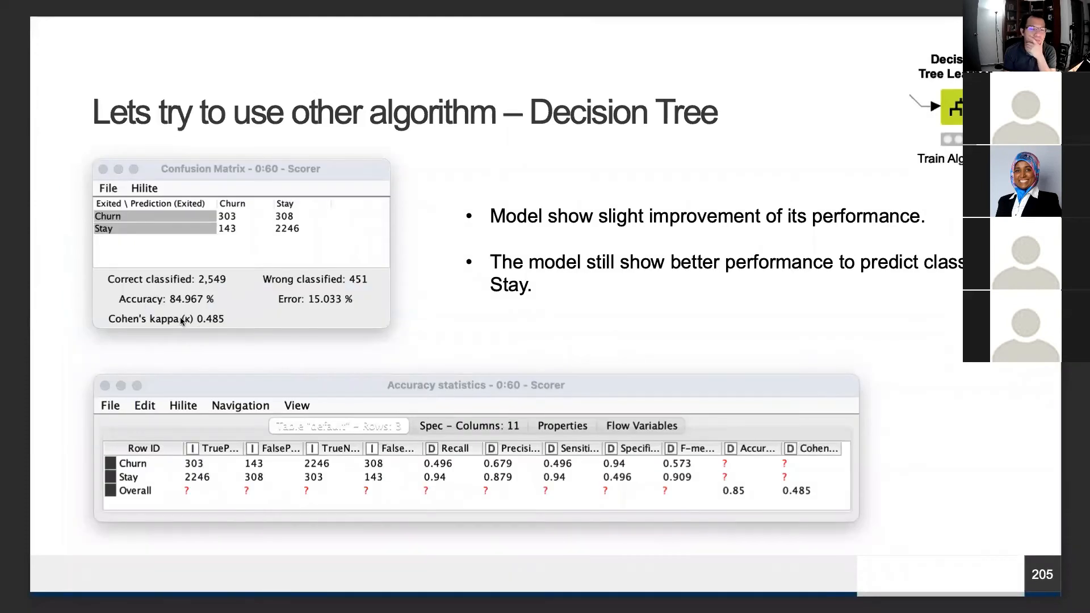
Check which topic follows the Decision Tree results slide in Preview, return to page 205, and switch back to the KNIME workflow
key("ctrl+Up")
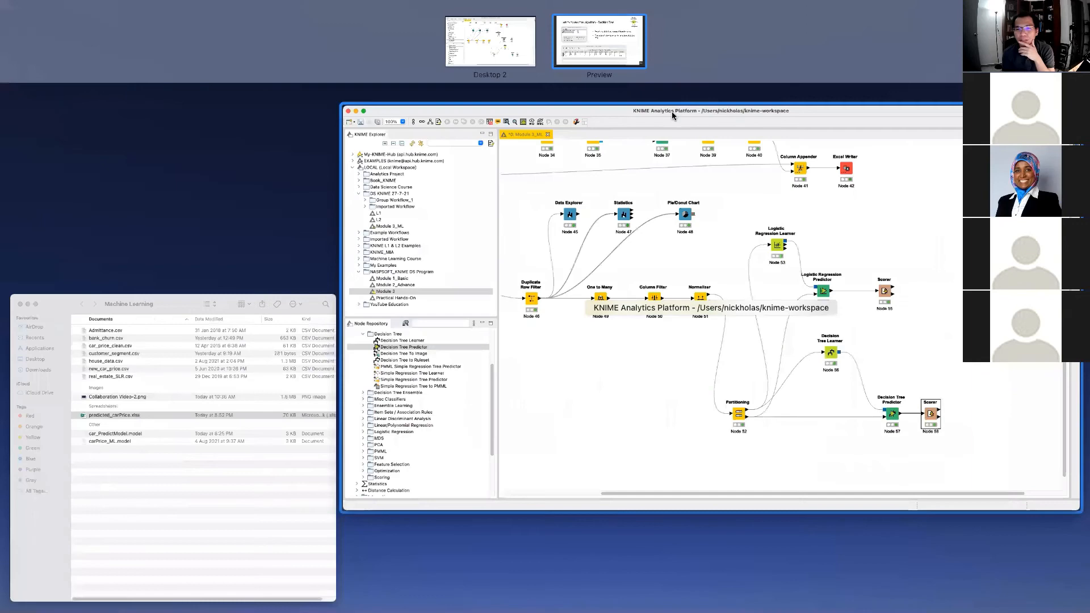
left_click(604, 60)
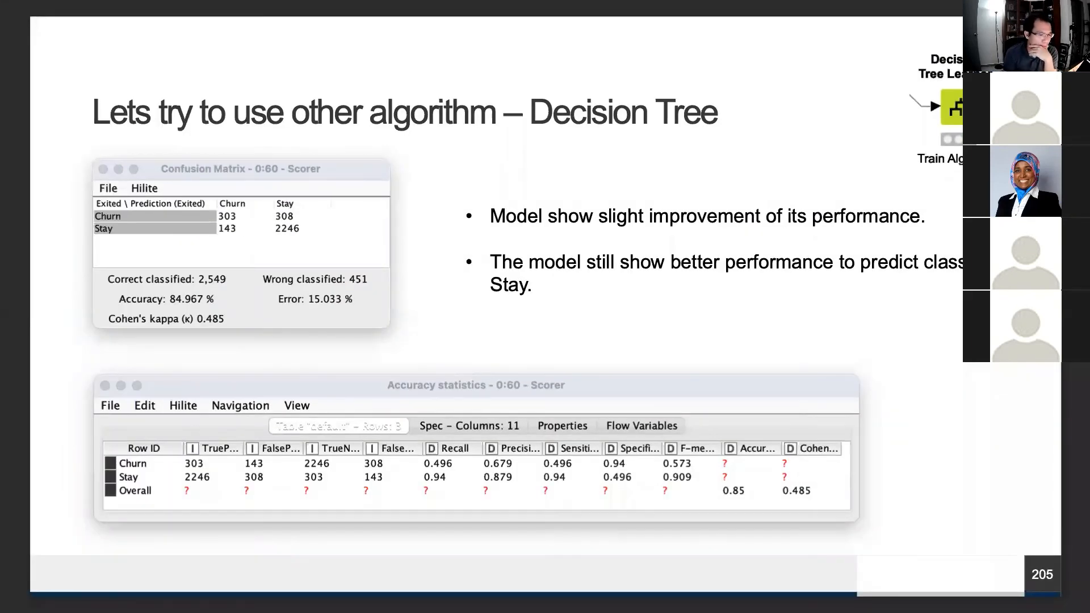
key("Right")
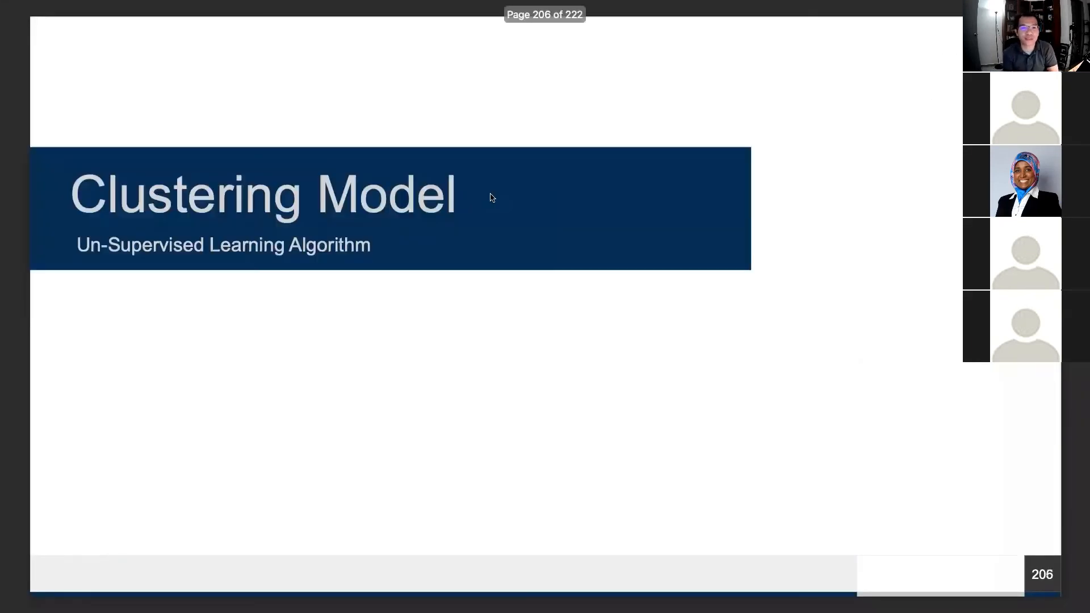
key("Left")
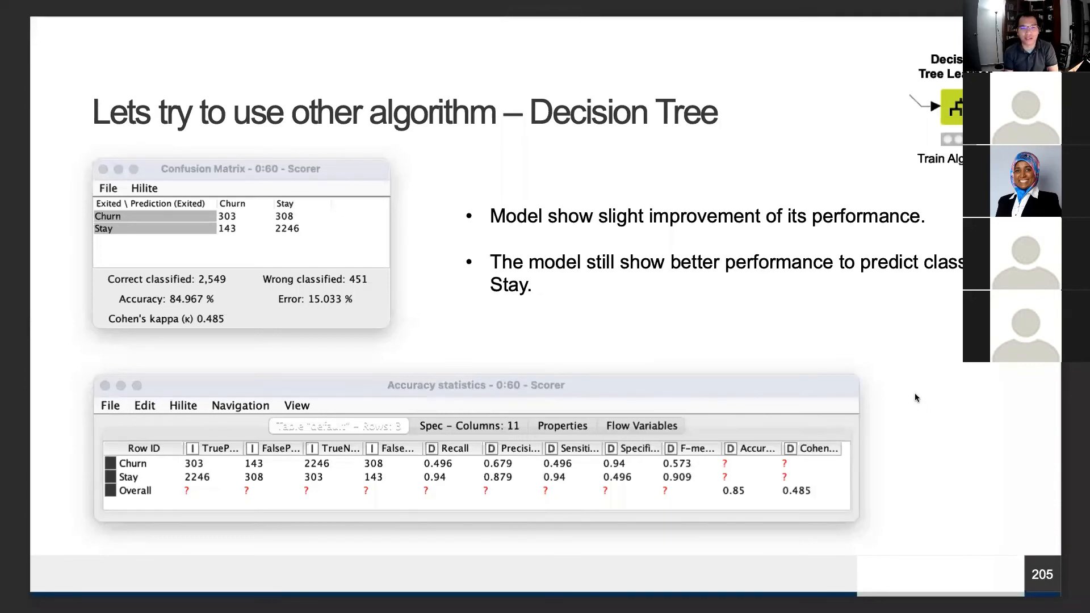
key("ctrl+Left")
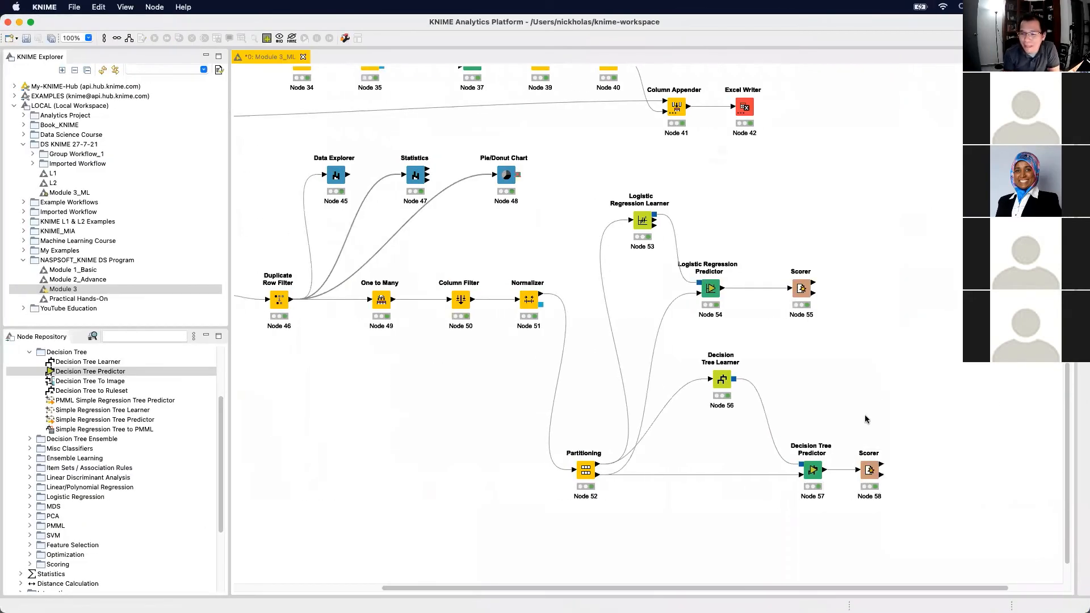
Open the accuracy statistics of the decision tree's Scorer, shrink the table window to its rows and move it to the lower workflow area
right_click(871, 473)
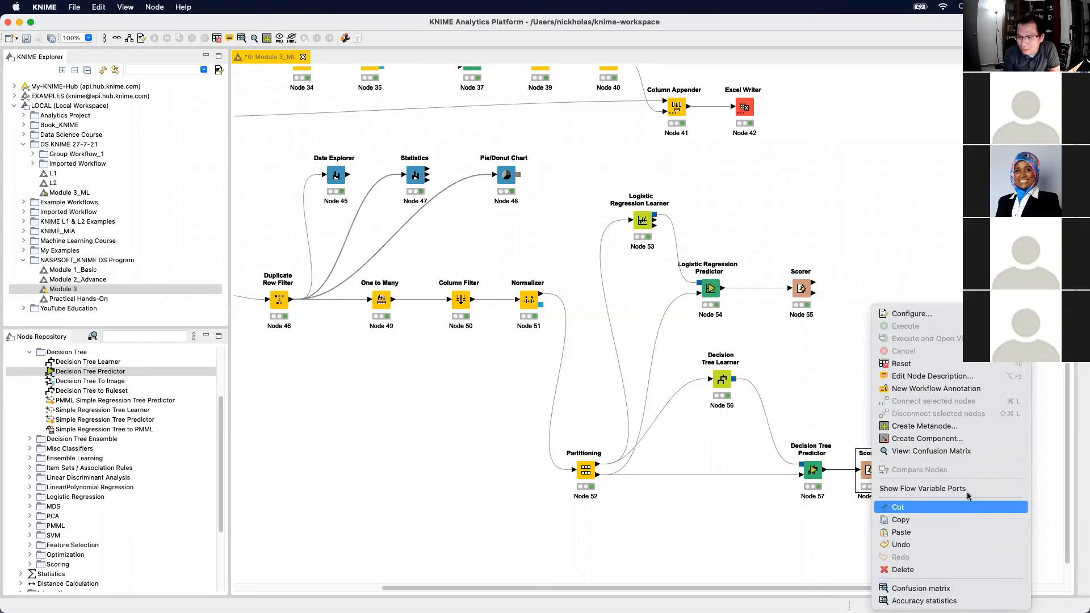
left_click(949, 601)
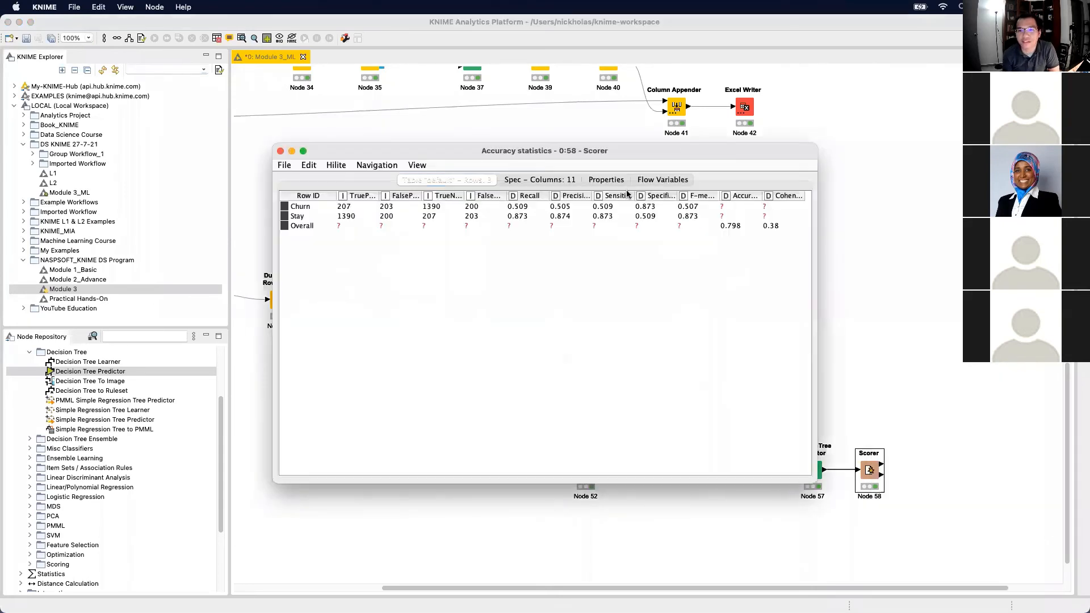
left_click_drag(543, 482, 545, 248)
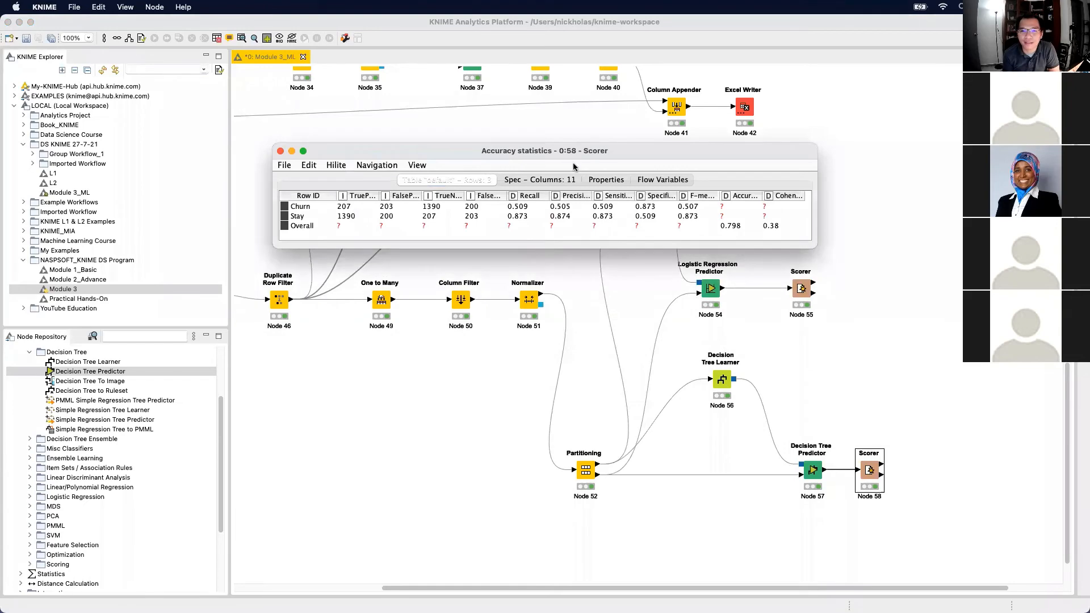
left_click_drag(579, 153, 546, 481)
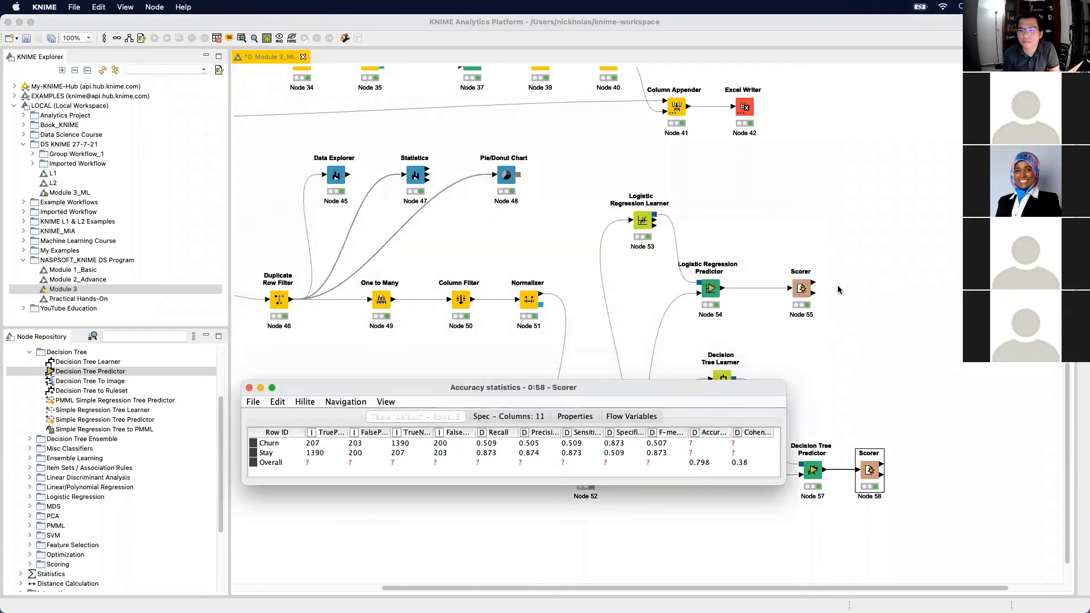
Open the logistic regression Scorer's accuracy statistics, compare recall, precision and accuracy with the decision tree's table, and close both tables
right_click(805, 290)
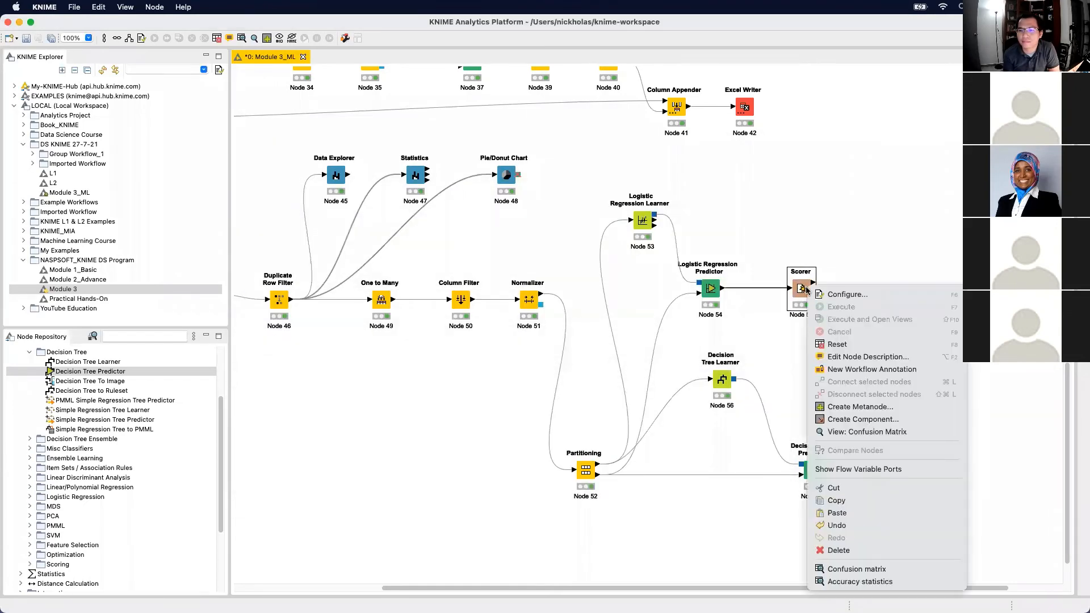
left_click(907, 582)
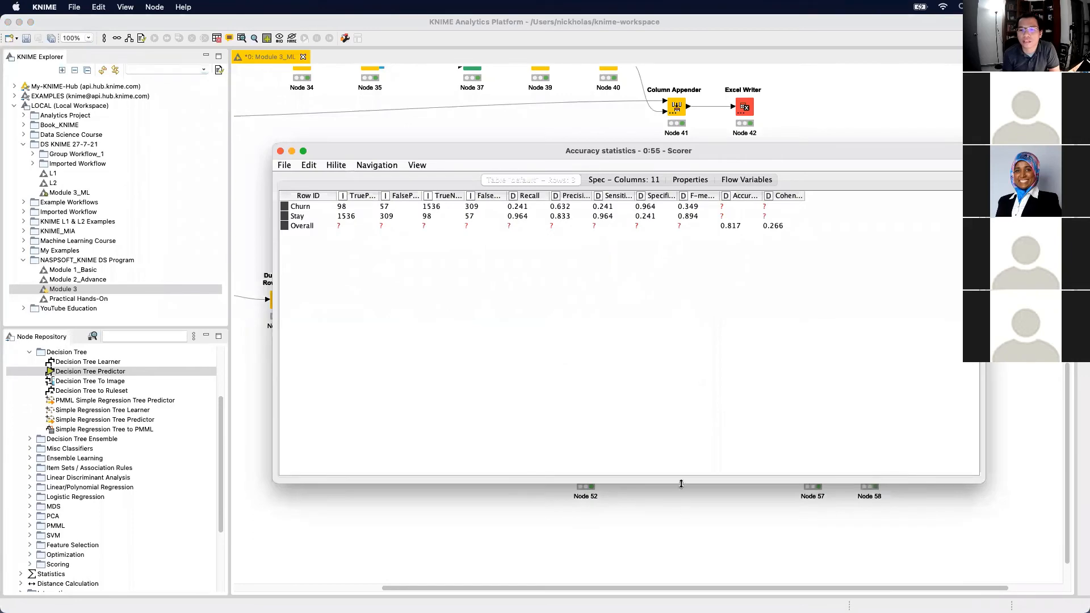
left_click_drag(681, 483, 682, 256)
key("ctrl+Up")
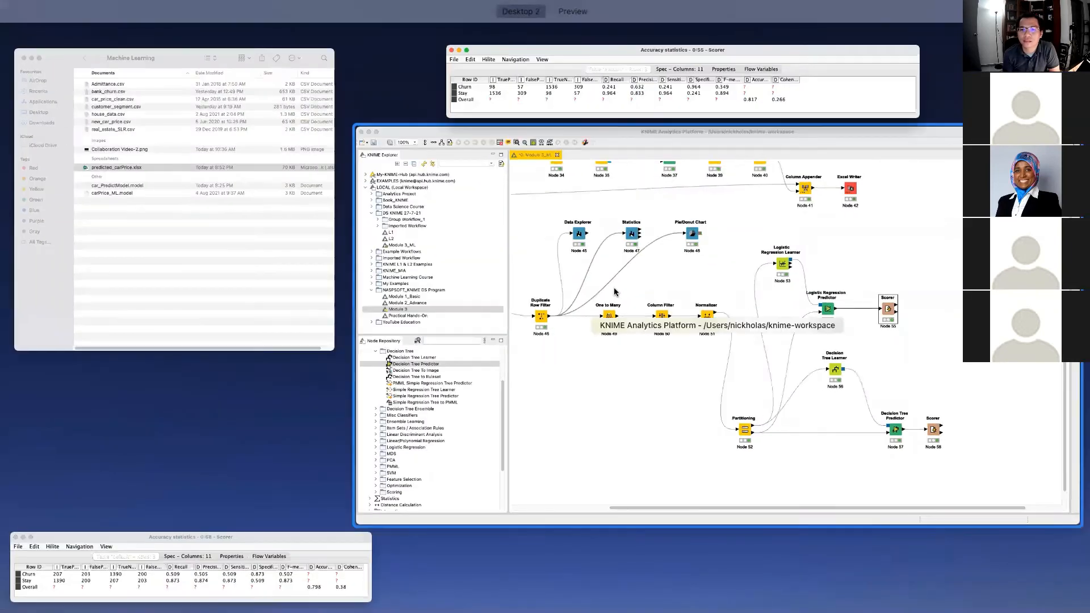
left_click(337, 542)
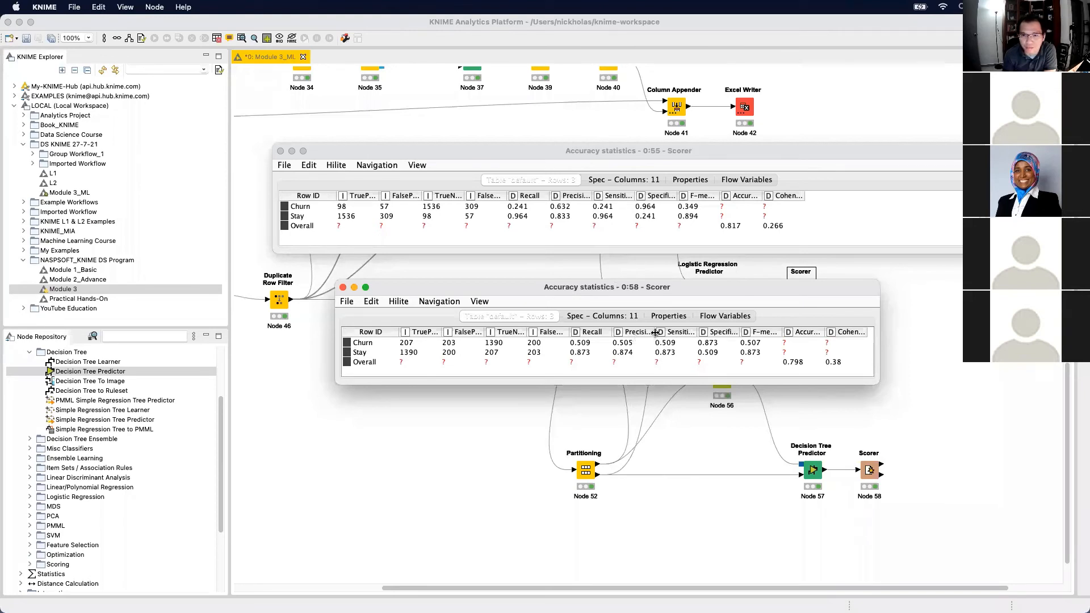
mouse_move(655, 332)
left_mouse_down()
mouse_move(678, 335)
mouse_move(668, 338)
left_mouse_up()
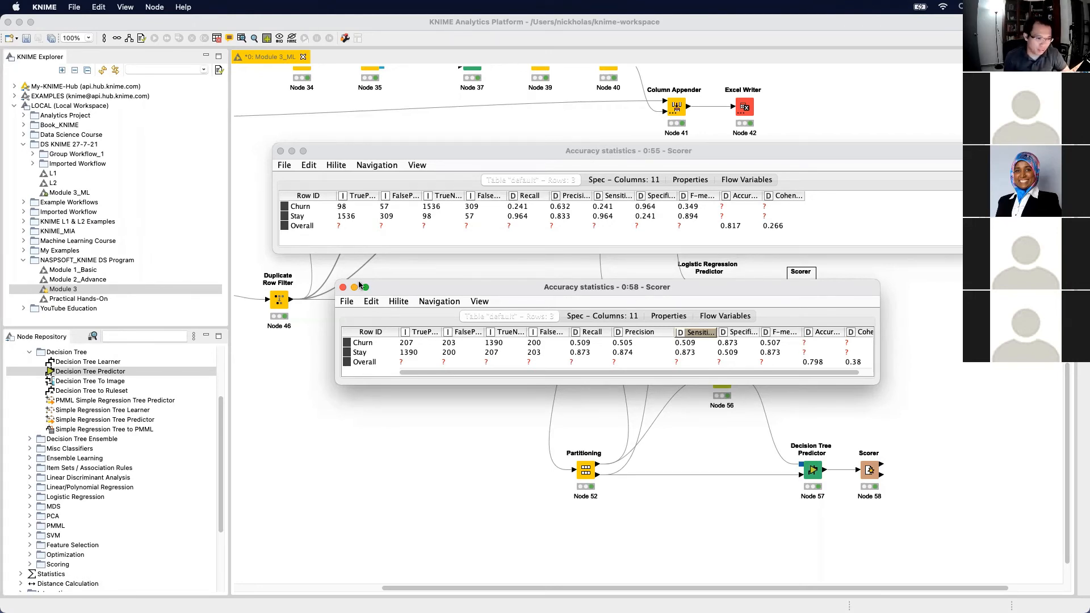
left_click(343, 287)
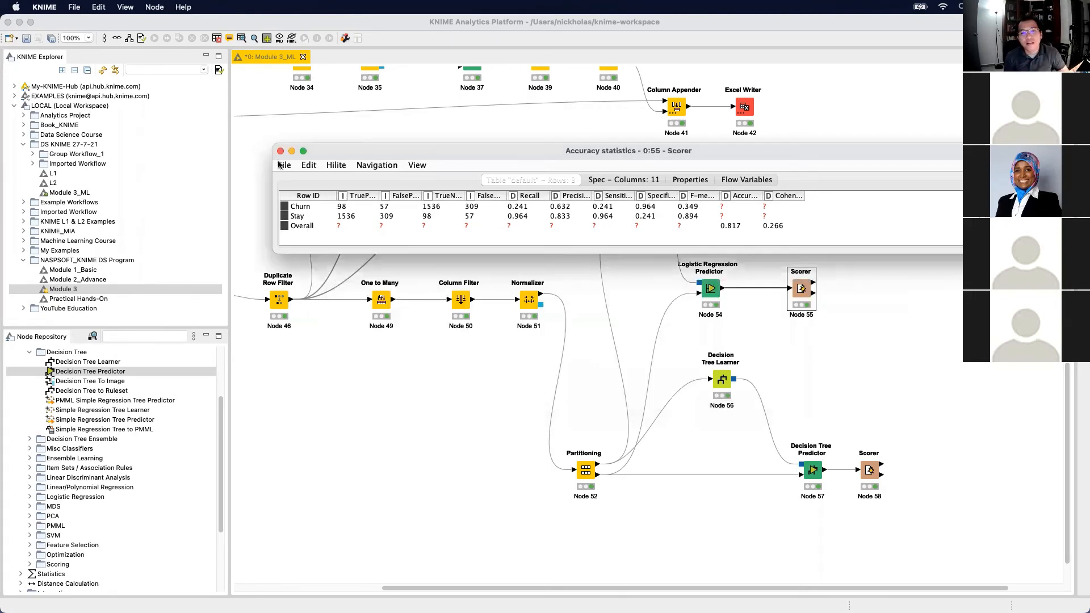
left_click(279, 151)
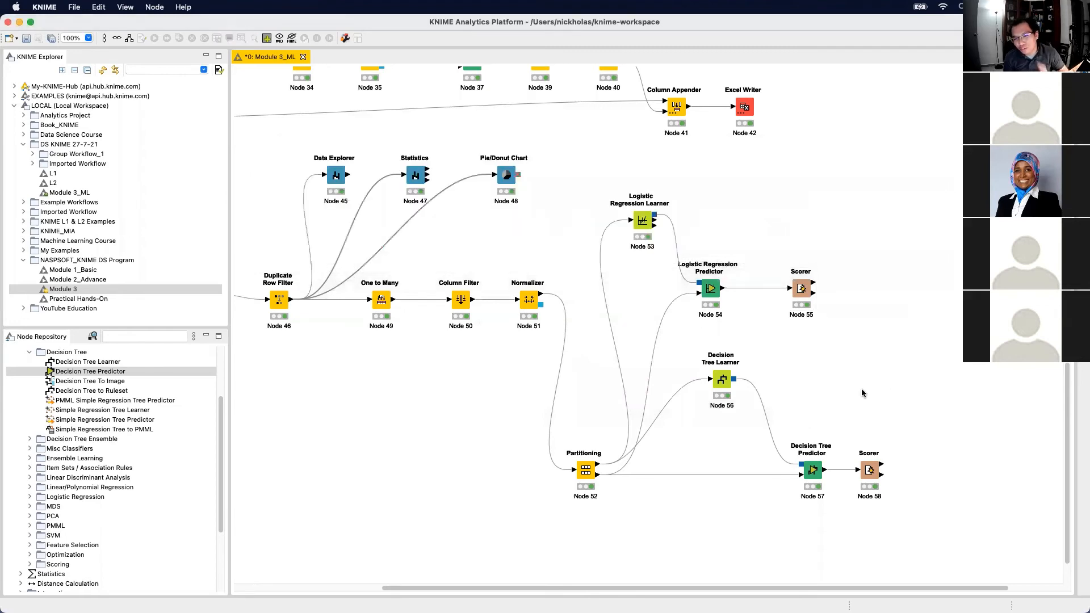
Move the Partitioning, Decision Tree Learner, Decision Tree Predictor and its Scorer nodes together further below the logistic regression branch
left_click_drag(929, 542, 551, 375)
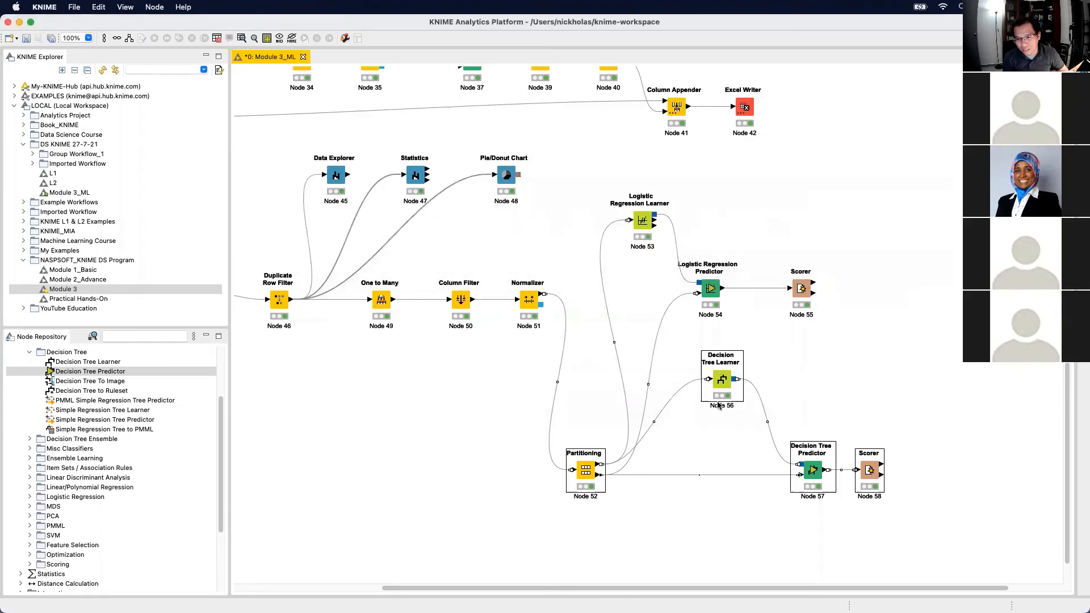
left_click_drag(722, 385, 721, 431)
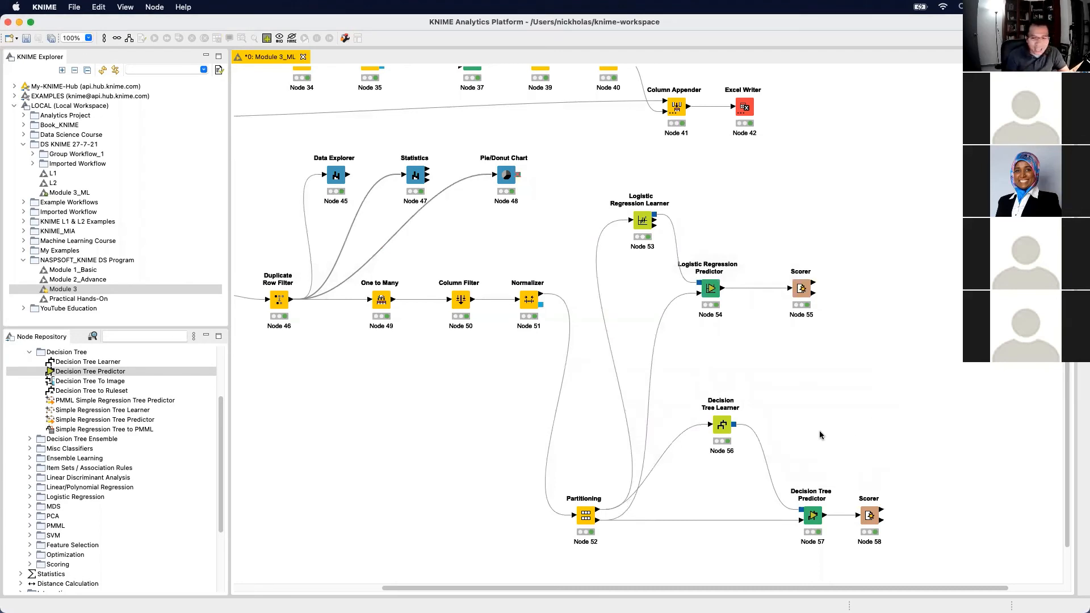
left_click(729, 427)
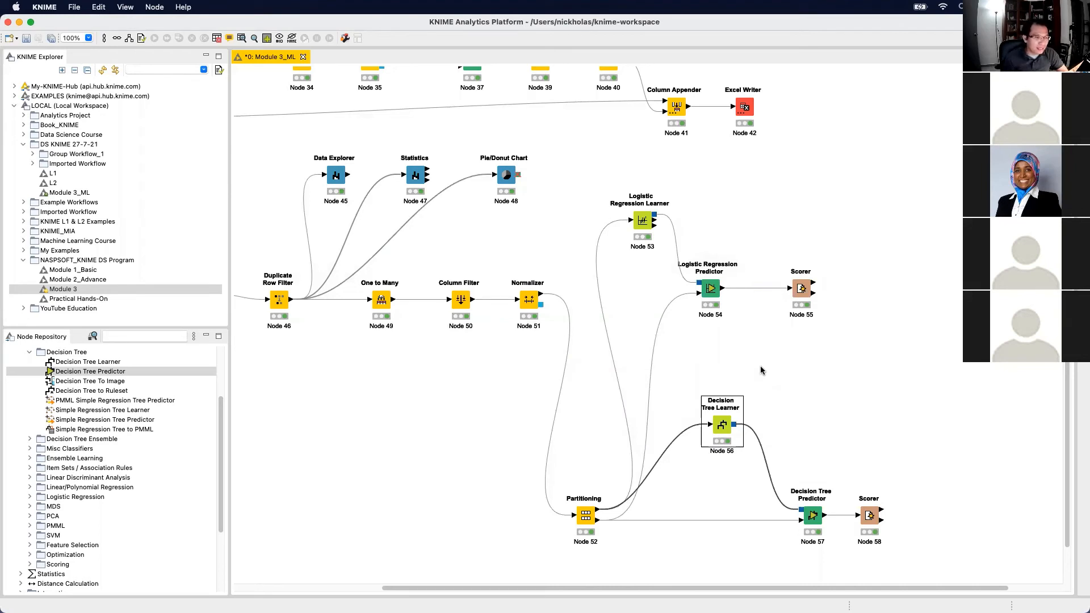
left_click(825, 416)
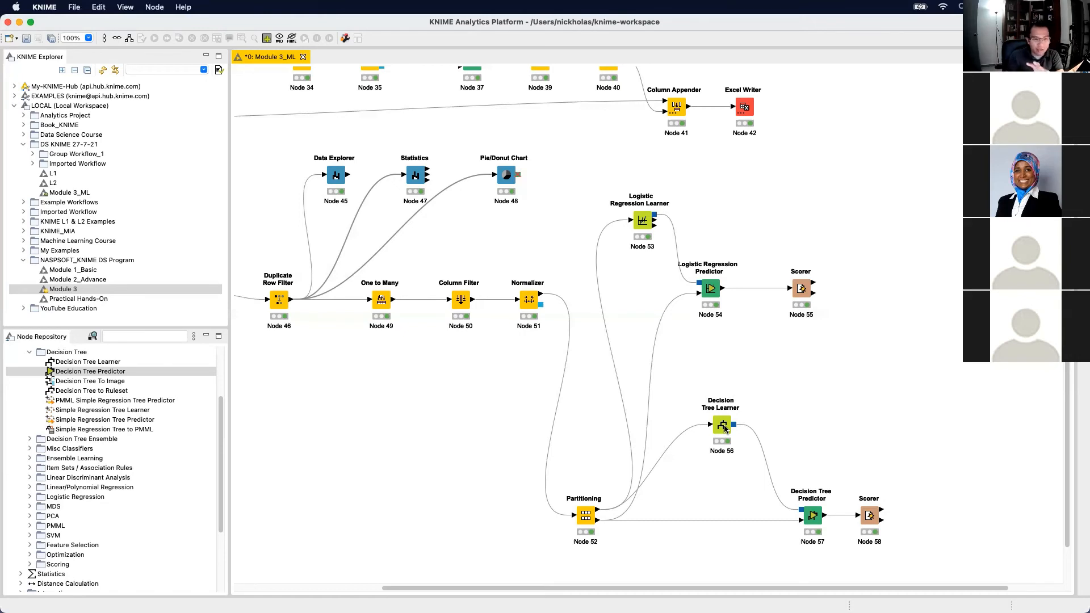
Collapse the expanded Decision Tree and Analytics categories in the node repository and search it for "parameter optimi"
left_click(29, 352)
scroll(22, 353, "up", 5)
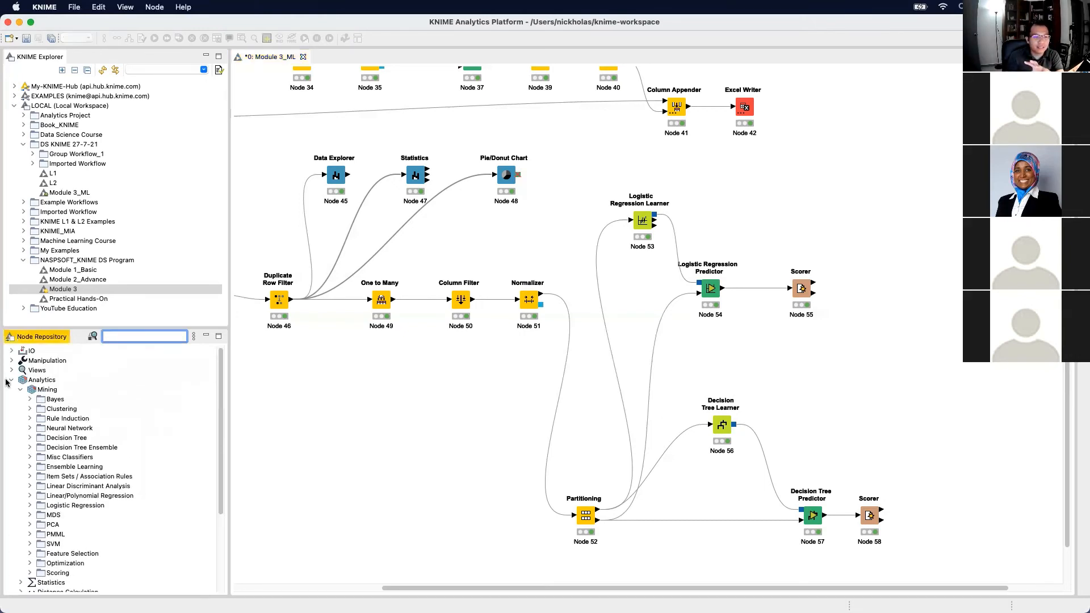
left_click(12, 381)
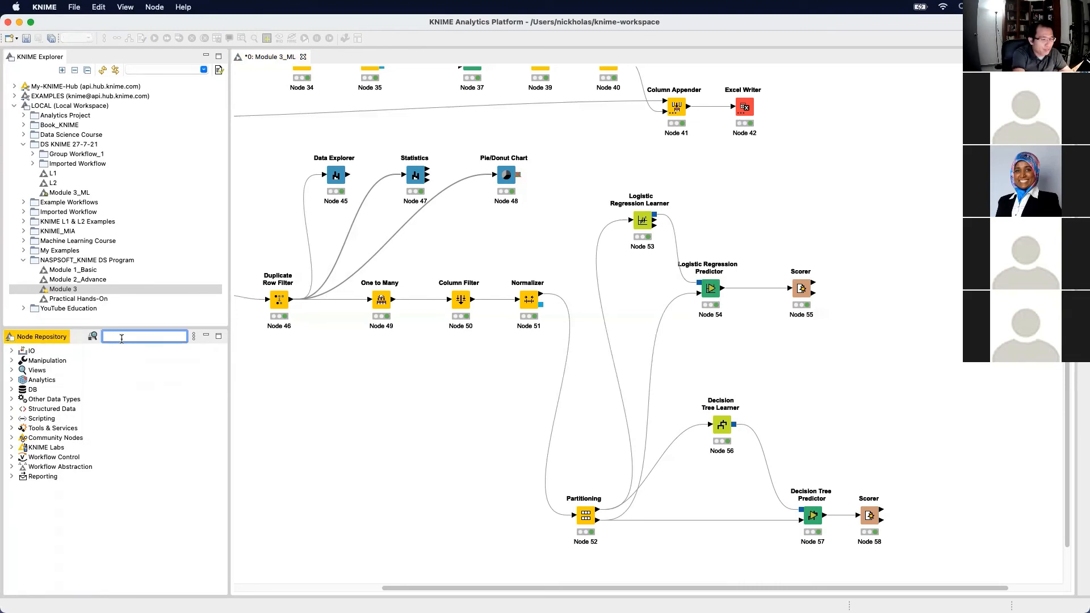
type("P")
type("aramete")
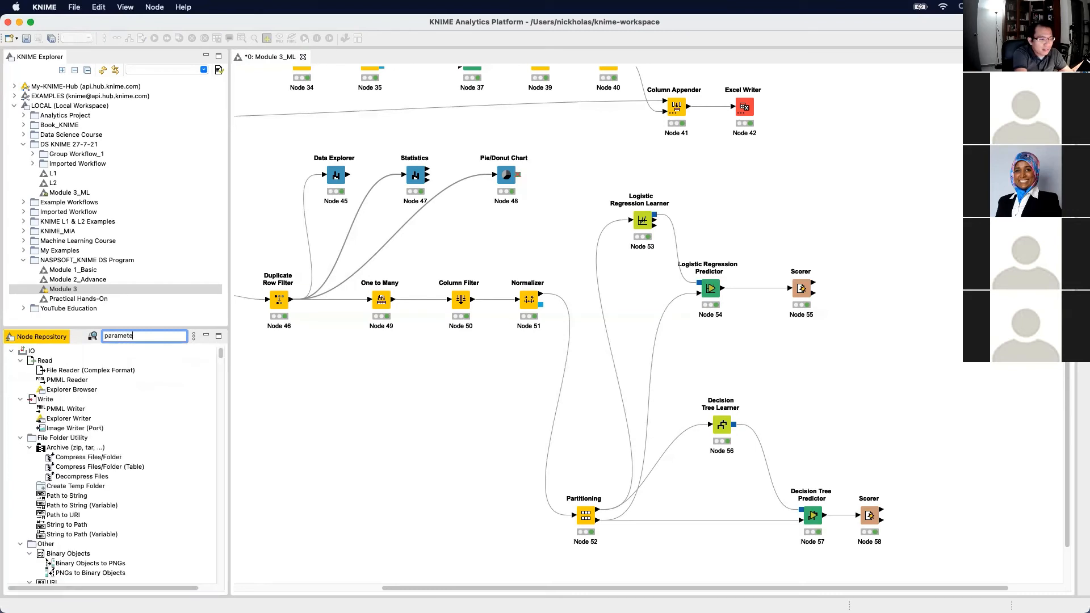
type("r optimi")
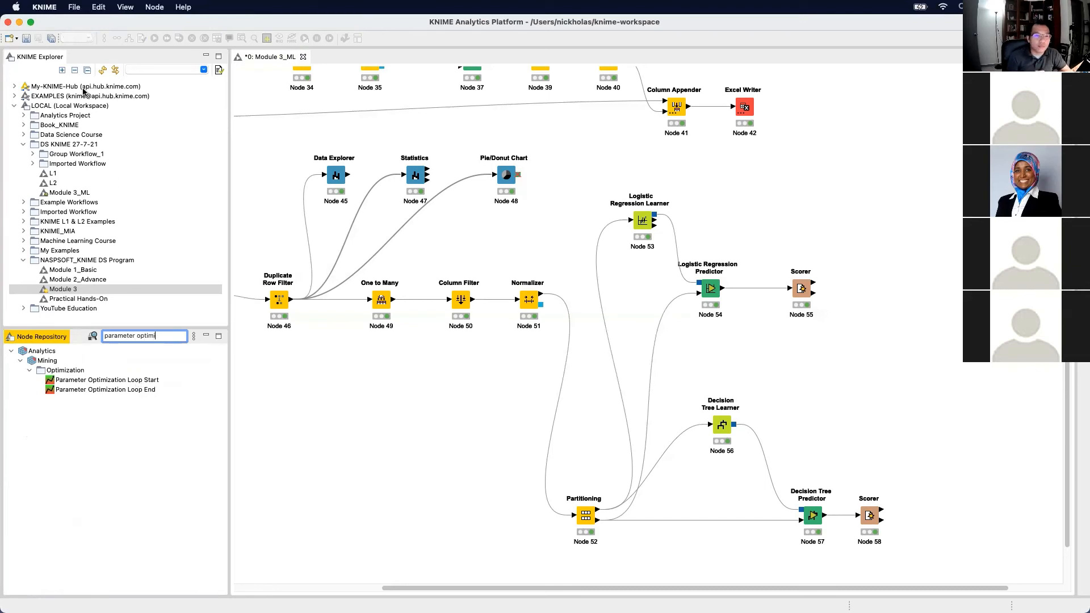
Search the installable KNIME extensions for "optimization", mark the KNIME Optimization extension, and leave the installer without installing it
left_click(74, 7)
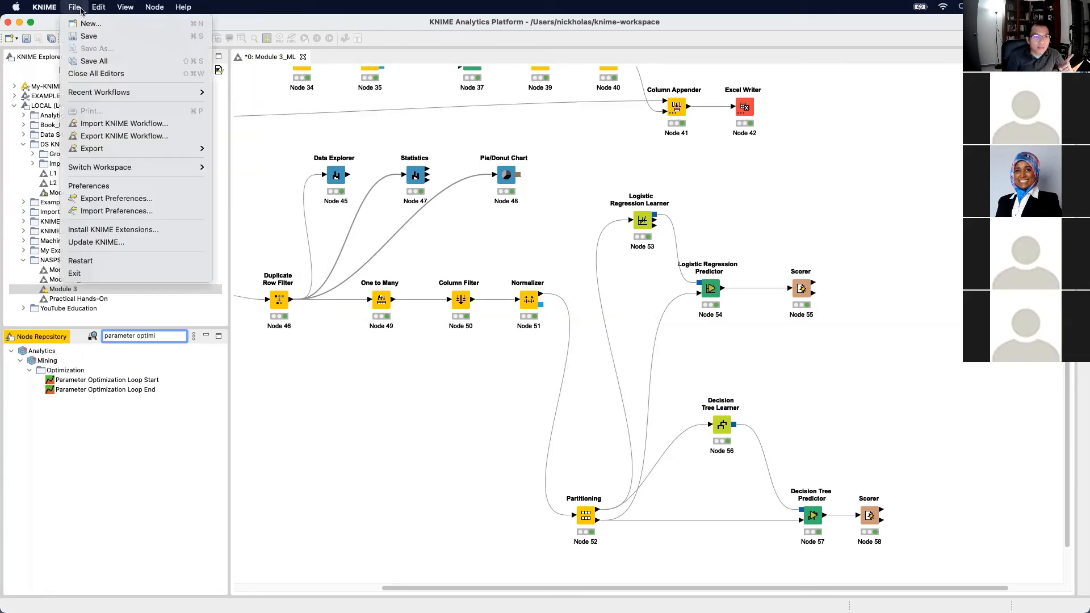
left_click(126, 230)
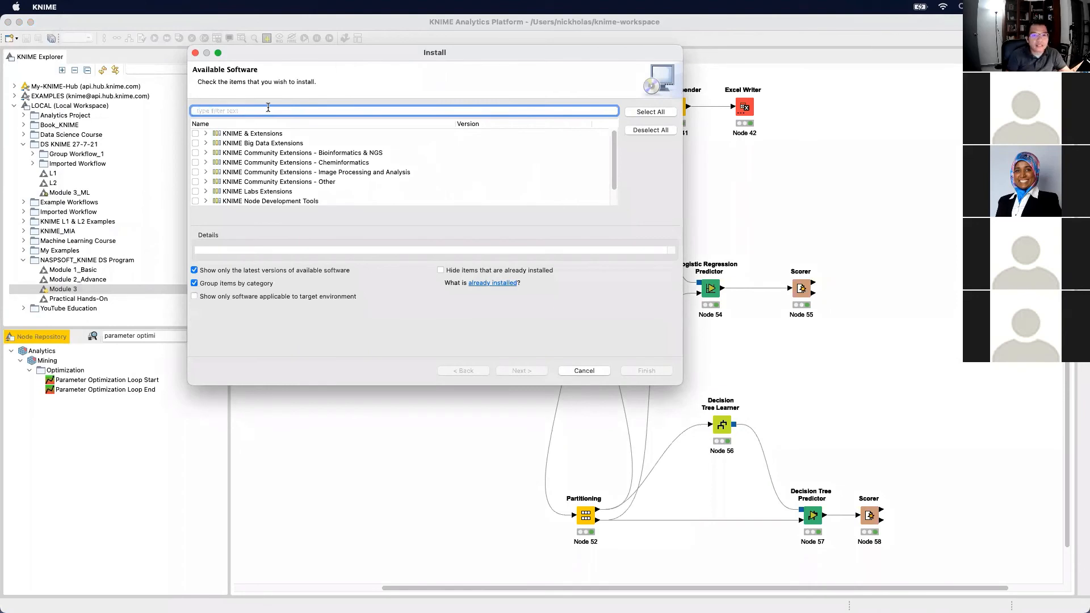
type("optimi")
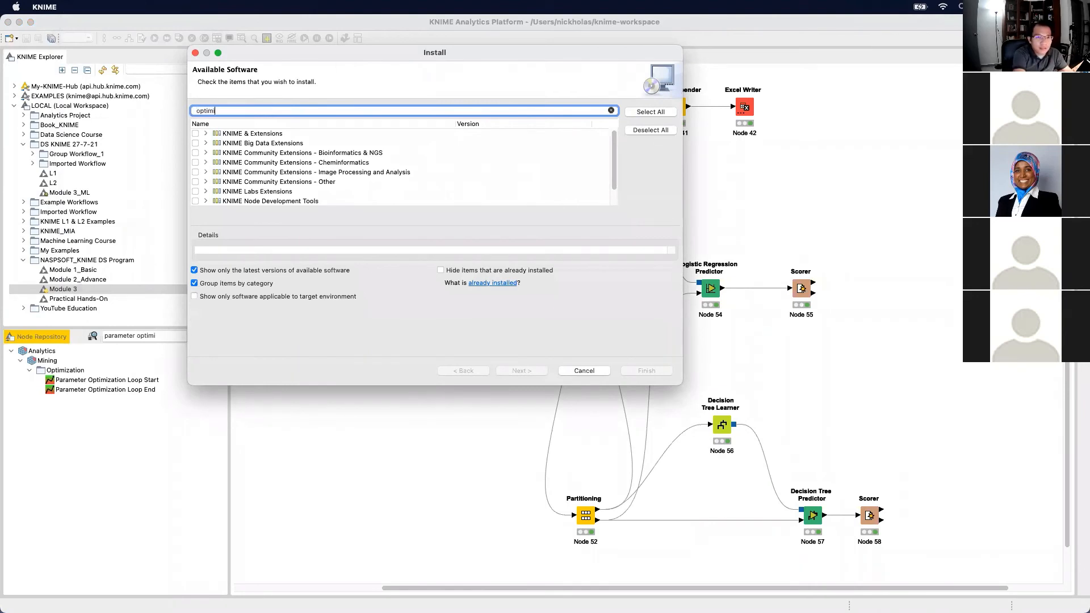
type("zation")
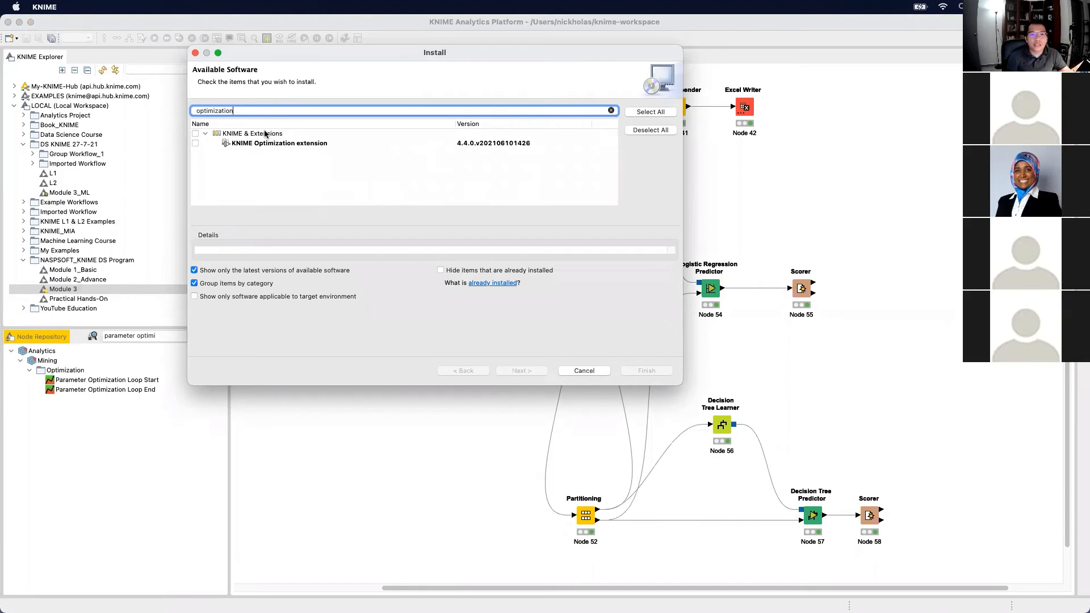
left_click(194, 143)
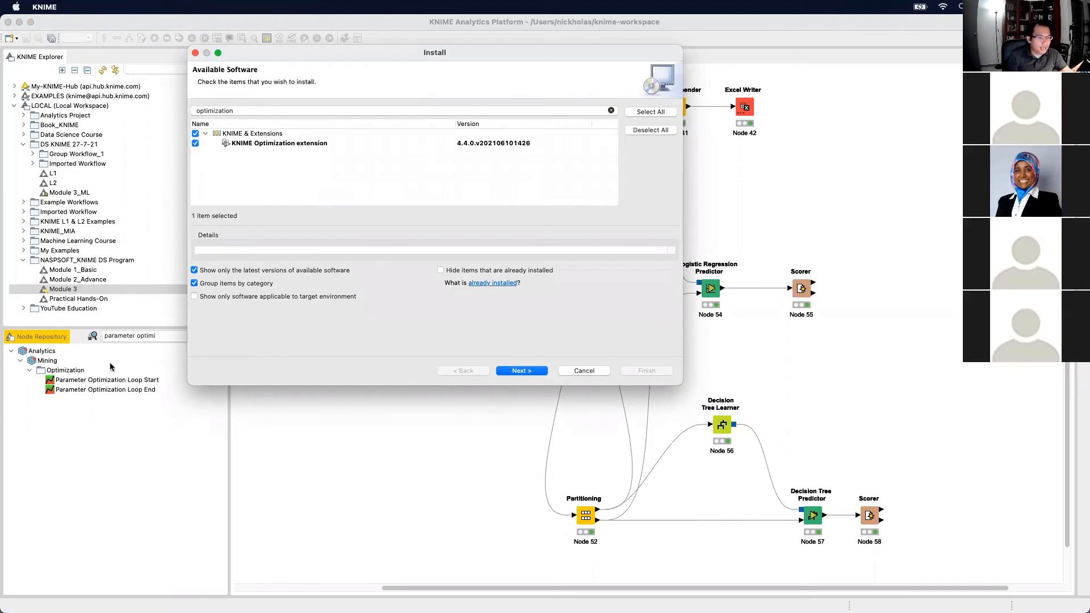
left_click(594, 370)
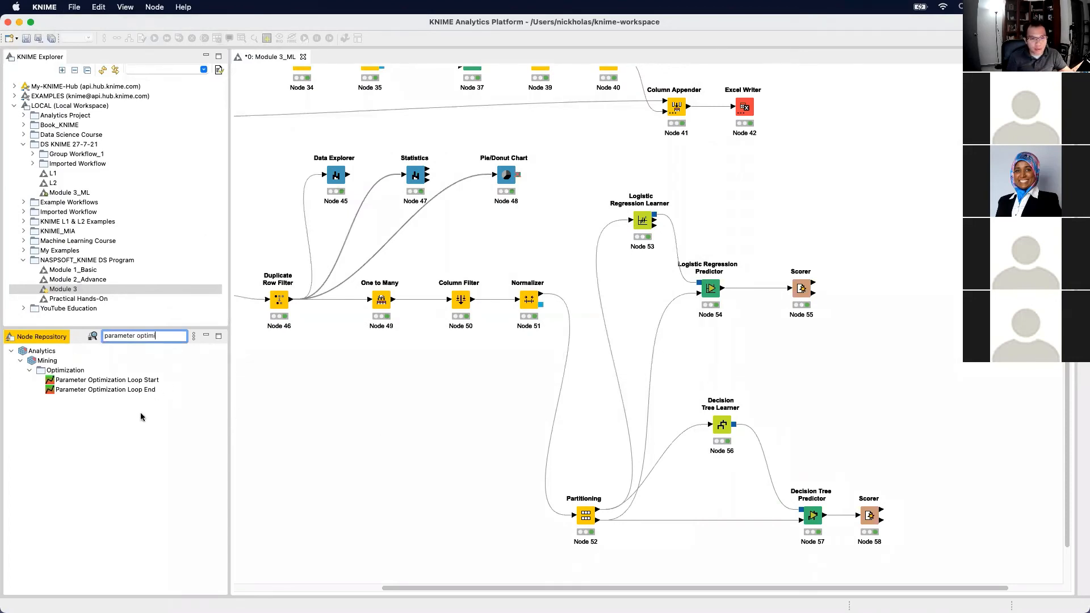
Add a Parameter Optimization Loop Start node above the Partitioning node and connect its flow variable output to the Decision Tree Learner
left_click(126, 442)
left_click_drag(100, 381, 616, 377)
left_click(718, 365)
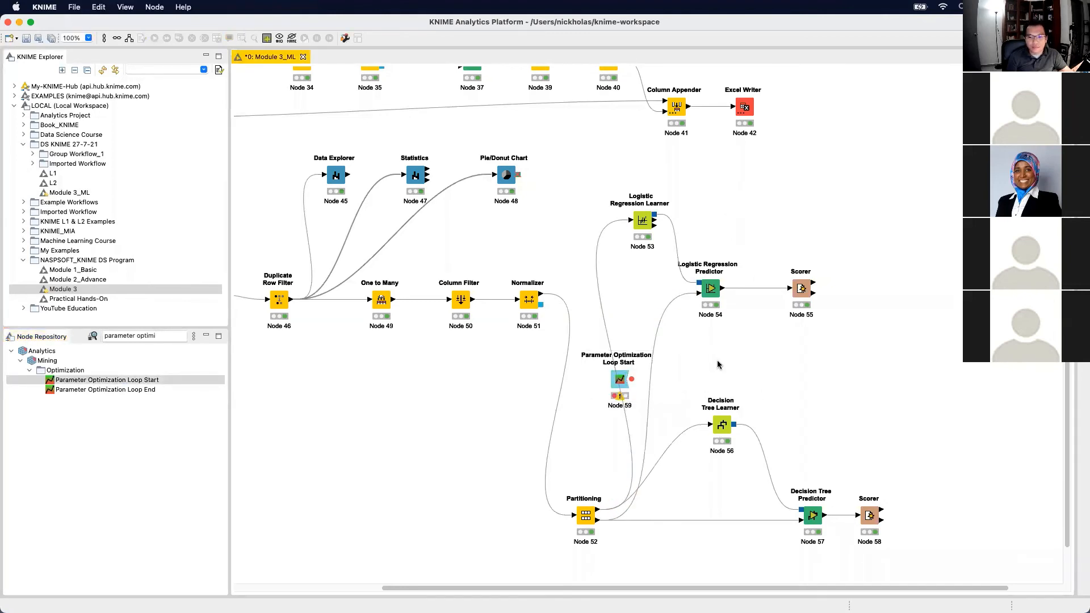
left_click(636, 385)
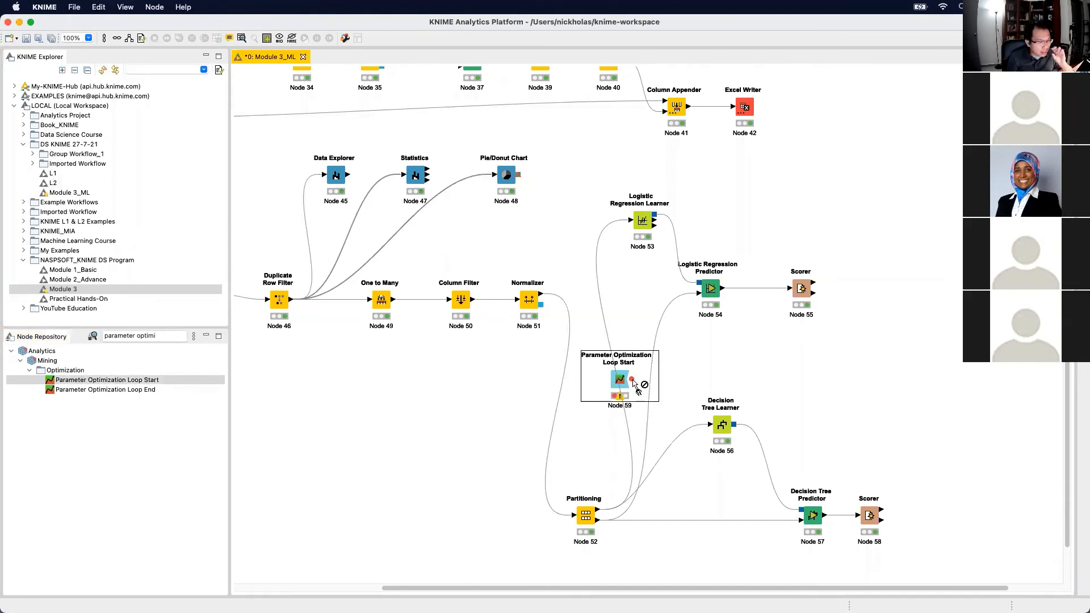
left_click_drag(636, 386, 716, 418)
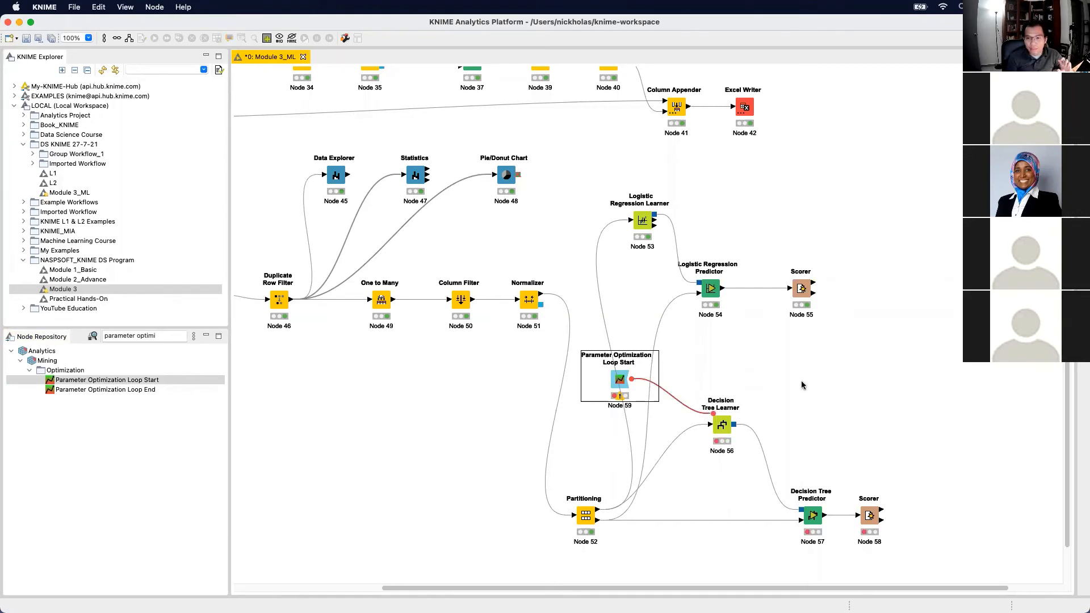
Open the Parameter Optimization Loop Start configuration and add a parameter named MinNumRec
double_click(624, 379)
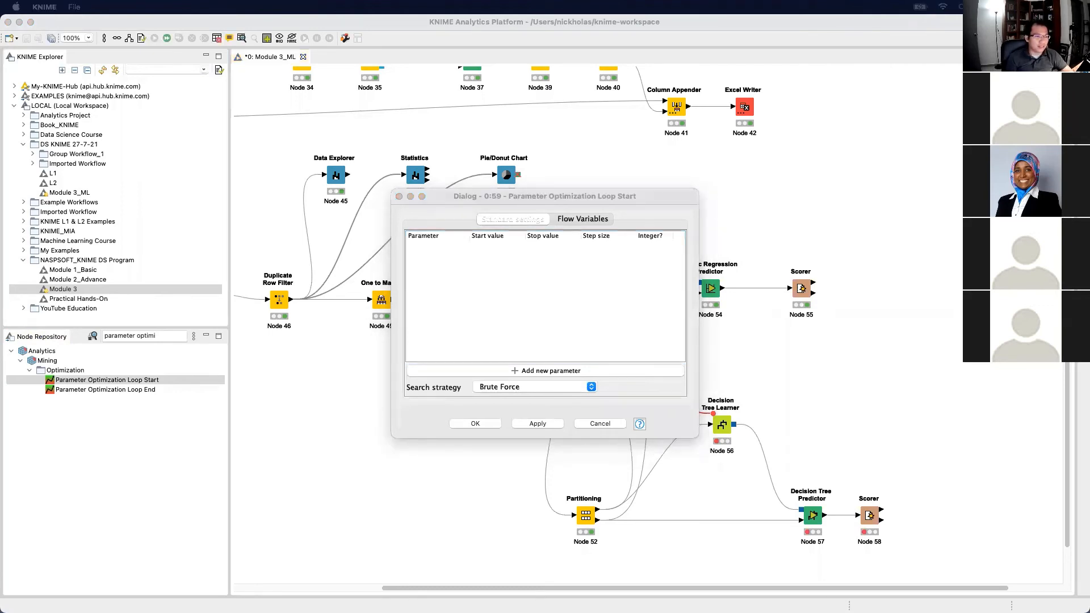
left_click(515, 313)
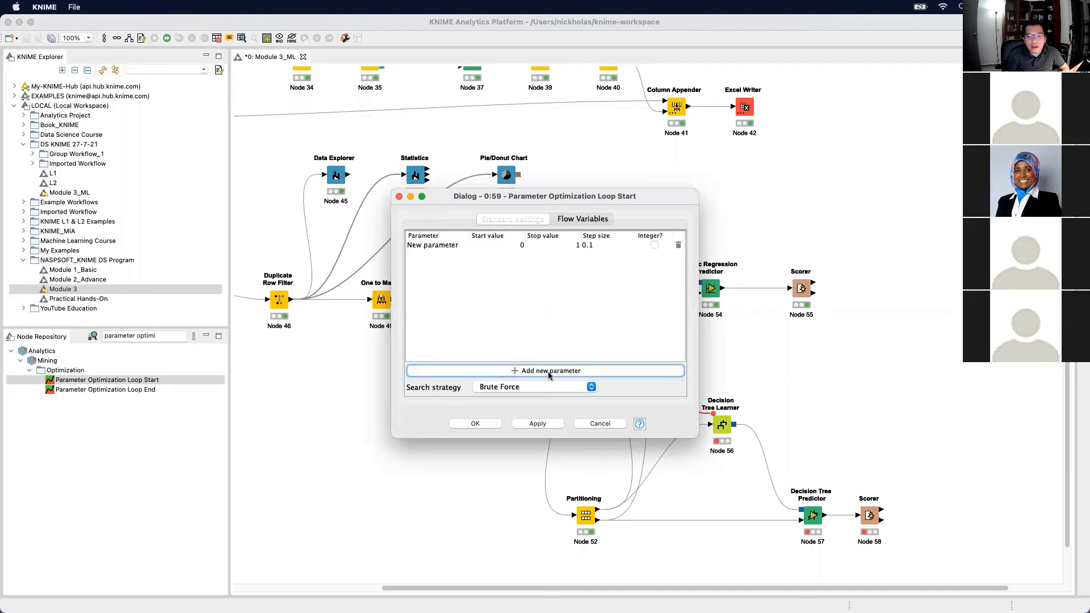
left_click(445, 246)
double_click(446, 247)
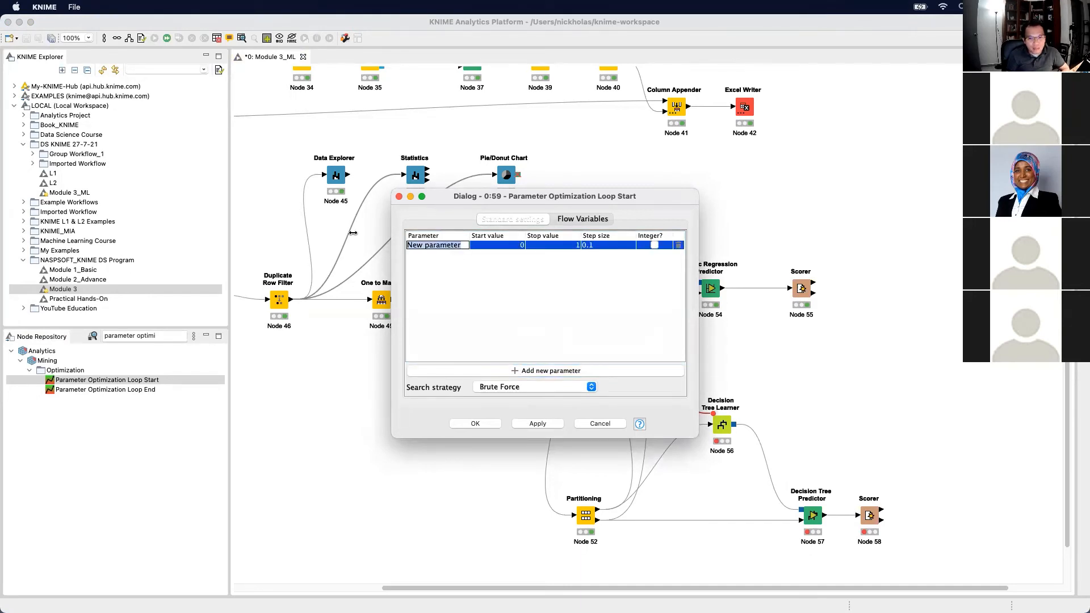
type("Min")
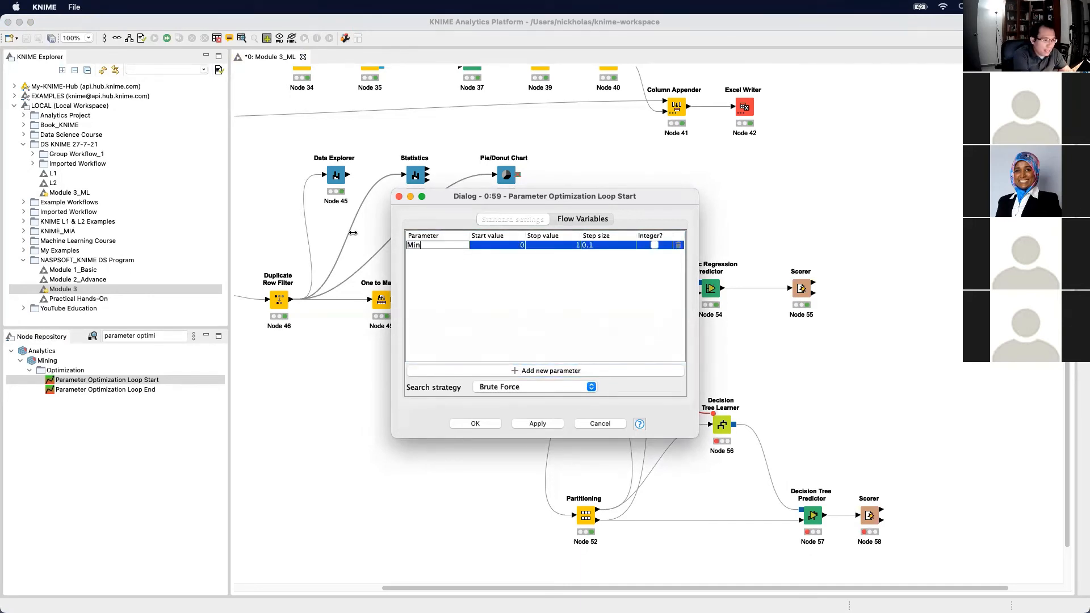
type("NumRe")
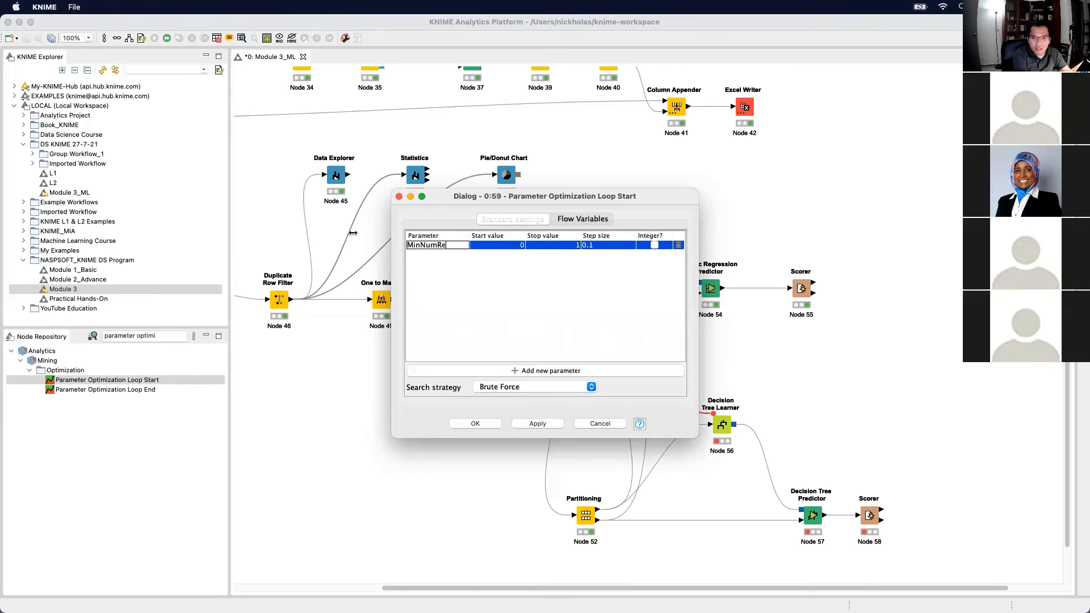
type("c")
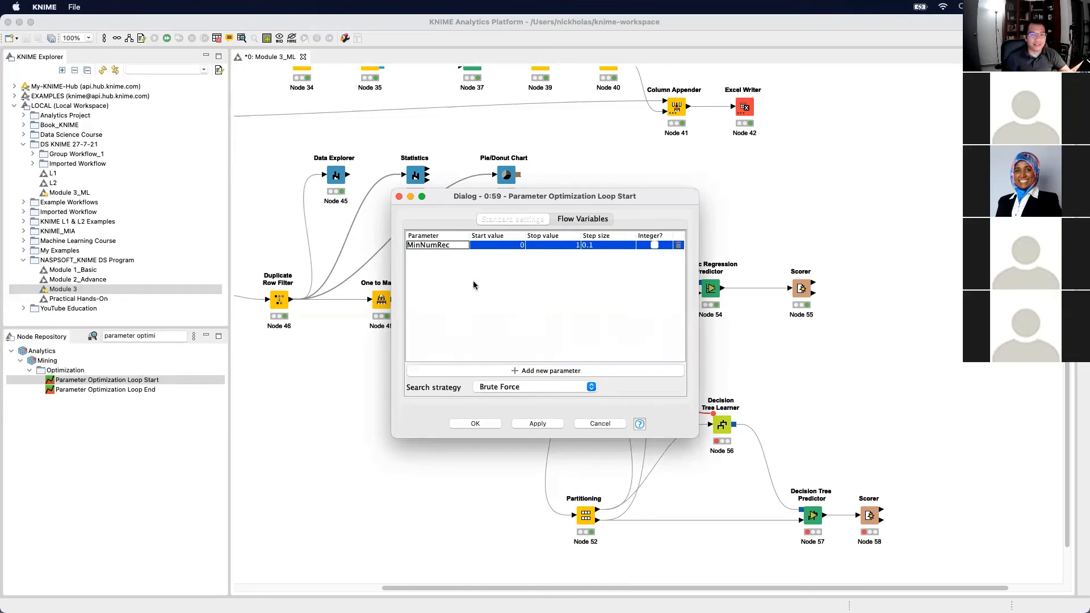
Give MinNumRec a start value of 2, a stop value of 15 and a step size of 1, and mark it as an integer
double_click(512, 244)
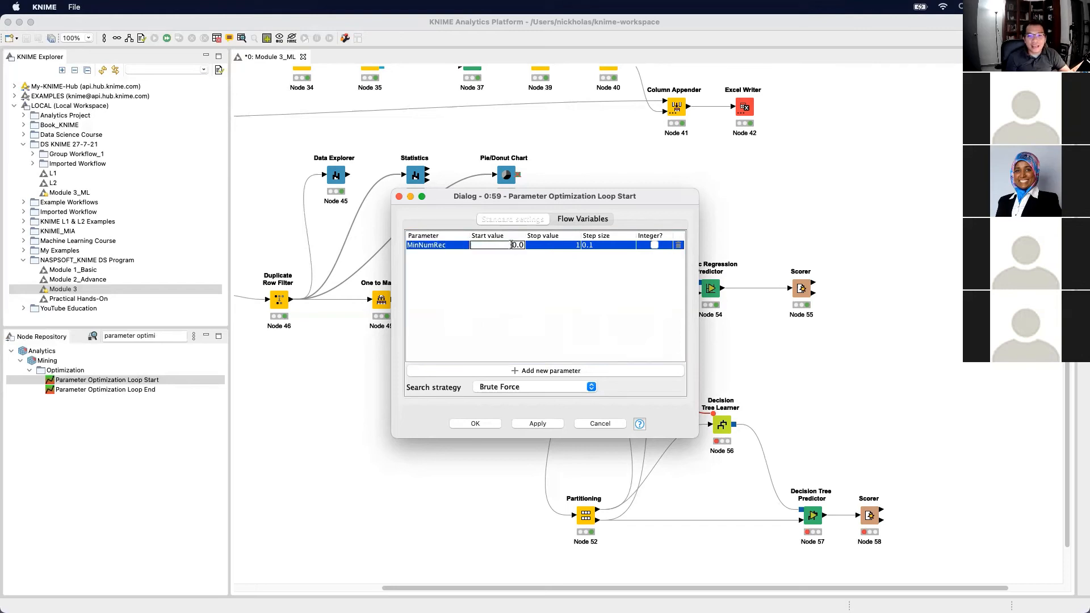
double_click(542, 245)
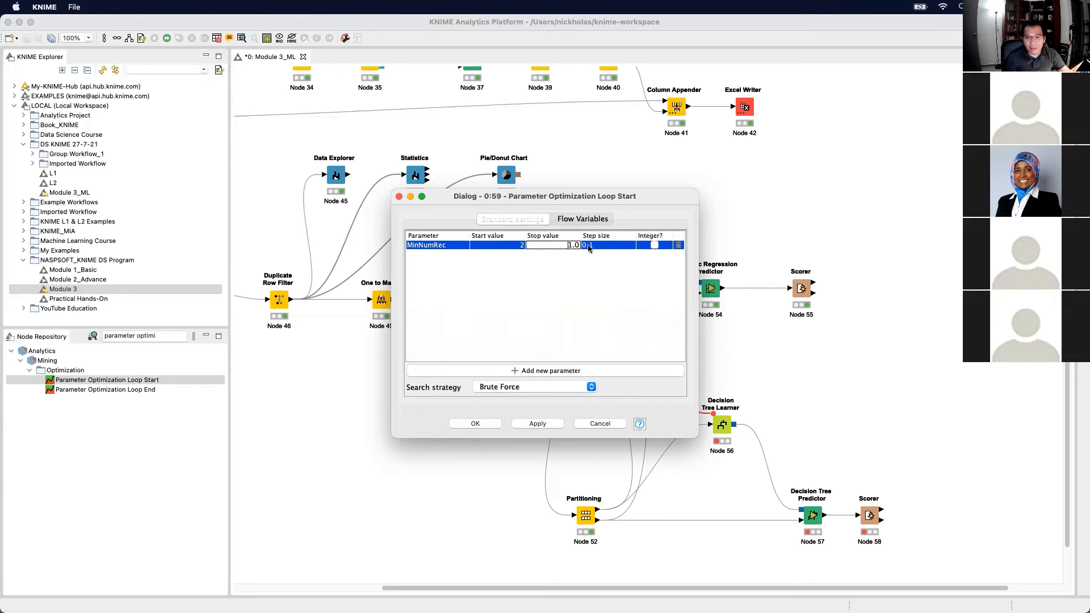
type("15")
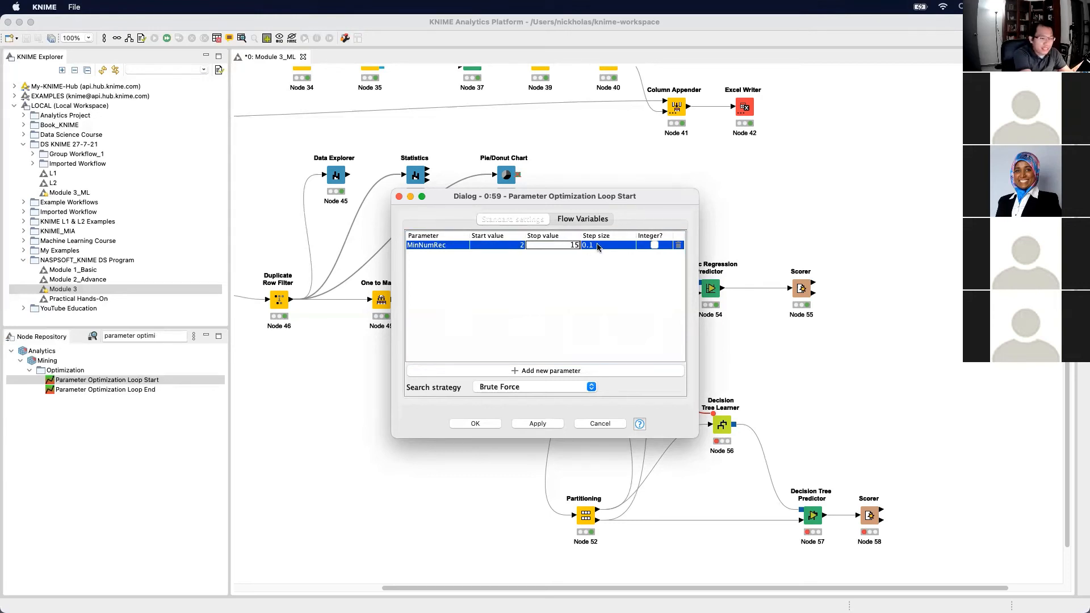
double_click(597, 245)
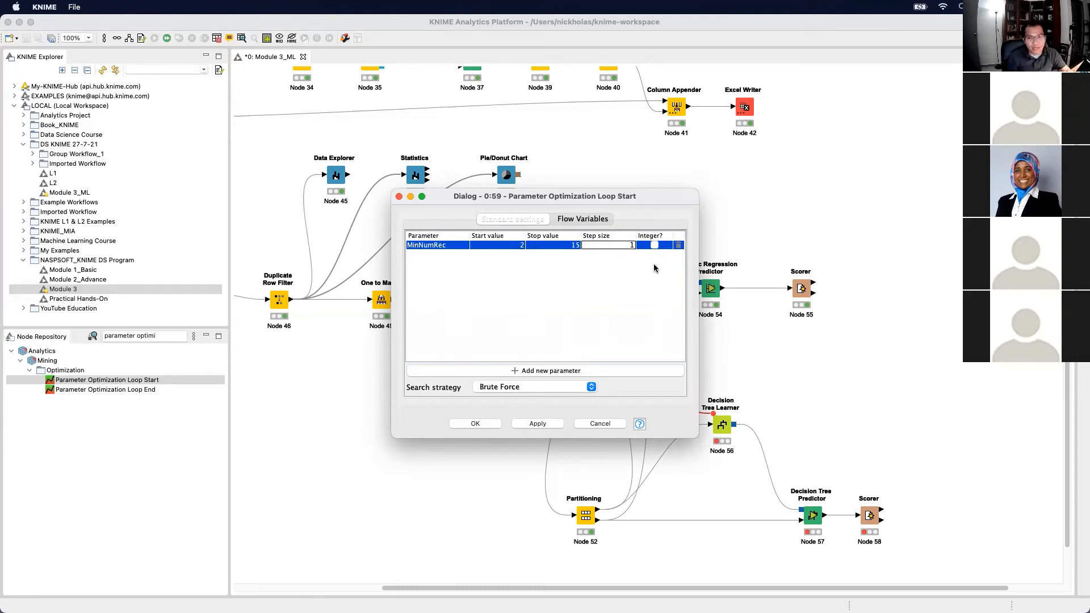
type("1")
left_click(655, 246)
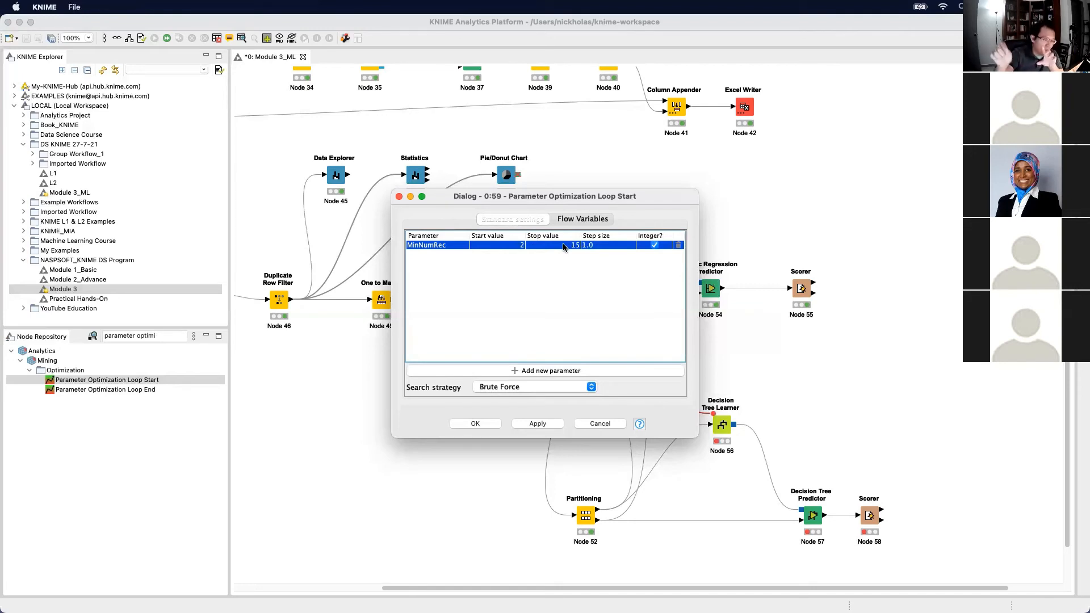
Look over the available search strategies, keep Brute Force, and apply the Parameter Optimization Loop Start settings
left_click(549, 388)
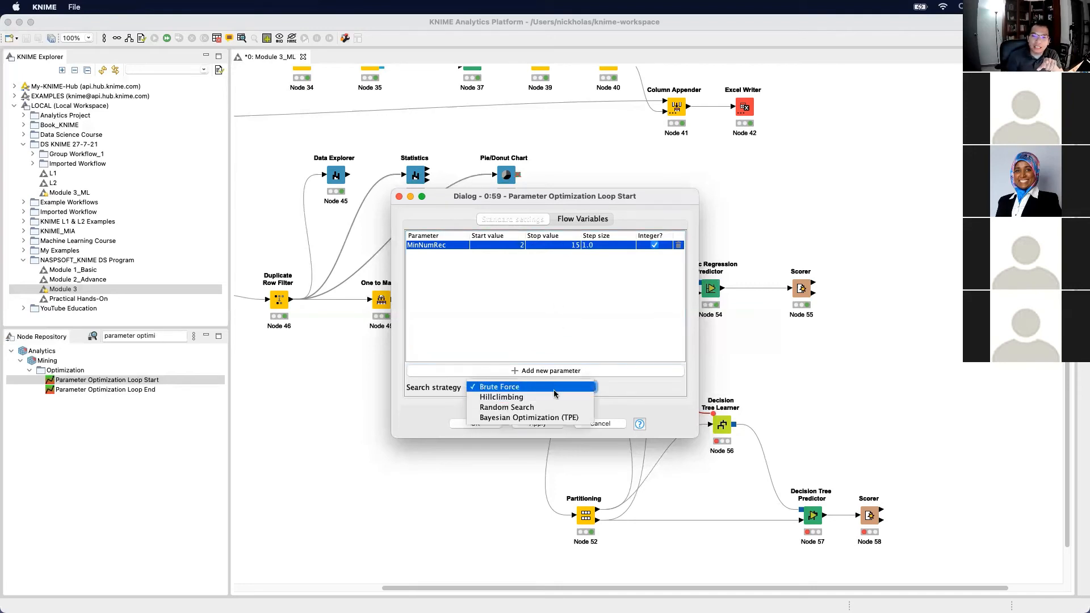
left_click(603, 328)
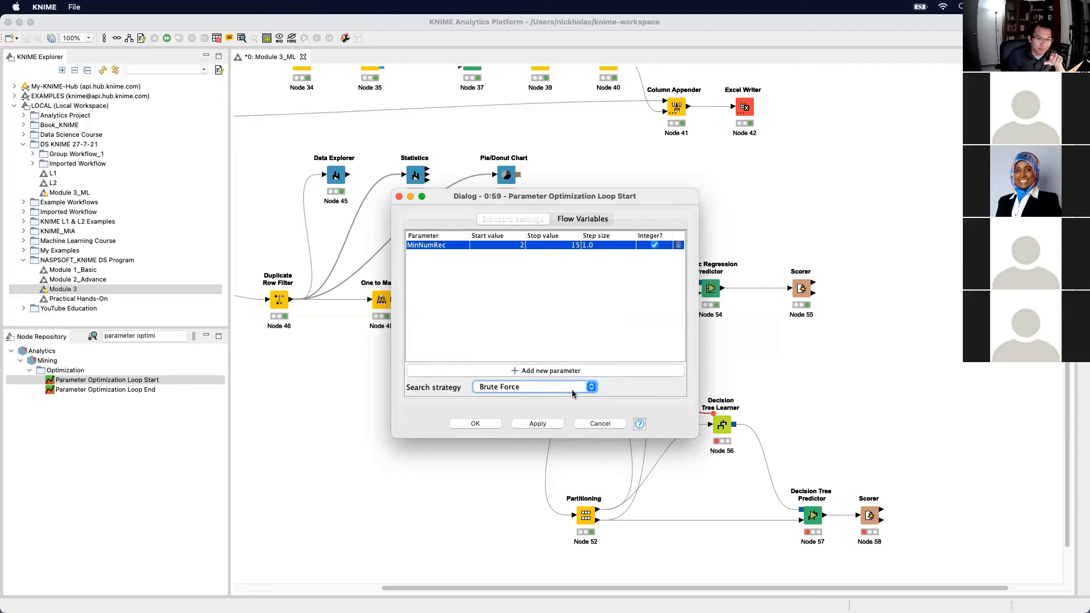
left_click(529, 423)
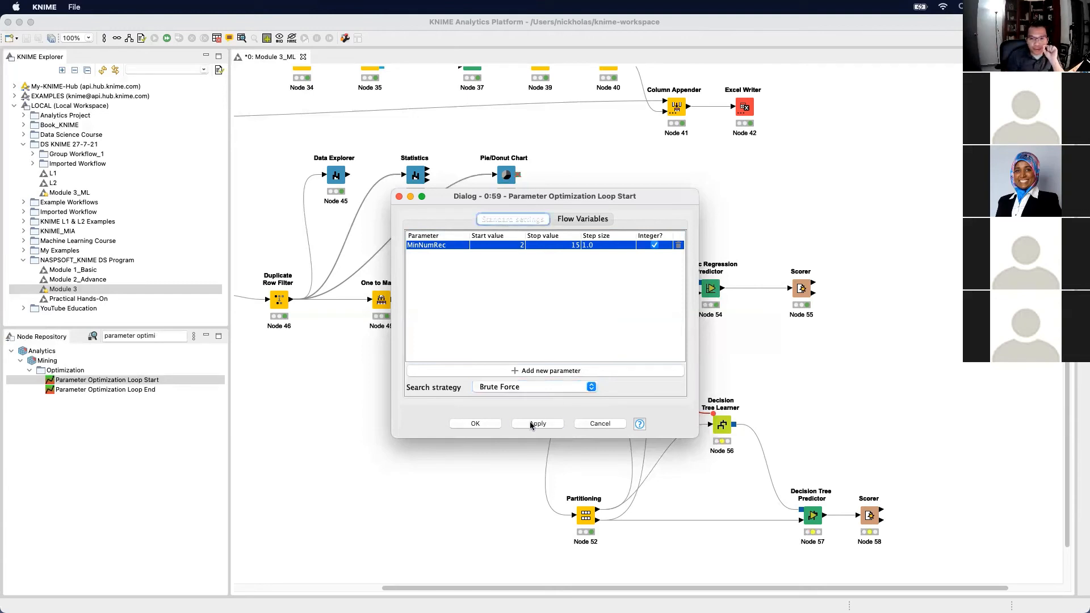
left_click(488, 423)
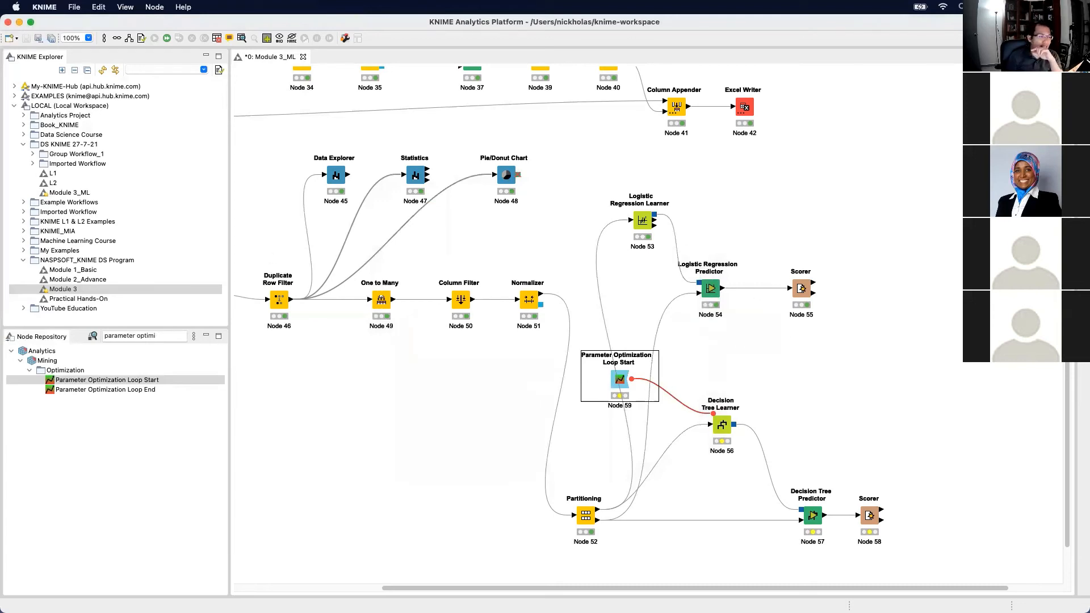
Configure the Decision Tree Learner so that its minNumberRecordsPerNode setting is controlled by the MinNumRec flow variable, and apply it
left_click(727, 425)
double_click(722, 425)
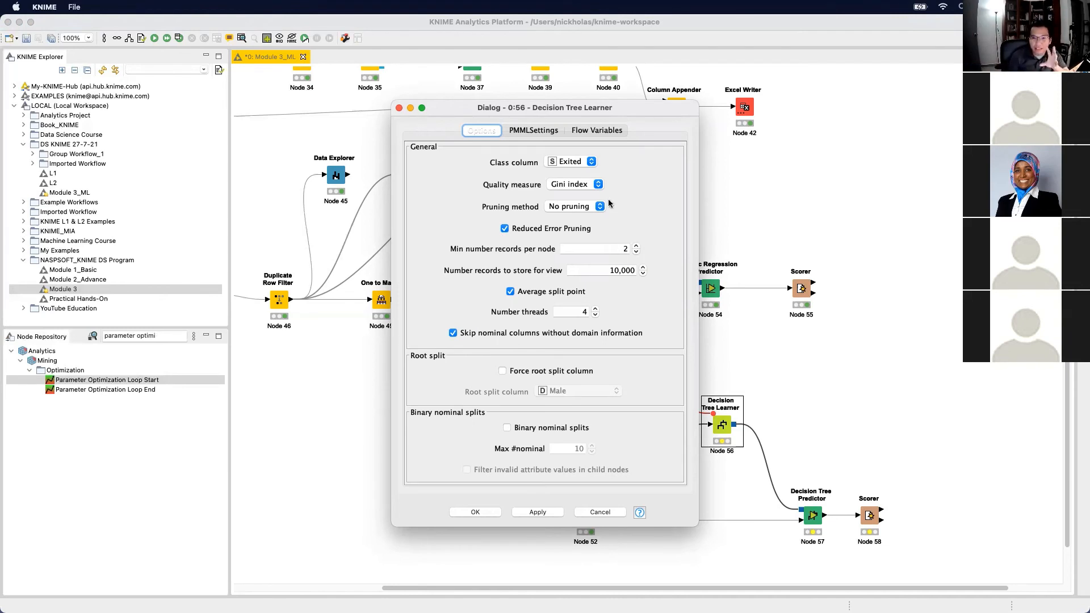
left_click(591, 130)
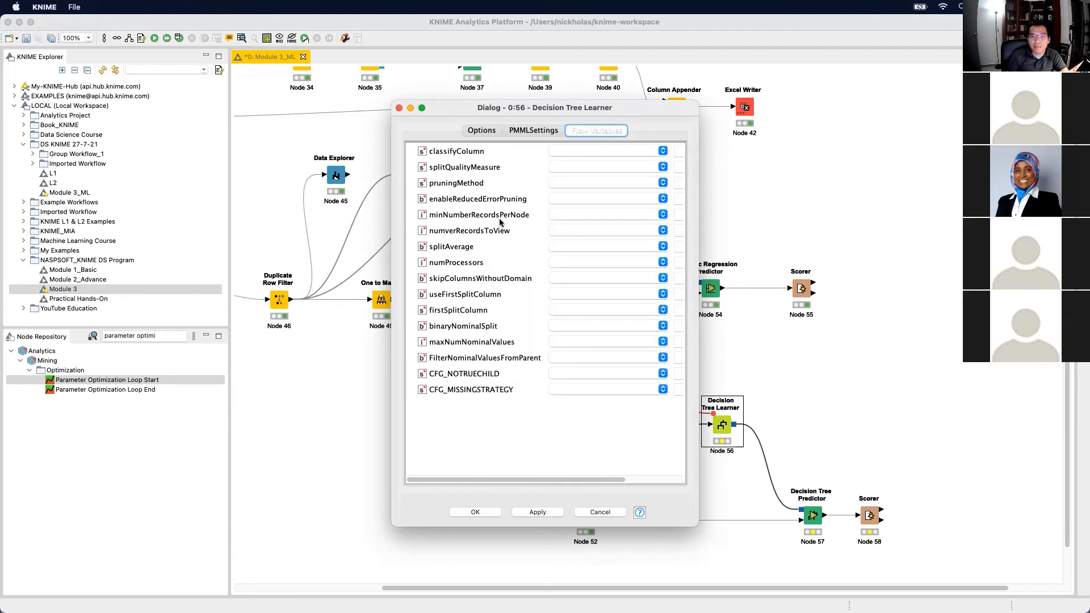
left_click(576, 220)
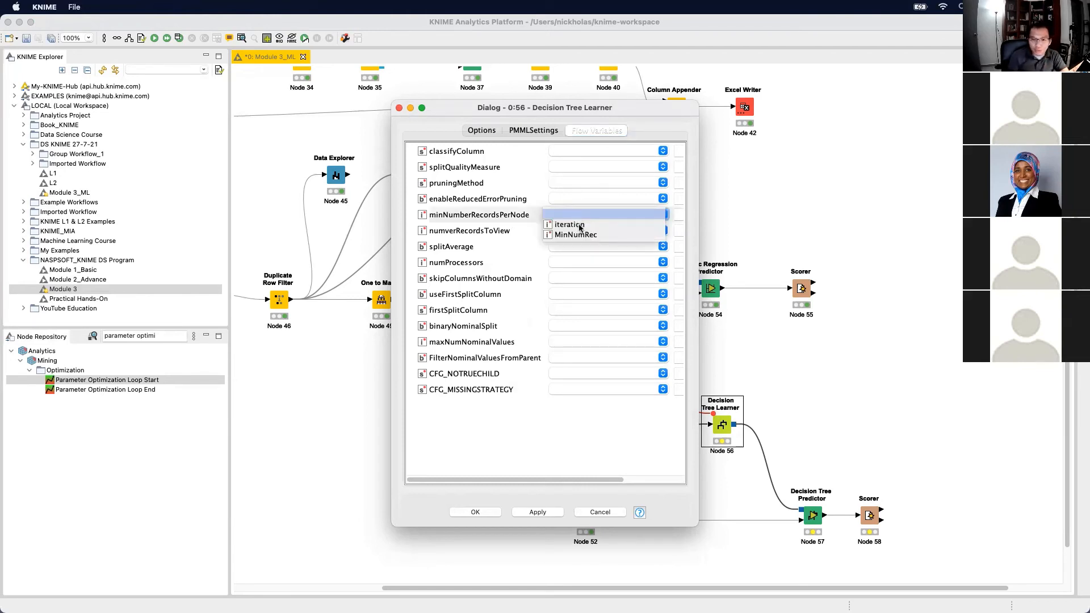
left_click(579, 232)
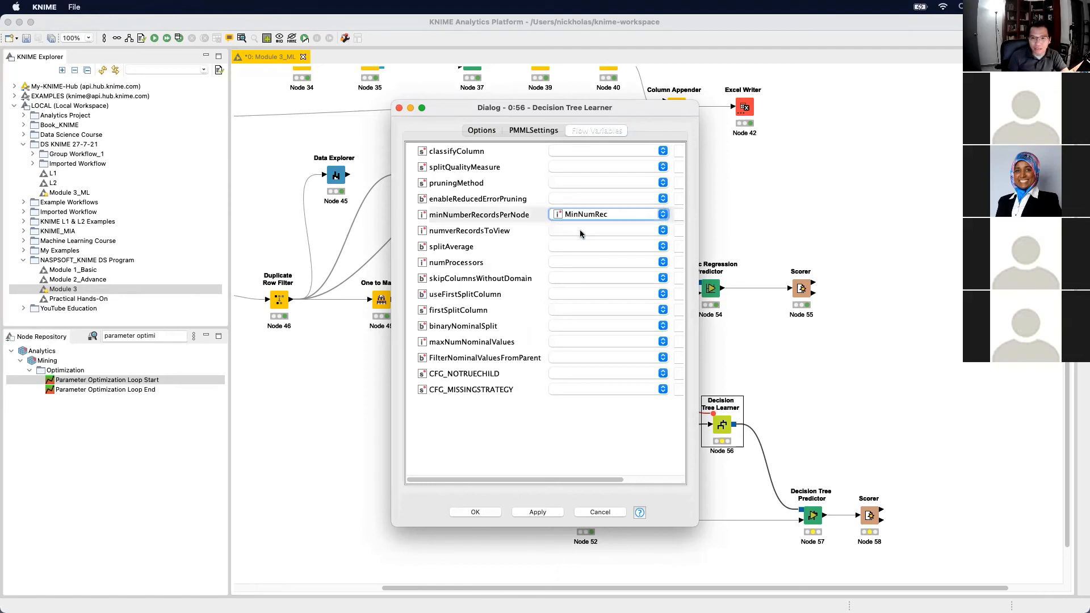
left_click(537, 512)
left_click(475, 512)
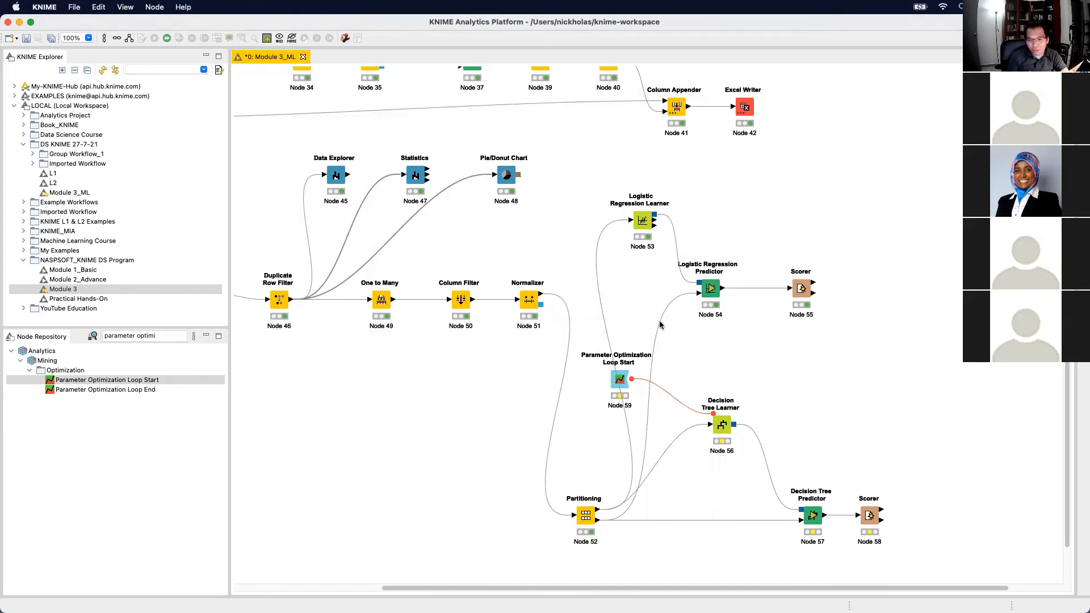
Add a Parameter Optimization Loop End node to the workflow, above and to the right of the decision tree Scorer
left_click(149, 389)
left_click_drag(150, 390, 947, 391)
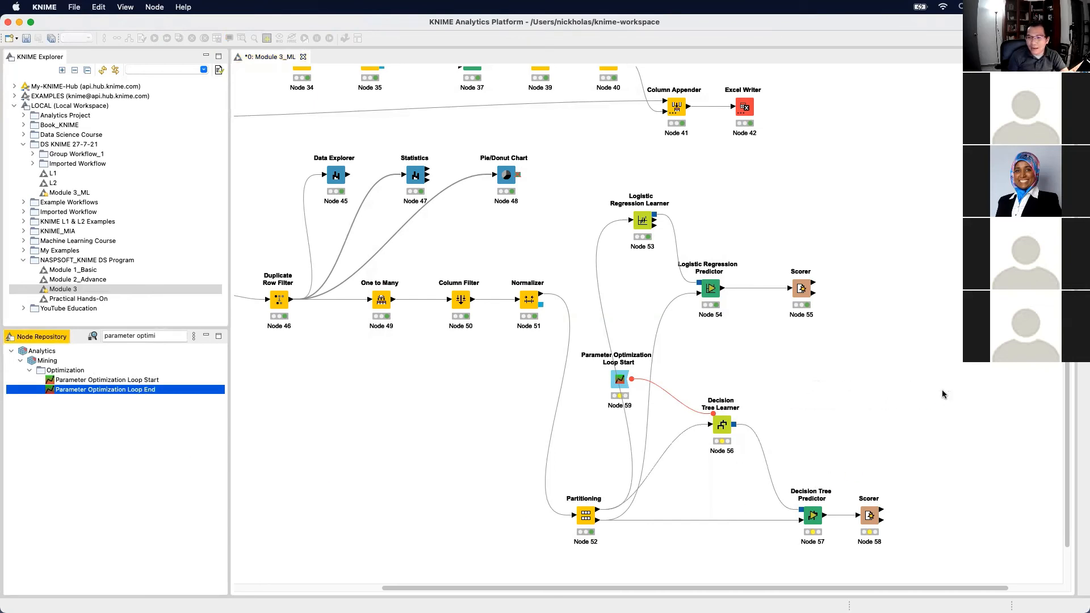
Try to connect the decision tree Scorer to the Parameter Optimization Loop End and open the loop end's configuration
left_click(875, 514)
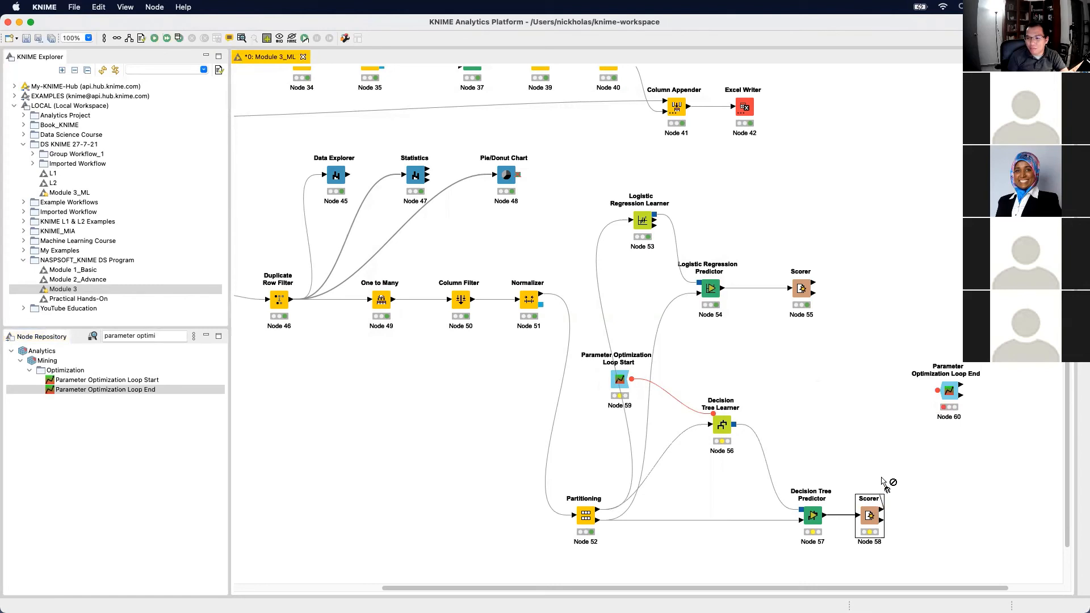
left_click(936, 402)
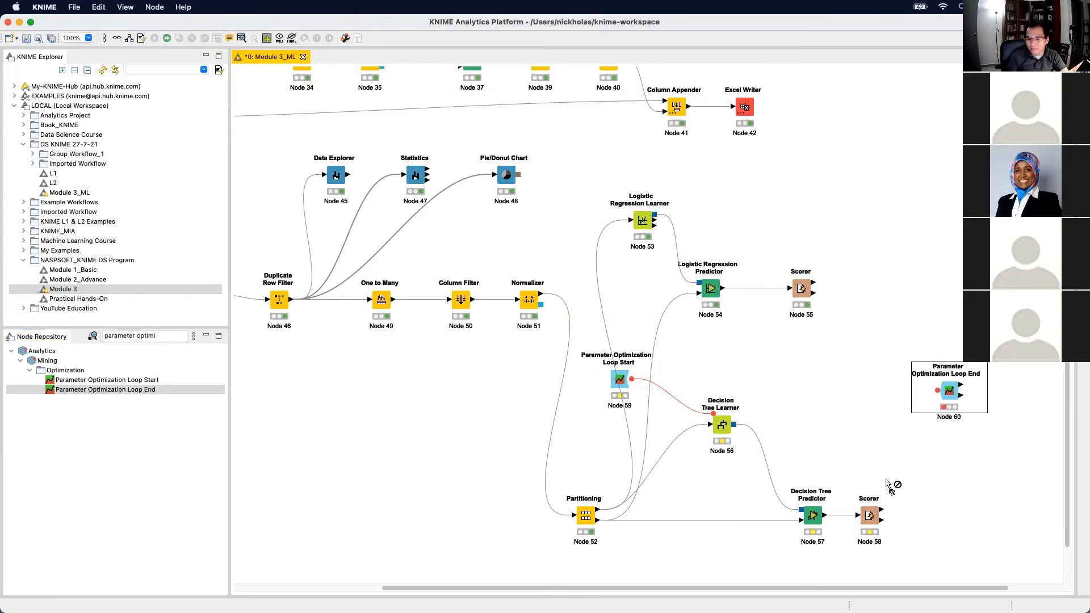
left_click(931, 398)
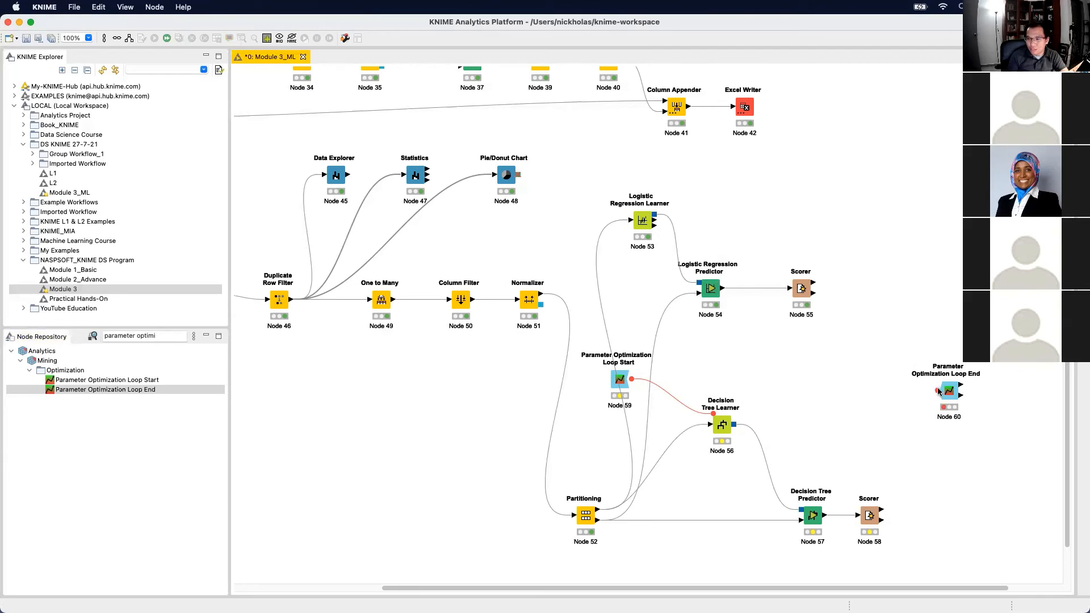
left_click(945, 395)
left_click(888, 440)
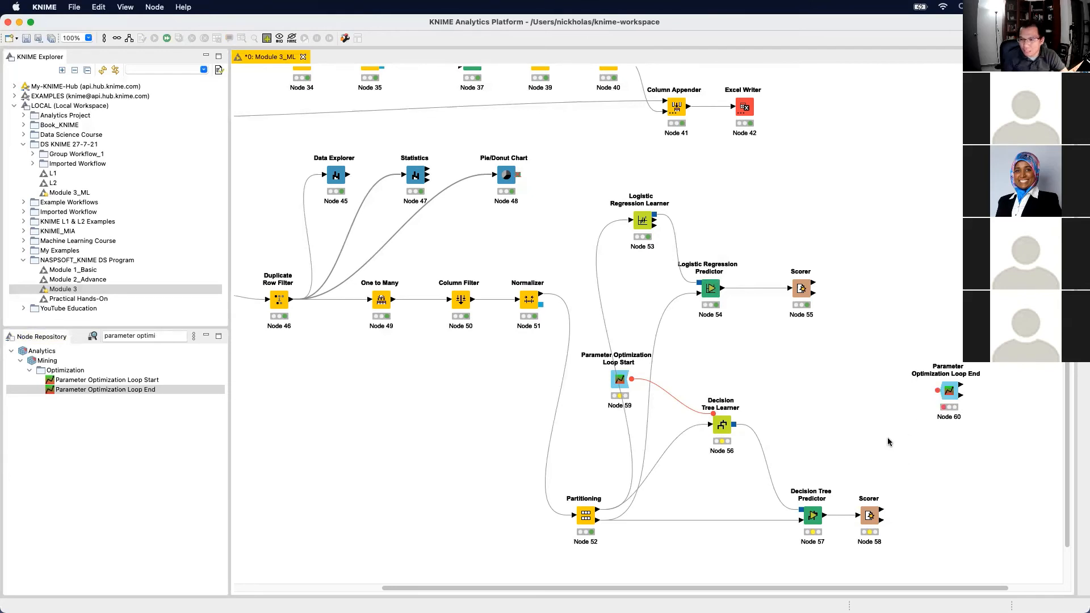
left_click(937, 392)
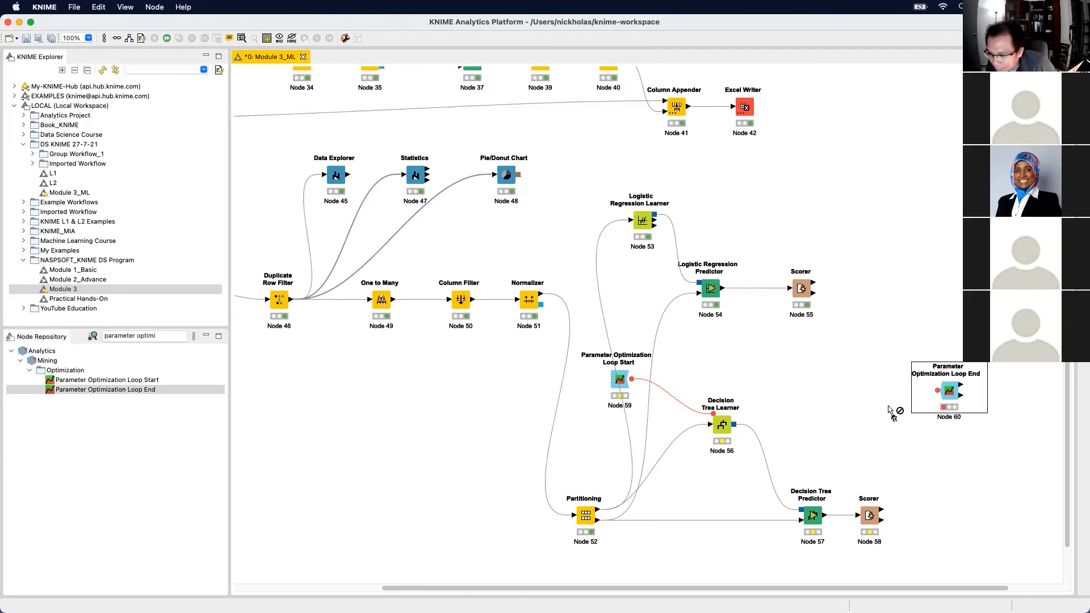
left_click(894, 426)
left_click(953, 396)
double_click(952, 396)
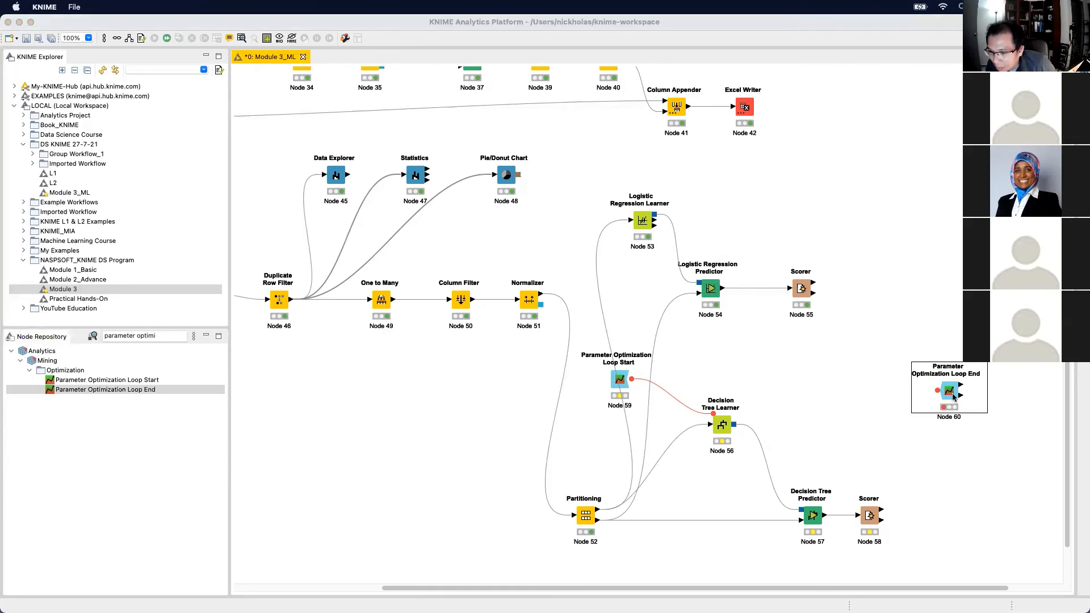
key("Escape")
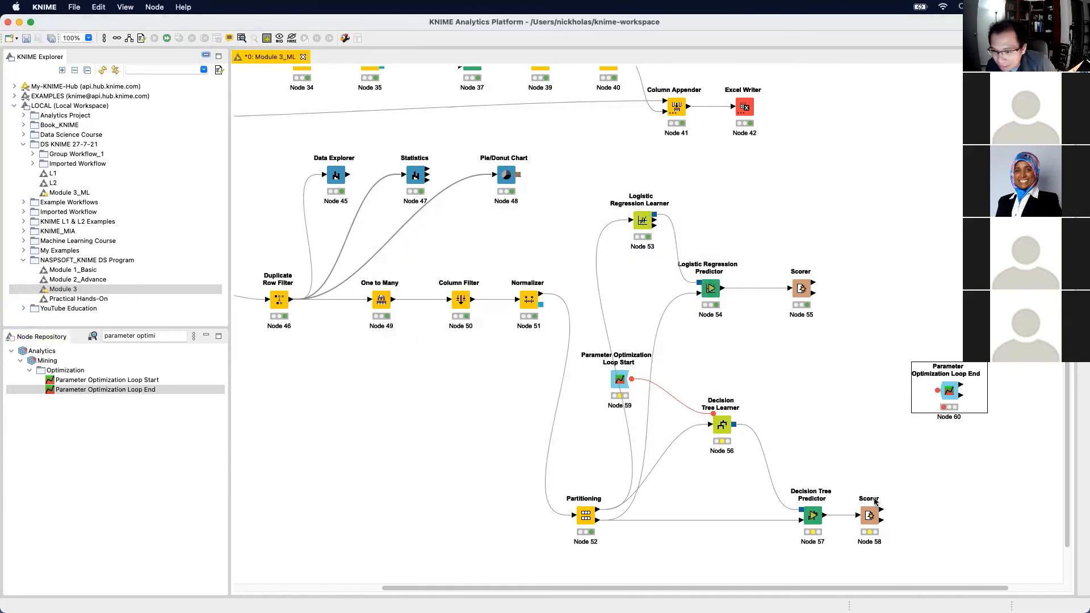
Show the decision tree Scorer's flow variable ports and connect its flow variable output to the Parameter Optimization Loop End
mouse_move(874, 508)
left_mouse_down()
mouse_move(885, 477)
mouse_move(874, 516)
left_mouse_up()
right_click(876, 528)
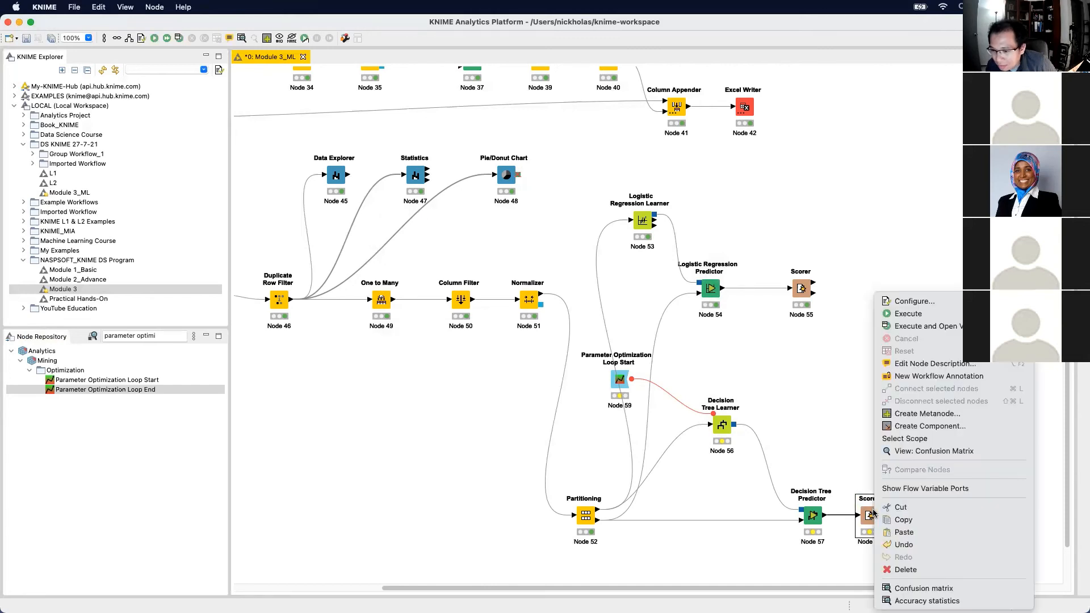
left_click(948, 488)
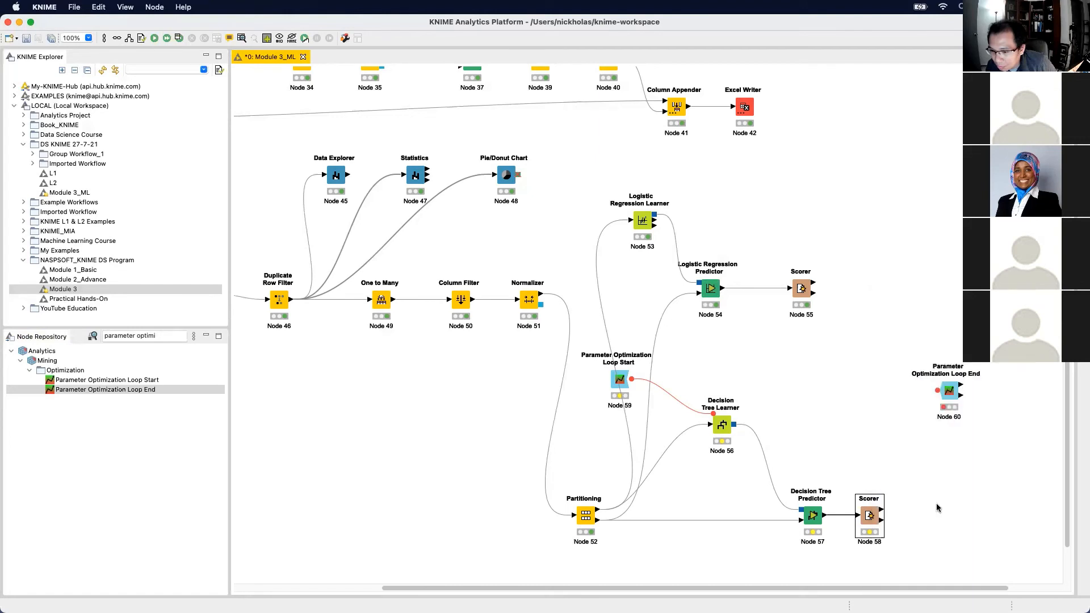
left_click_drag(878, 504, 943, 398)
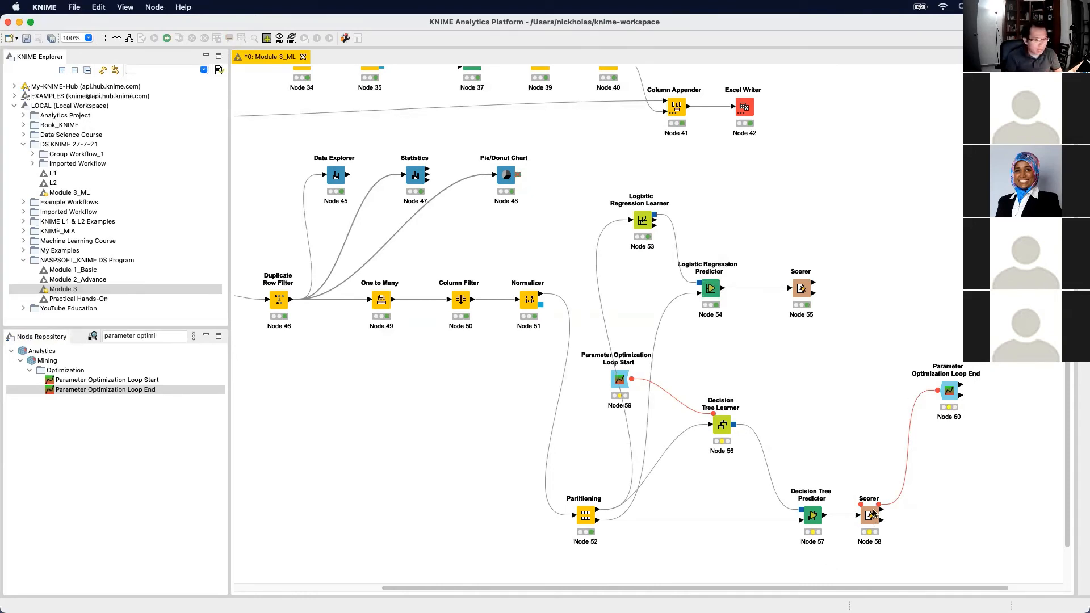
Check the decision tree Scorer's configuration and its accuracy statistics table, closing both without changes
left_click(951, 392)
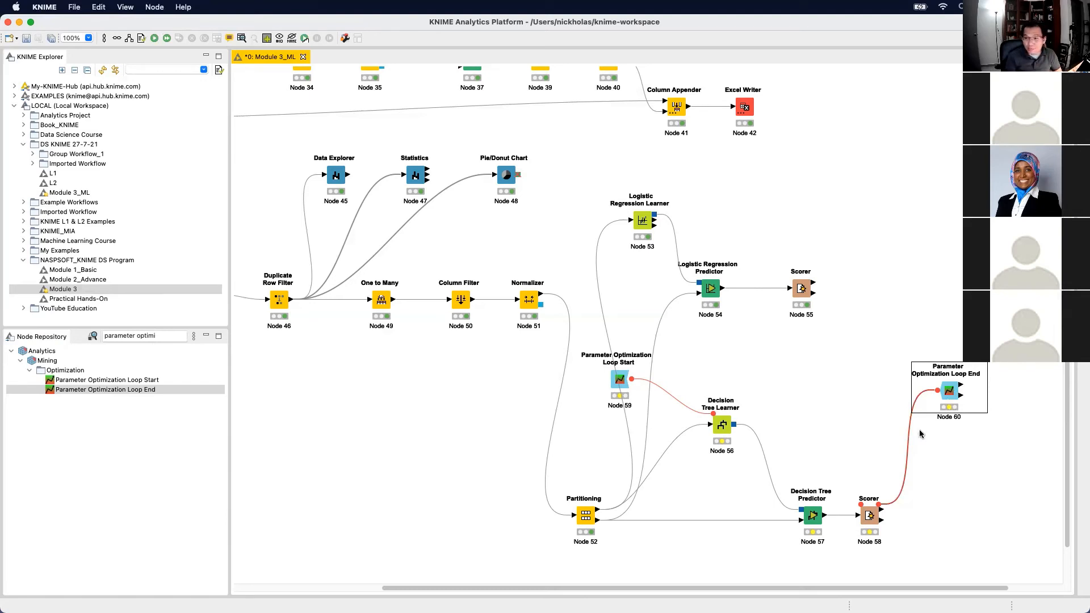
double_click(869, 515)
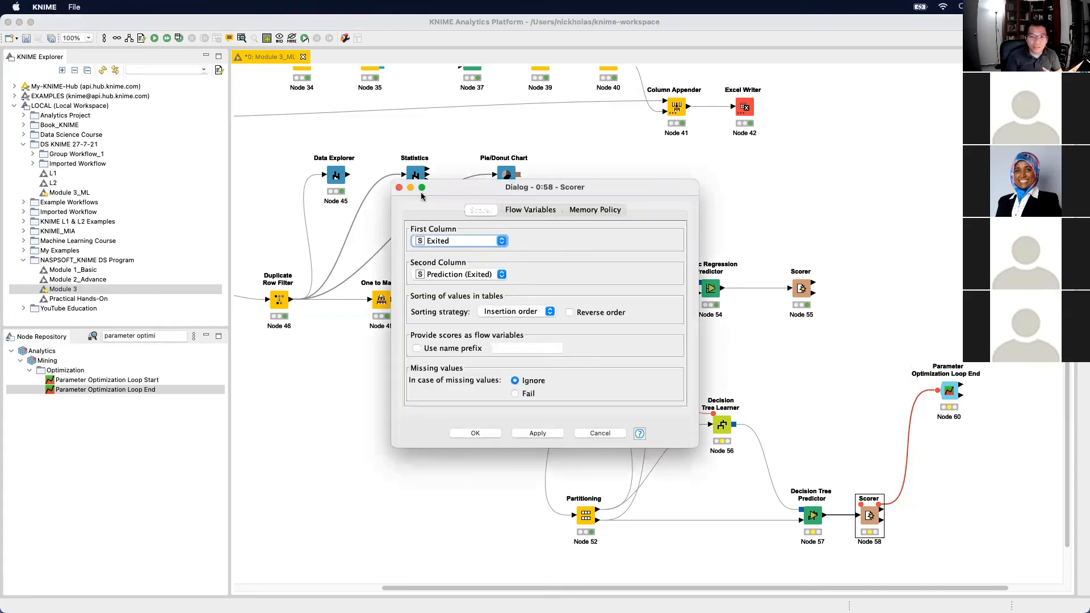
left_click(398, 188)
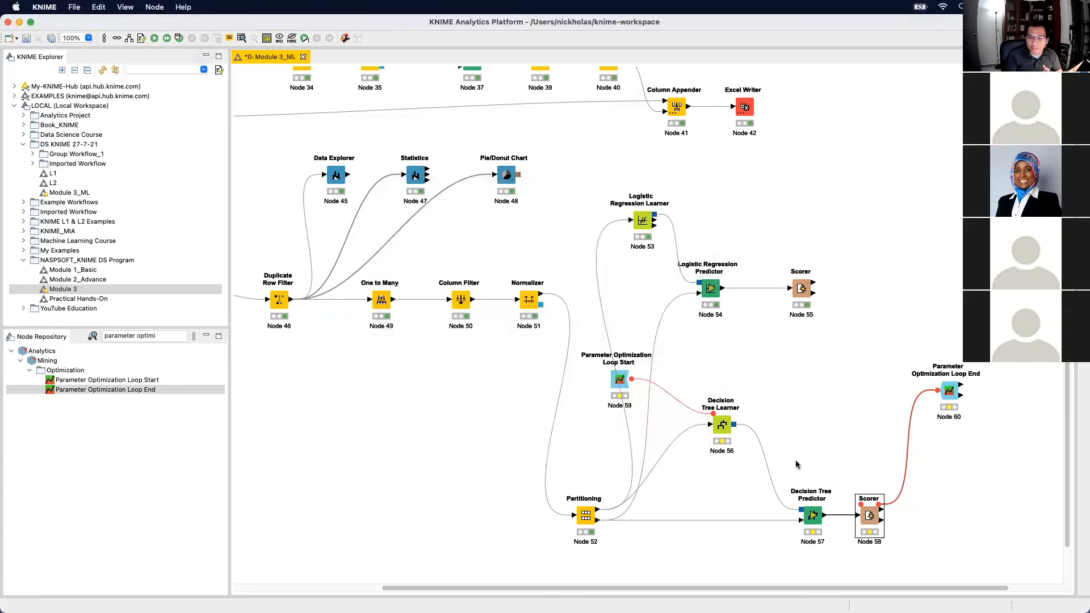
right_click(873, 516)
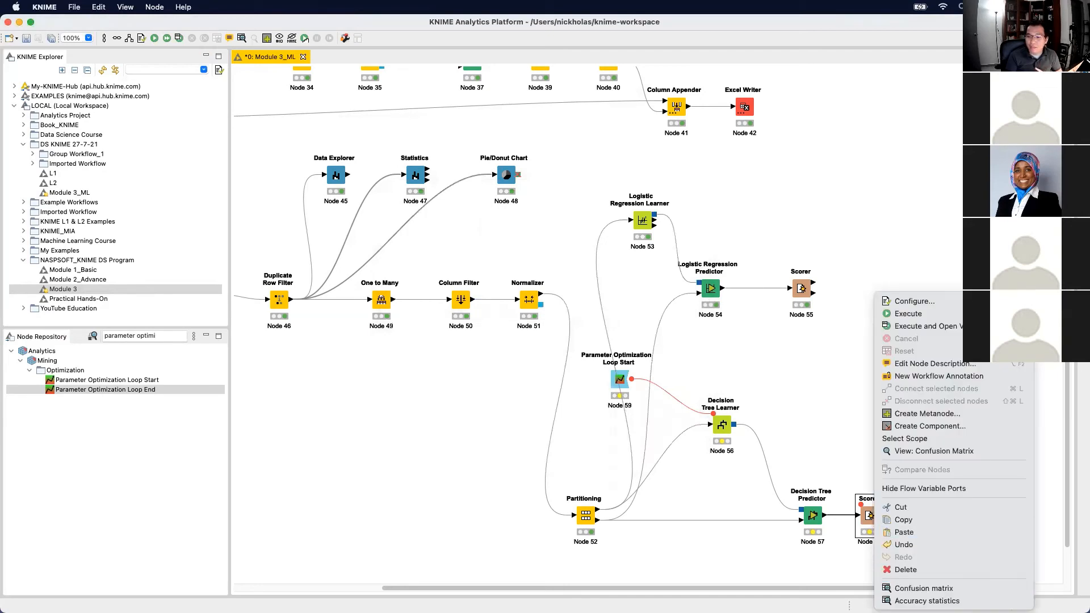
left_click(958, 600)
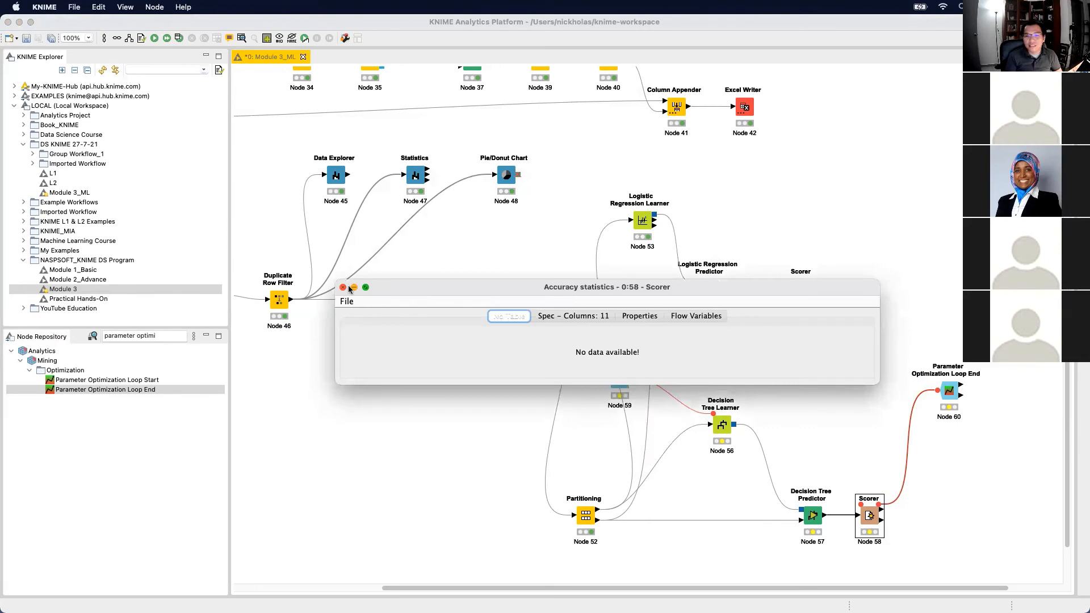
left_click(343, 287)
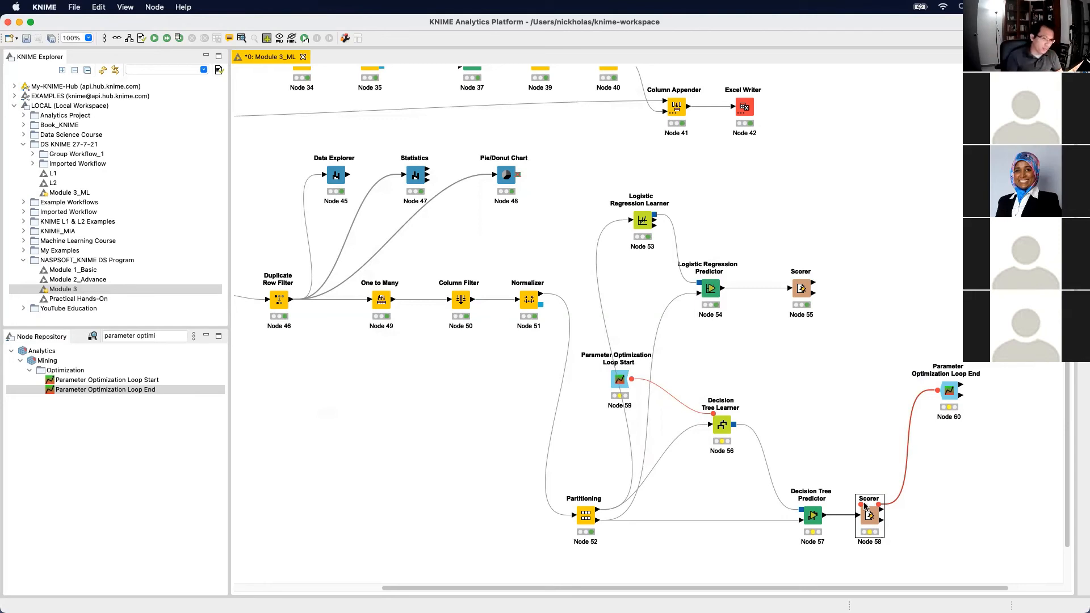
Configure the Parameter Optimization Loop End to use Accuracy as the objective function value, set it to be maximized, and apply the settings
double_click(950, 393)
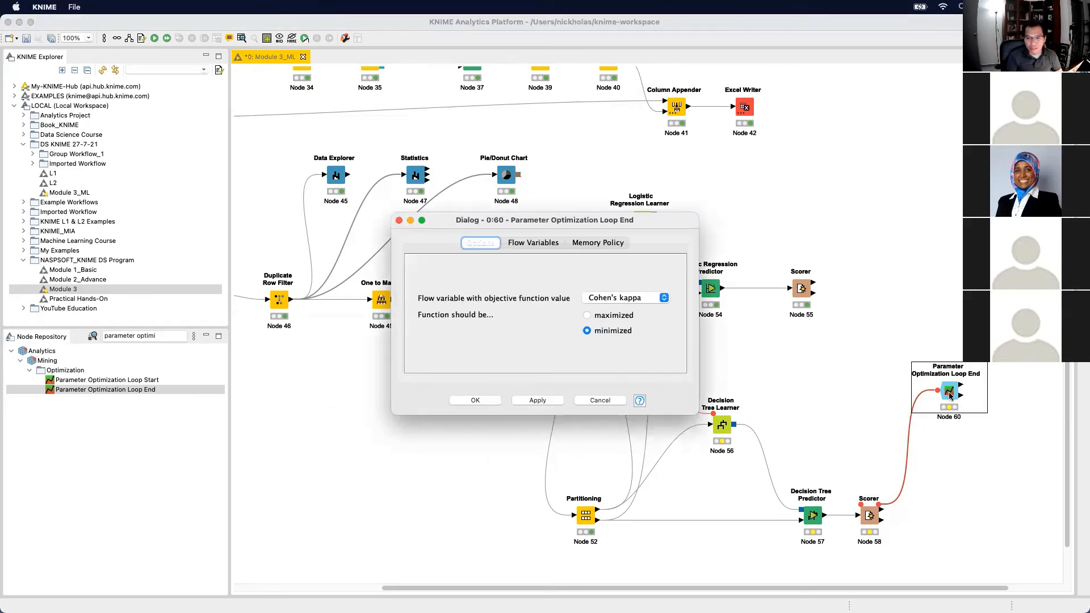
left_click(650, 297)
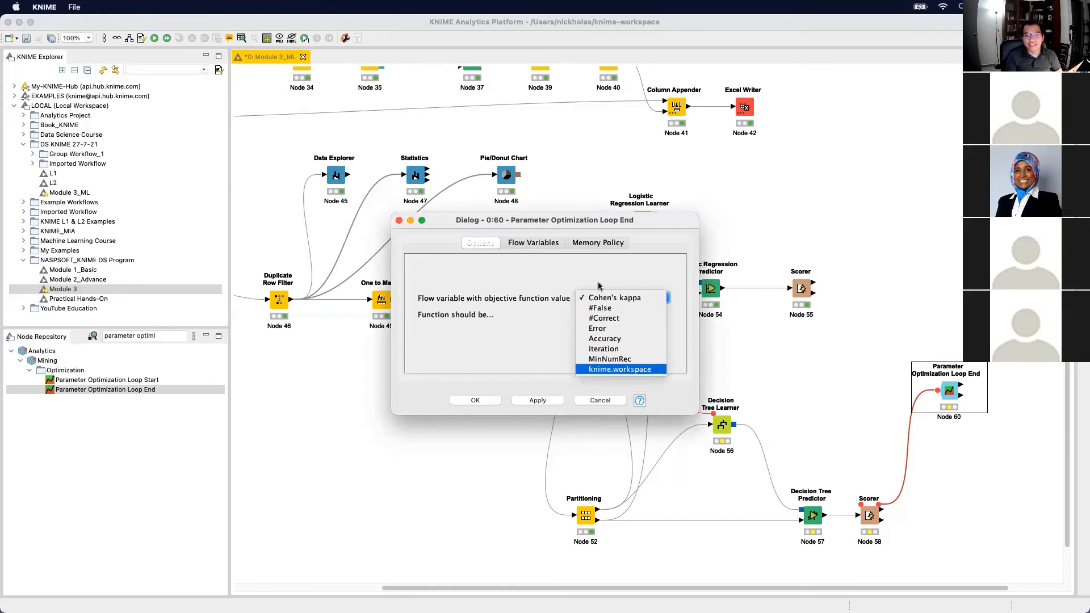
left_click(618, 260)
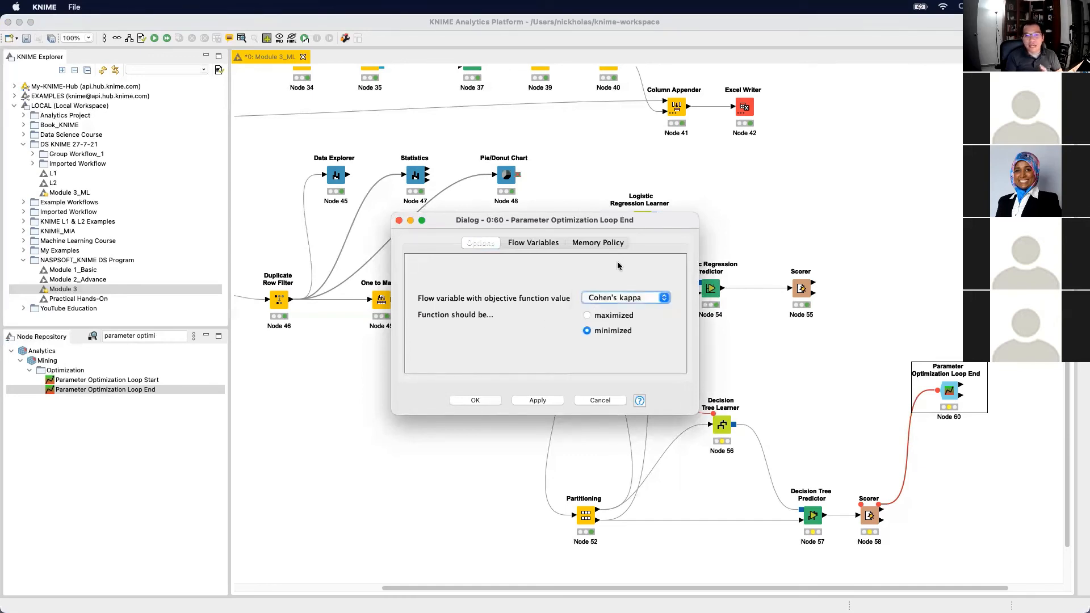
left_click(635, 300)
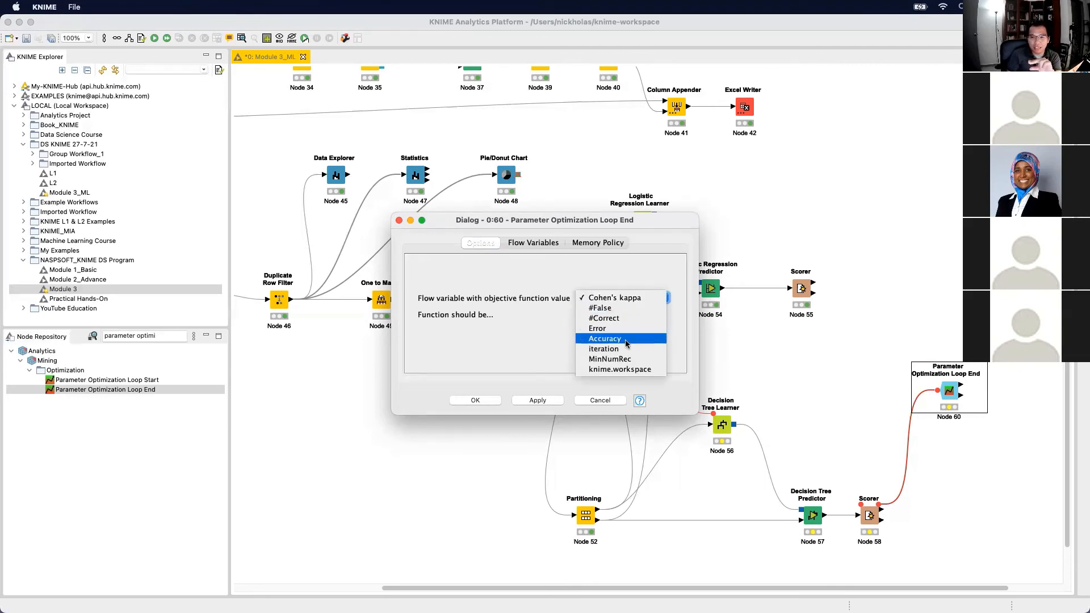
left_click(626, 338)
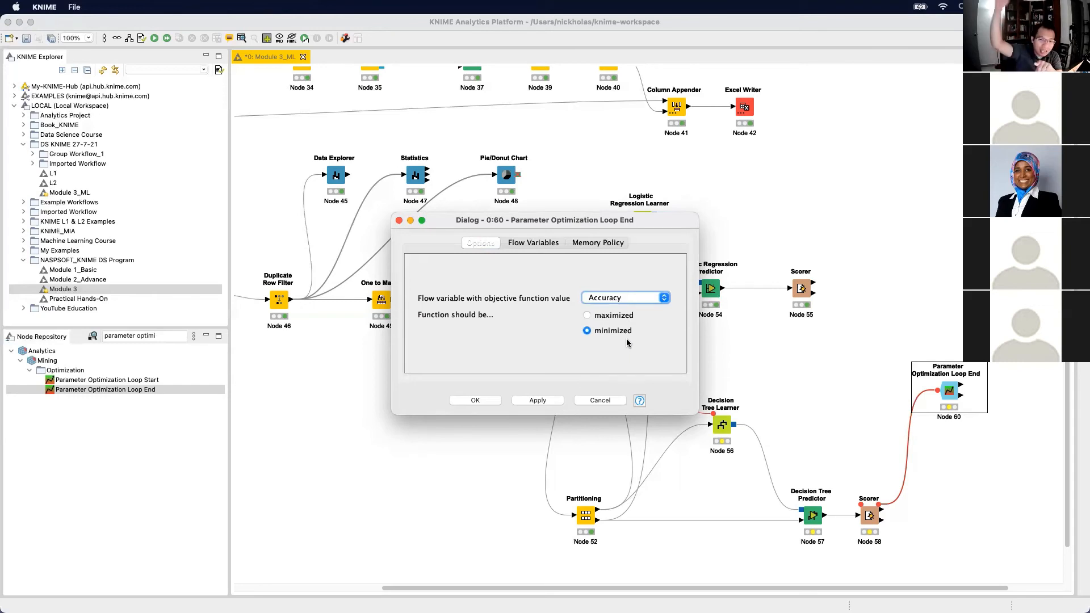
left_click(588, 316)
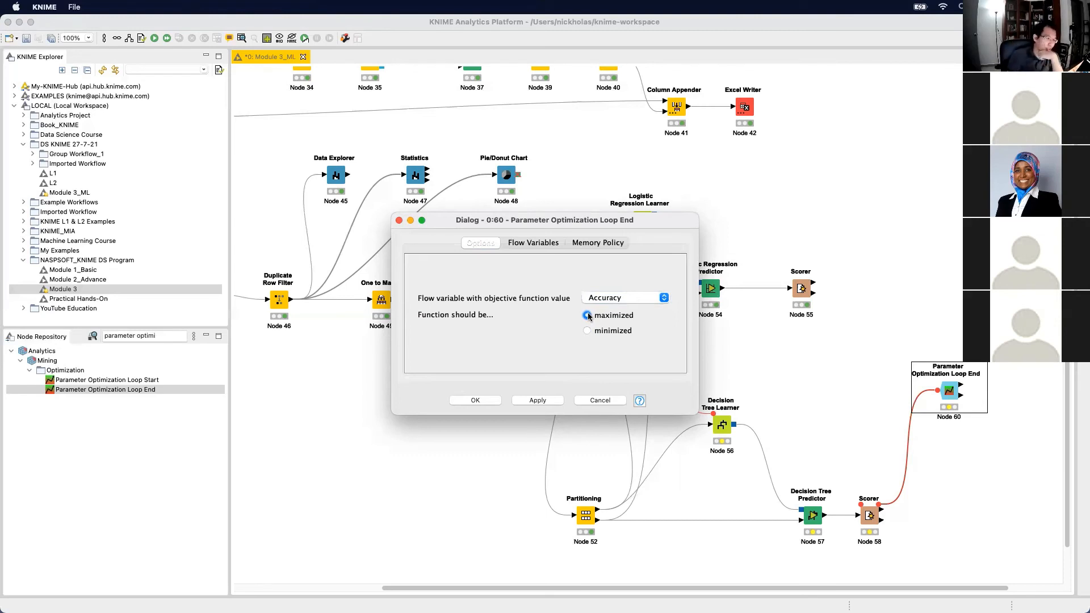
left_click(549, 401)
left_click(475, 401)
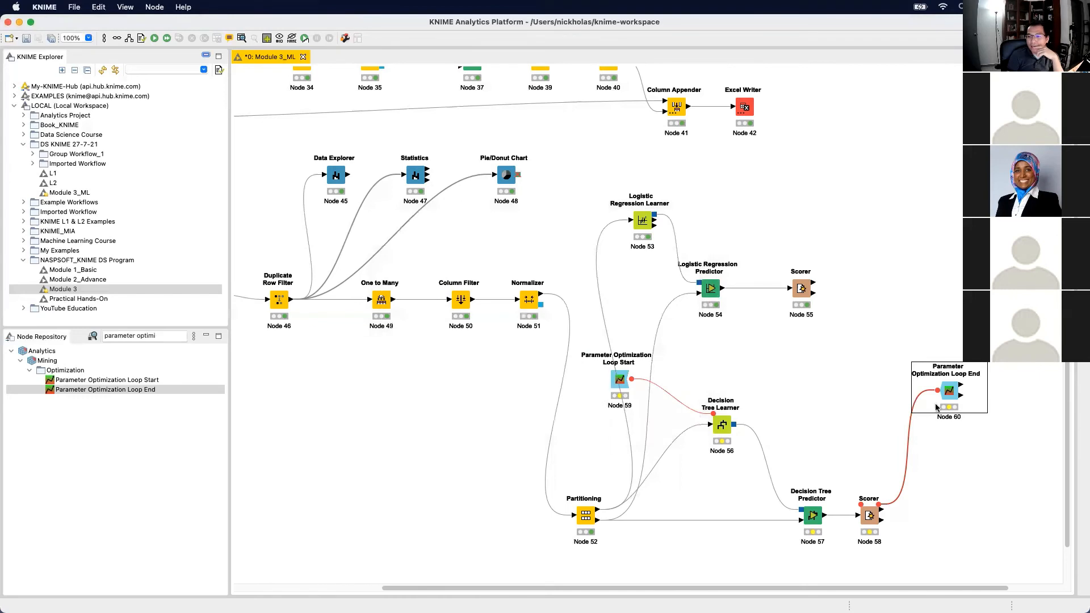
Execute the Parameter Optimization Loop End and view its best parameters table with the MinNumRec column widened
right_click(951, 392)
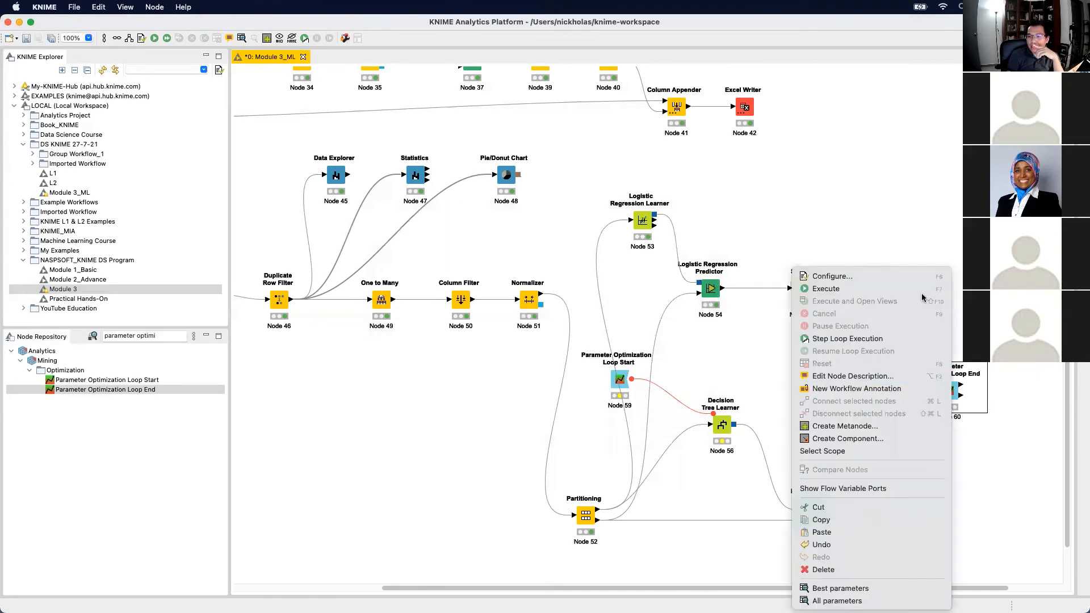
left_click(826, 288)
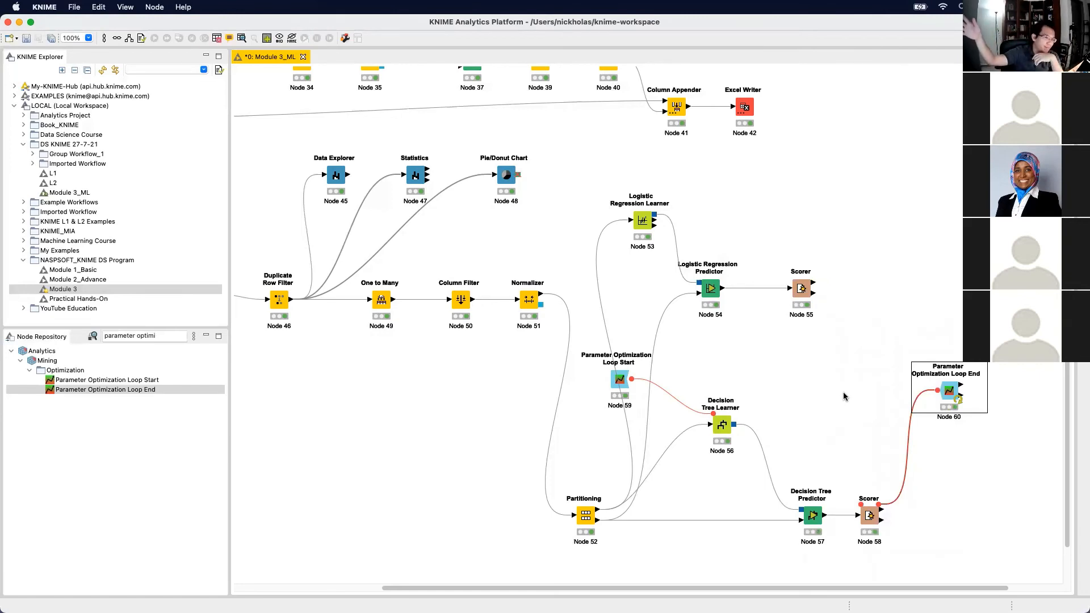
right_click(949, 392)
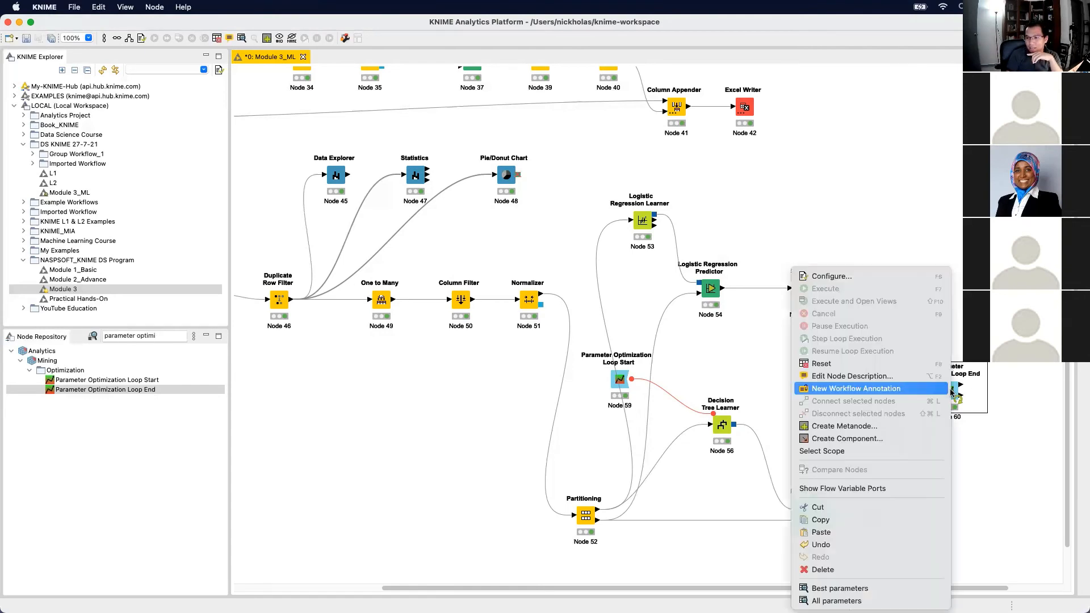
left_click(867, 589)
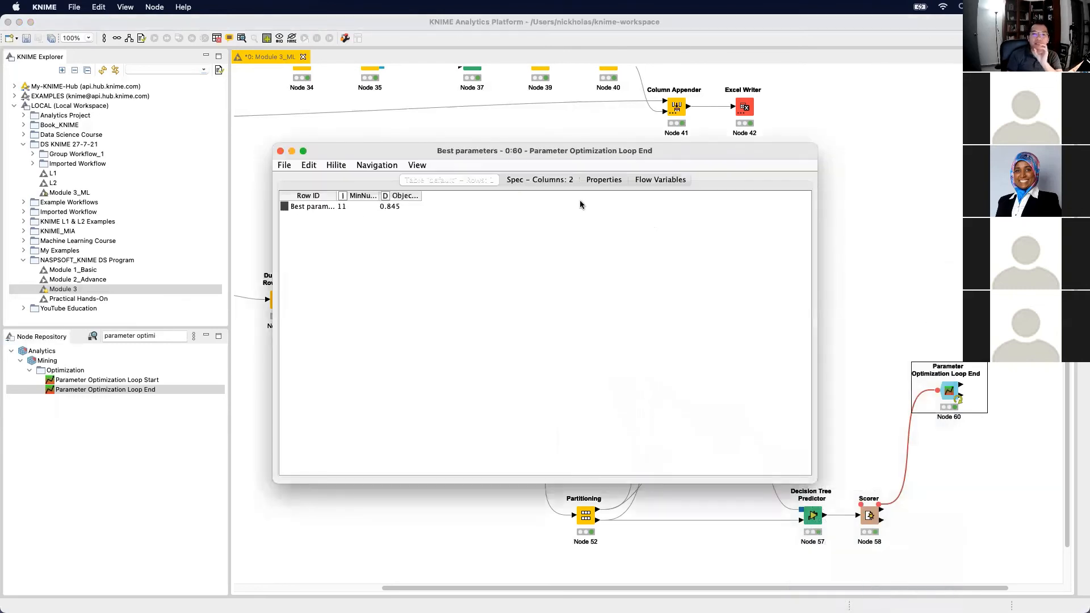
left_click_drag(383, 199, 424, 202)
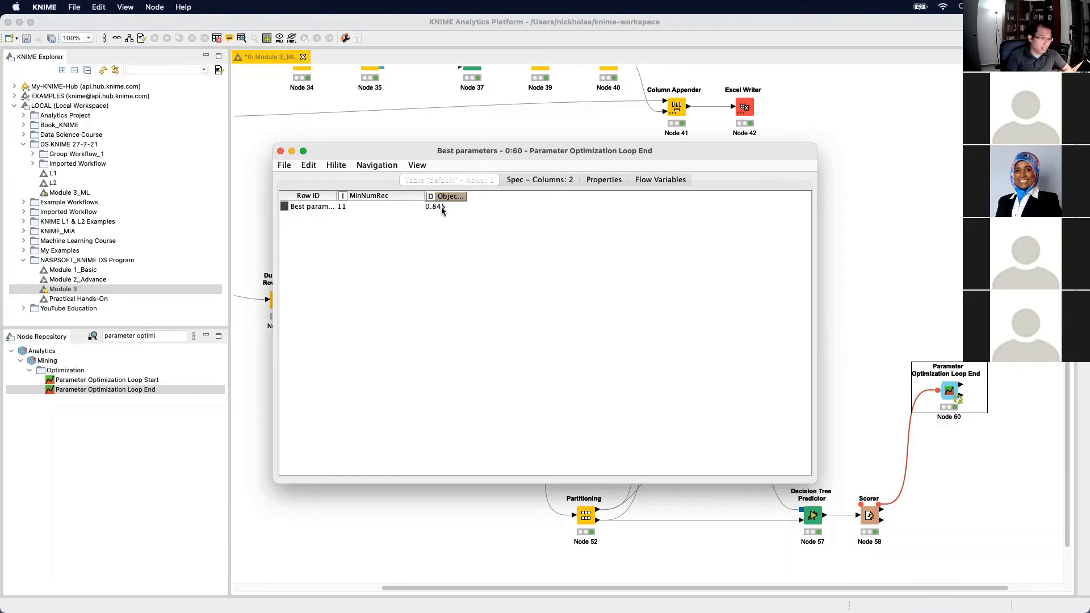
left_click(281, 151)
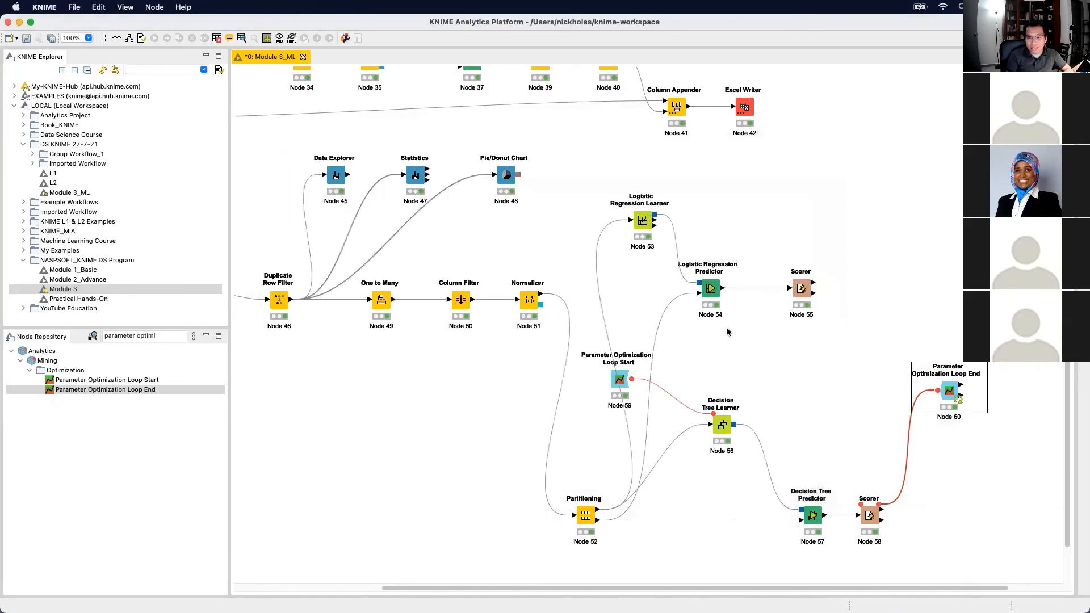
Review the accuracy statistics of the decision tree Scorer from the executed loop
left_click(721, 426)
right_click(720, 426)
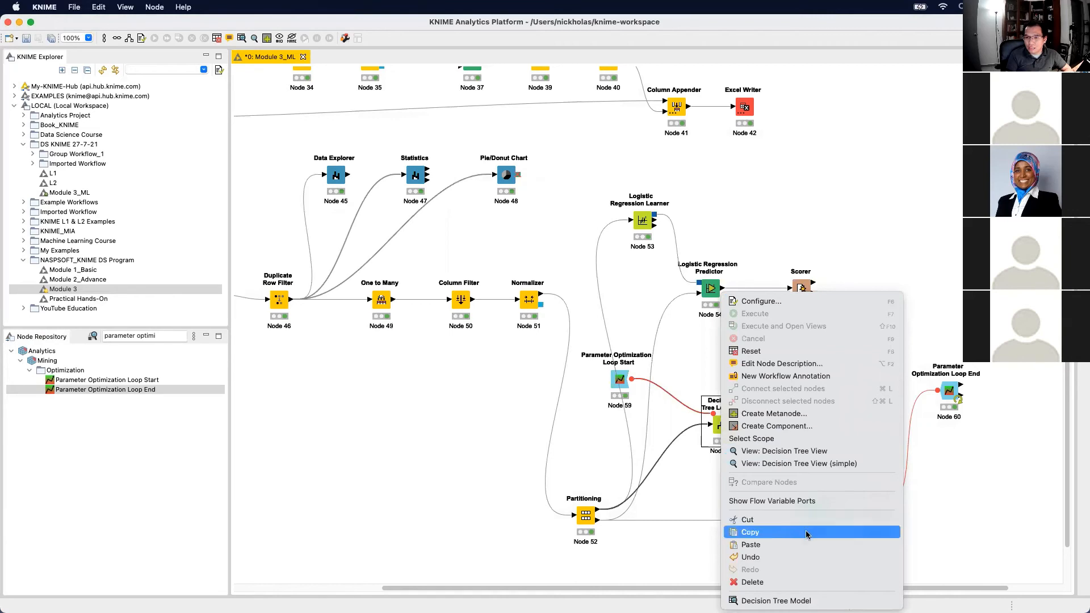
left_click(896, 404)
left_click(869, 516)
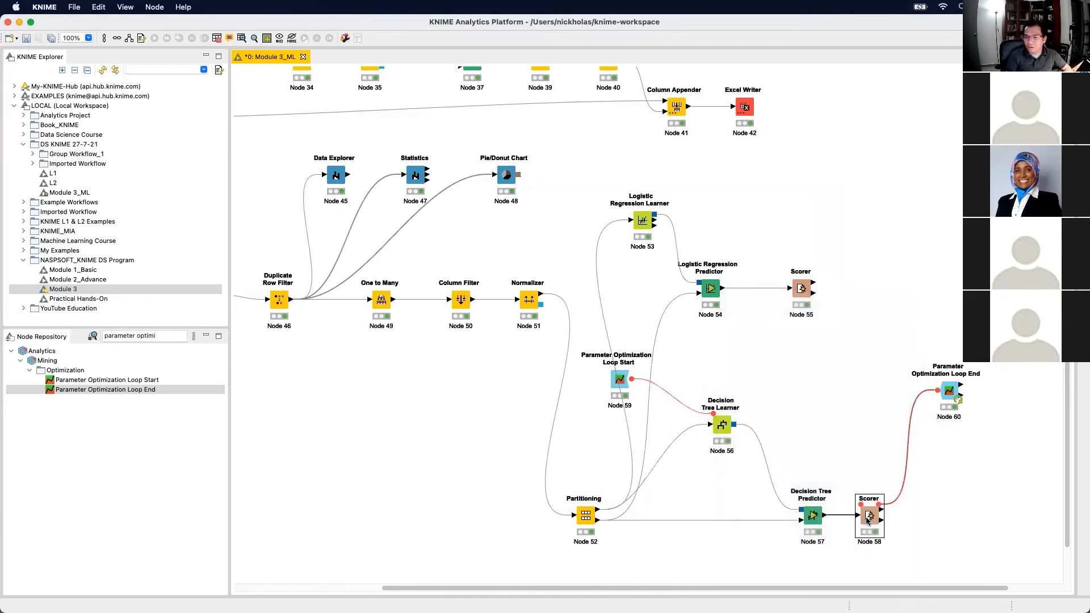
right_click(868, 515)
left_click(935, 600)
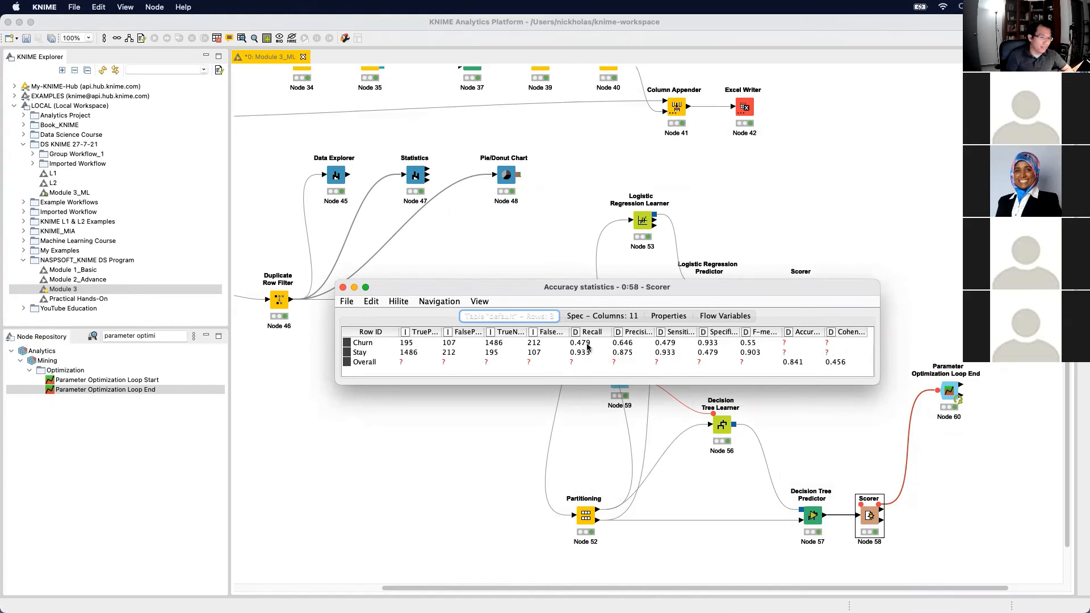
left_click(343, 288)
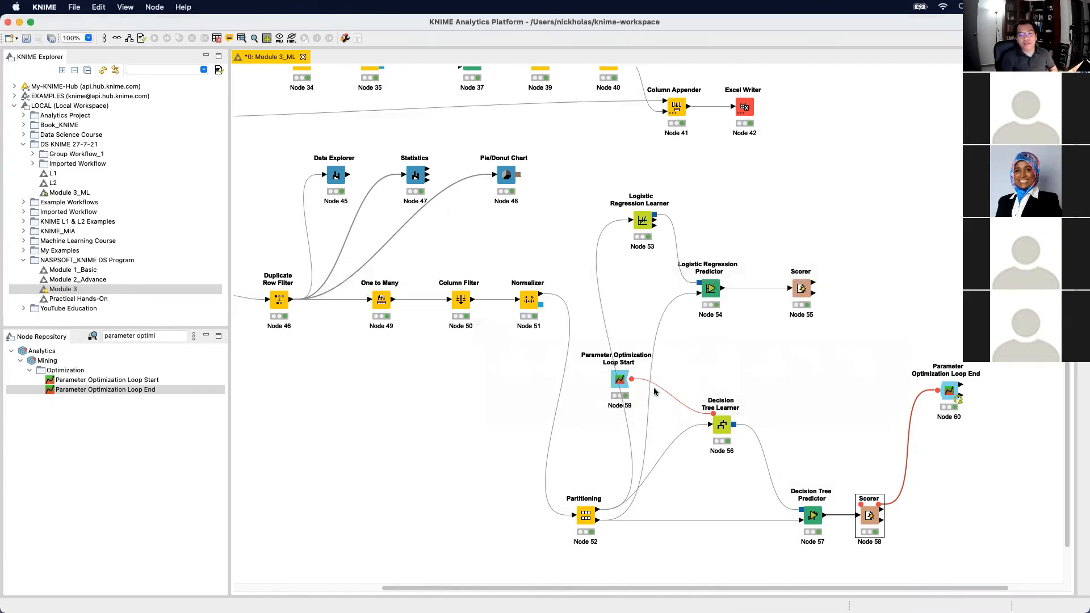
Review the Parameter Optimization Loop Start's parameter settings and the Decision Tree Learner's flow variables and general options, closing both without changes
double_click(620, 379)
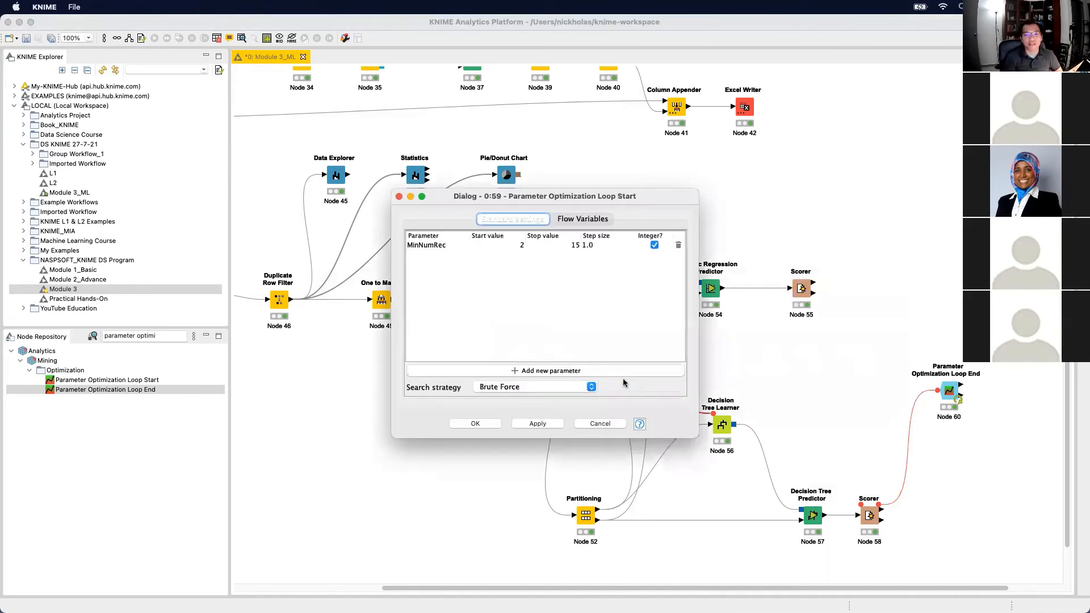
left_click(399, 196)
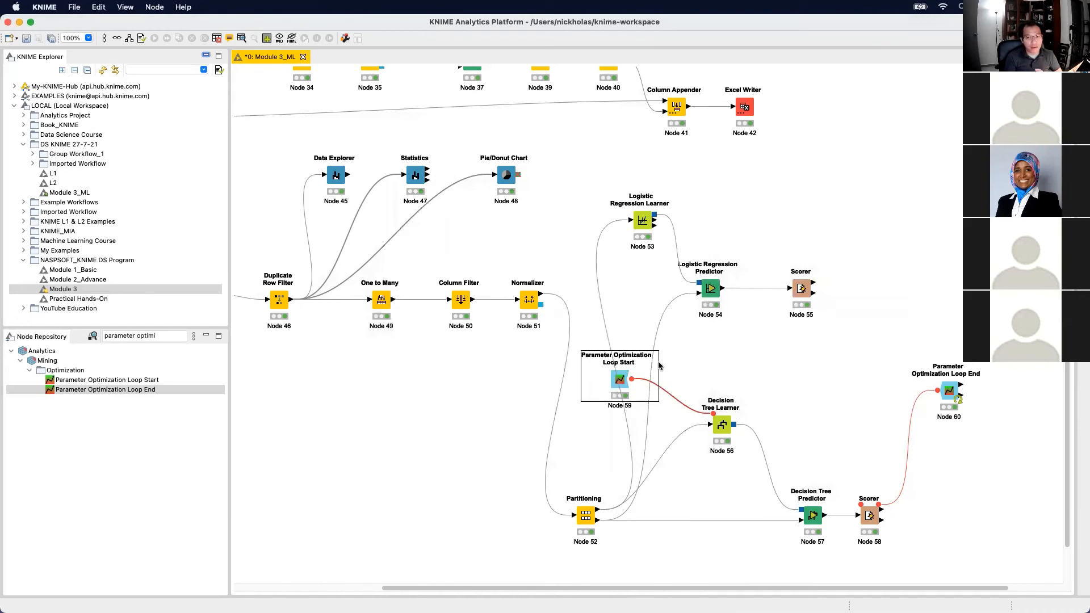
double_click(721, 425)
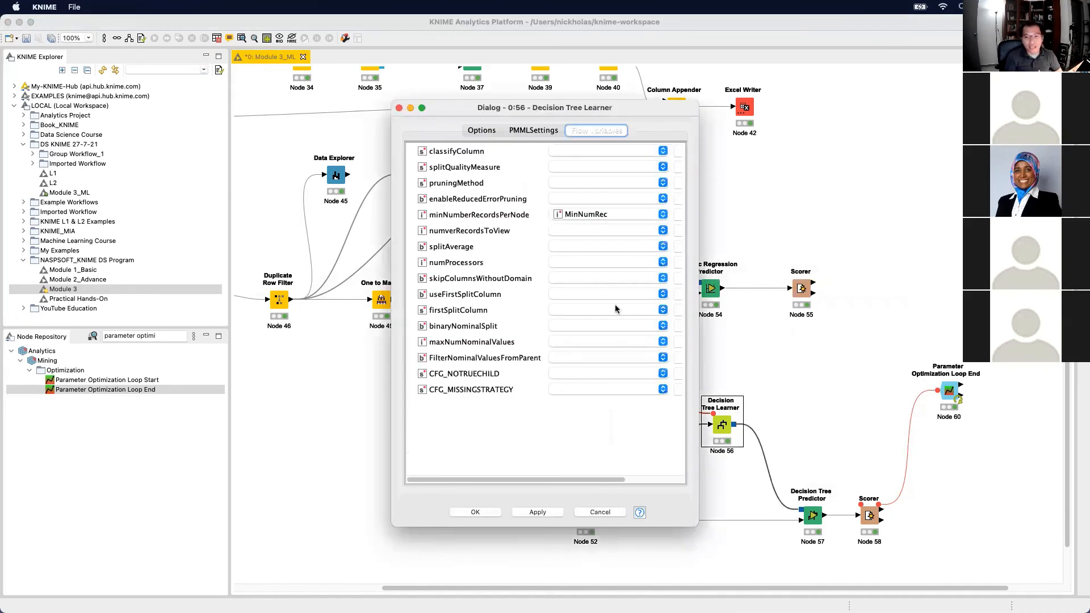
left_click(496, 132)
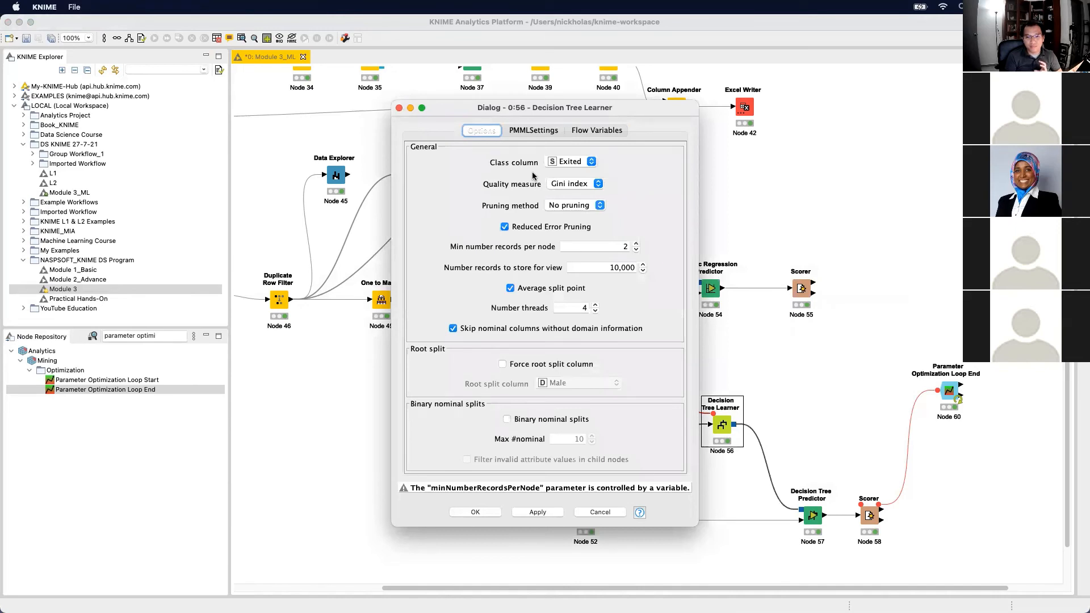
left_click(399, 108)
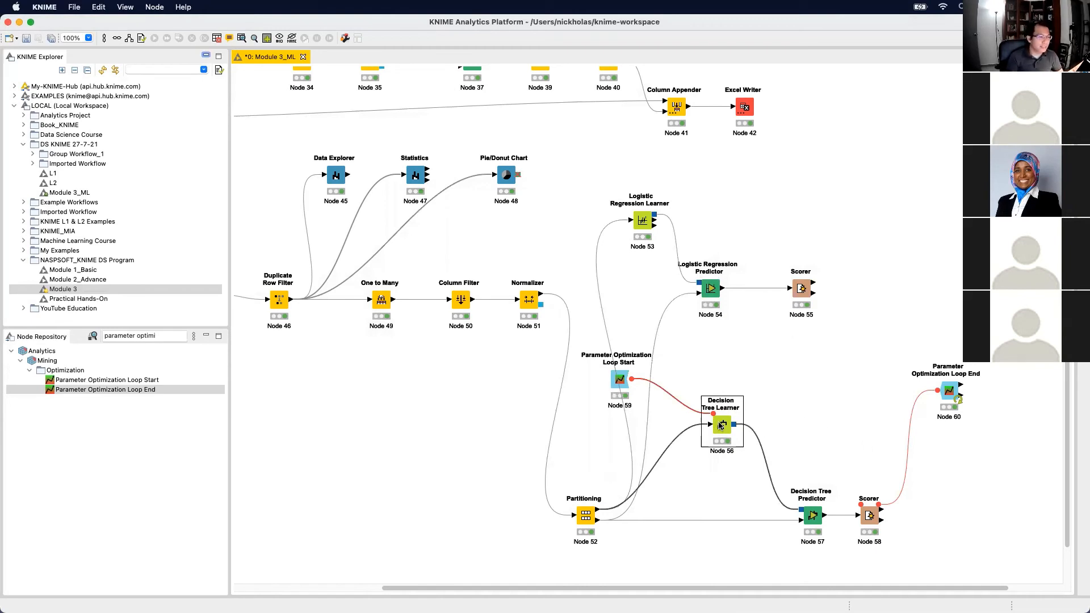
Look over the workflow, switch to the slide presentation in Preview and advance to the Clustering Model page
left_click(798, 407)
scroll(879, 454, "down", 3)
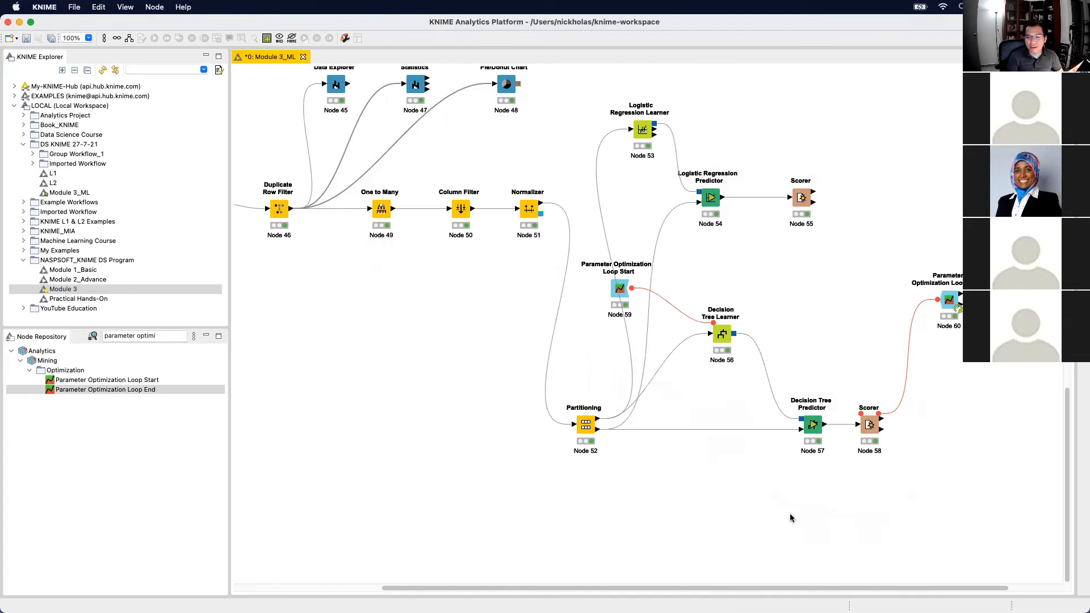
scroll(422, 566, "left", 5)
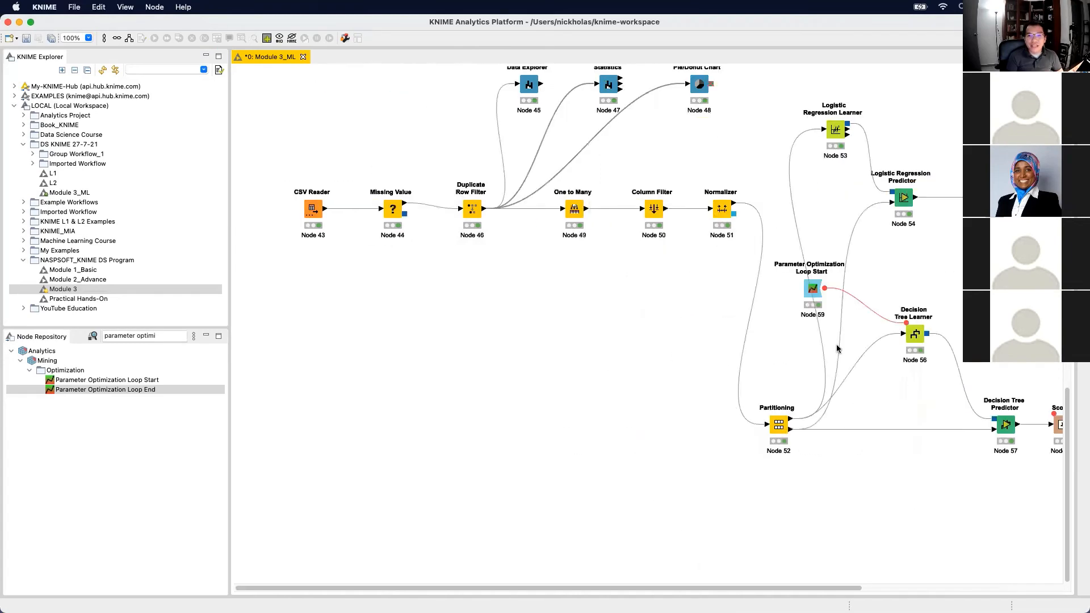
key("ctrl+Up")
key("ctrl+Right")
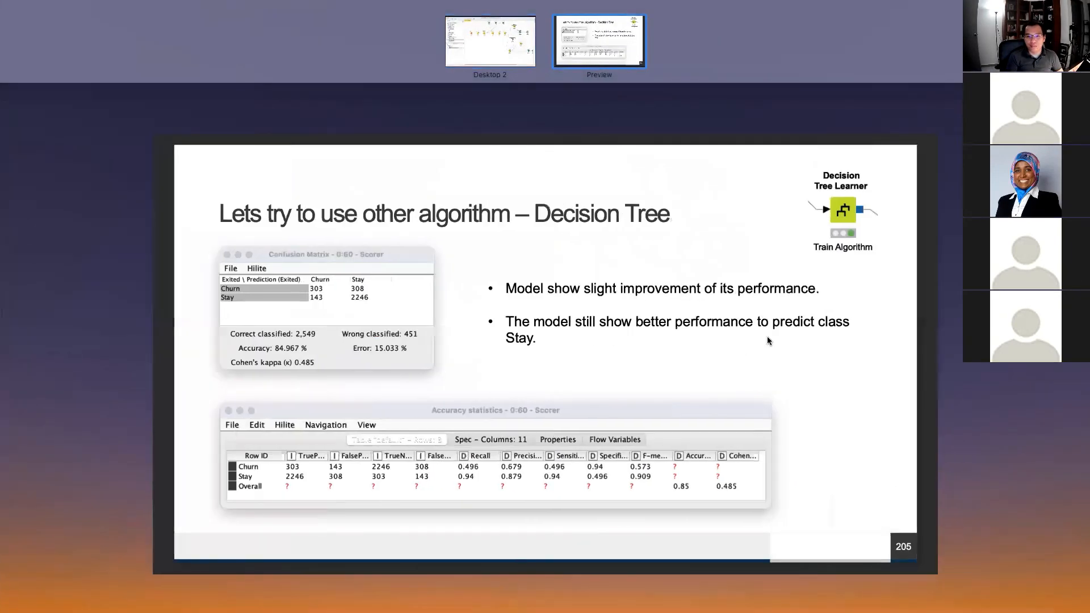
left_click(767, 341)
scroll(768, 340, "down", 2)
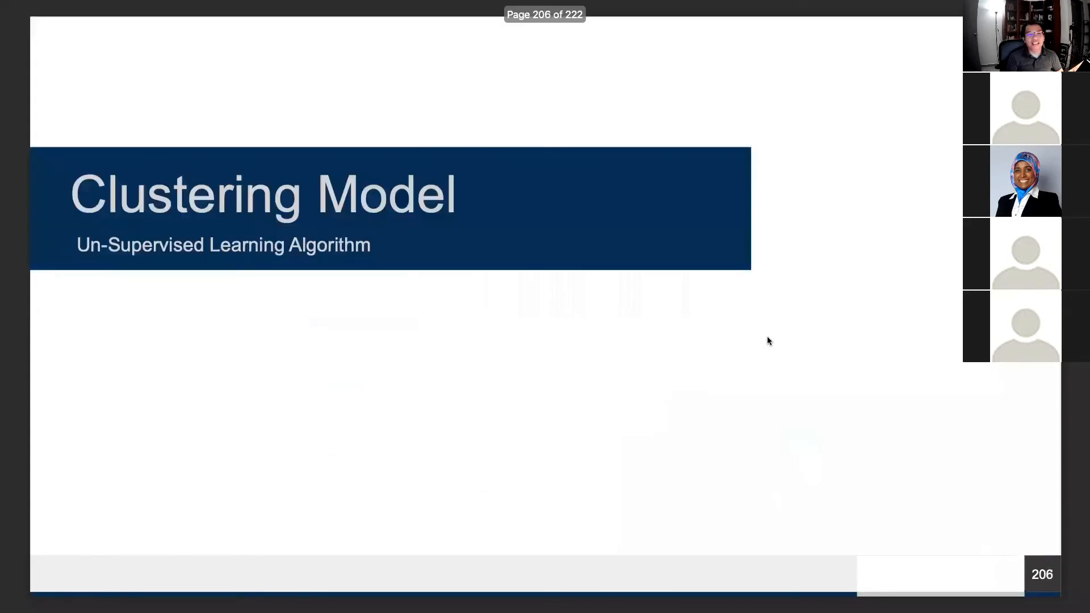
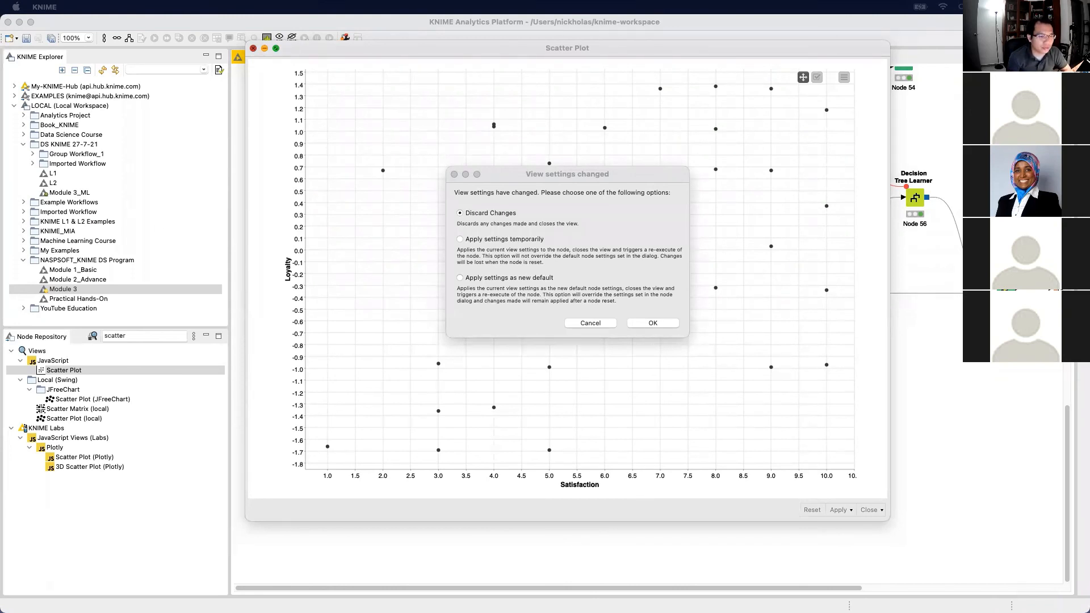
Discard the scatter plot's view changes and examine the customer_segment.csv reader's configuration and file table
left_click(660, 324)
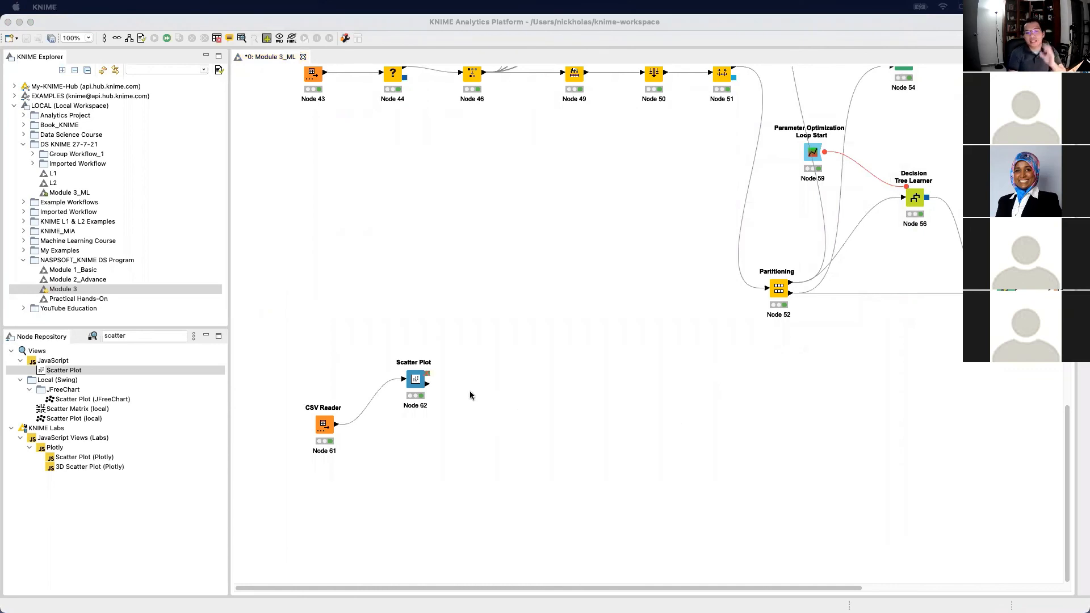
left_click(327, 431)
double_click(325, 429)
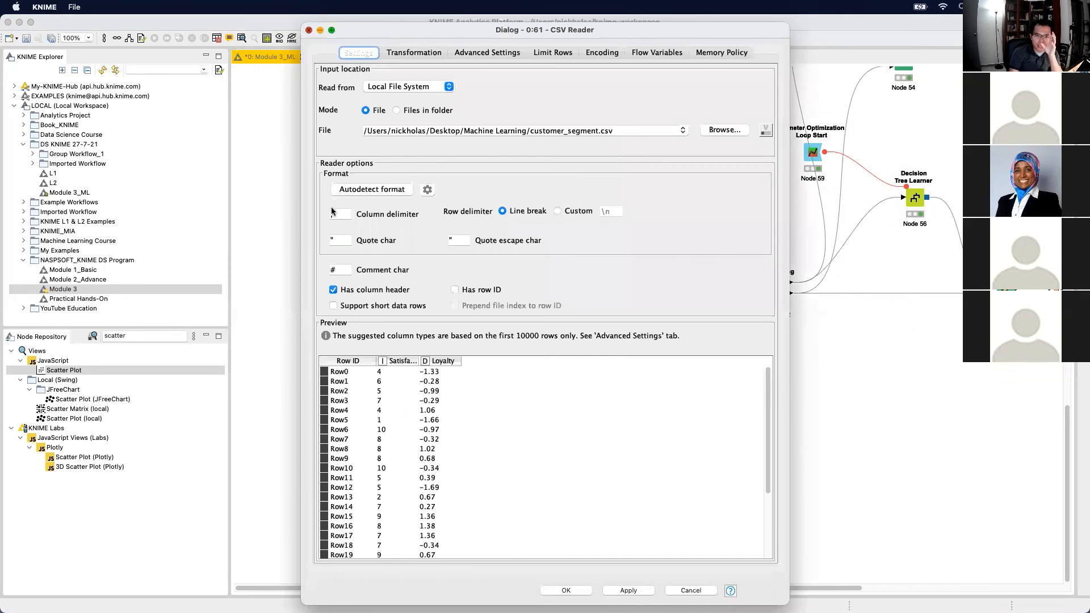
left_click(307, 31)
right_click(324, 425)
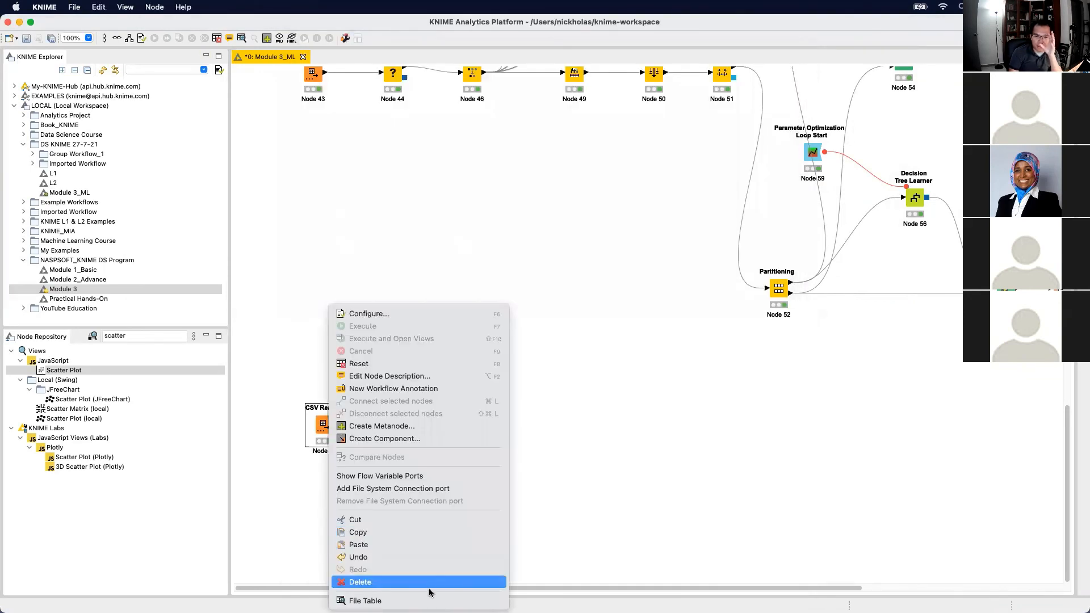
left_click(431, 599)
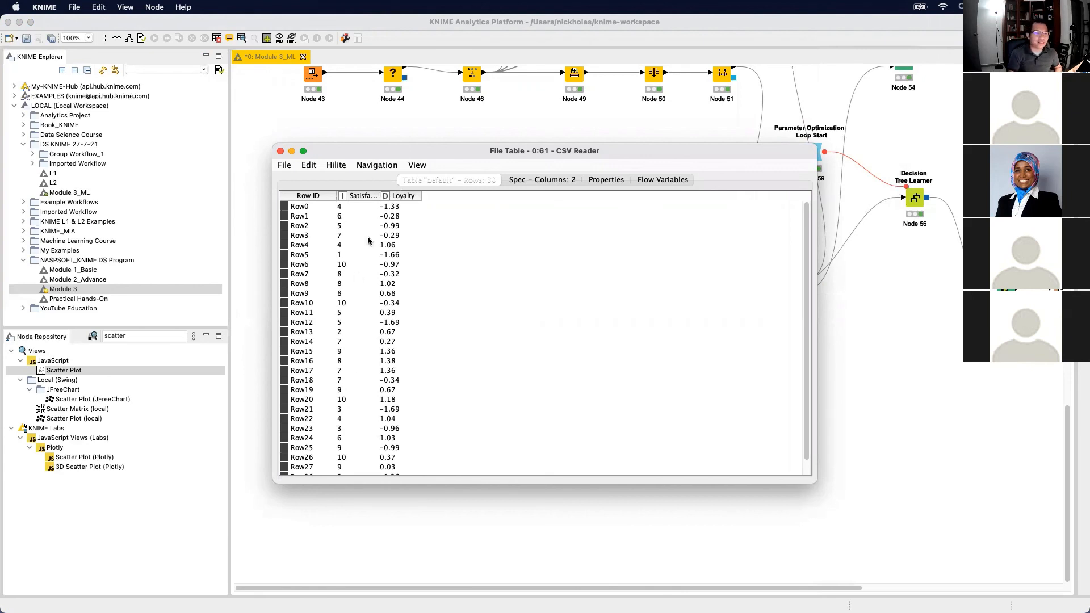
key("super+Tab")
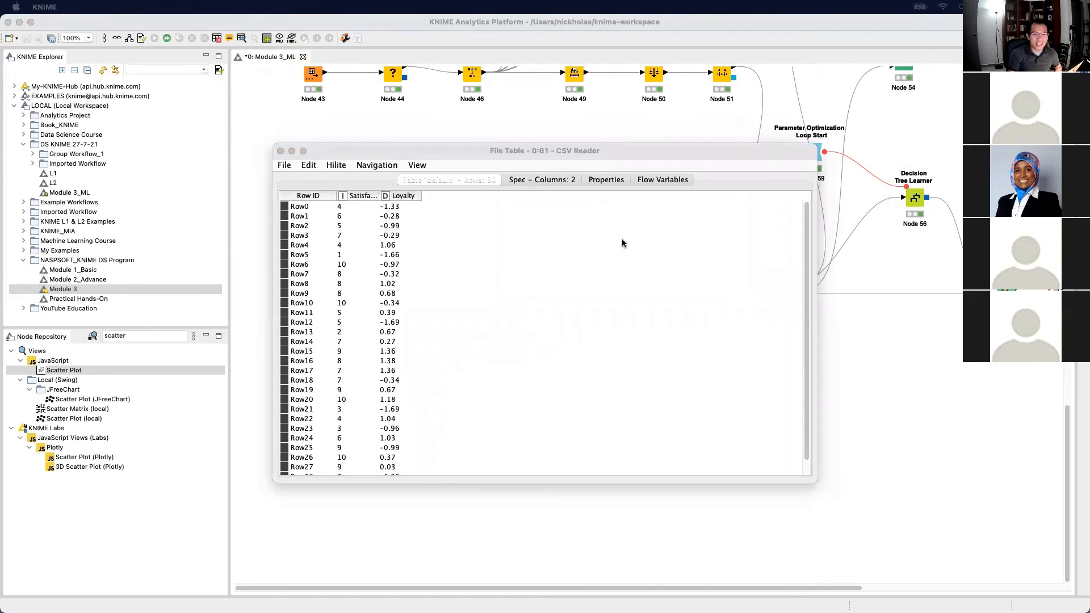
left_click(281, 151)
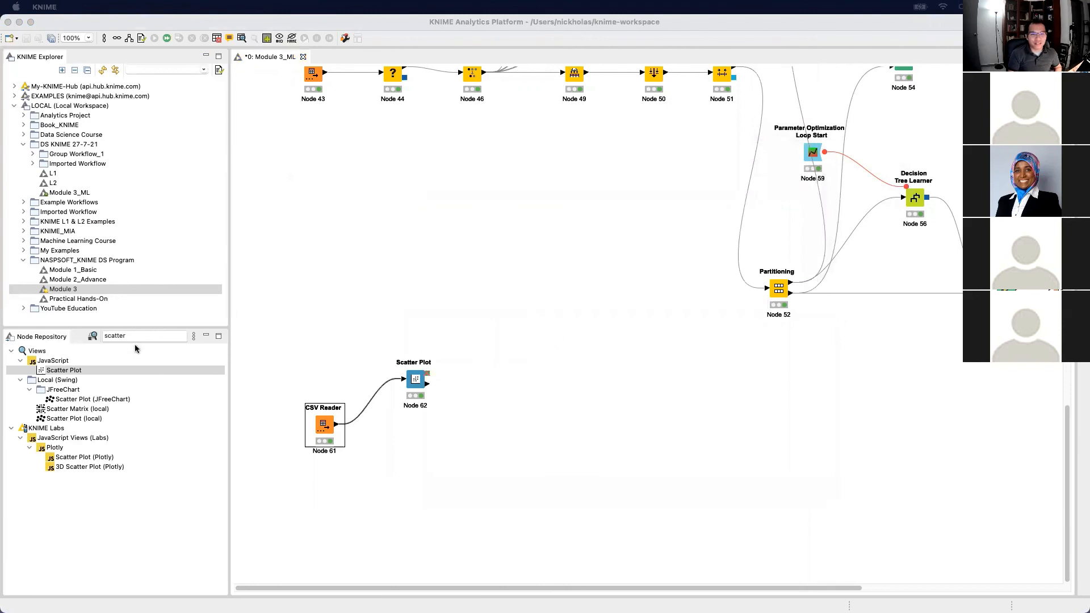
Add a Normalizer node to the workflow and connect the customer segment CSV Reader's output to it
left_click(141, 334)
double_click(141, 334)
type("no")
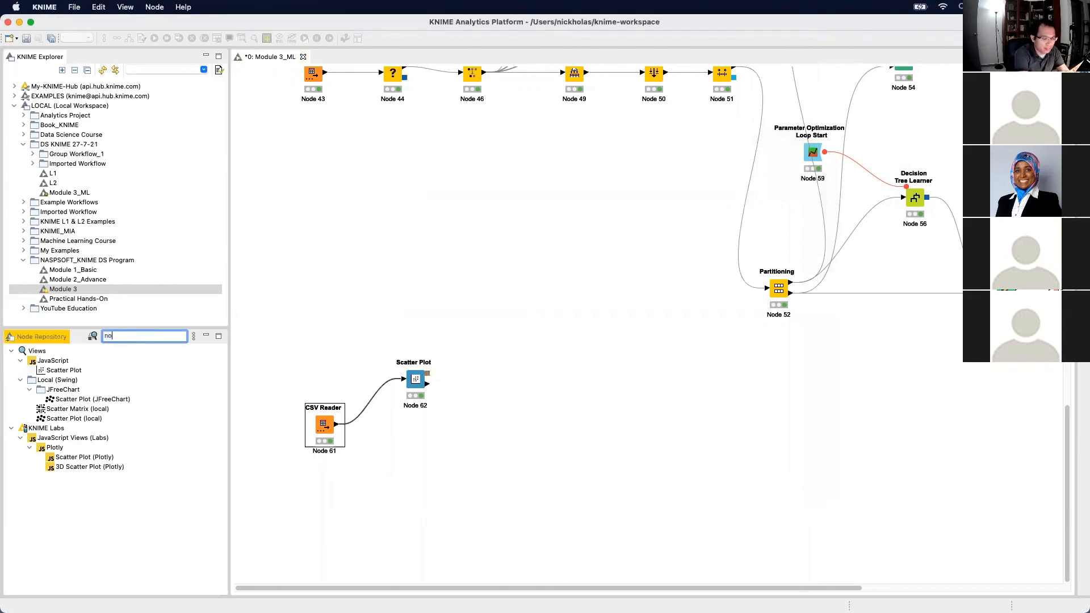
type("rmaliz")
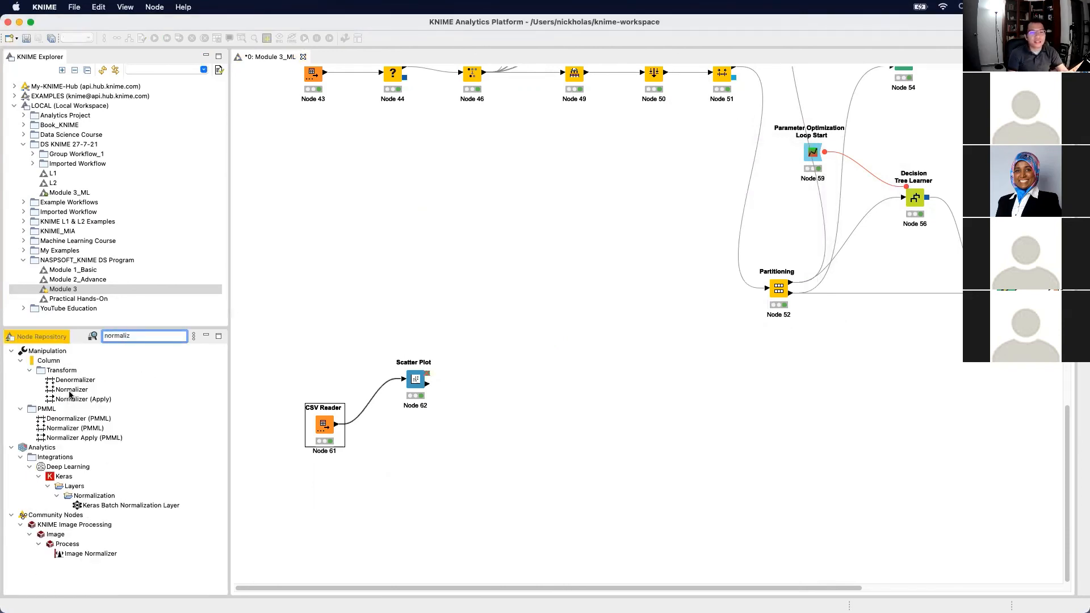
left_click_drag(72, 389, 483, 425)
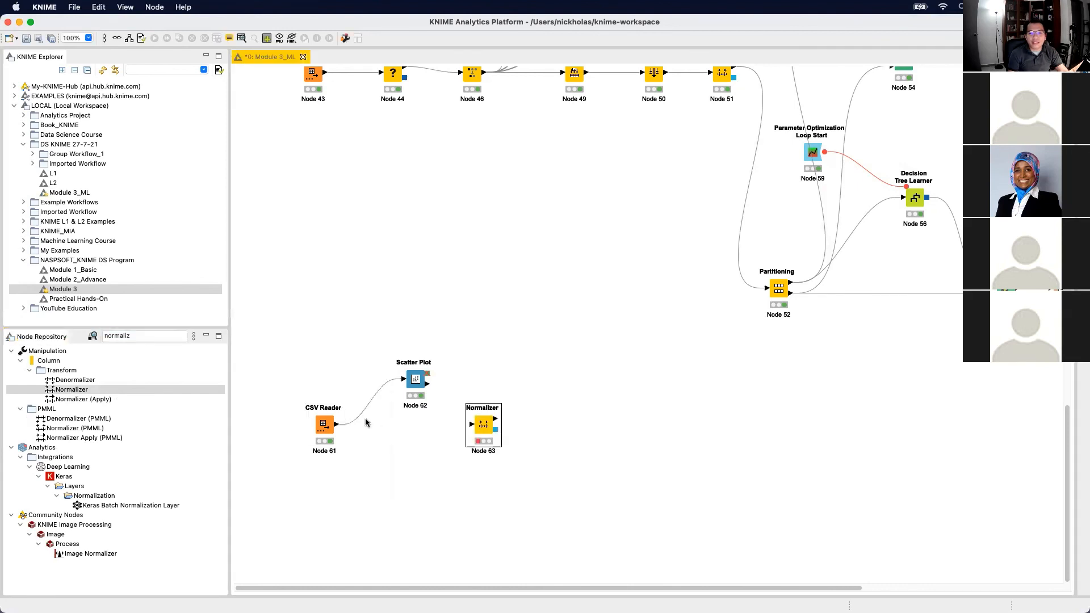
left_click_drag(335, 424, 482, 427)
Configure the Normalizer for Min-Max Normalization from 0.0 to 1.0 on Satisfaction and Loyalty, and execute it
double_click(481, 427)
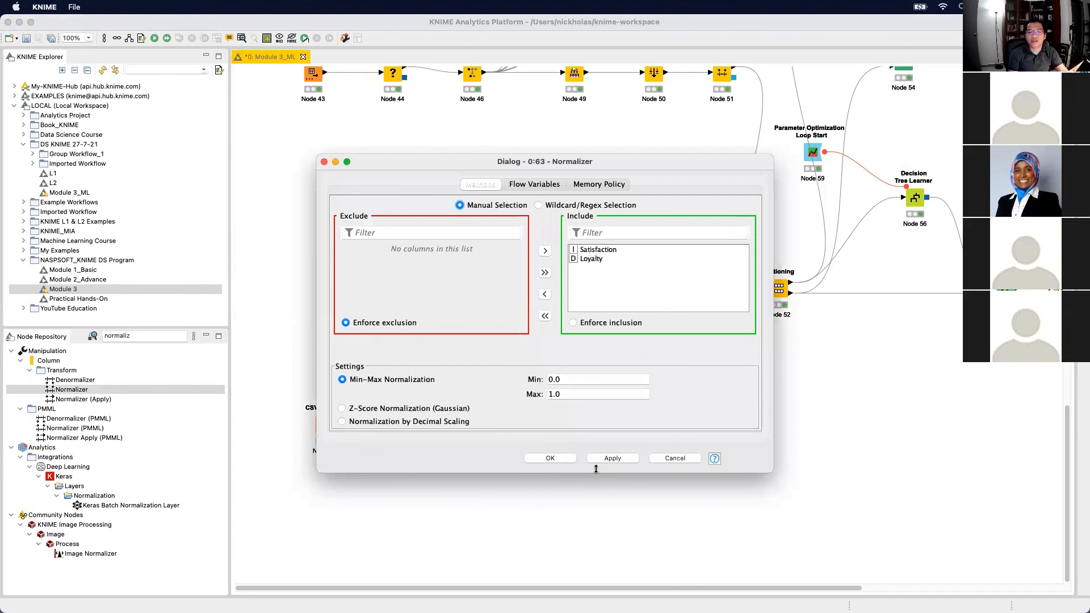
left_click(611, 458)
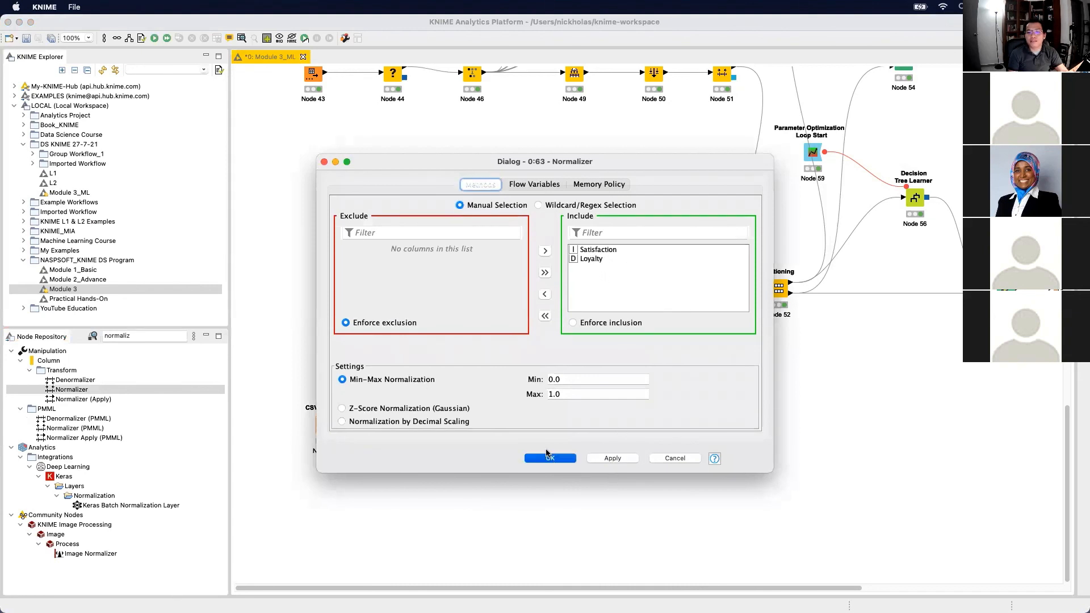
left_click(550, 458)
right_click(483, 424)
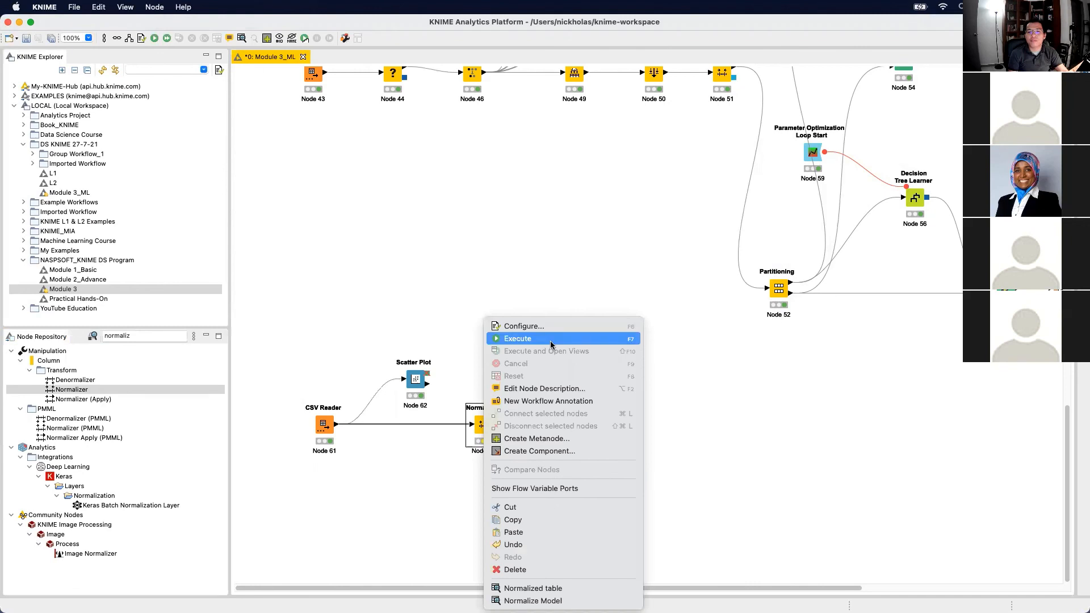
left_click(546, 341)
Examine the Normalizer's normalized table and close it
right_click(481, 431)
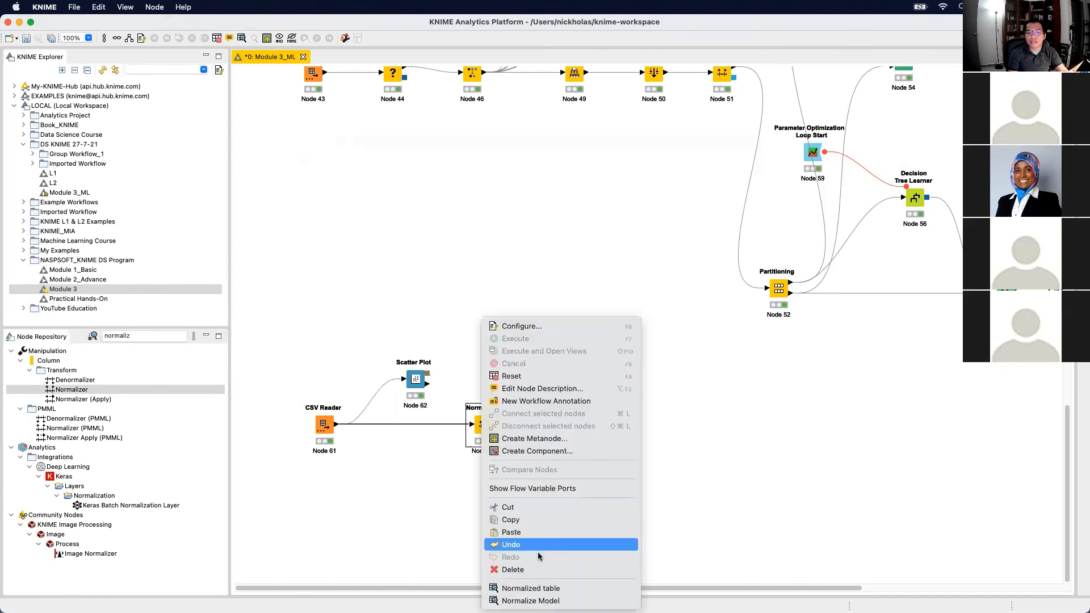
left_click(560, 585)
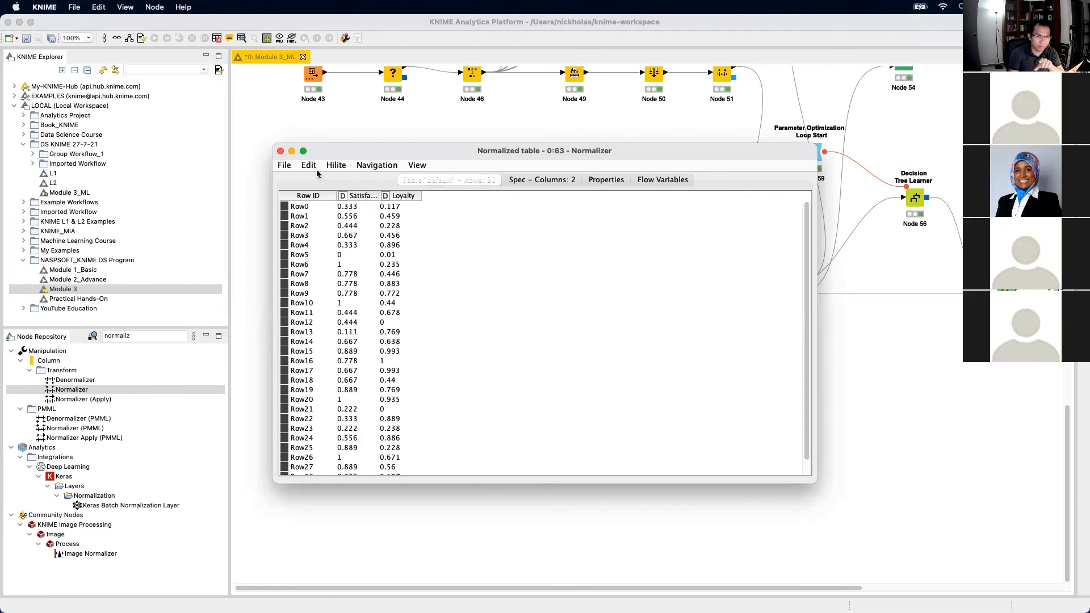
left_click(280, 151)
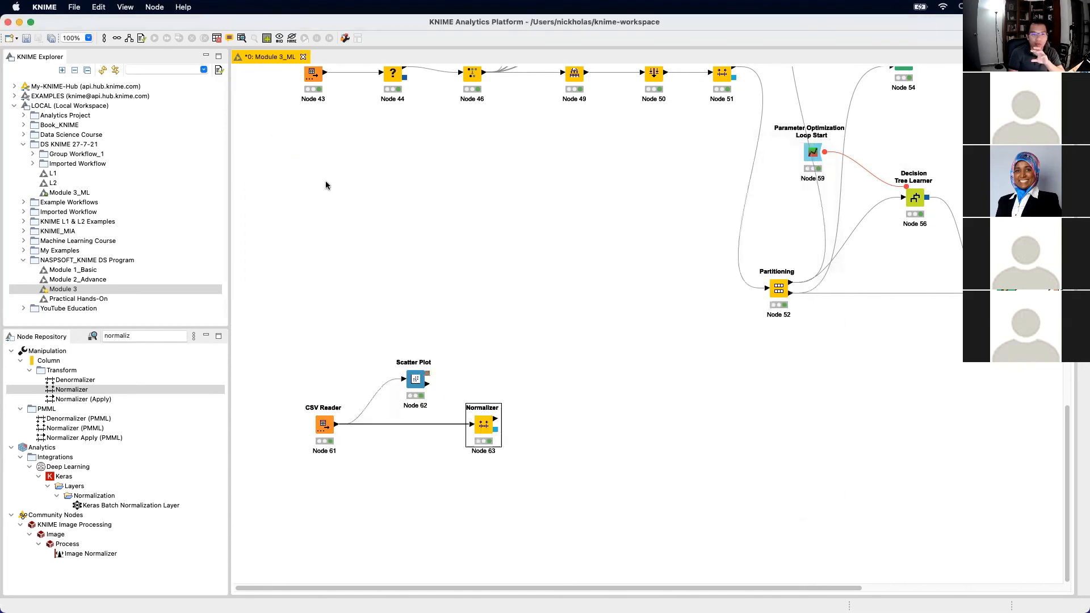
Add a k-Means node beside the Normalizer and connect the normalized table output to it
left_click(163, 339)
type("k-mean")
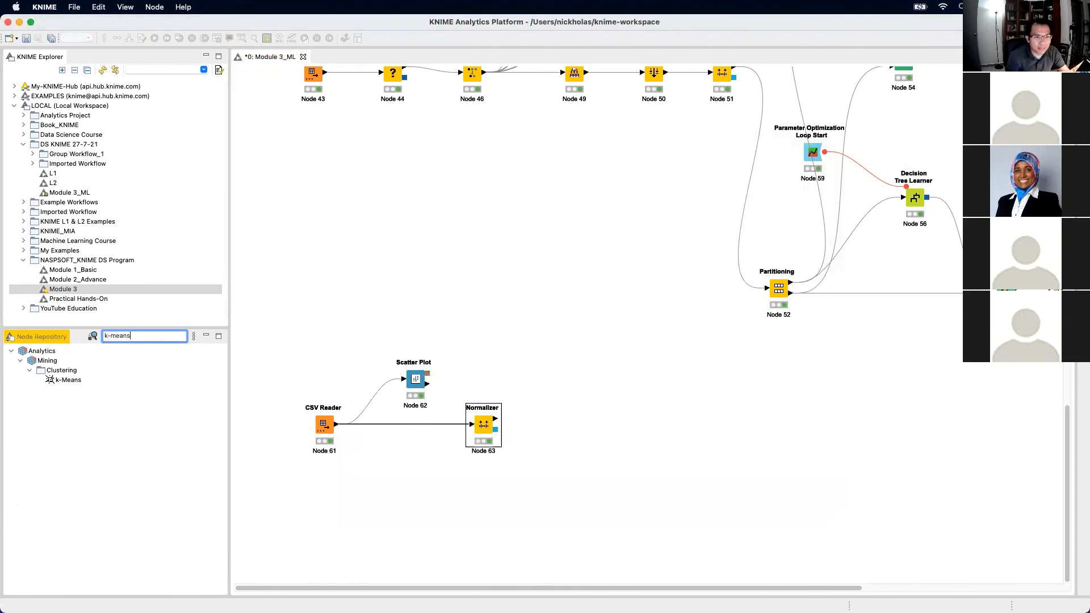
type("s")
left_click(72, 380)
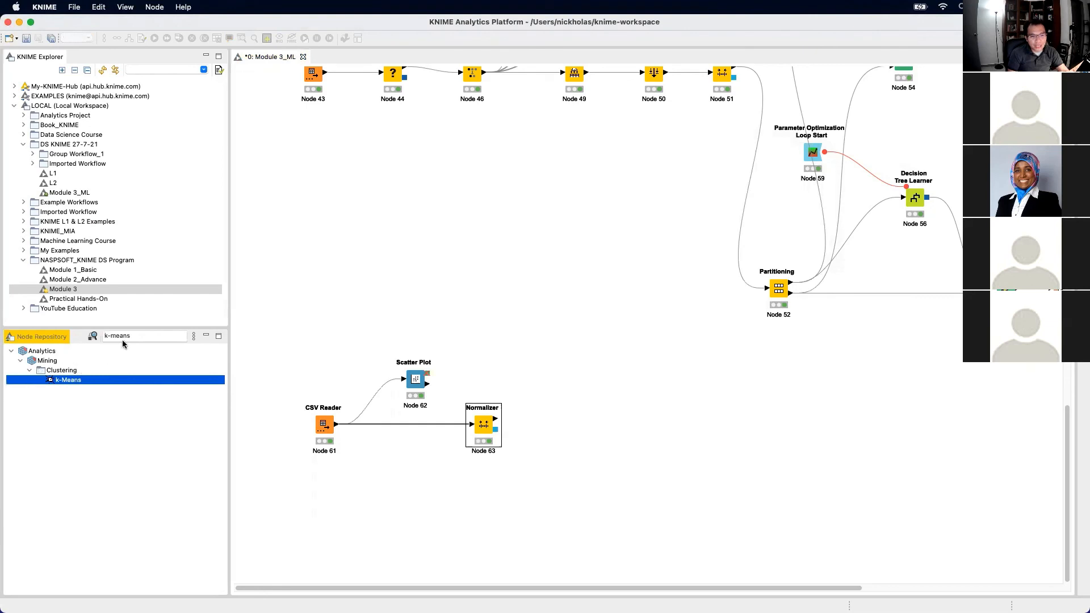
left_click_drag(83, 380, 582, 424)
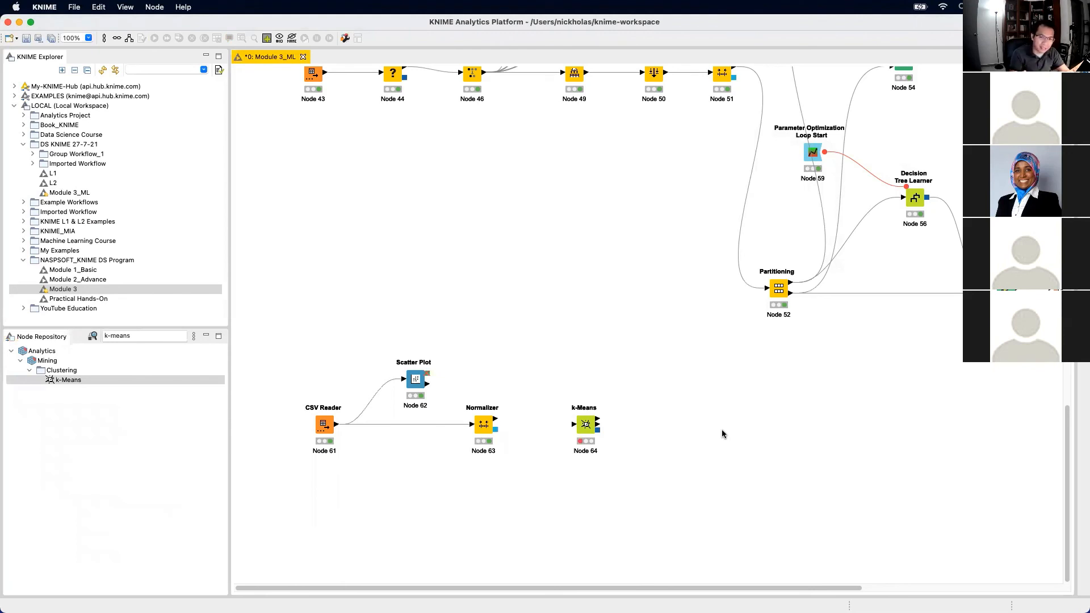
left_click_drag(587, 428, 574, 428)
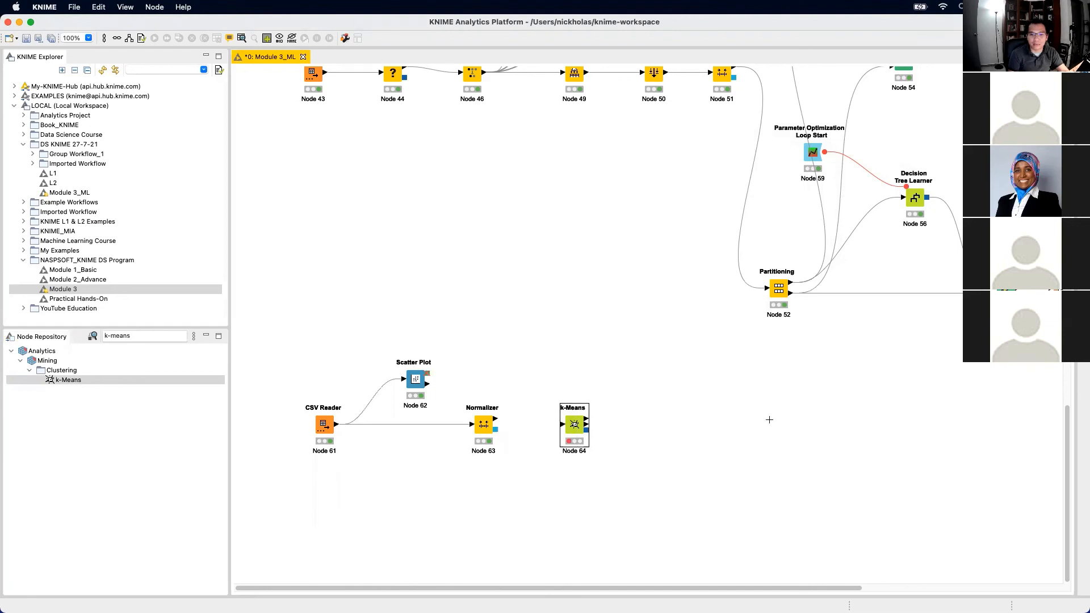
left_click(769, 419)
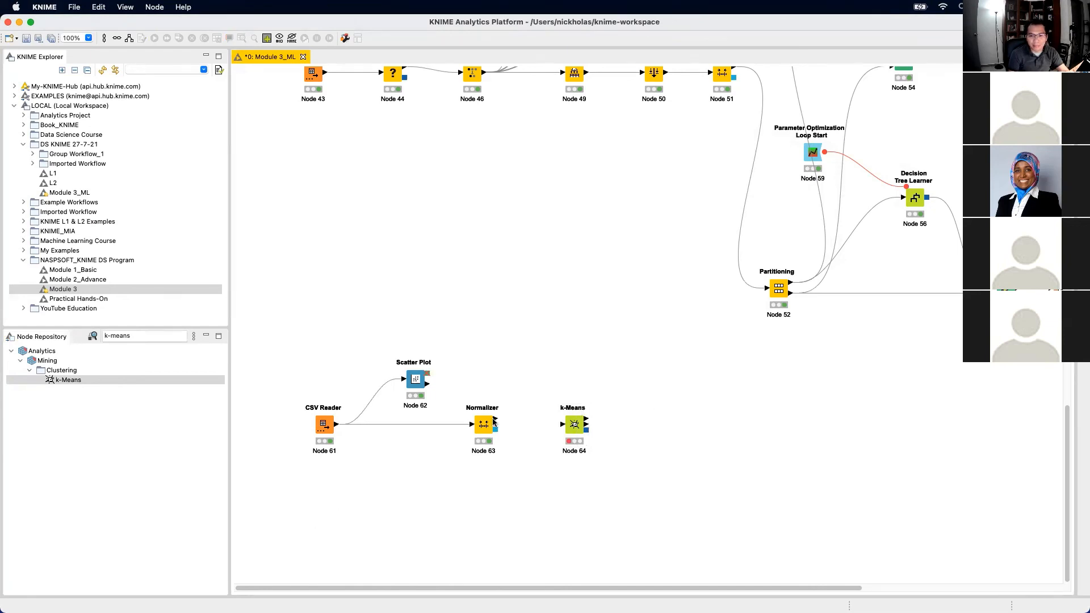
left_click_drag(494, 420, 562, 424)
Set the k-Means node's number of clusters to 2 and accept the configuration
double_click(574, 424)
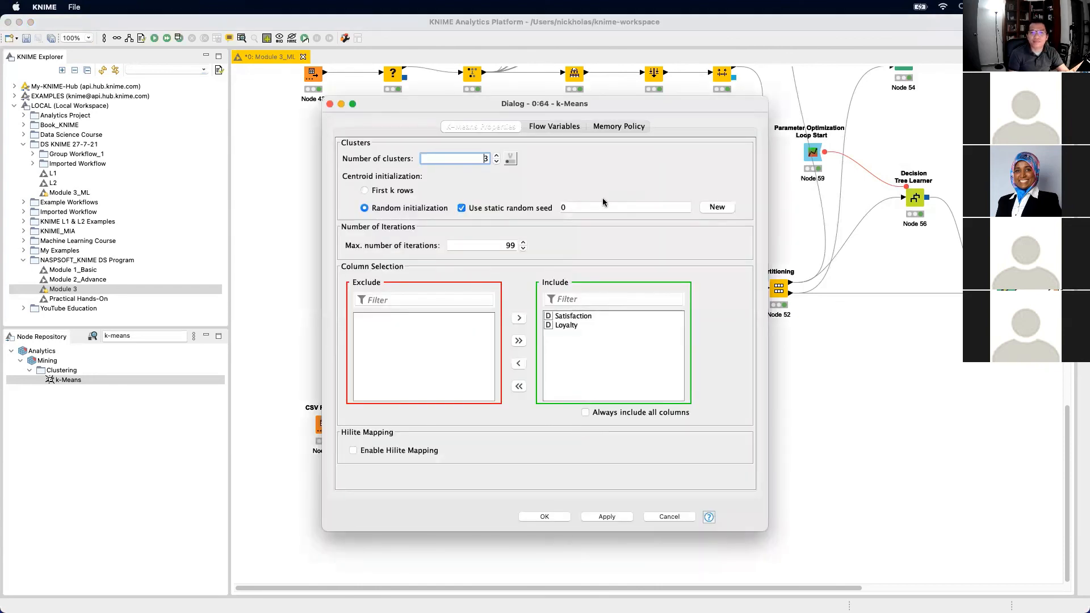
double_click(467, 156)
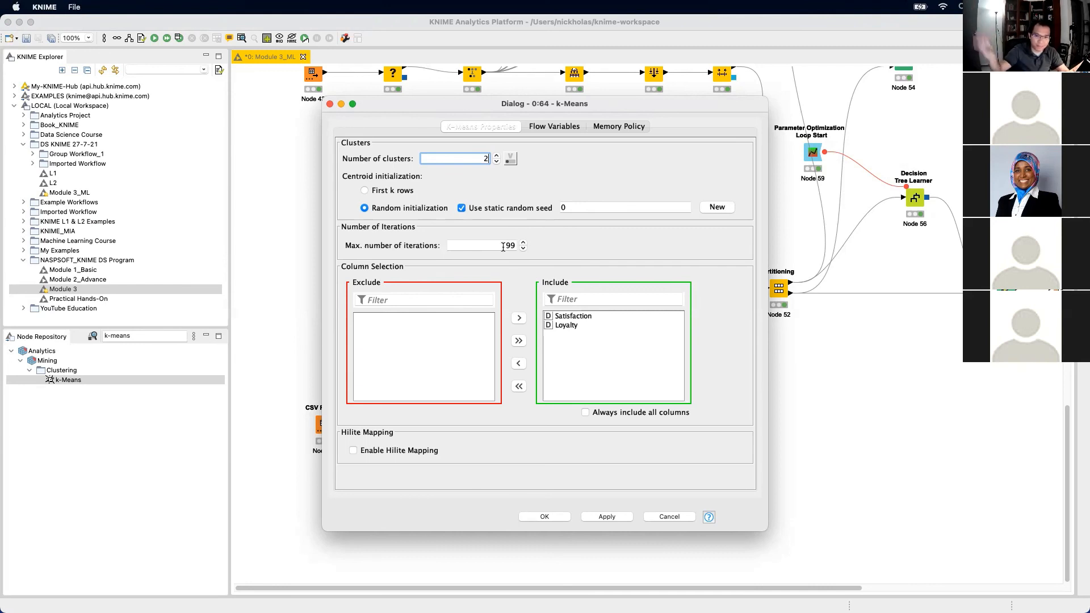
left_click(548, 515)
Execute the k-Means node with its Cluster View opened, and close the view
right_click(584, 428)
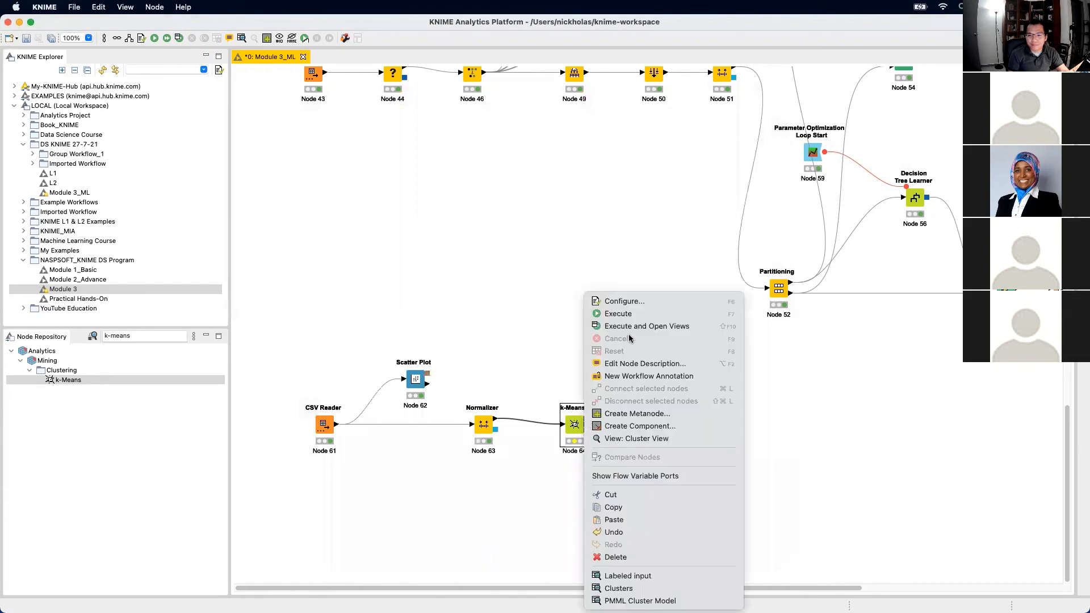
left_click(637, 327)
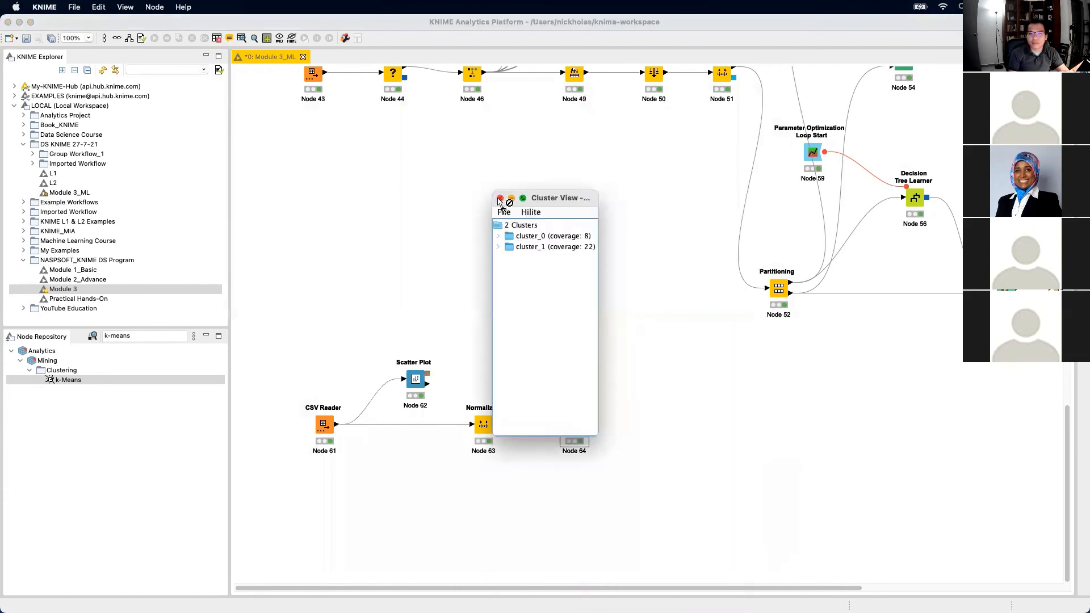
left_click(500, 197)
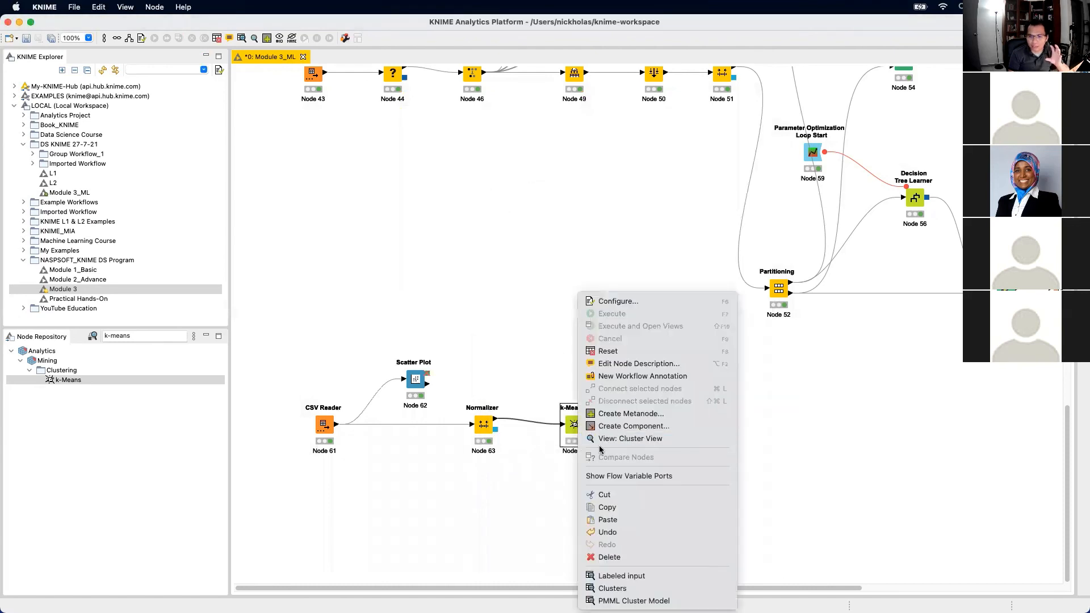
Examine the k-Means node's labeled input table and close it
left_click(621, 575)
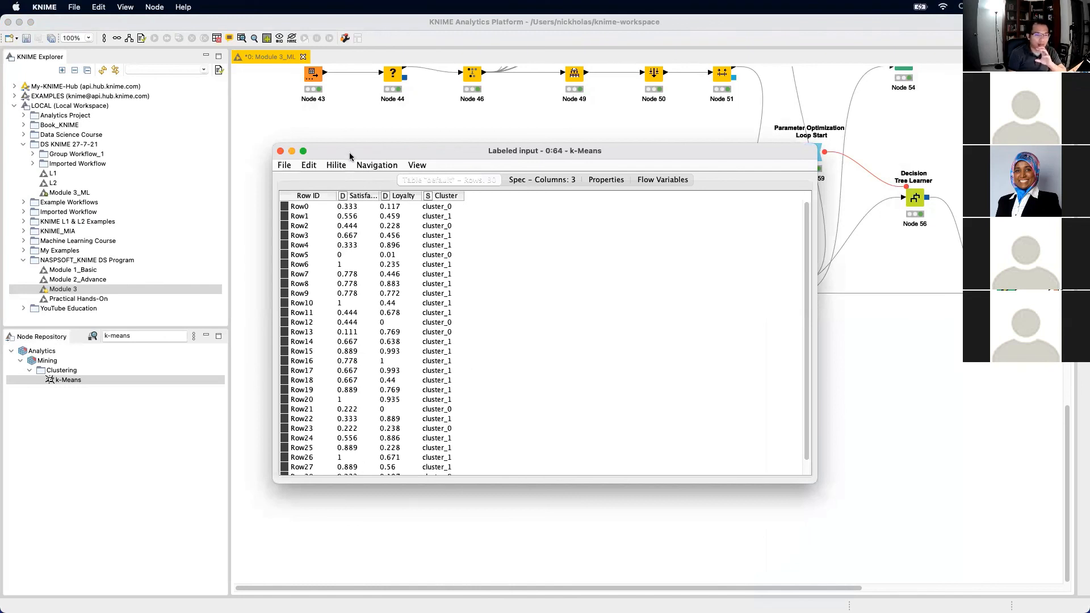
left_click(279, 151)
Add a JavaScript Scatter Plot node beyond the k-Means node and connect the labeled input output to it
left_click(146, 335)
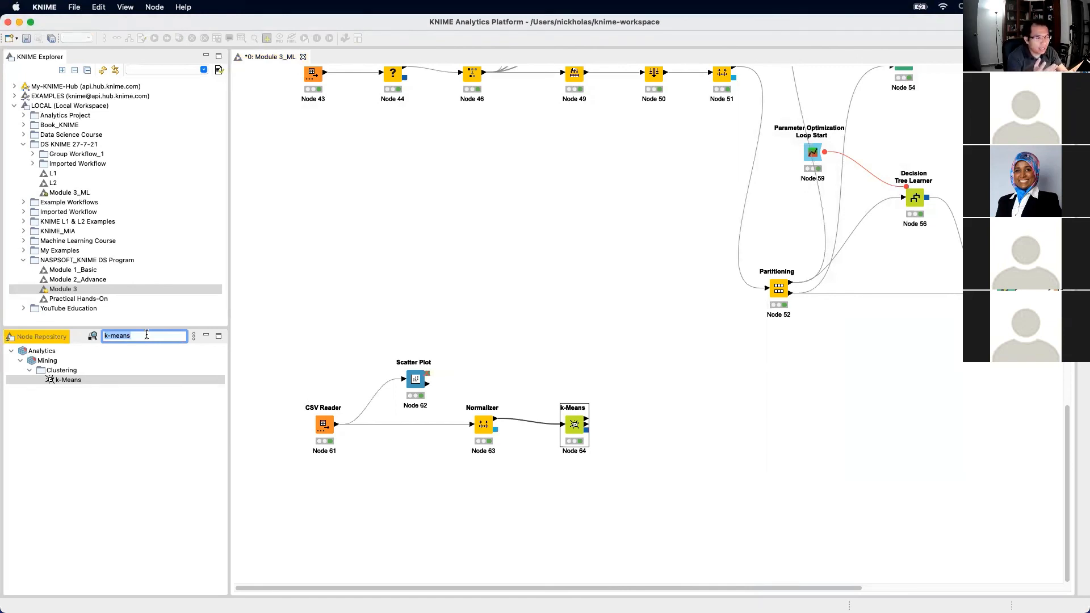
type("scater p")
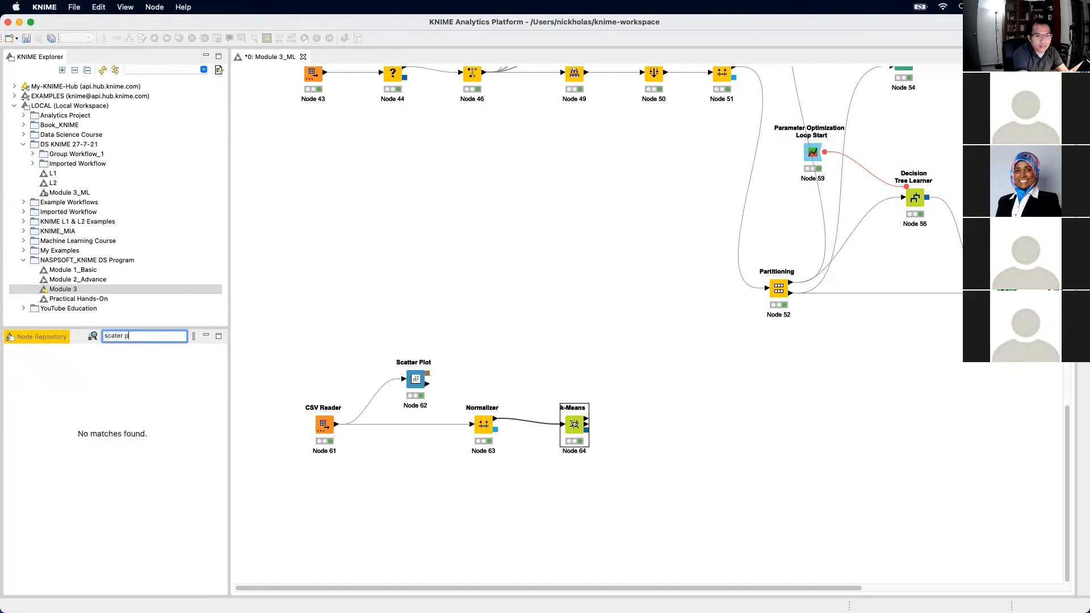
key("BackSpace")
key("BackSpace")
key("BackSpace")
key("BackSpace")
type("te")
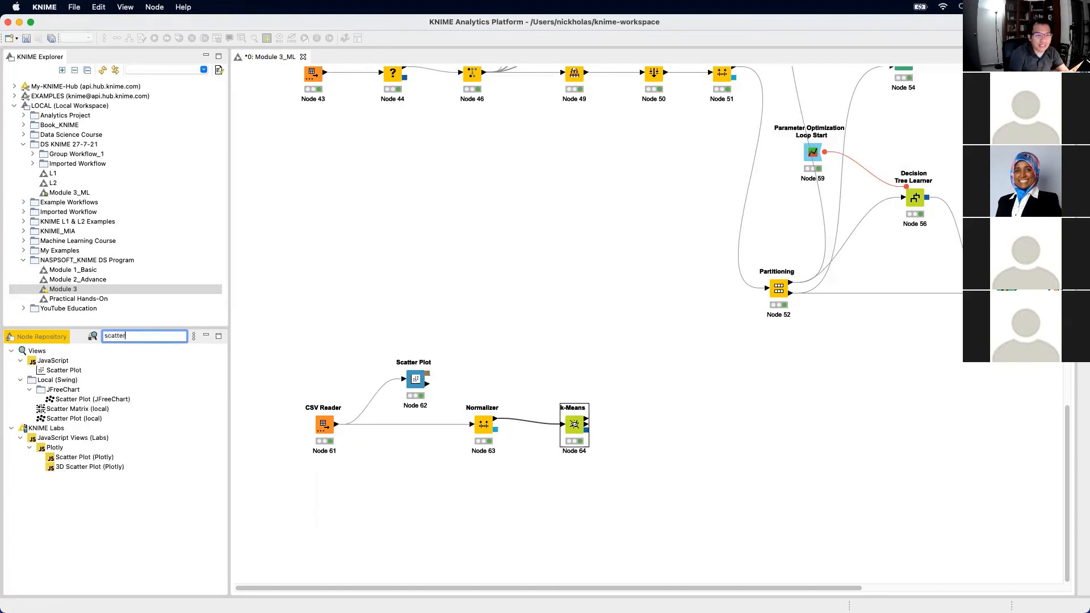
left_click_drag(64, 370, 710, 417)
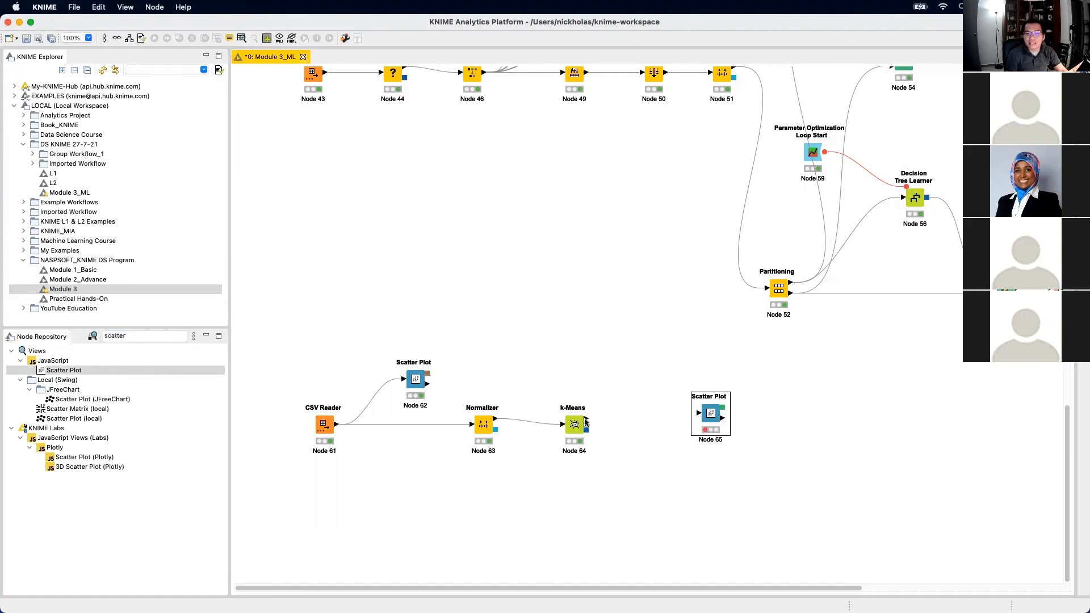
left_click_drag(585, 421, 699, 413)
Execute the new Scatter Plot node with its view opened, and close the view
right_click(710, 413)
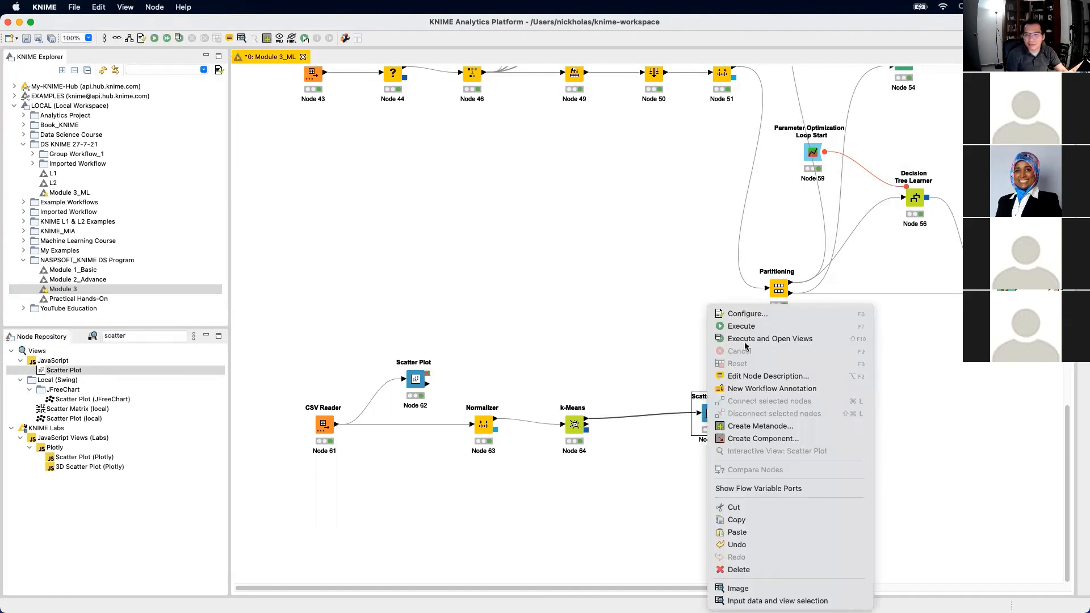
left_click(746, 340)
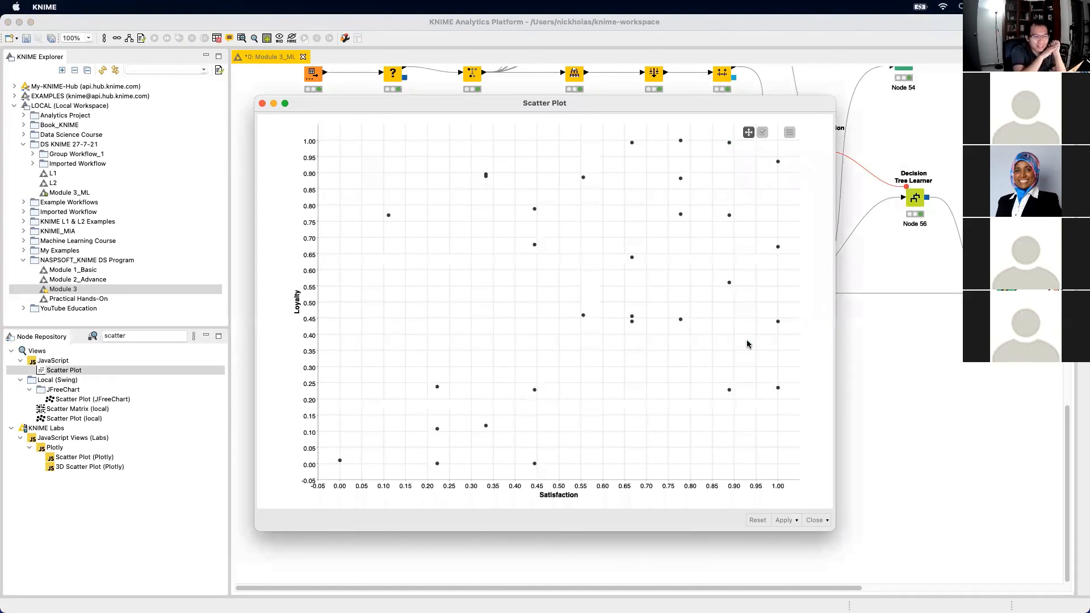
left_click(262, 104)
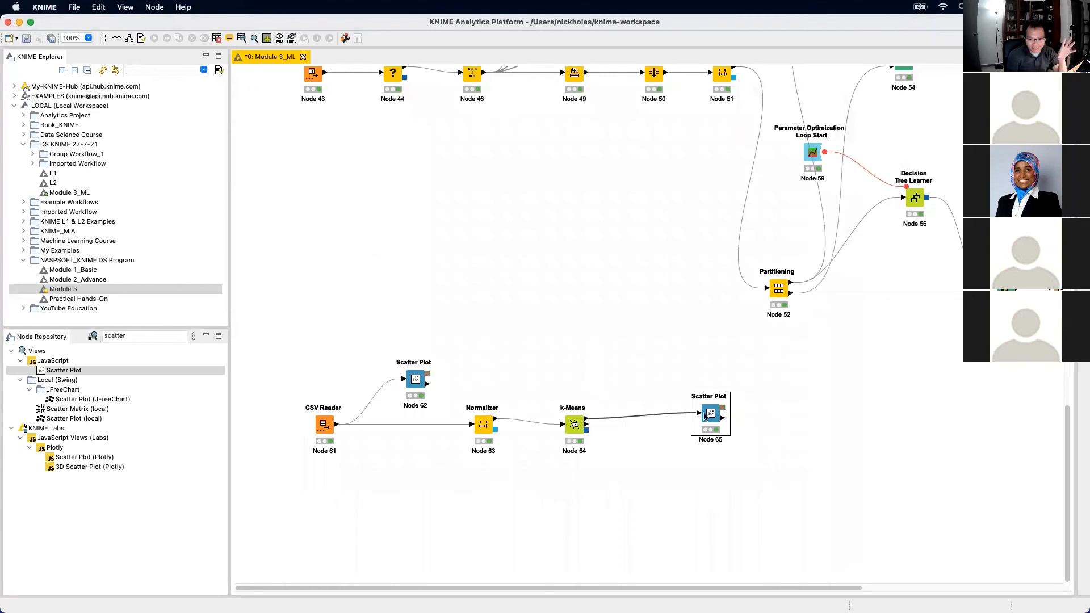
Insert a Color Manager node into the connection between k-Means and the Scatter Plot, spacing the Scatter Plot farther away
left_click_drag(709, 414, 720, 414)
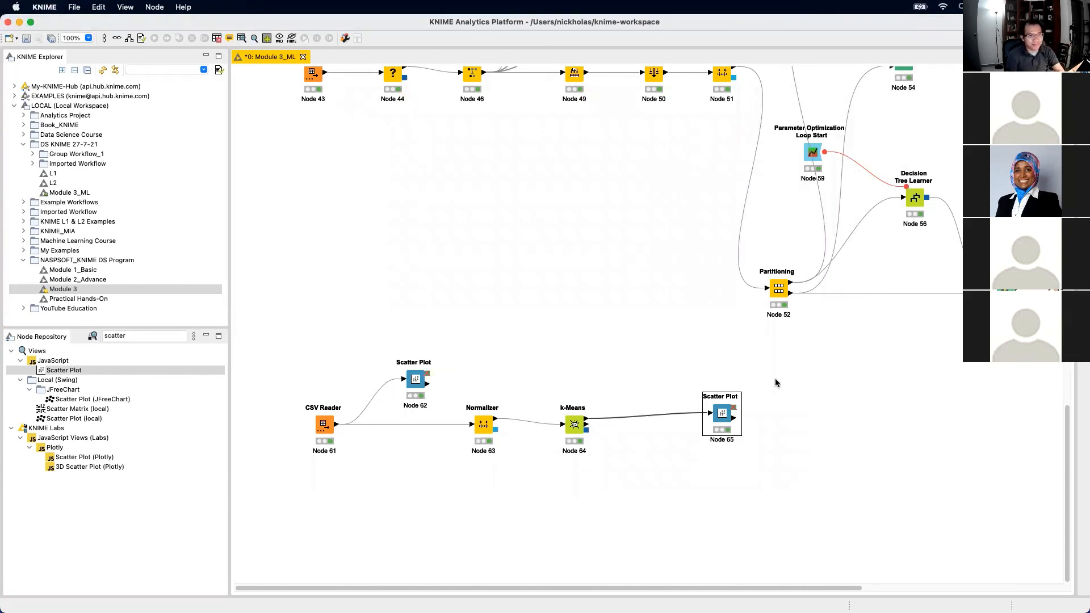
left_click(129, 335)
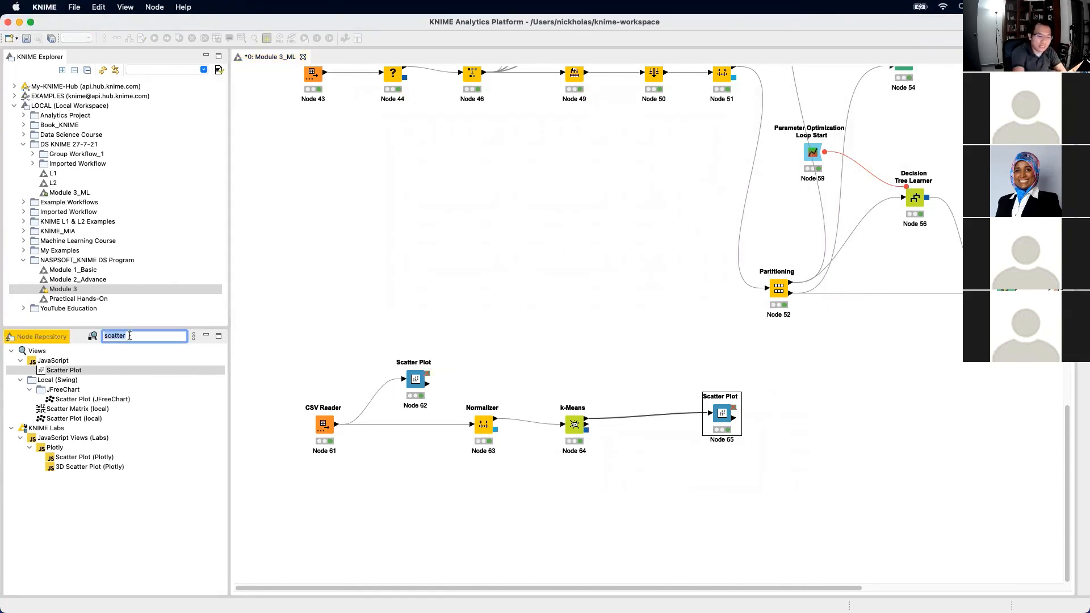
key("BackSpace")
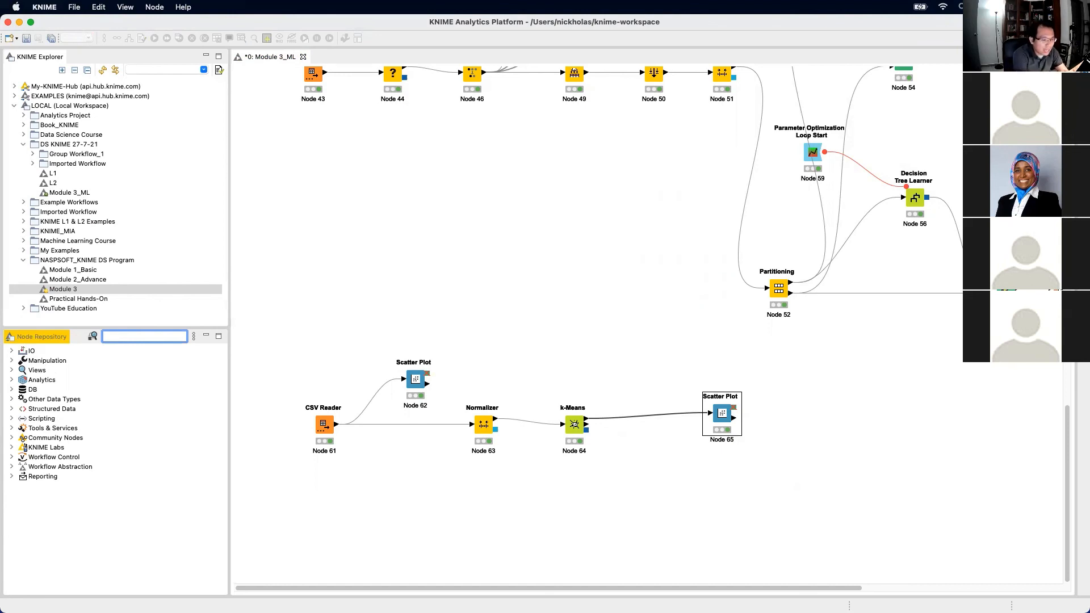
type("color ")
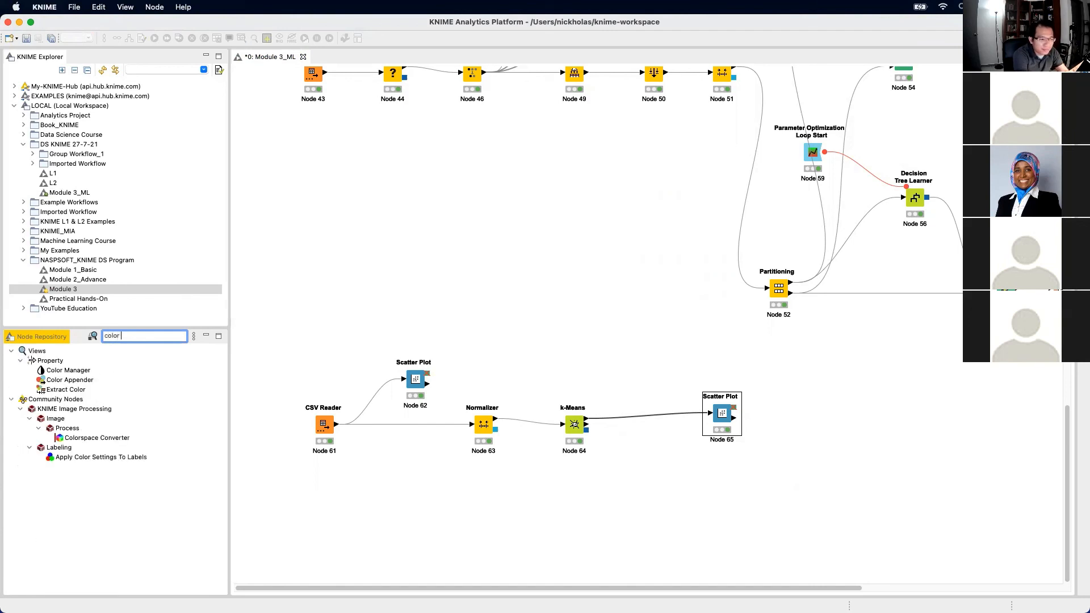
type("mana")
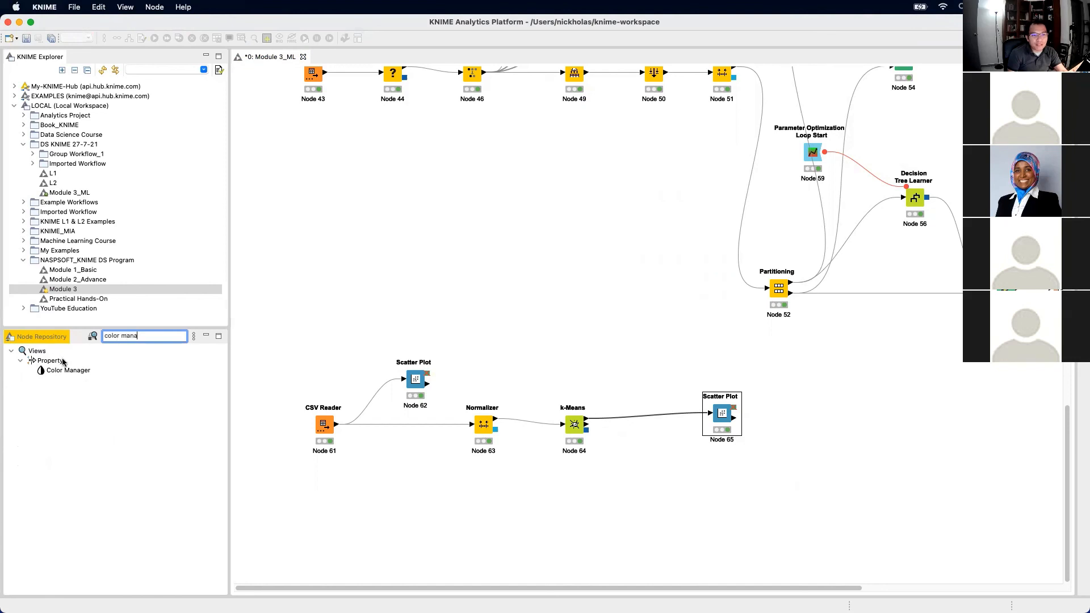
left_click(53, 370)
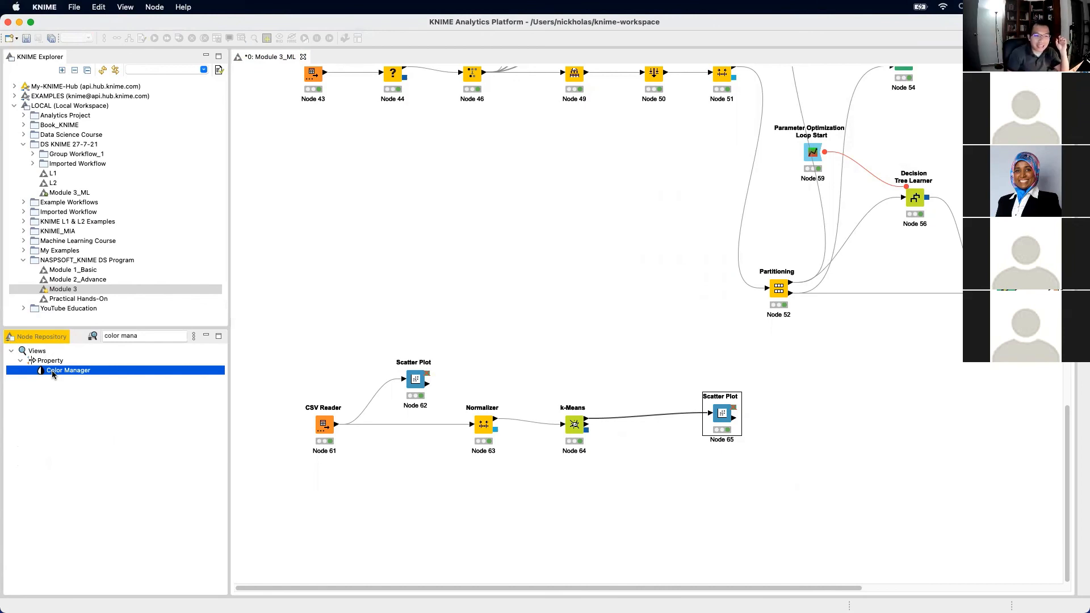
mouse_move(53, 370)
left_mouse_down()
mouse_move(287, 401)
mouse_move(678, 409)
left_mouse_up()
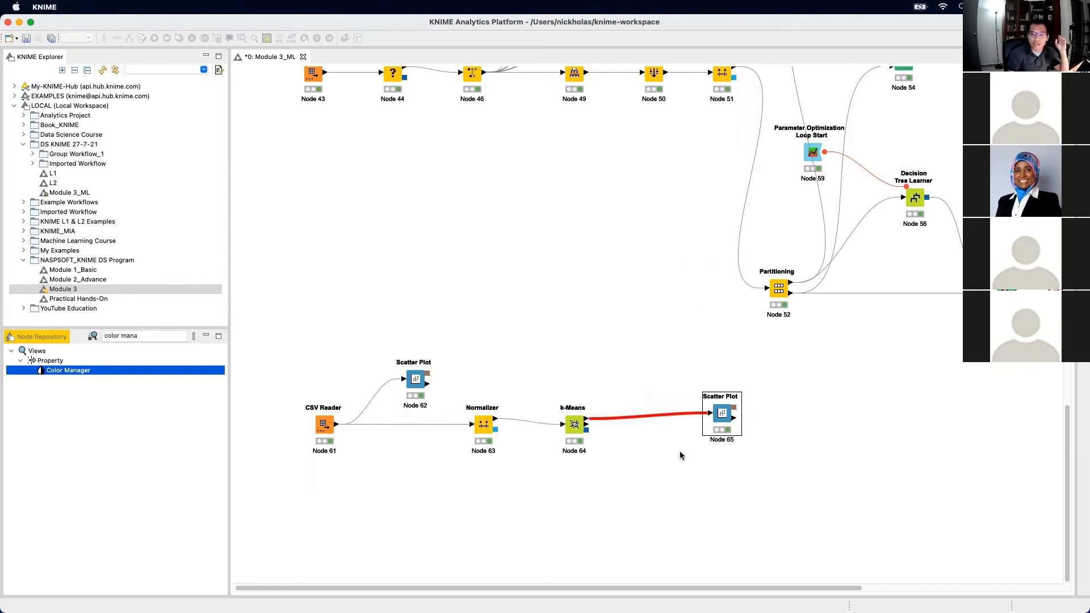
left_click(678, 333)
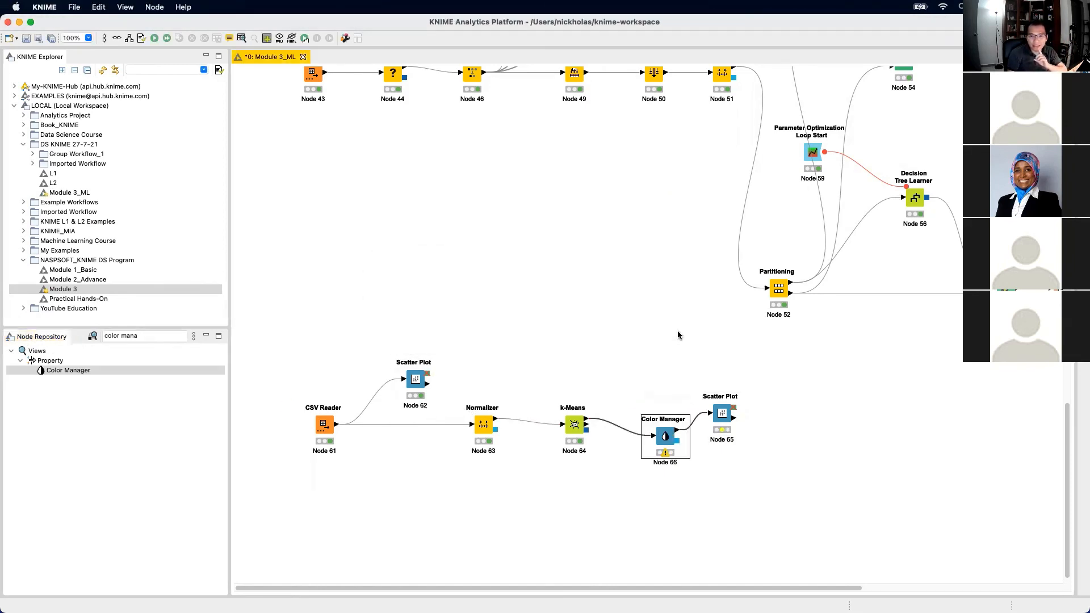
left_click_drag(721, 419, 754, 419)
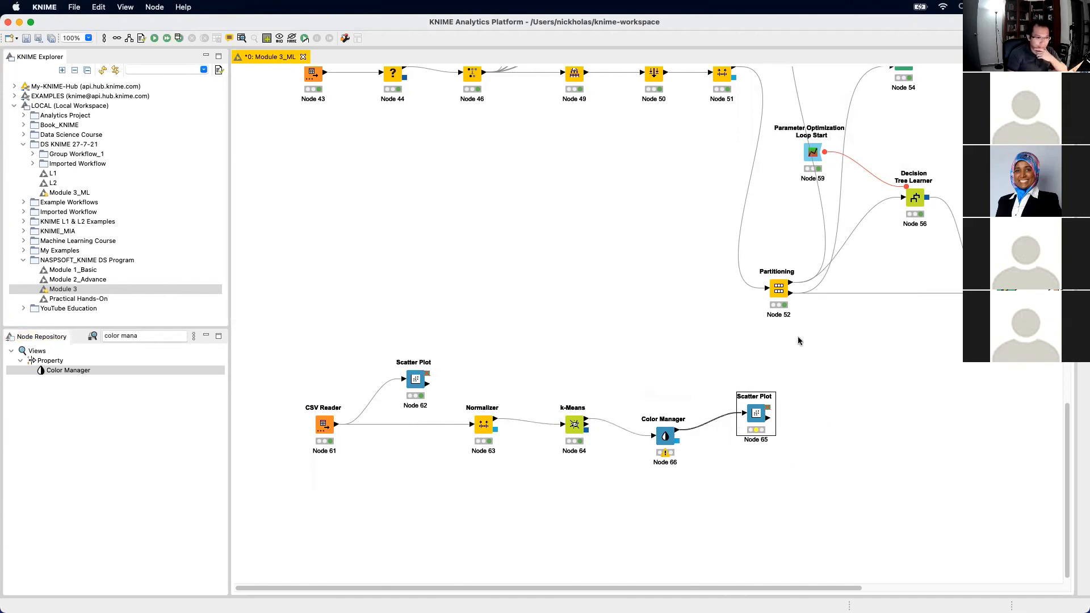
left_click(578, 427)
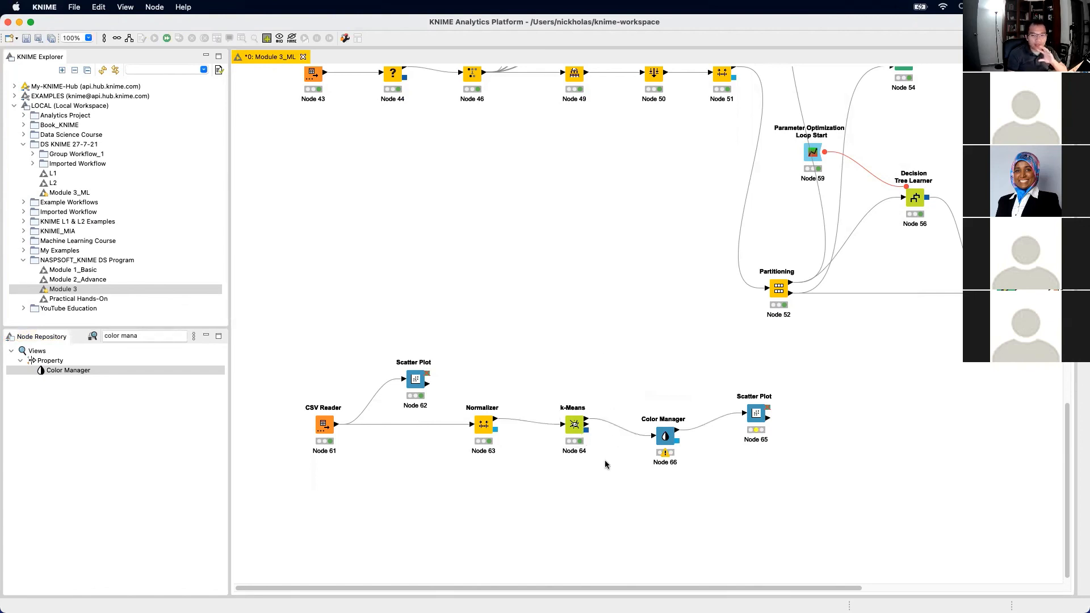
left_click_drag(598, 478, 545, 367)
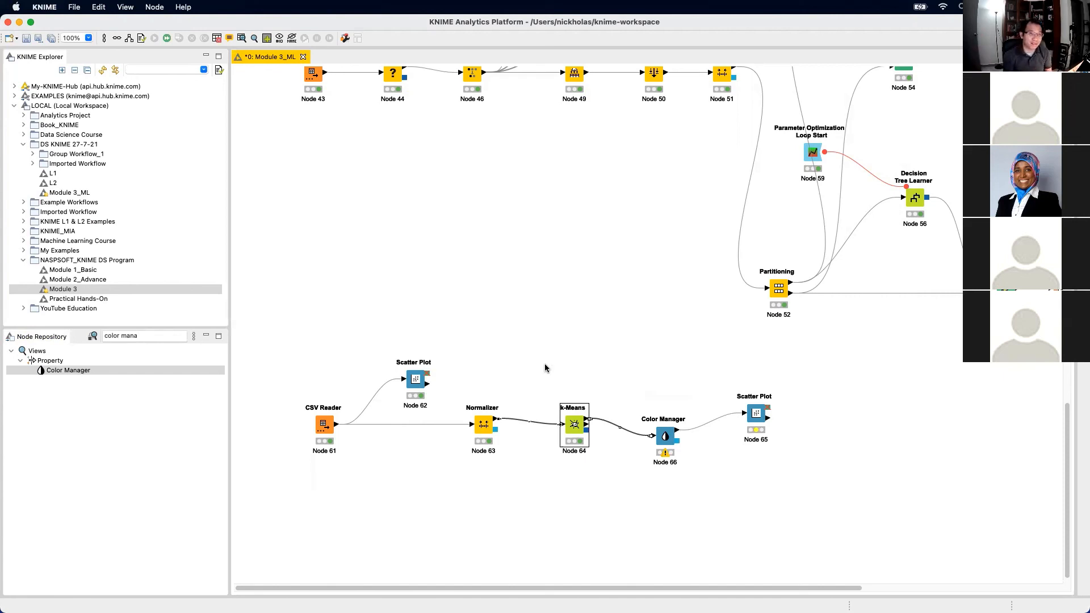
left_click(612, 369)
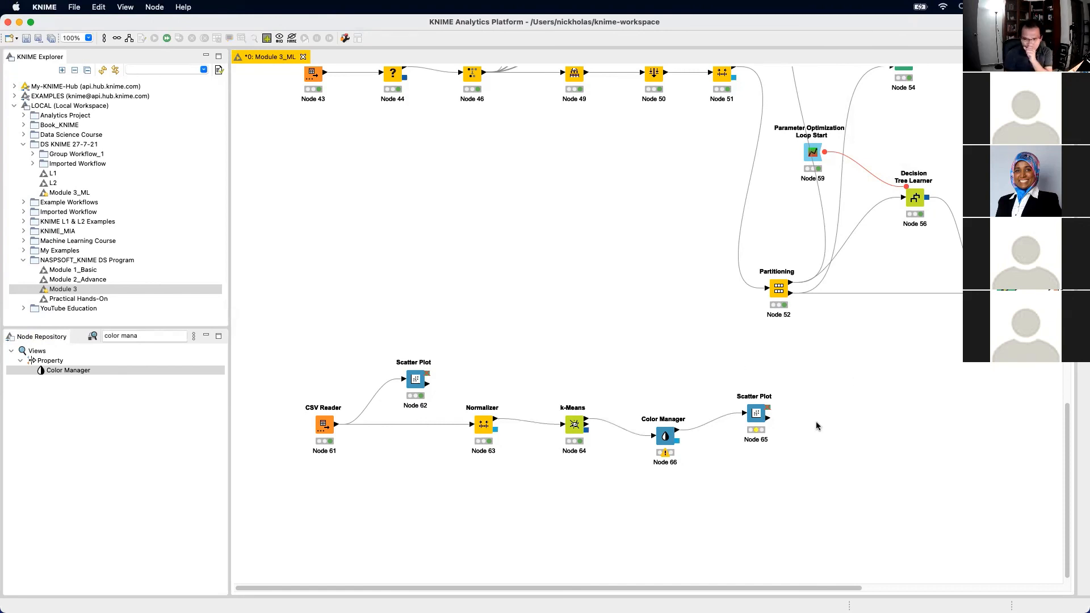
Align the Color Manager with the k-Means node and configure it to color by the Cluster column using palette Set 1
mouse_move(661, 440)
left_mouse_down()
mouse_move(659, 417)
mouse_move(668, 428)
left_mouse_up()
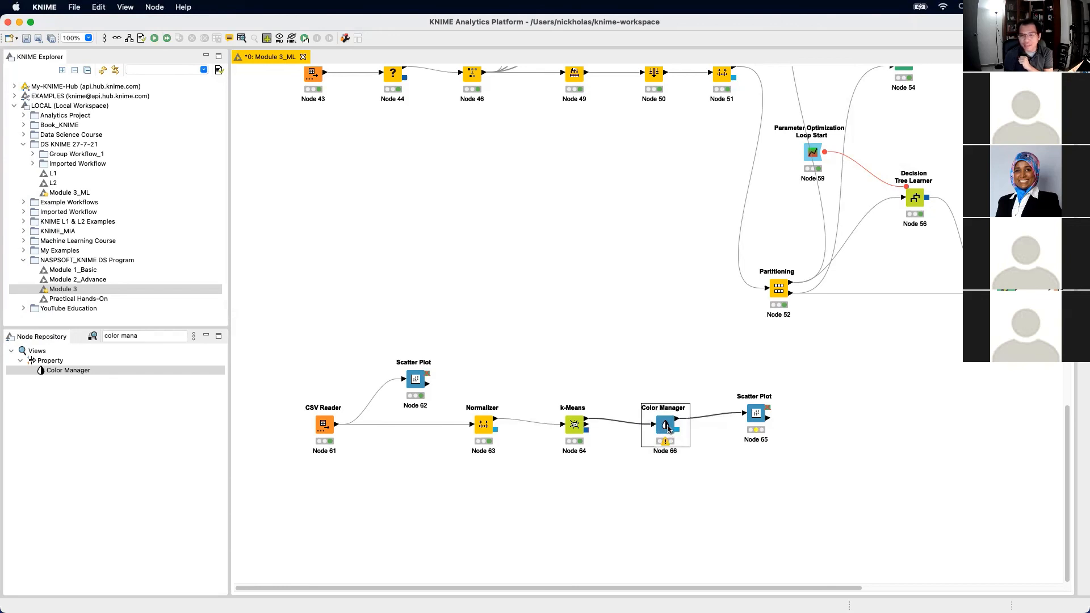
double_click(667, 428)
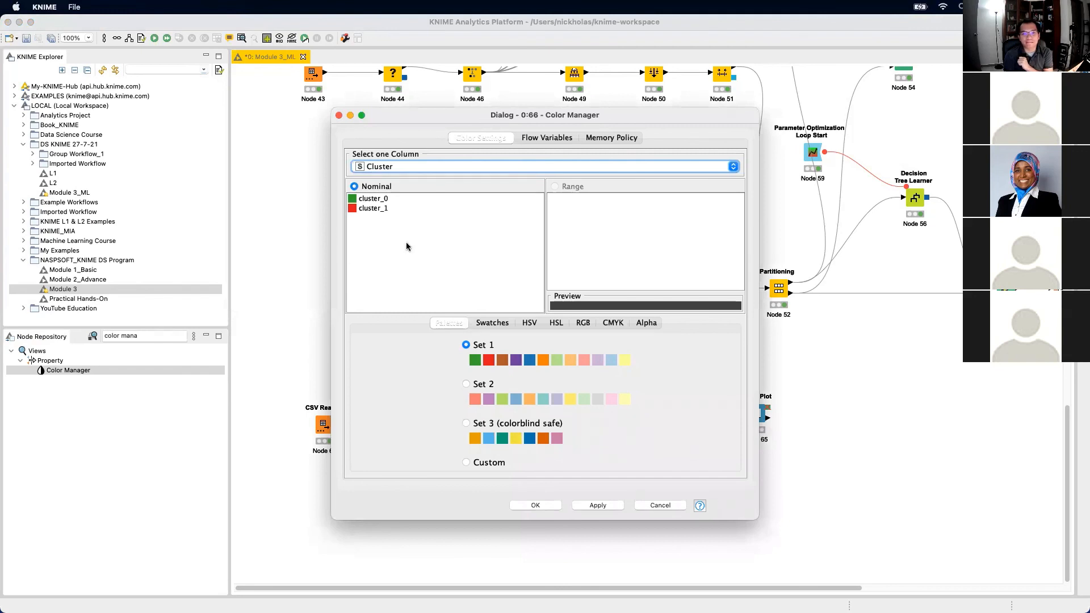
left_click(417, 167)
left_click(417, 167)
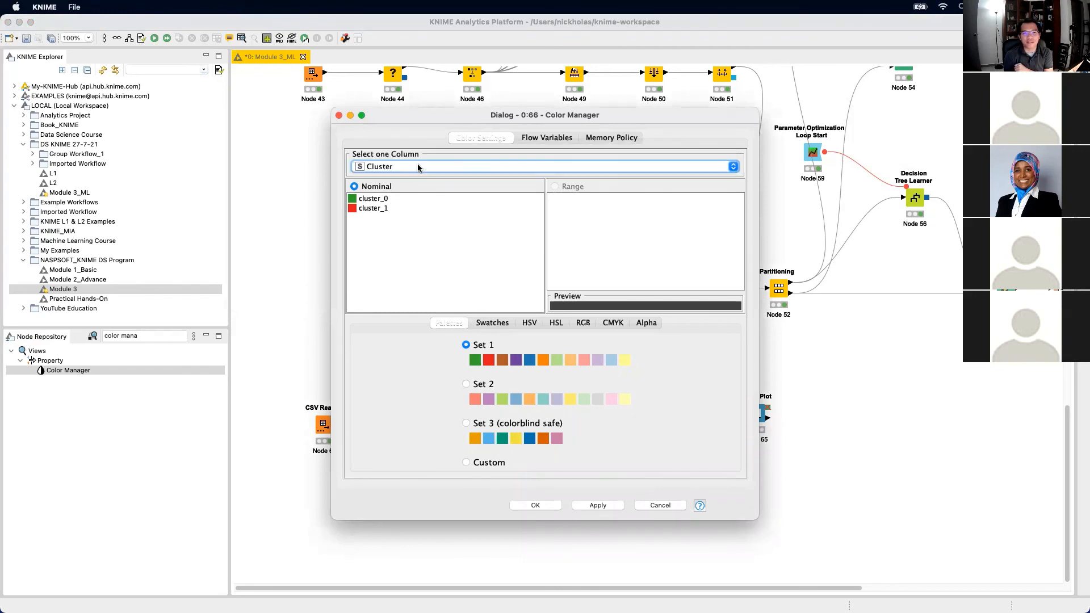
left_click(598, 505)
left_click(535, 505)
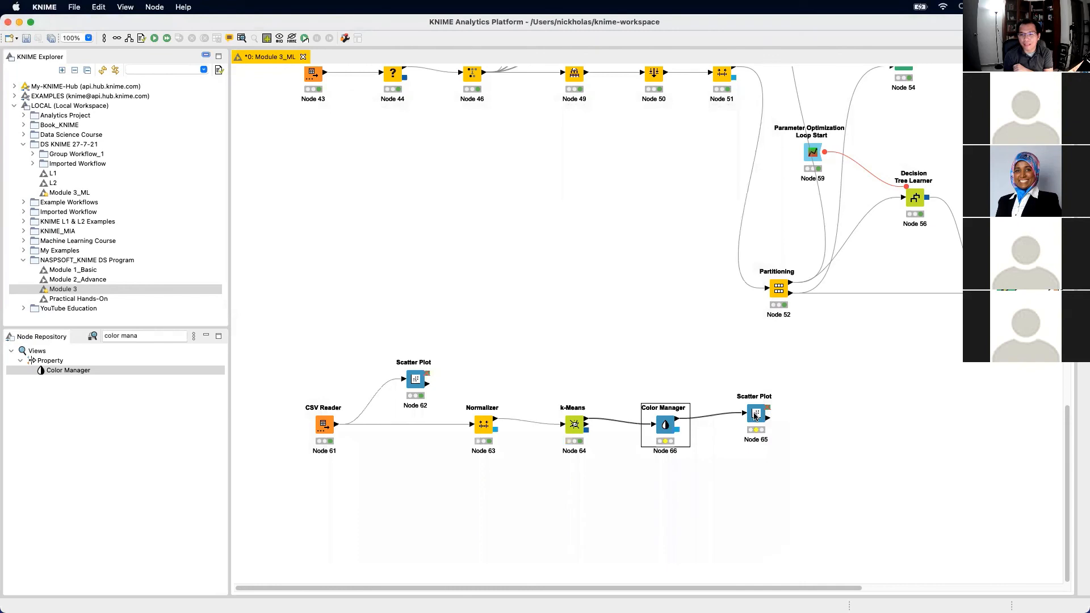
Execute the Scatter Plot after the Color Manager, examine the colored clusters in its view, and close it discarding view changes
right_click(755, 413)
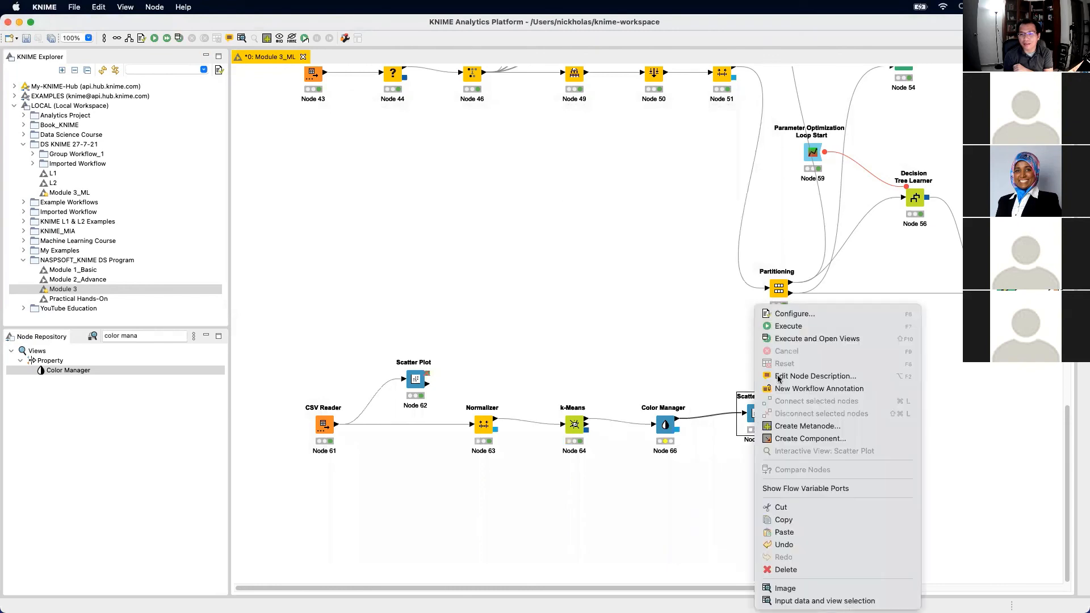
left_click(805, 338)
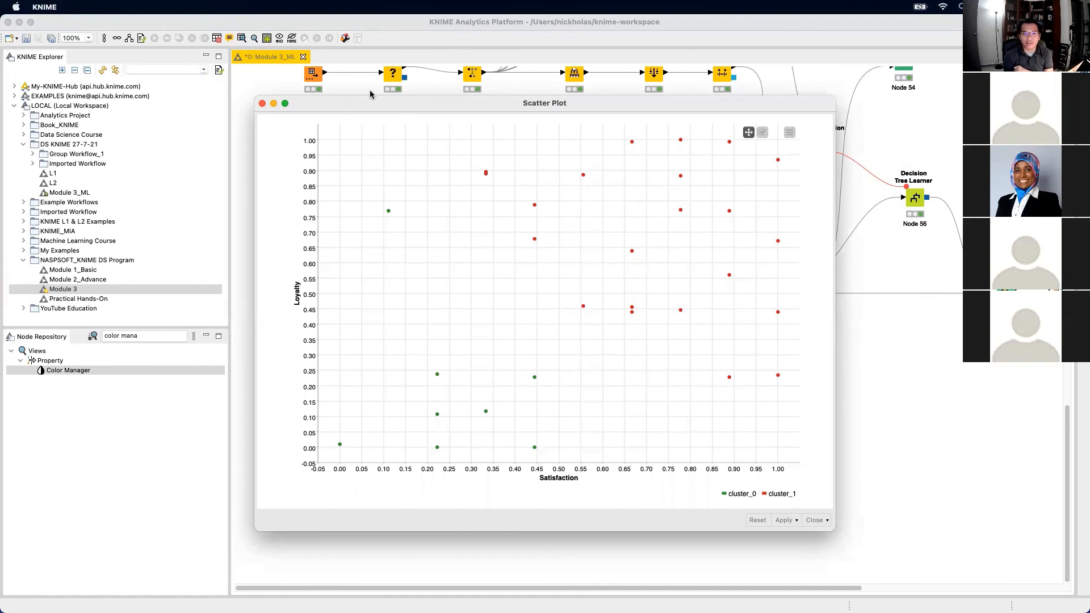
left_click_drag(627, 354, 669, 382)
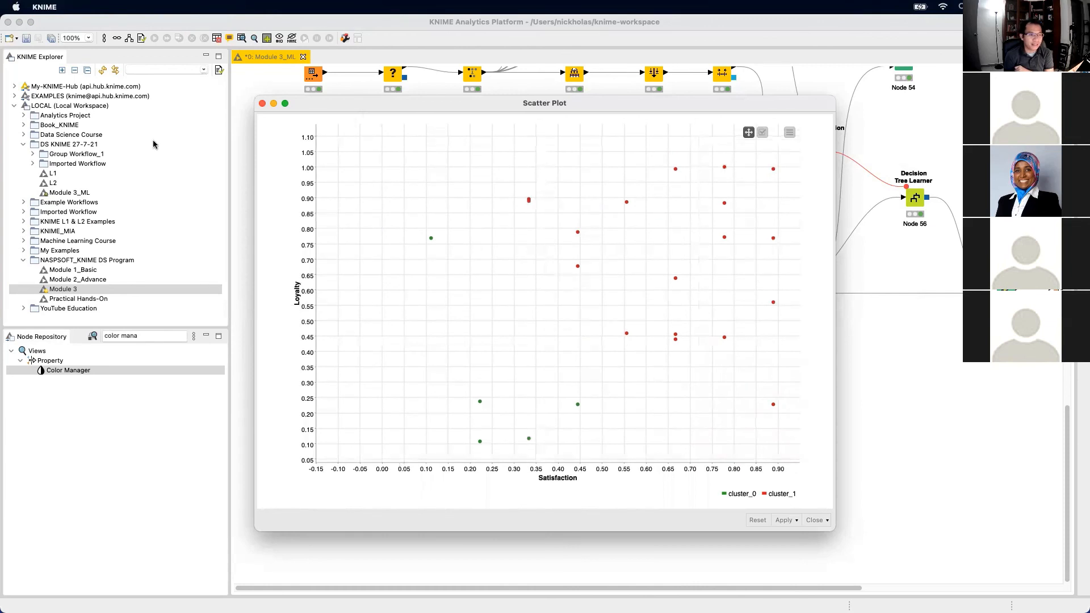
left_click(262, 104)
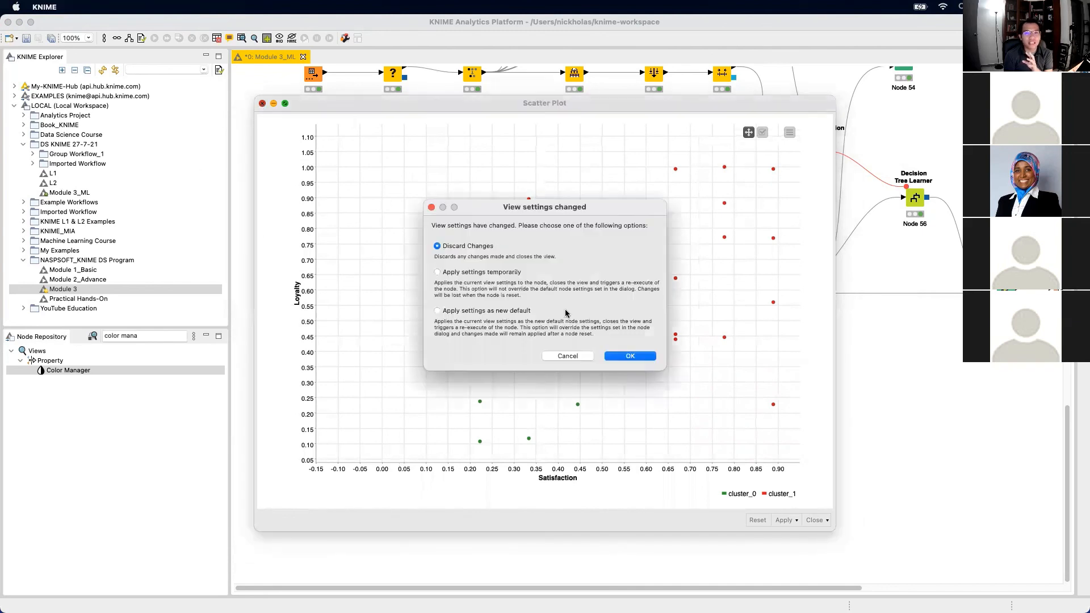
left_click(630, 358)
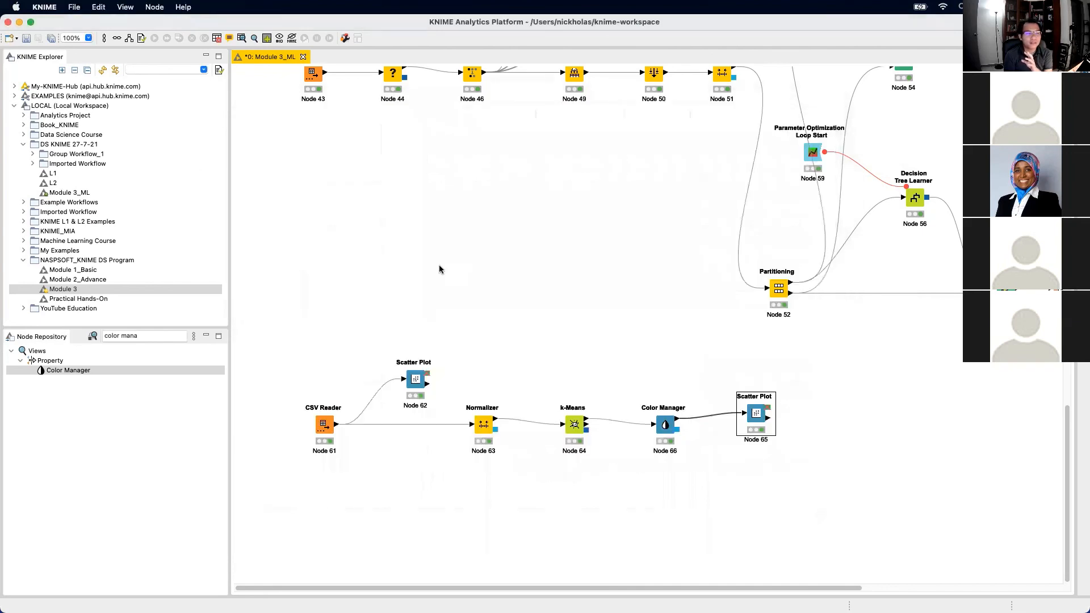
Add a Silhouette Coefficient node after the colored Scatter Plot and connect the plot's data output to it
left_click(161, 335)
type("silh")
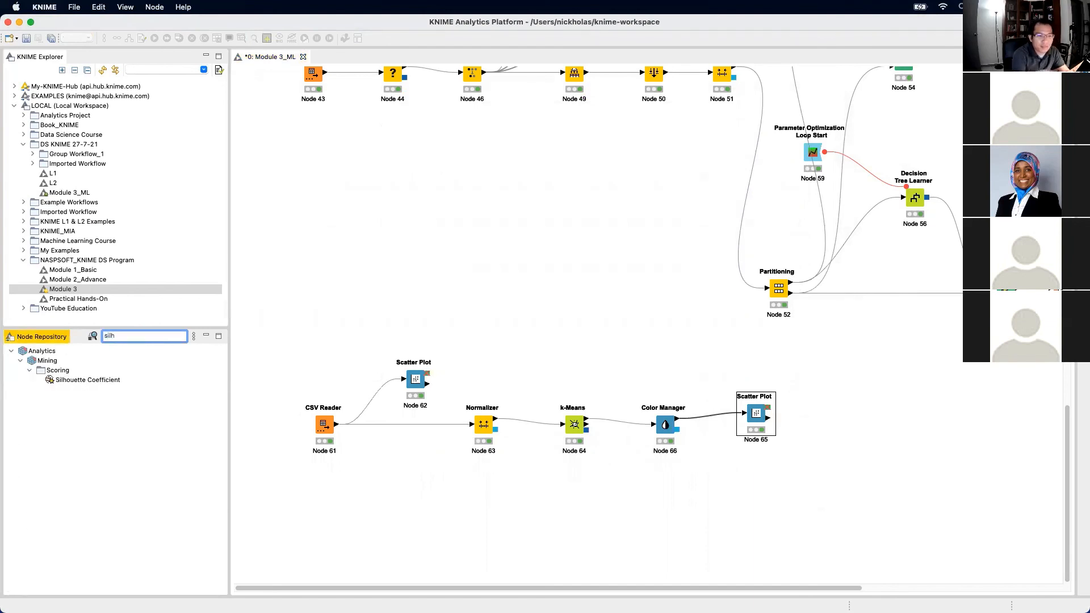
left_click(112, 379)
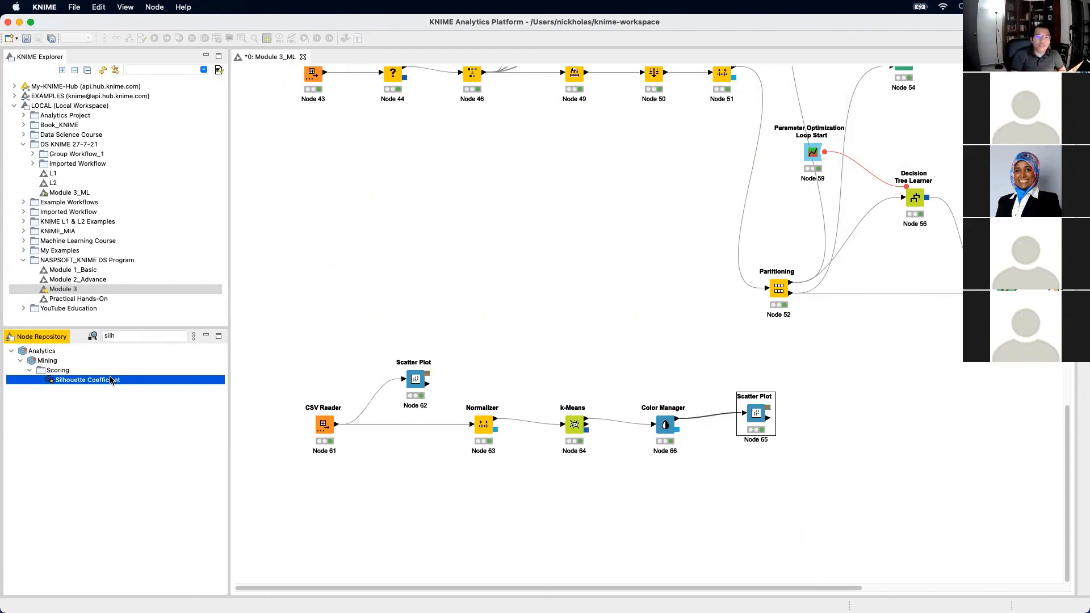
left_click_drag(111, 380, 840, 424)
left_click(864, 410)
left_click(893, 414)
Configure the Silhouette Coefficient node to exclude the Selected (Scatter Plot) column, keeping Cluster as the clustering column, and accept
double_click(840, 425)
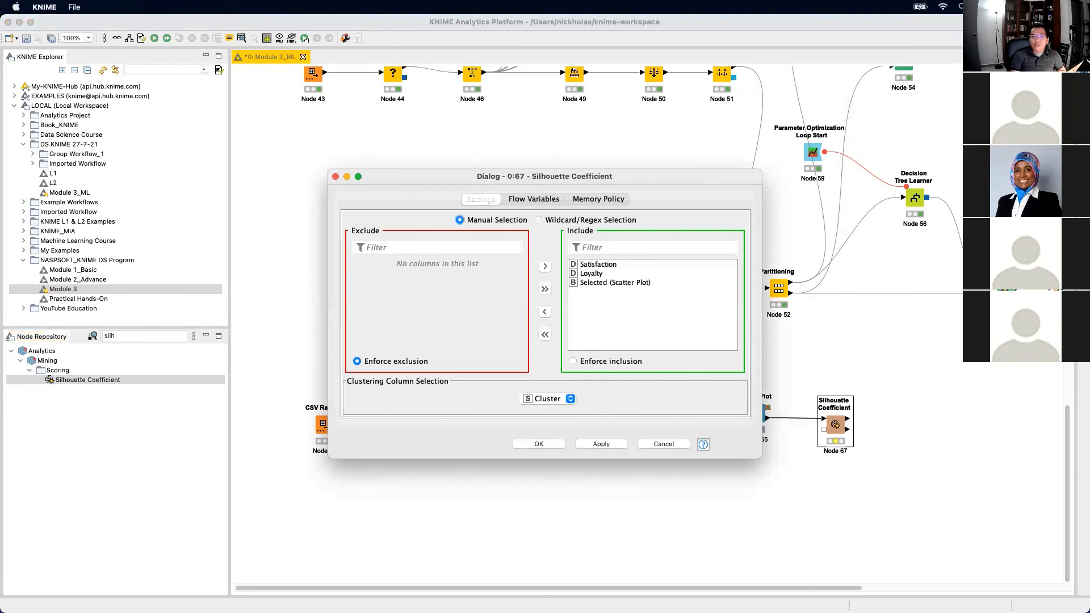
double_click(614, 282)
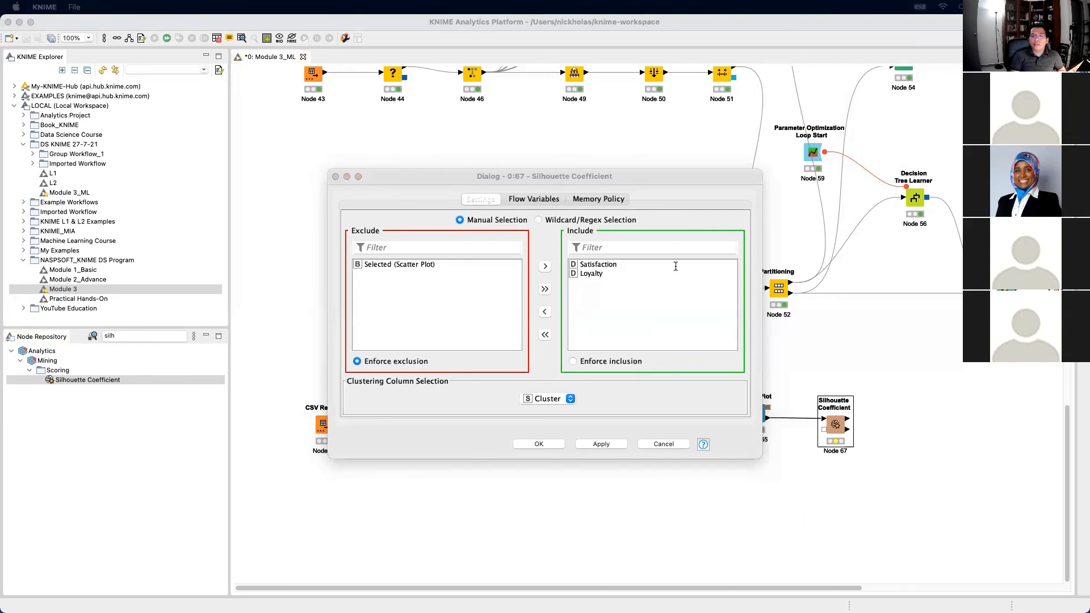
left_click(539, 392)
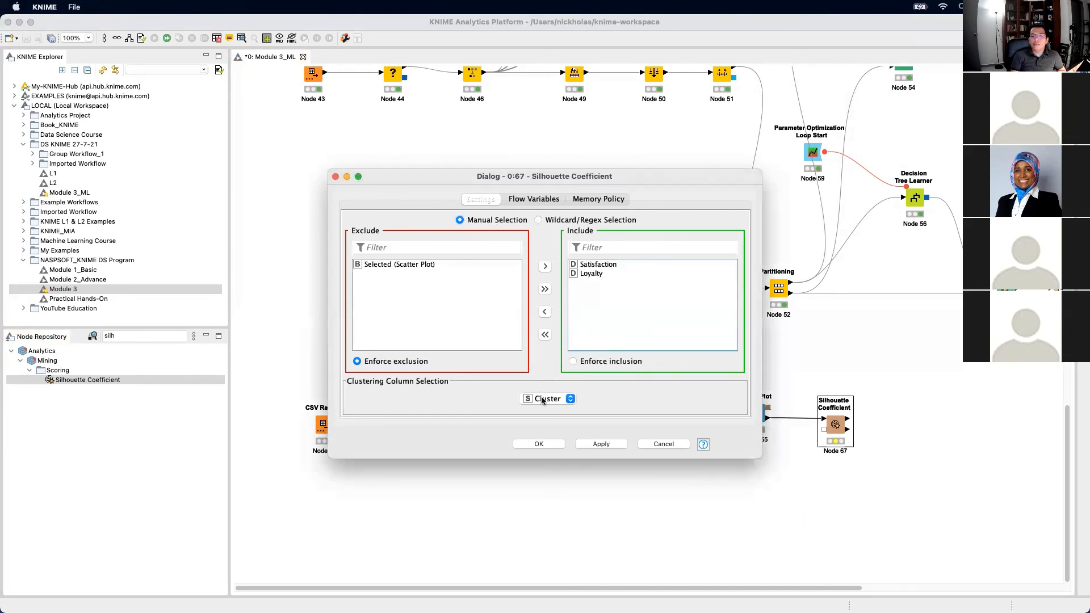
left_click(601, 444)
left_click(538, 444)
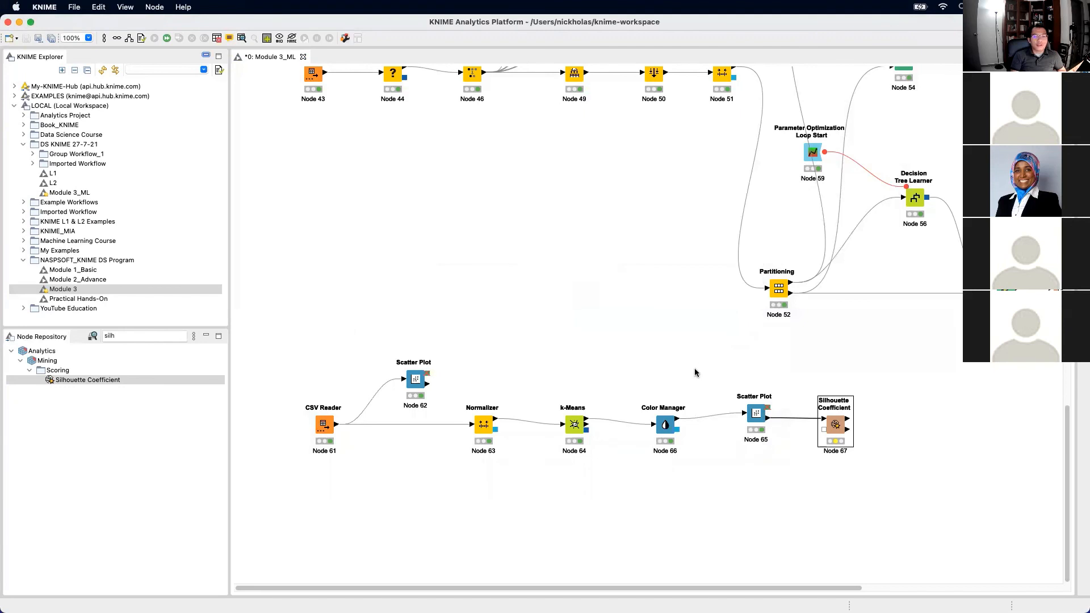
Execute the Silhouette Coefficient node and open its Mean Silhouette Coefficient table
right_click(835, 432)
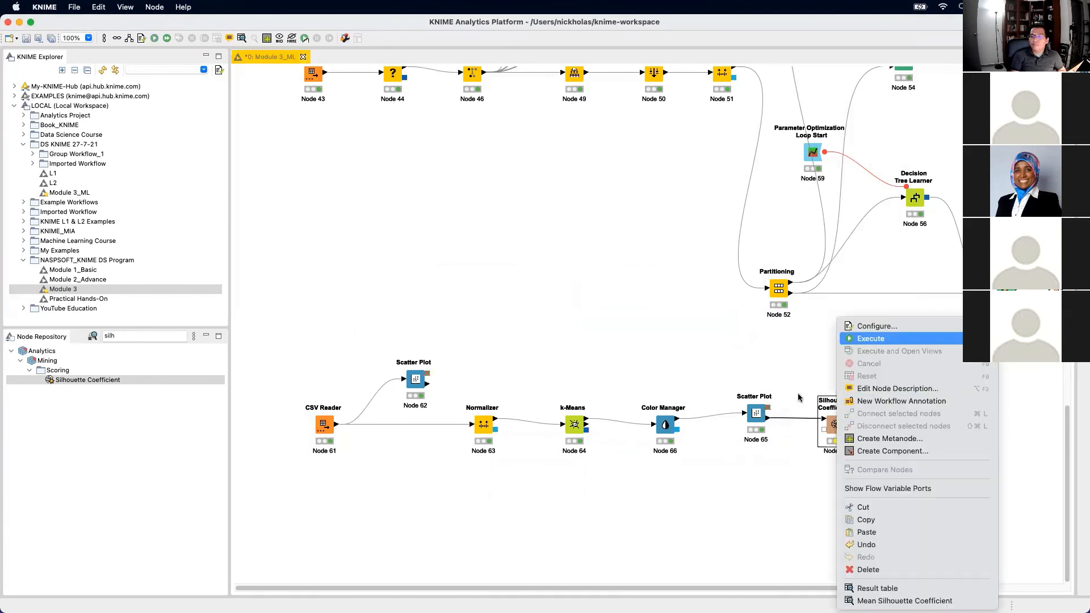
left_click(871, 339)
right_click(822, 418)
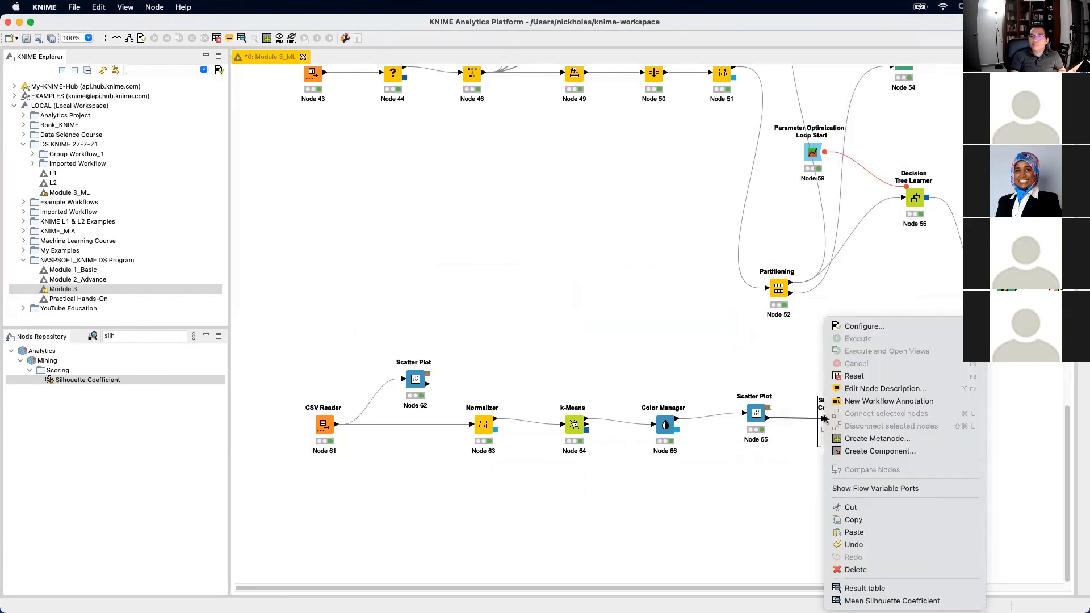
left_click(899, 599)
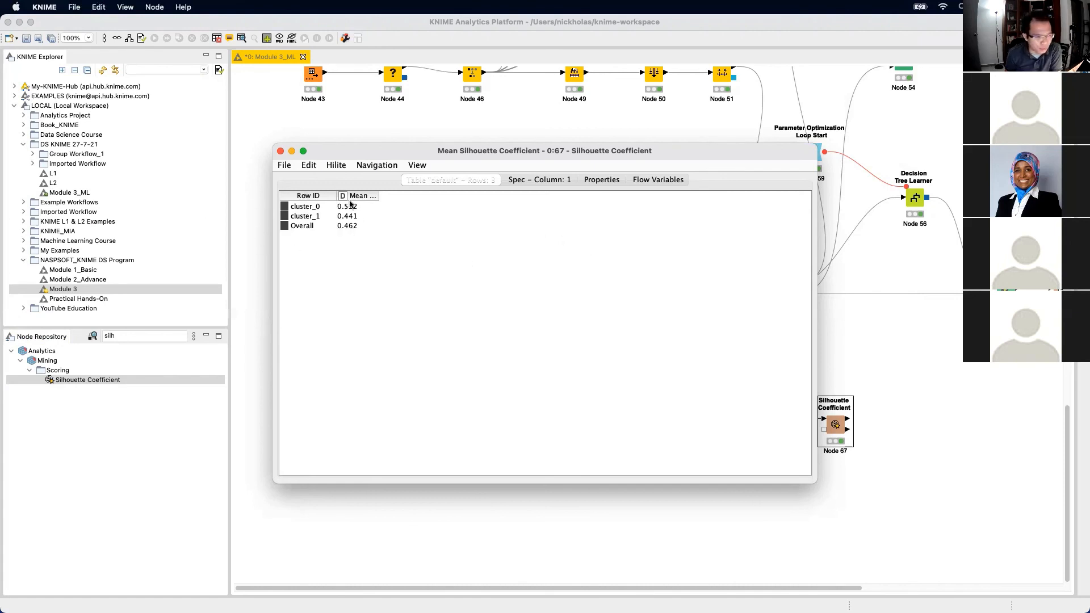
Compare the Mean Silhouette Coefficient table with the k = 2 slide in the presentation, and close the table
key("ctrl+Right")
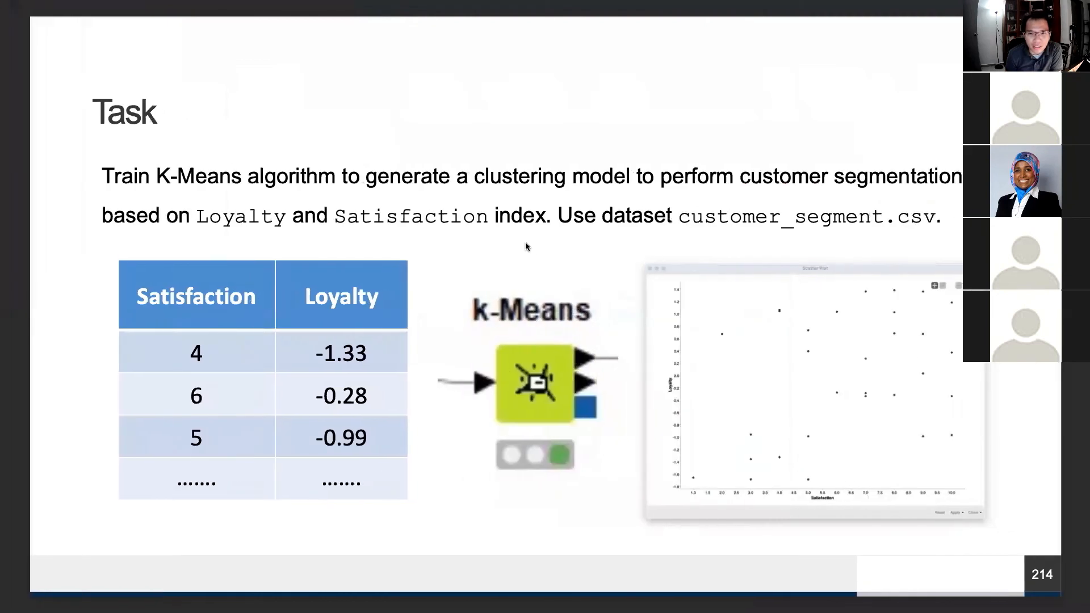
key("Right")
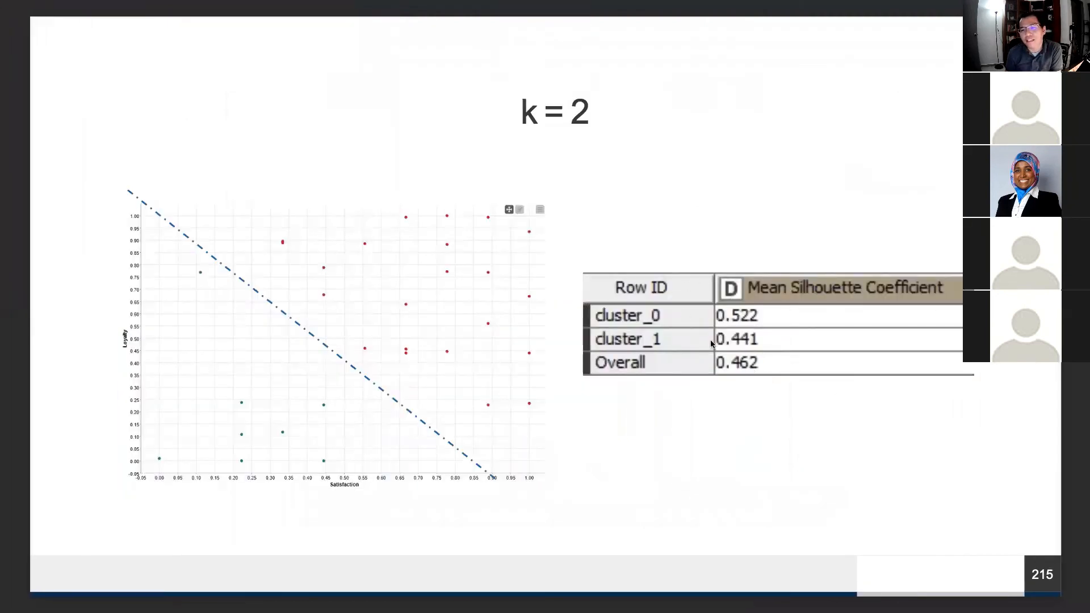
key("ctrl+Left")
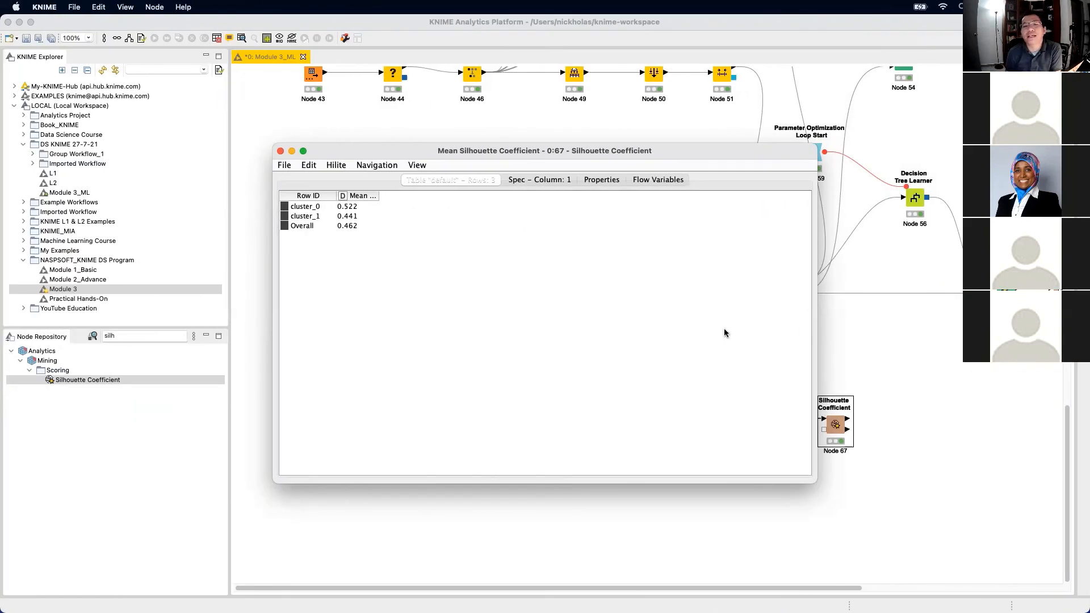
key("ctrl+Right")
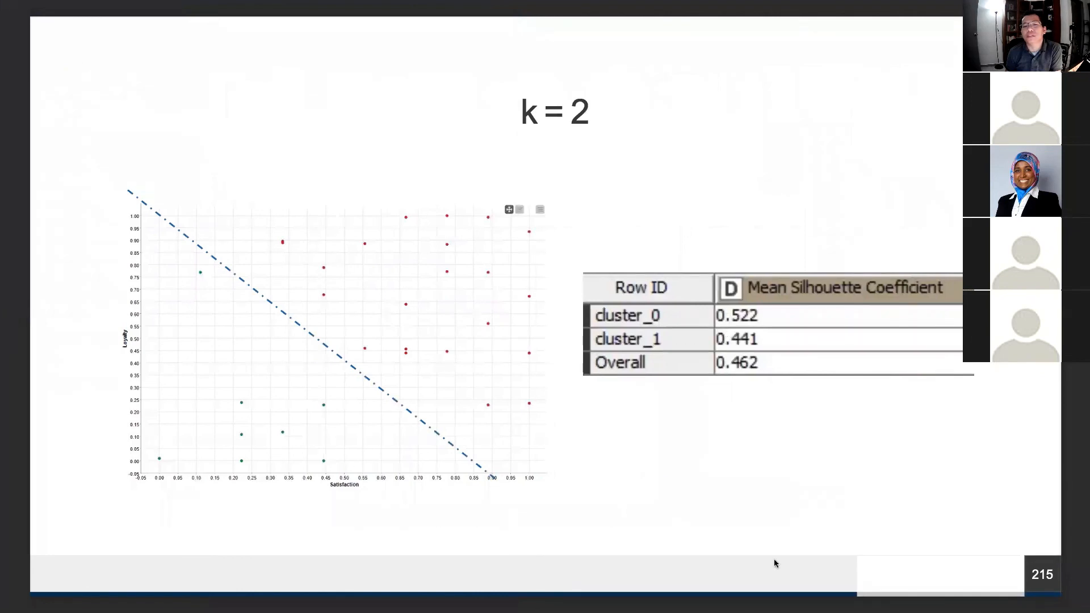
key("ctrl+Left")
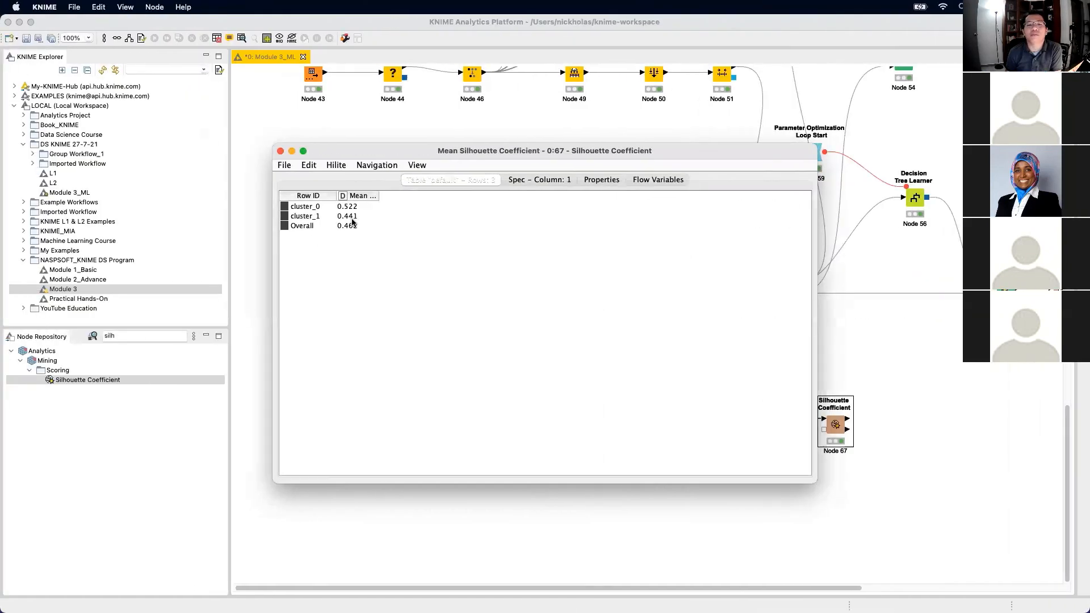
key("ctrl+Right")
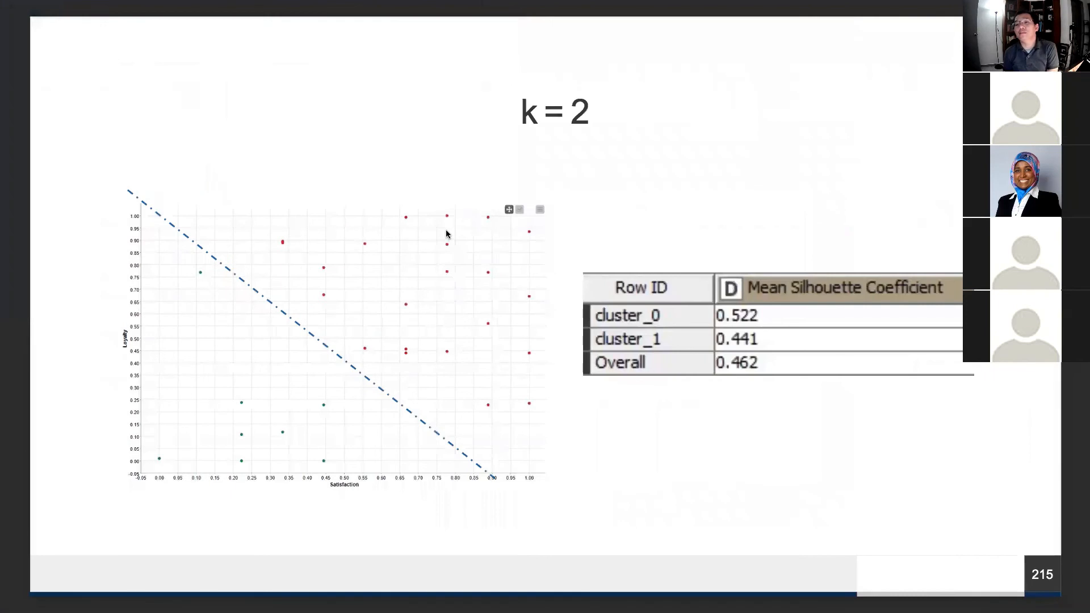
key("ctrl+Left")
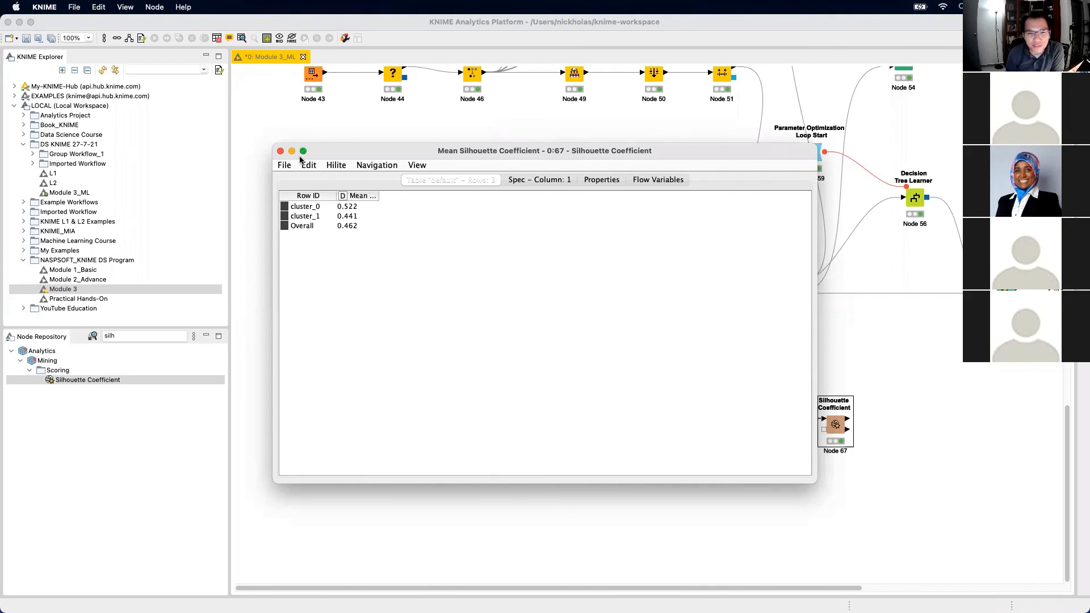
left_click(280, 151)
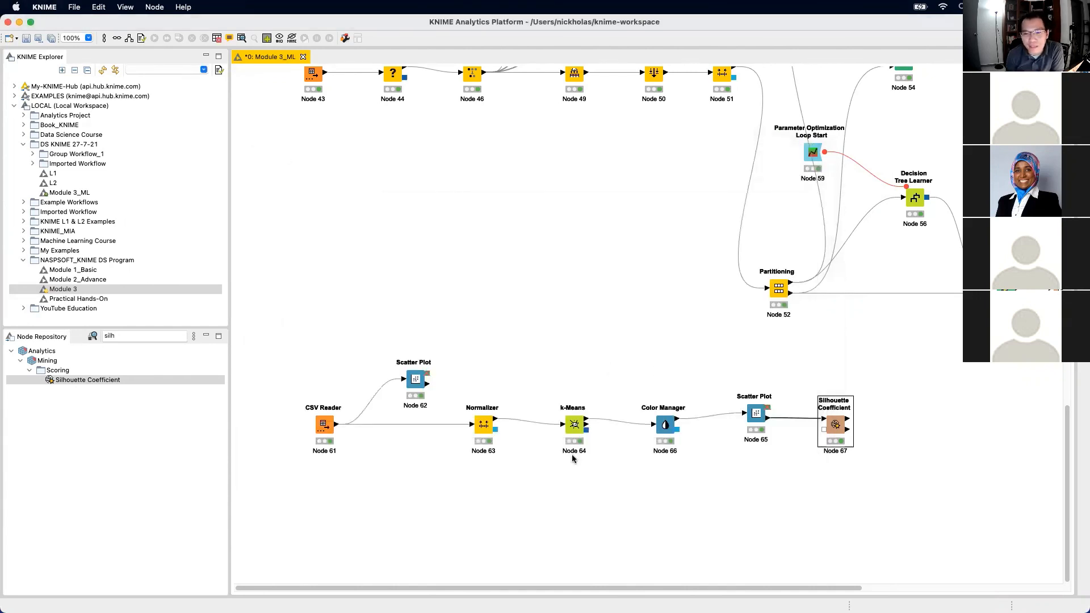
Set the k-Means node's number of clusters to 3 and accept the configuration
left_click(574, 426)
double_click(574, 427)
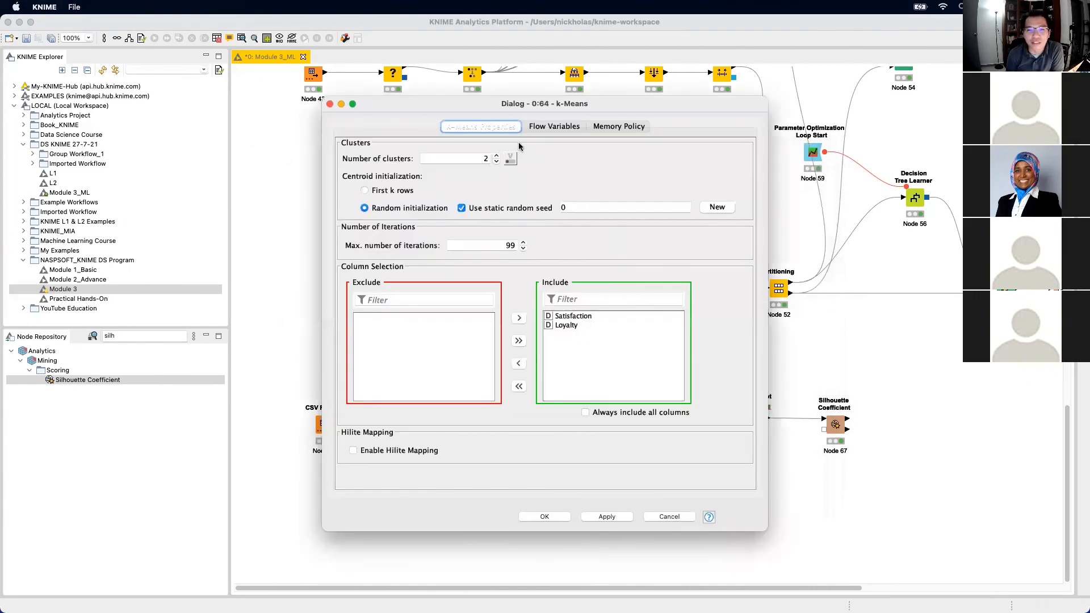
left_click(496, 158)
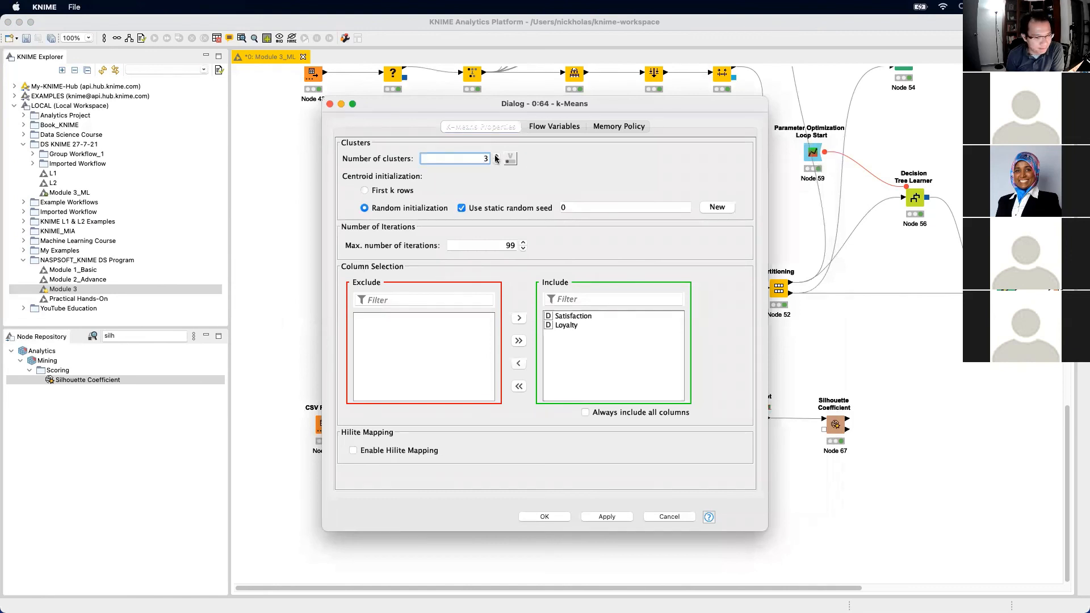
left_click(616, 516)
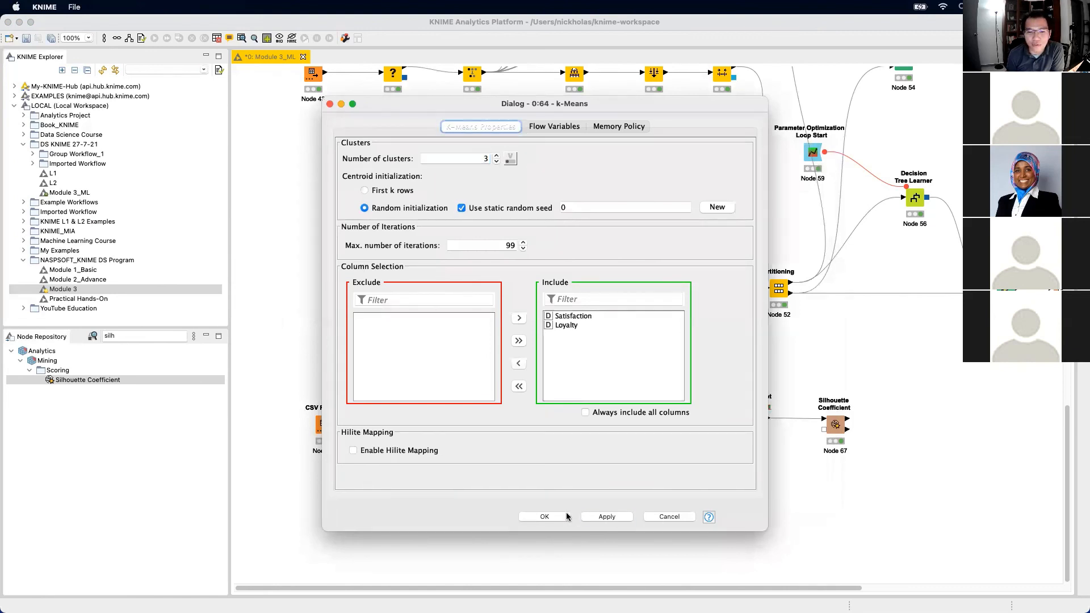
left_click(567, 517)
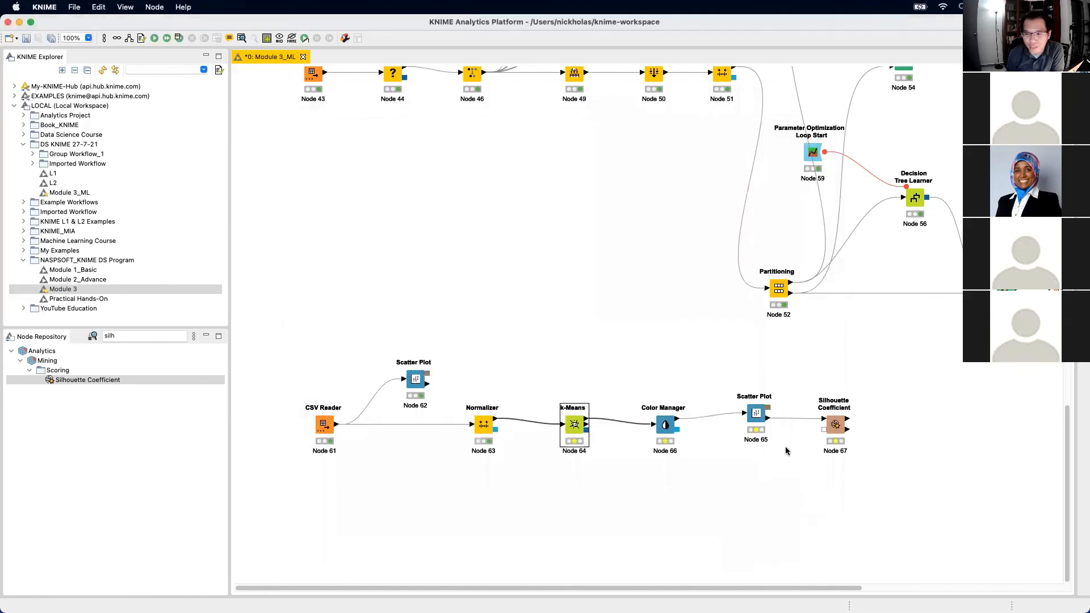
Execute the chain through the Silhouette Coefficient node and check the cluster assignments in its Result table, closing it when done
right_click(833, 430)
left_click(874, 339)
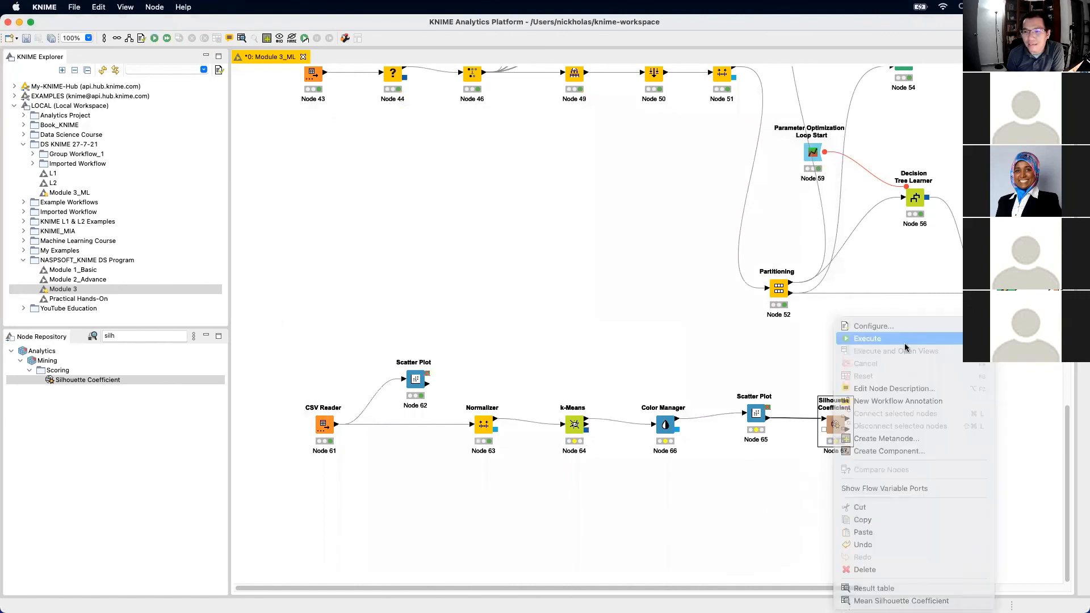
right_click(838, 423)
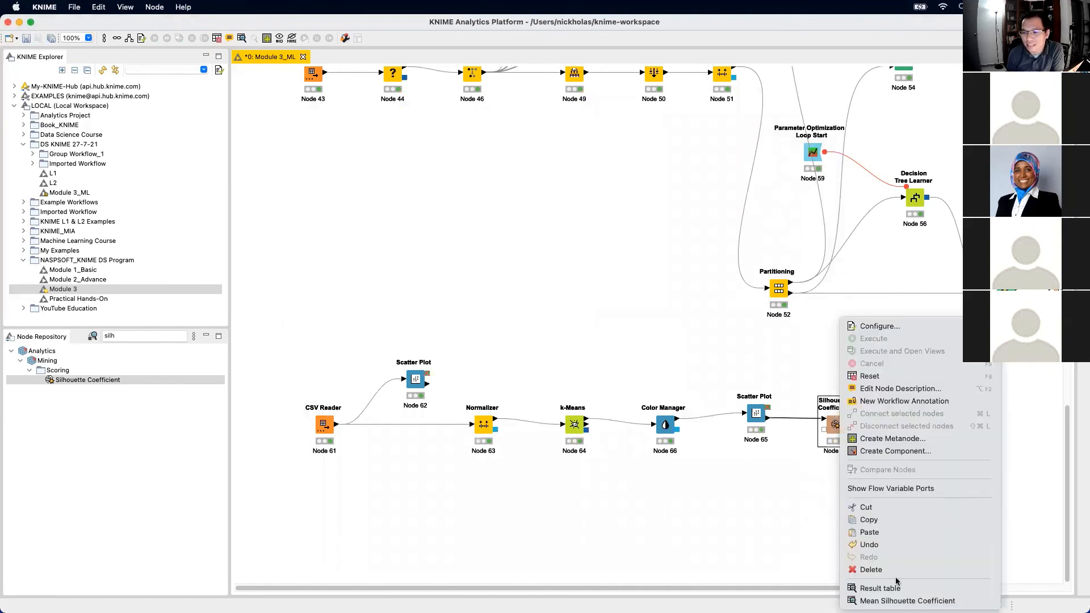
left_click(901, 590)
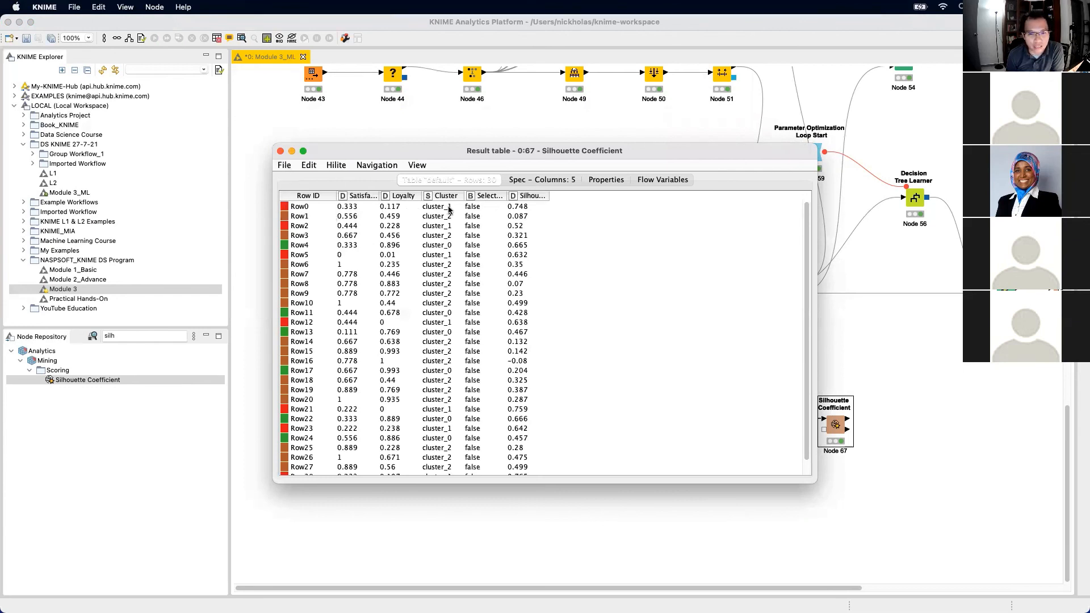
left_click(280, 151)
Examine the mean silhouette coefficient of each cluster and overall in the Silhouette Coefficient node's output, and close the table
right_click(841, 428)
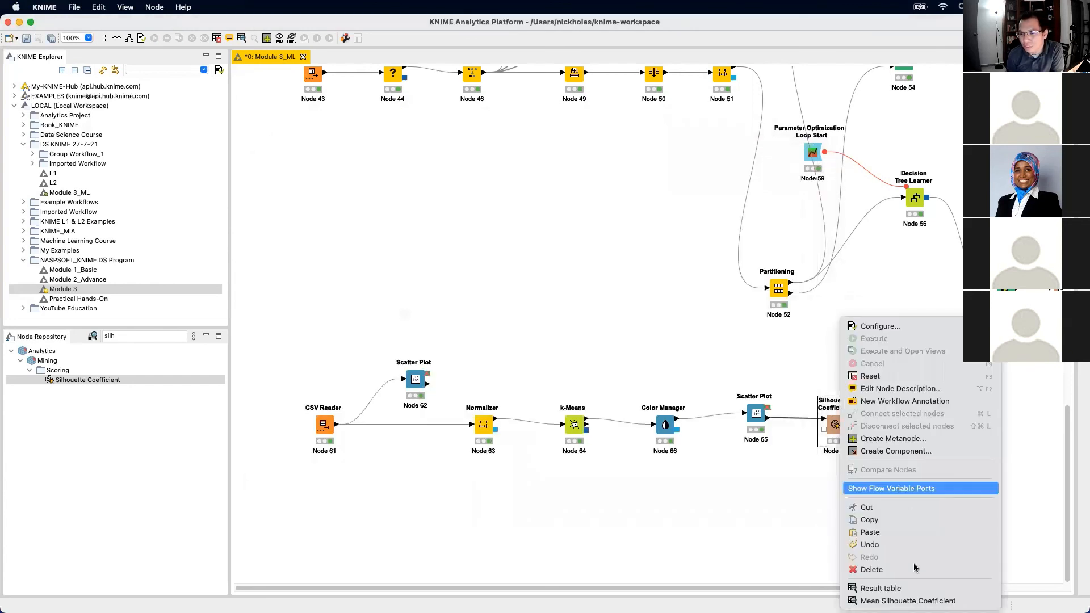
left_click(908, 600)
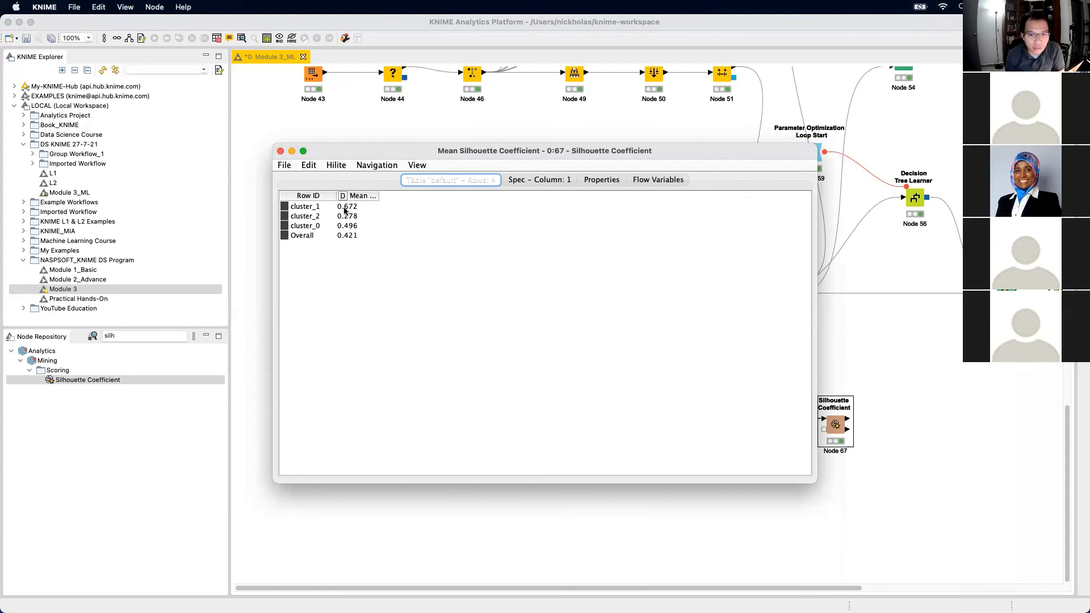
left_click(281, 151)
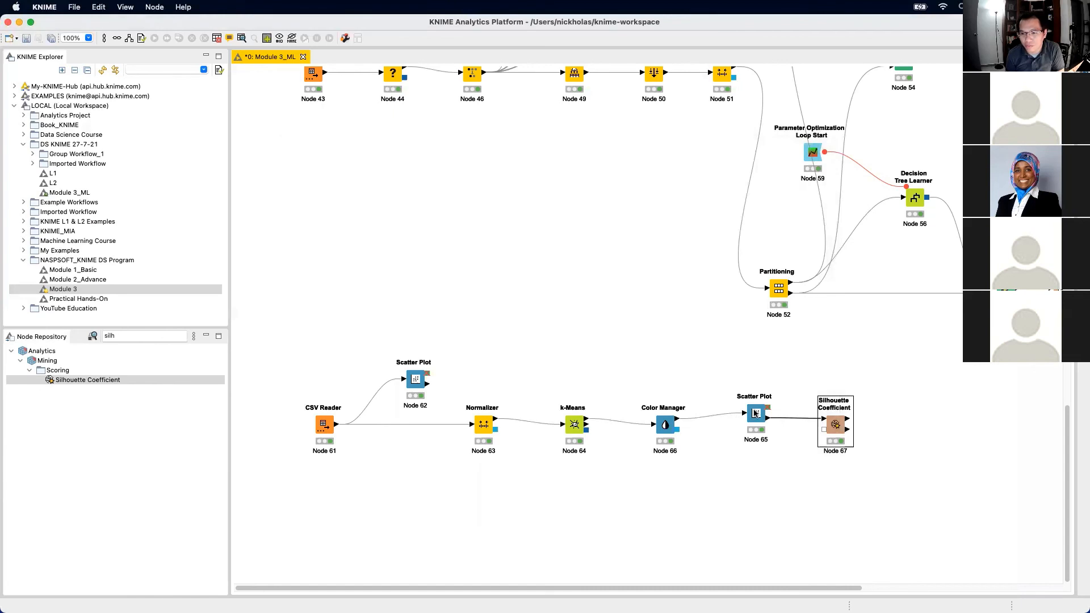
Examine the three colored clusters in the interactive view of the Scatter Plot after the Color Manager, and close it
right_click(754, 413)
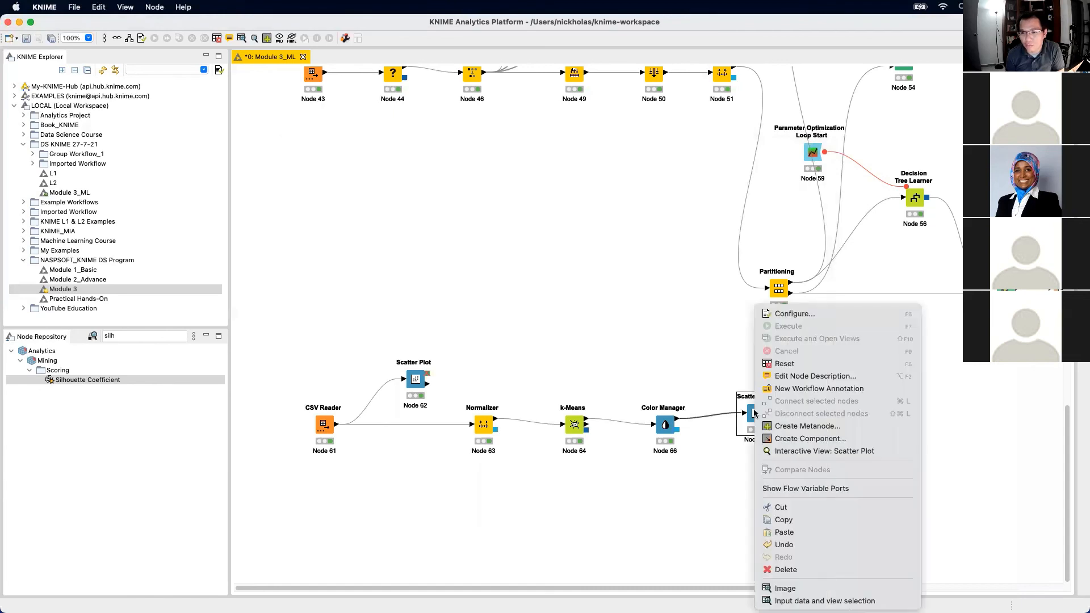
left_click(854, 452)
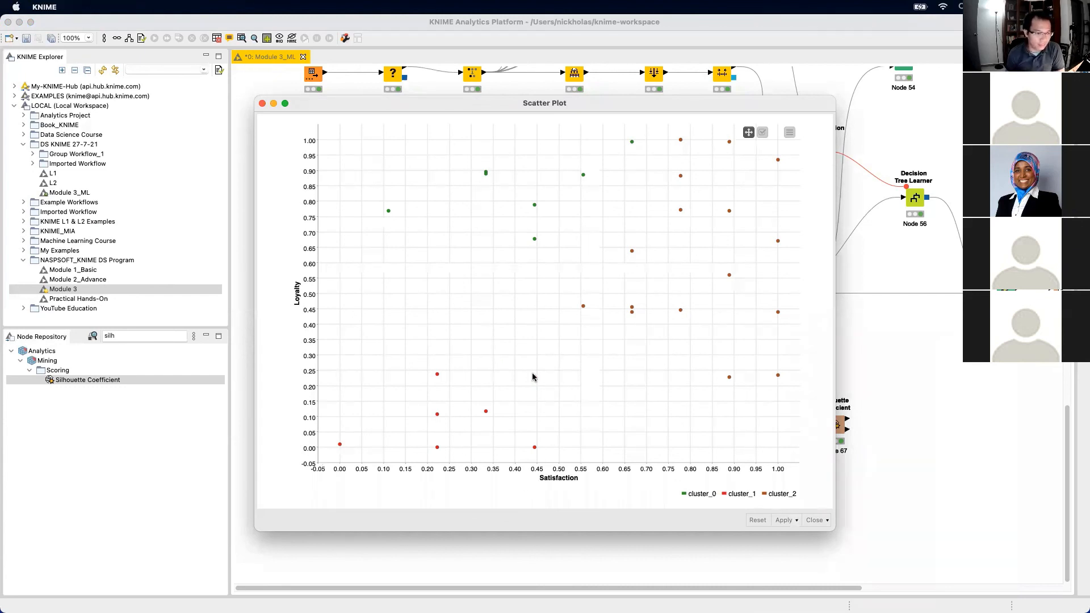
left_click(262, 103)
Switch to the presentation and compare the cluster plots and mean silhouette coefficients on the slides for k = 2 through k = 5
key("ctrl+Right")
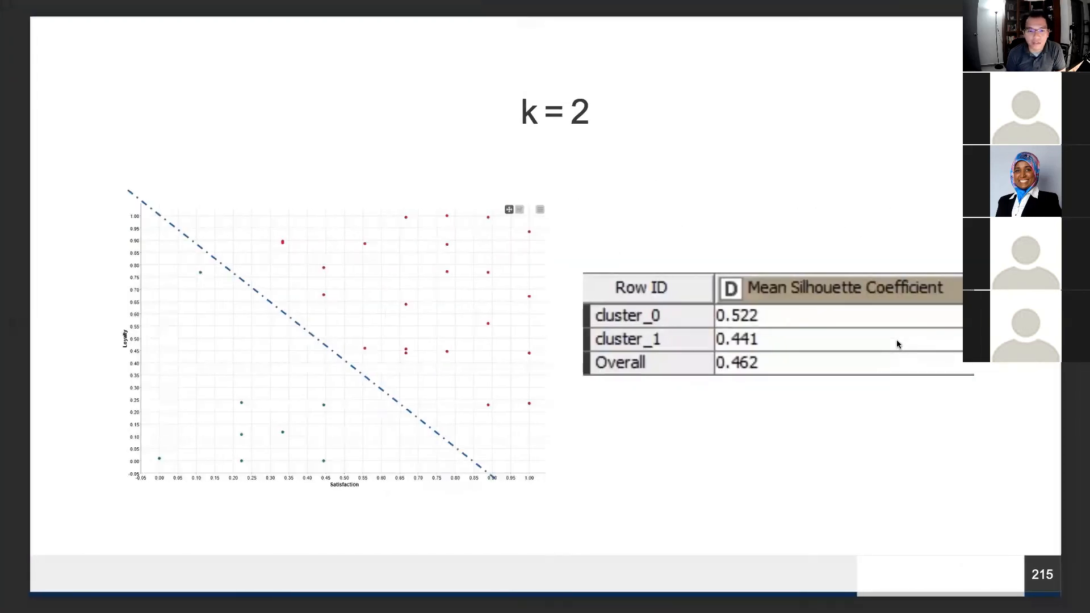
key("Right")
key("Right")
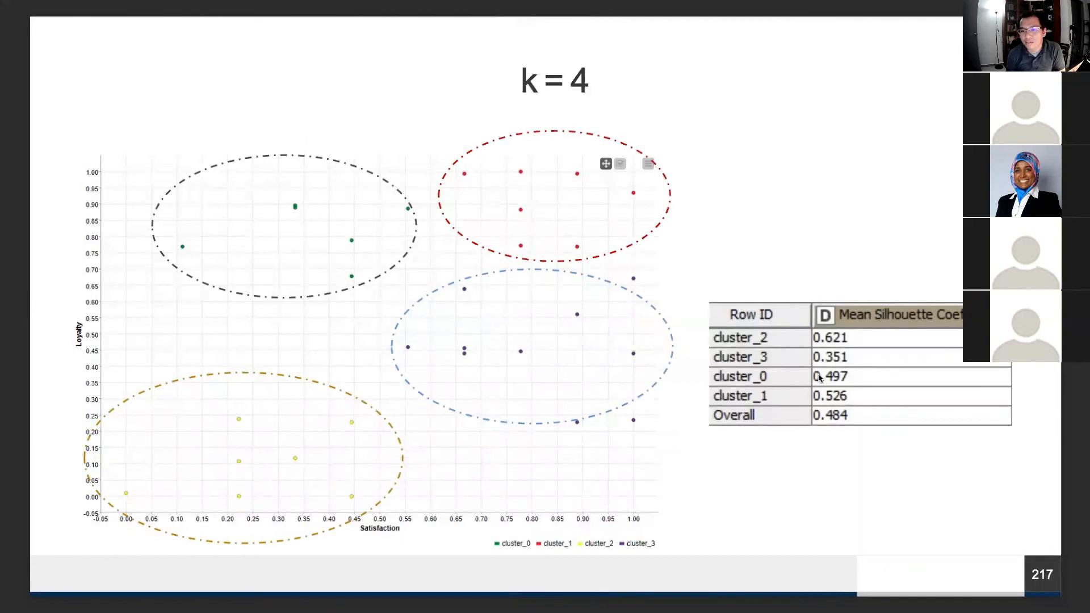
key("Right")
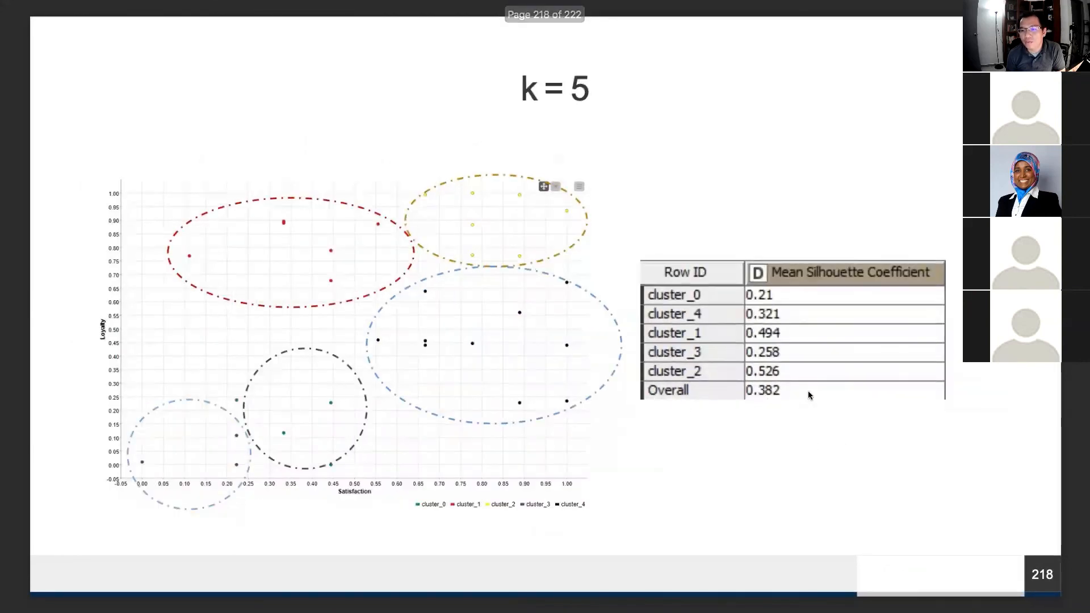
key("Left")
key("Left")
key("Left")
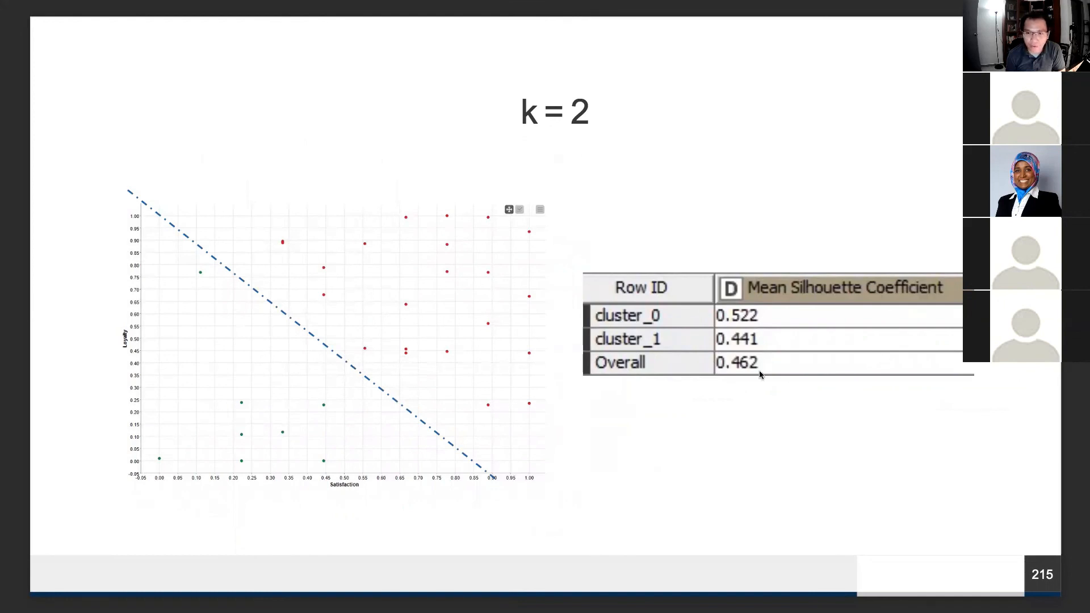
key("Right")
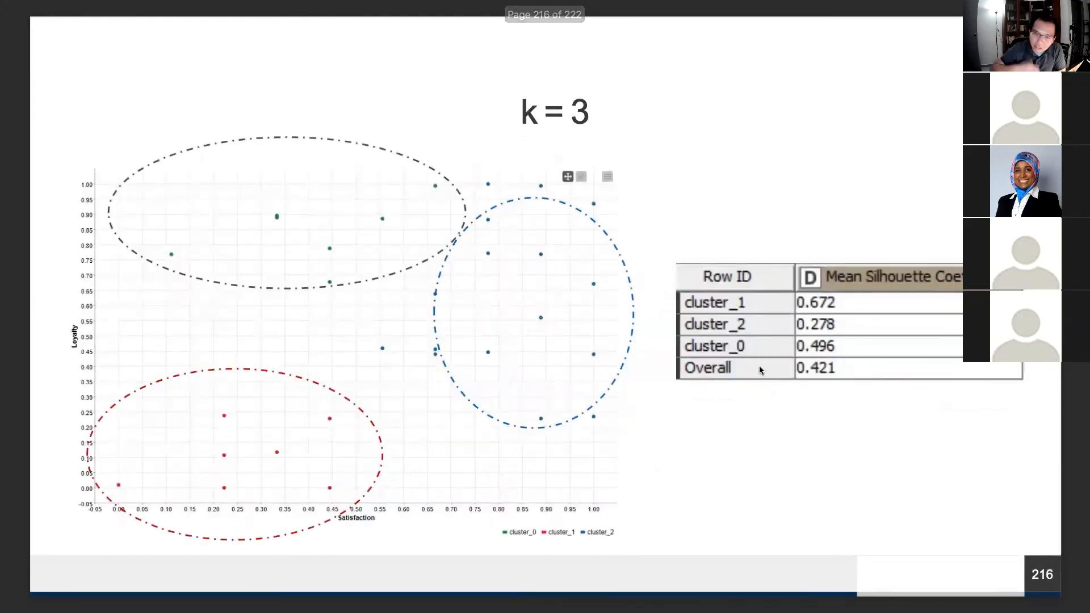
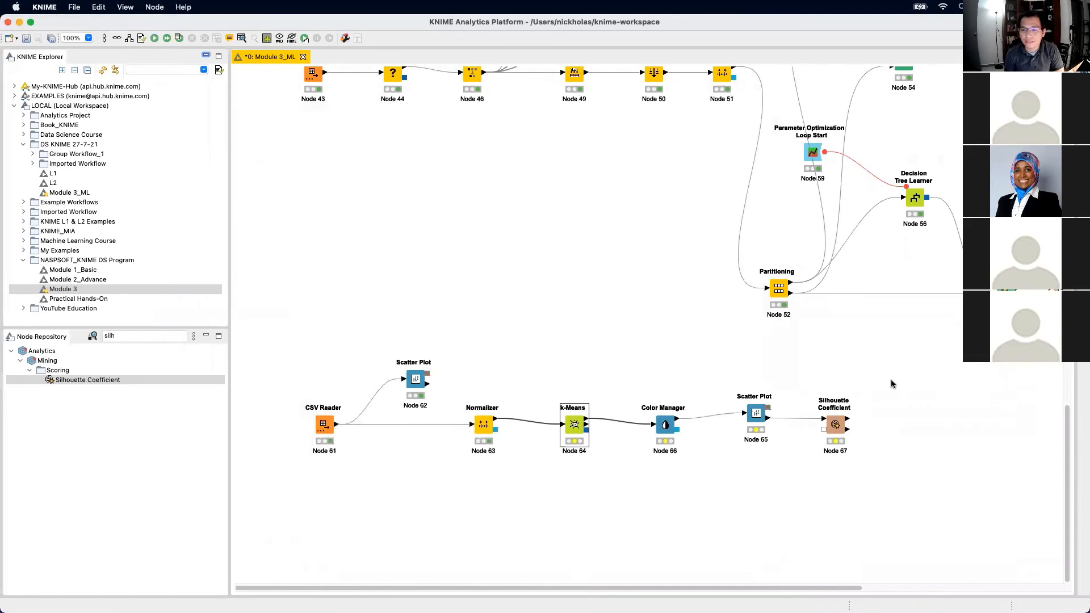
Execute the reset chain through the Silhouette Coefficient node and view the four clusters in the colored Scatter Plot, closing the view when done
right_click(843, 427)
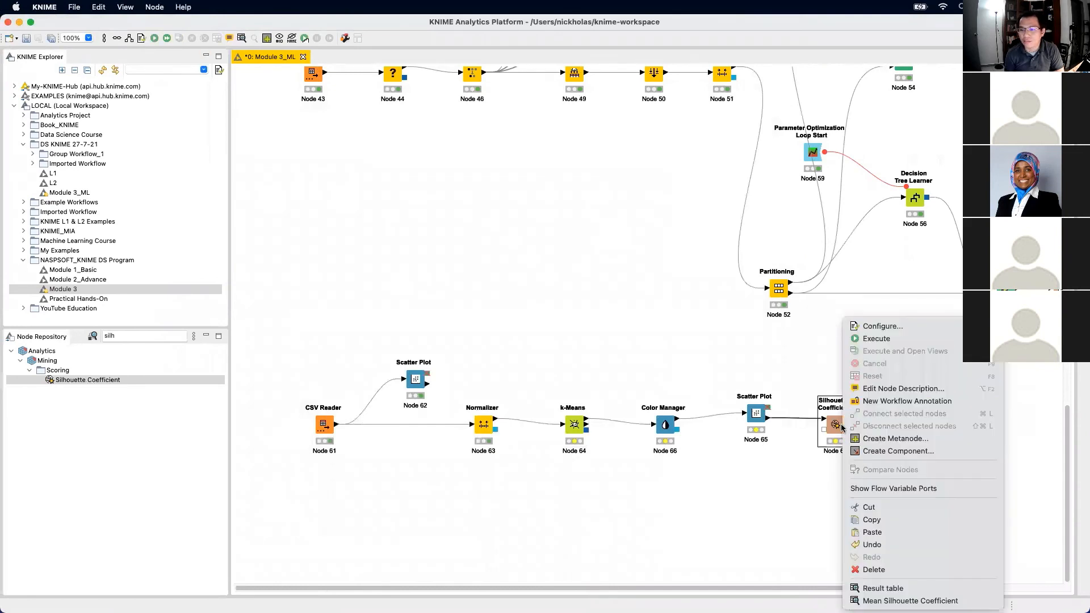
left_click(893, 339)
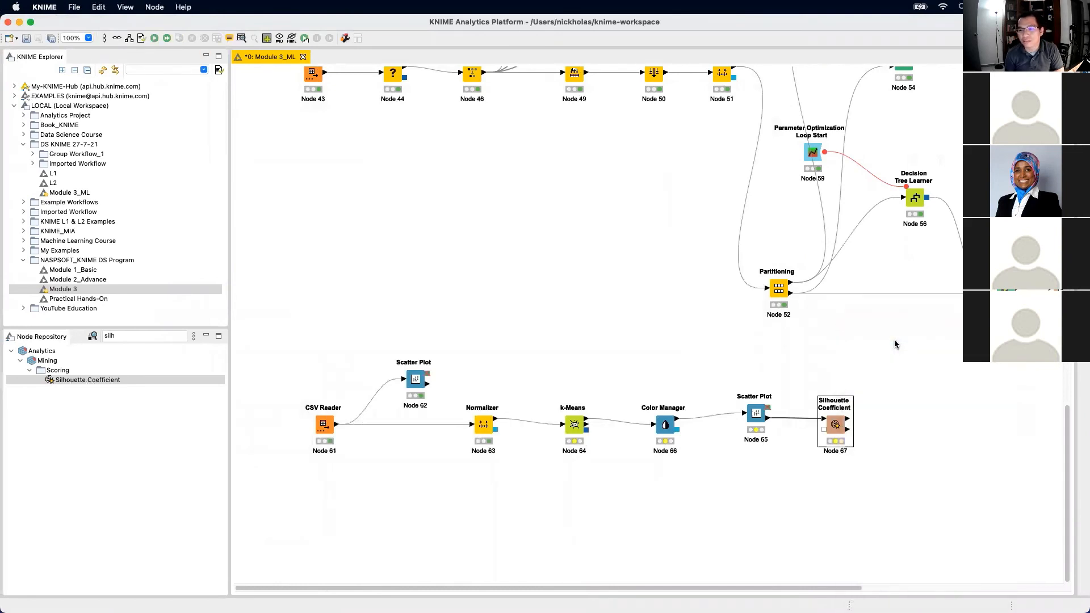
right_click(759, 413)
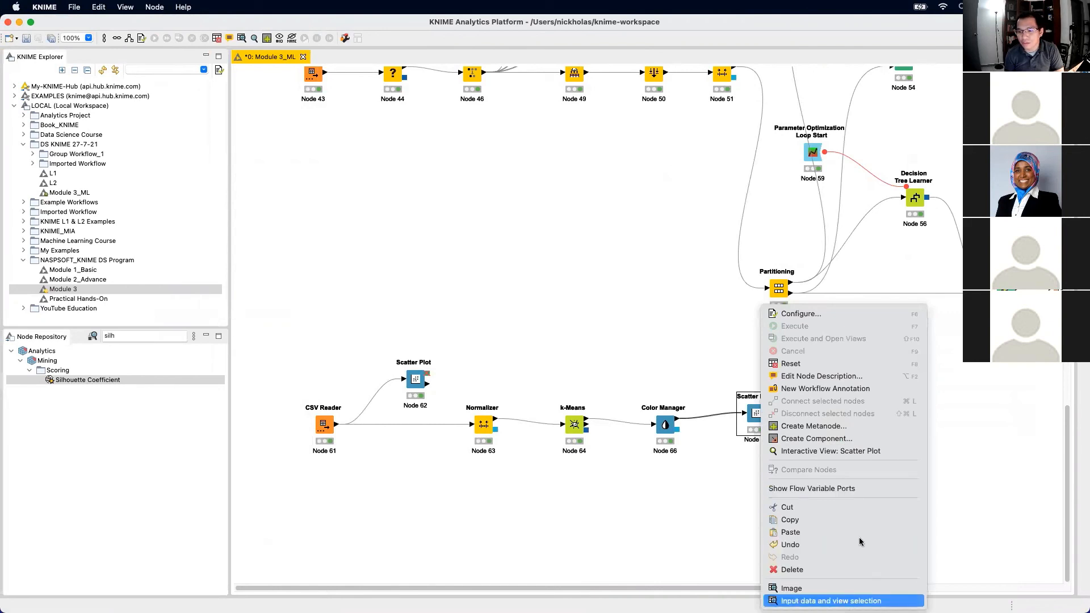
left_click(882, 451)
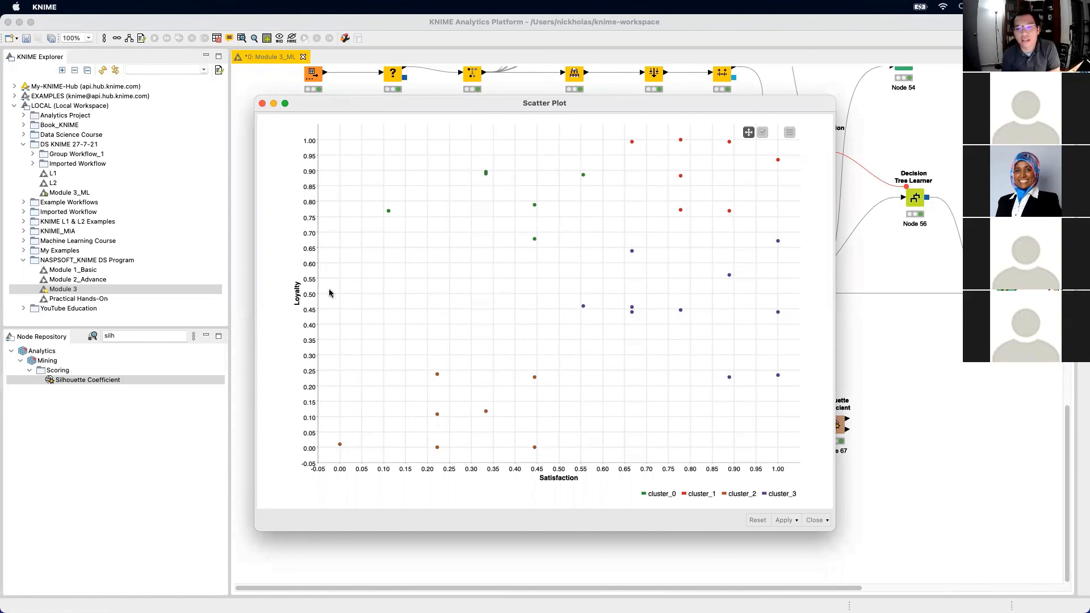
left_click(262, 107)
Check the number of clusters in the k-Means node's configuration and close the dialog
left_click(573, 436)
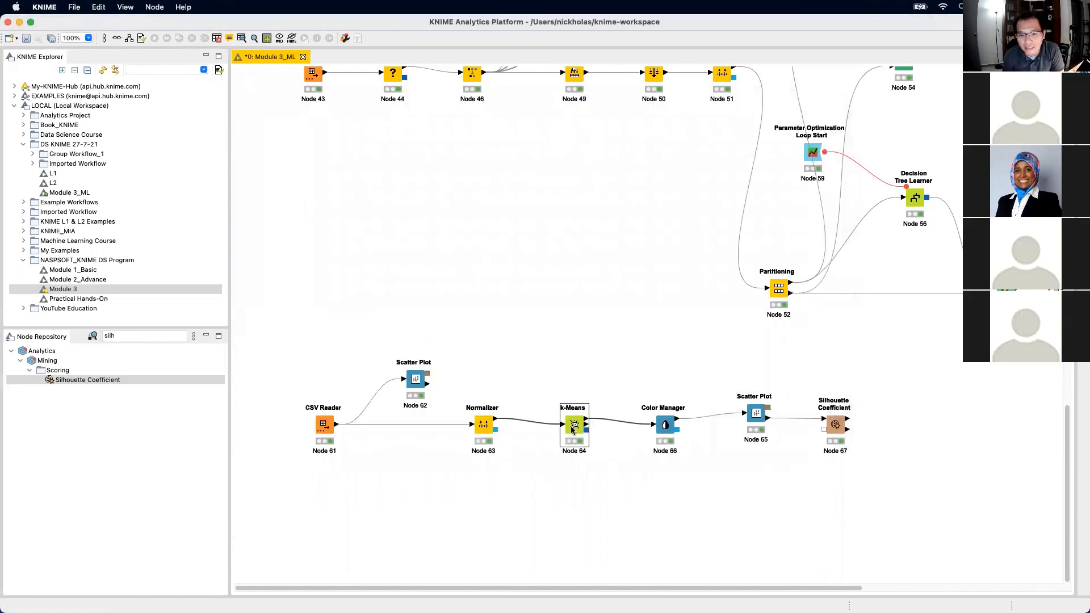
double_click(573, 427)
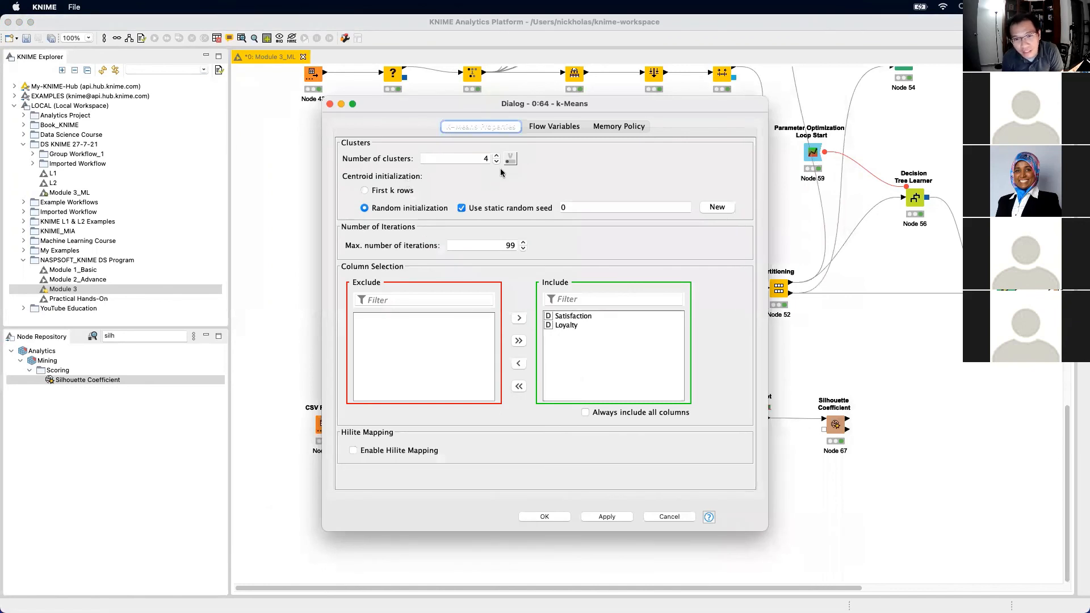
left_click(329, 104)
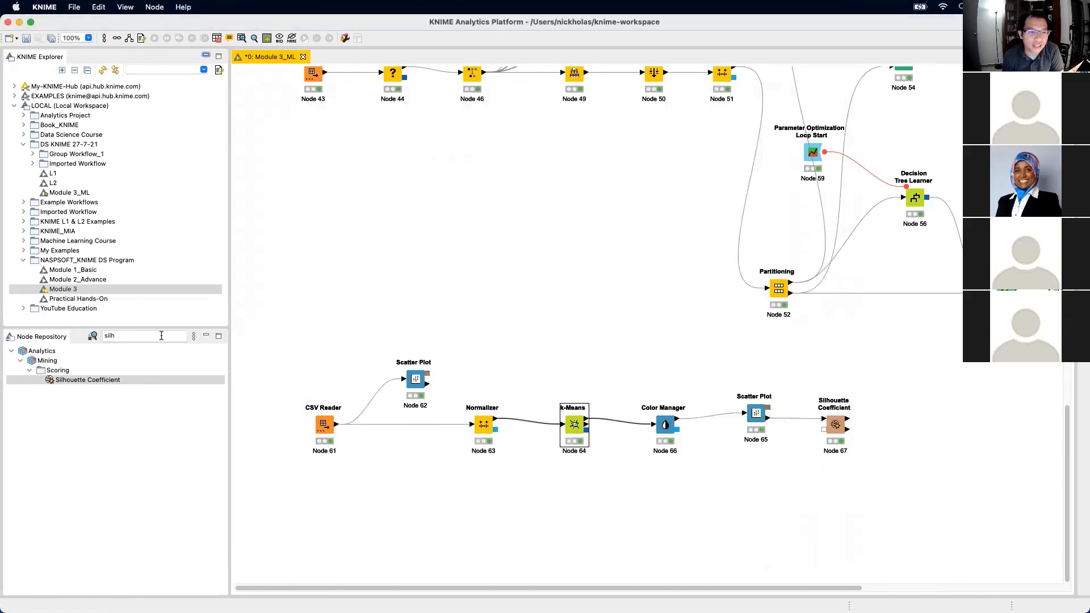
Search the node repository for "integer con" and add an Integer Configuration node above the k-Means node
left_click(161, 335)
key("BackSpace")
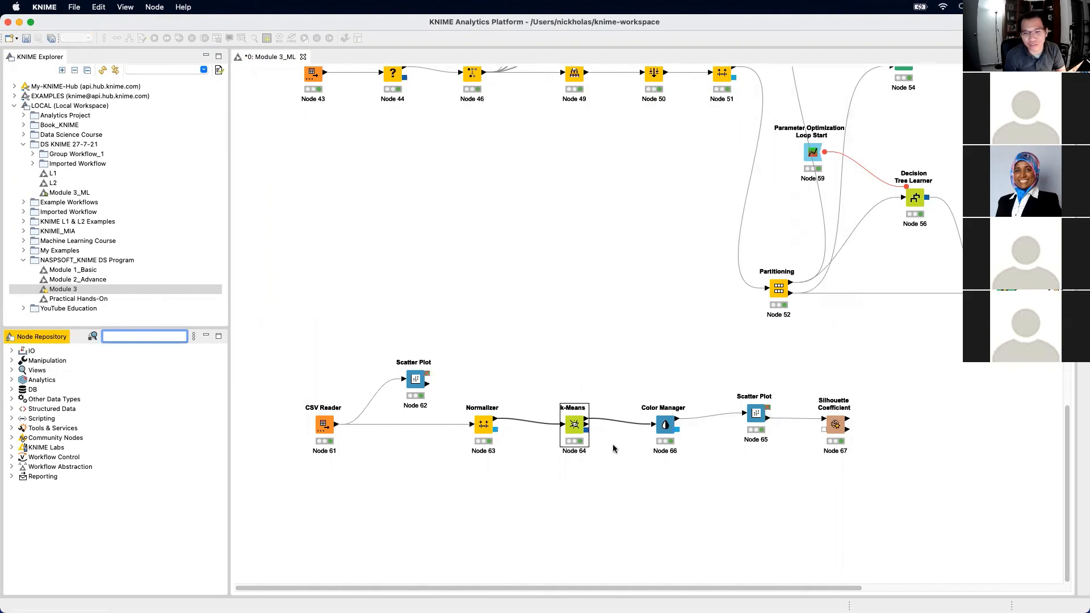
double_click(573, 424)
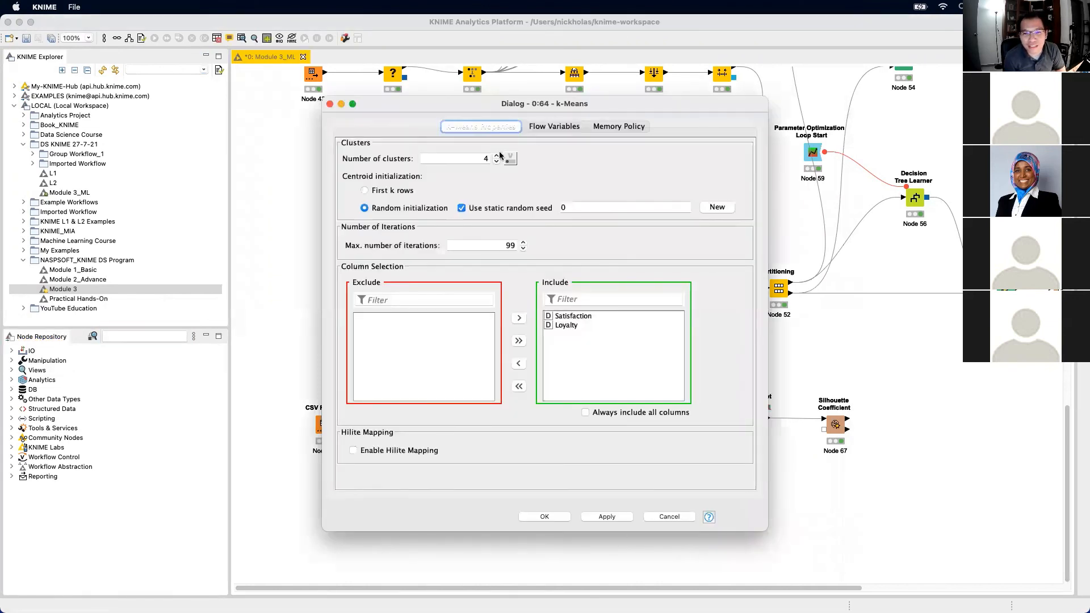
left_click(328, 104)
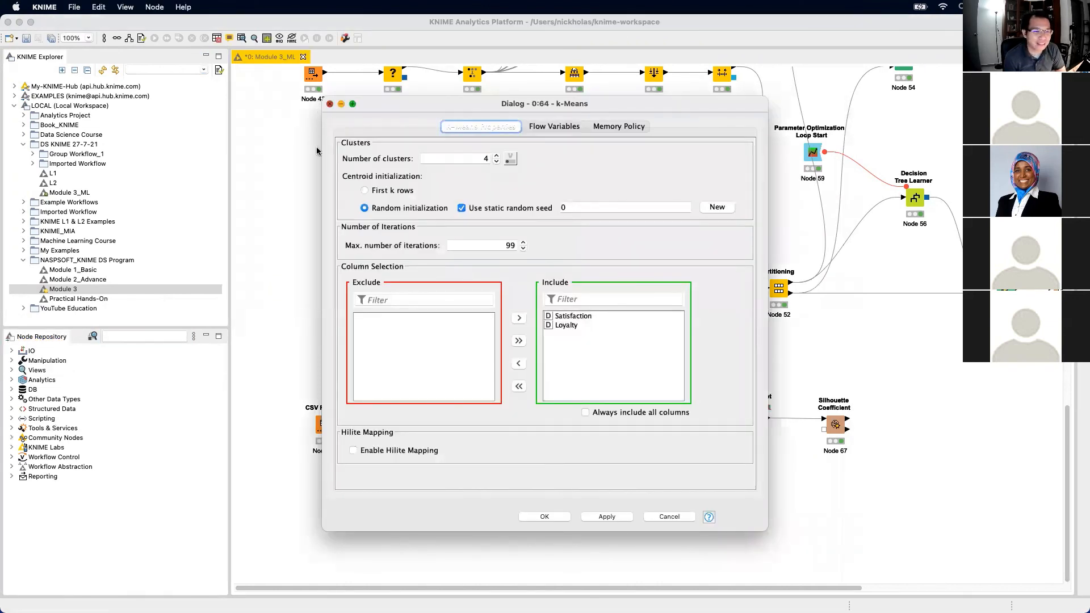
left_click(138, 335)
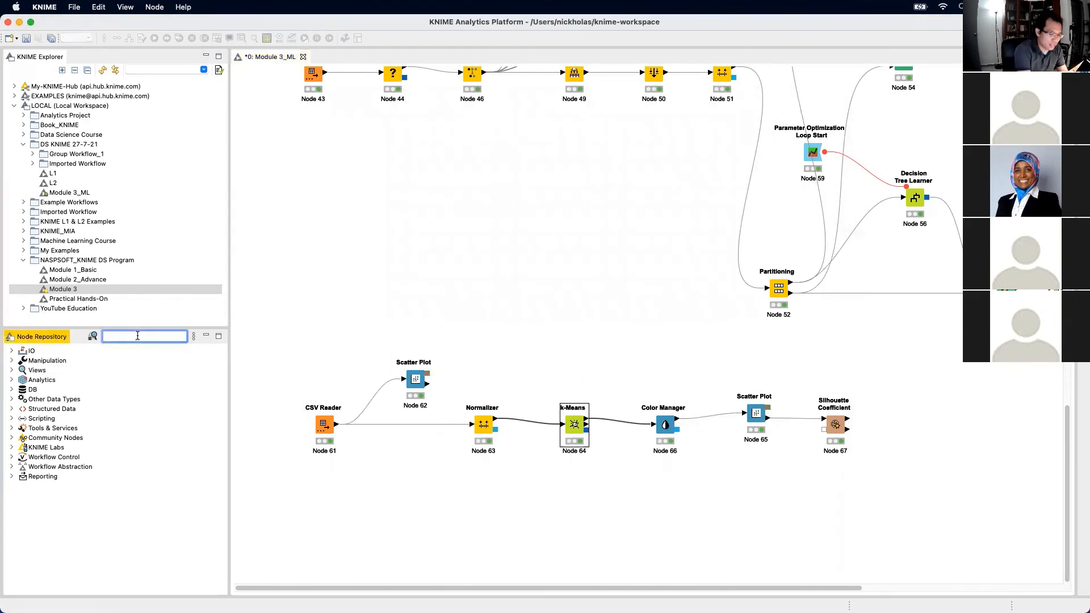
type("integer con")
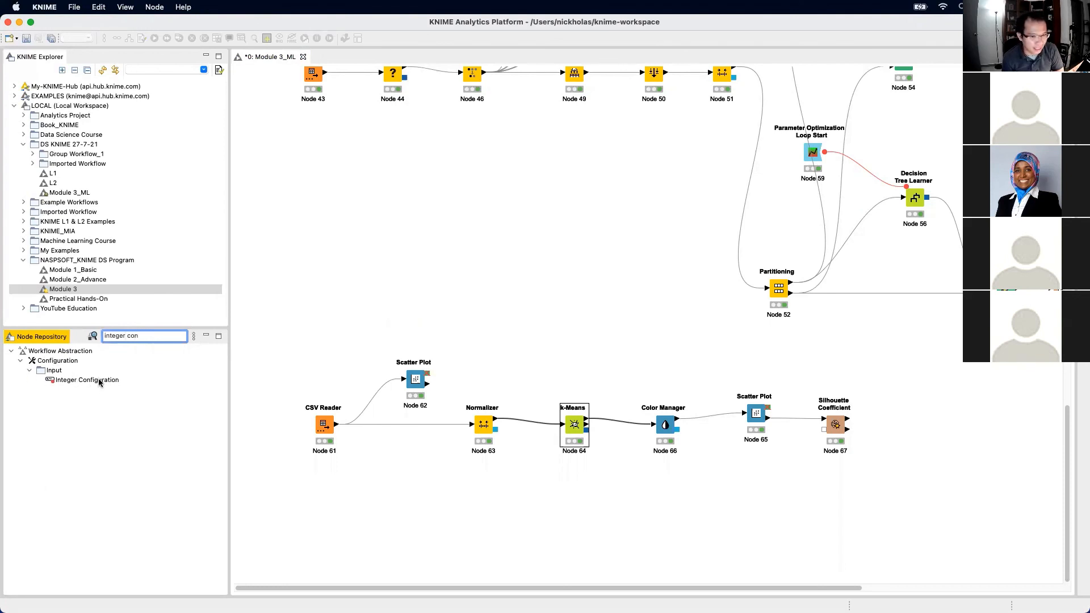
left_click_drag(90, 379, 522, 337)
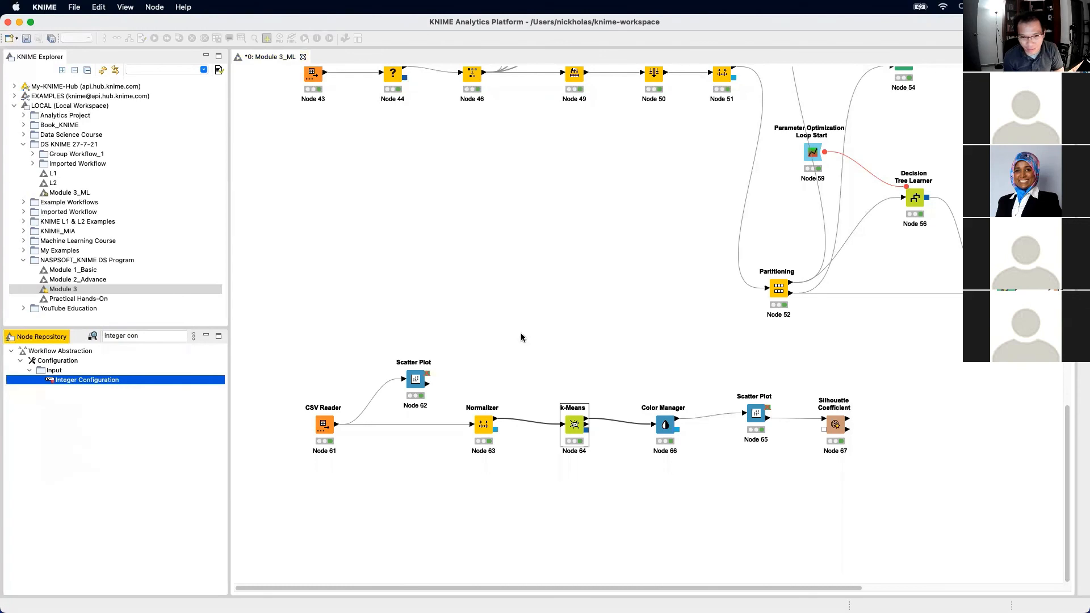
Configure the Integer Configuration node with label "Enter number of Cluster", variable name cluster-input, minimum 2 and default value 2
double_click(518, 335)
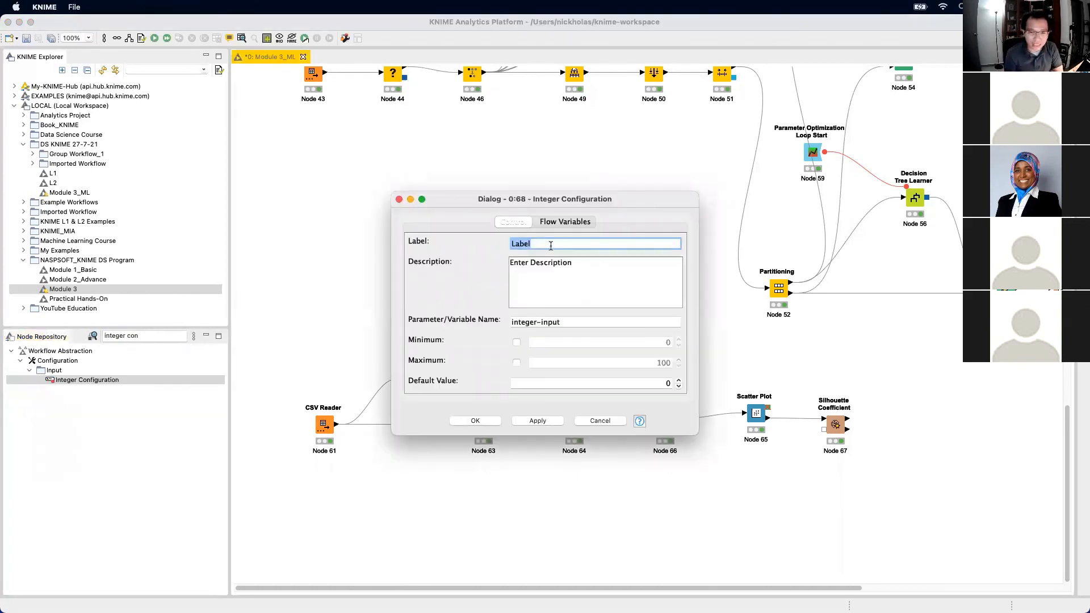
type("Enter number of C")
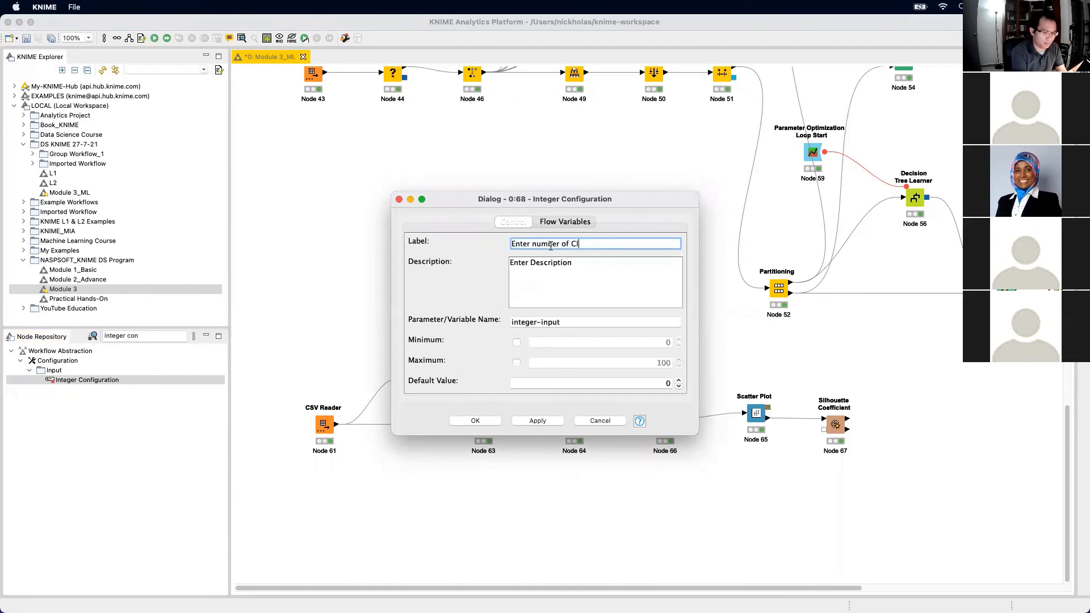
type("luster")
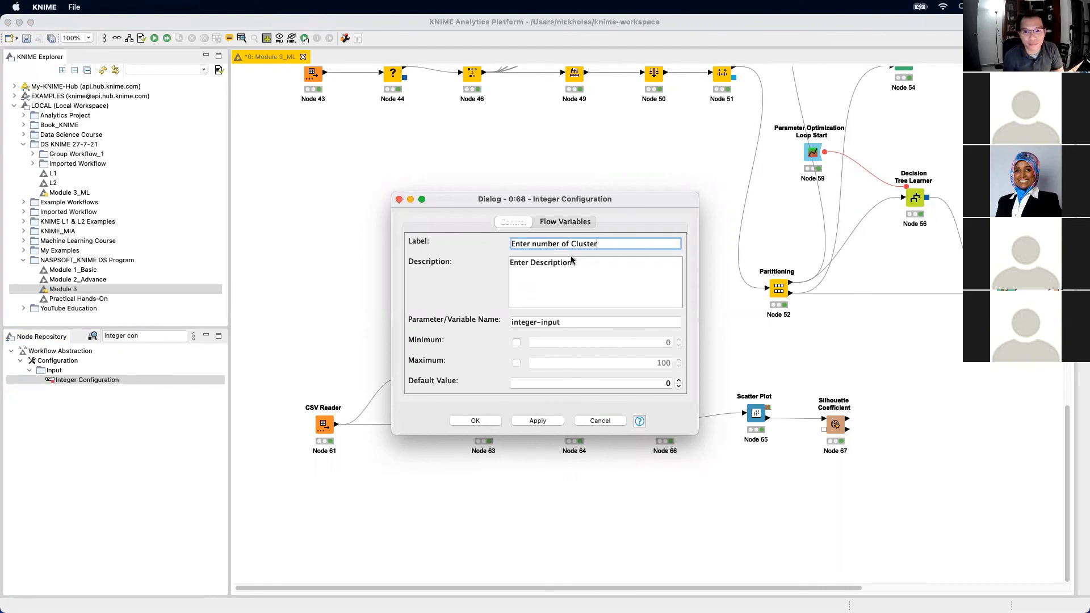
left_click_drag(537, 322, 484, 322)
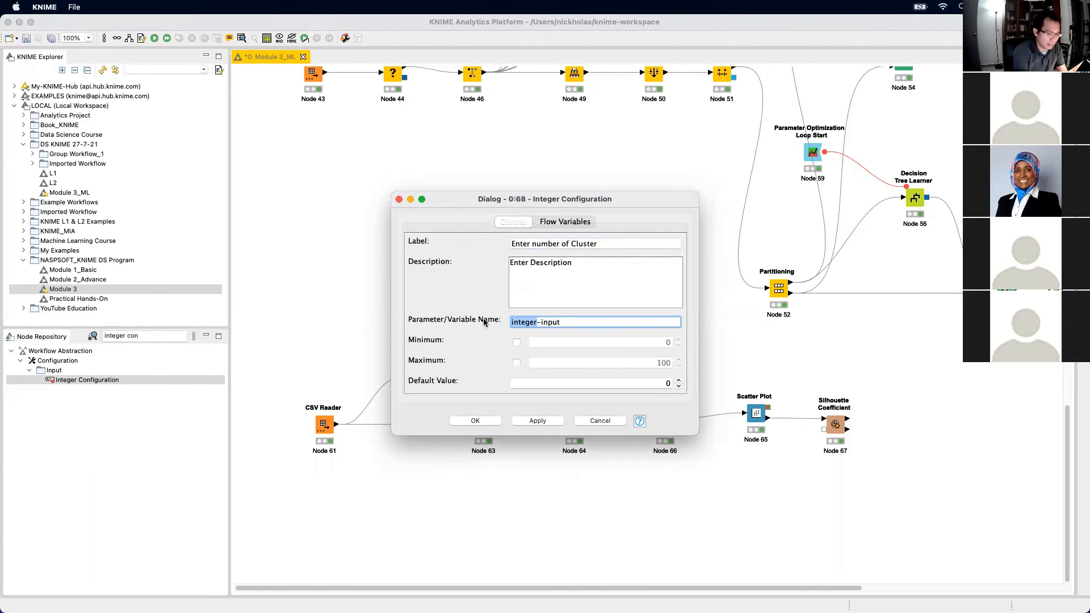
type("cluster")
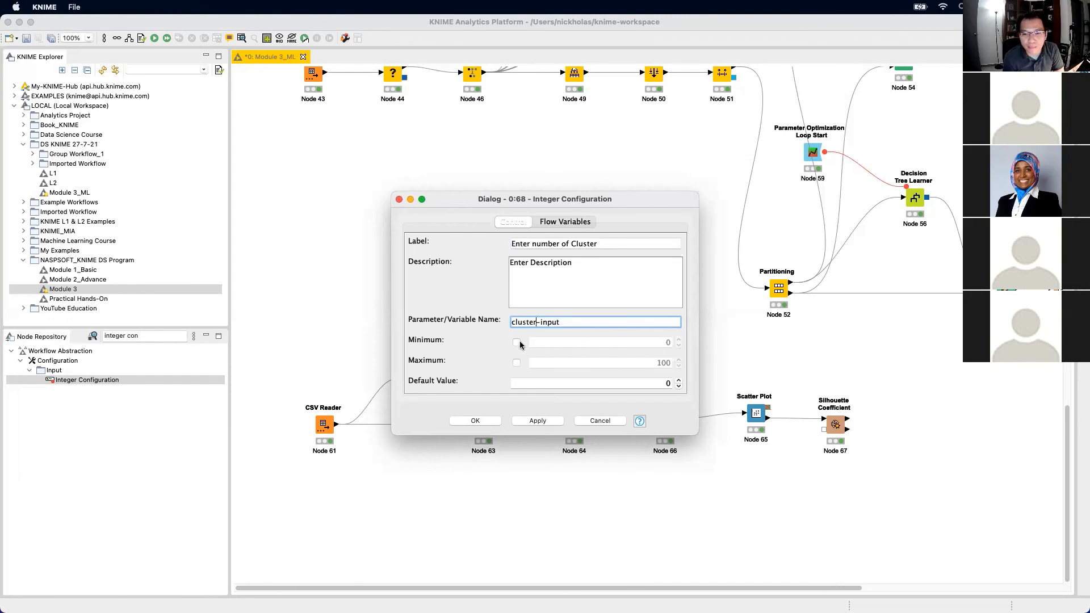
left_click(679, 382)
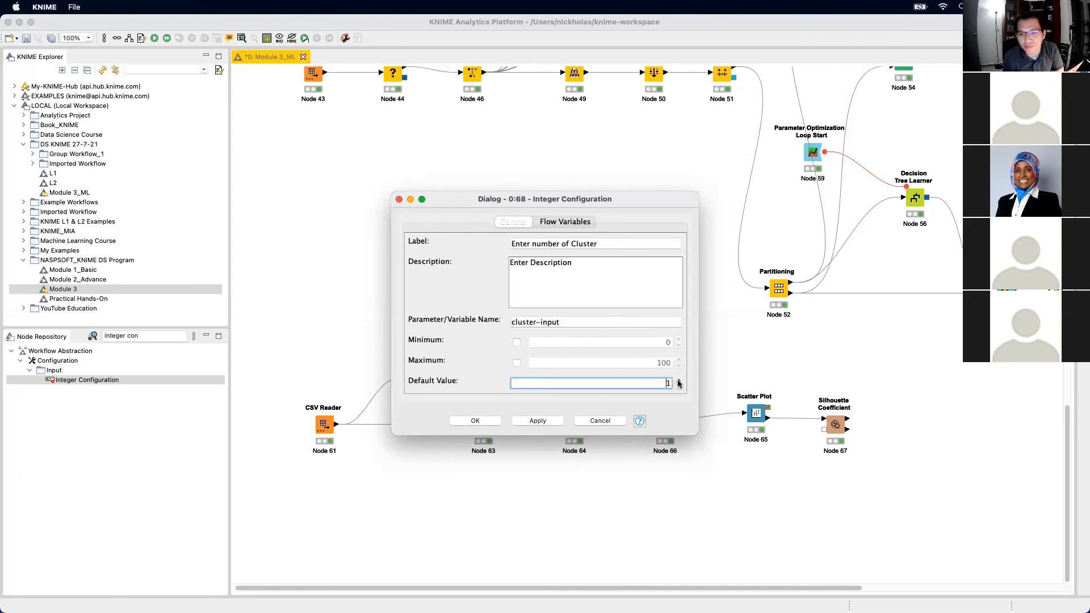
left_click(516, 342)
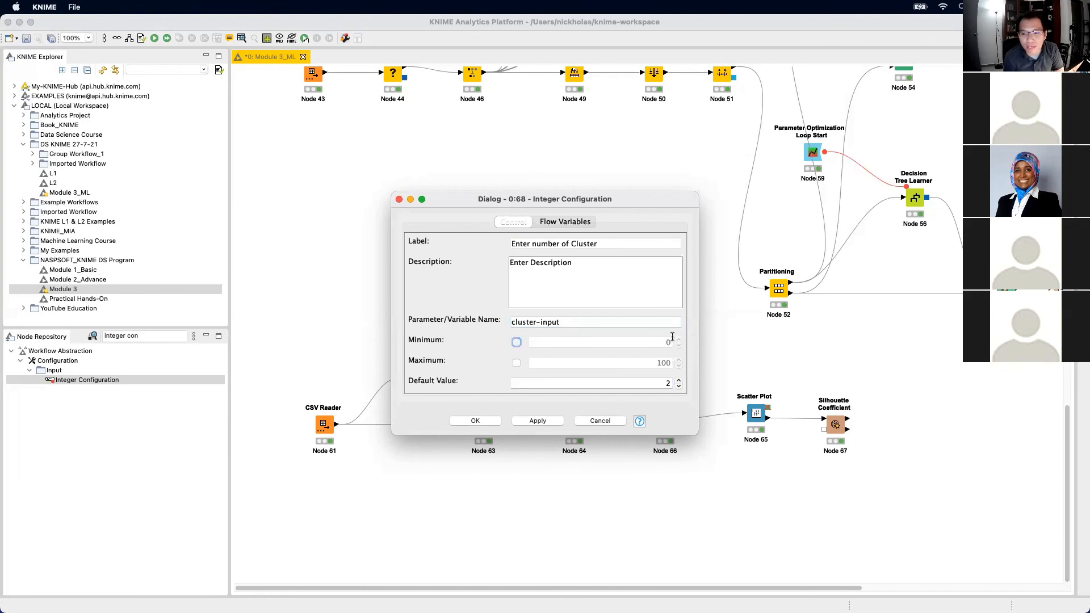
left_click(678, 341)
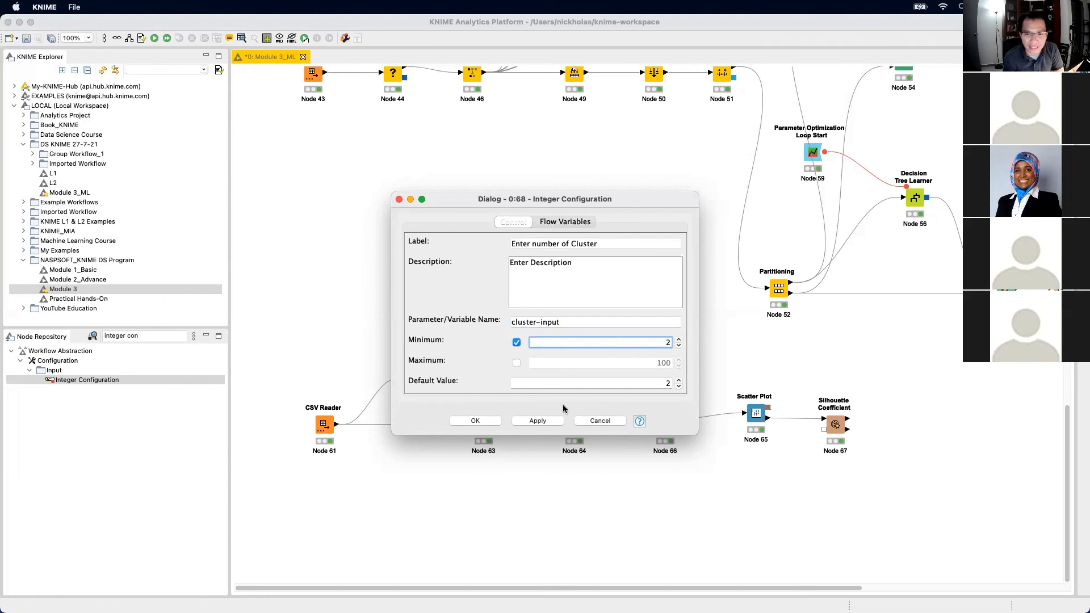
left_click(475, 420)
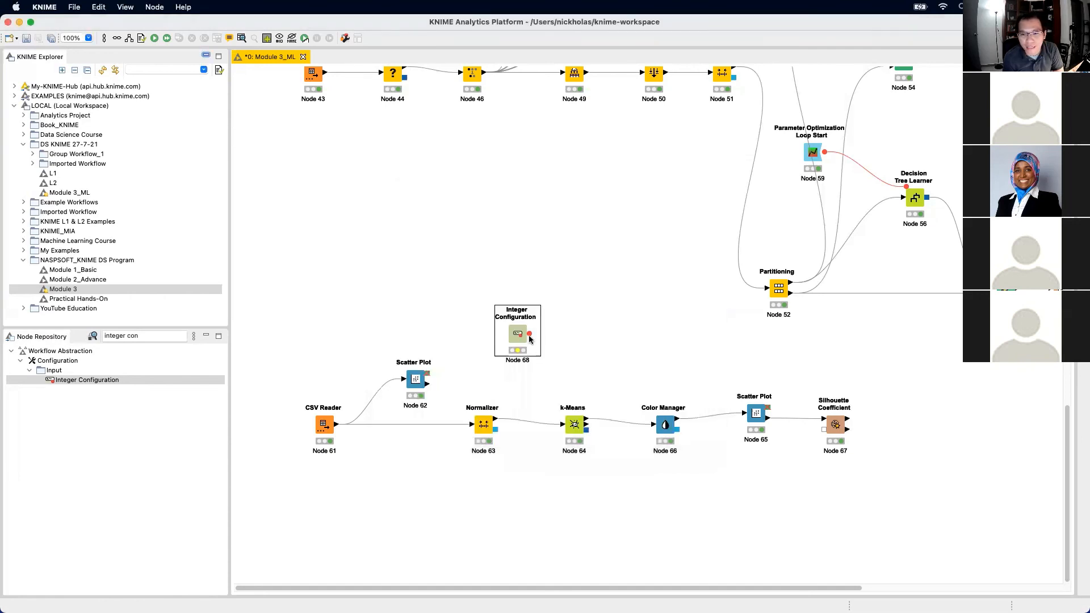
Connect the Integer Configuration node to k-Means as a flow variable and let cluster-input control its number of clusters
left_click_drag(529, 333, 571, 424)
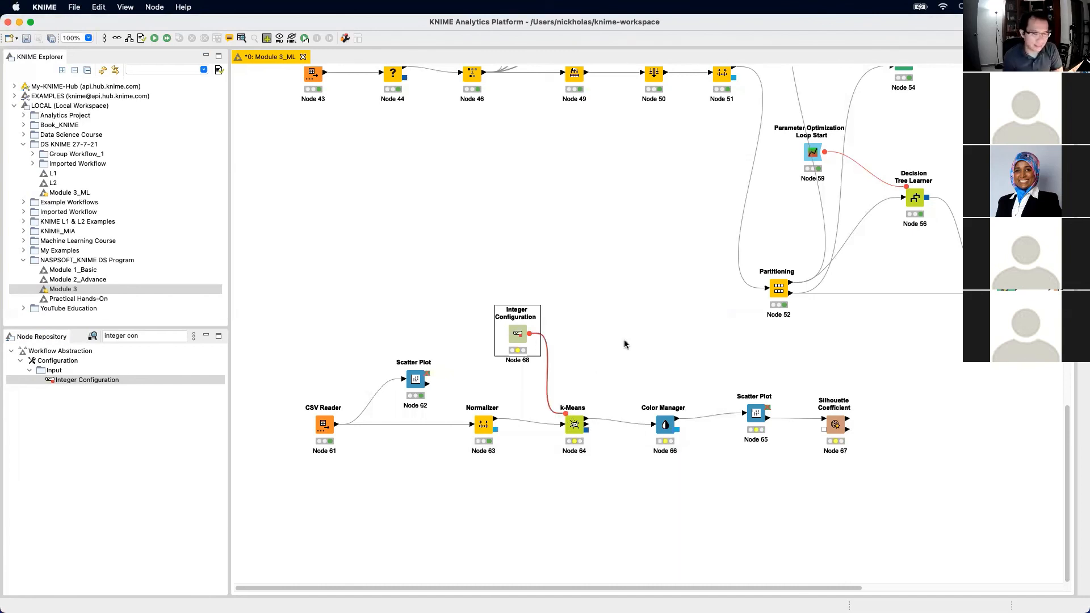
left_click(577, 427)
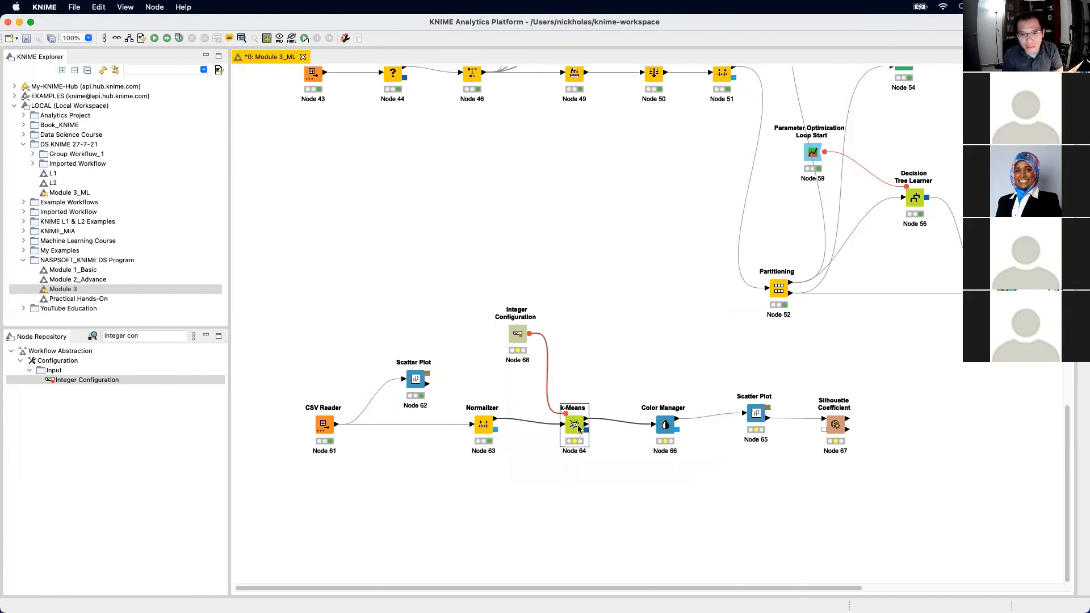
double_click(574, 427)
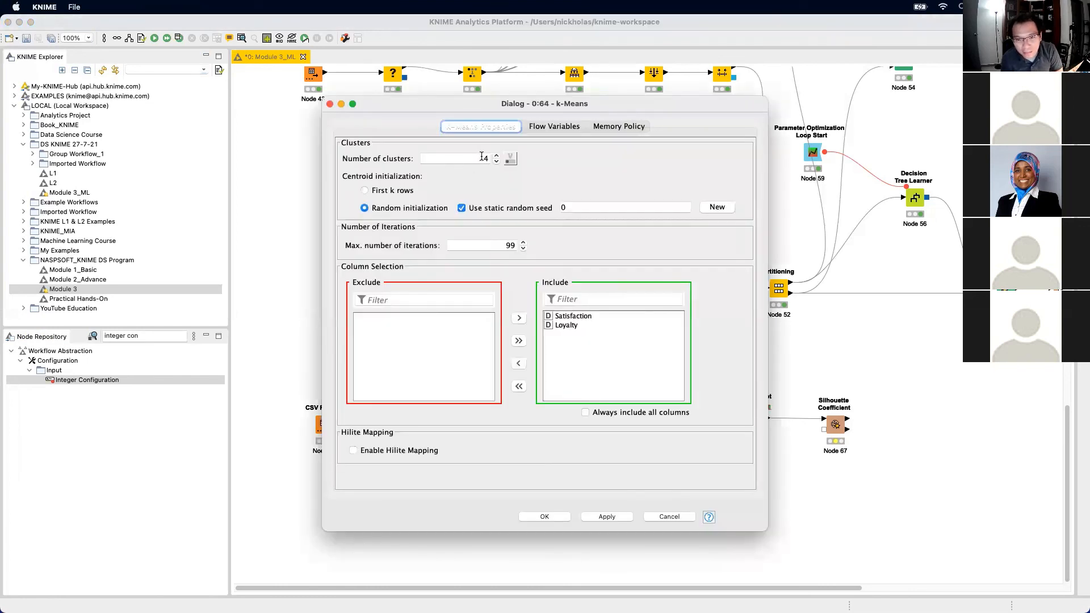
double_click(482, 158)
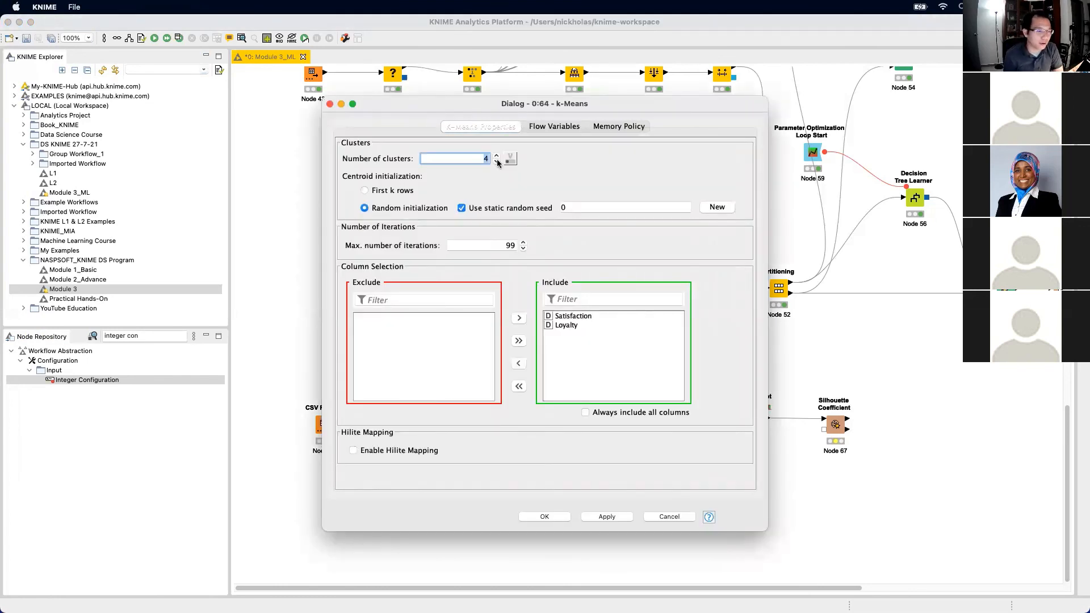
left_click(510, 159)
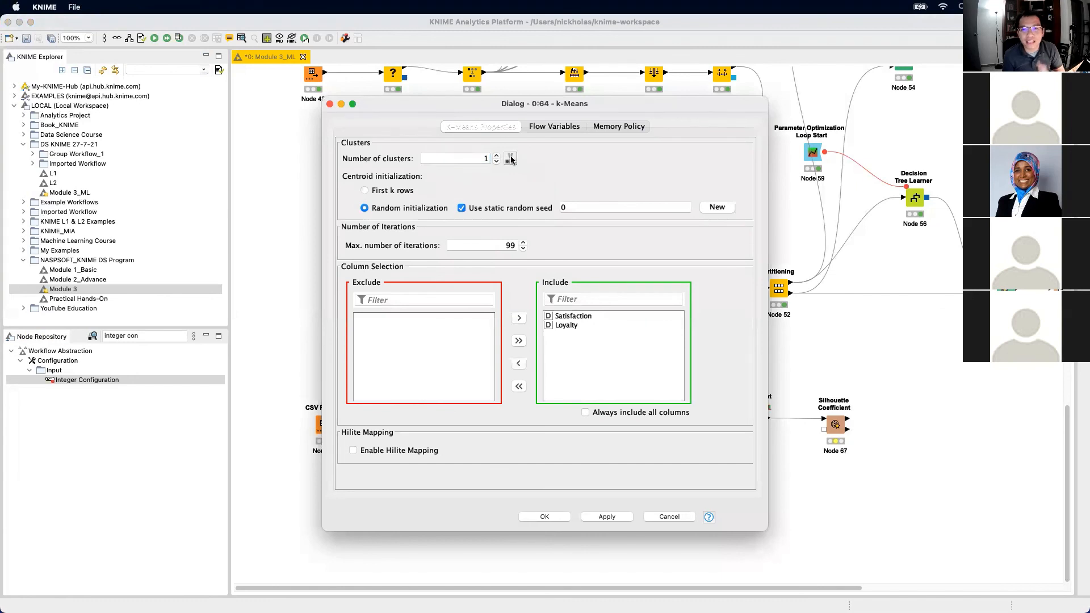
left_click(432, 146)
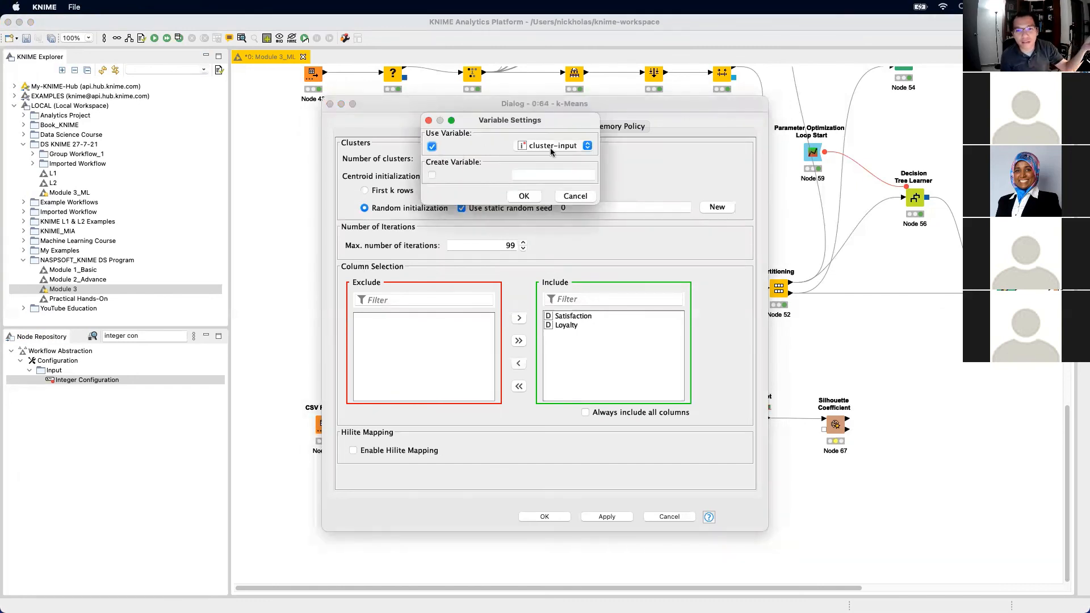
left_click(549, 148)
left_click(549, 148)
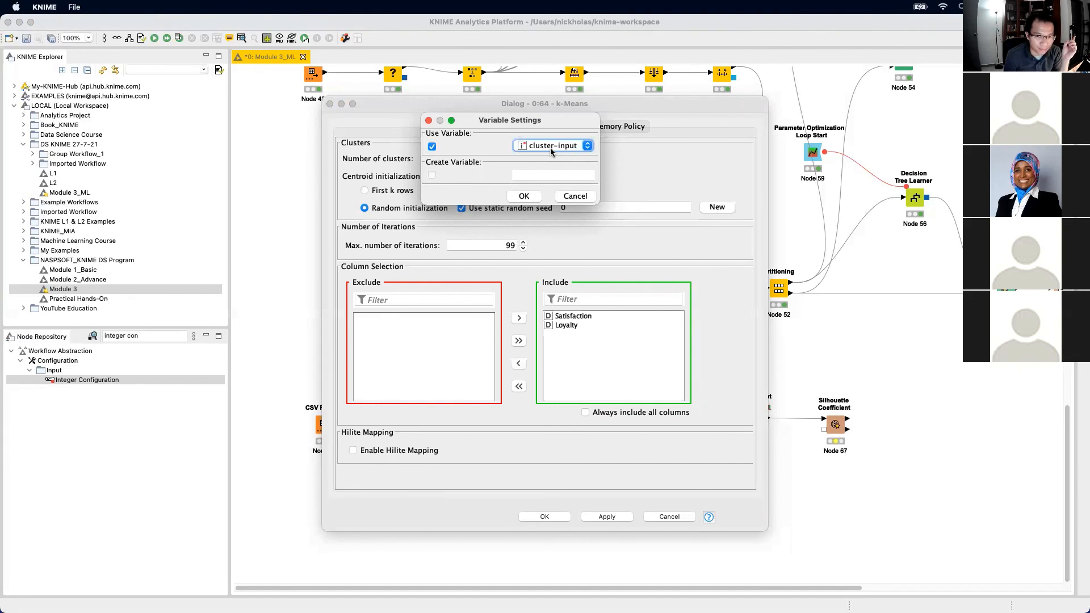
left_click(523, 196)
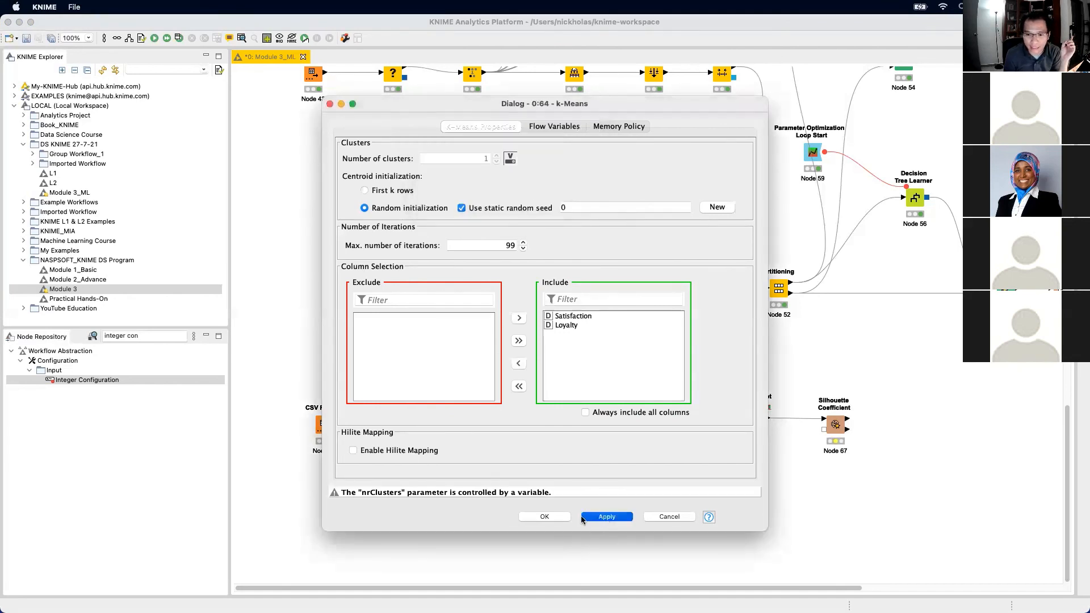
left_click(544, 517)
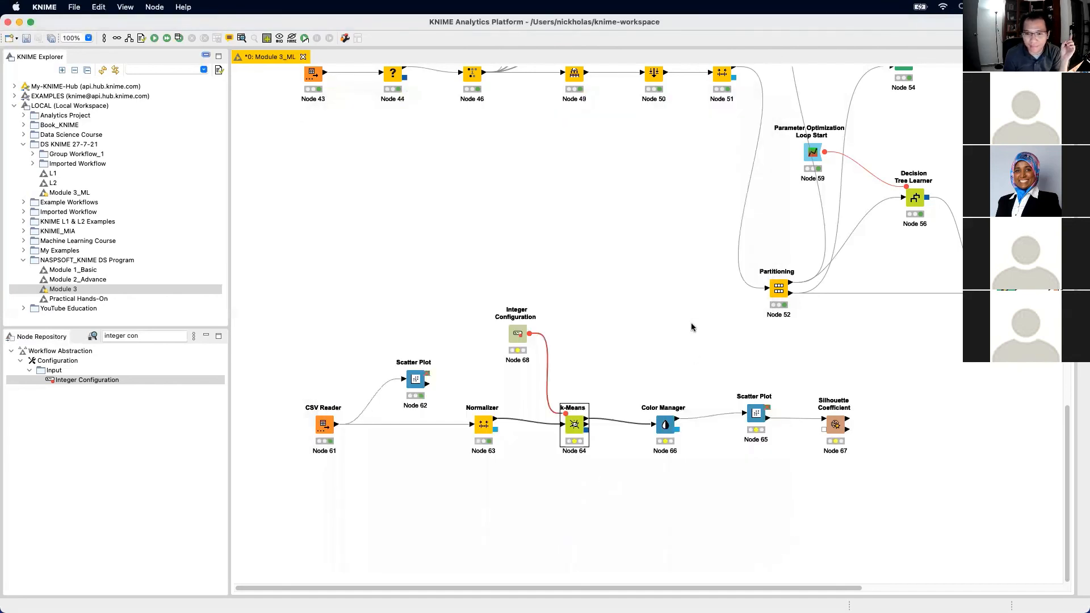
Review the Integer Configuration node's label, variable name, minimum and default value, and close its dialog without changes
double_click(518, 335)
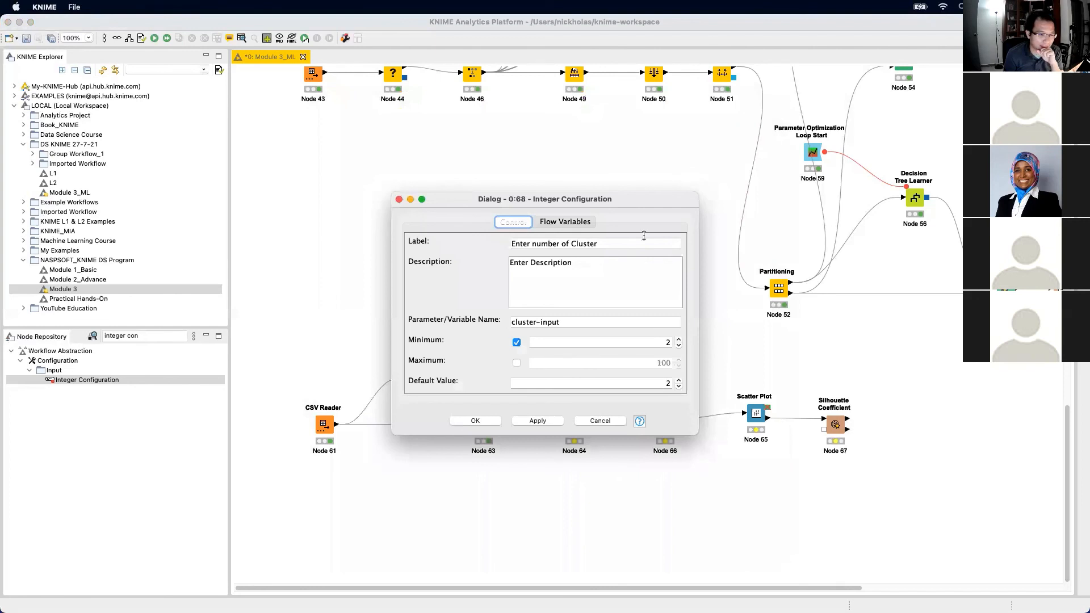
left_click(399, 199)
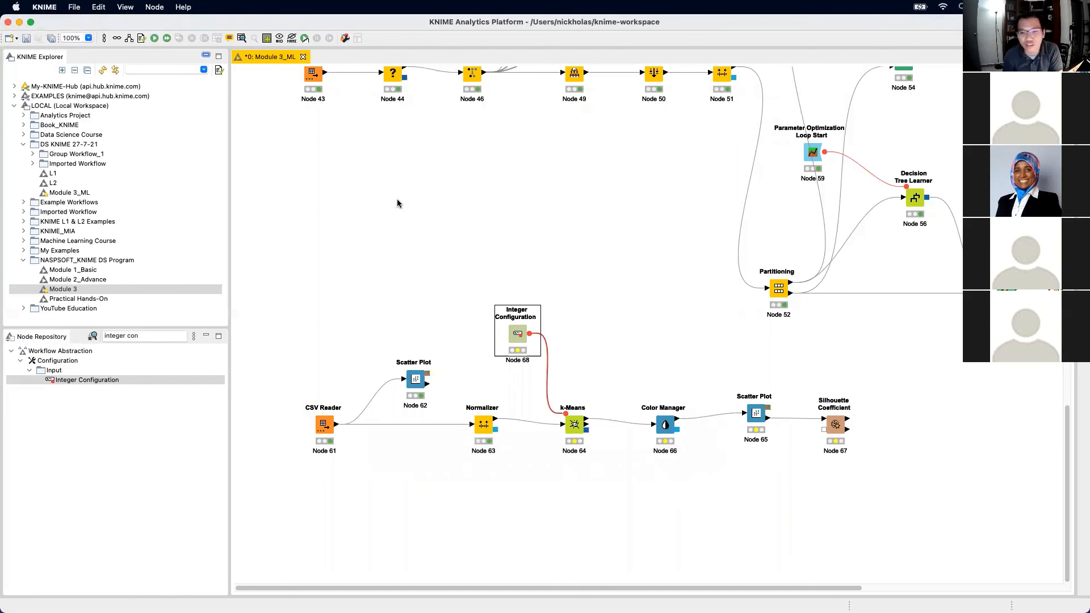
left_click(810, 538)
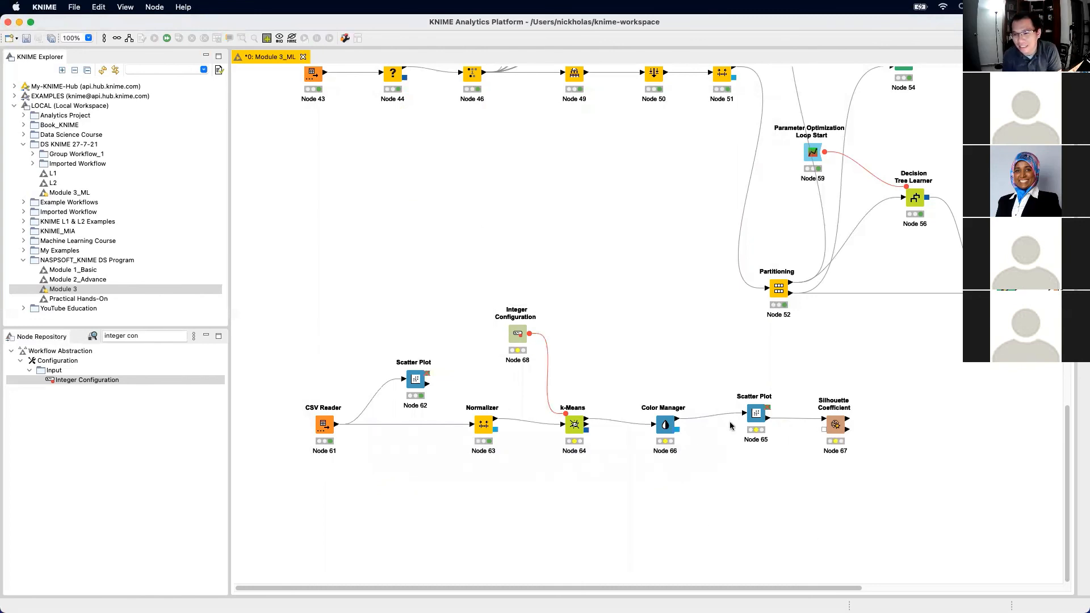
right_click(754, 417)
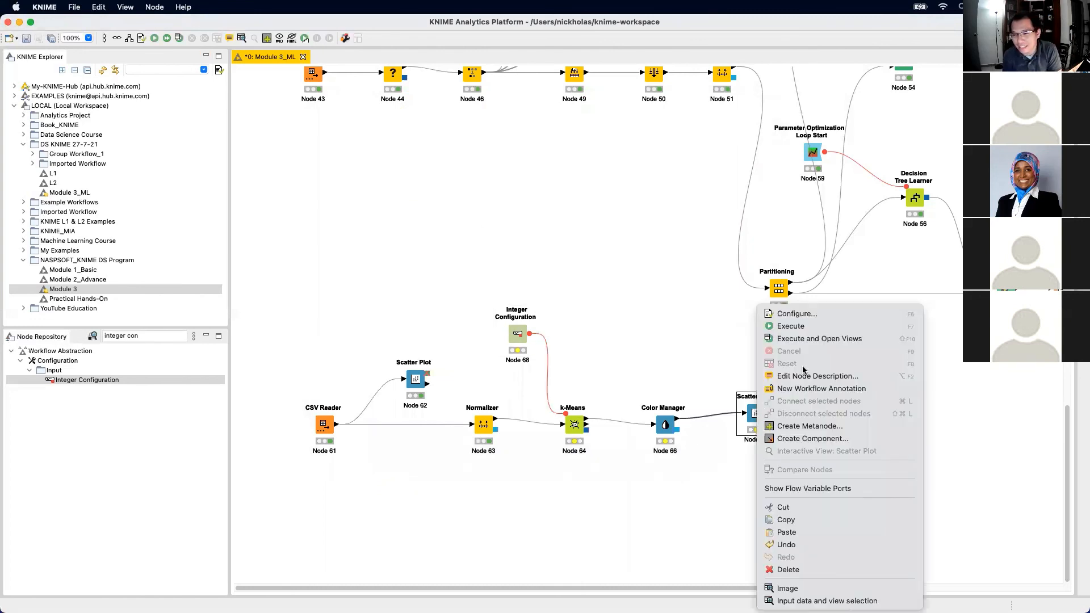
double_click(517, 338)
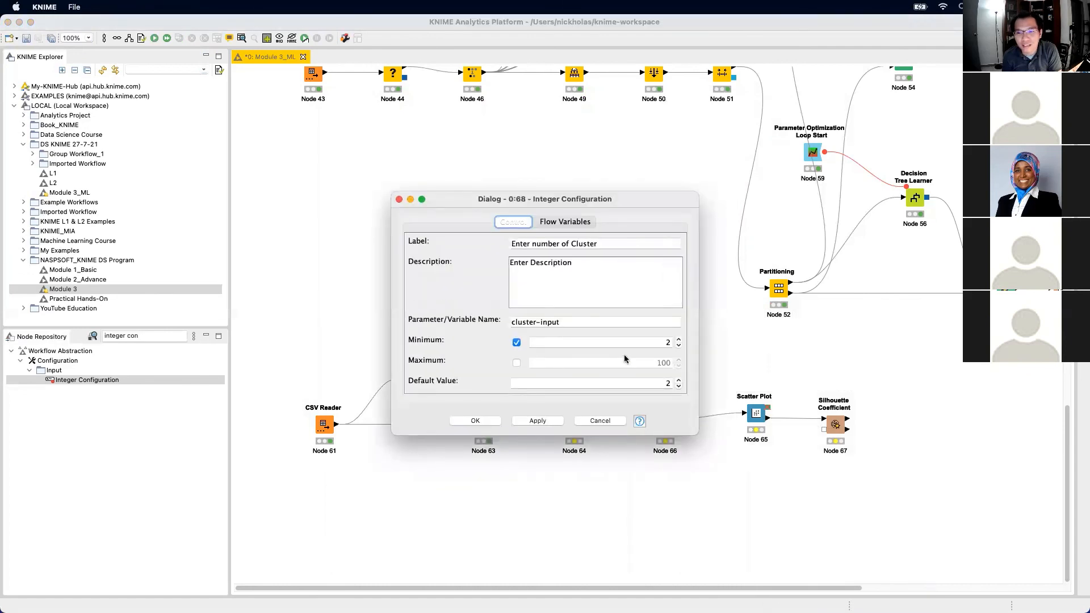
left_click(600, 420)
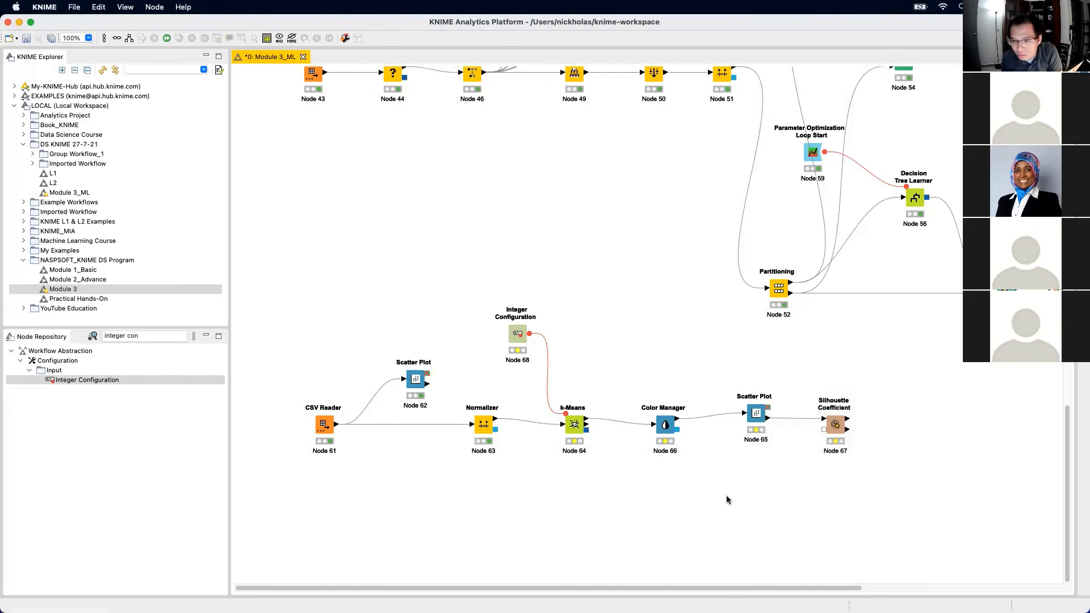
Create a component named "Clustering" from the Integer Configuration, k-Means, Color Manager and connected Scatter Plot nodes
left_click_drag(679, 504, 534, 314)
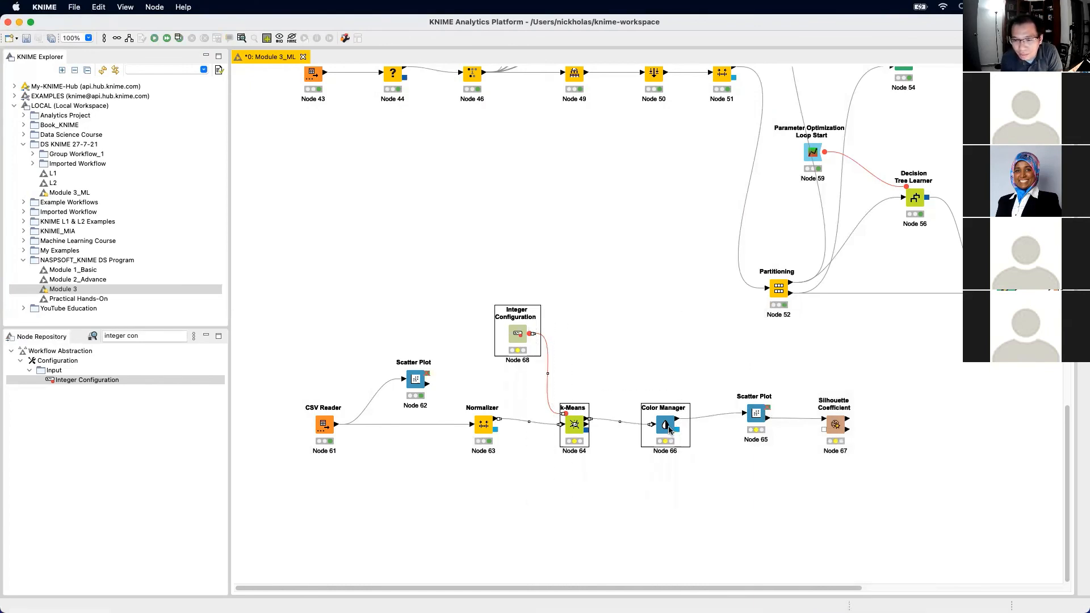
left_click_drag(763, 486, 494, 304)
right_click(517, 336)
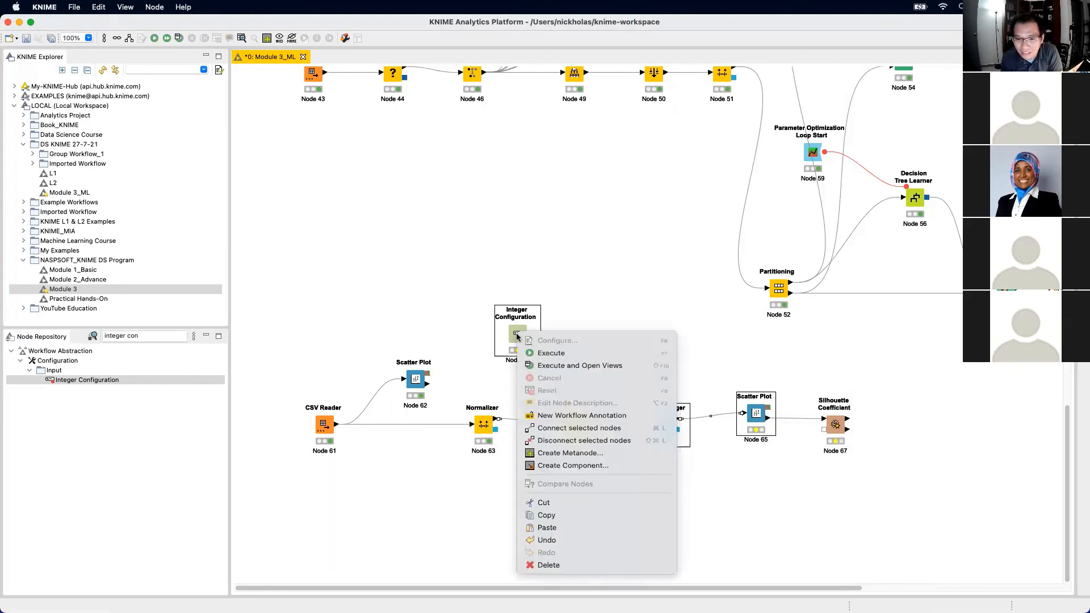
left_click(629, 464)
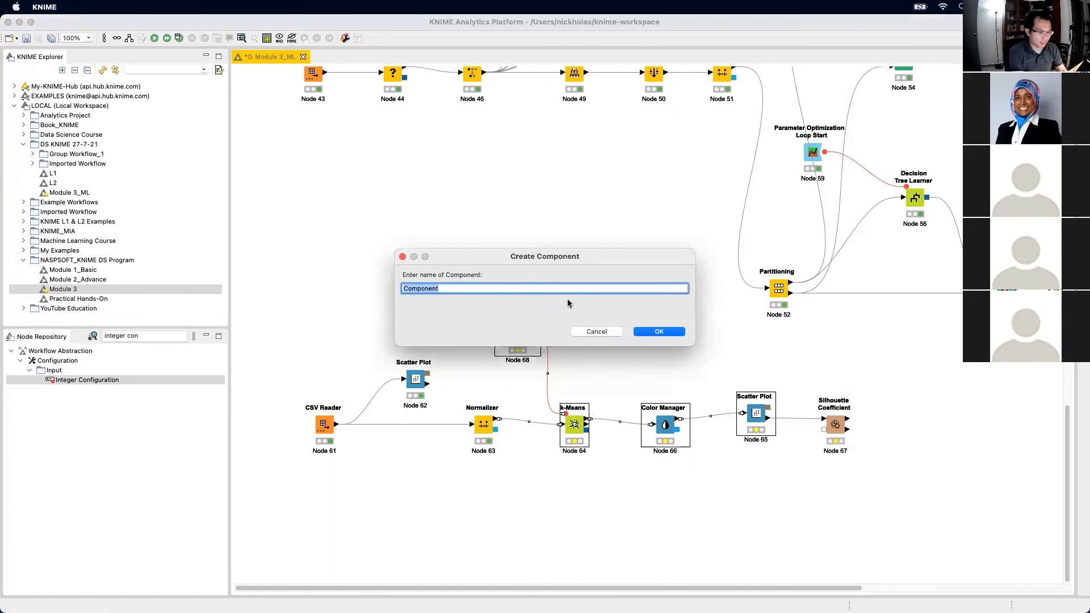
type("C")
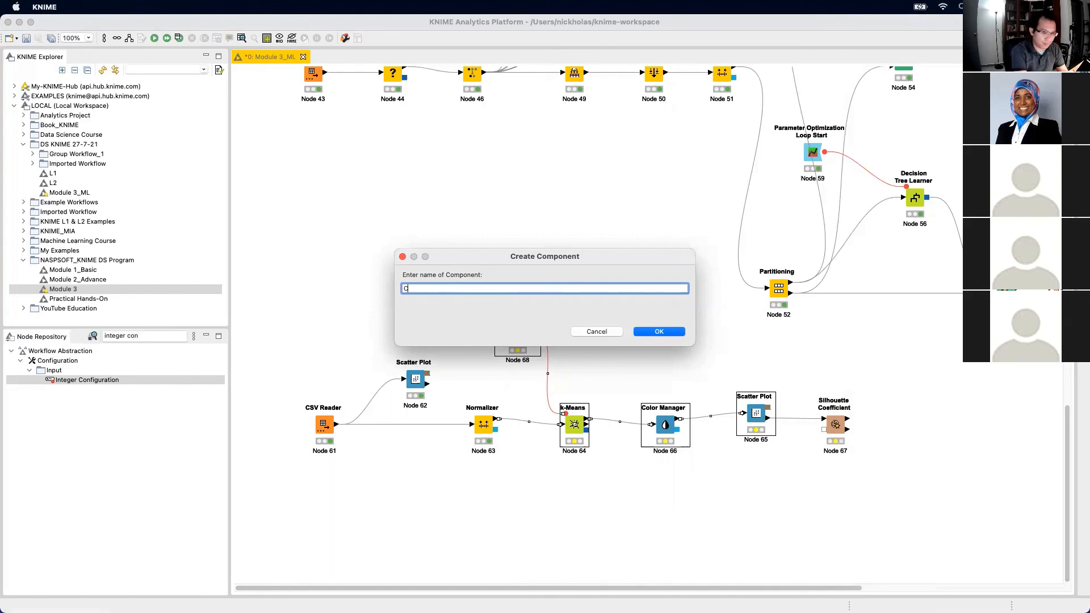
type("usterring")
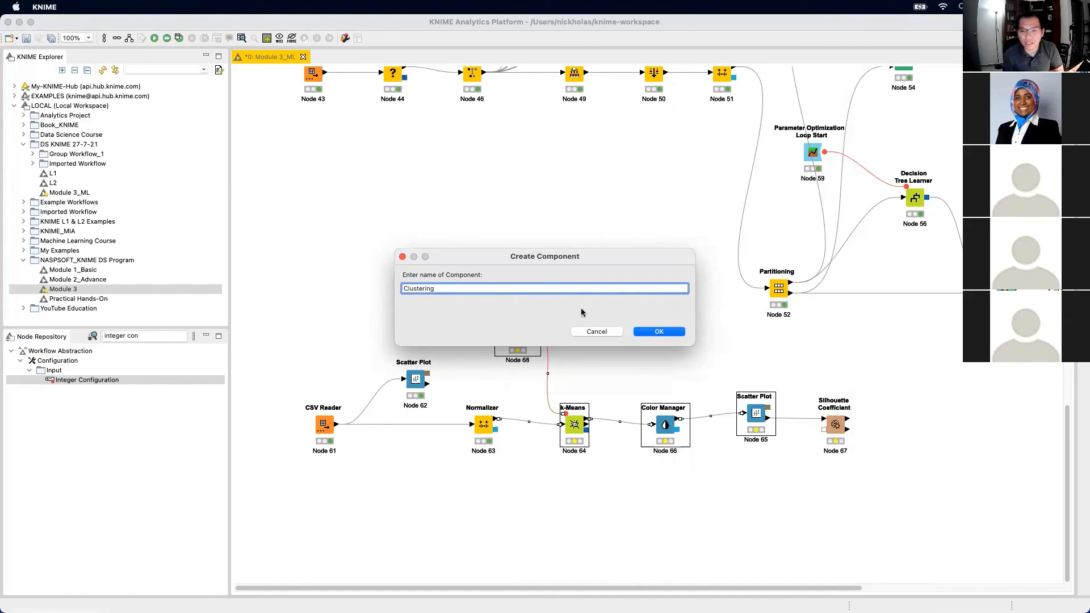
left_click(658, 331)
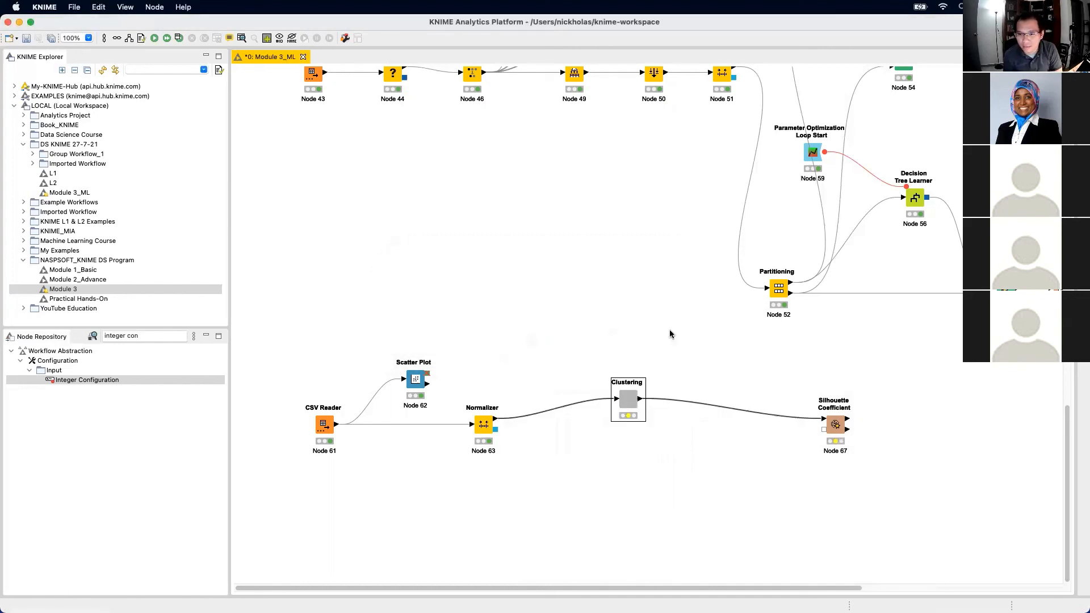
Line up the Clustering component with the Normalizer and move the Silhouette Coefficient node closer to it
left_click_drag(629, 402, 620, 416)
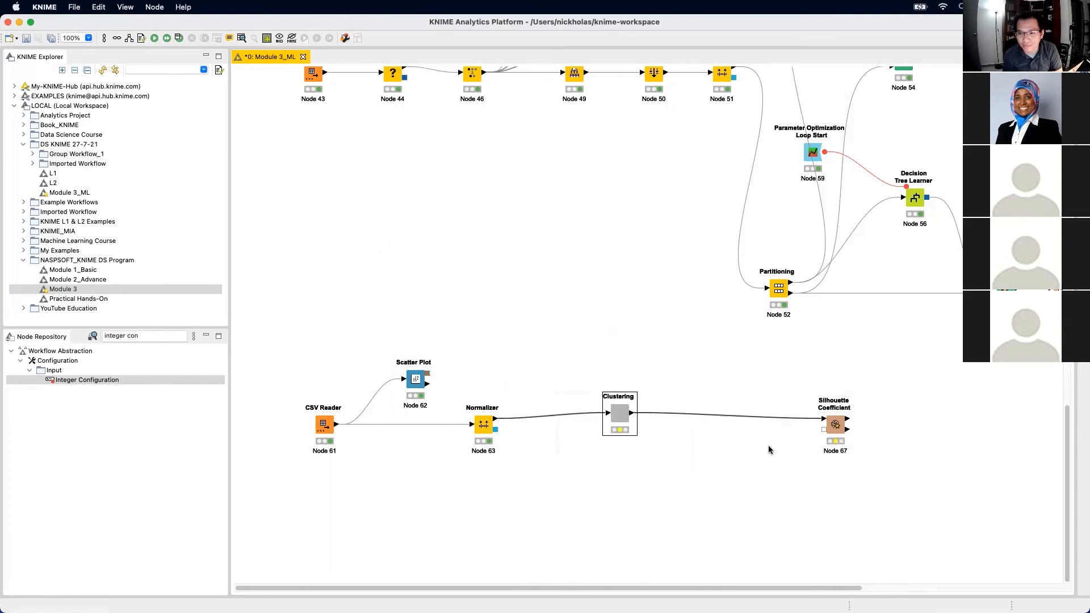
left_click(773, 450)
left_click(831, 430)
left_click_drag(767, 417, 706, 419)
left_click(859, 410)
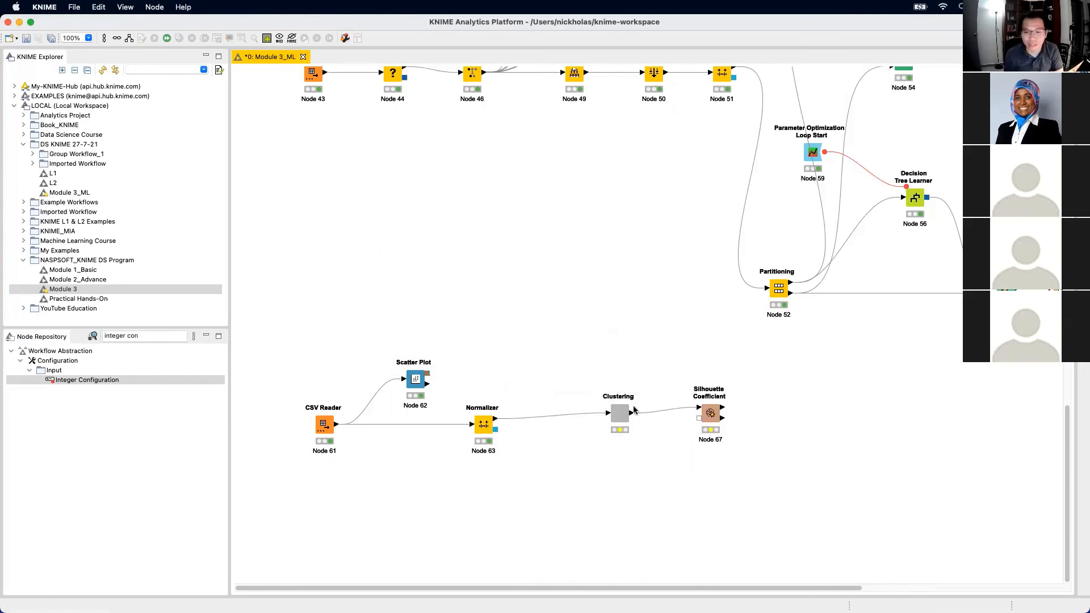
Set the Clustering component's number of clusters to 4, execute it with its view open, and close the scatter plot
left_click(619, 419)
double_click(619, 418)
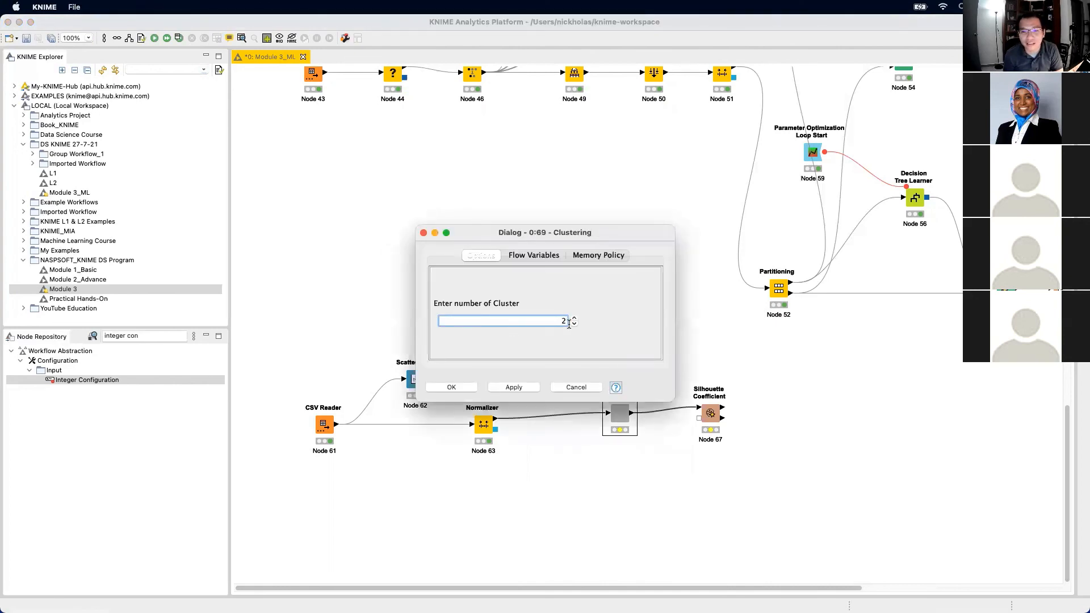
left_click(514, 387)
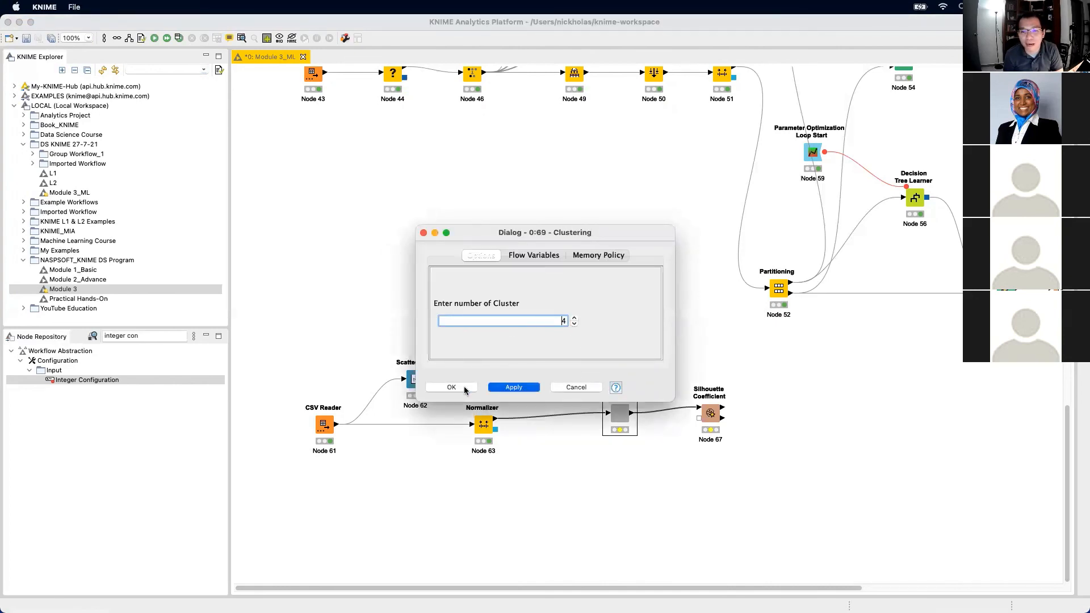
left_click(451, 387)
right_click(624, 419)
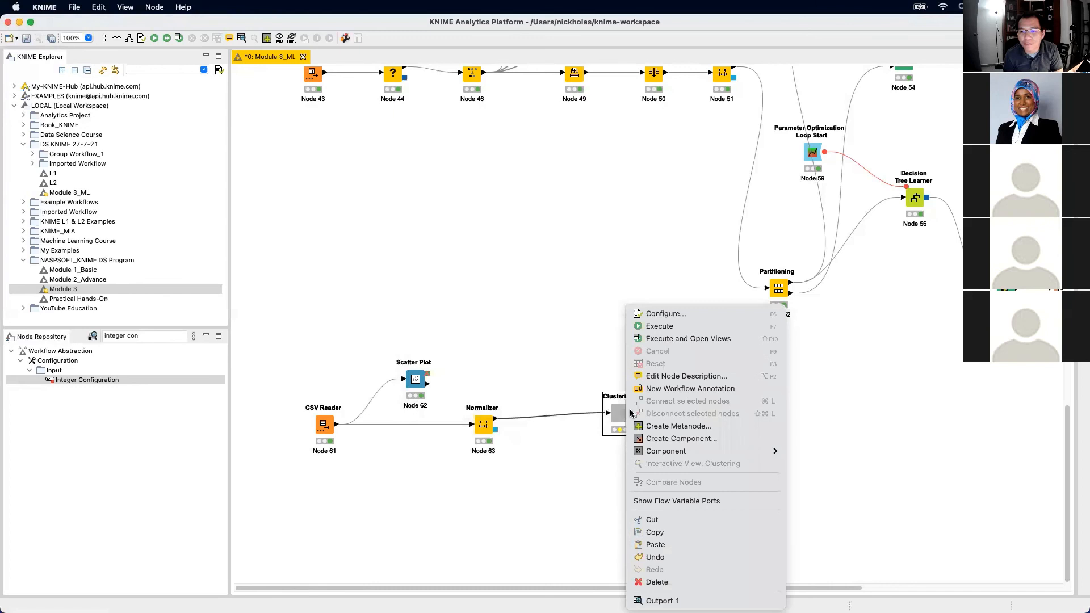
left_click(686, 338)
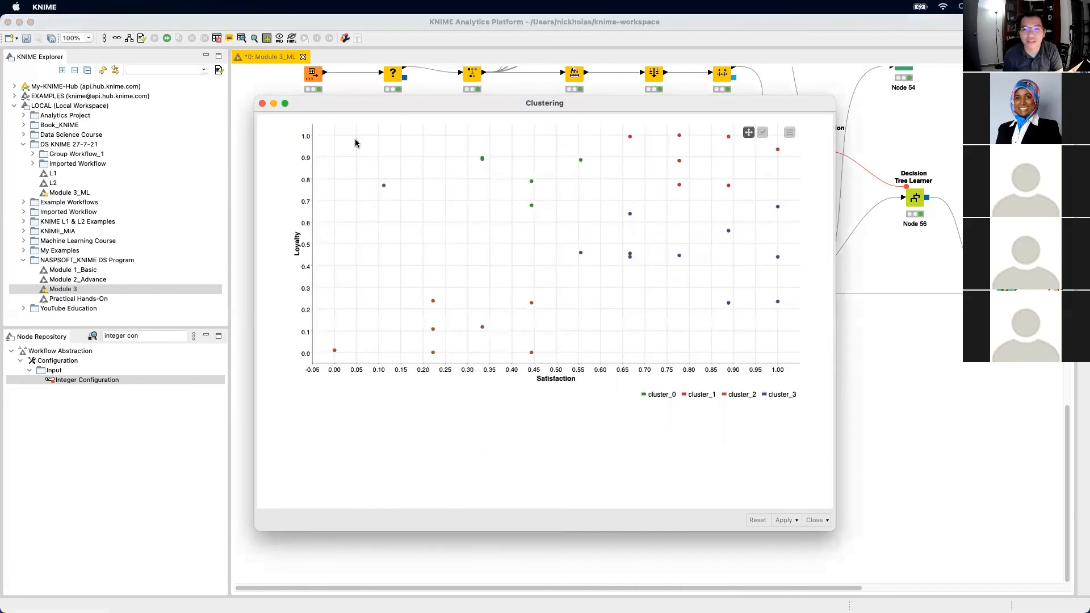
left_click(262, 103)
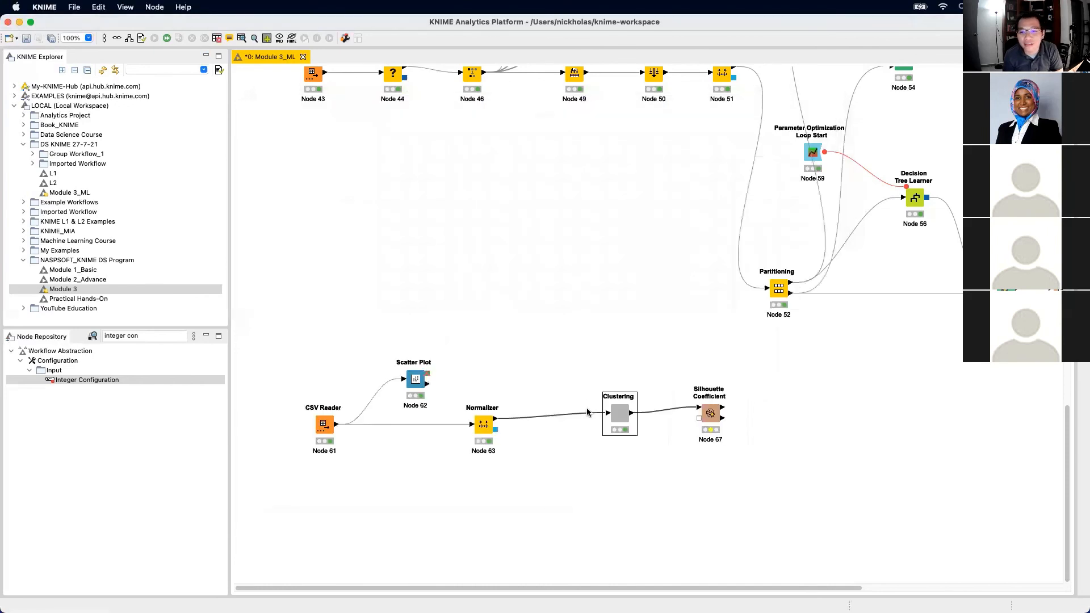
Change the Clustering component's number of clusters to 2, execute it with its view open, and close the scatter plot
double_click(624, 417)
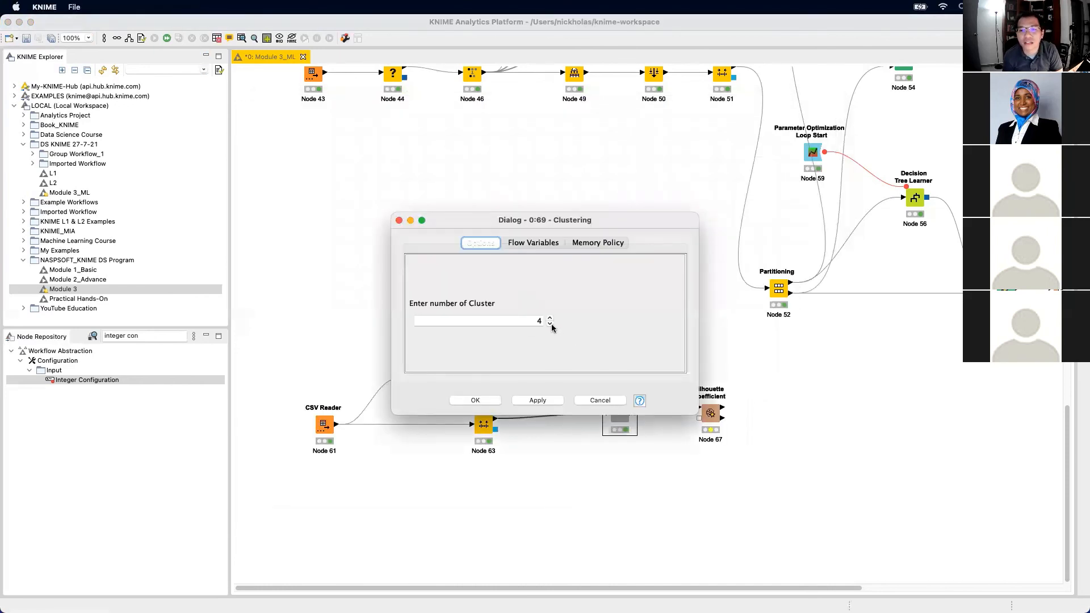
left_click(549, 323)
left_click(538, 400)
left_click(475, 400)
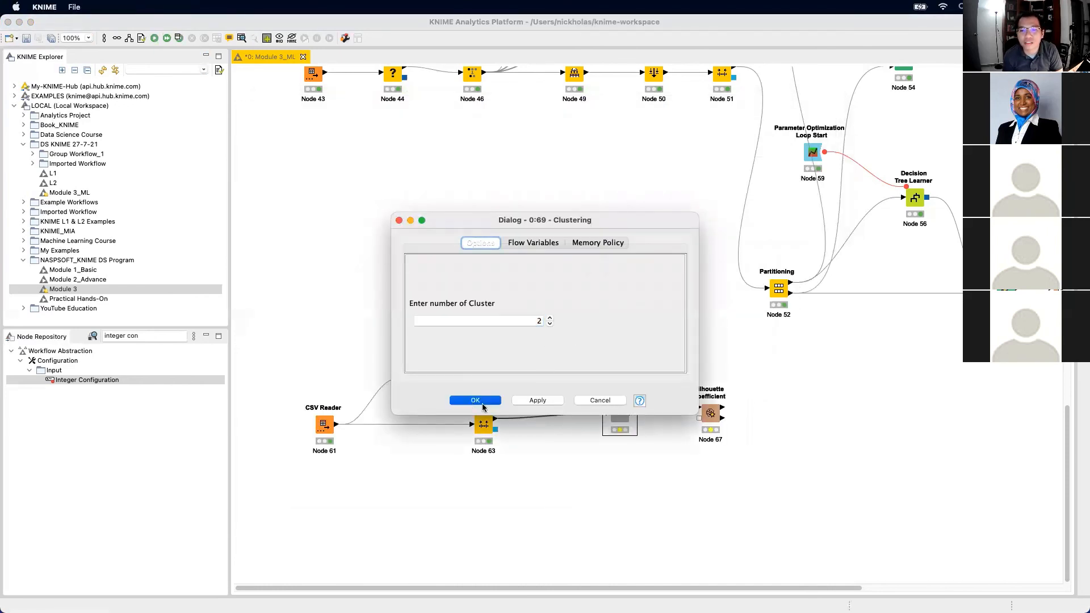
right_click(619, 417)
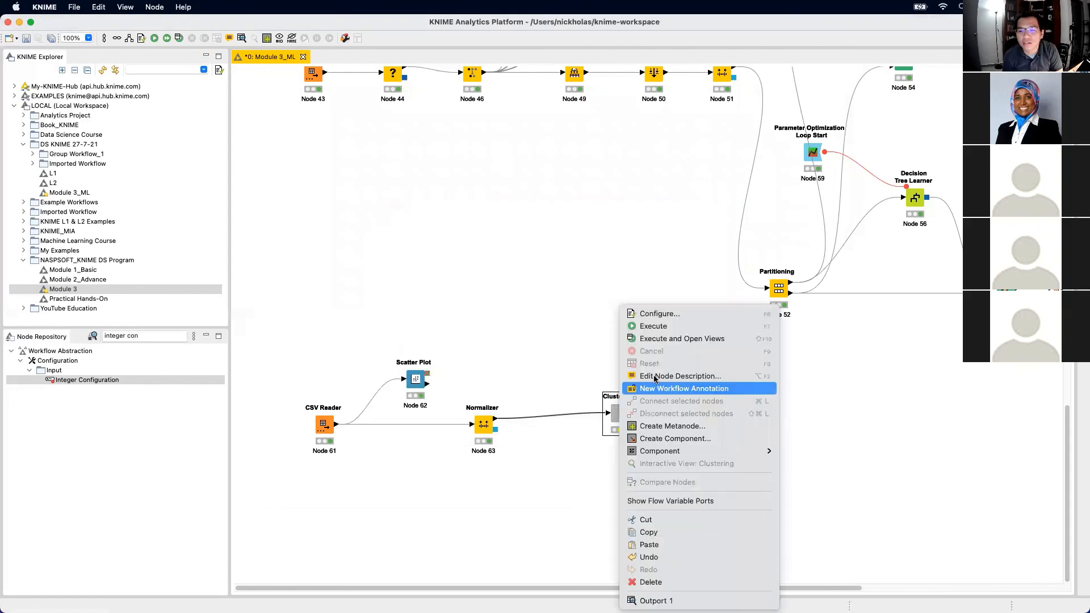
left_click(678, 339)
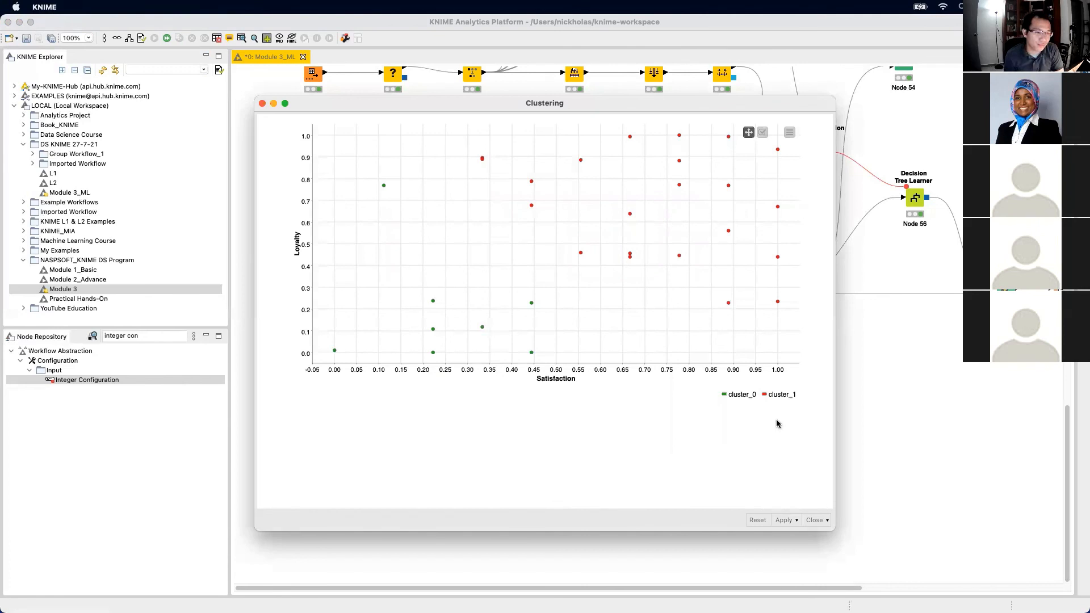
left_click(262, 103)
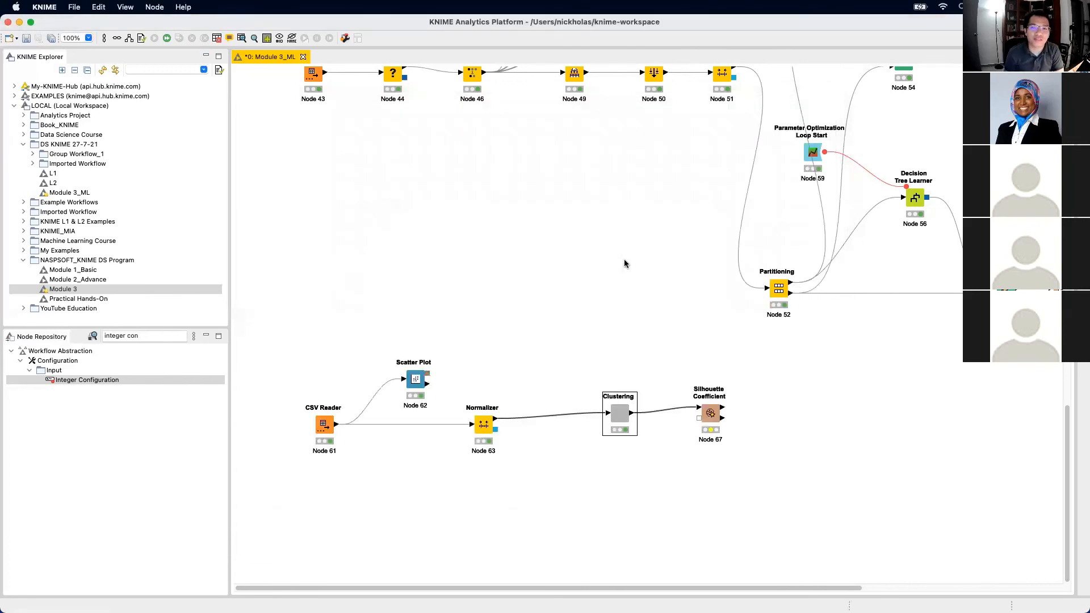
Set the Clustering component's number of clusters back to 4 and execute it with its view open
double_click(619, 419)
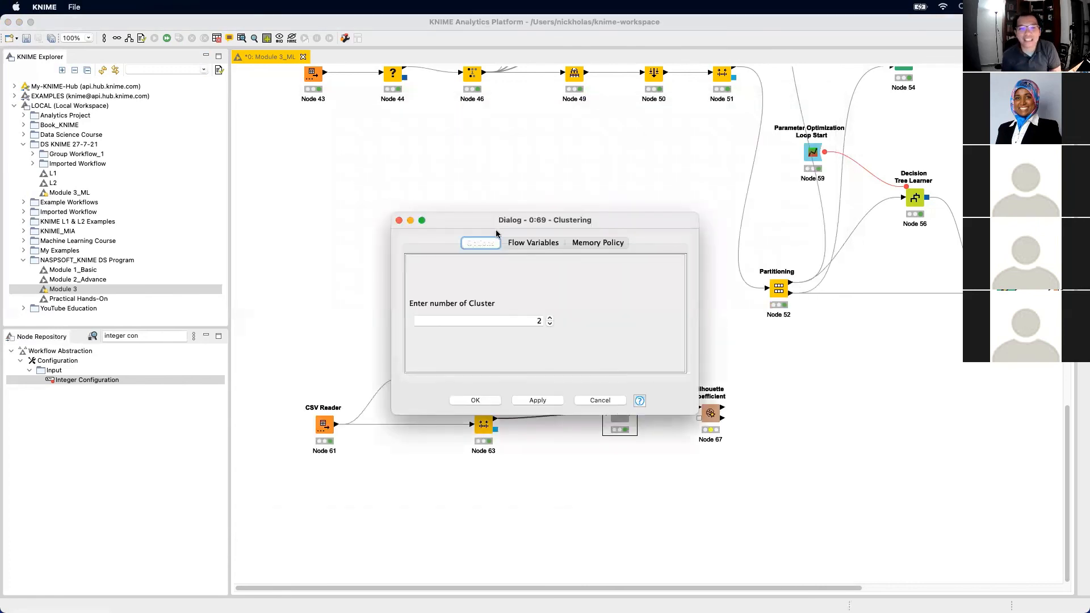
left_click(550, 318)
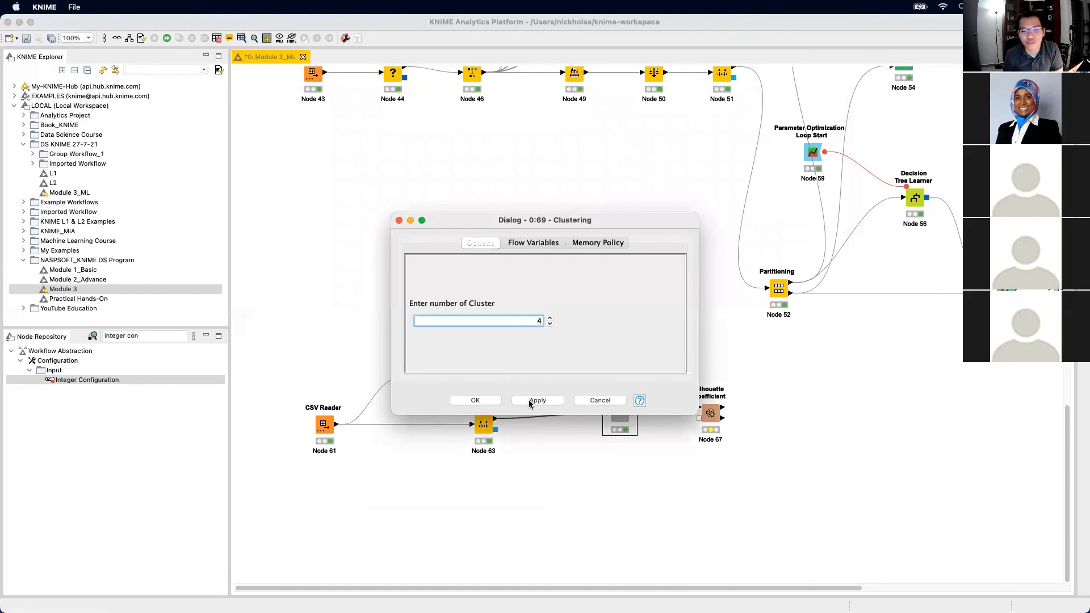
left_click(532, 401)
left_click(482, 400)
right_click(612, 419)
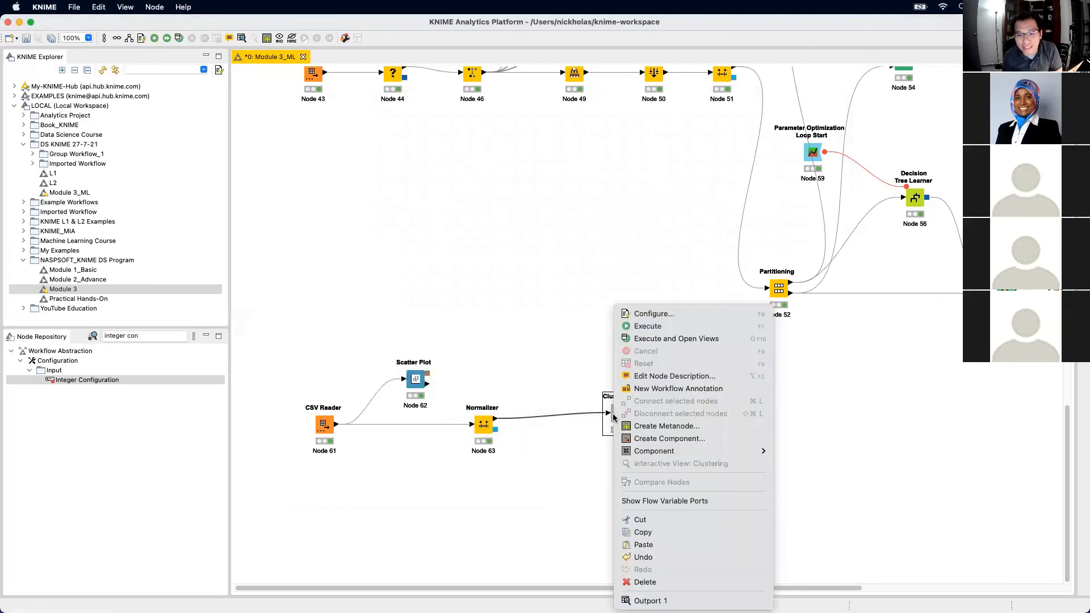
left_click(688, 339)
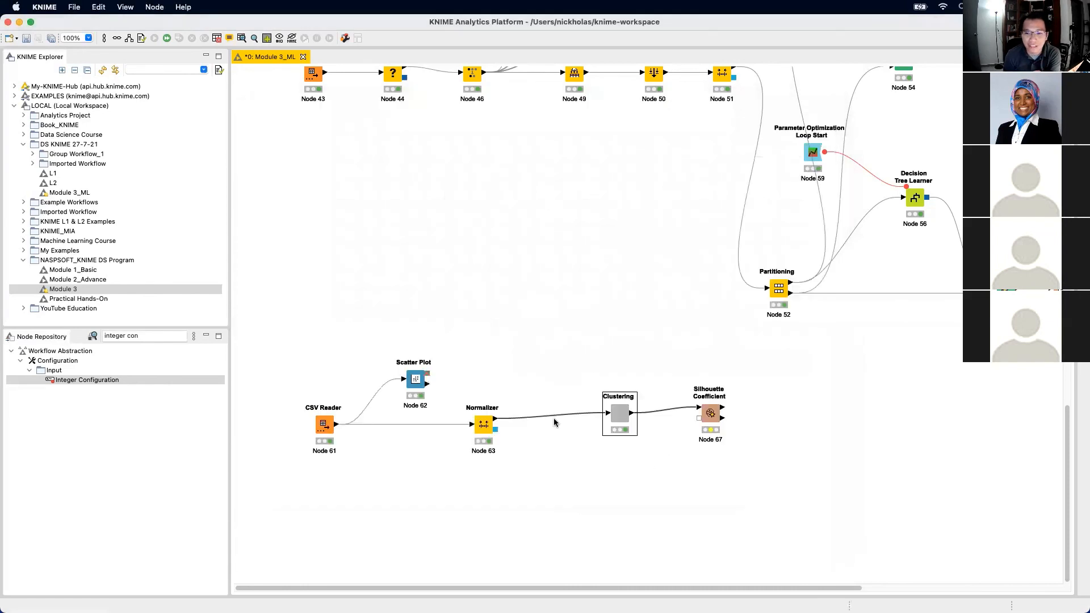
Check the Clustering component's cluster setting, close its dialog, and execute the Silhouette Coefficient node
double_click(617, 416)
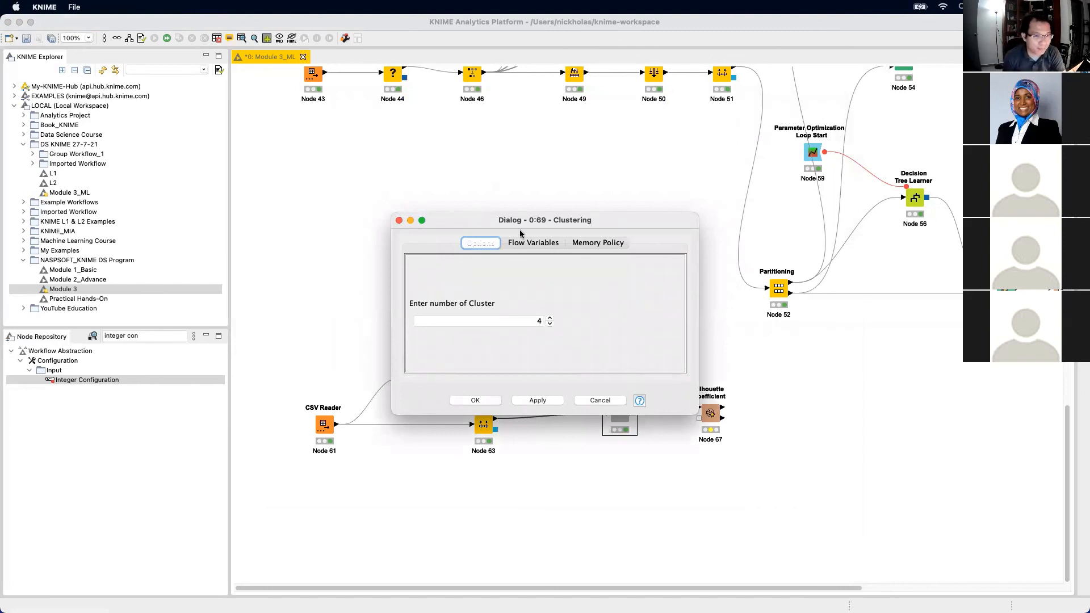
left_click(399, 221)
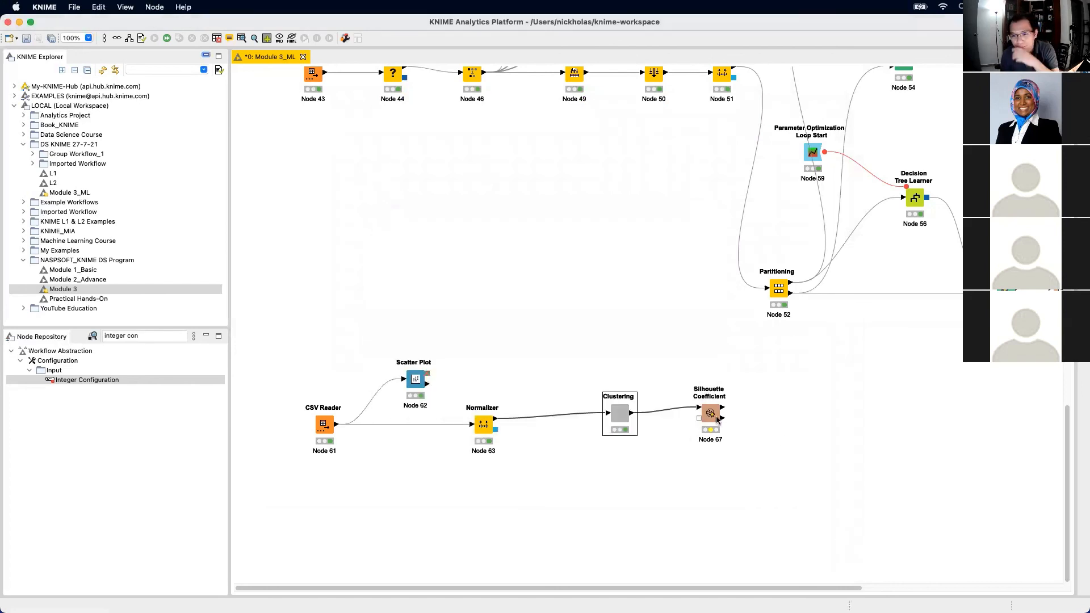
right_click(717, 420)
left_click(782, 341)
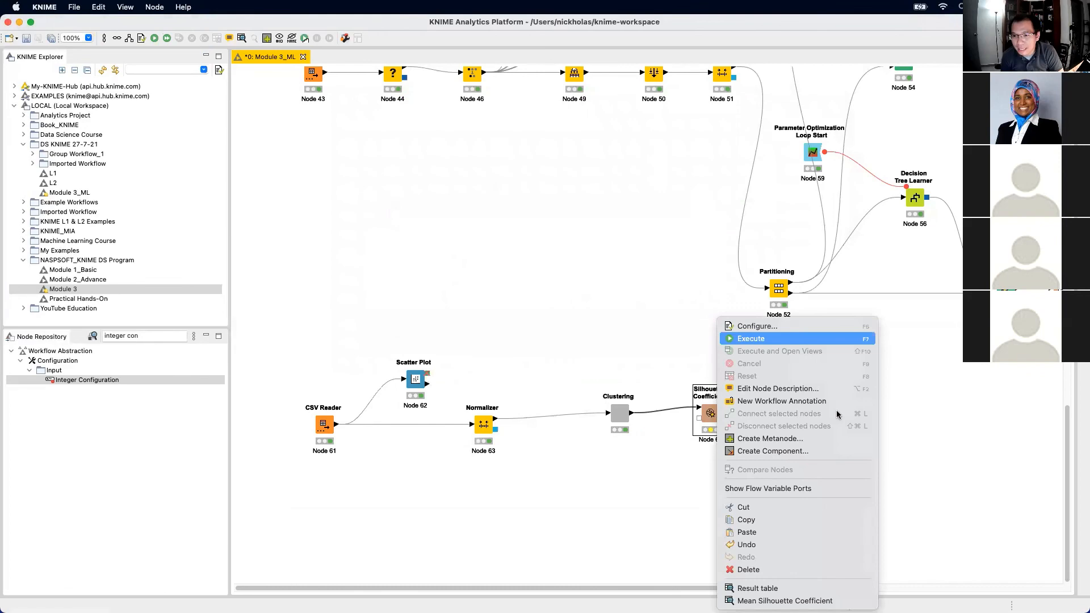
left_click(924, 485)
Switch to the course slides and view the k = 5 slide with its scatter plot and silhouette coefficient table
key("ctrl+Right")
key("Right")
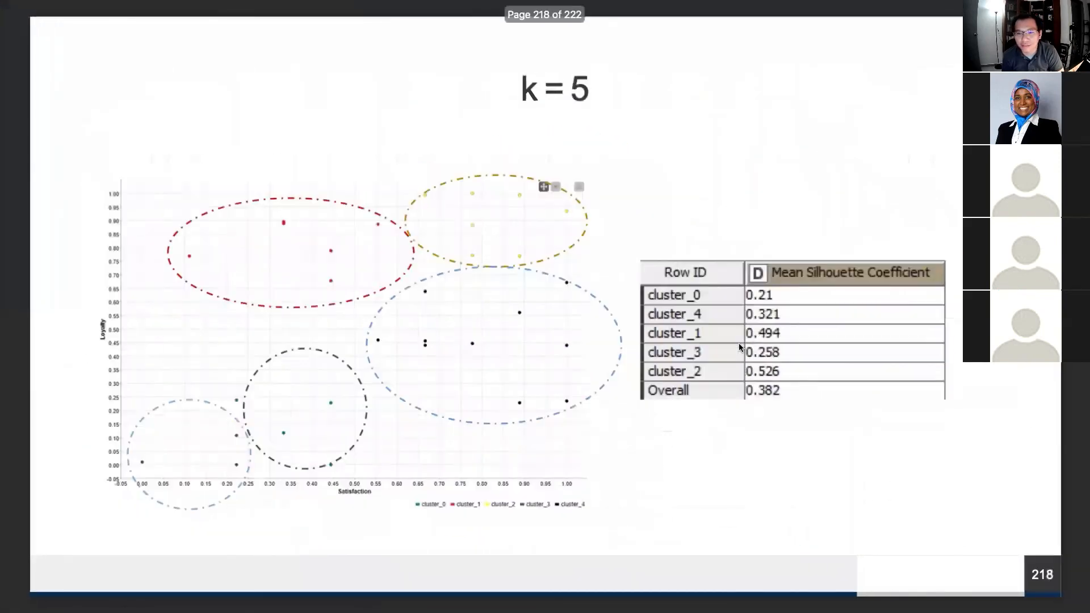
key("Right")
key("Left")
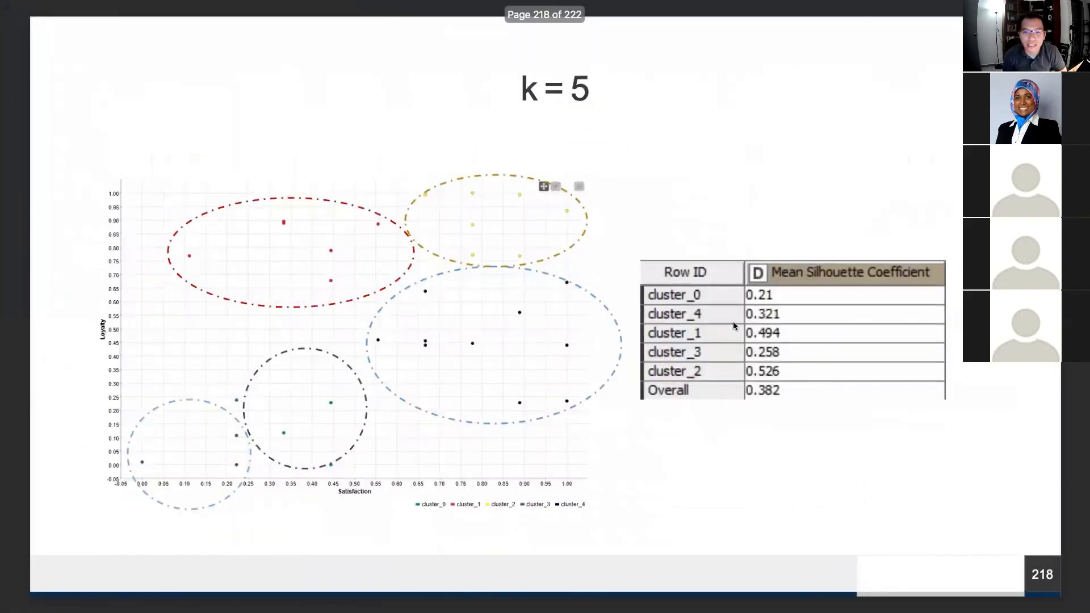